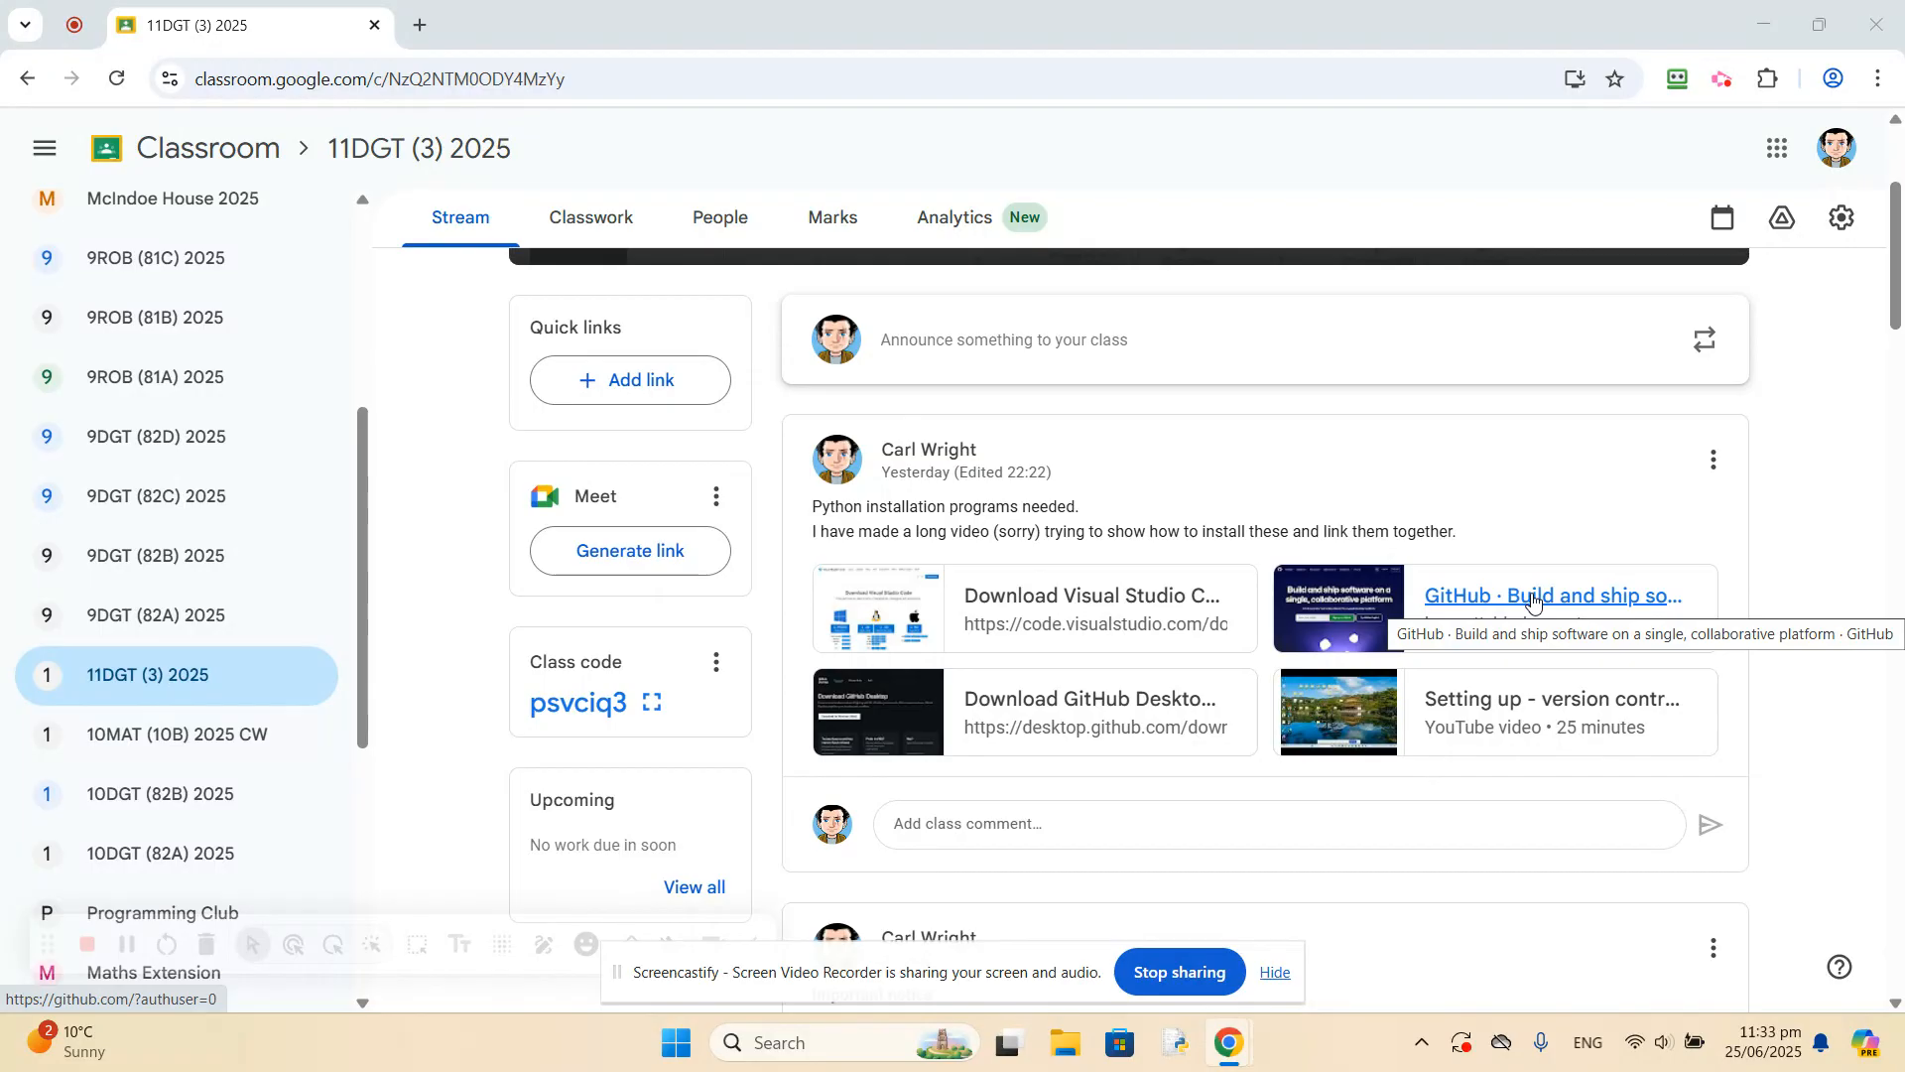
# Open GitHub from the class post's link and sign in by filling the username and password from the saved Github - 3 login.
pyautogui.click(1533, 599)
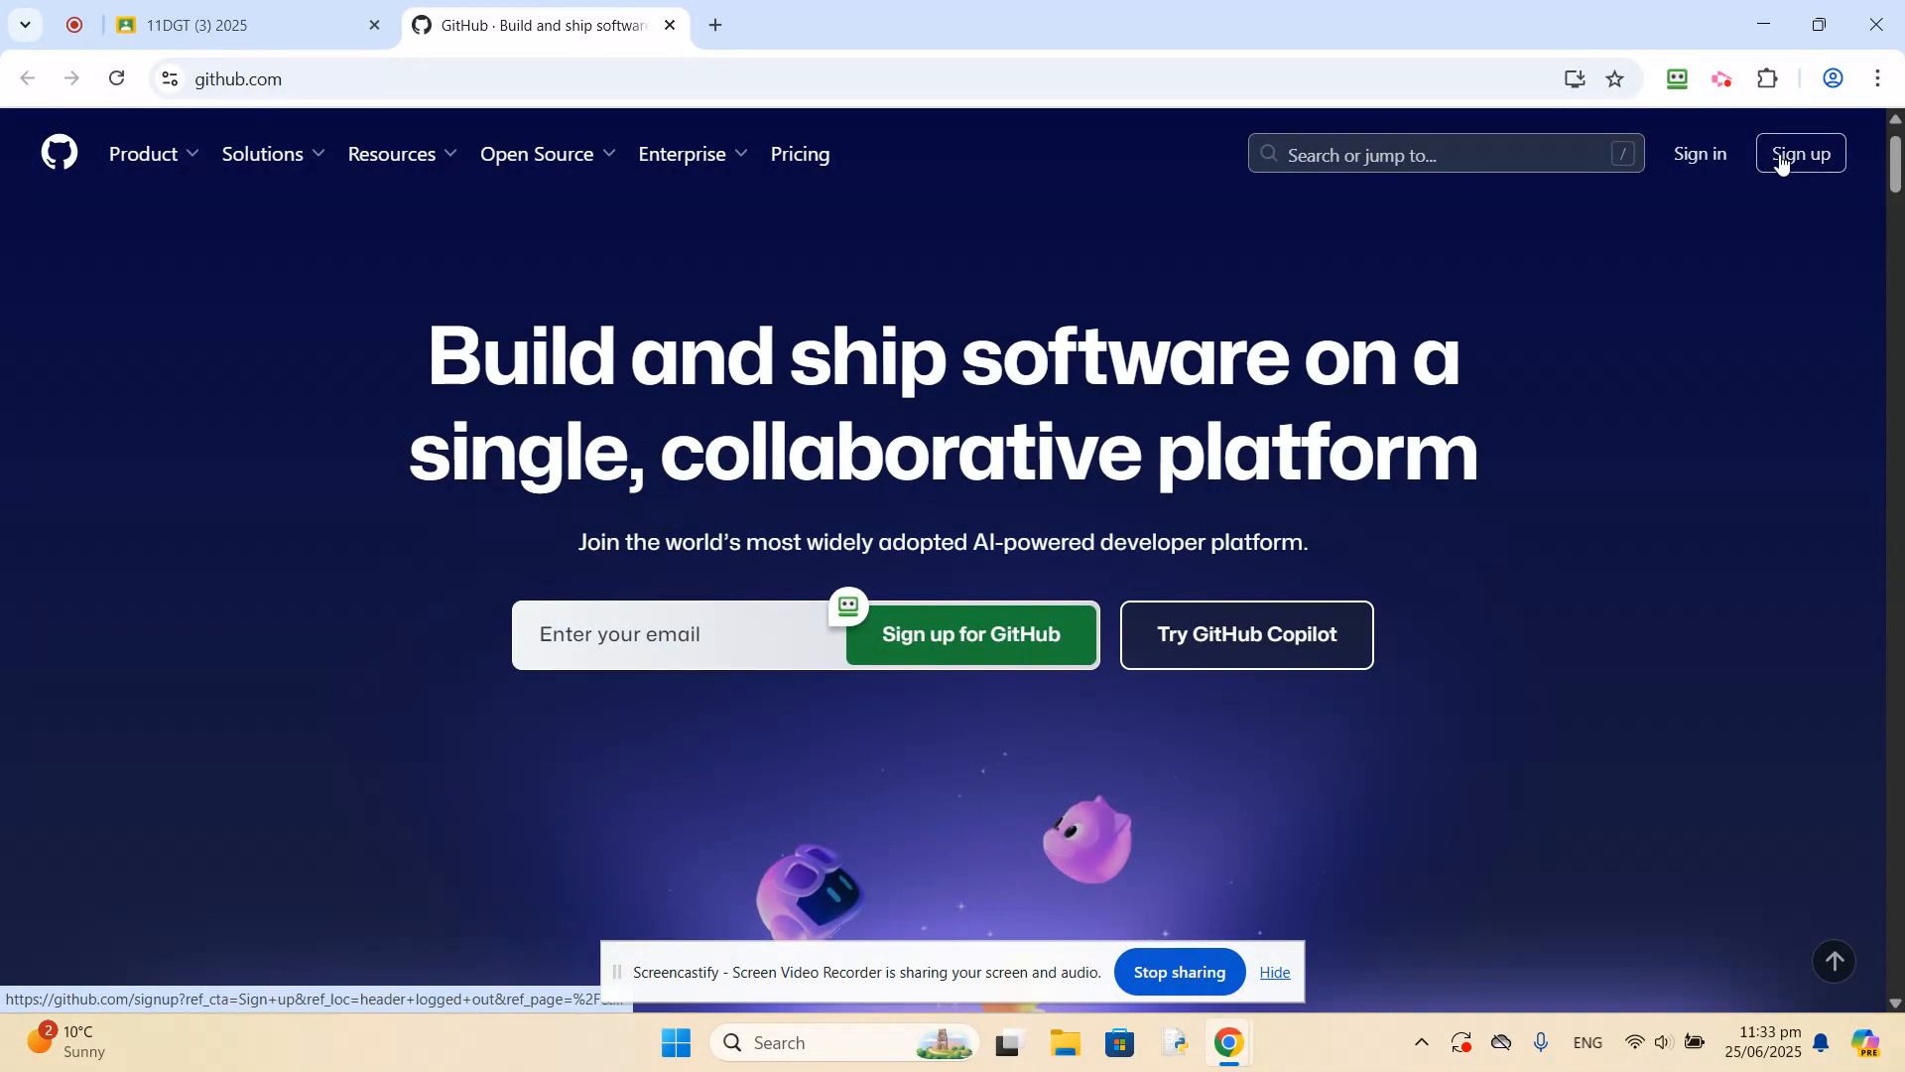
pyautogui.click(1701, 155)
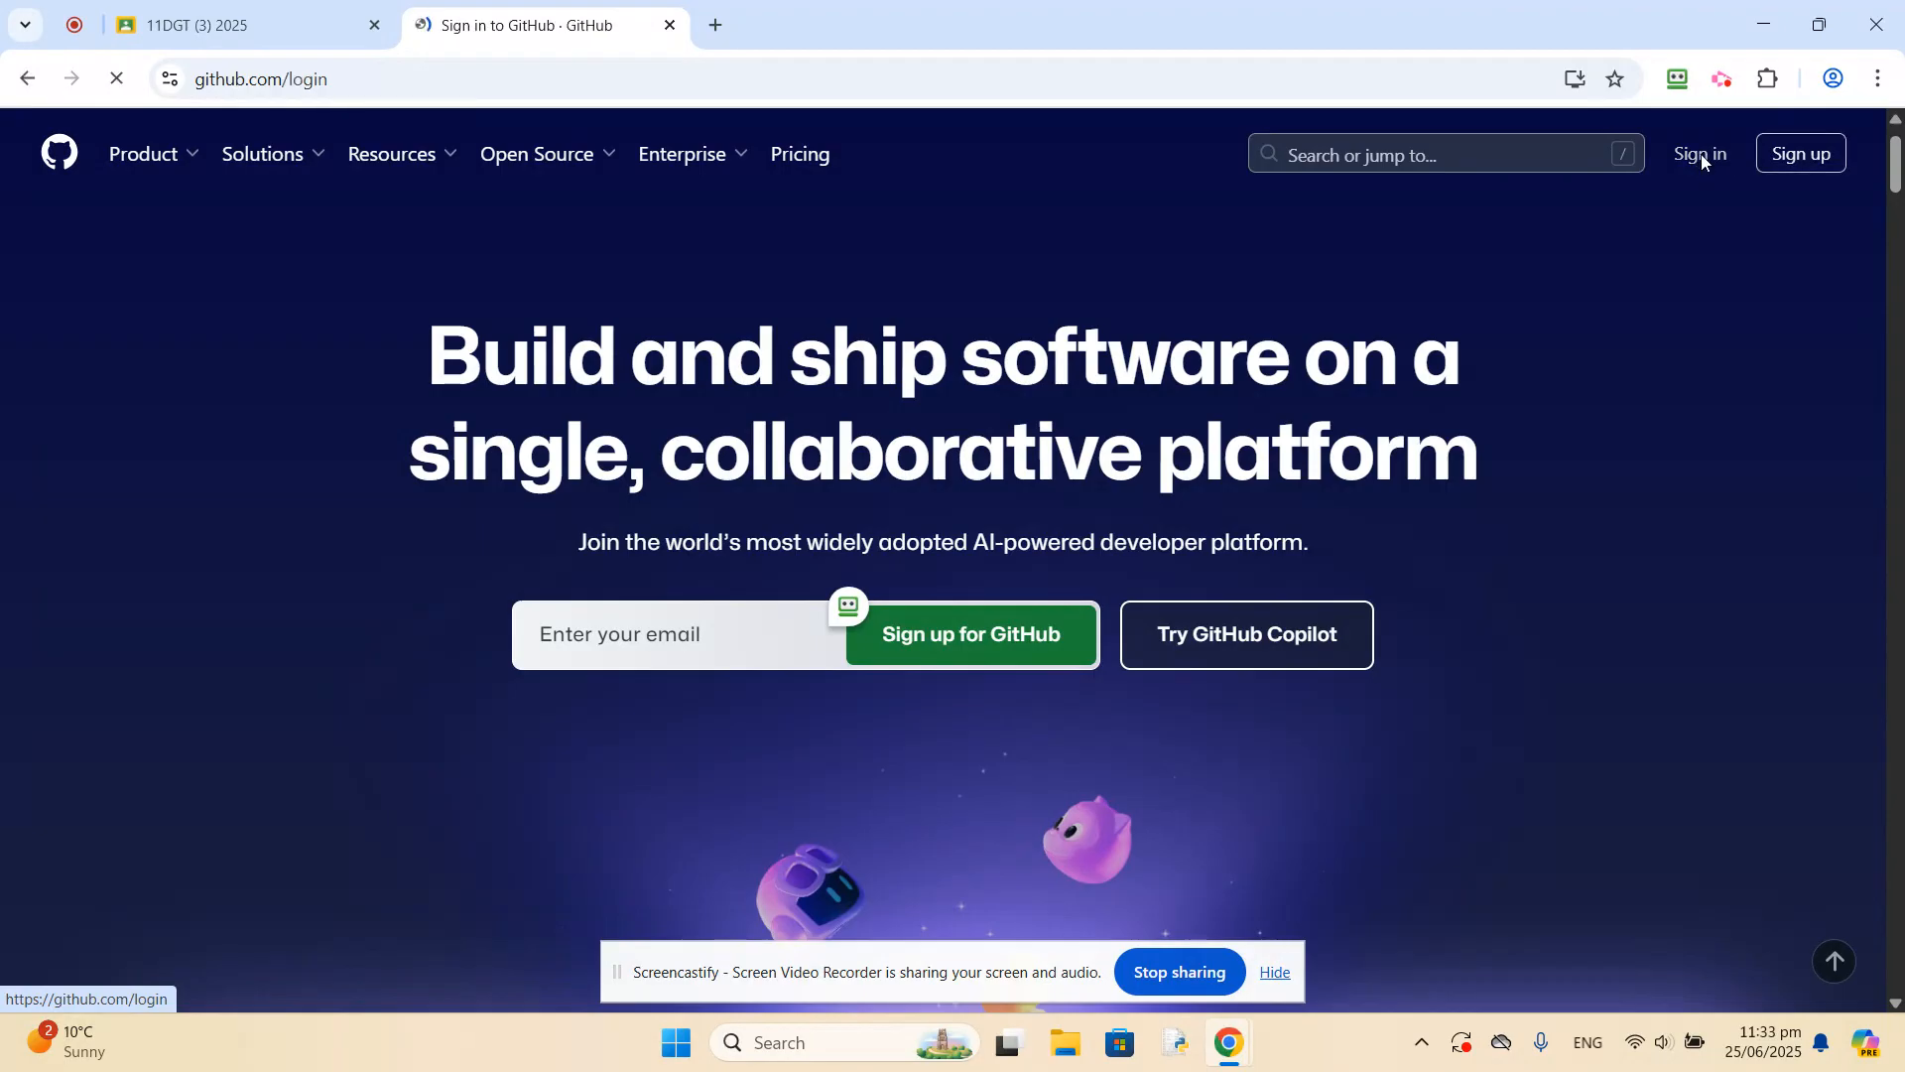
pyautogui.click(1136, 357)
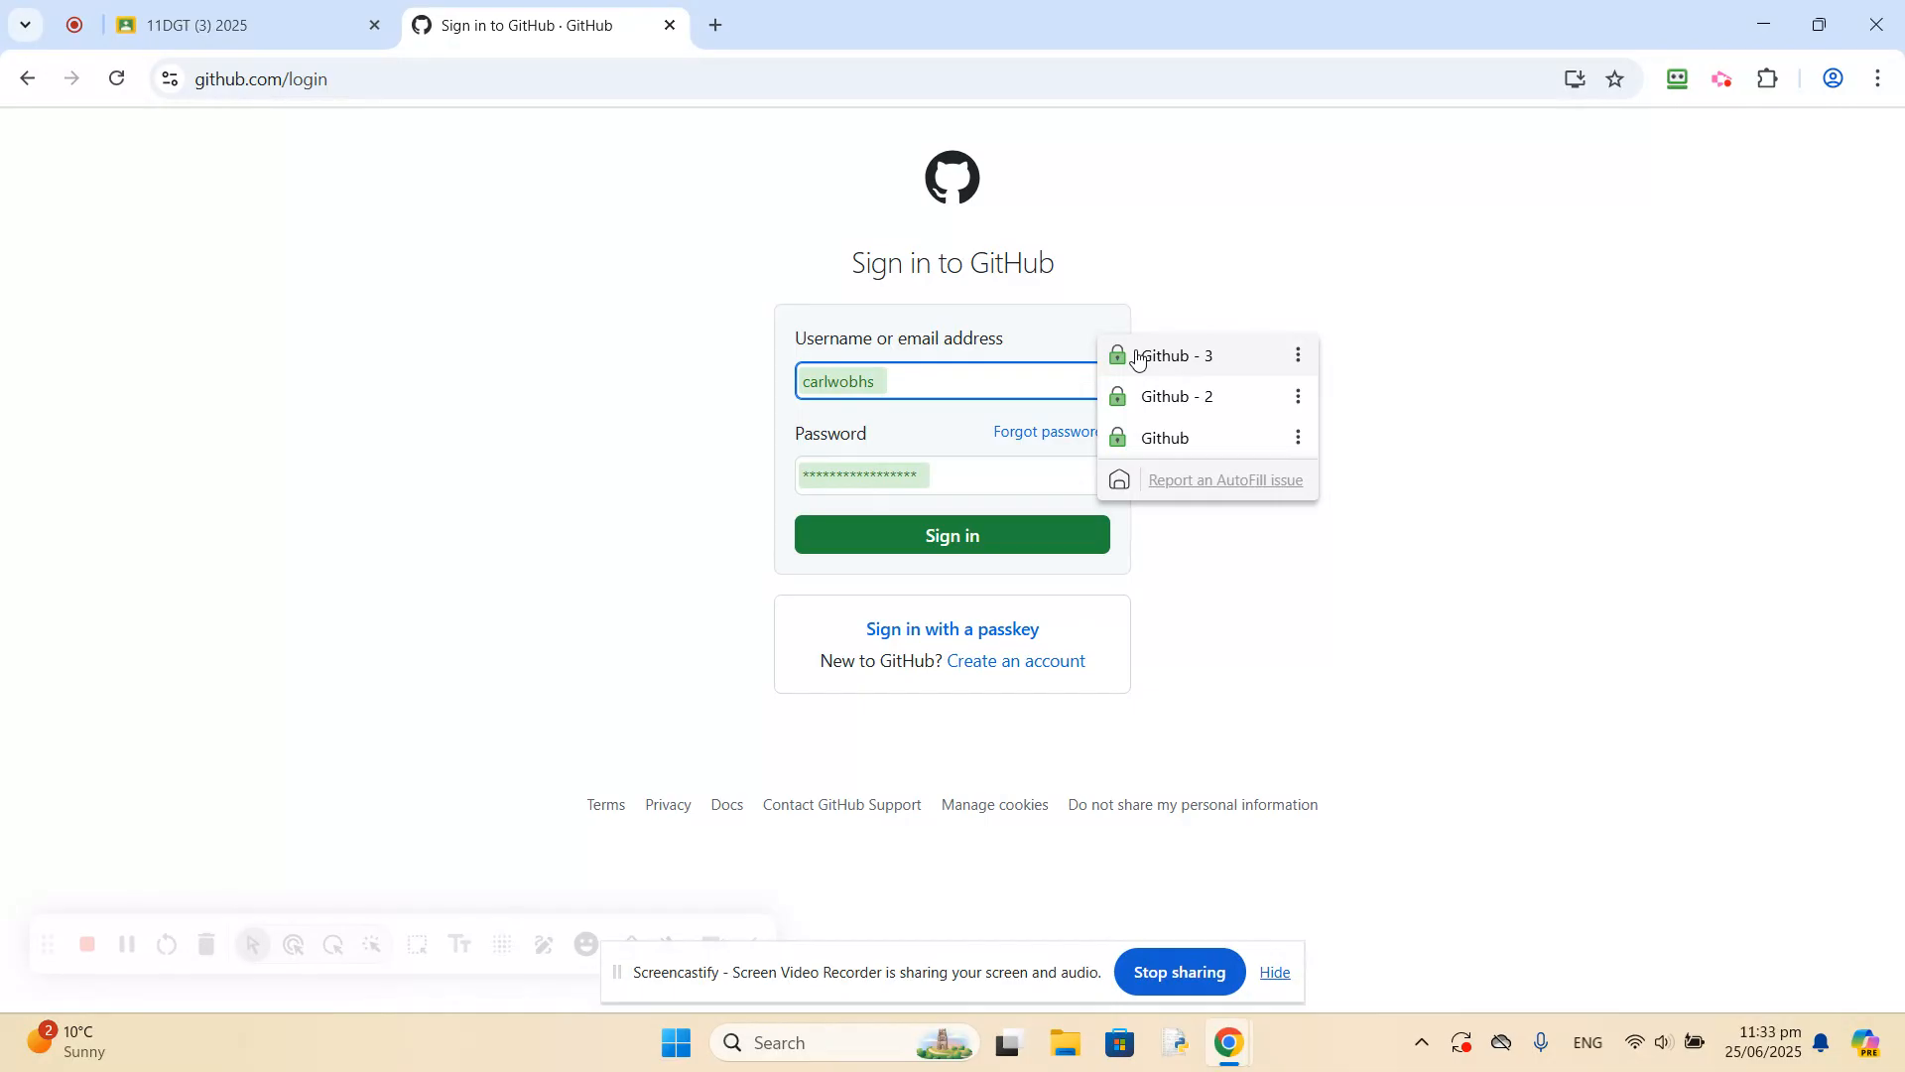
pyautogui.click(1136, 357)
pyautogui.press('Return')
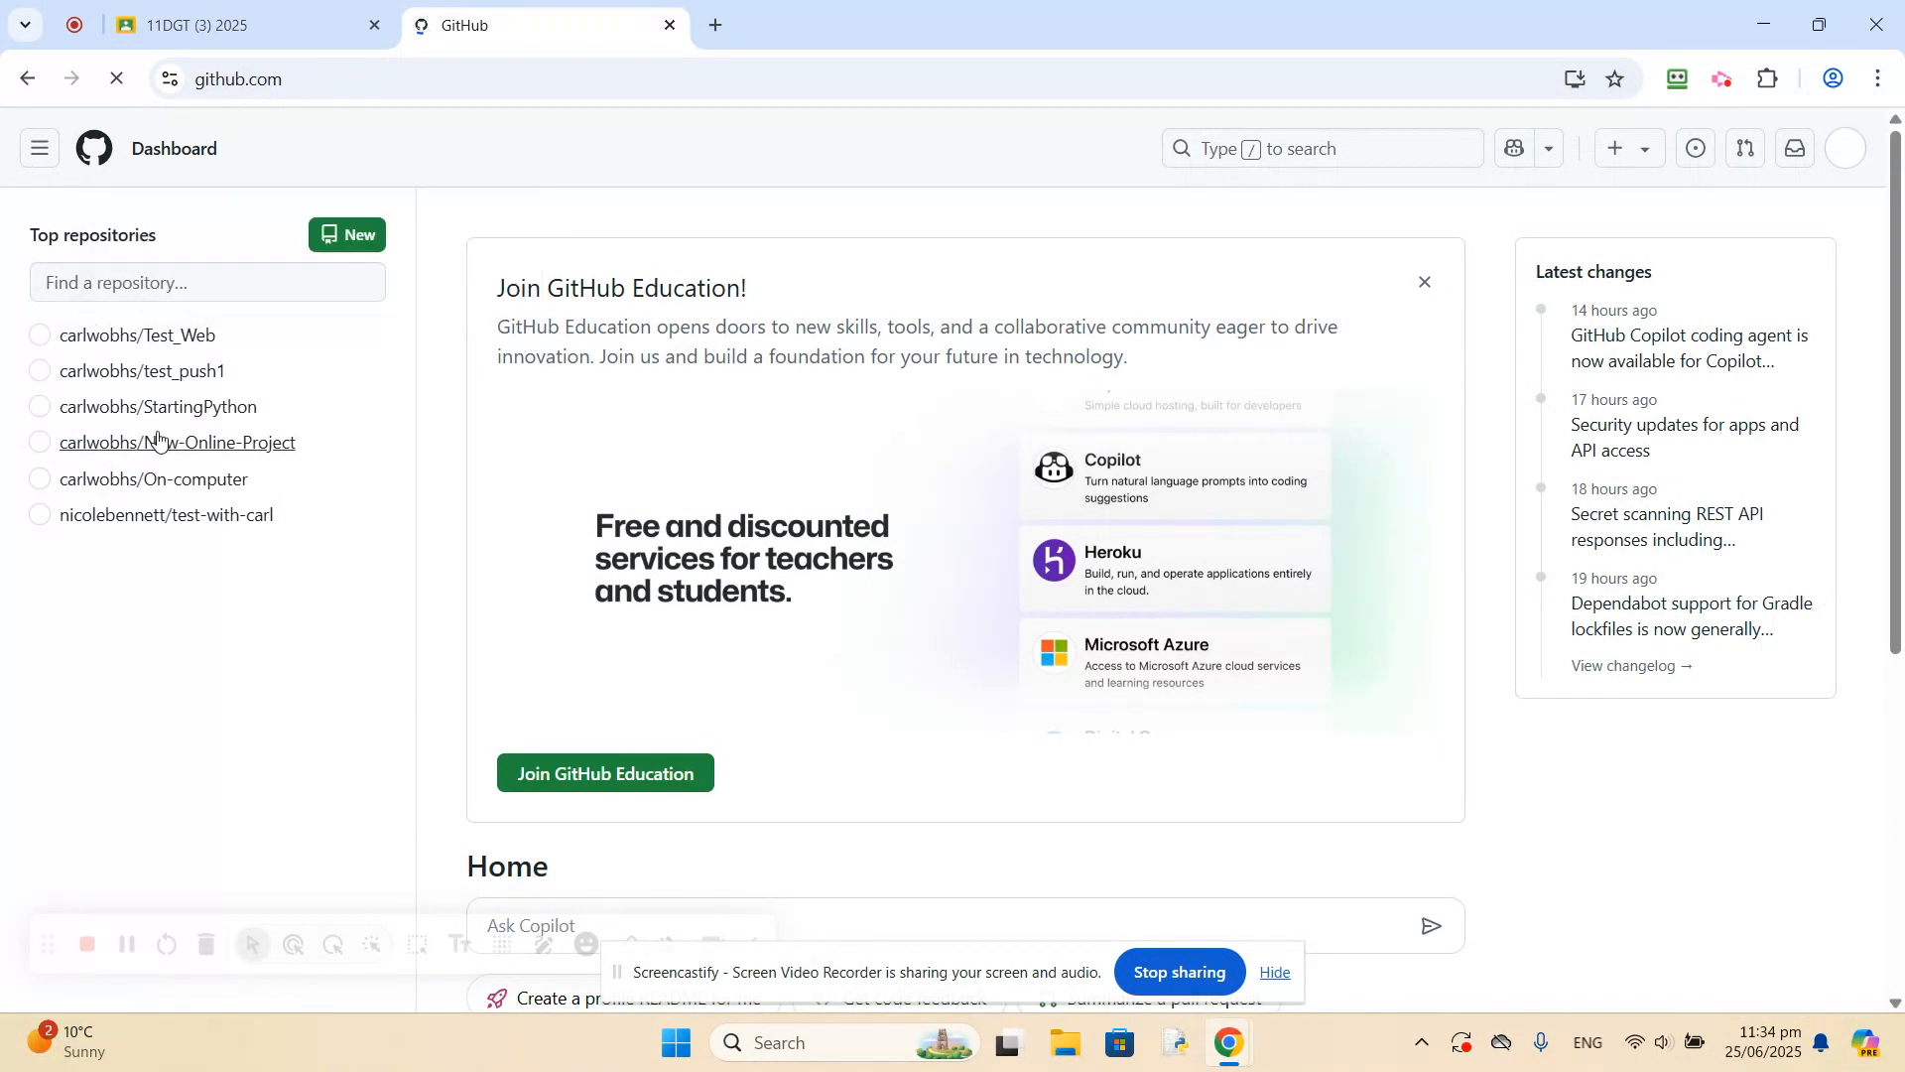
# Open the Test_Web repository, view its clone and download options, and return to the GitHub home dashboard.
pyautogui.click(162, 341)
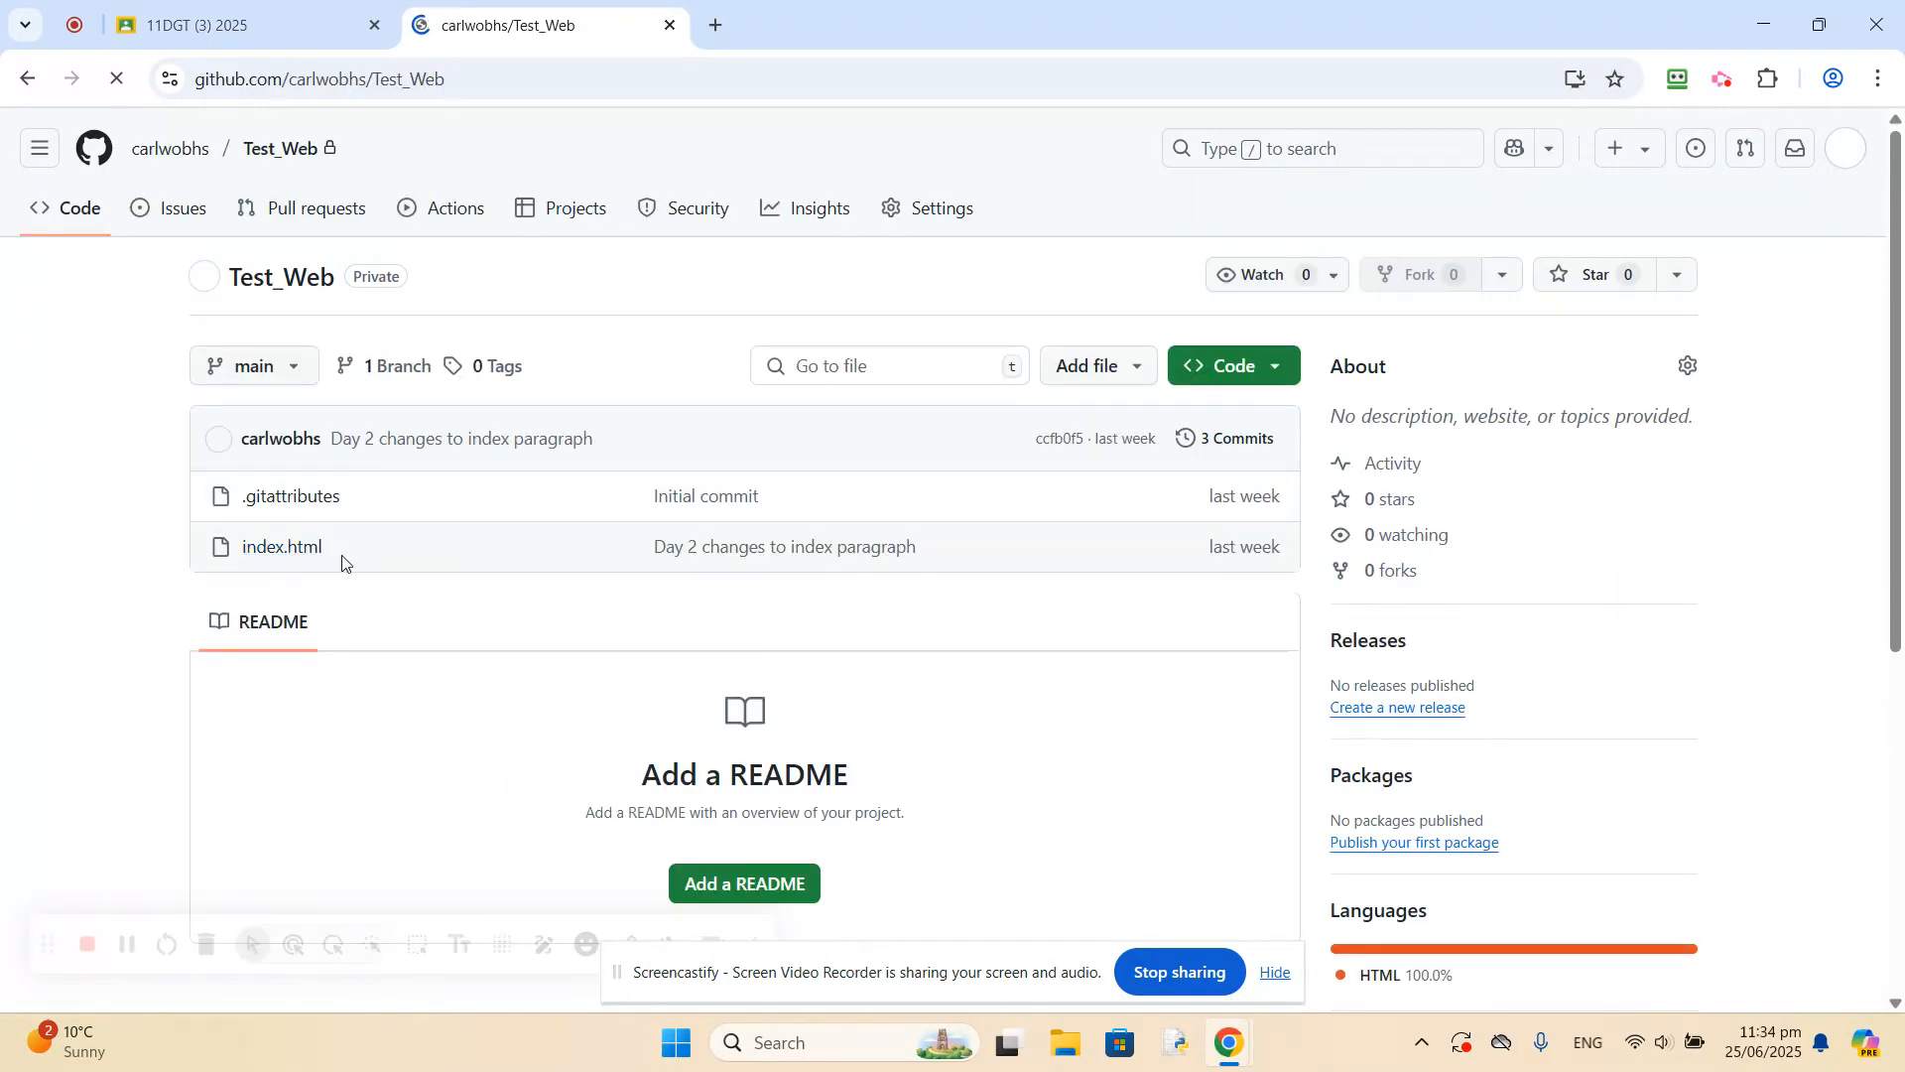
pyautogui.click(1270, 369)
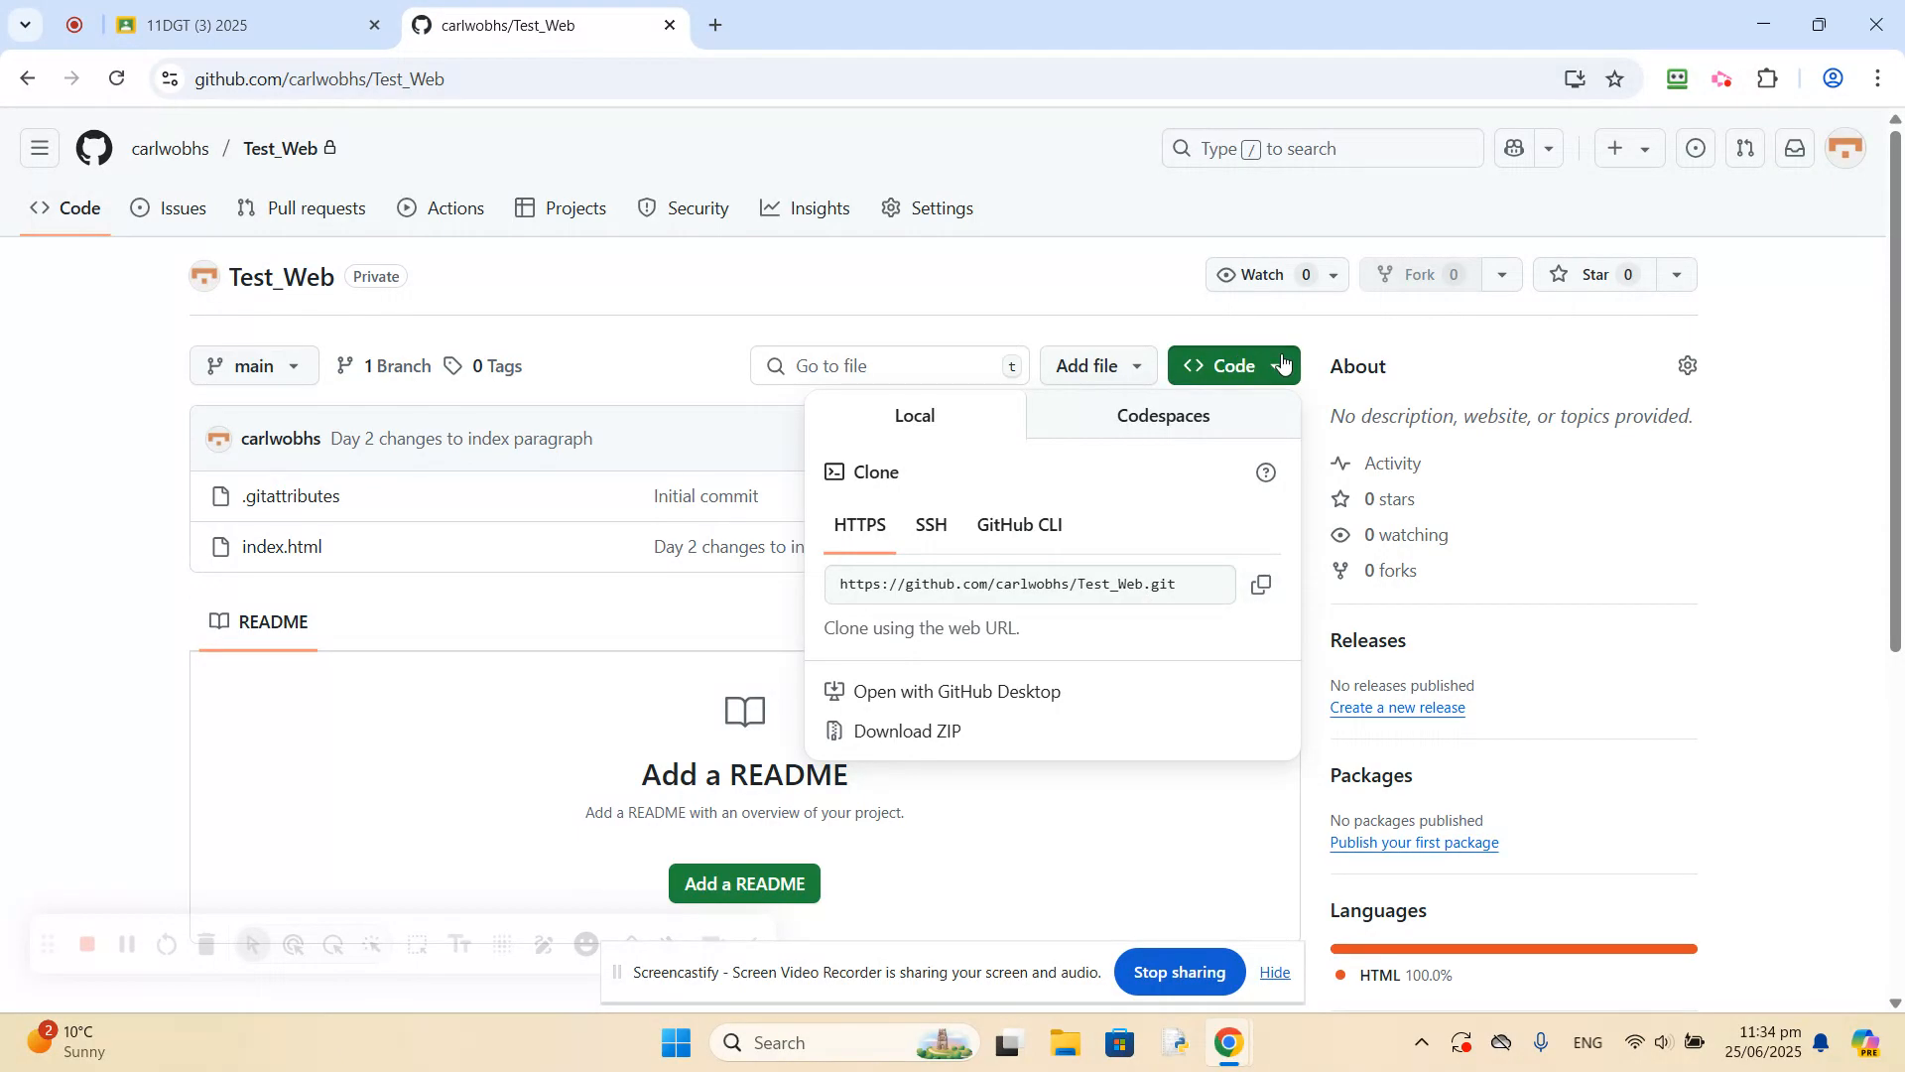
pyautogui.click(1167, 330)
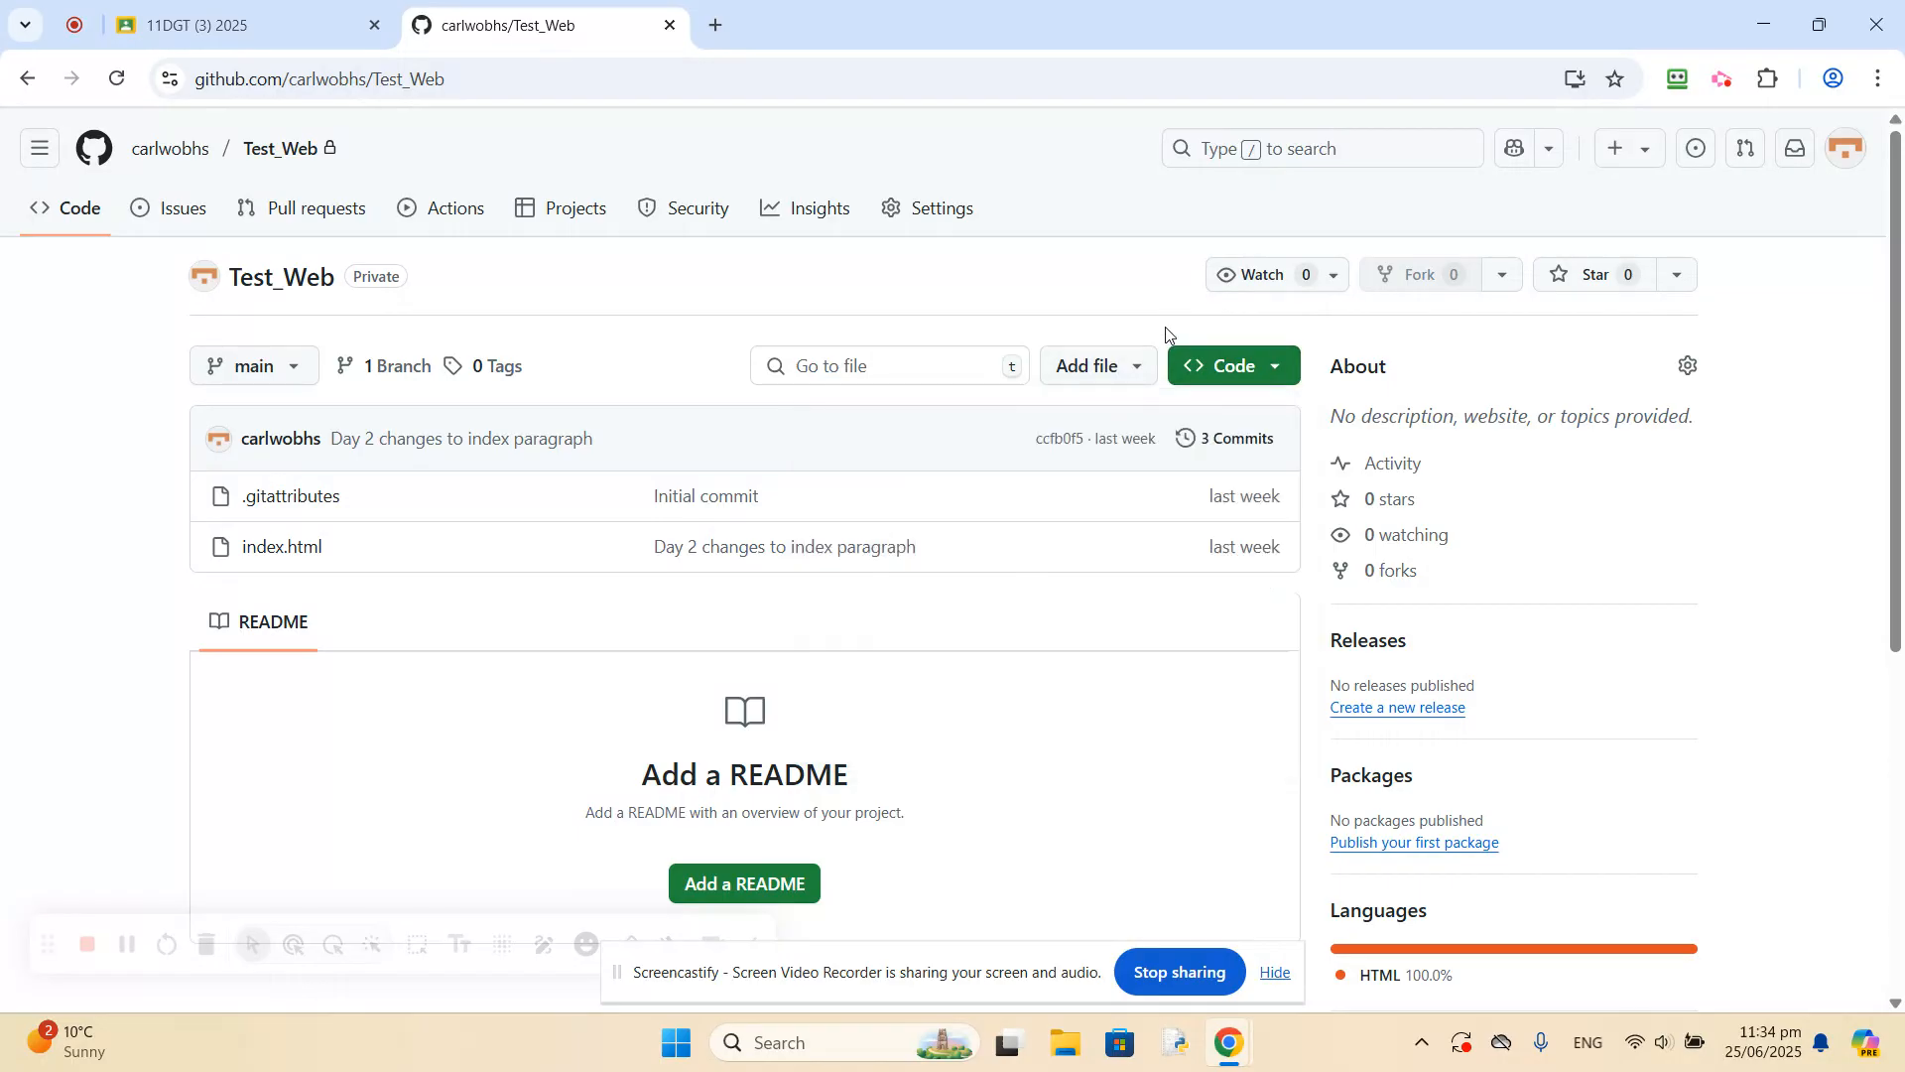
pyautogui.click(40, 149)
pyautogui.click(66, 234)
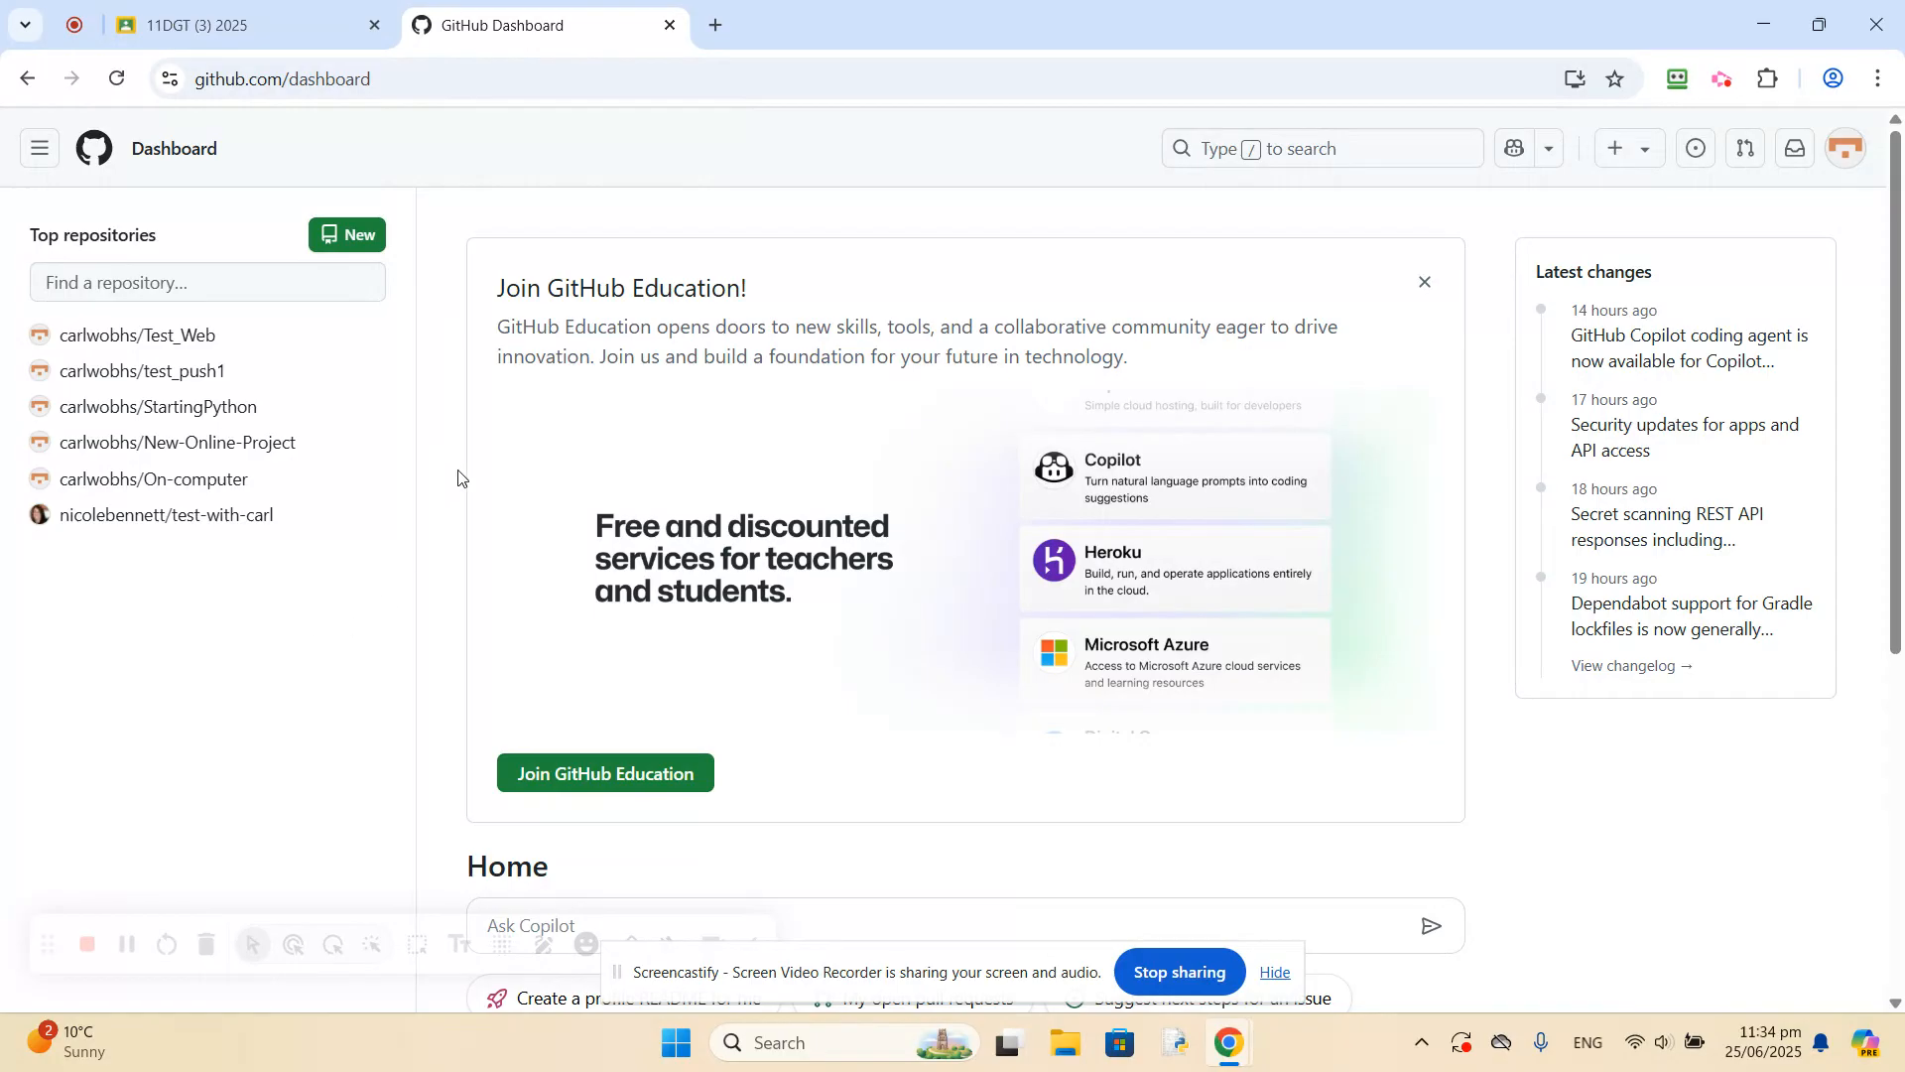
# Look over the dashboard, then reopen the Test_Web repository and examine its files and page content.
pyautogui.scroll(-2, 405, 594)
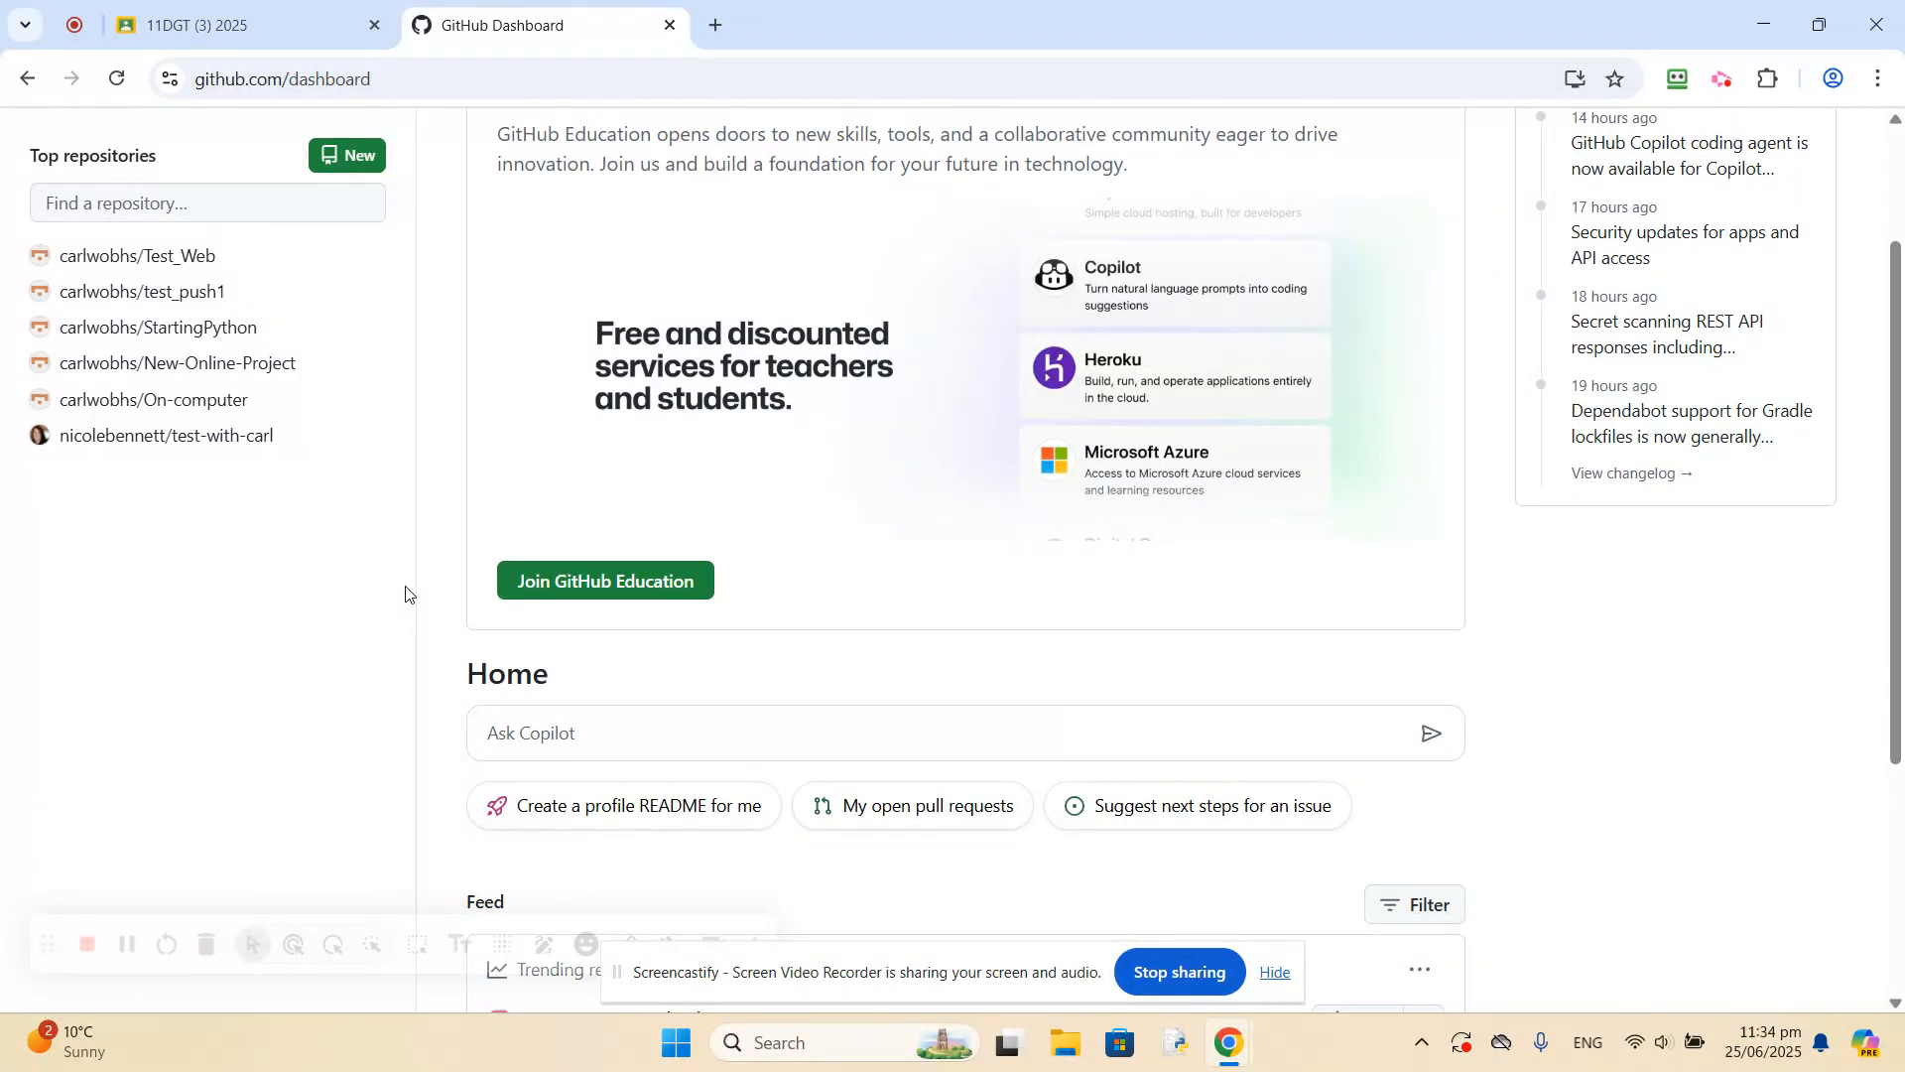
pyautogui.scroll(2, 406, 593)
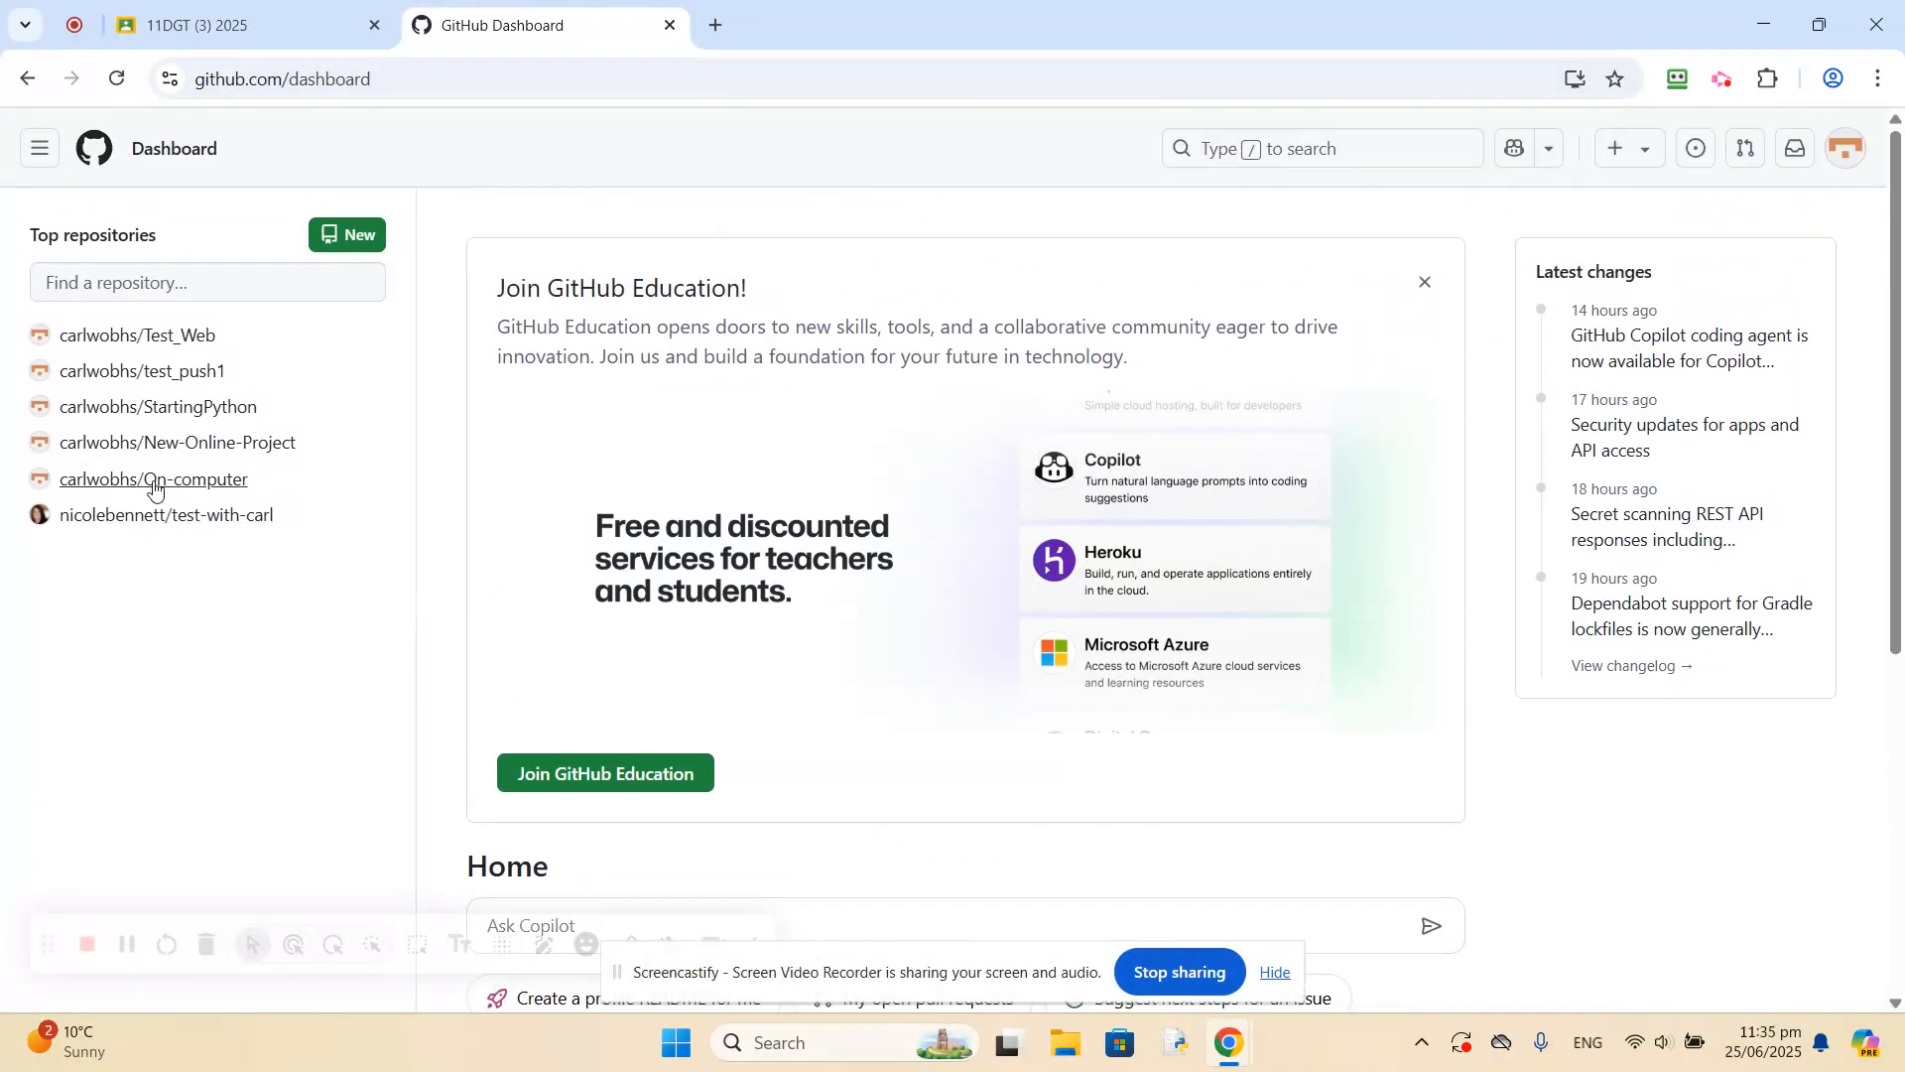
pyautogui.click(112, 338)
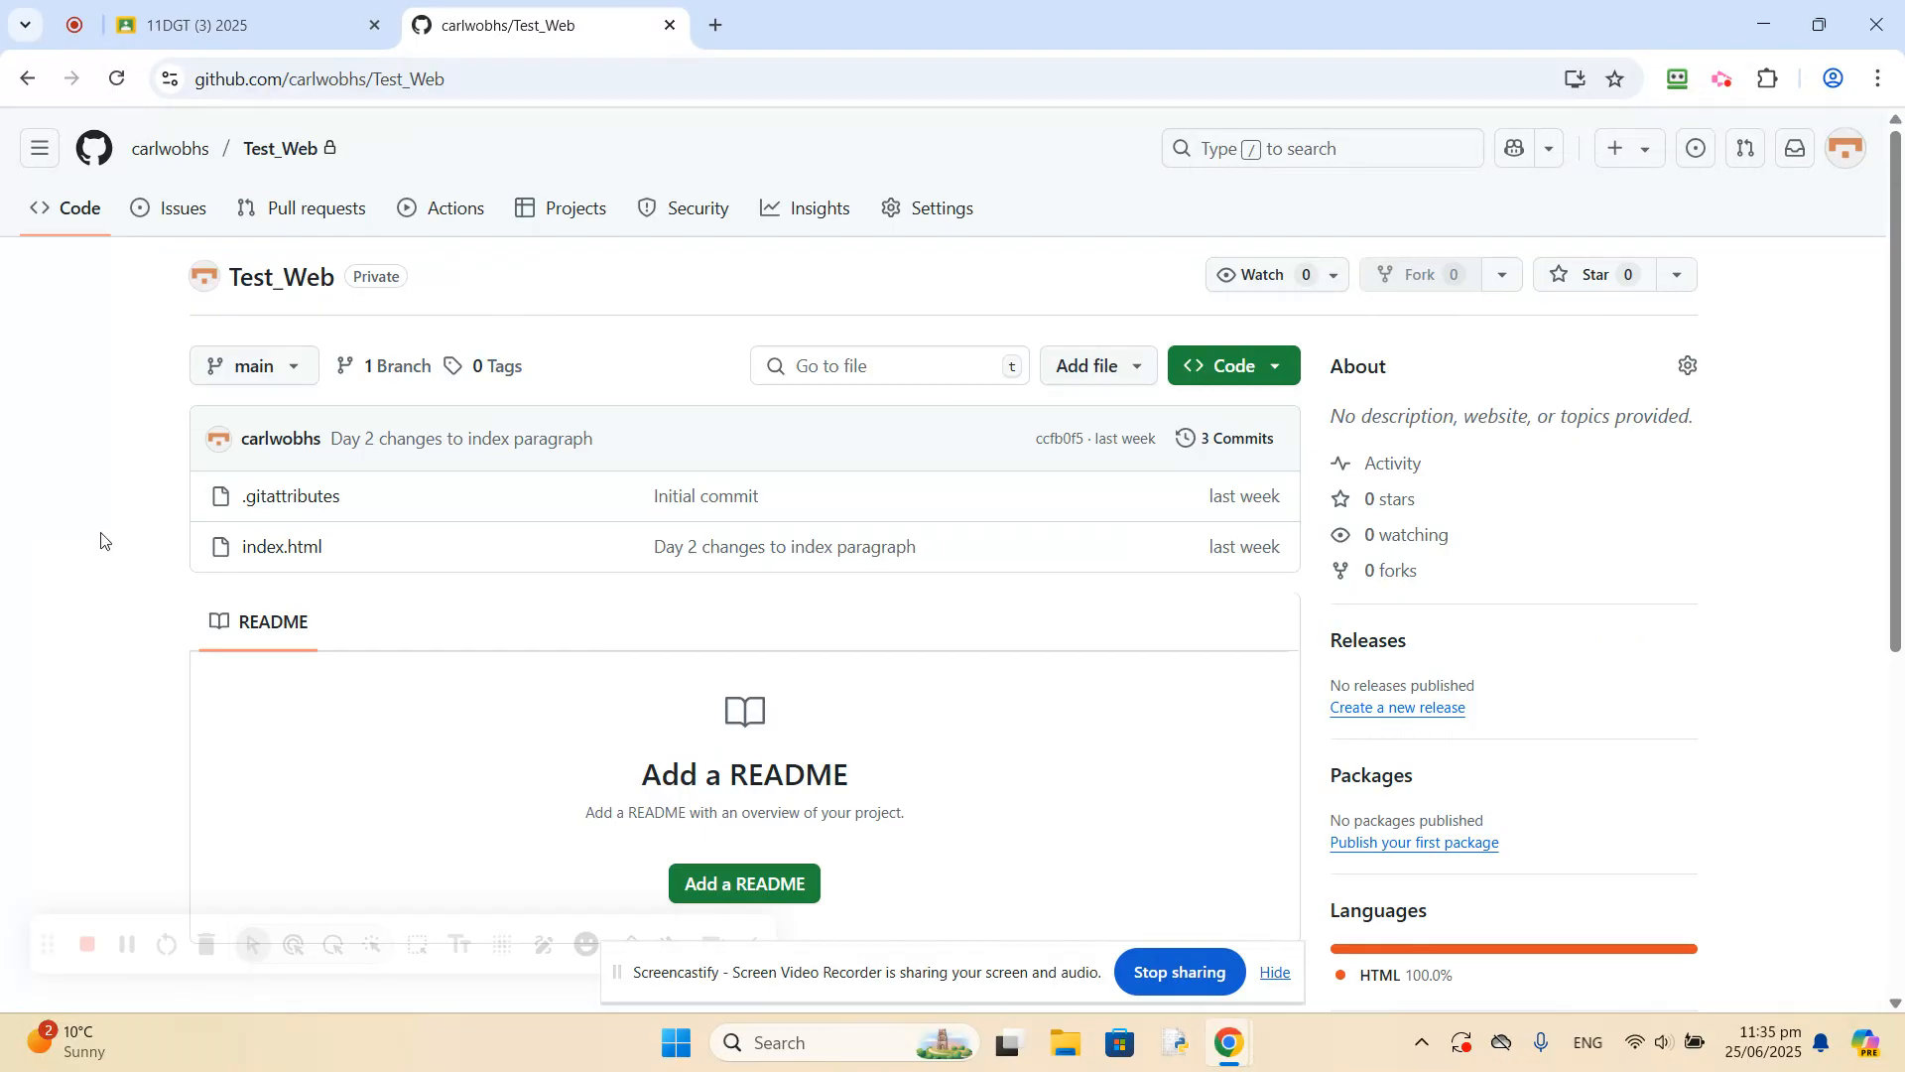
pyautogui.scroll(-1, 105, 640)
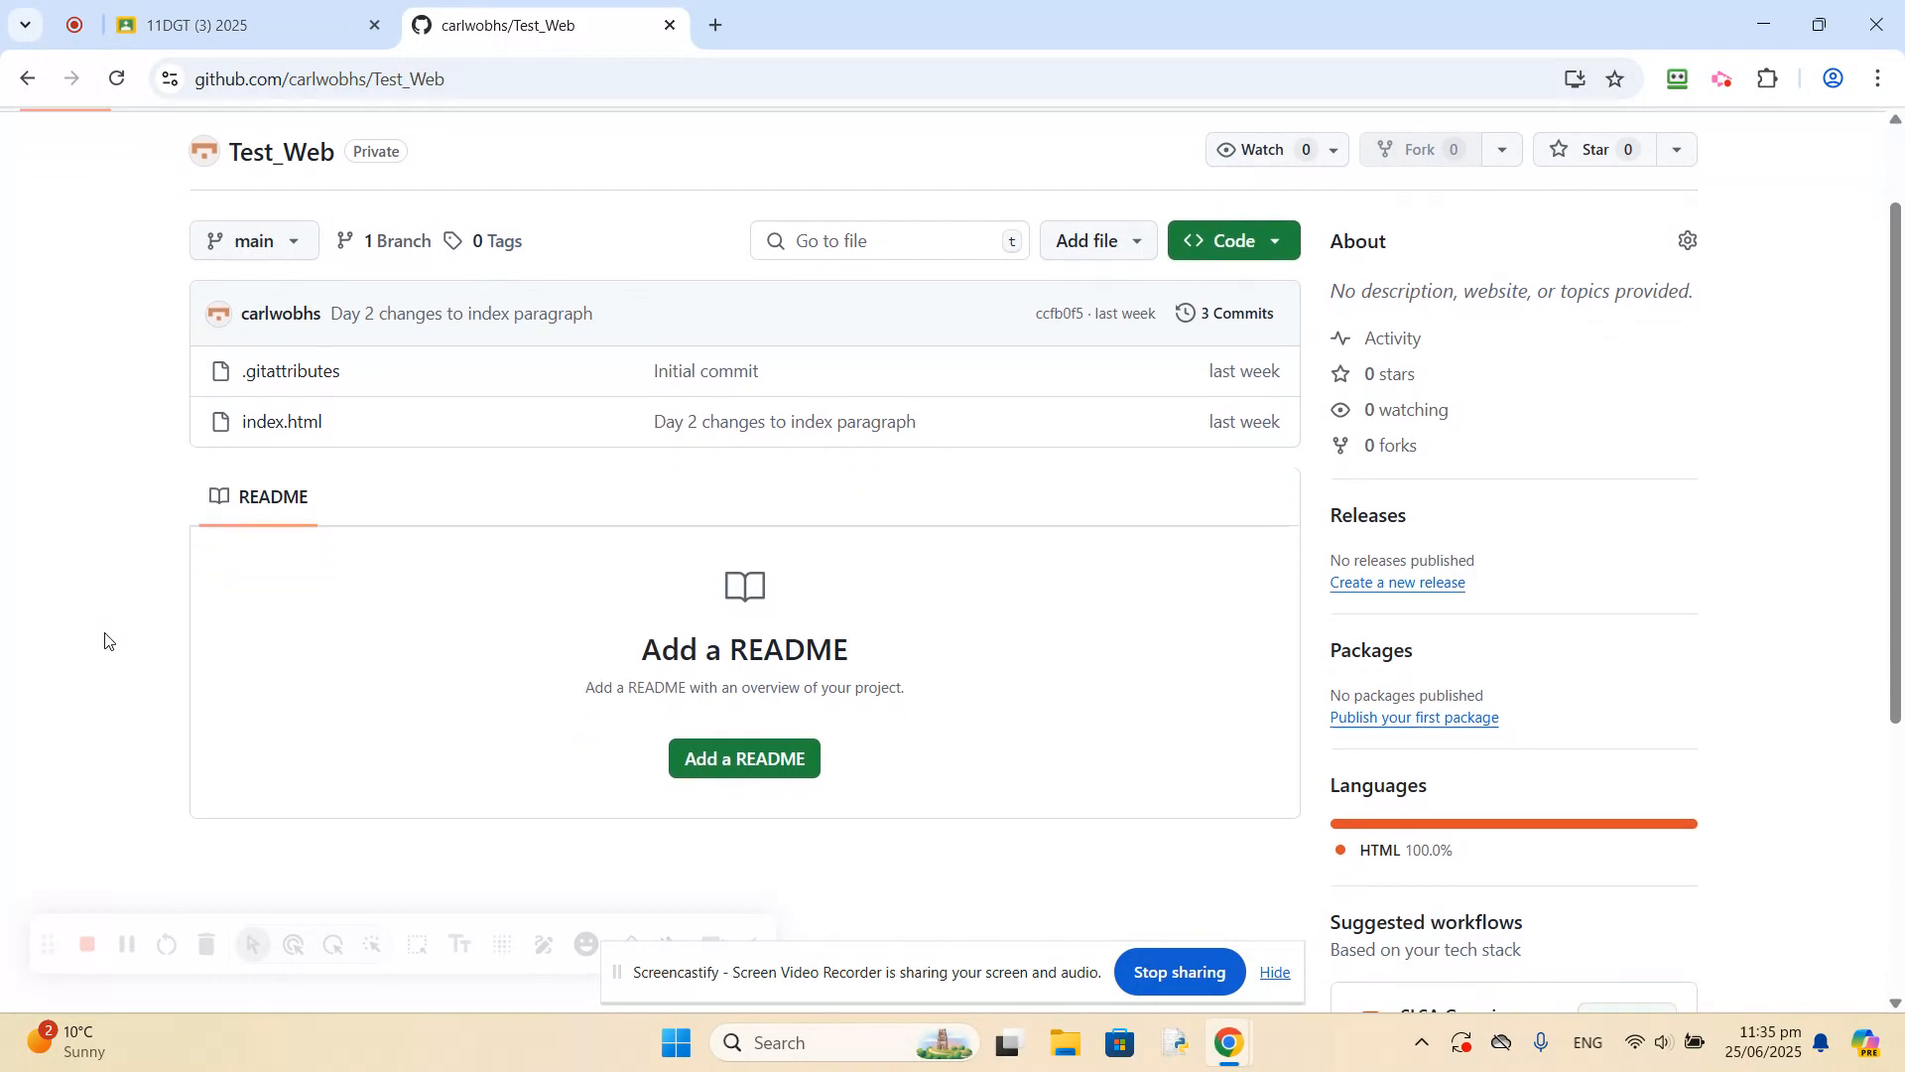
pyautogui.scroll(-4, 105, 640)
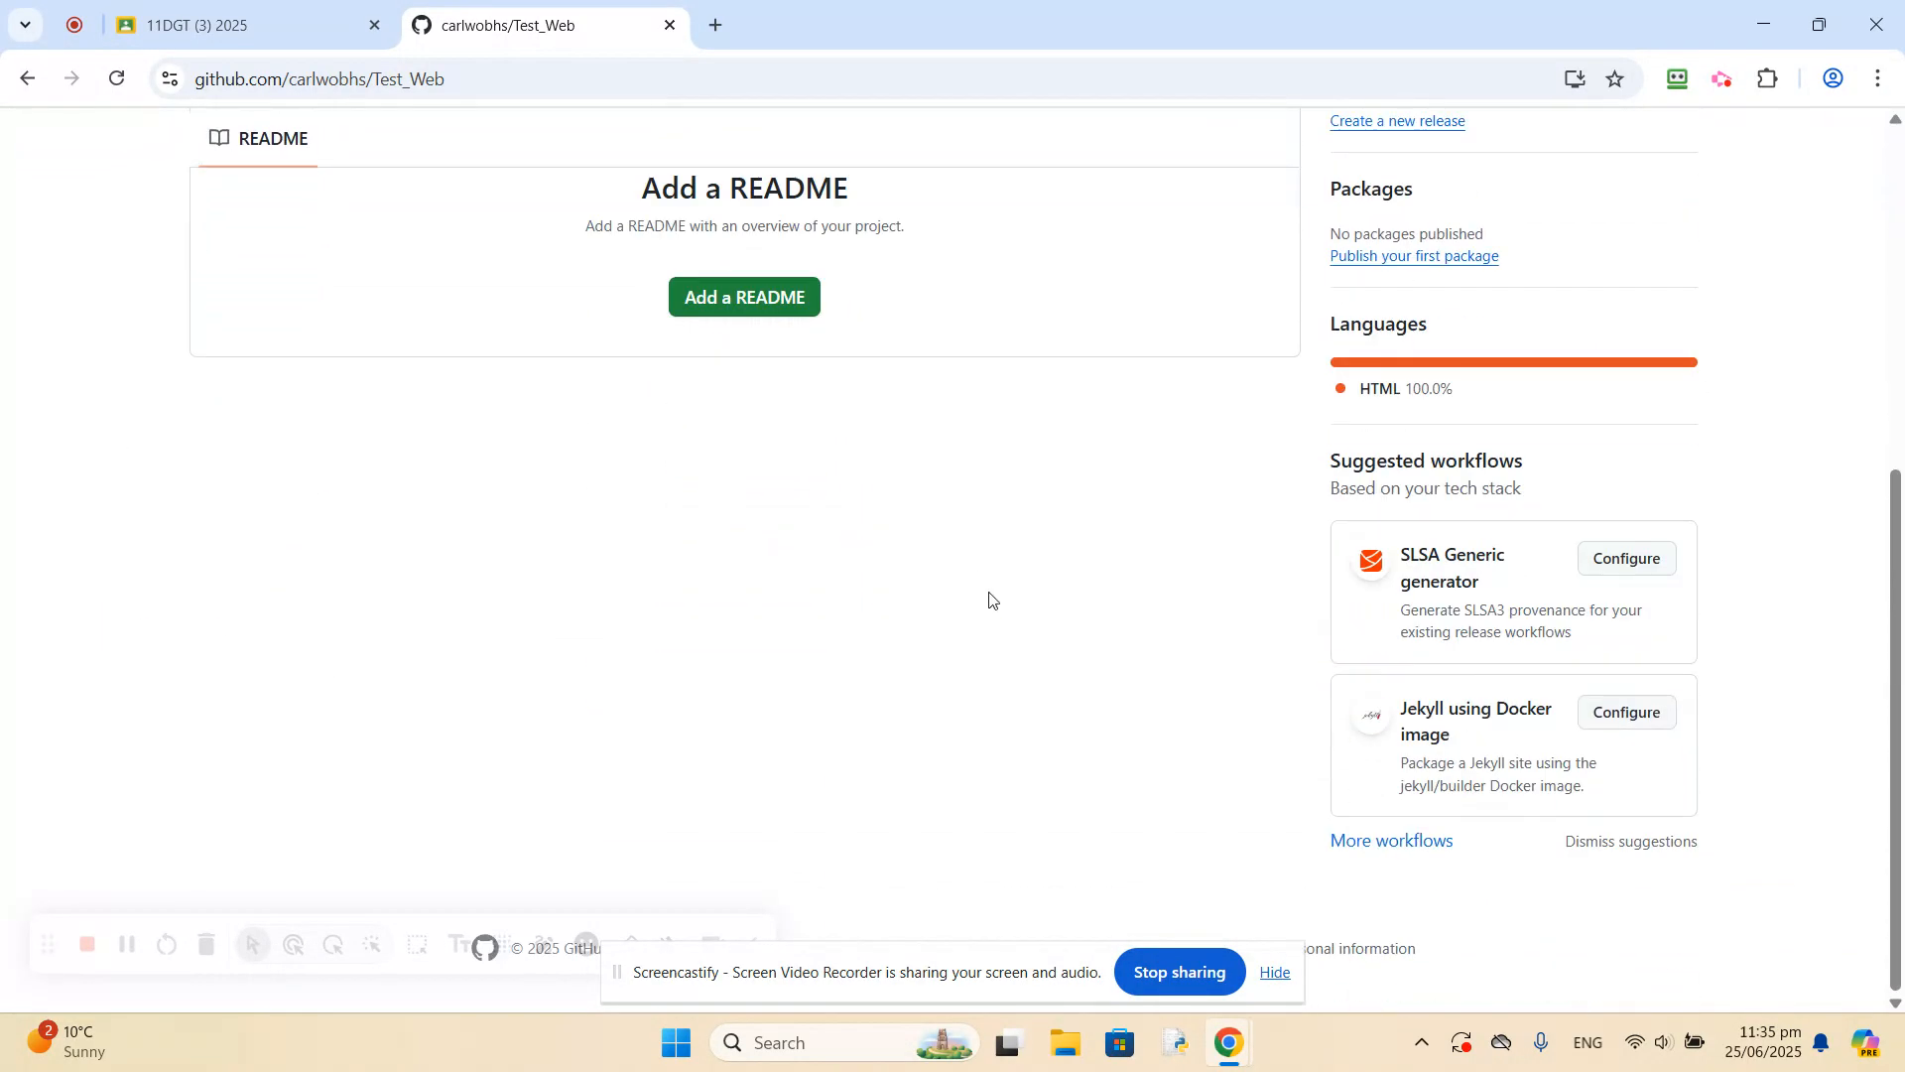
pyautogui.scroll(5, 990, 601)
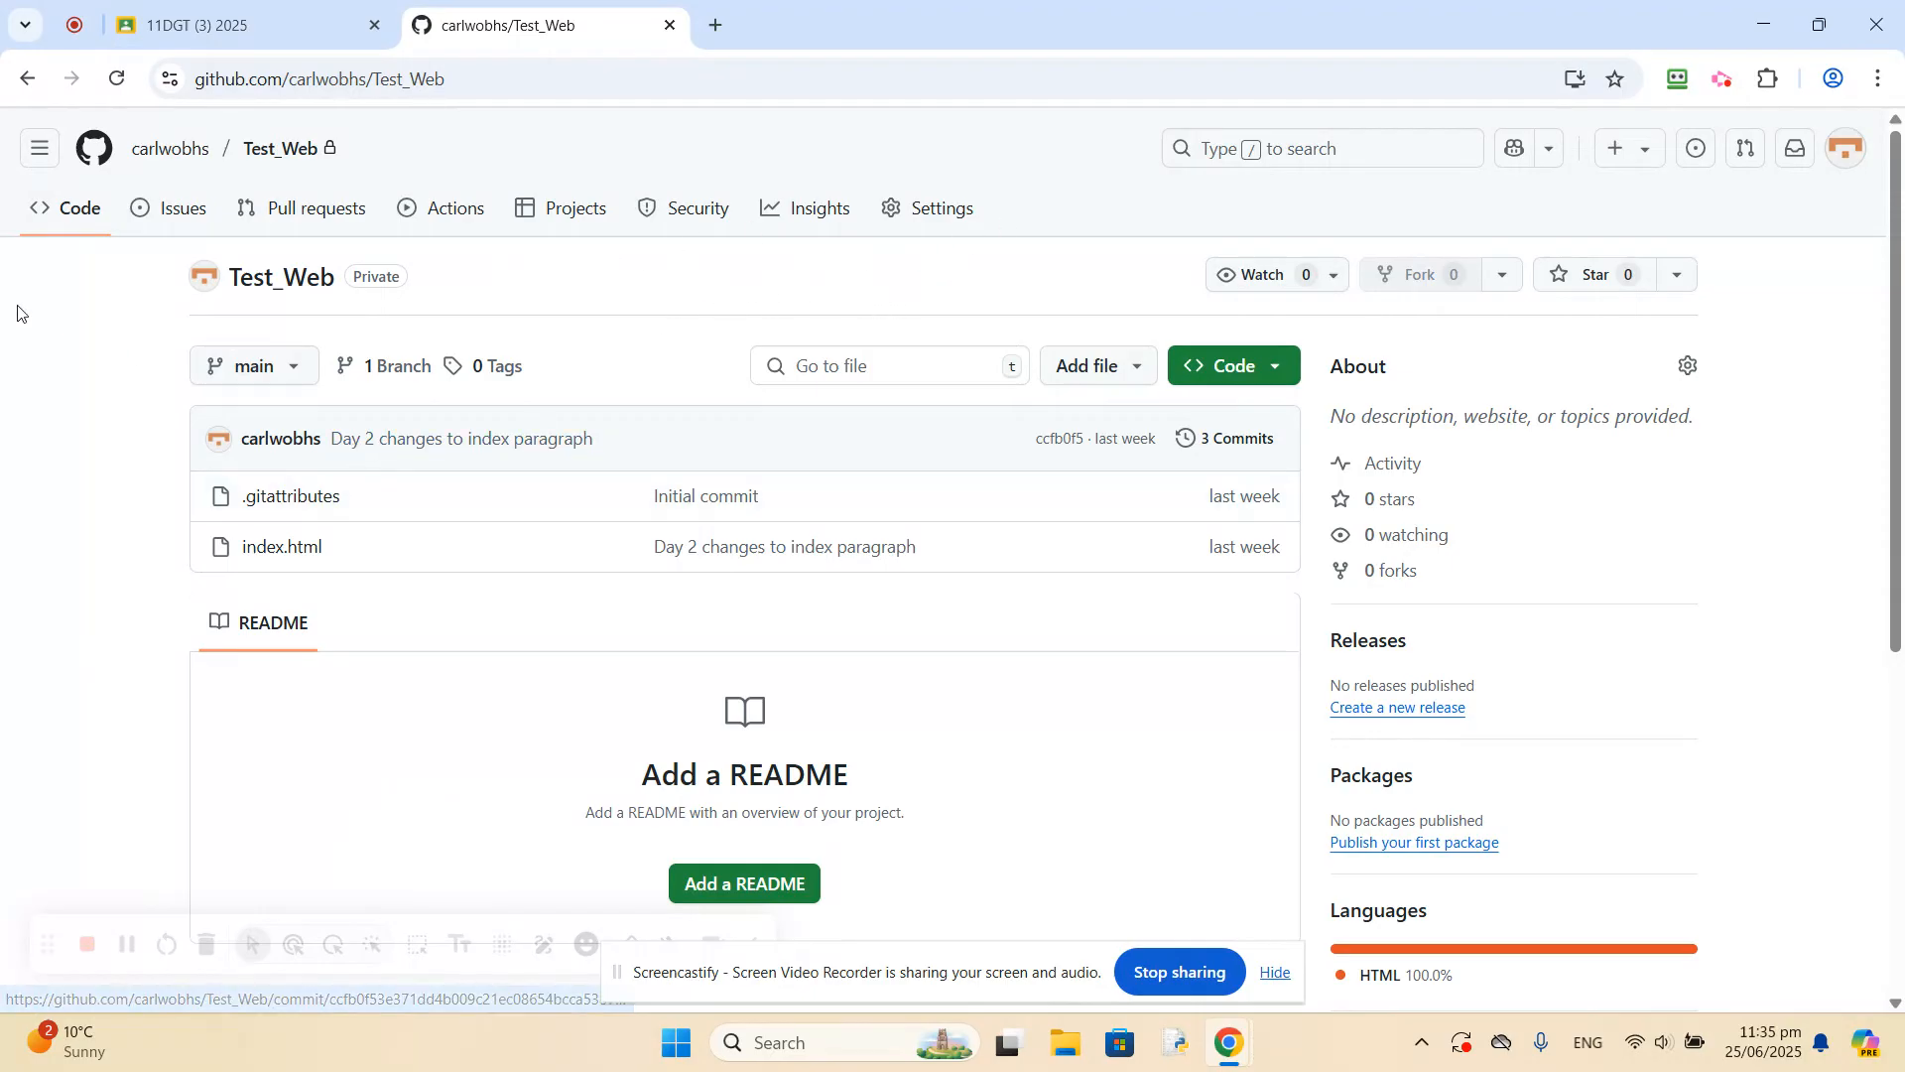
# Go back to the GitHub dashboard and view the options for creating new items such as a repository.
pyautogui.click(38, 162)
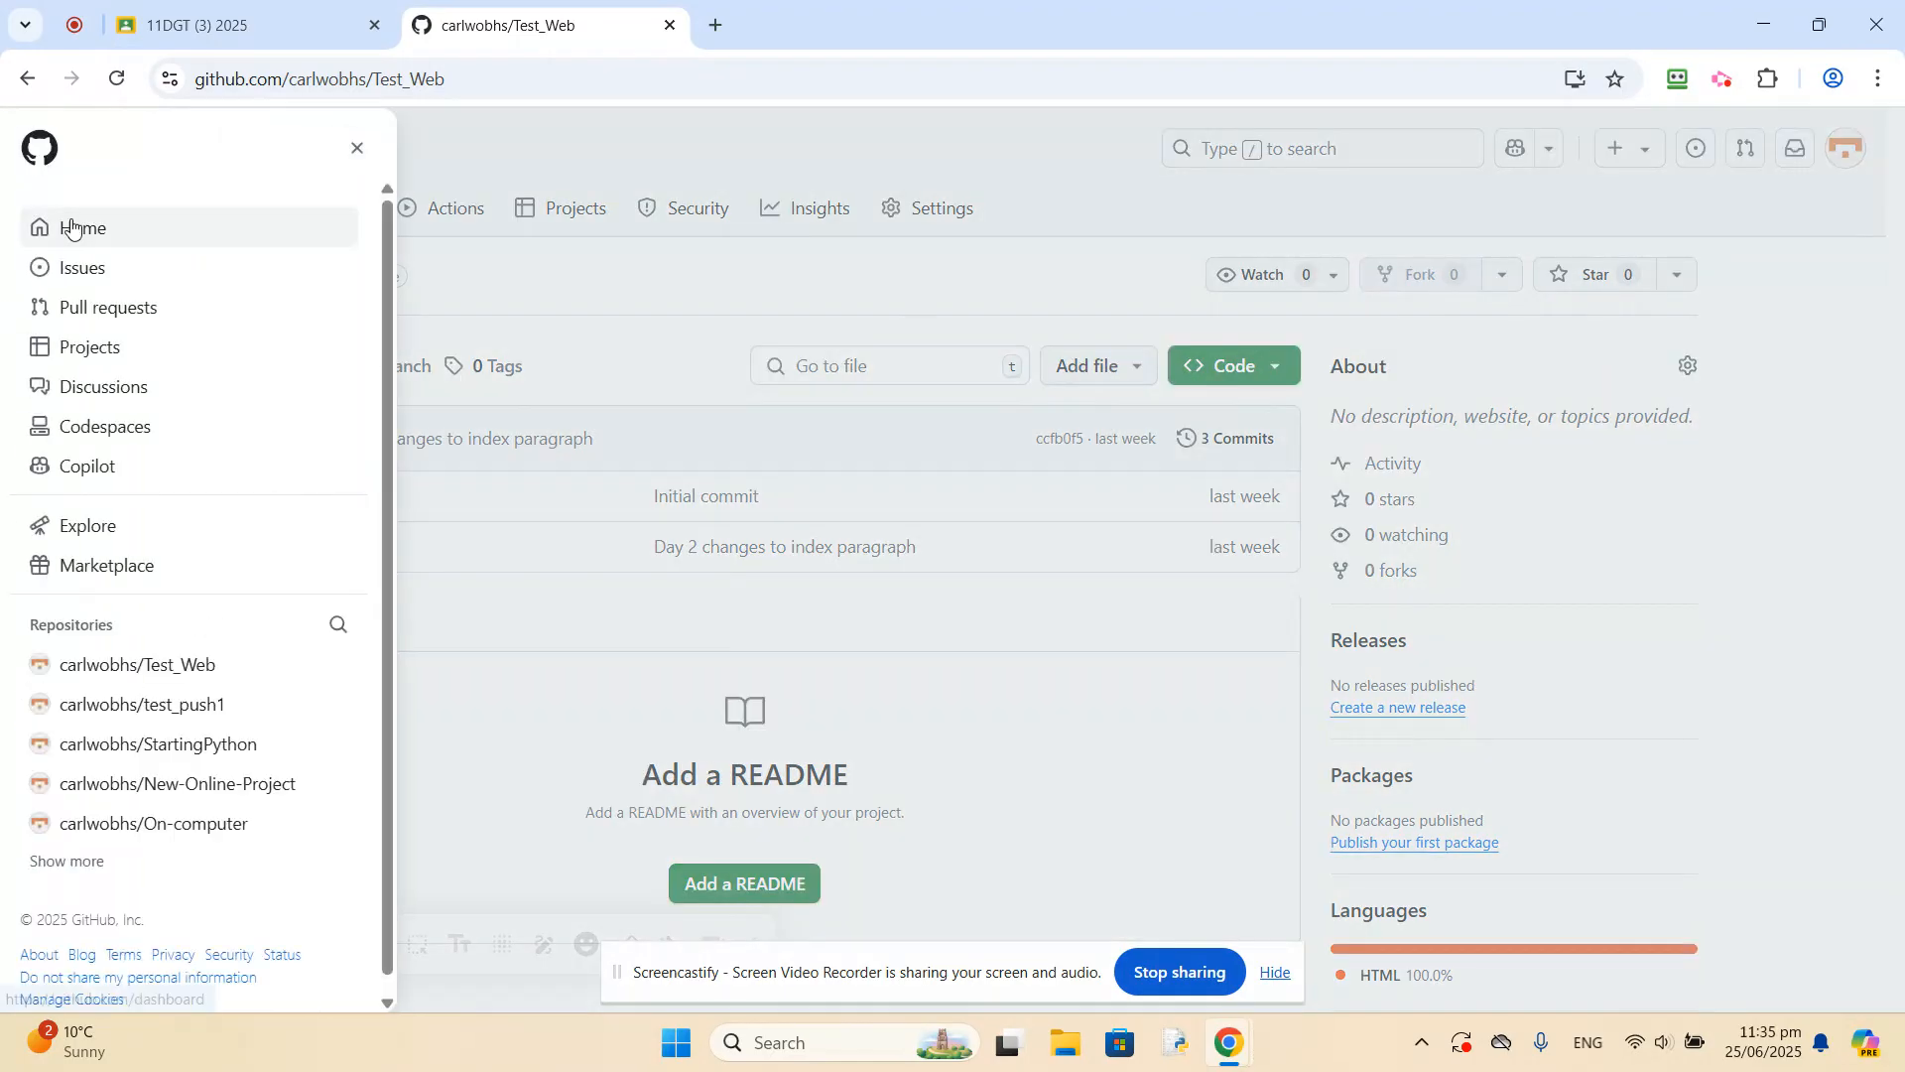
pyautogui.click(171, 426)
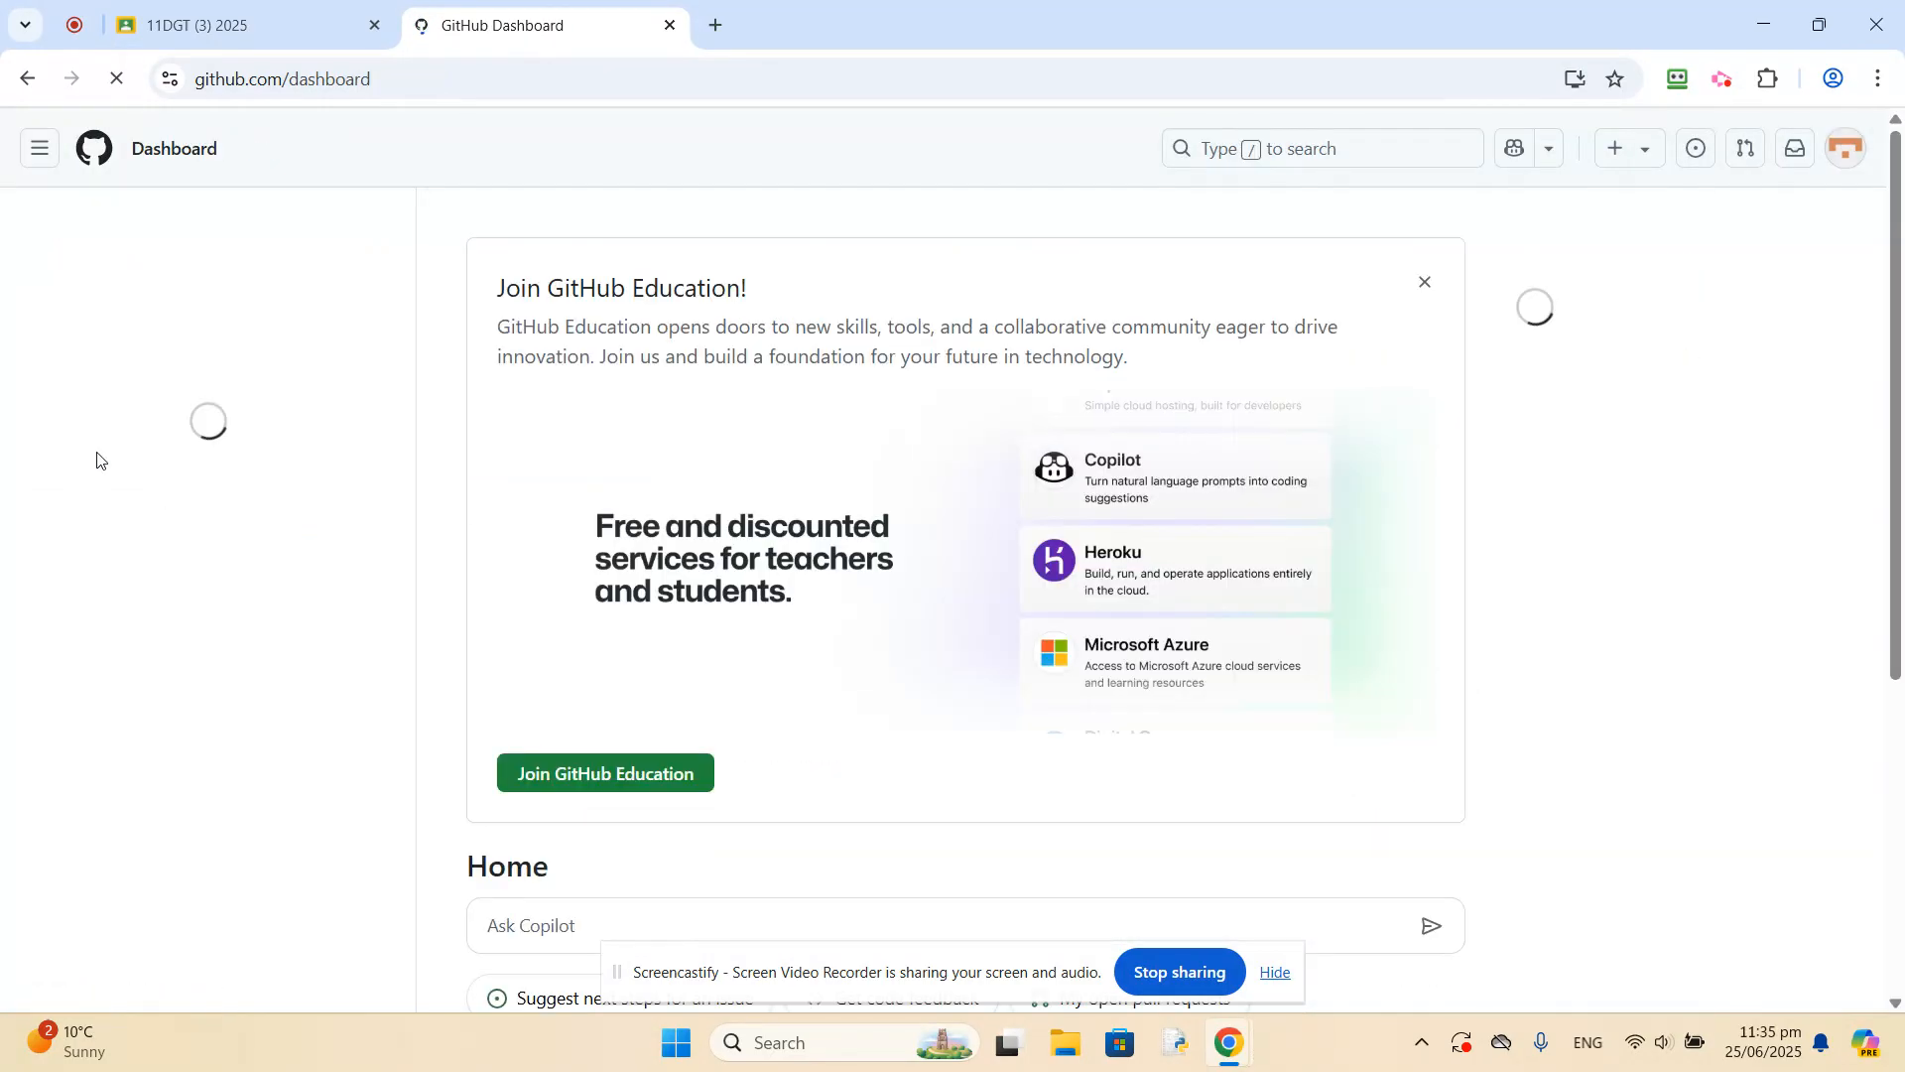
pyautogui.click(1628, 152)
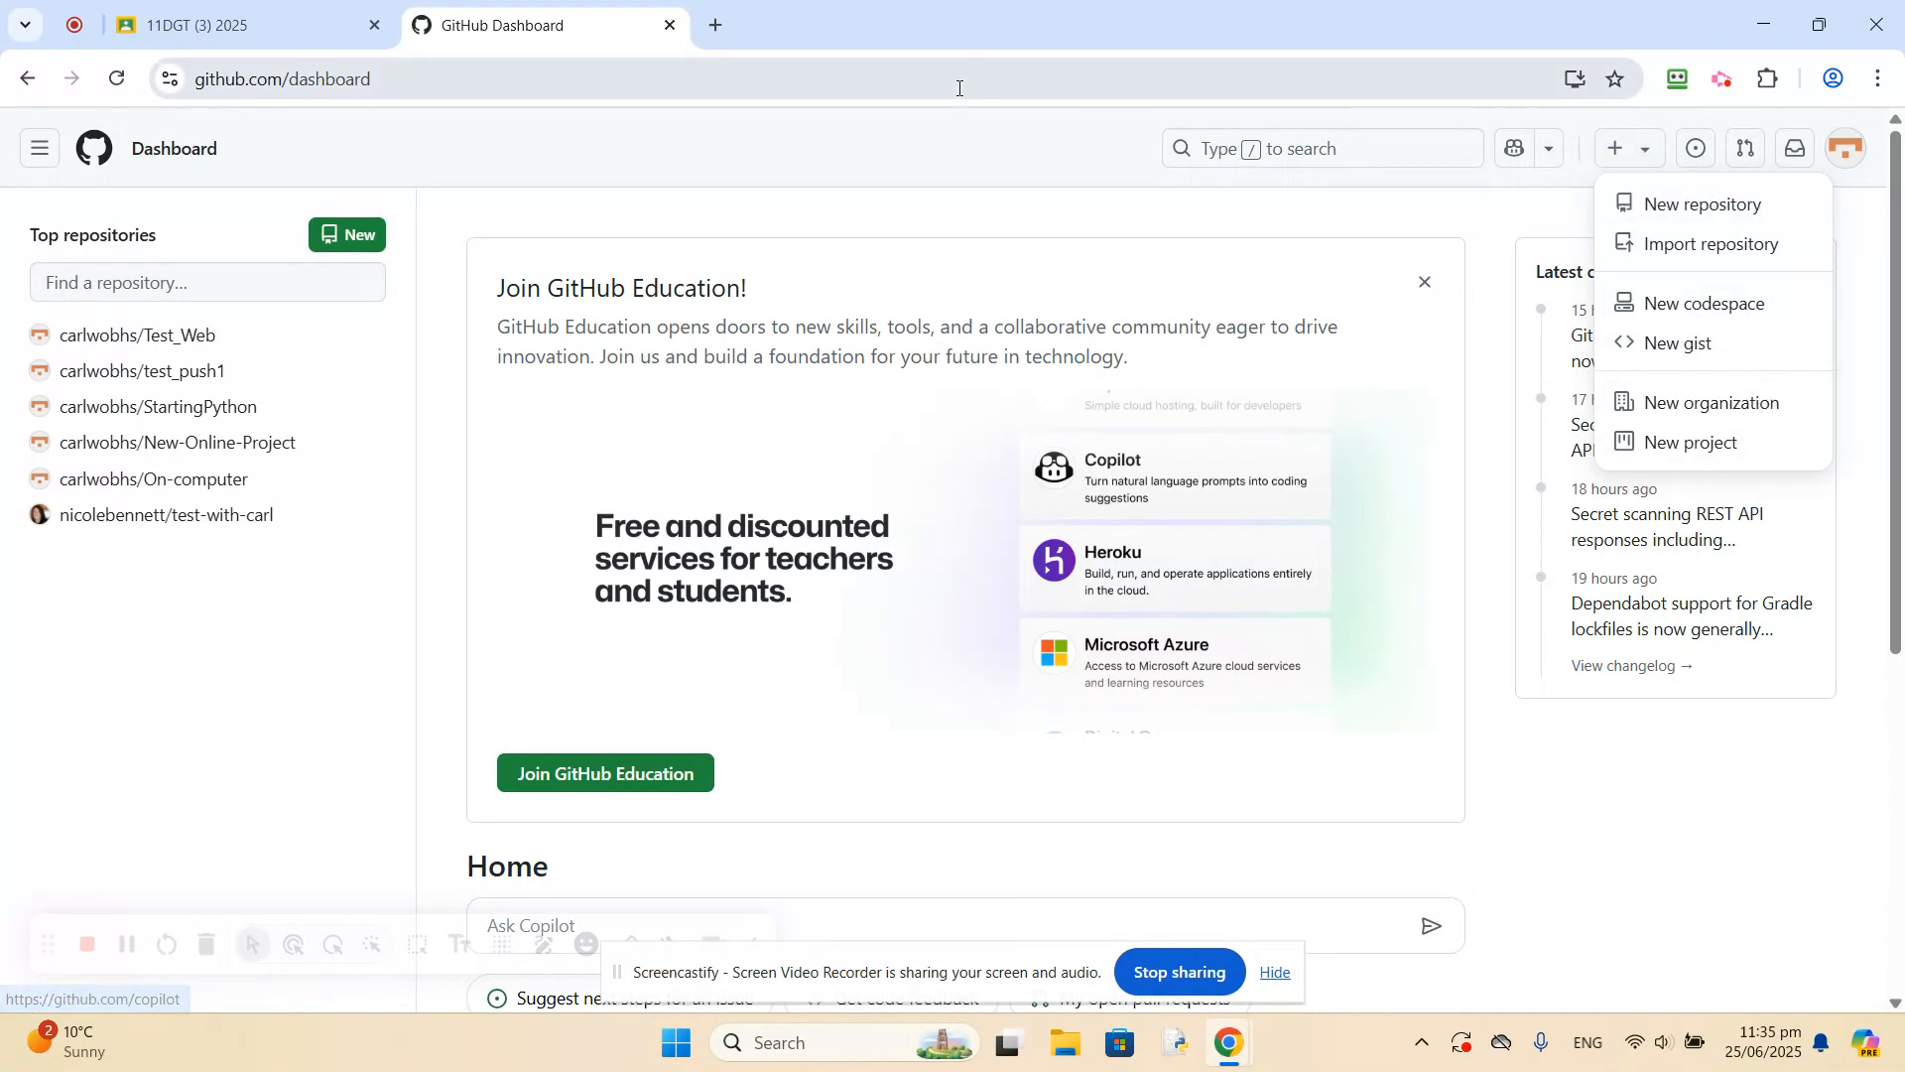
pyautogui.click(914, 152)
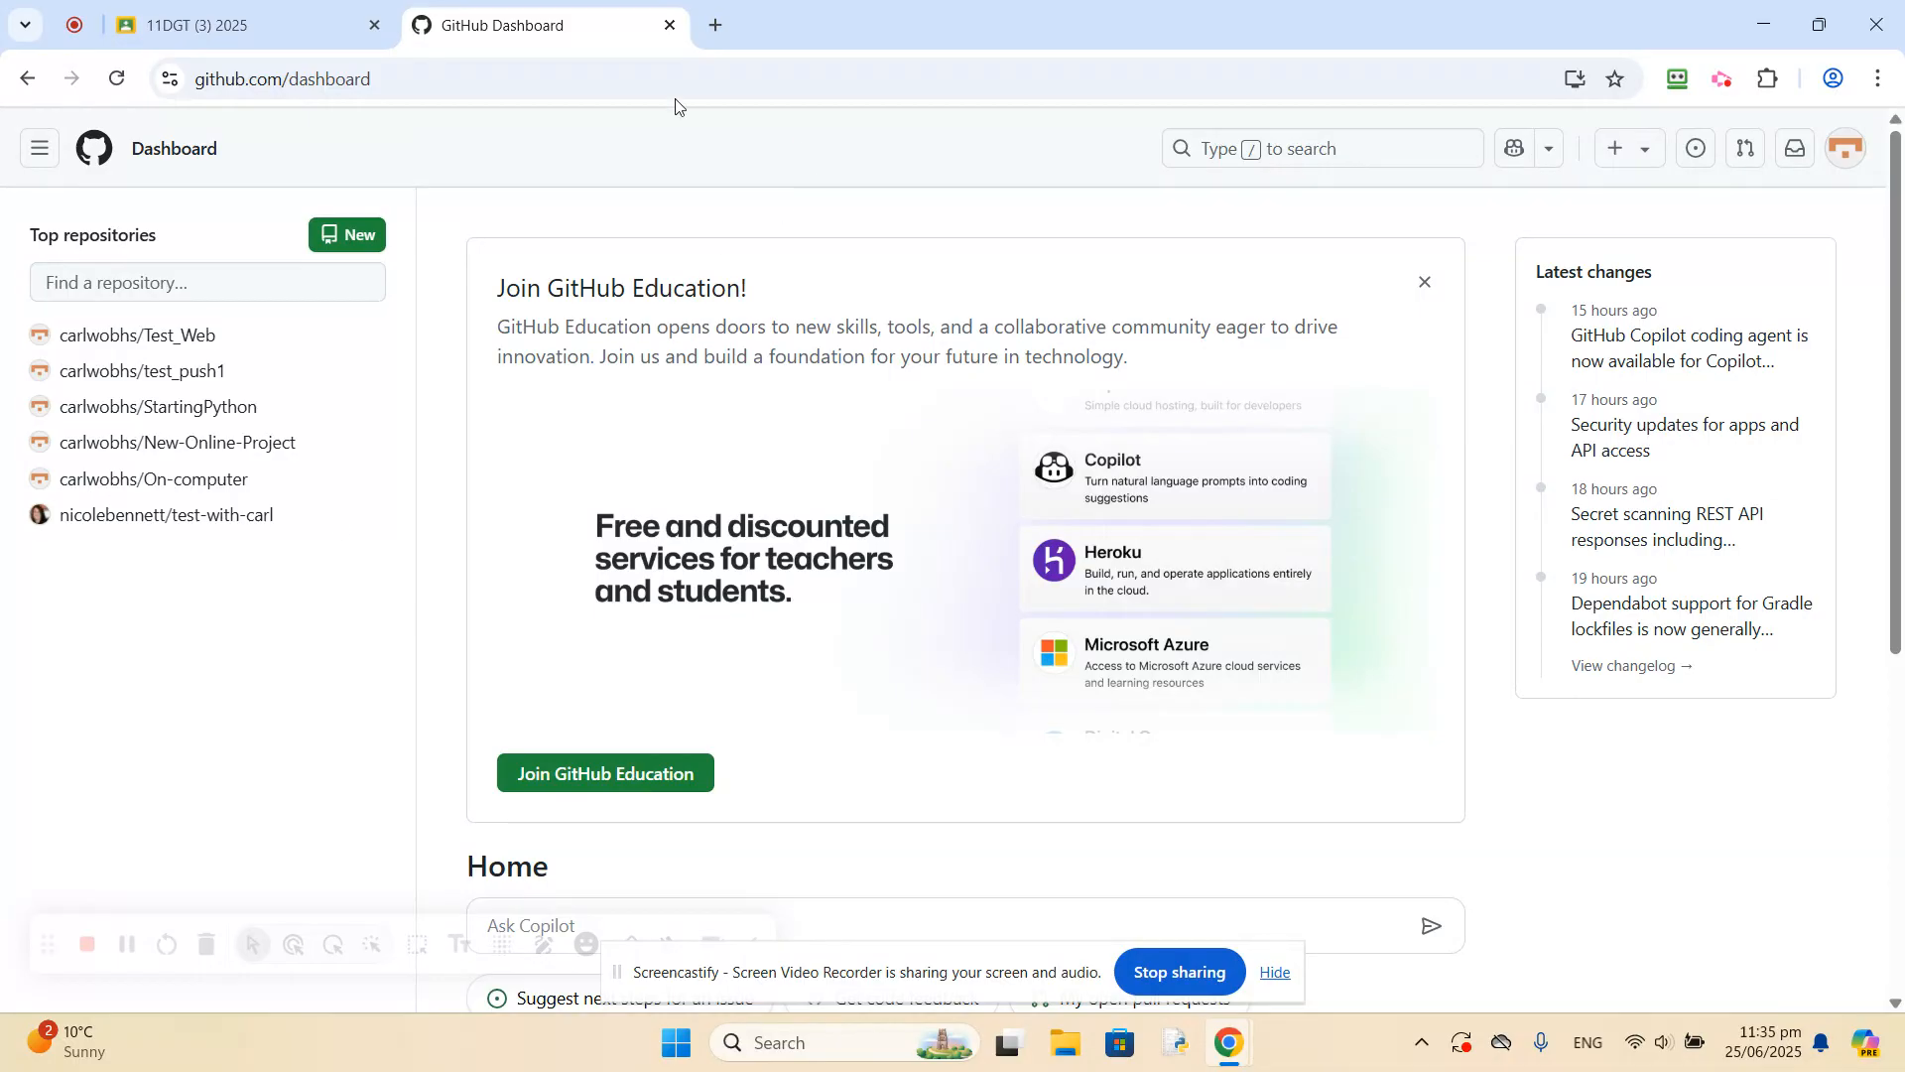
# Download the Windows installer for Visual Studio Code through the download link in the Classroom post.
pyautogui.click(253, 28)
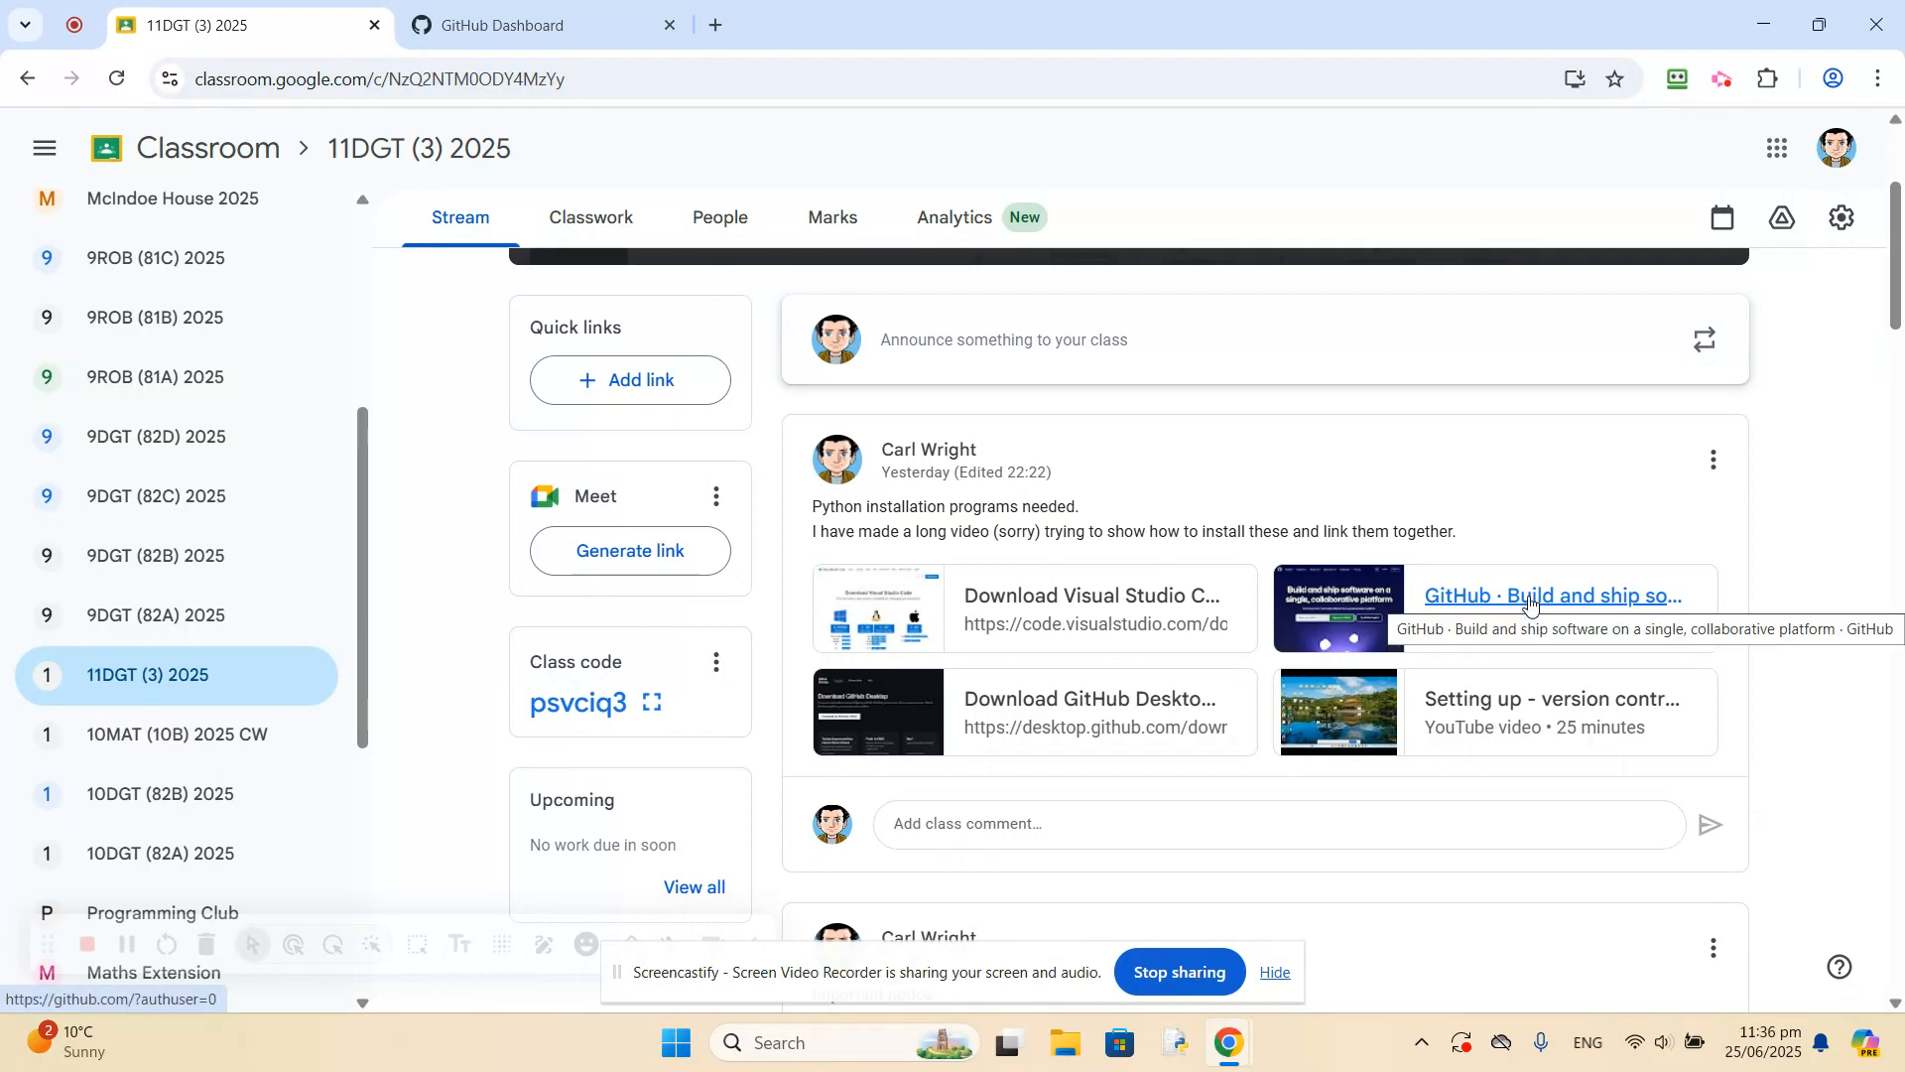
pyautogui.click(1073, 600)
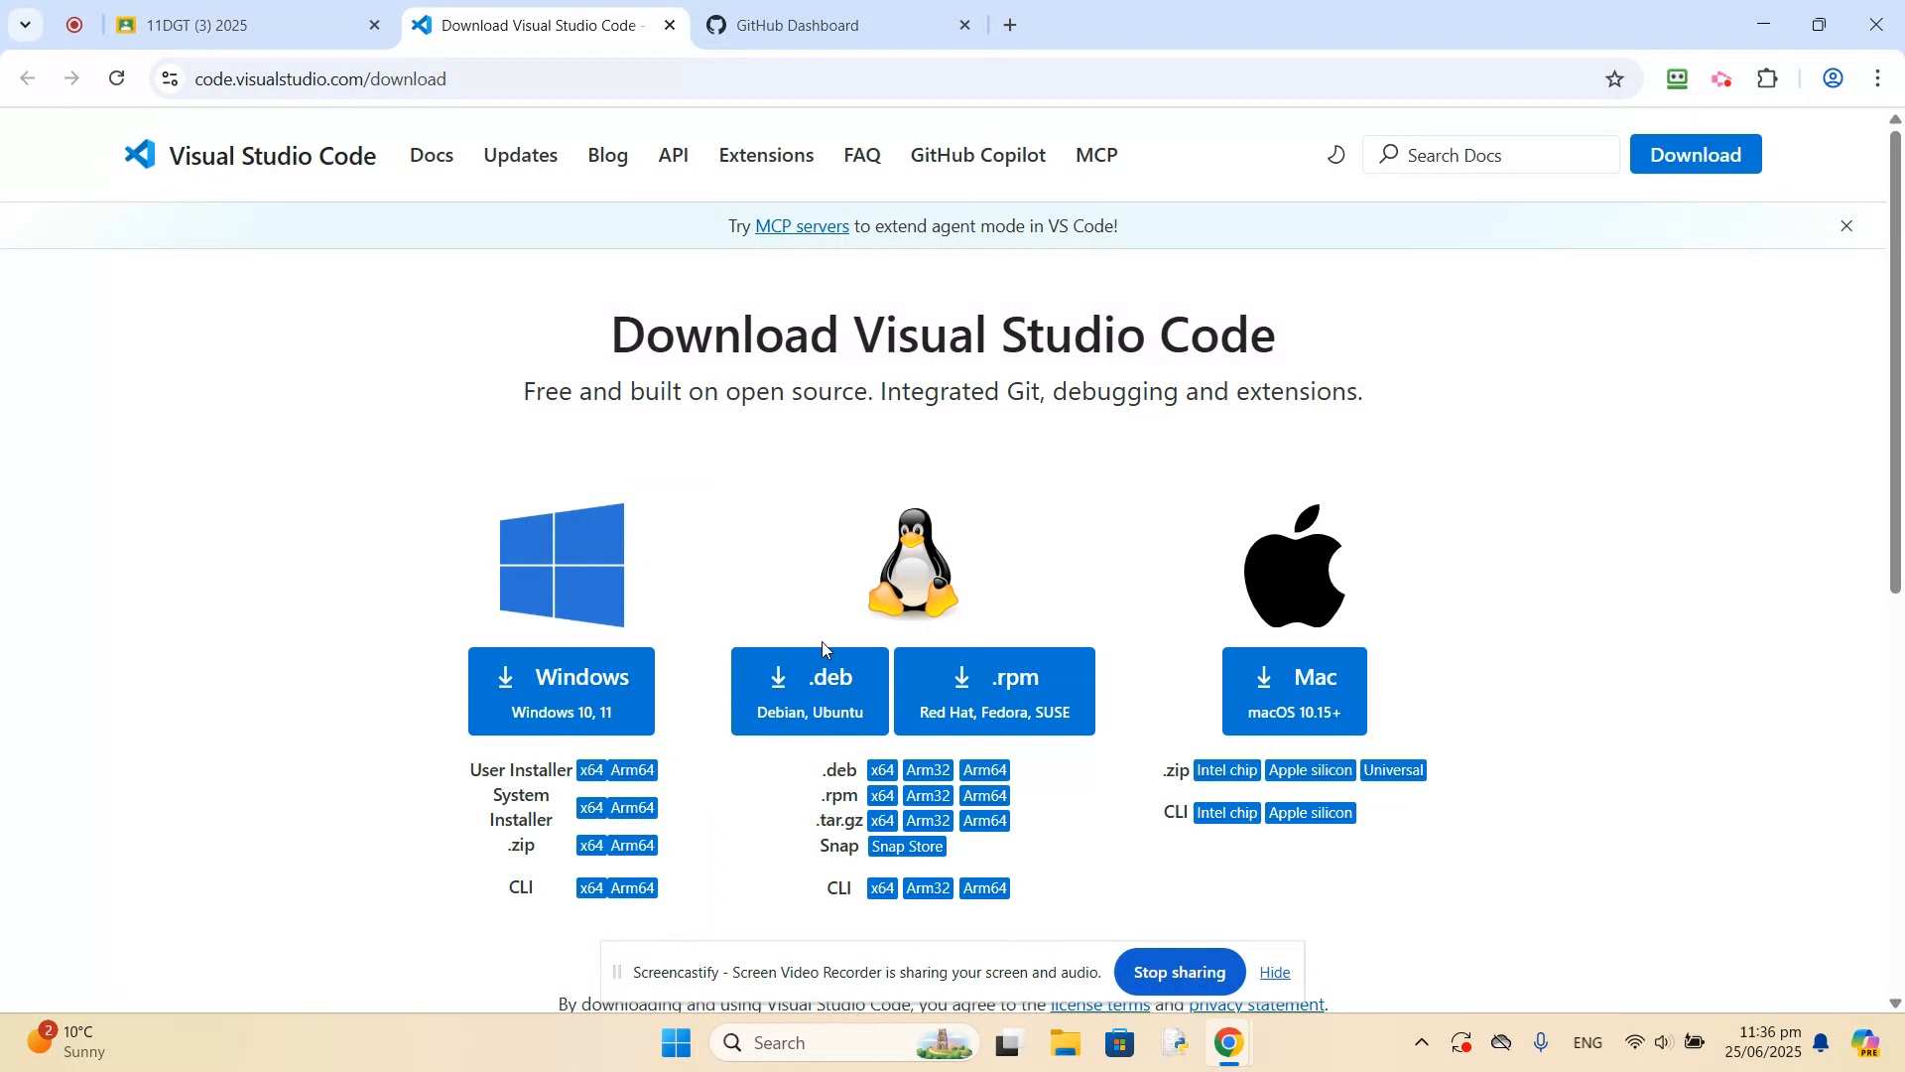
pyautogui.click(557, 684)
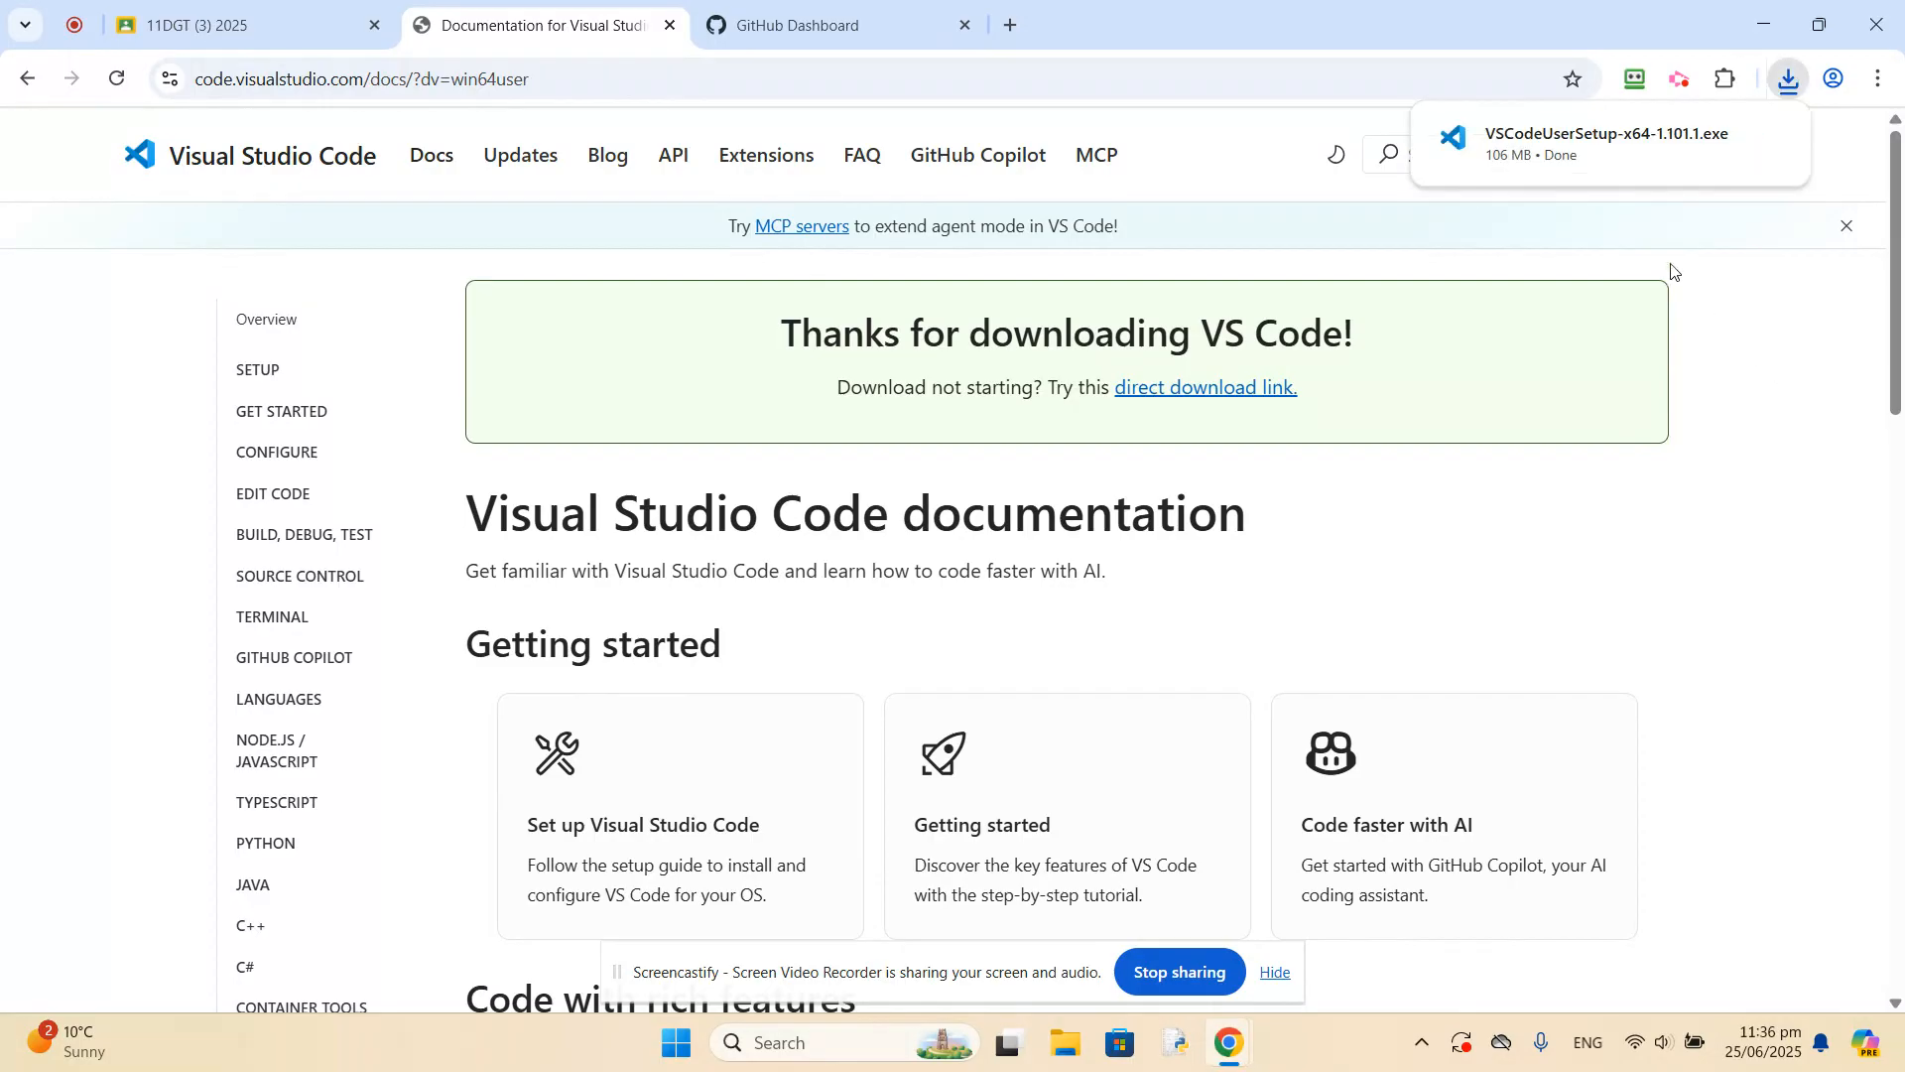
# Run the downloaded Visual Studio Code installer, accept the licence agreement, and keep the default destination and Start Menu folders.
pyautogui.click(1560, 146)
pyautogui.click(665, 685)
pyautogui.click(1144, 757)
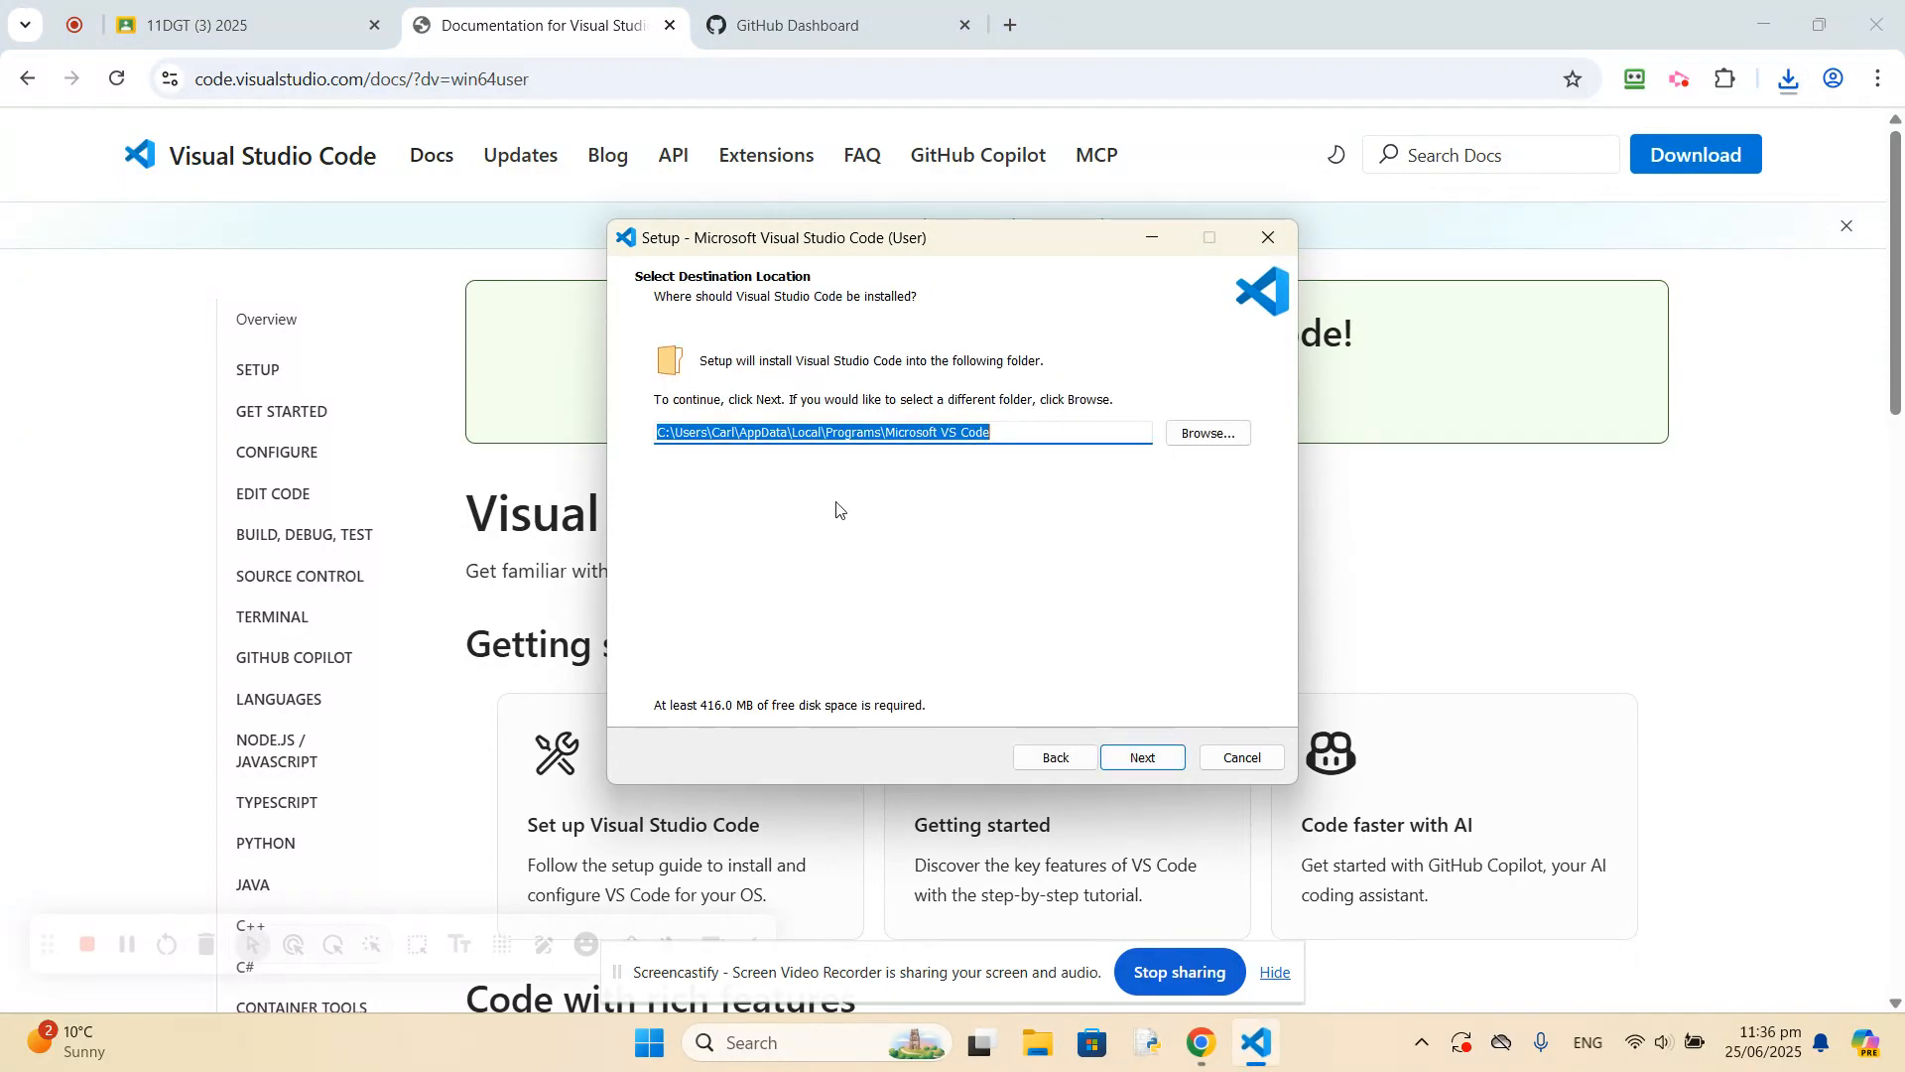
pyautogui.click(1117, 754)
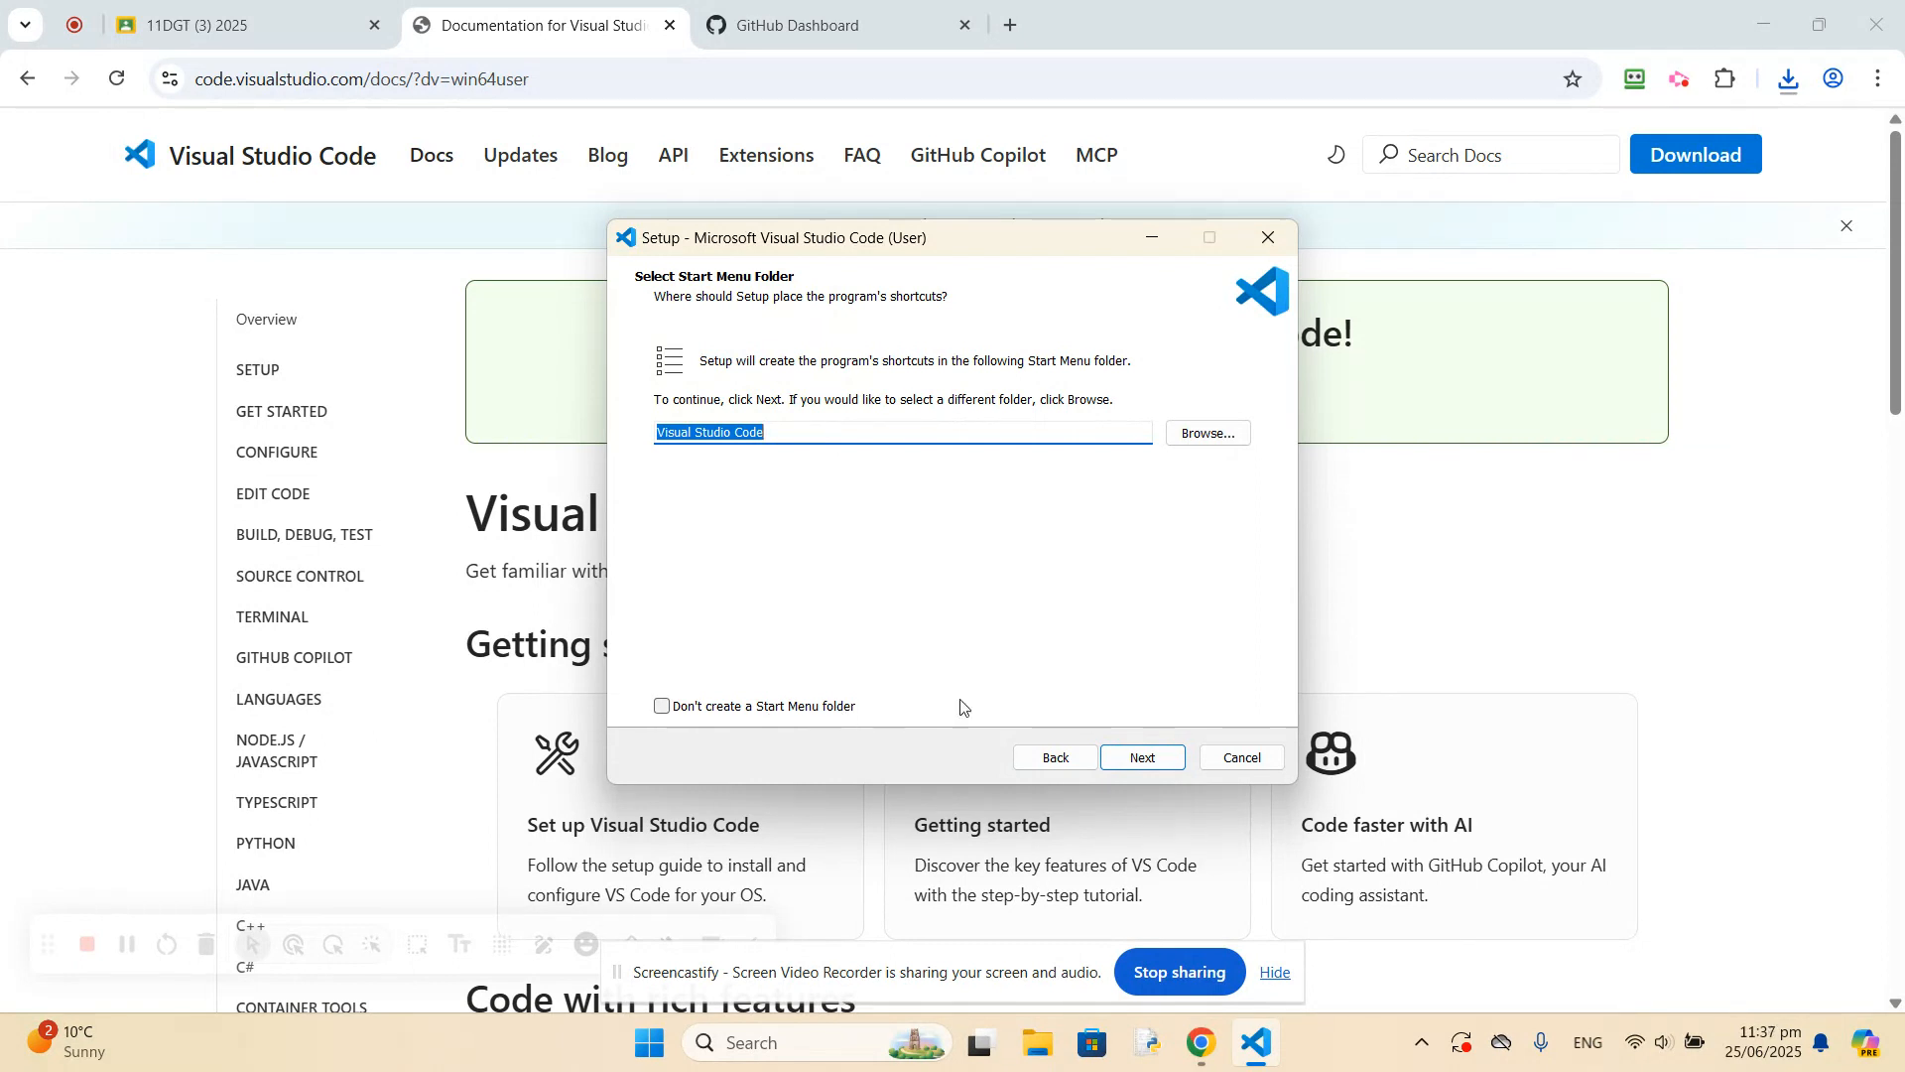
pyautogui.click(1143, 759)
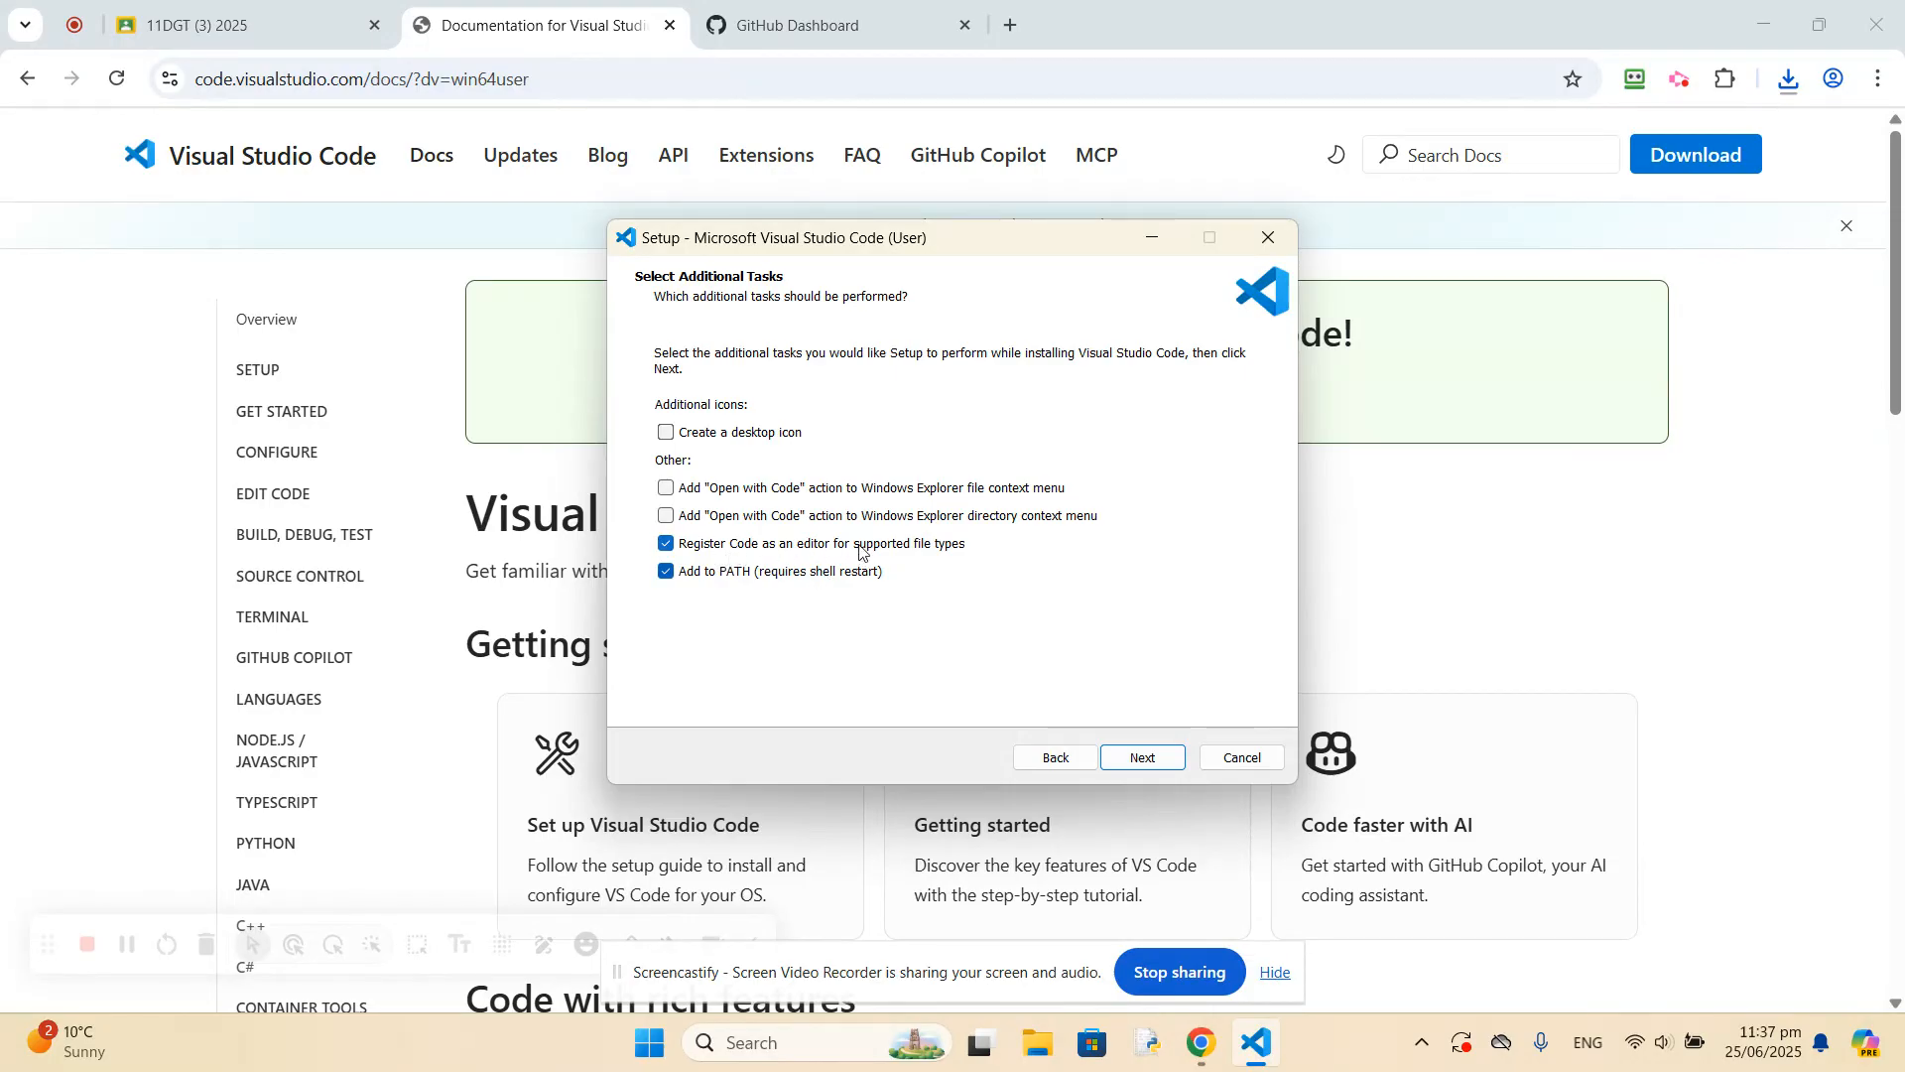
# Enable the desktop icon, install Visual Studio Code, and finish setup with the option to launch it enabled.
pyautogui.click(663, 434)
pyautogui.click(1142, 756)
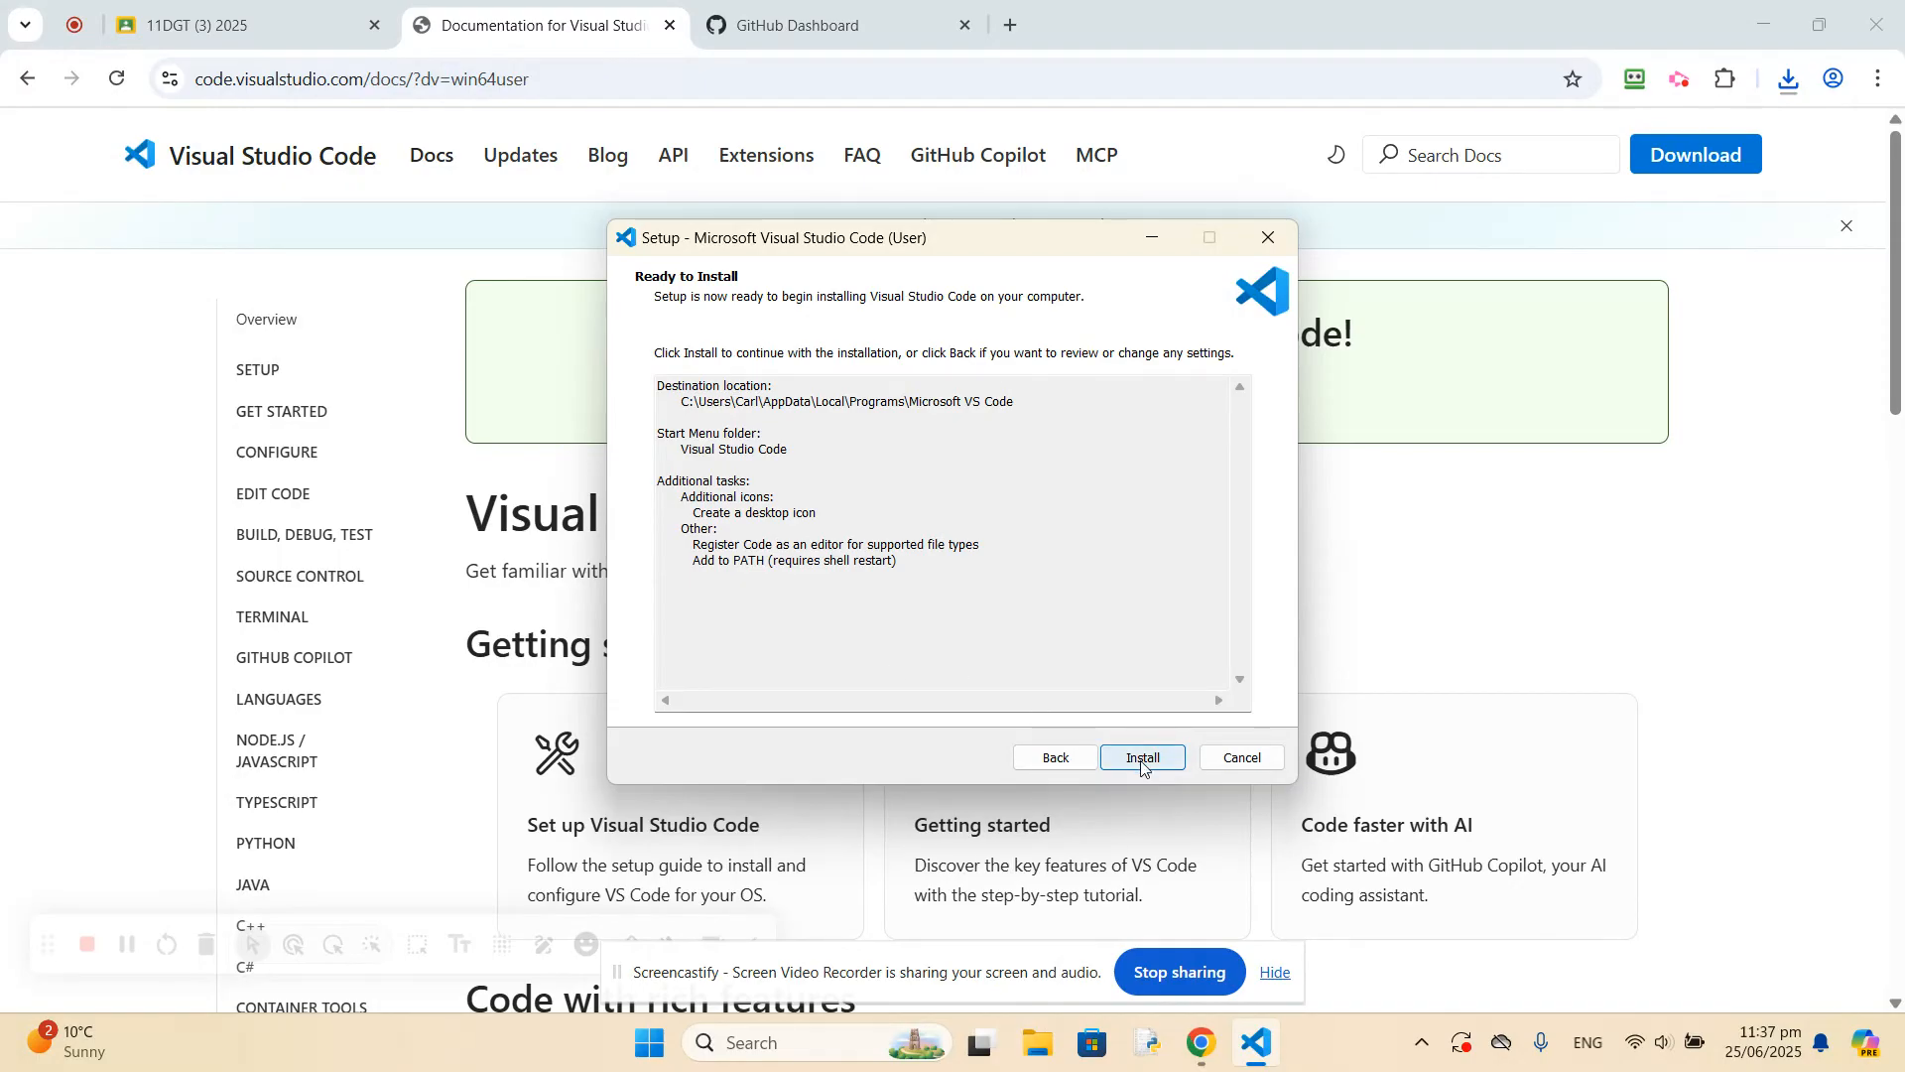
pyautogui.click(1143, 761)
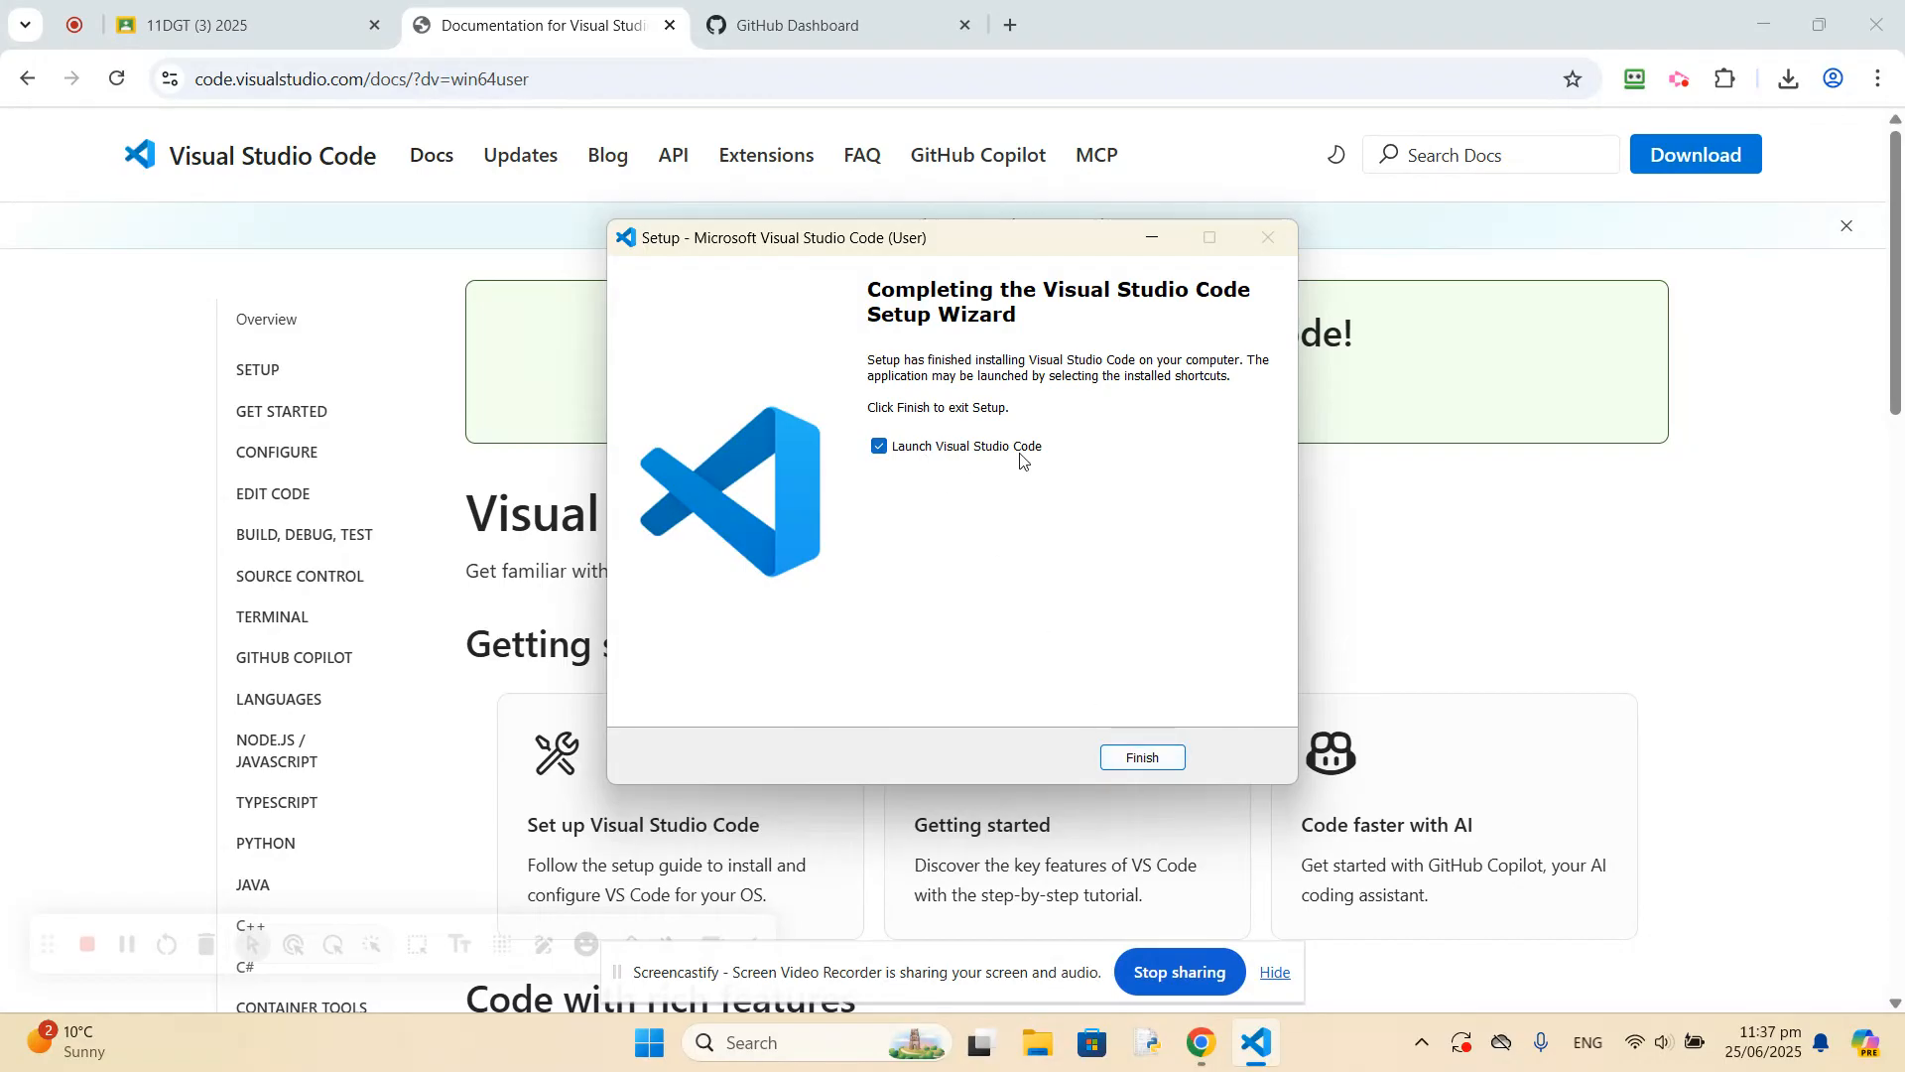
pyautogui.click(1143, 759)
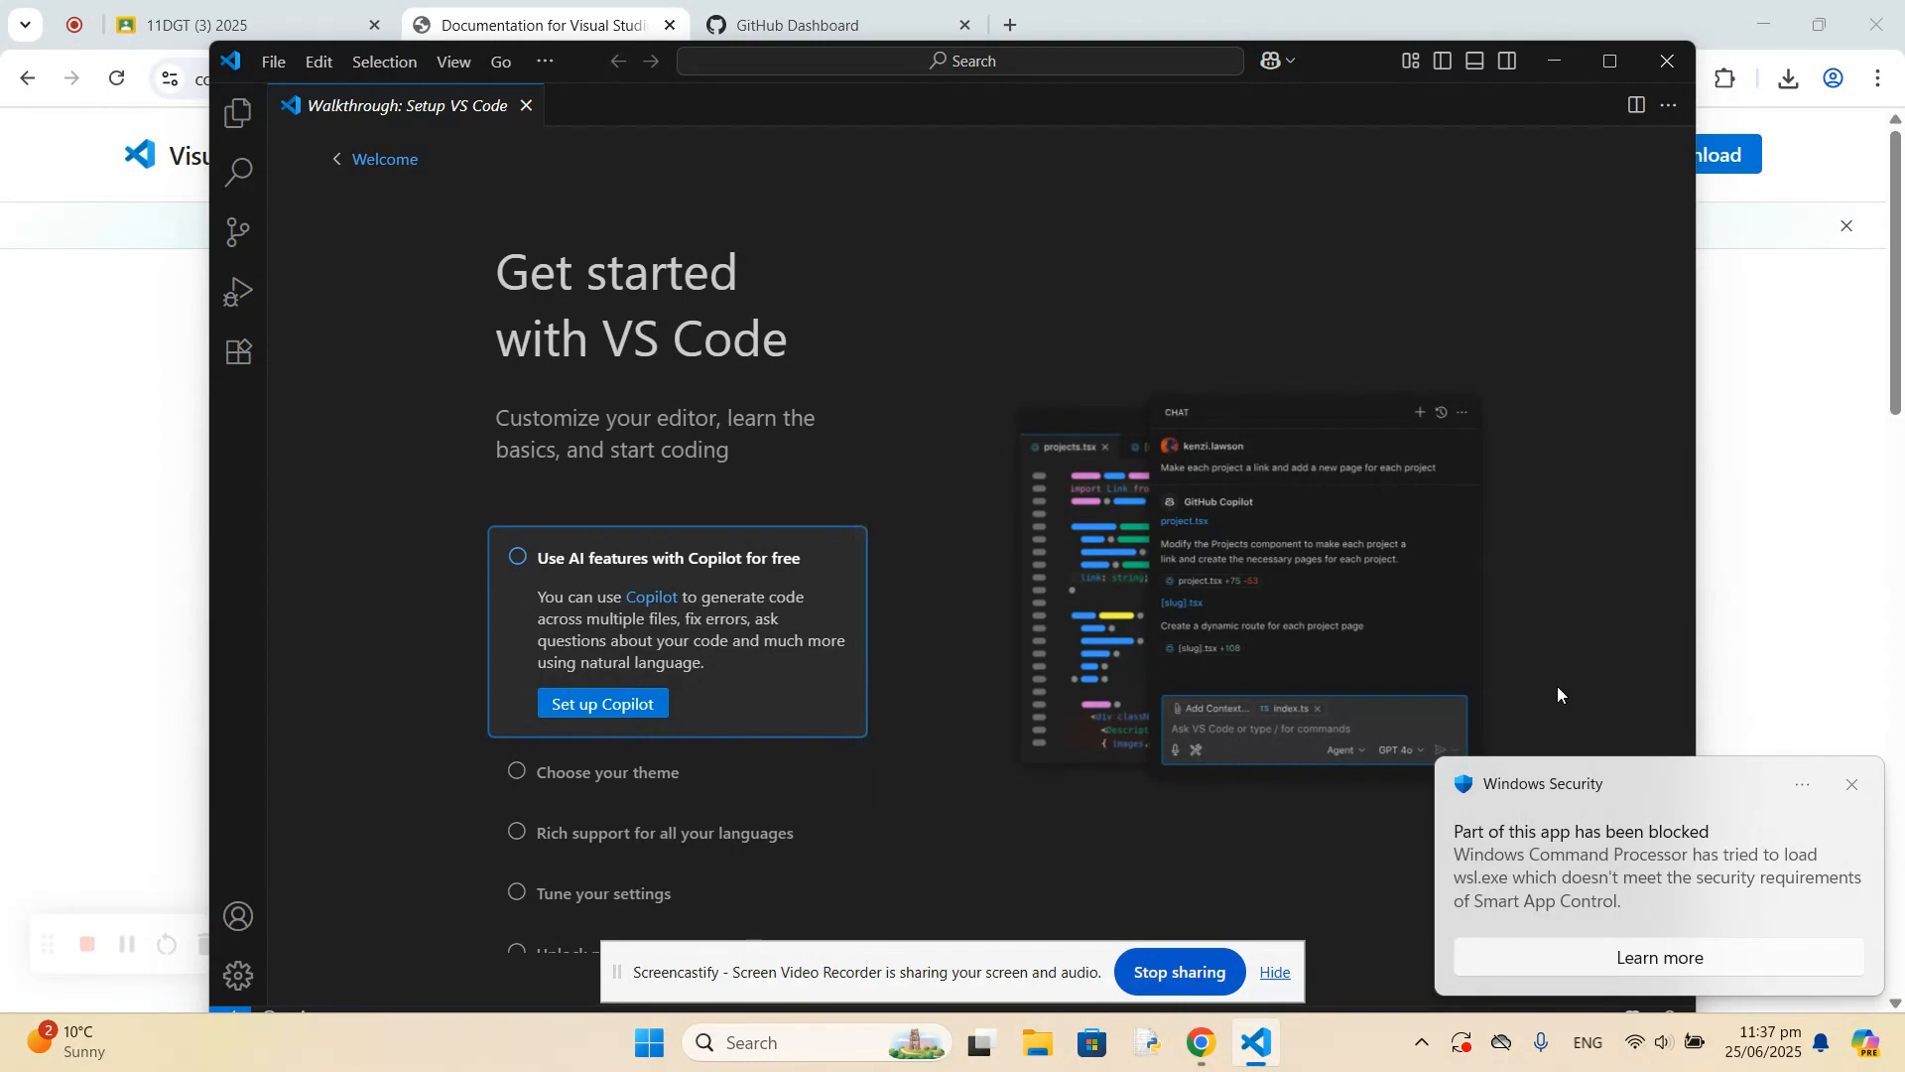
# Dismiss both Windows Security notifications and view the file commands available in Visual Studio Code.
pyautogui.click(1852, 789)
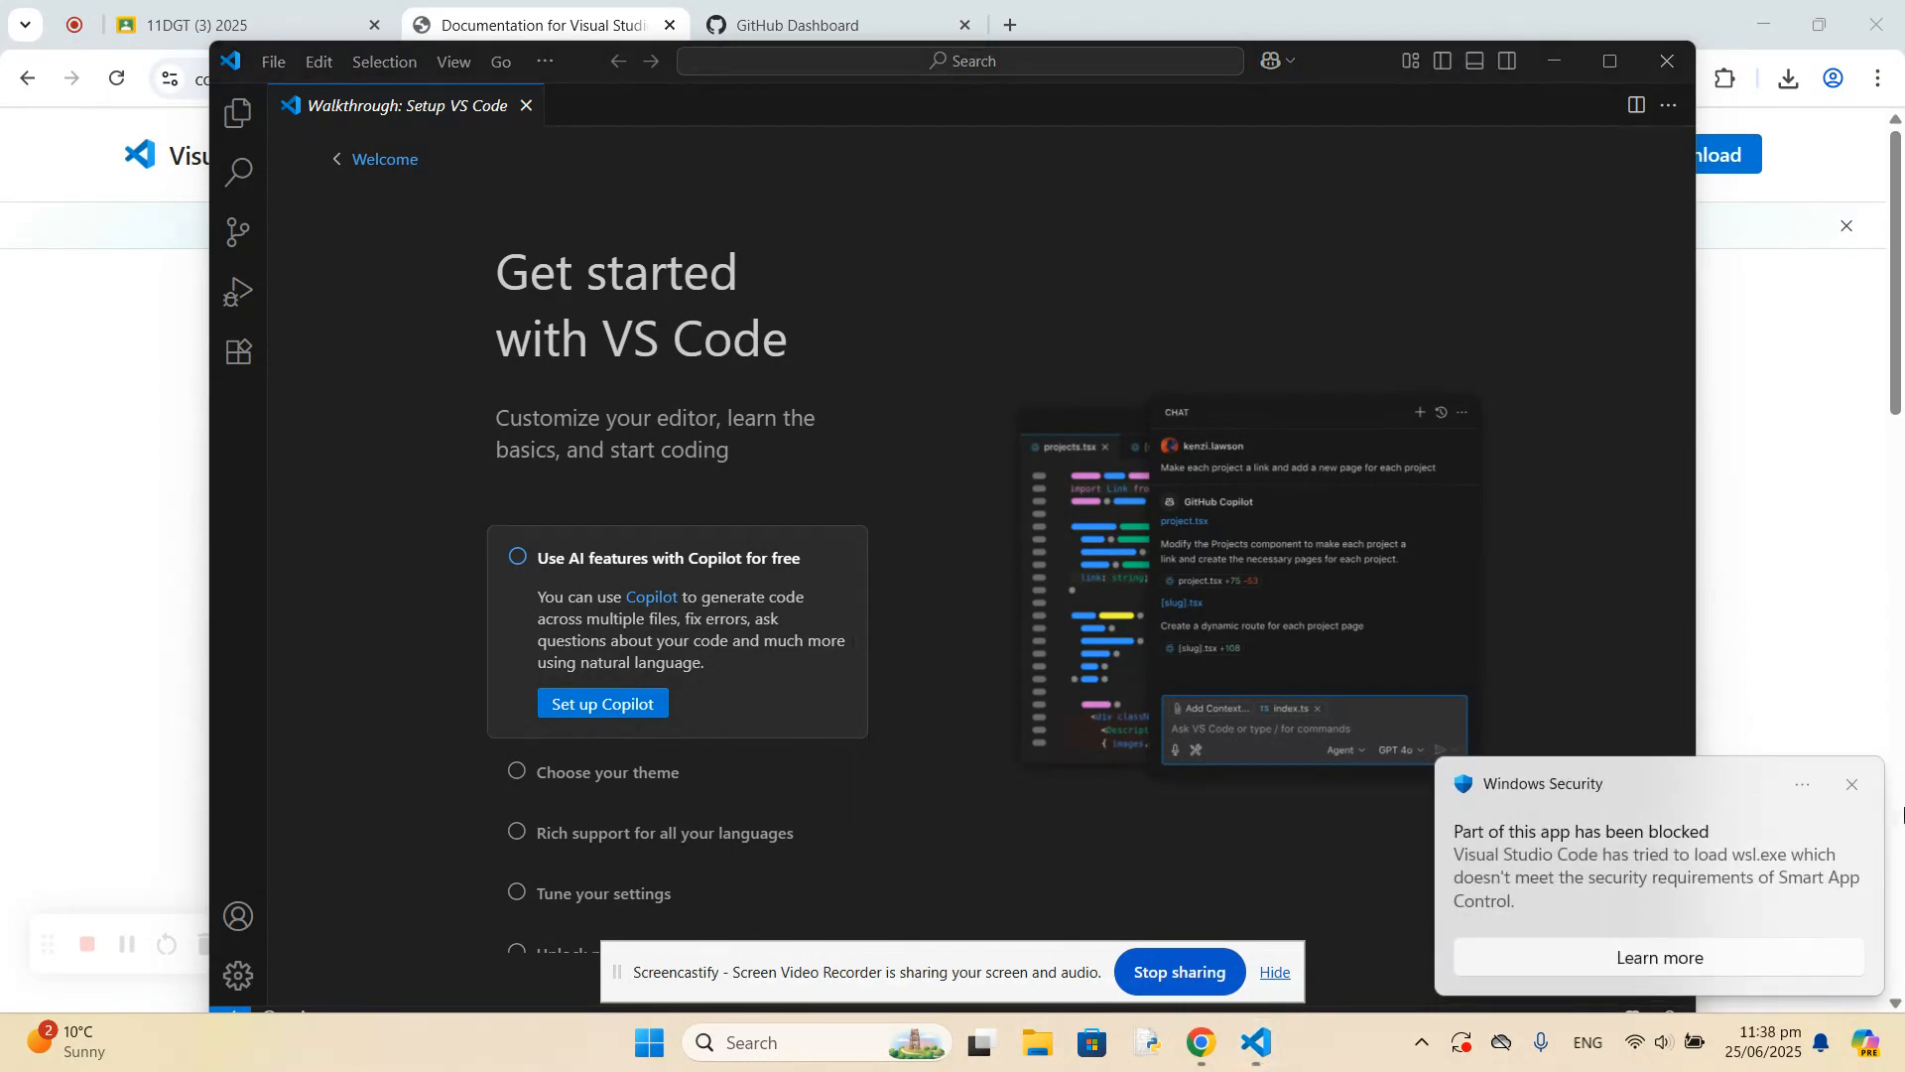
pyautogui.click(1852, 786)
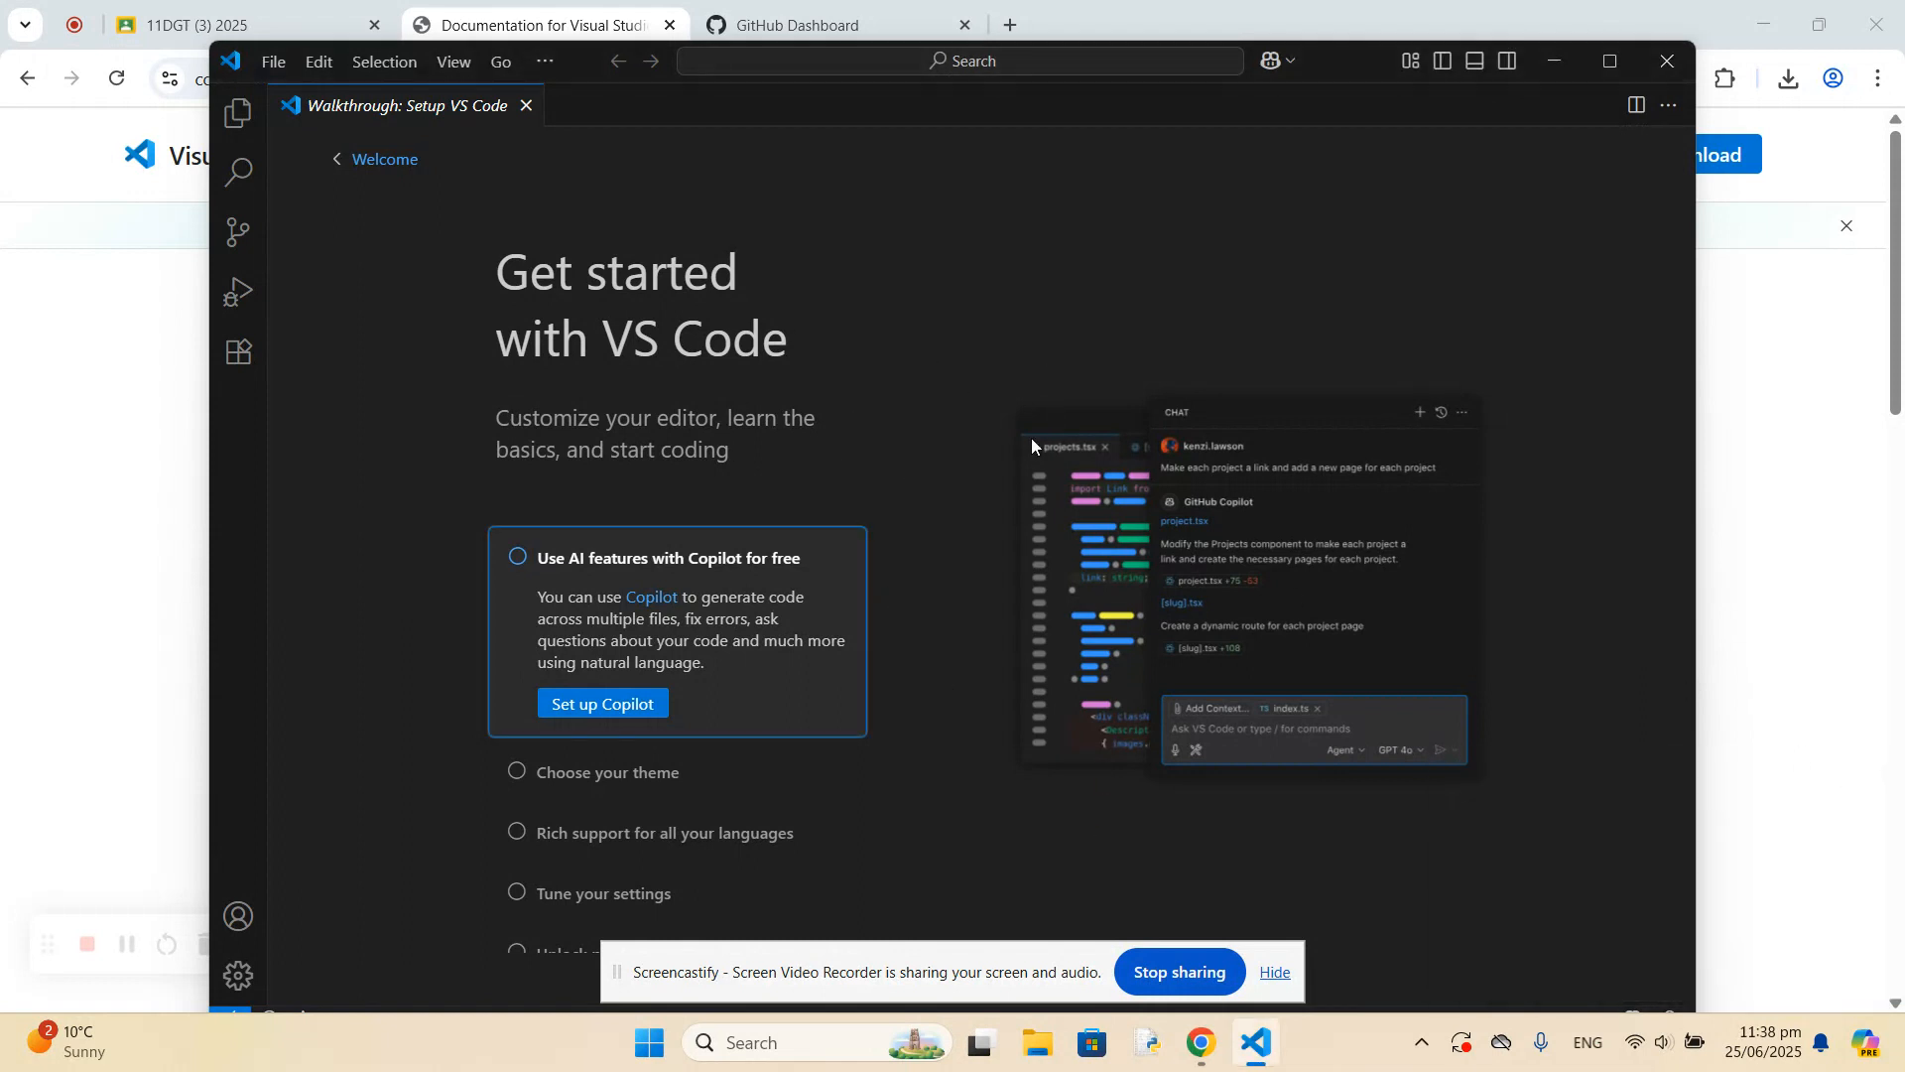
pyautogui.click(272, 64)
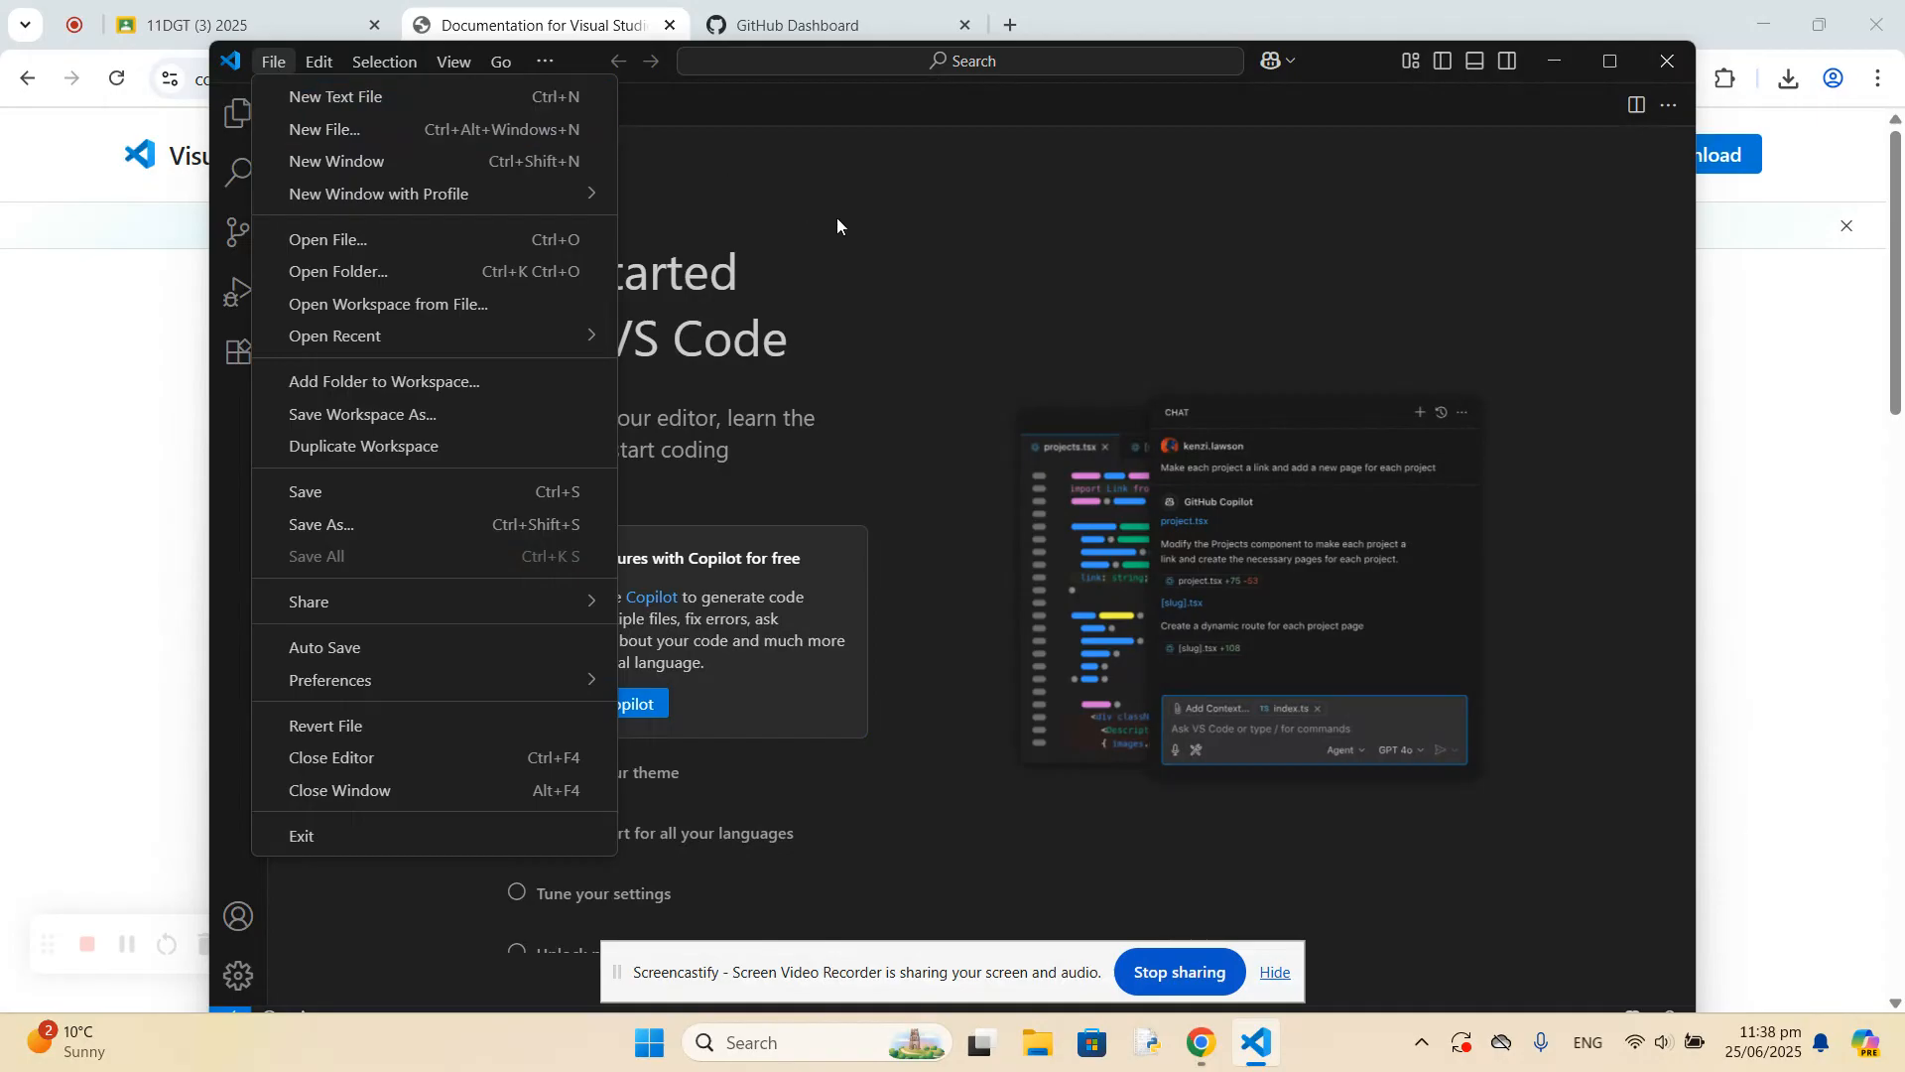
pyautogui.click(905, 213)
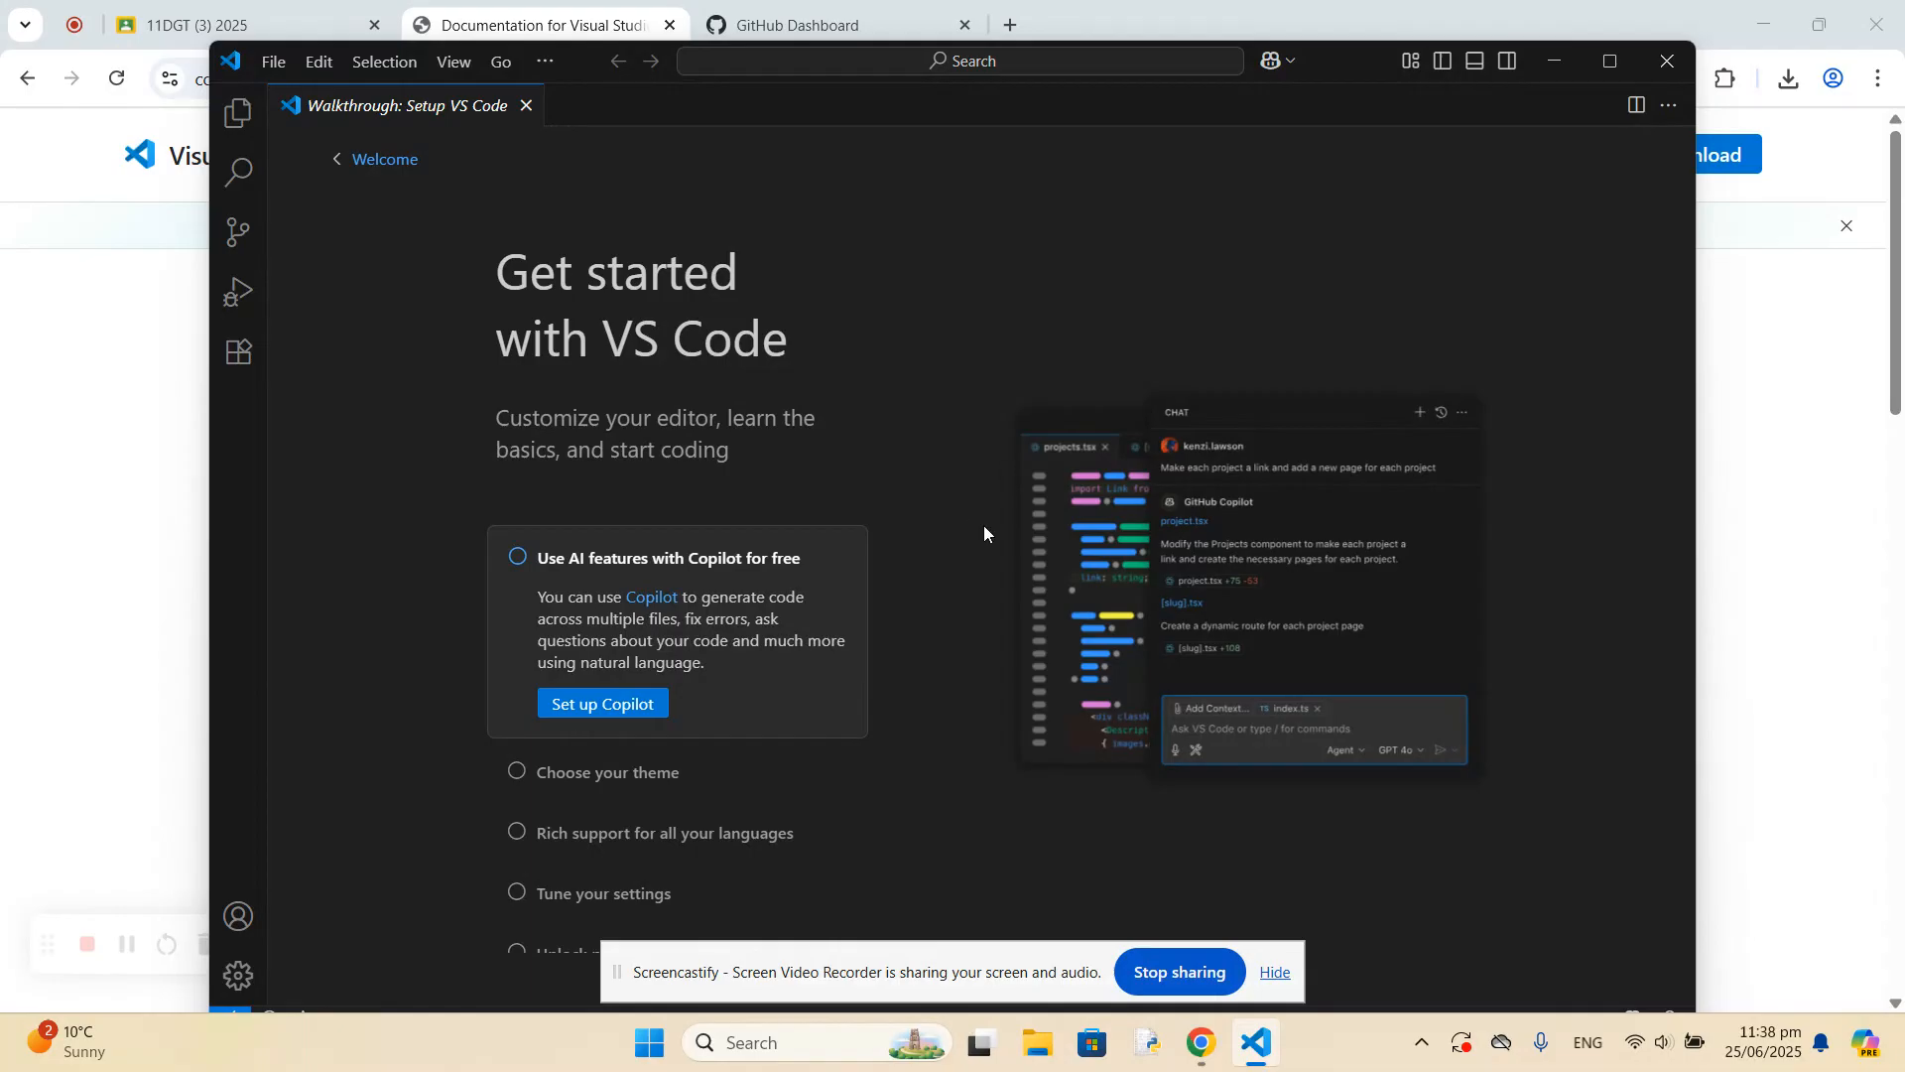
# Choose the Light Modern theme in the Get started walkthrough and close Visual Studio Code.
pyautogui.click(638, 782)
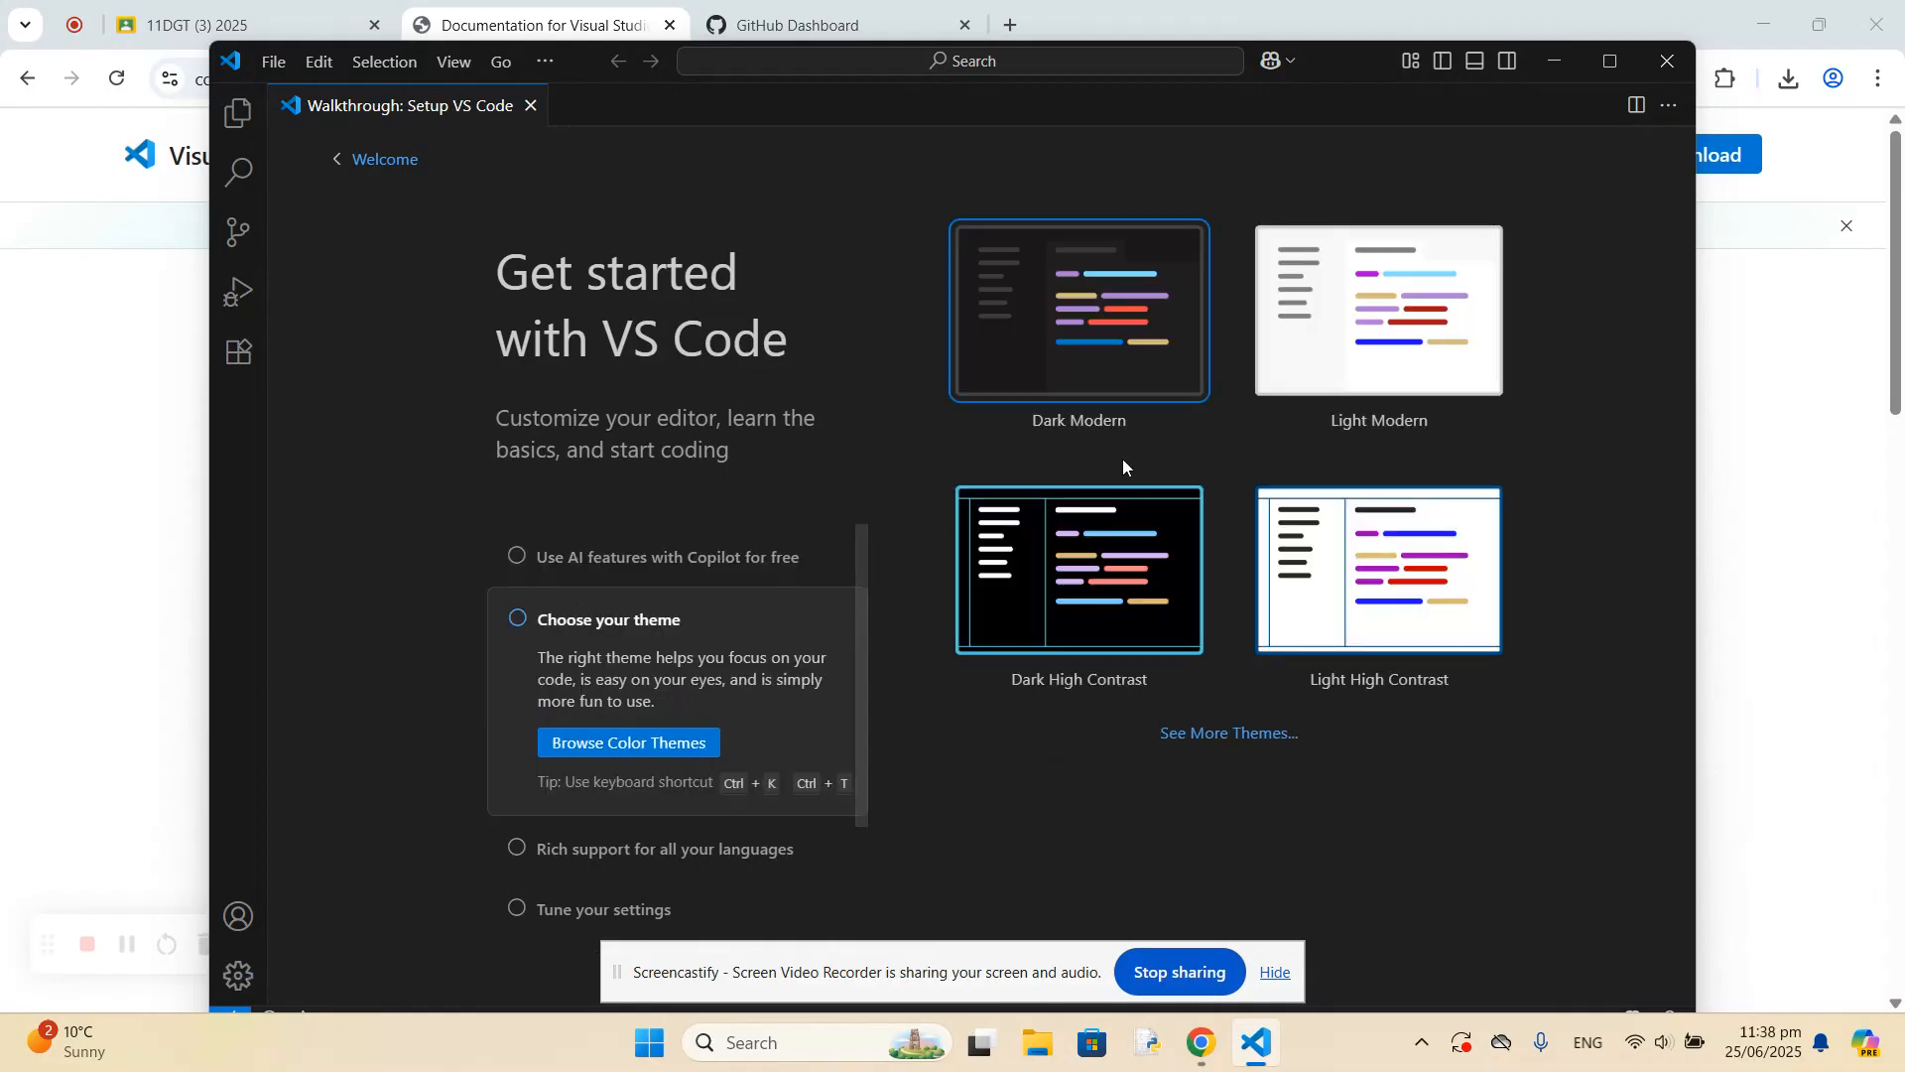
pyautogui.click(1352, 343)
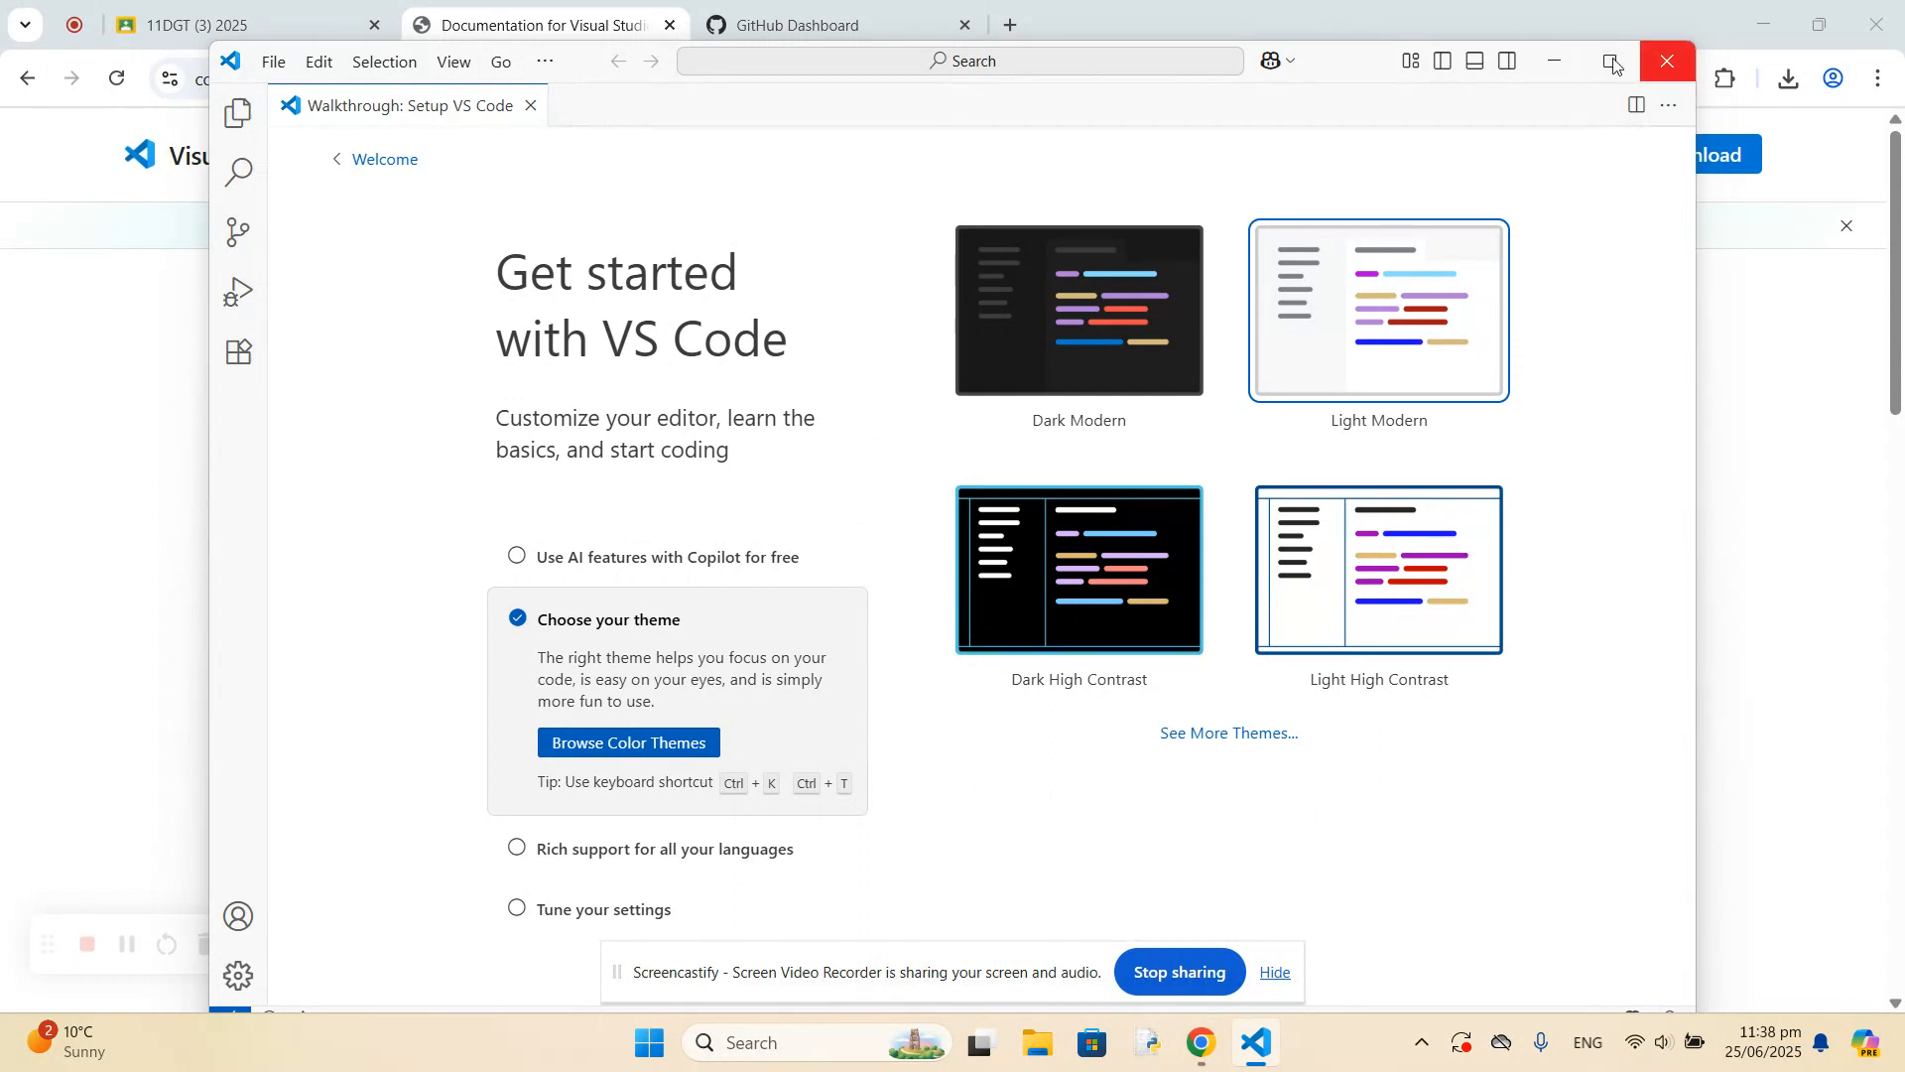
pyautogui.click(1668, 61)
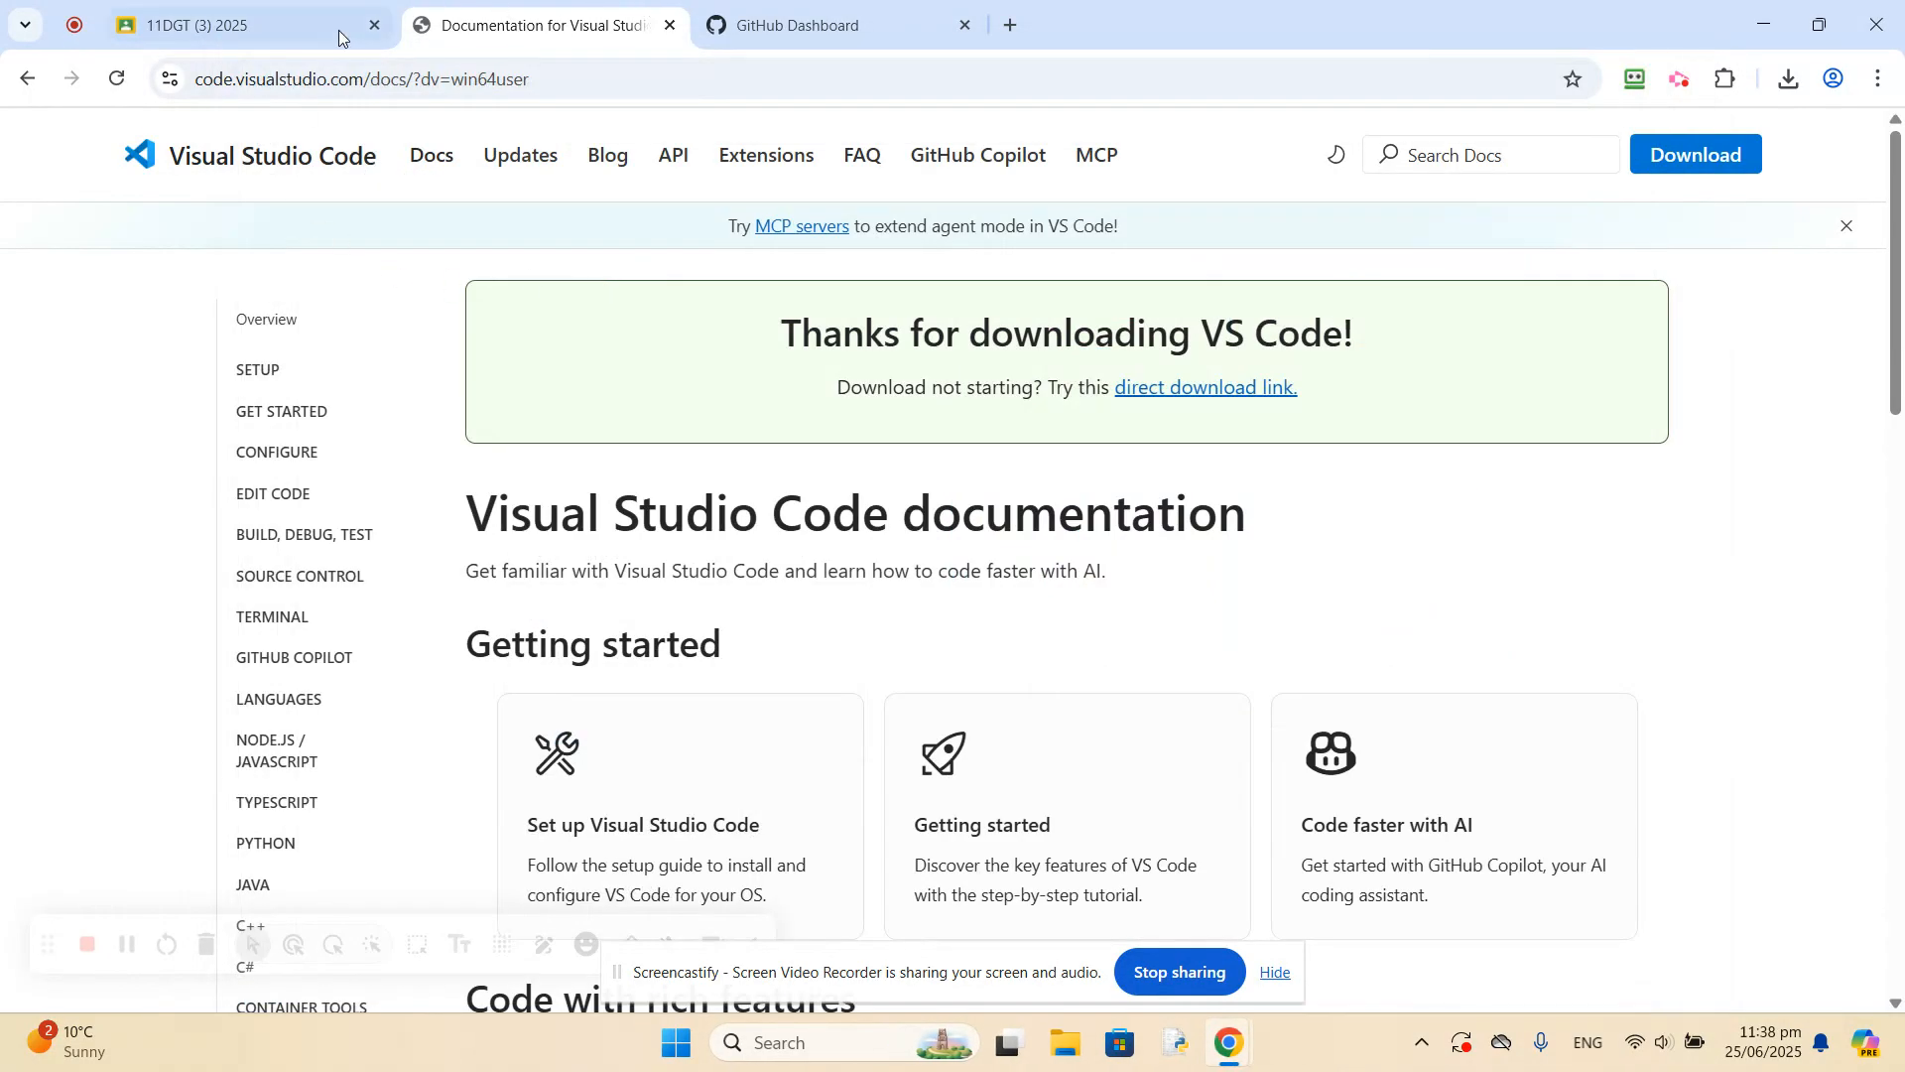
# Download GitHub Desktop for Windows (64bit) through the link in the Classroom post and close the Visual Studio Code documentation page.
pyautogui.click(288, 30)
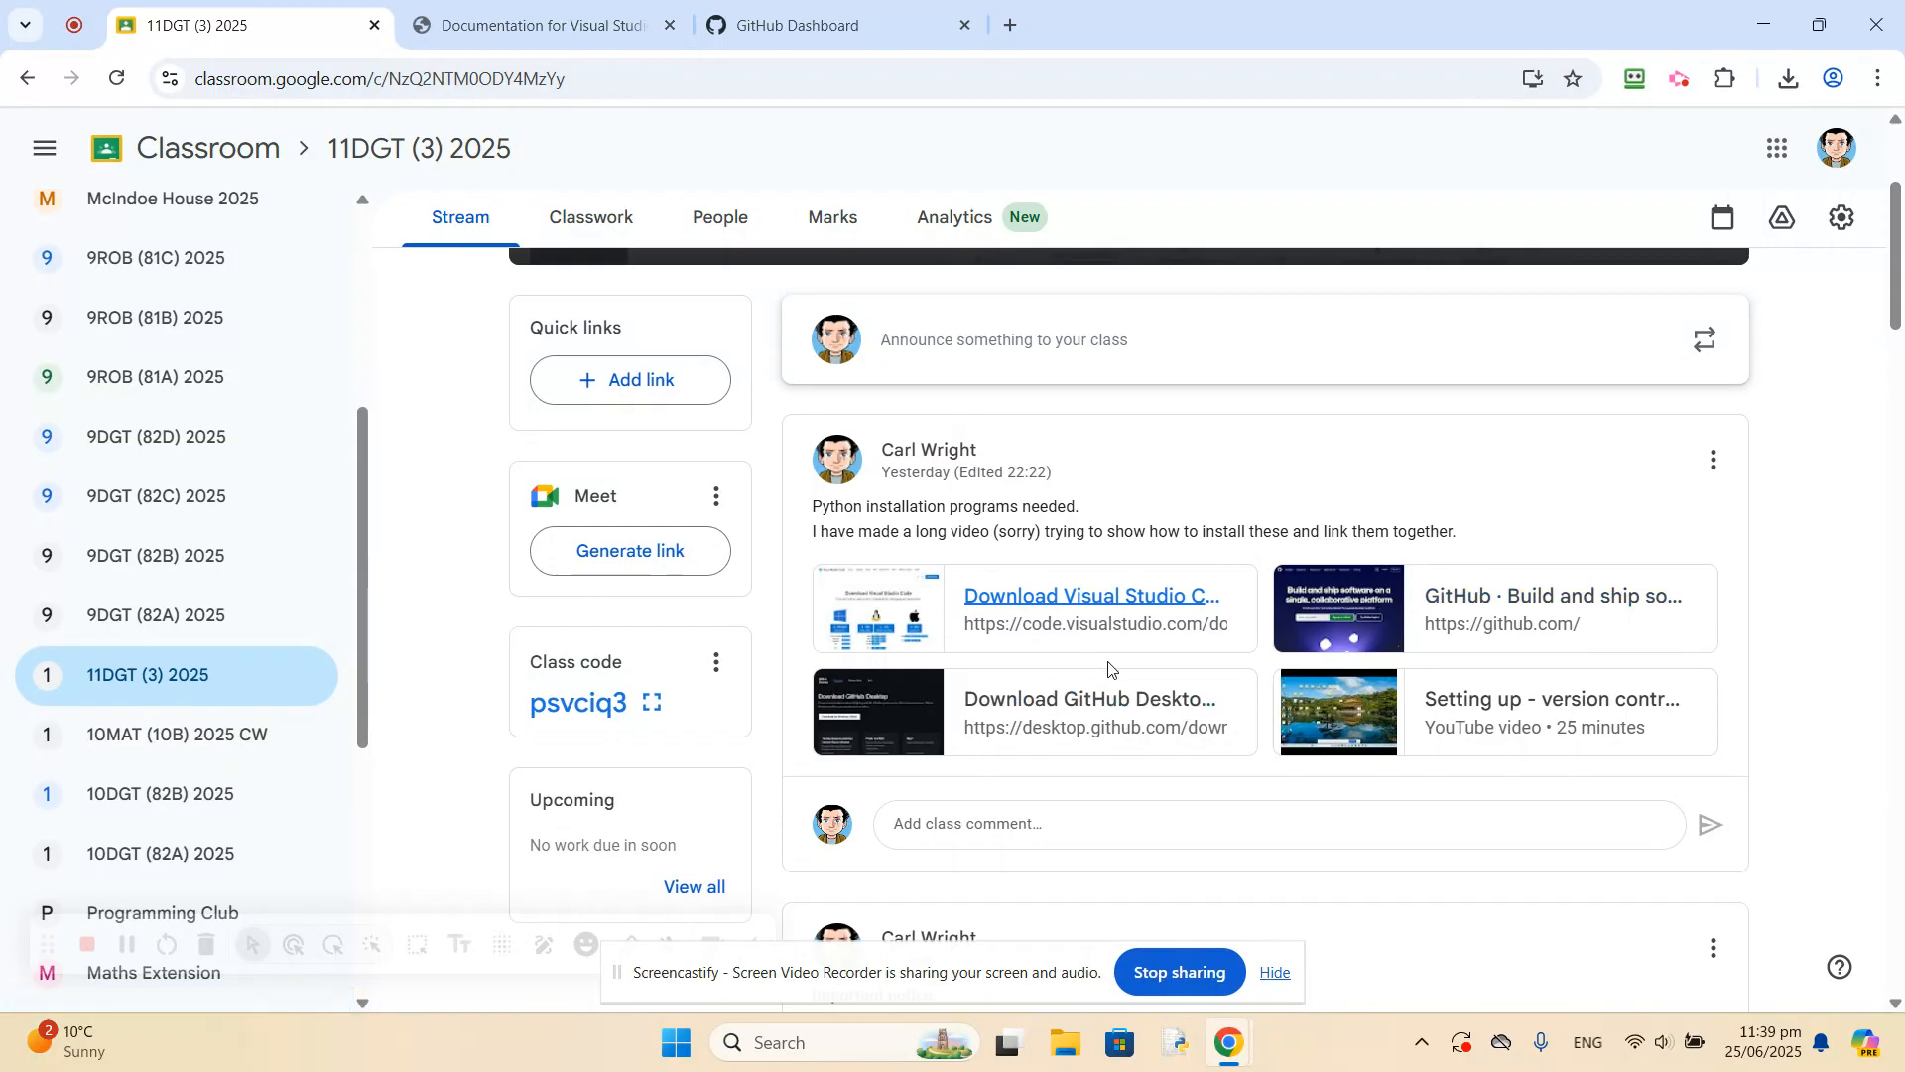
pyautogui.click(1062, 698)
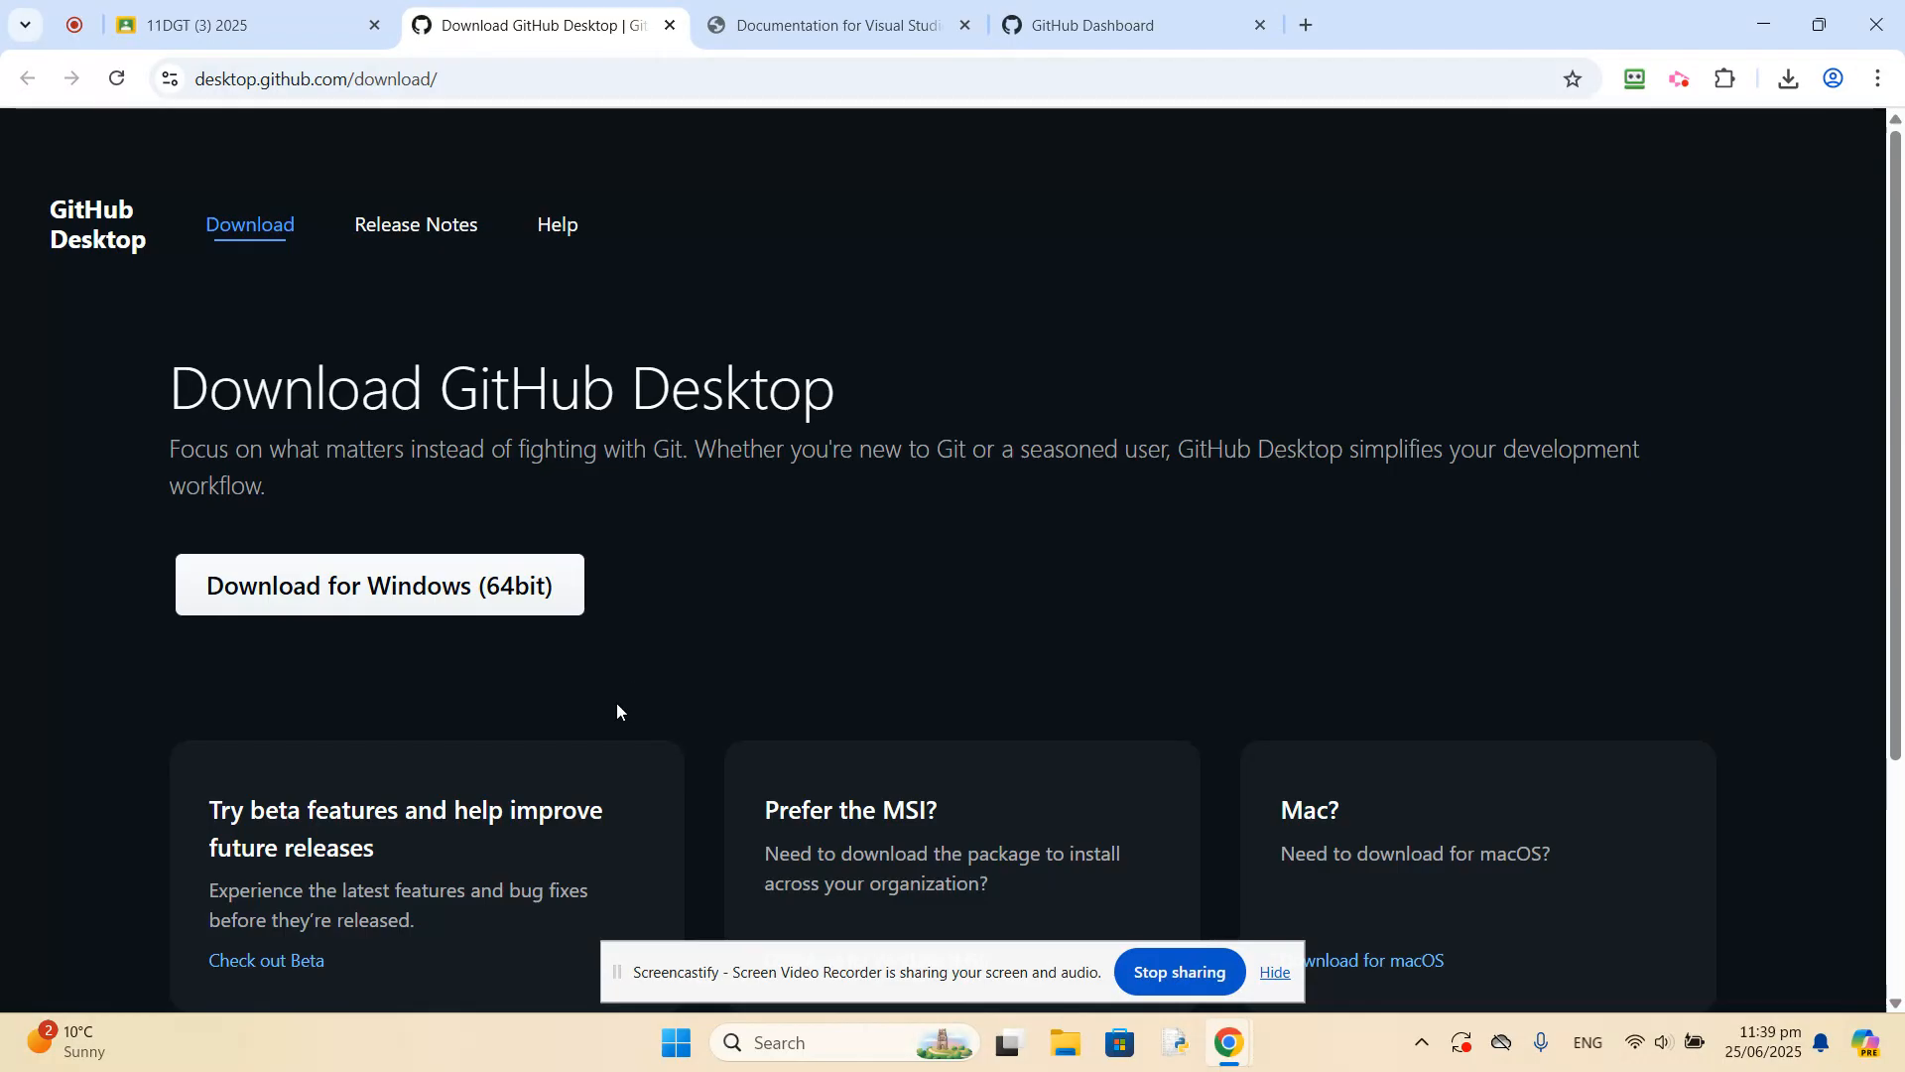
pyautogui.click(353, 592)
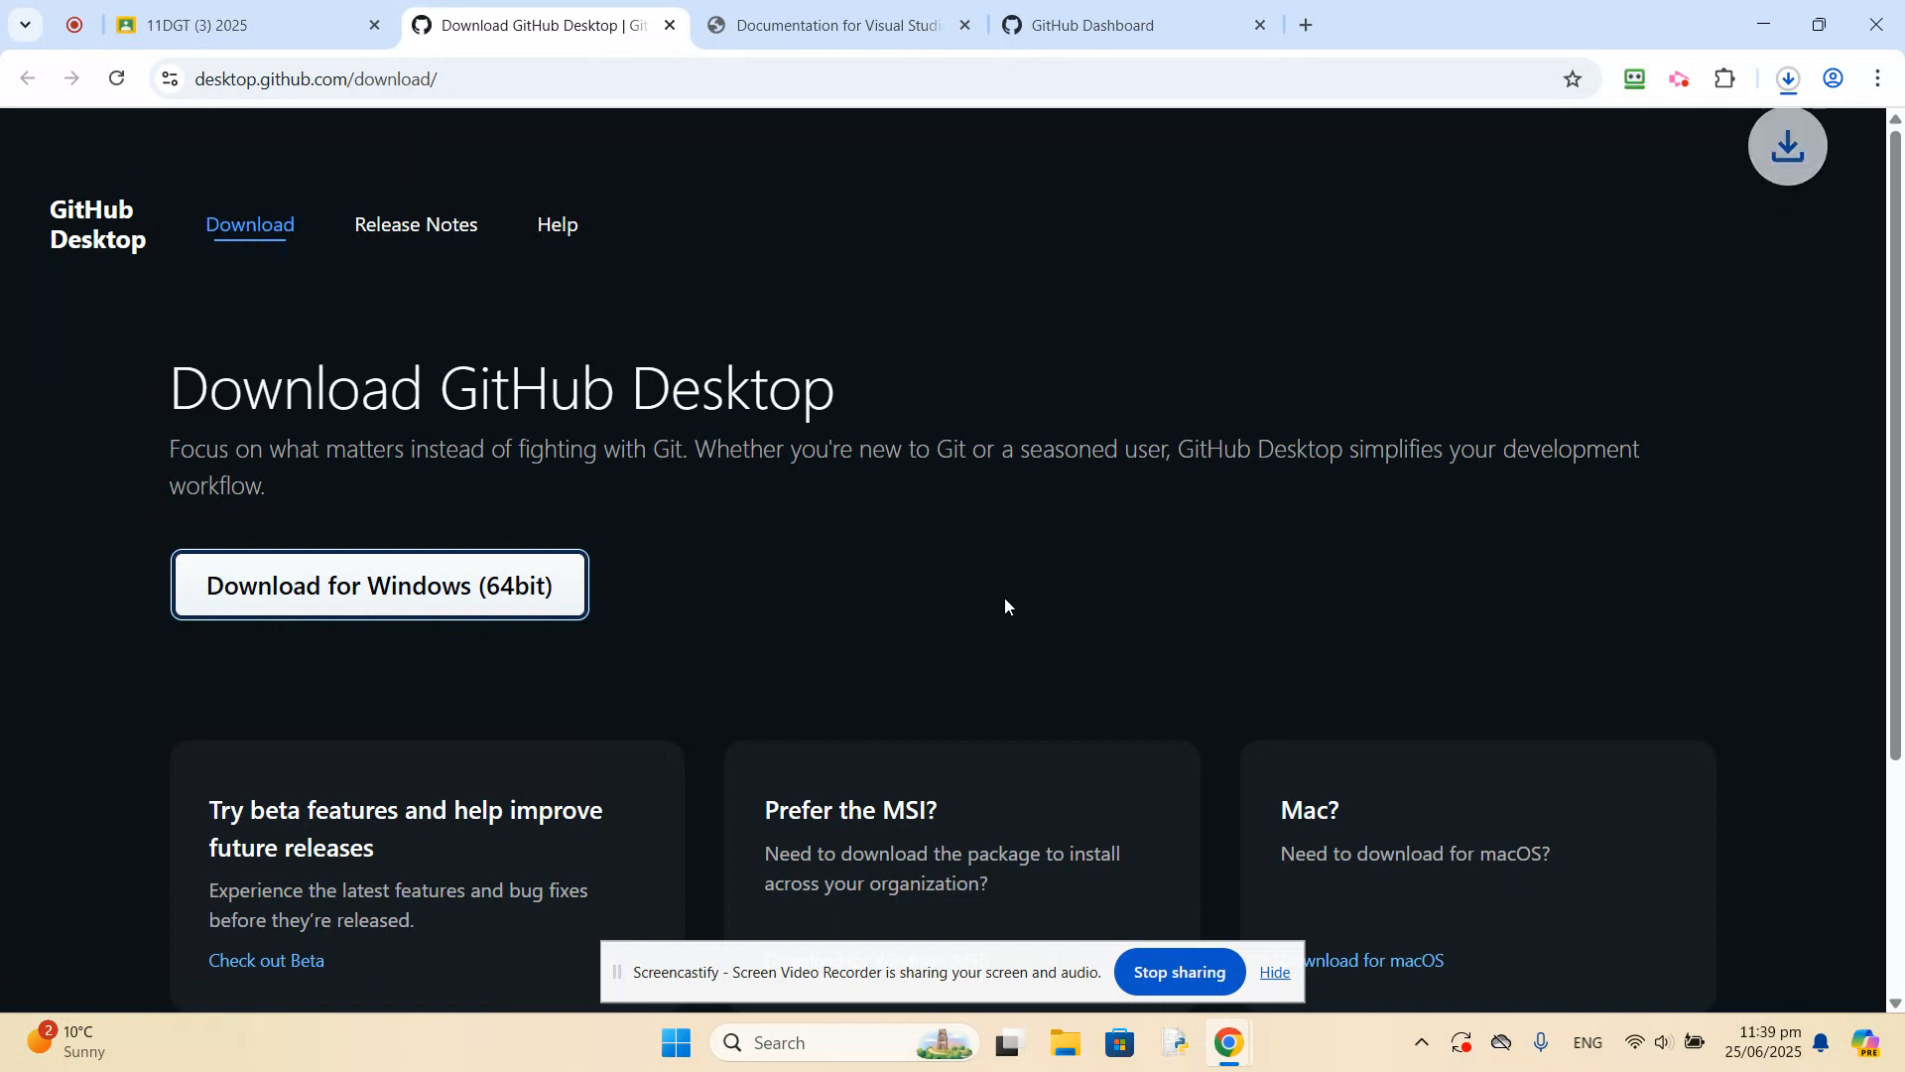
pyautogui.click(960, 26)
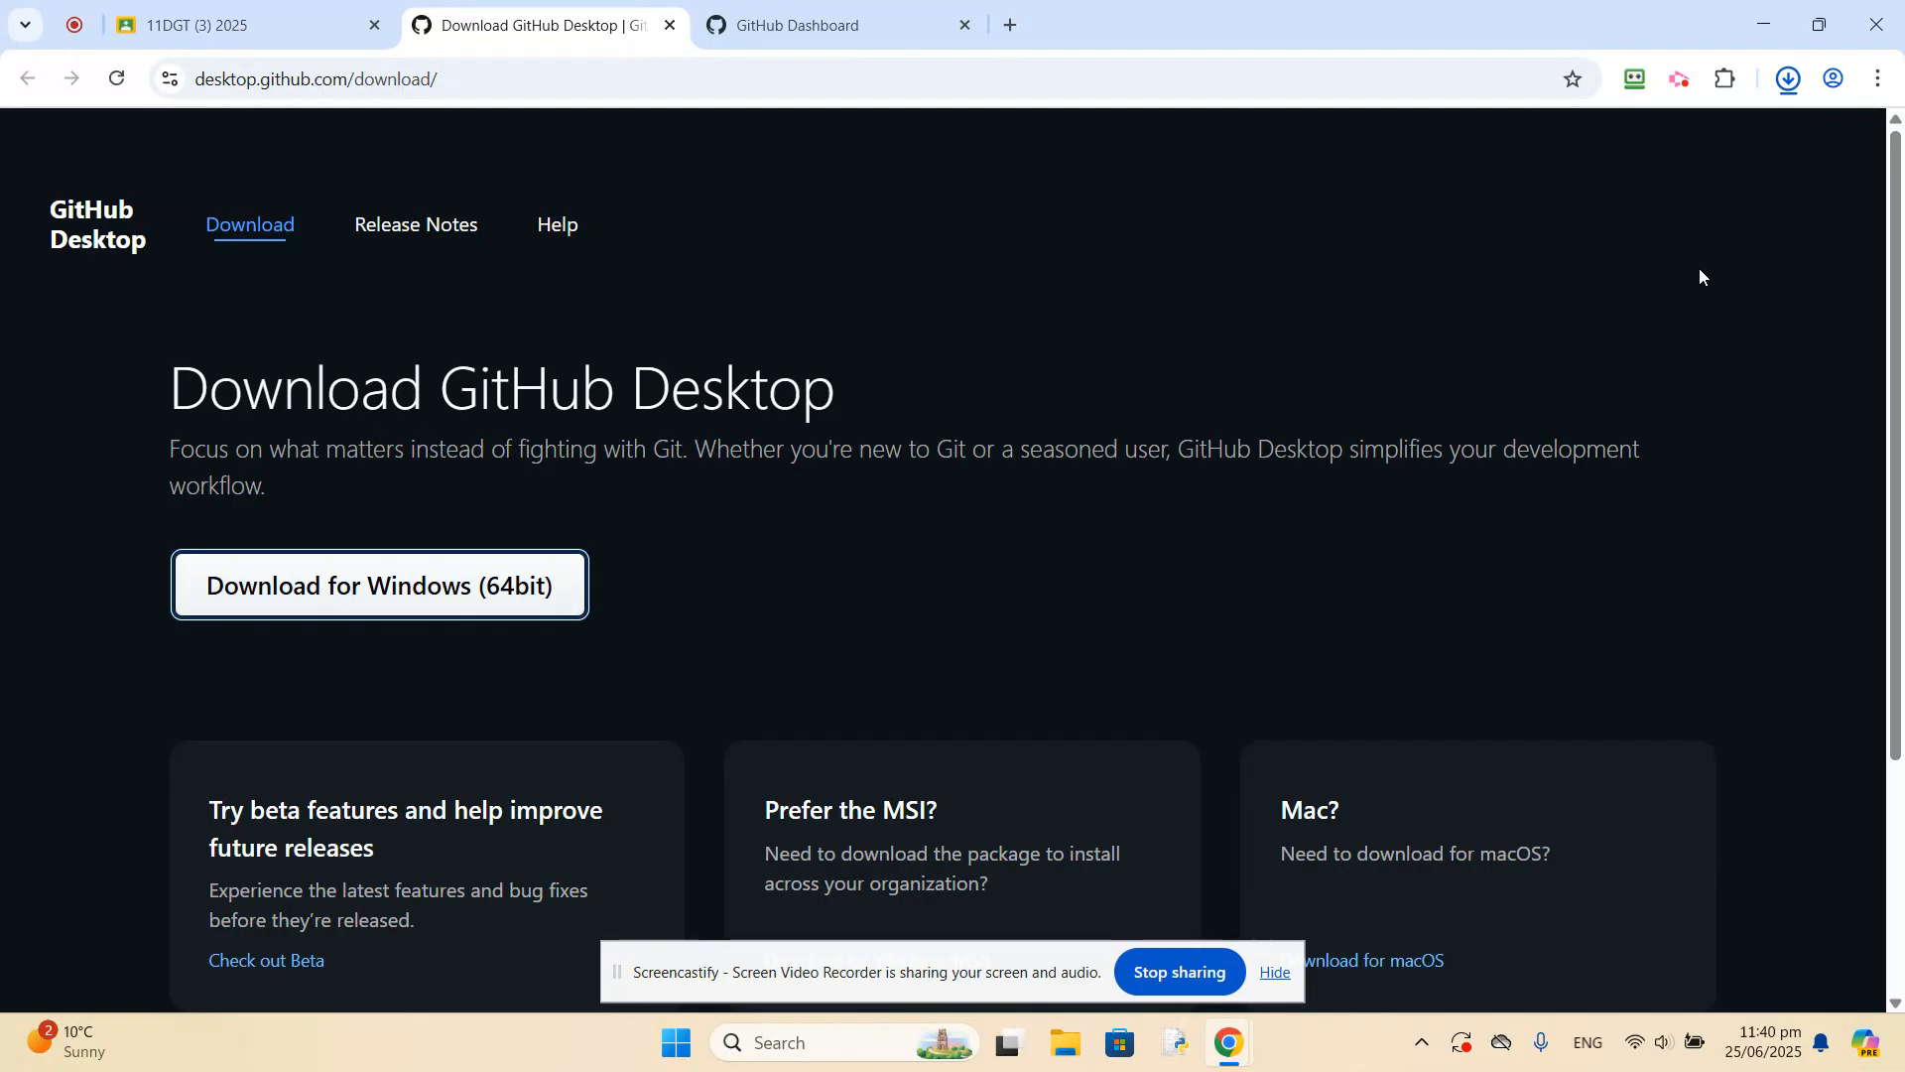
# Run GitHubDesktopSetup-x64.exe and sign in through GitHub.com with the existing browser account, always allowing github.com to open its links in GitHub Desktop.
pyautogui.moveTo(1588, 134)
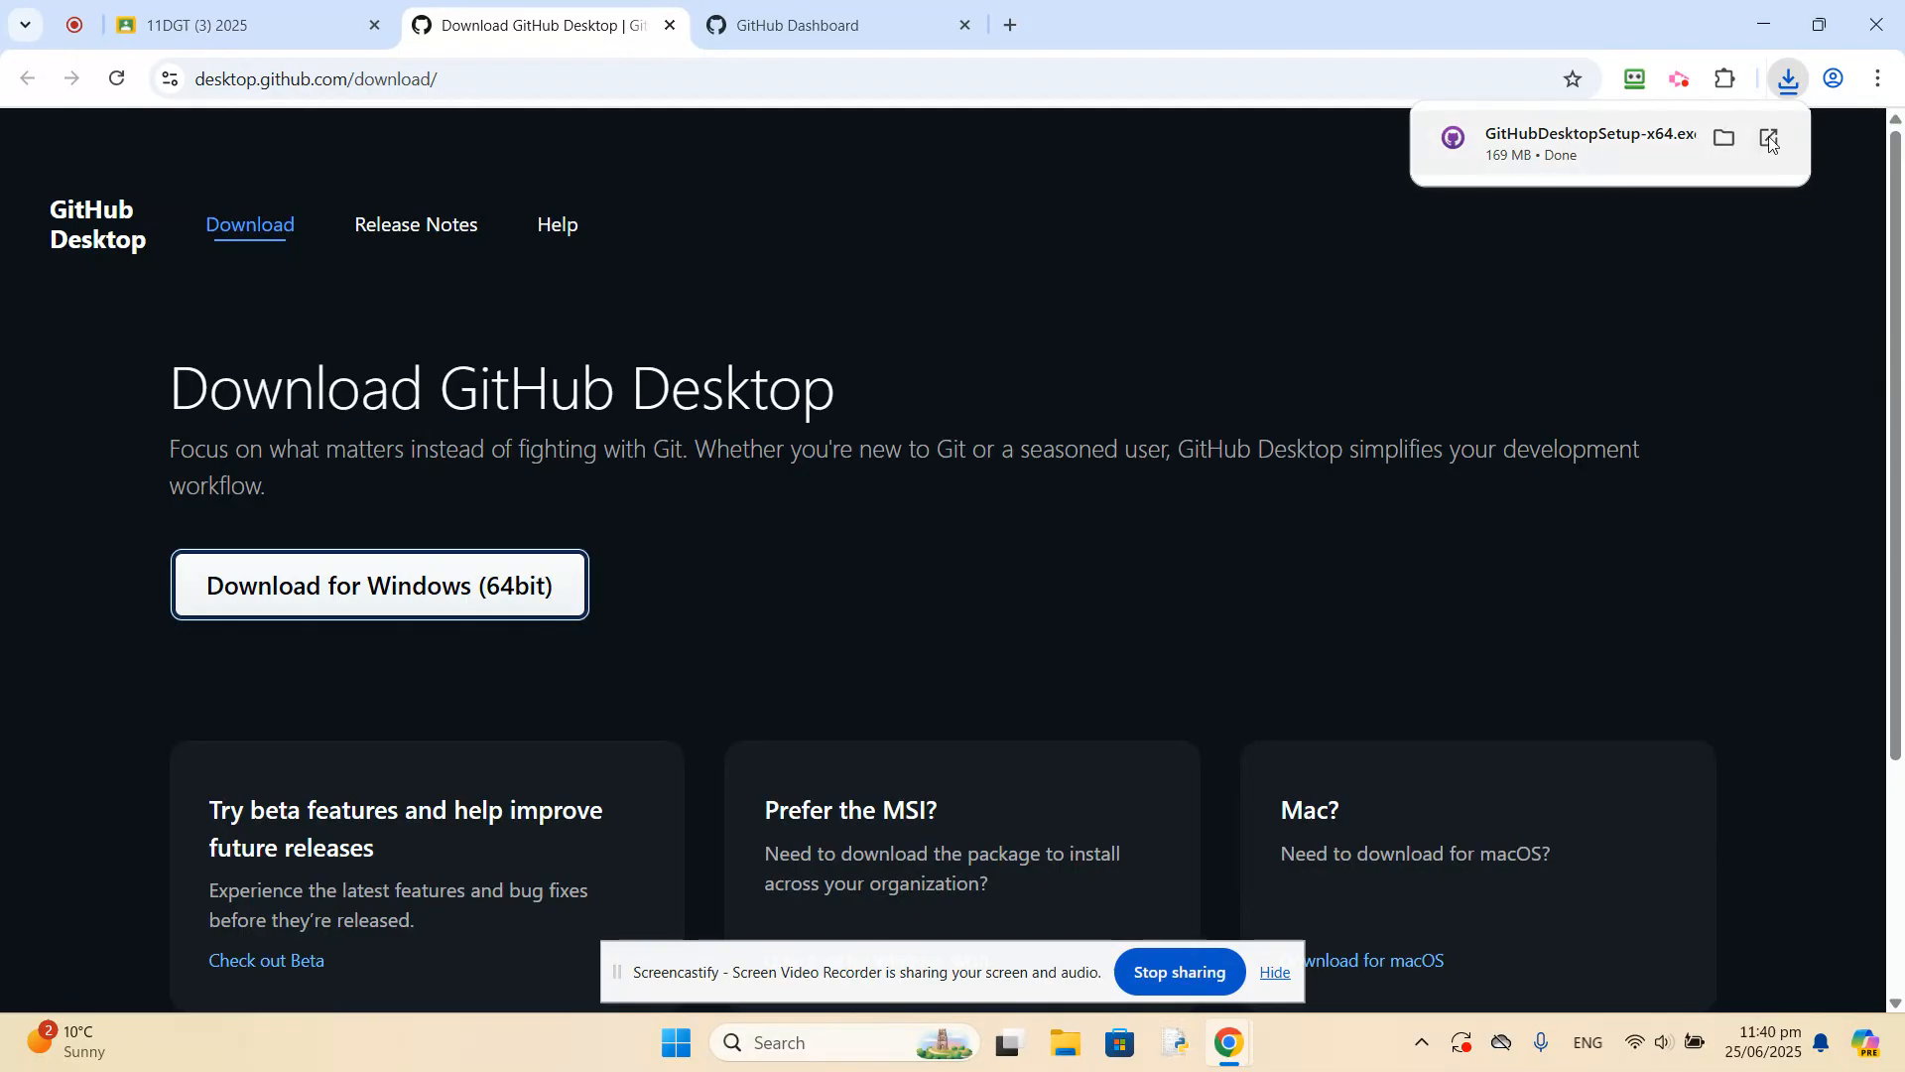
pyautogui.click(1595, 138)
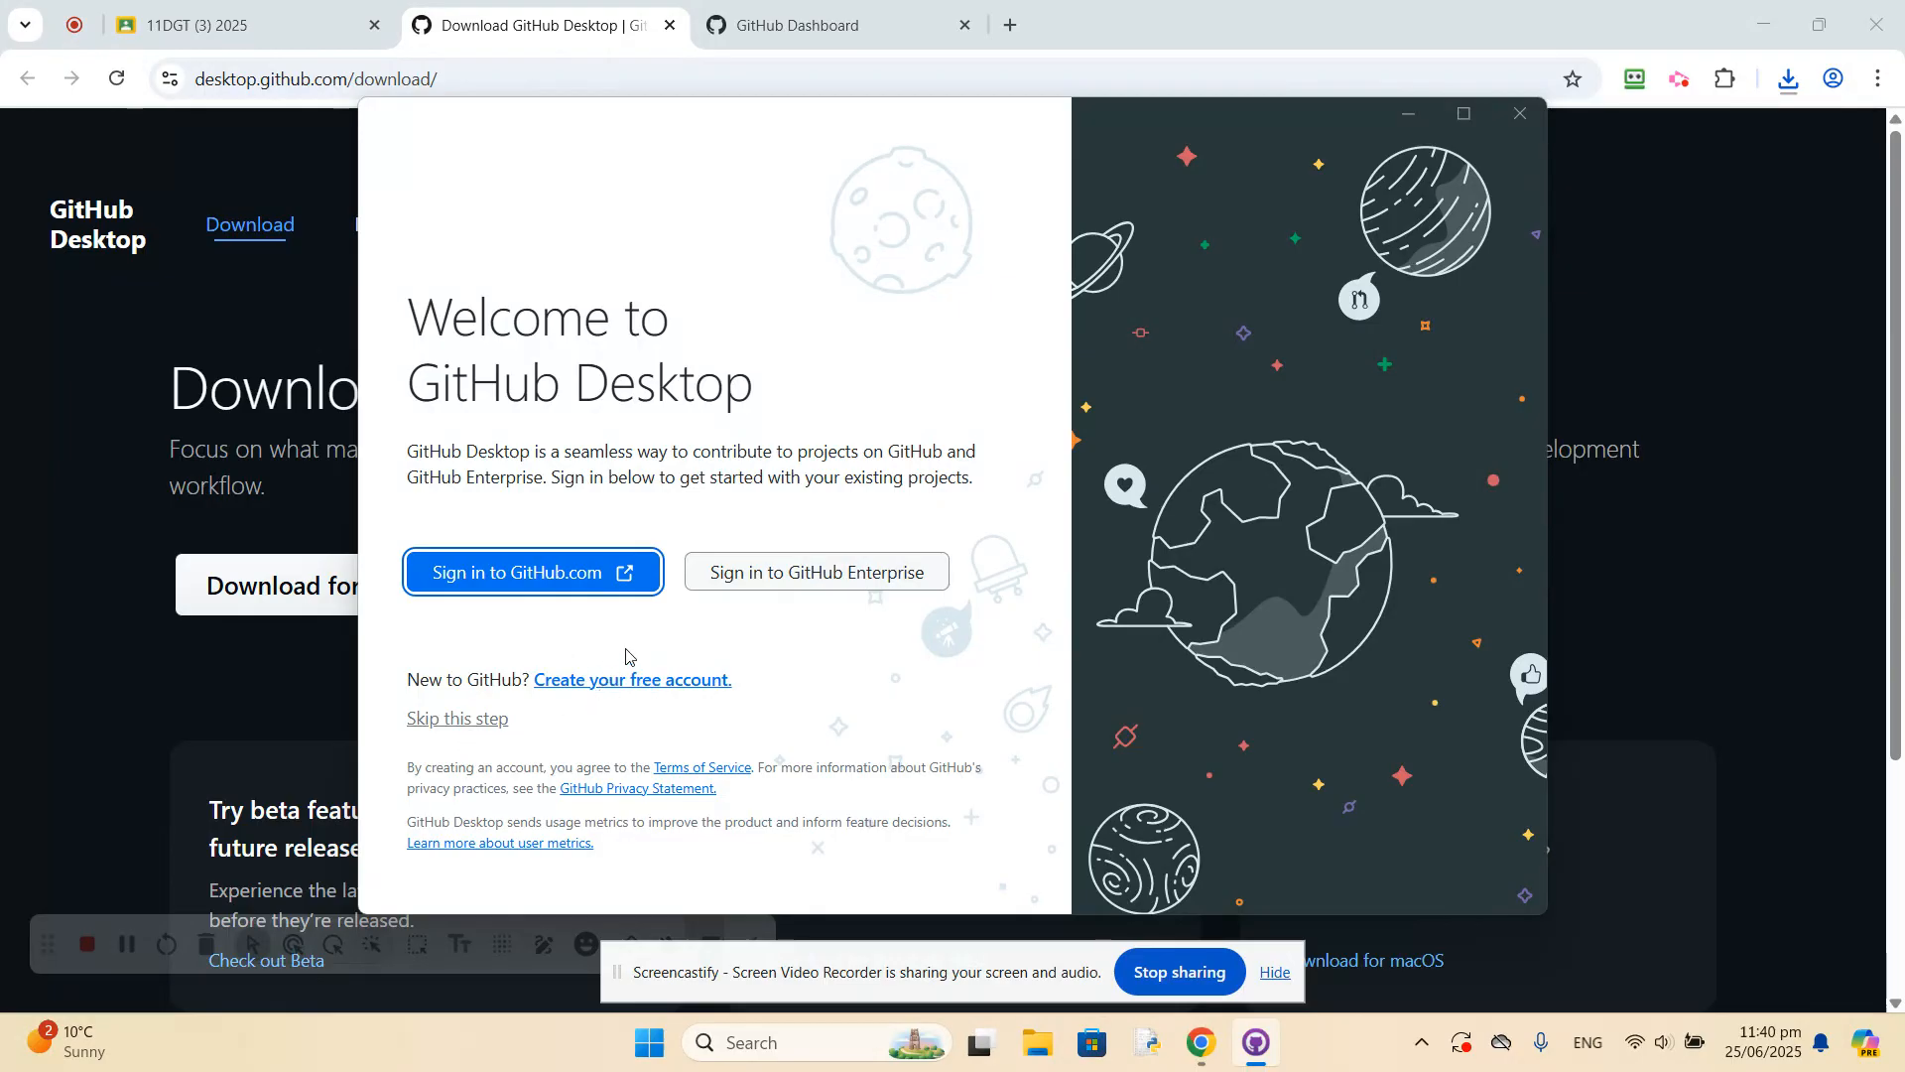
pyautogui.click(526, 575)
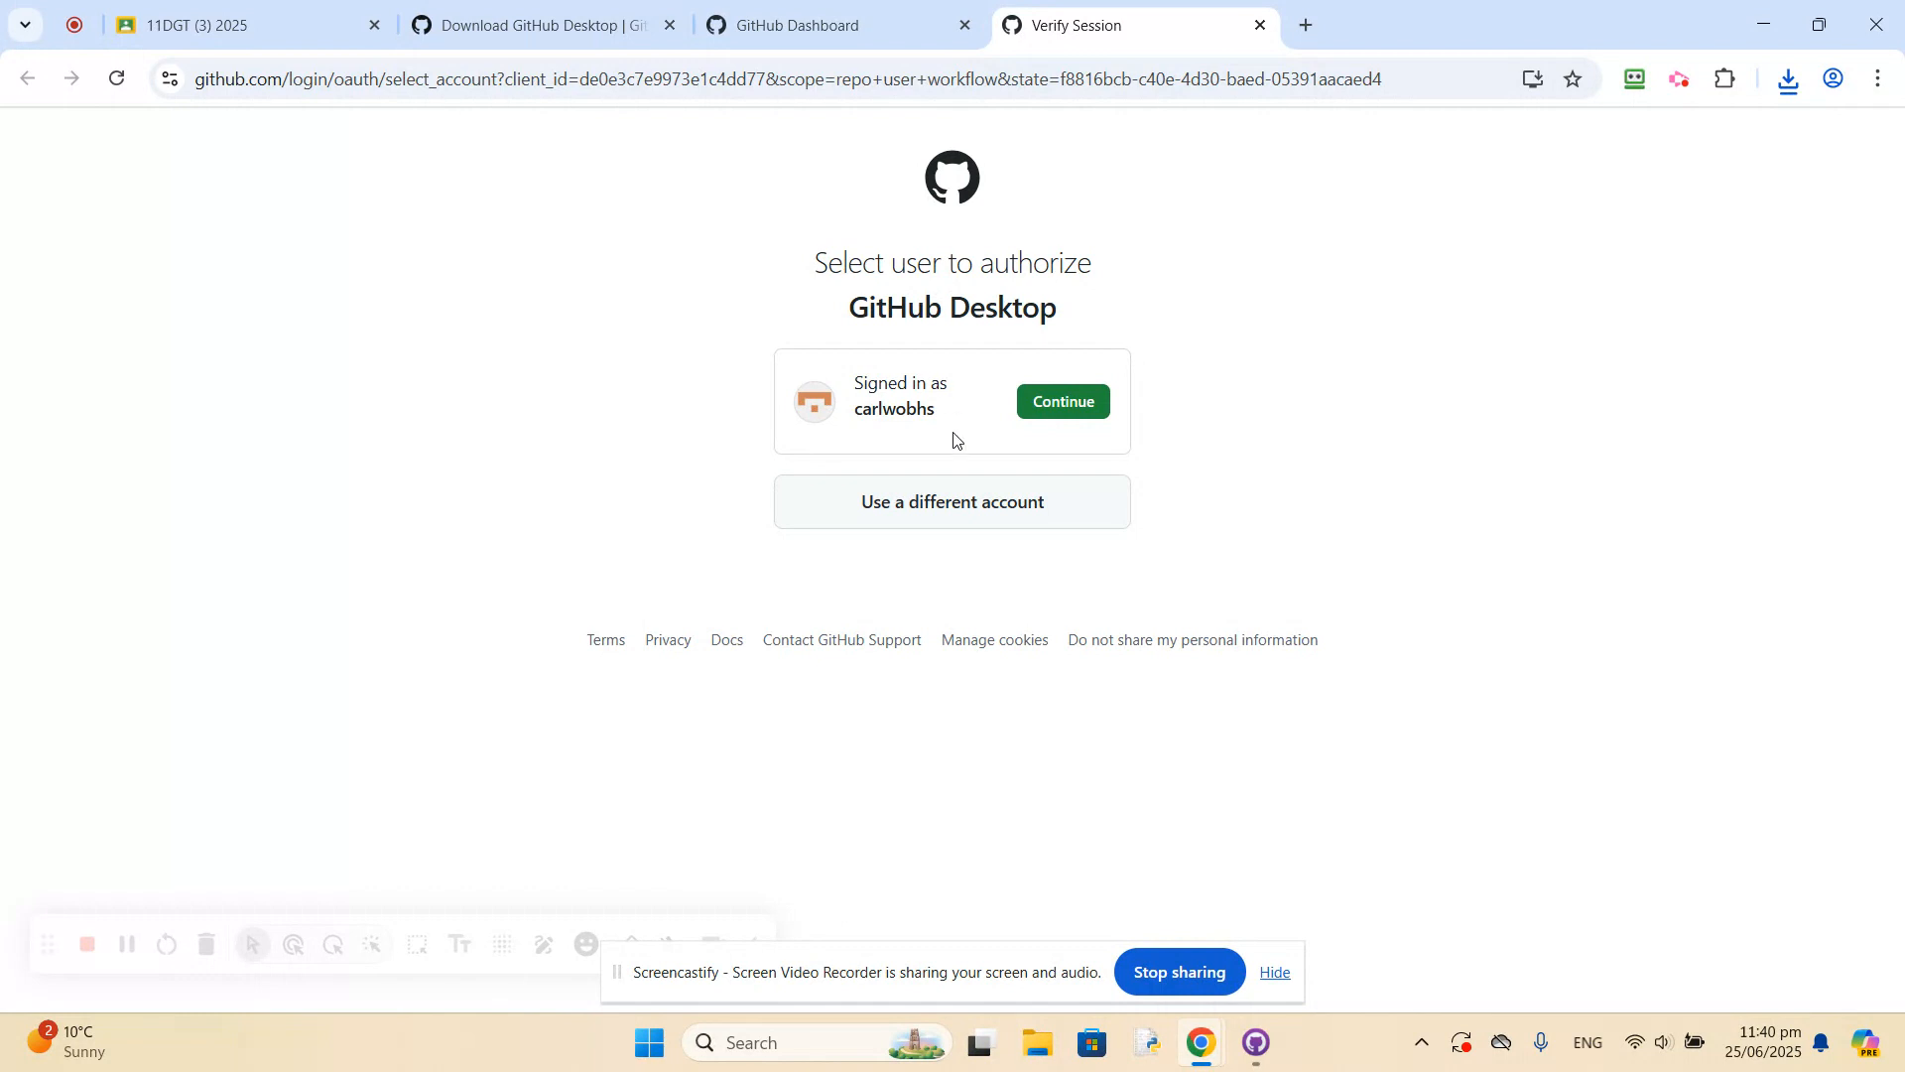
pyautogui.click(1065, 404)
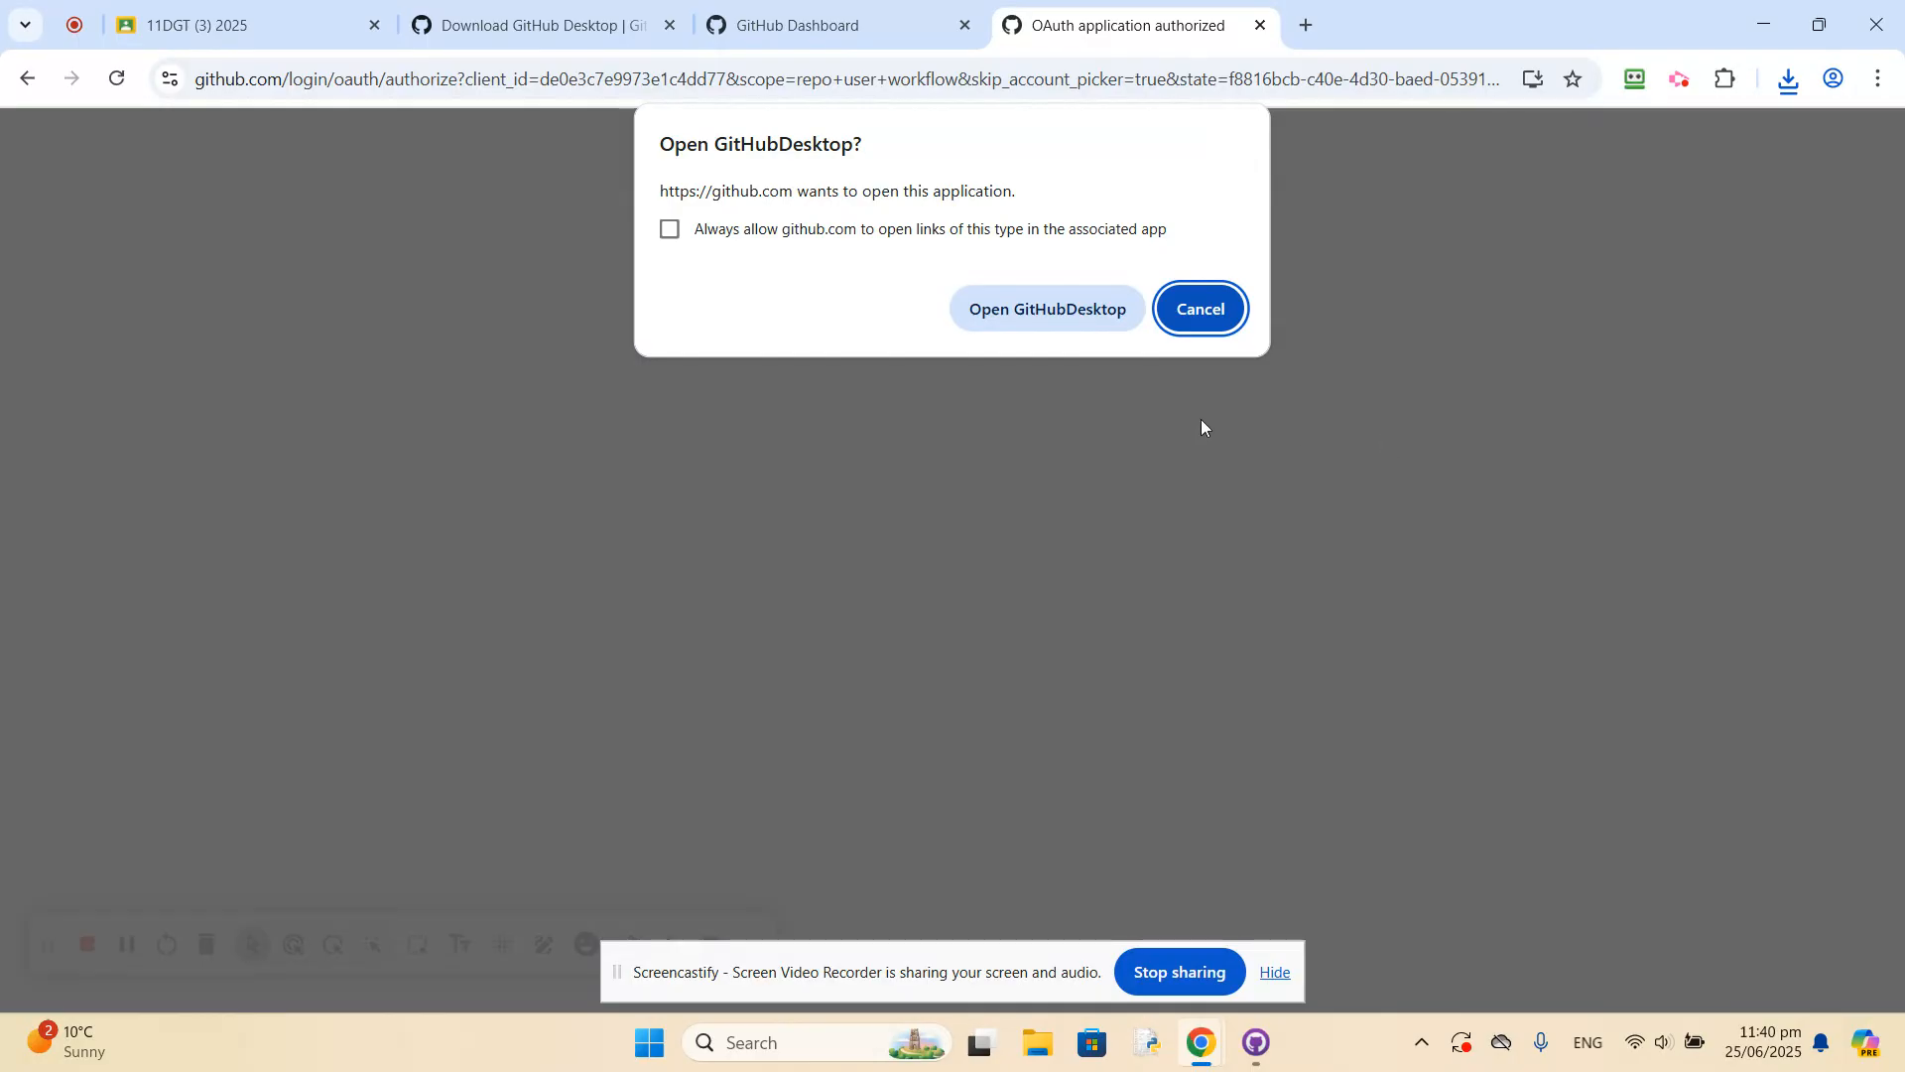
pyautogui.click(670, 230)
pyautogui.click(1036, 317)
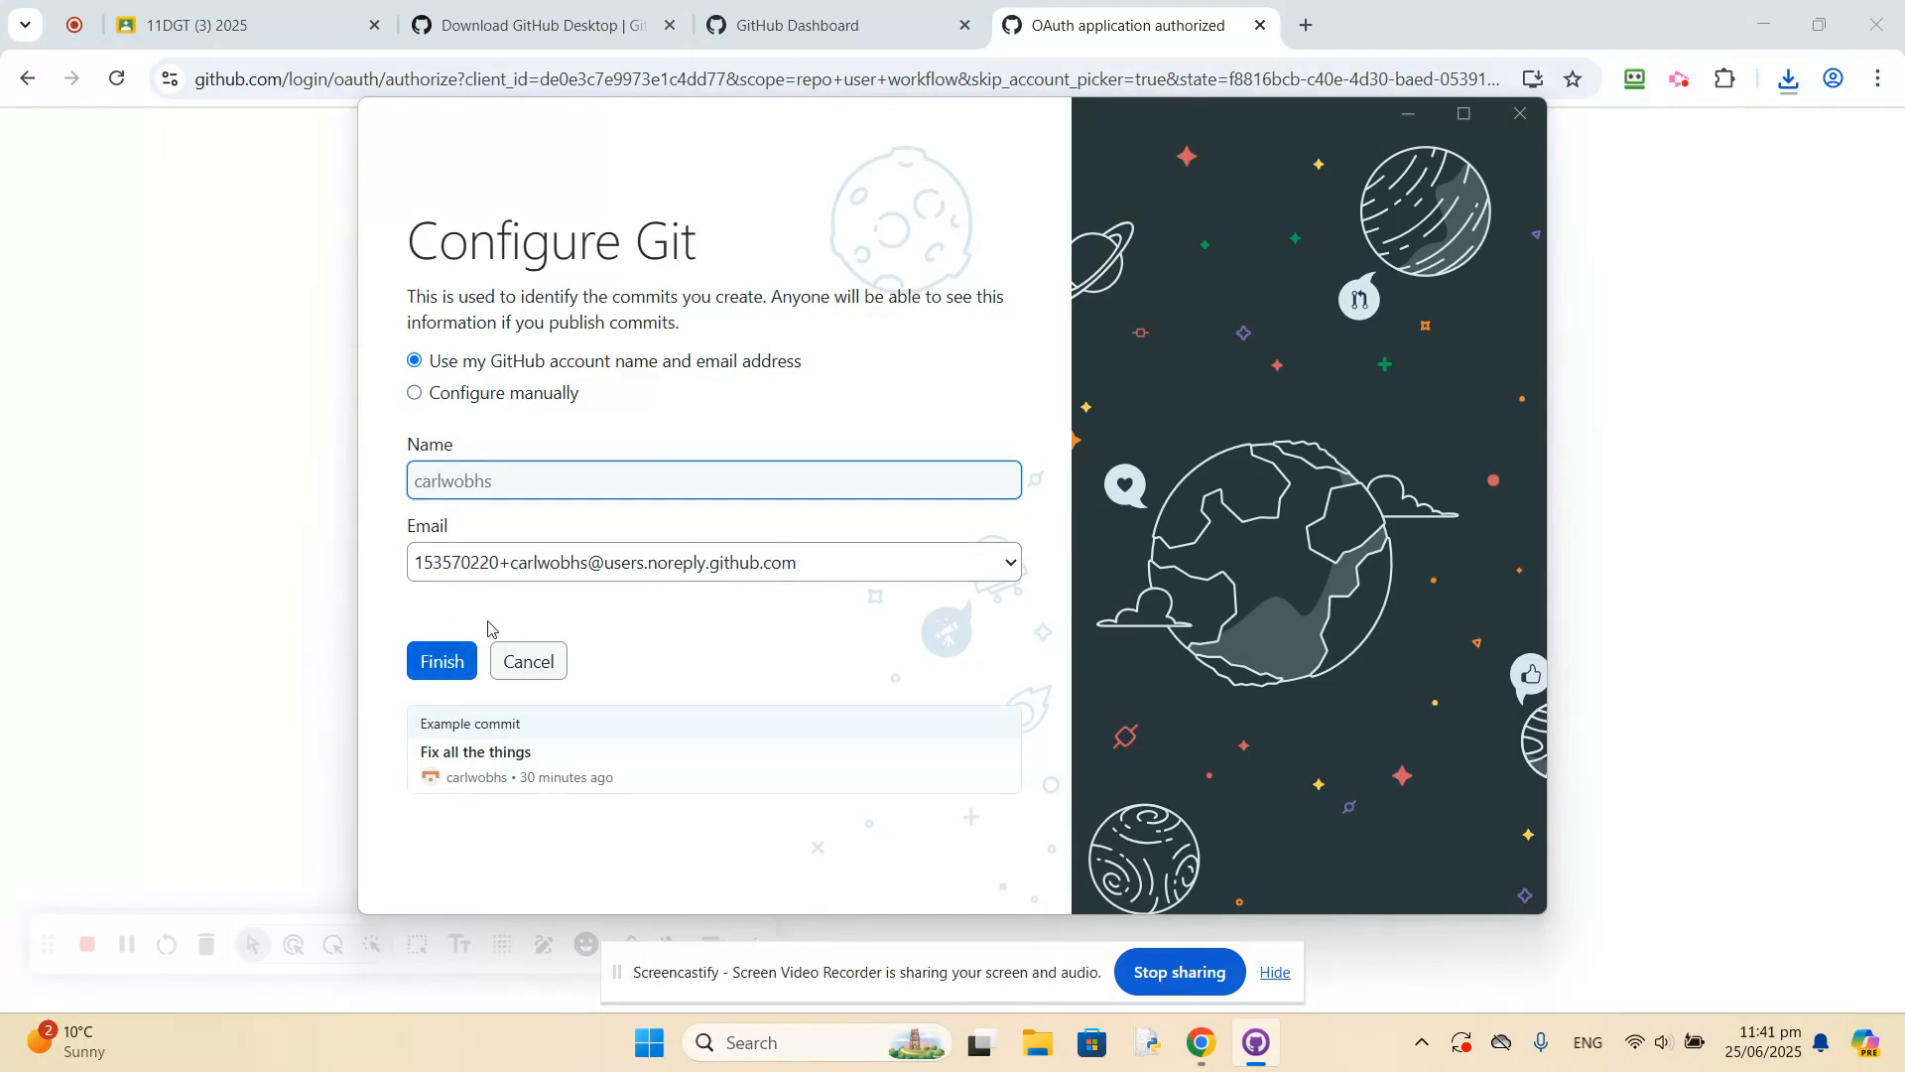
# Configure Git with the GitHub account name and the school email address, finish the setup, and maximise GitHub Desktop.
pyautogui.click(1013, 564)
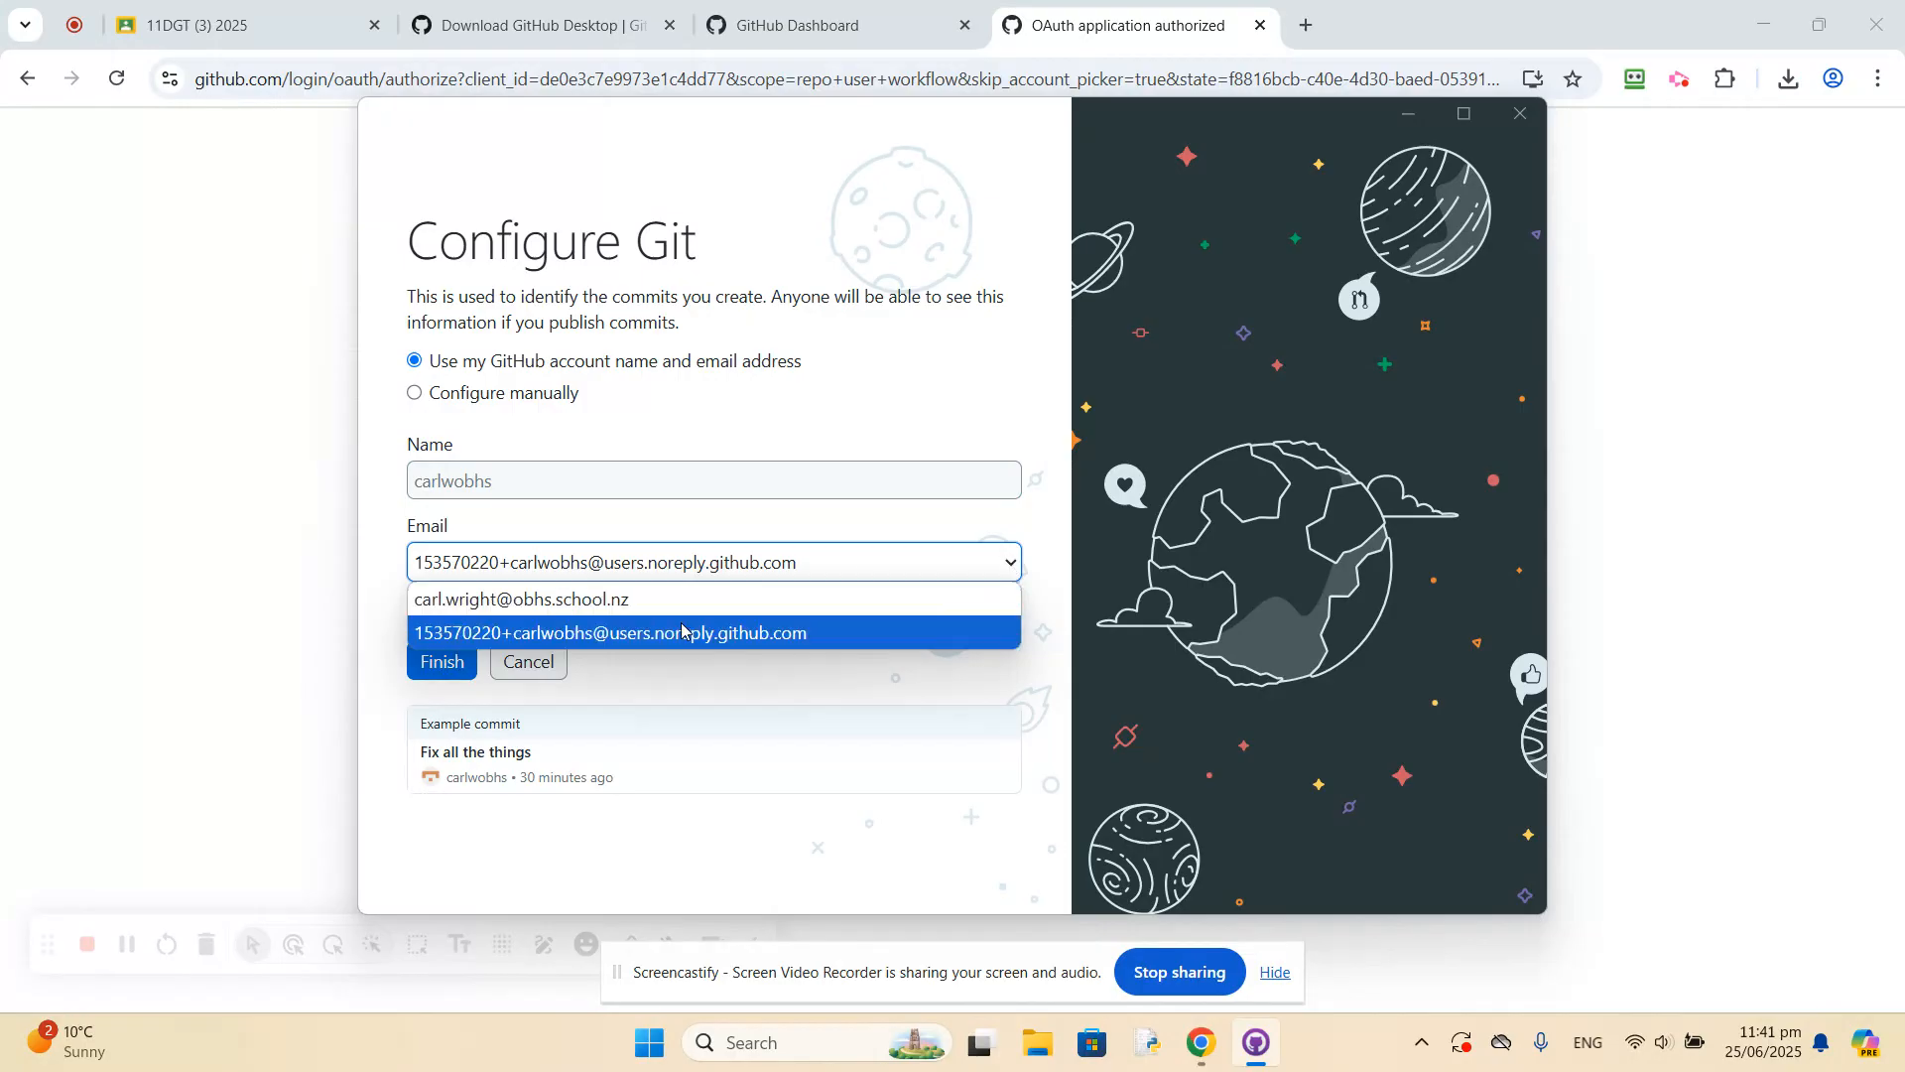
pyautogui.click(650, 607)
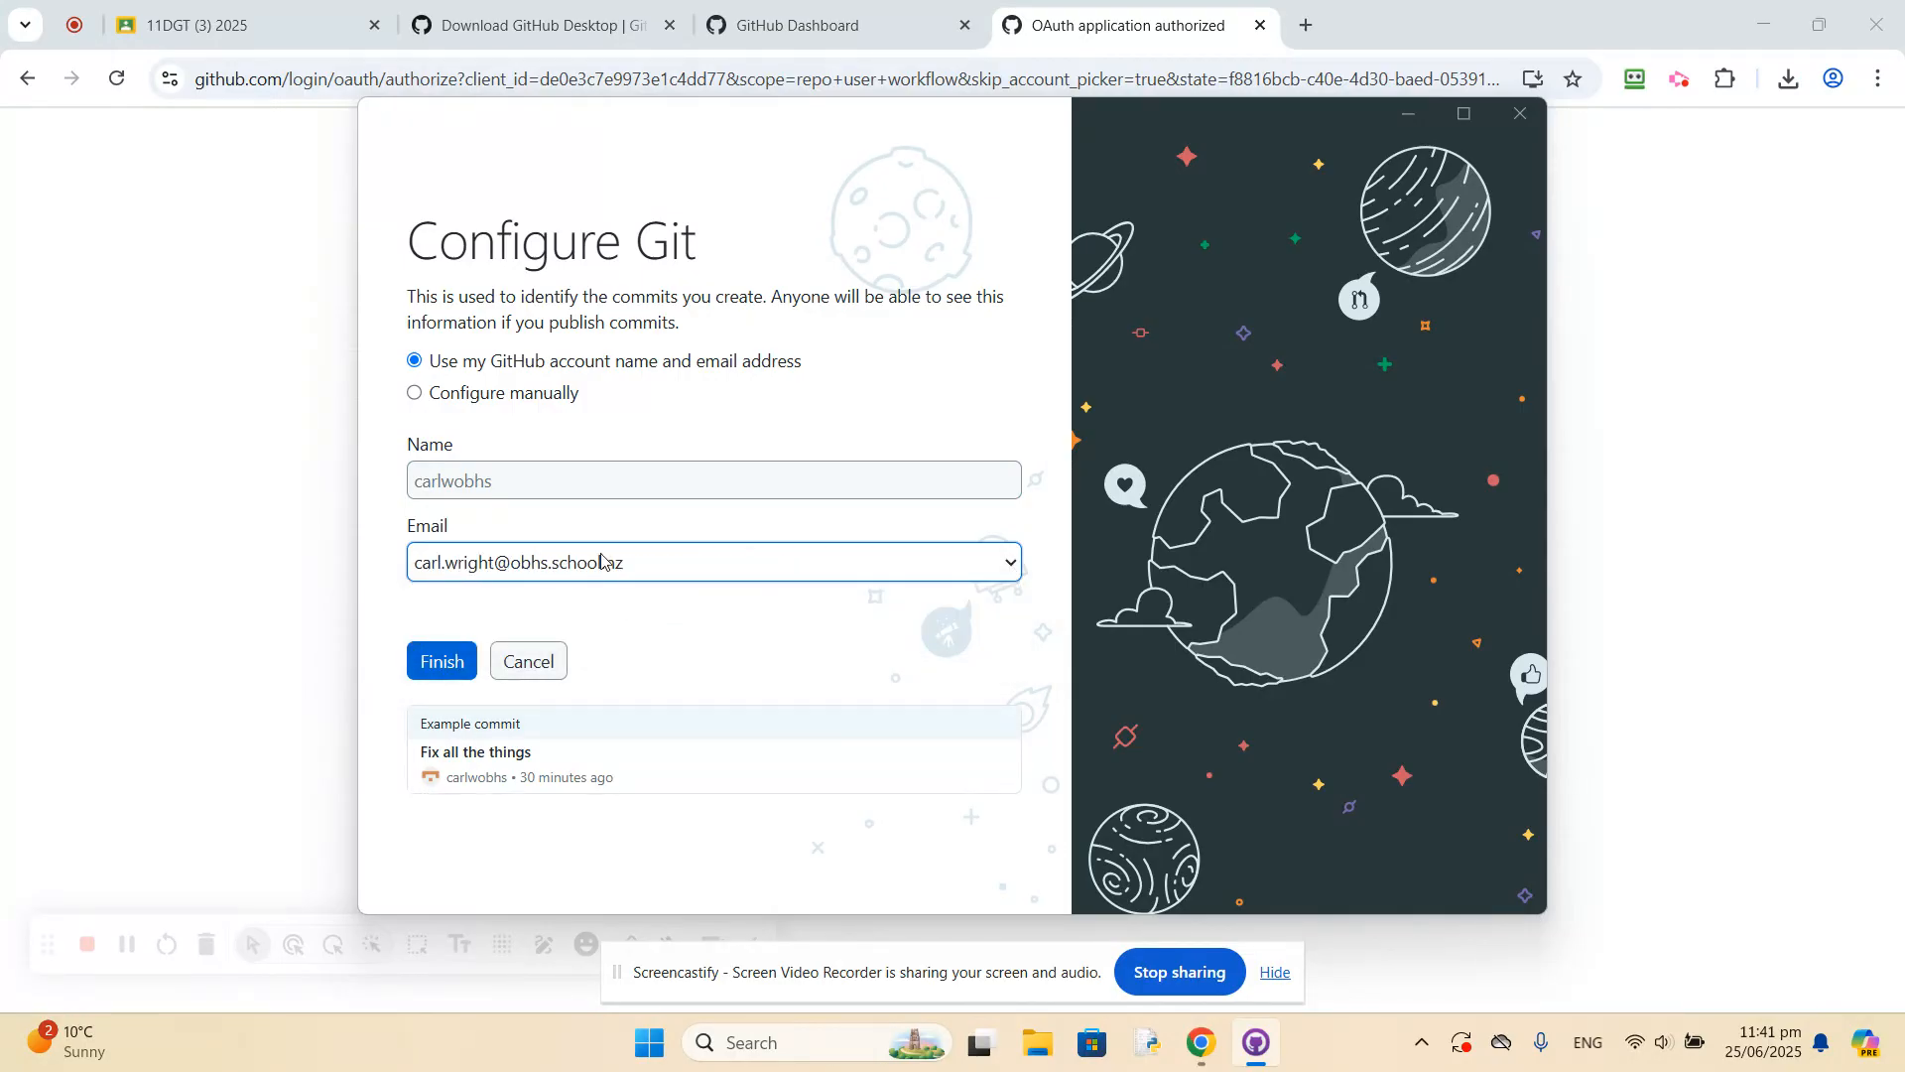
pyautogui.click(438, 665)
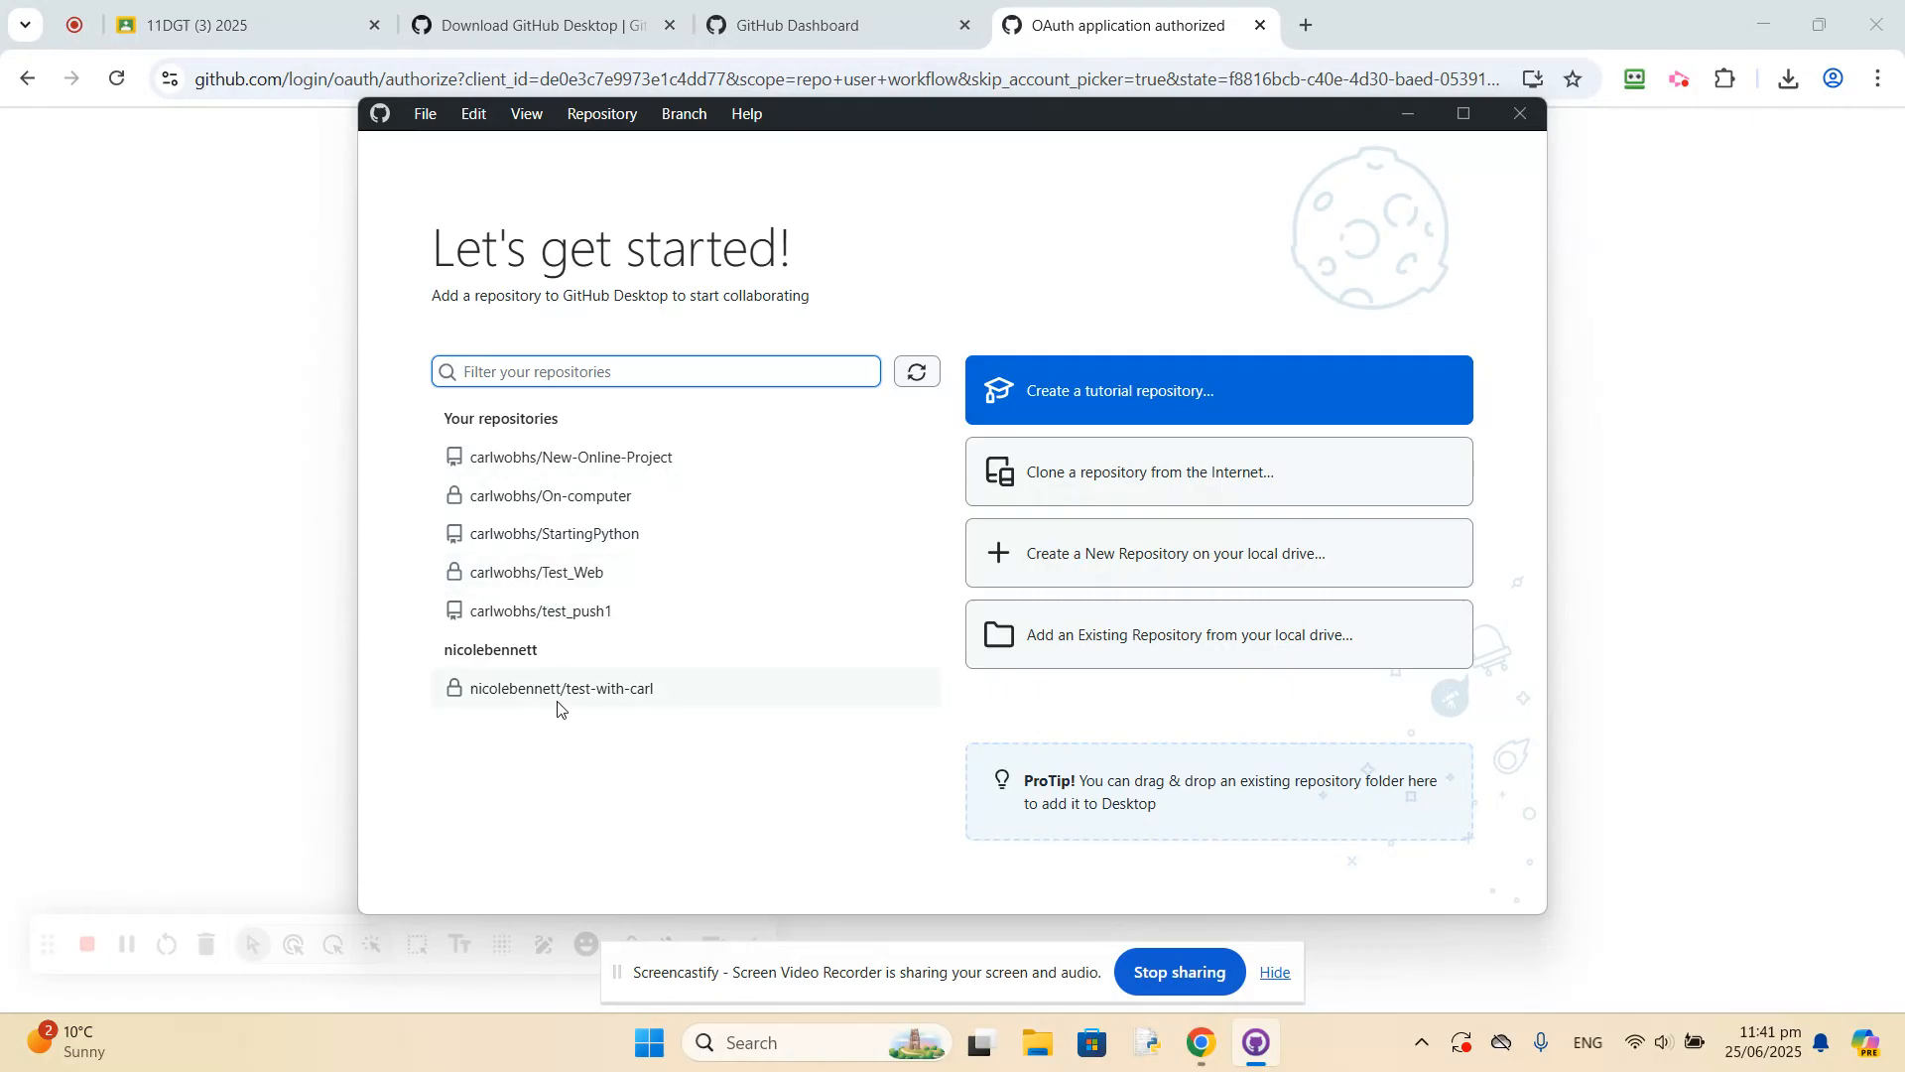
pyautogui.click(1465, 121)
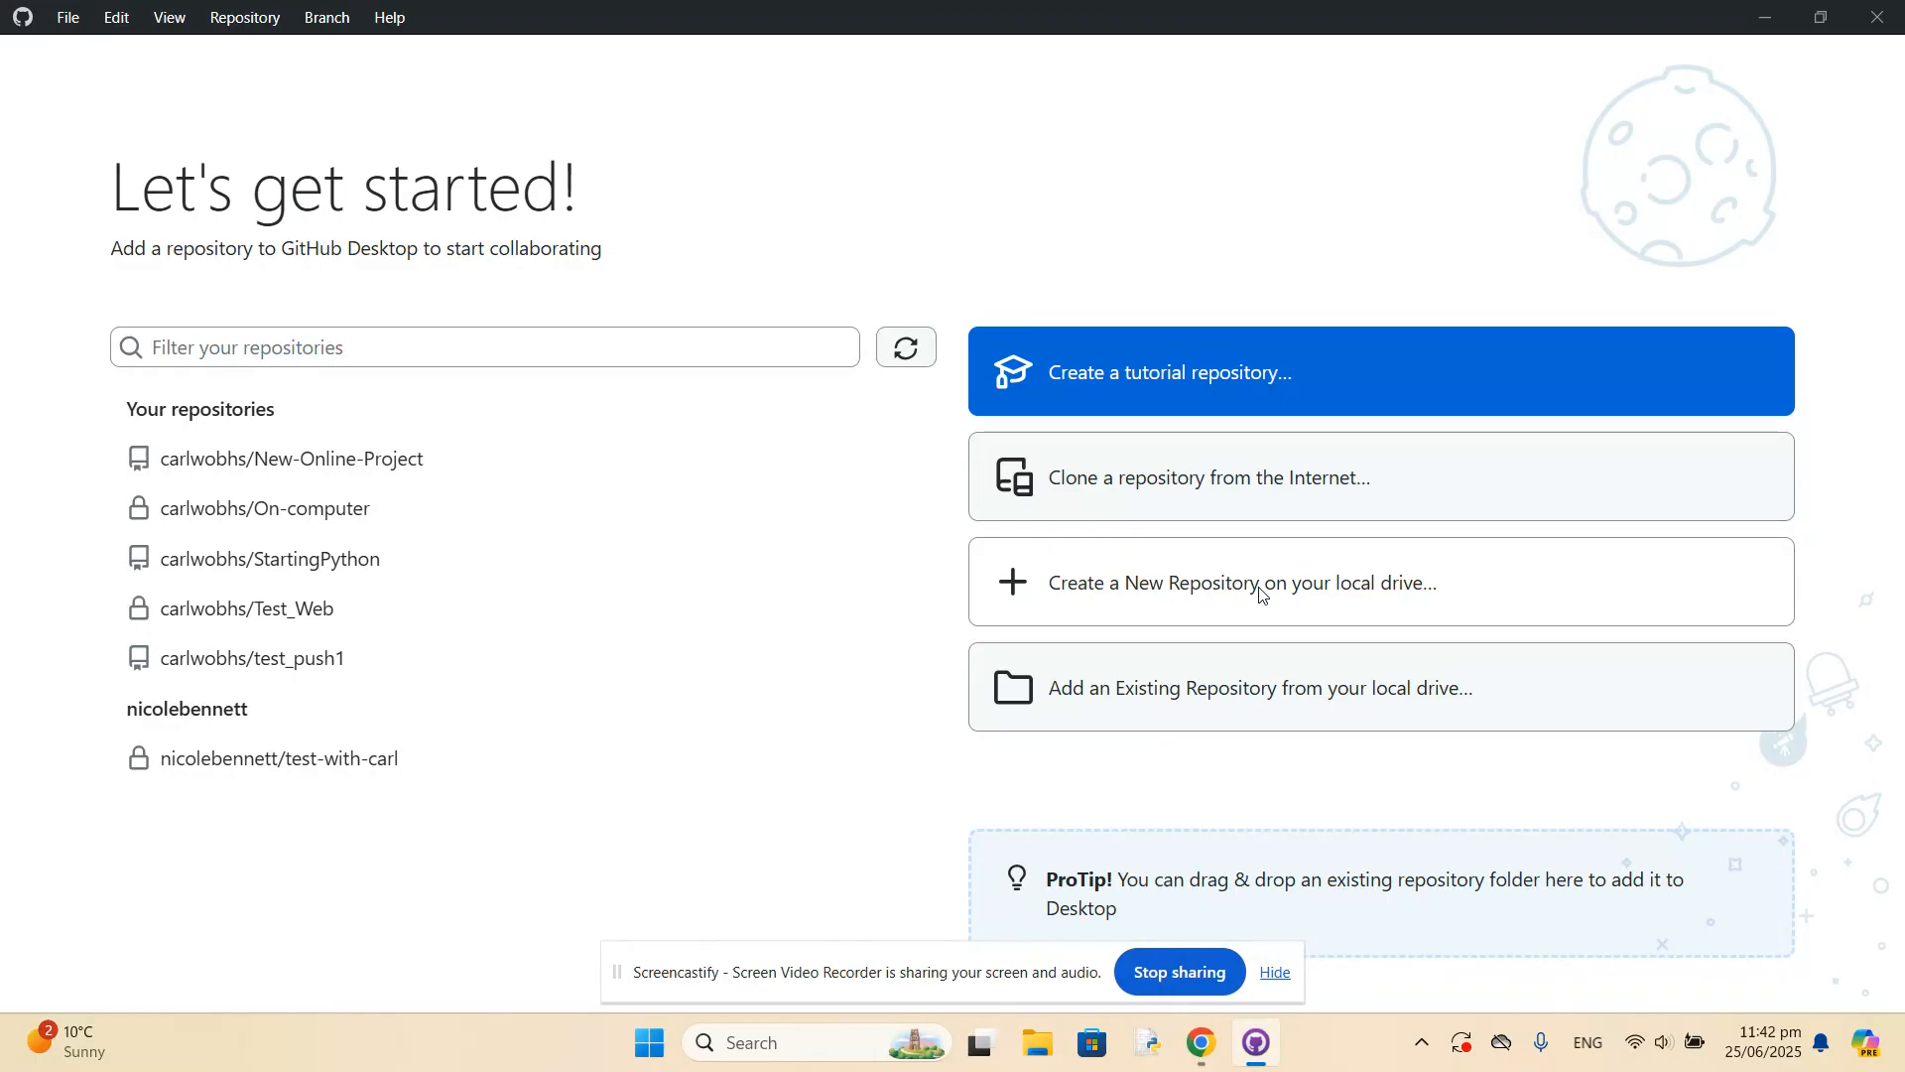
# Start a new repository on the local drive and name it local project.
pyautogui.click(1159, 593)
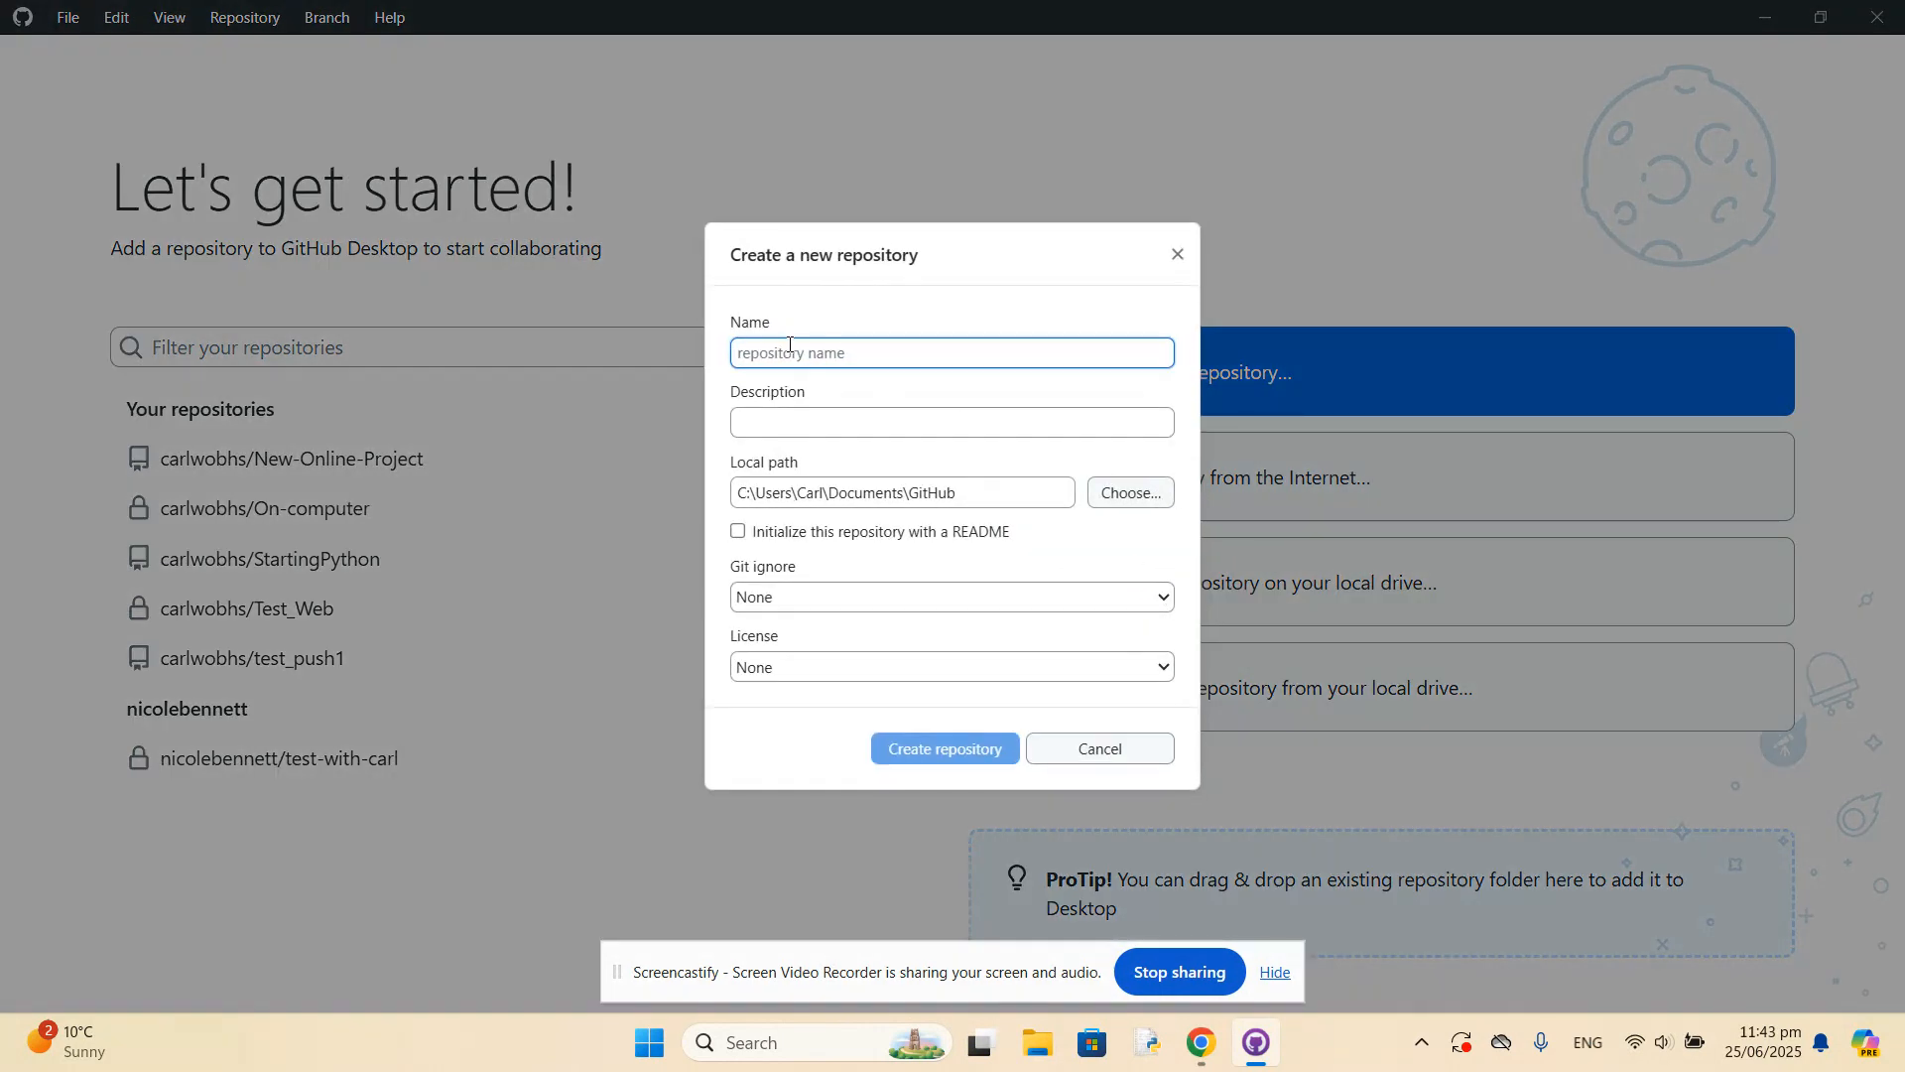
pyautogui.write('local ')
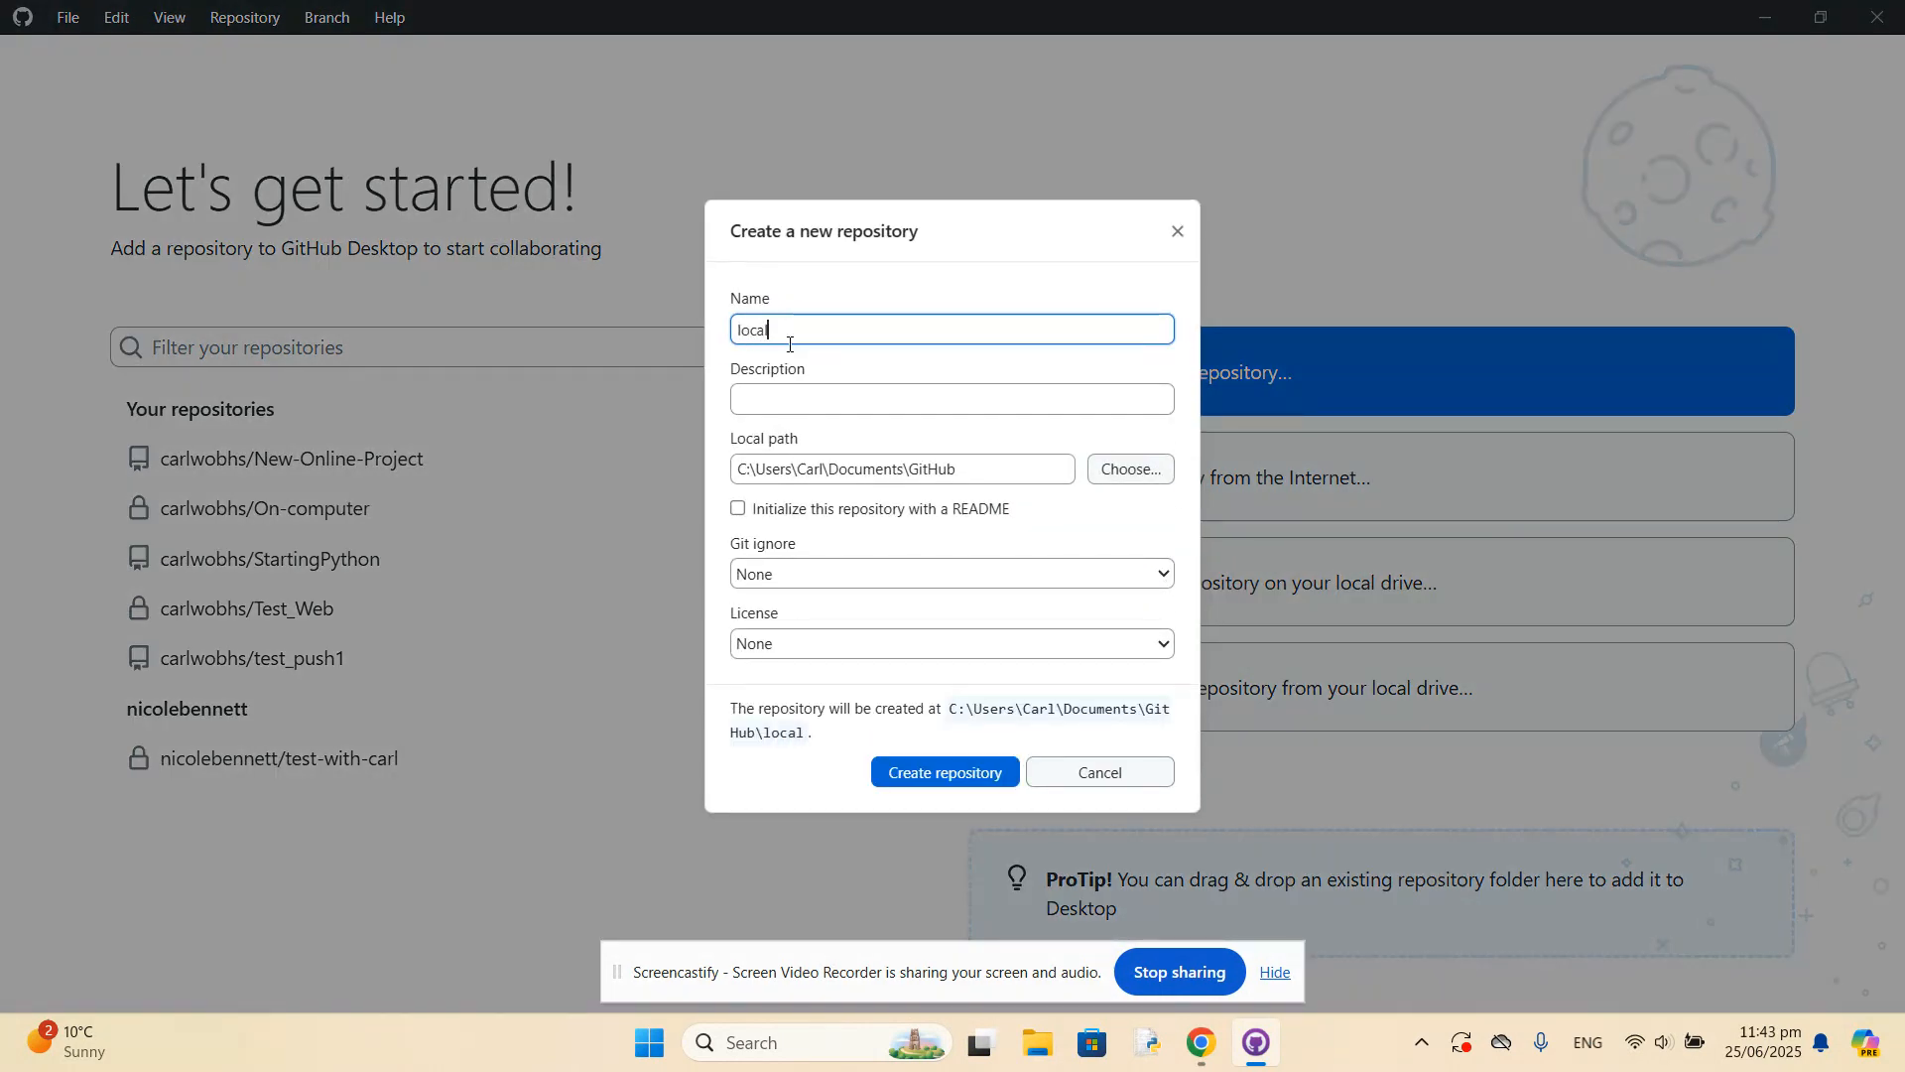
pyautogui.write('project')
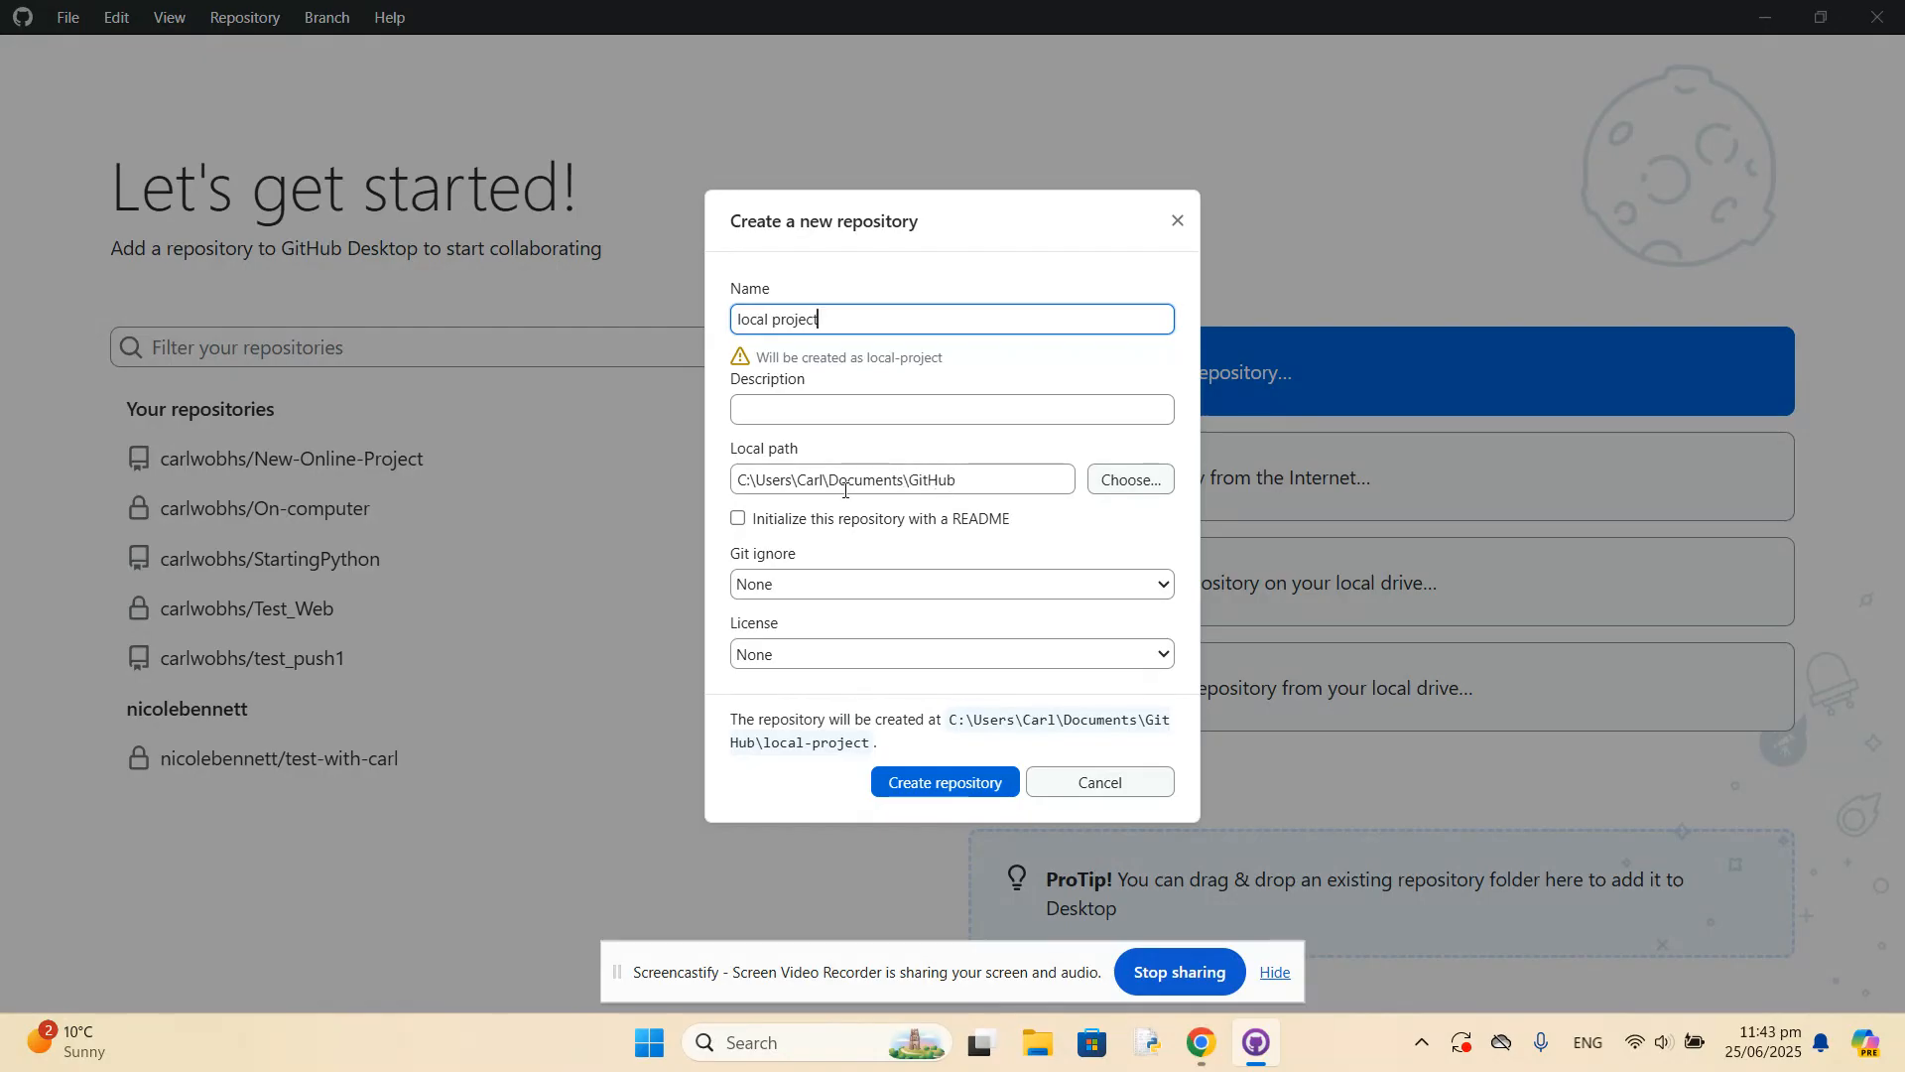
# Check the Documents folder in File Explorer, close it, and create the repository at the default Documents\GitHub path.
pyautogui.click(1130, 479)
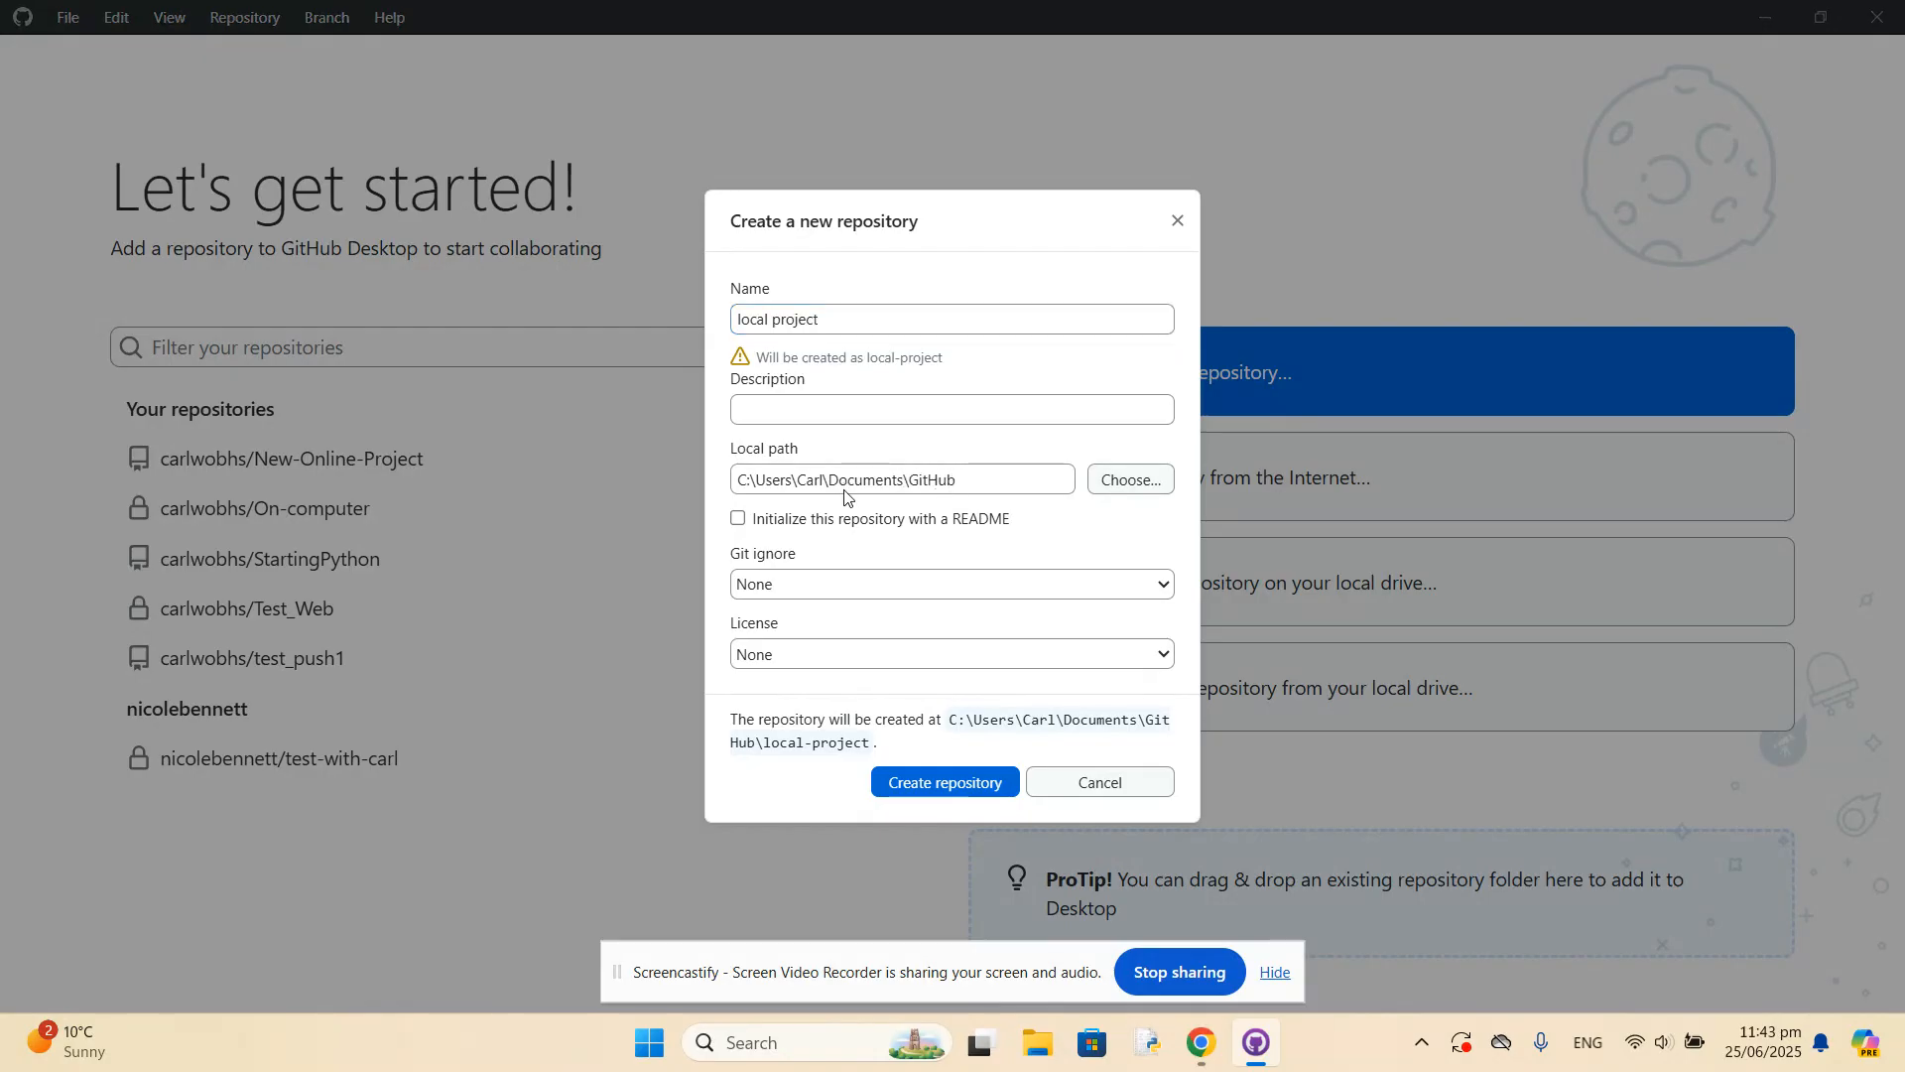
pyautogui.click(415, 511)
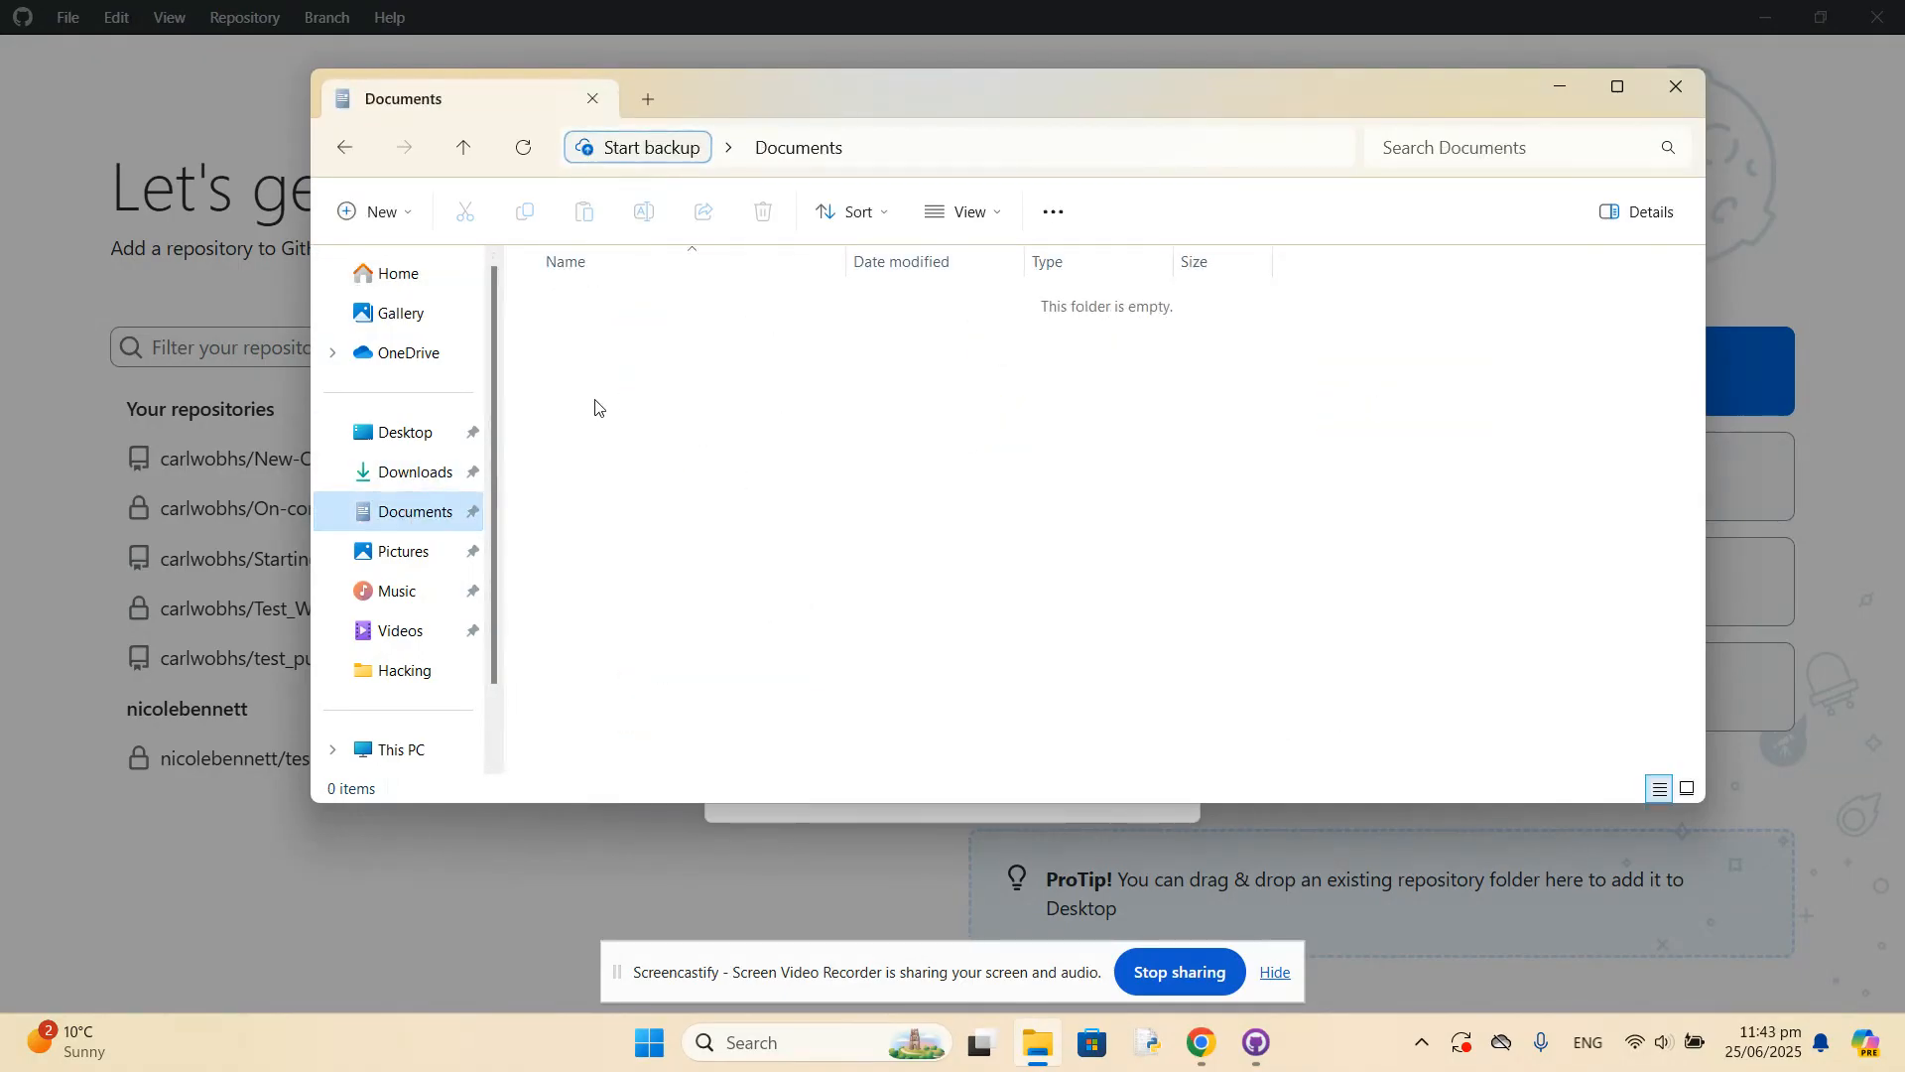
pyautogui.click(804, 157)
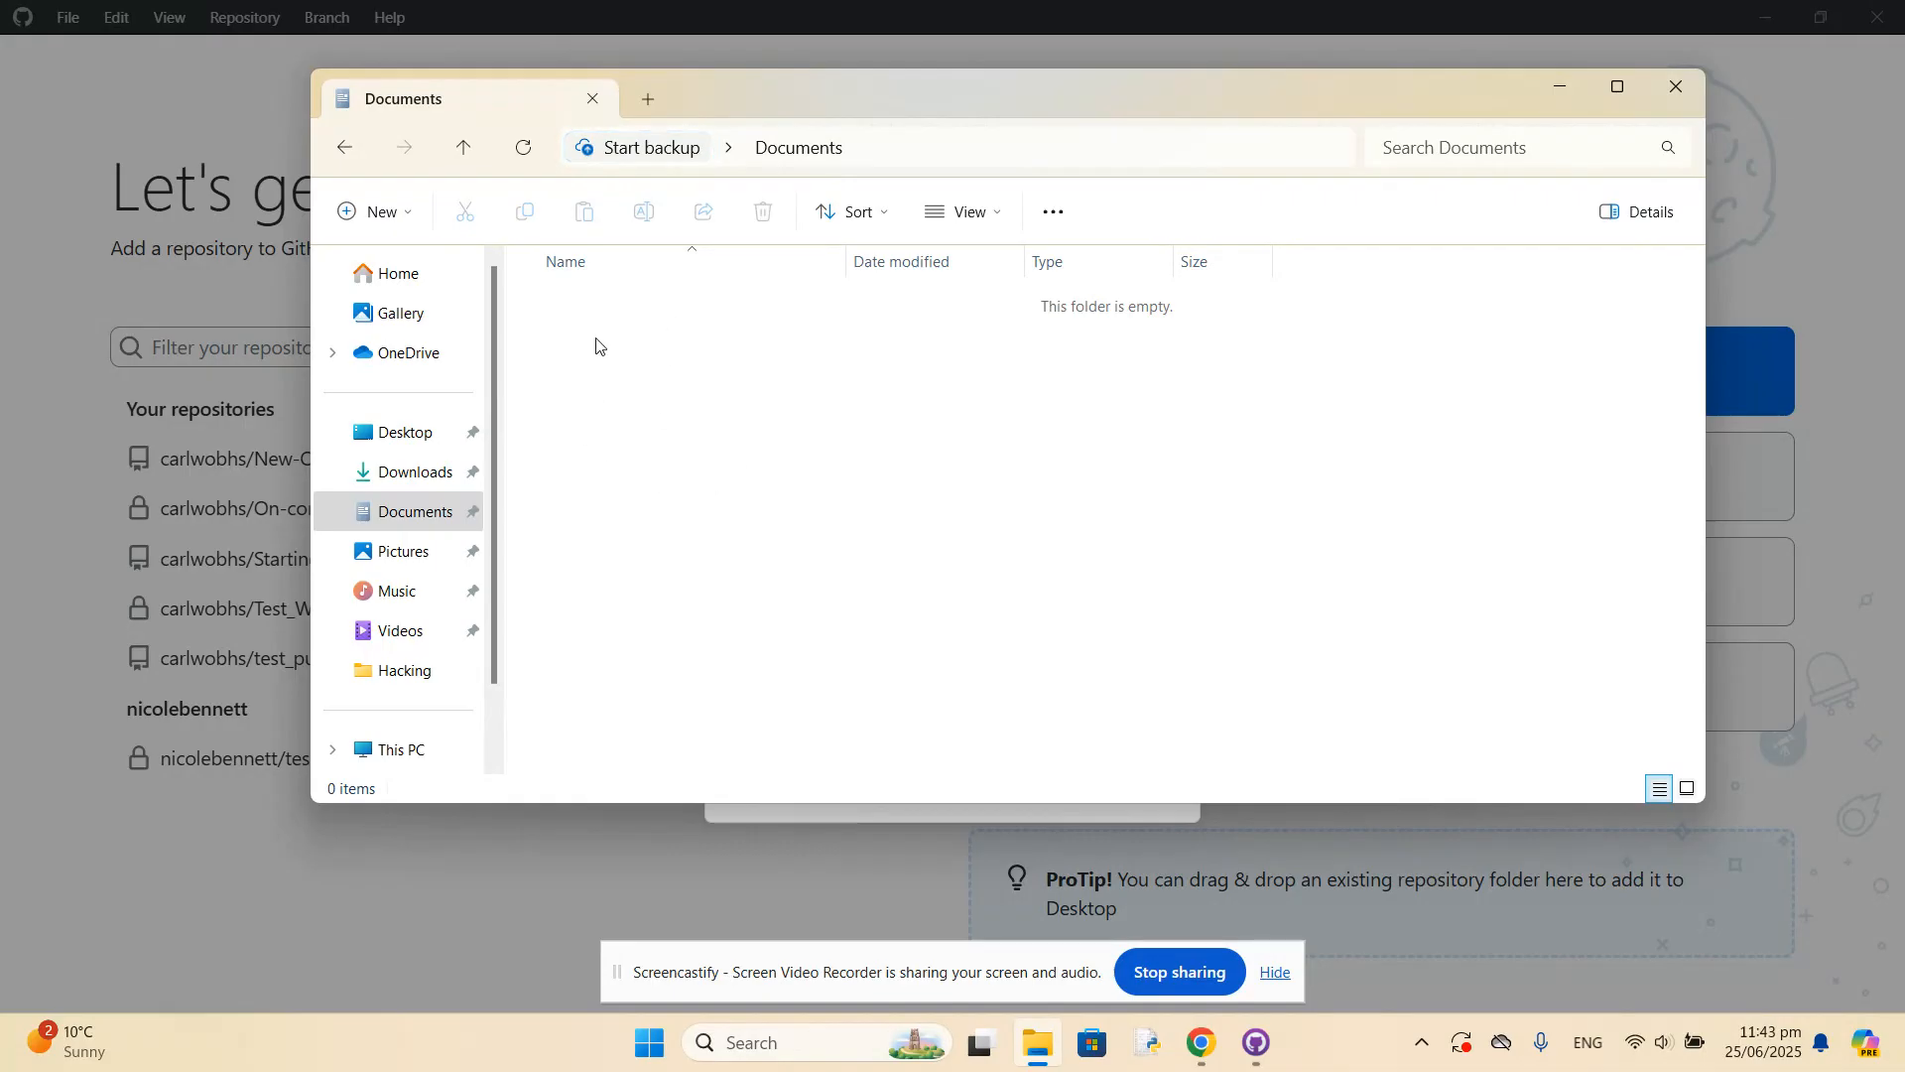
pyautogui.click(1679, 87)
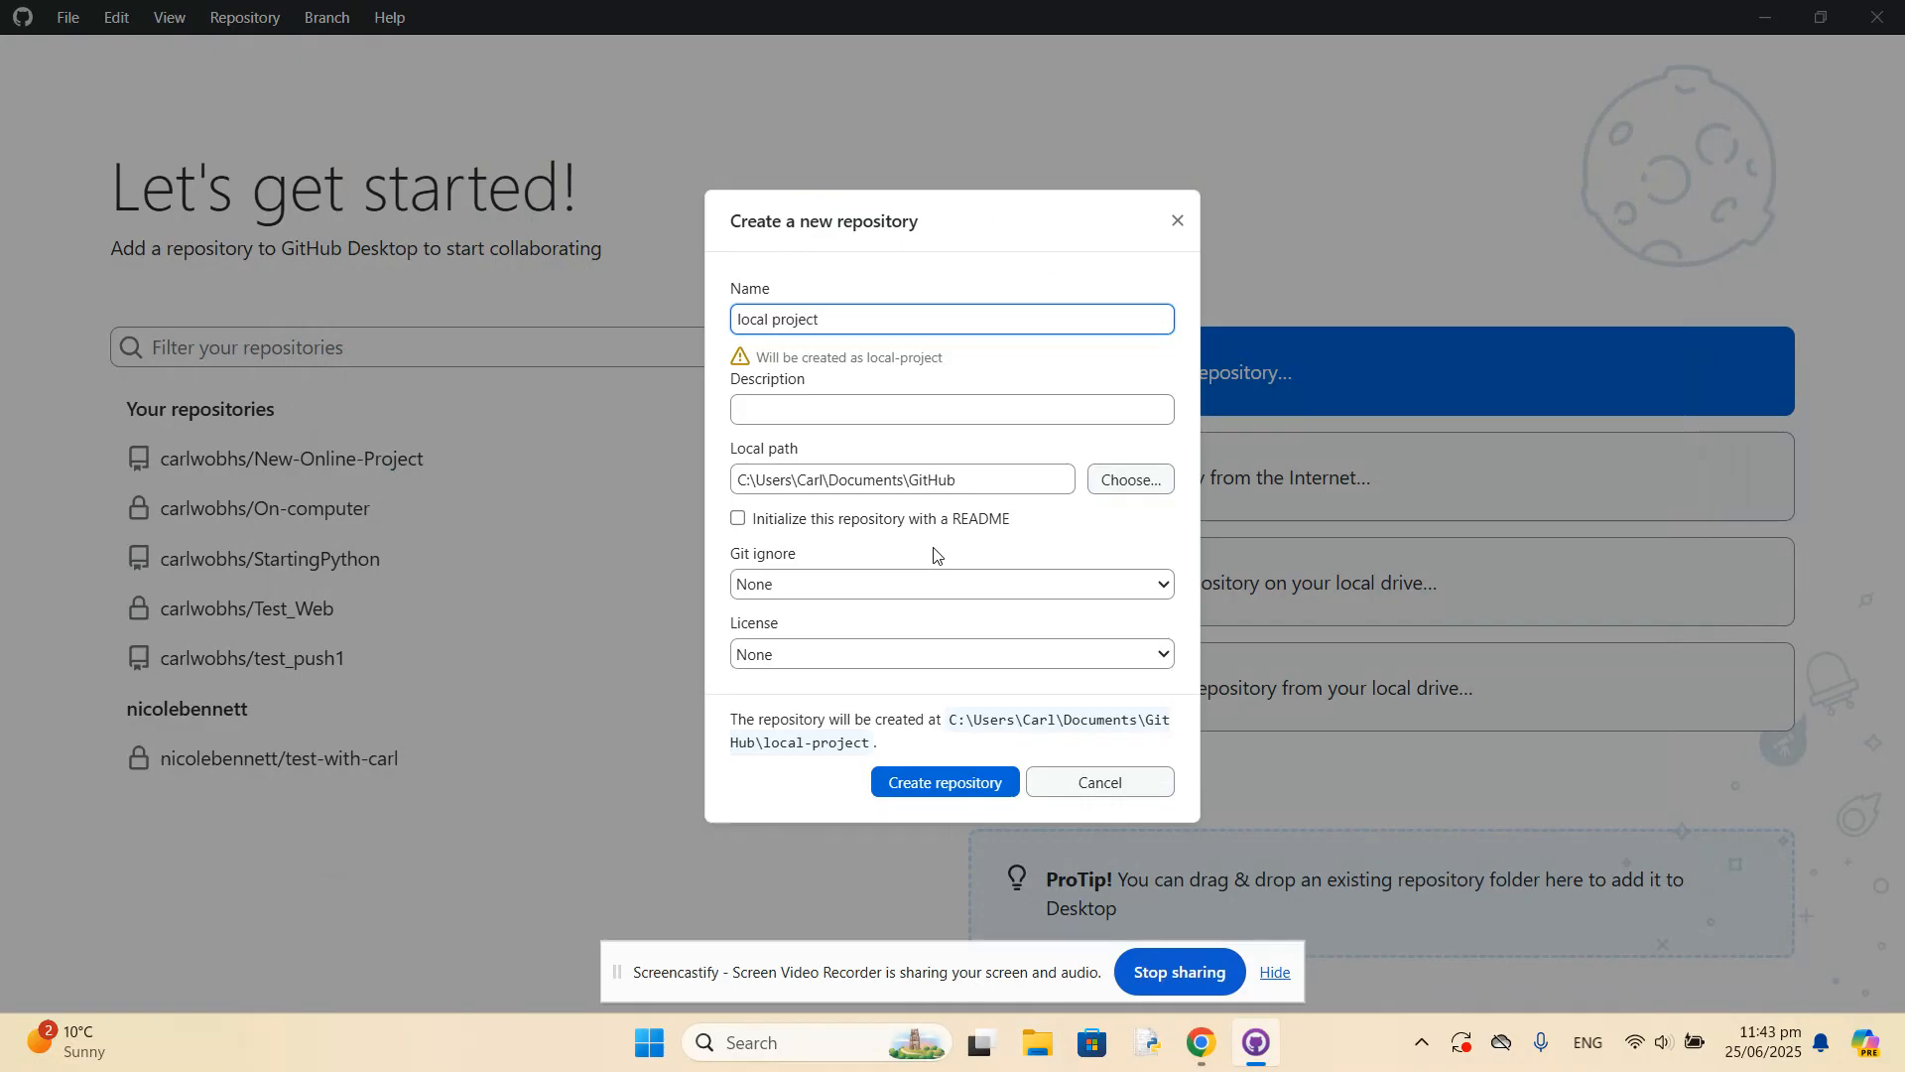
pyautogui.click(944, 782)
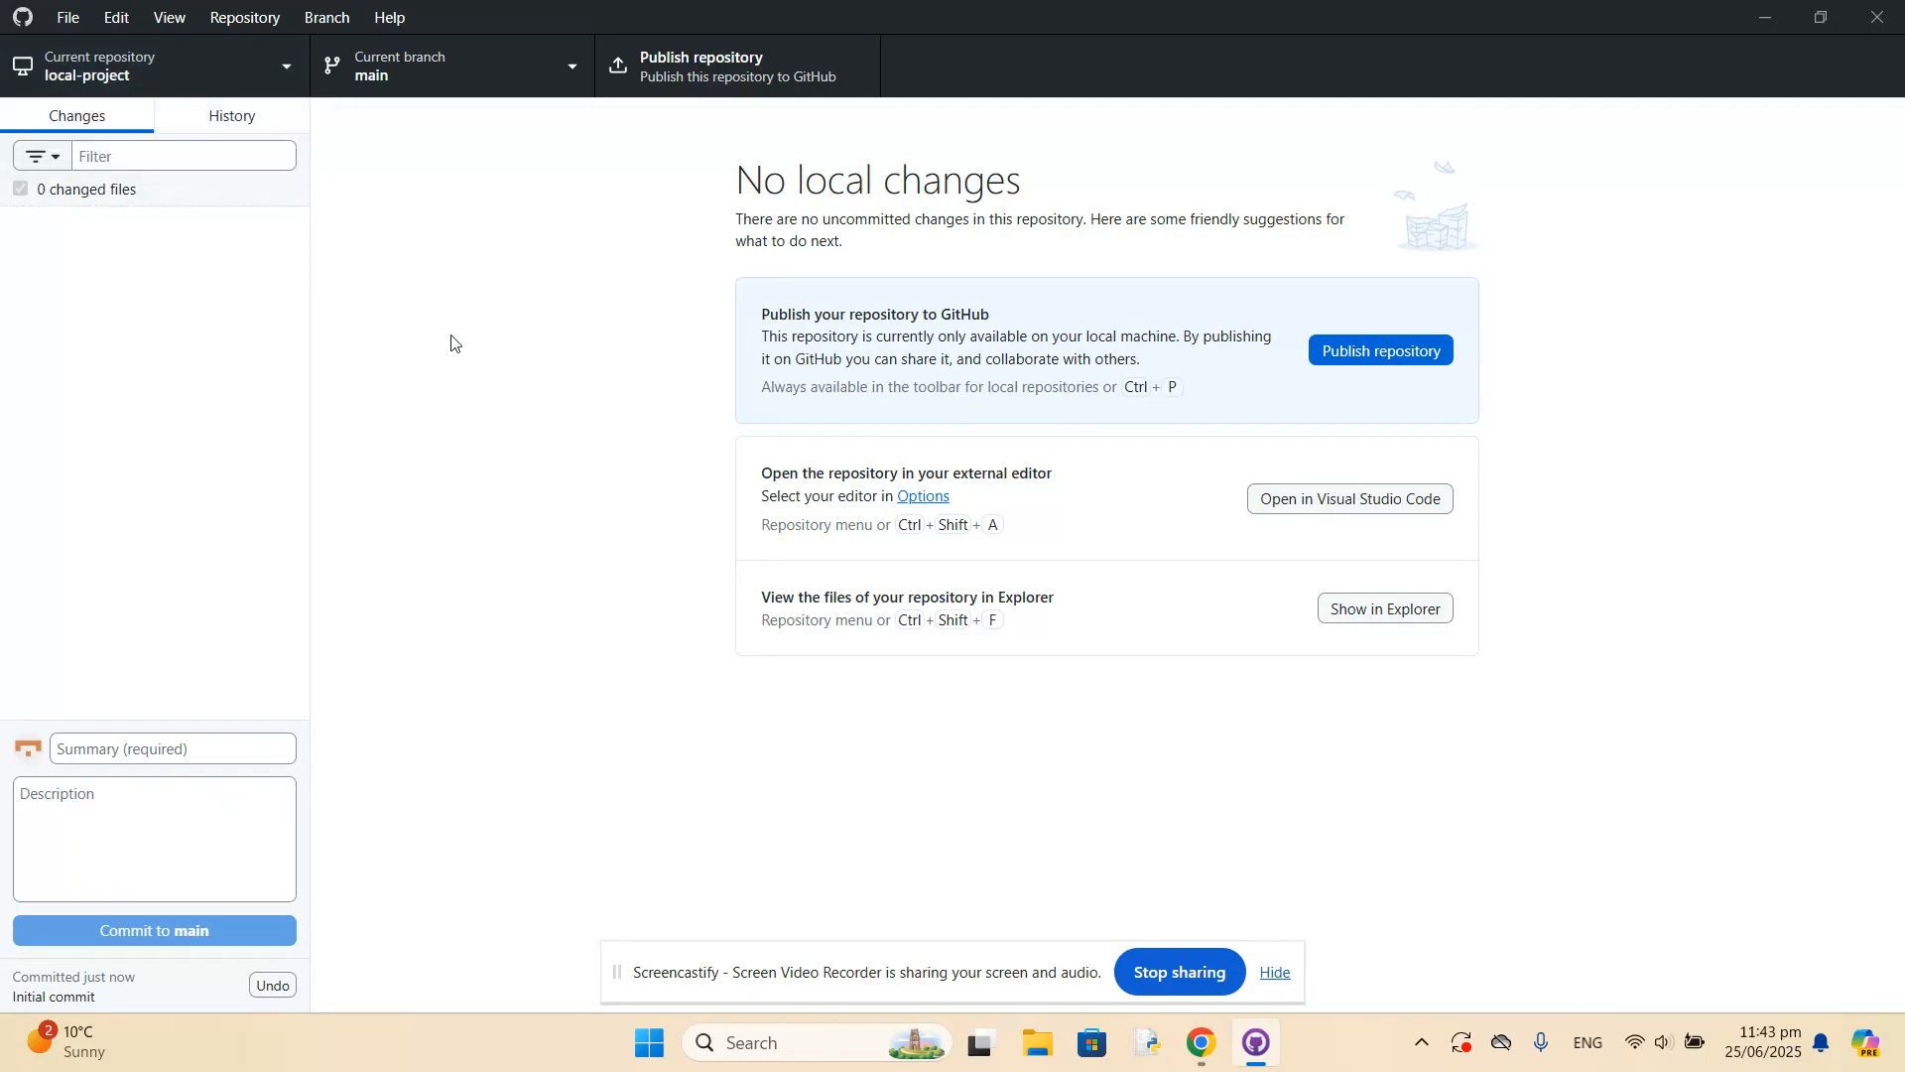
# Look inside the GitHub folder under Documents in File Explorer for the new repository, and close File Explorer.
pyautogui.press('super+e')
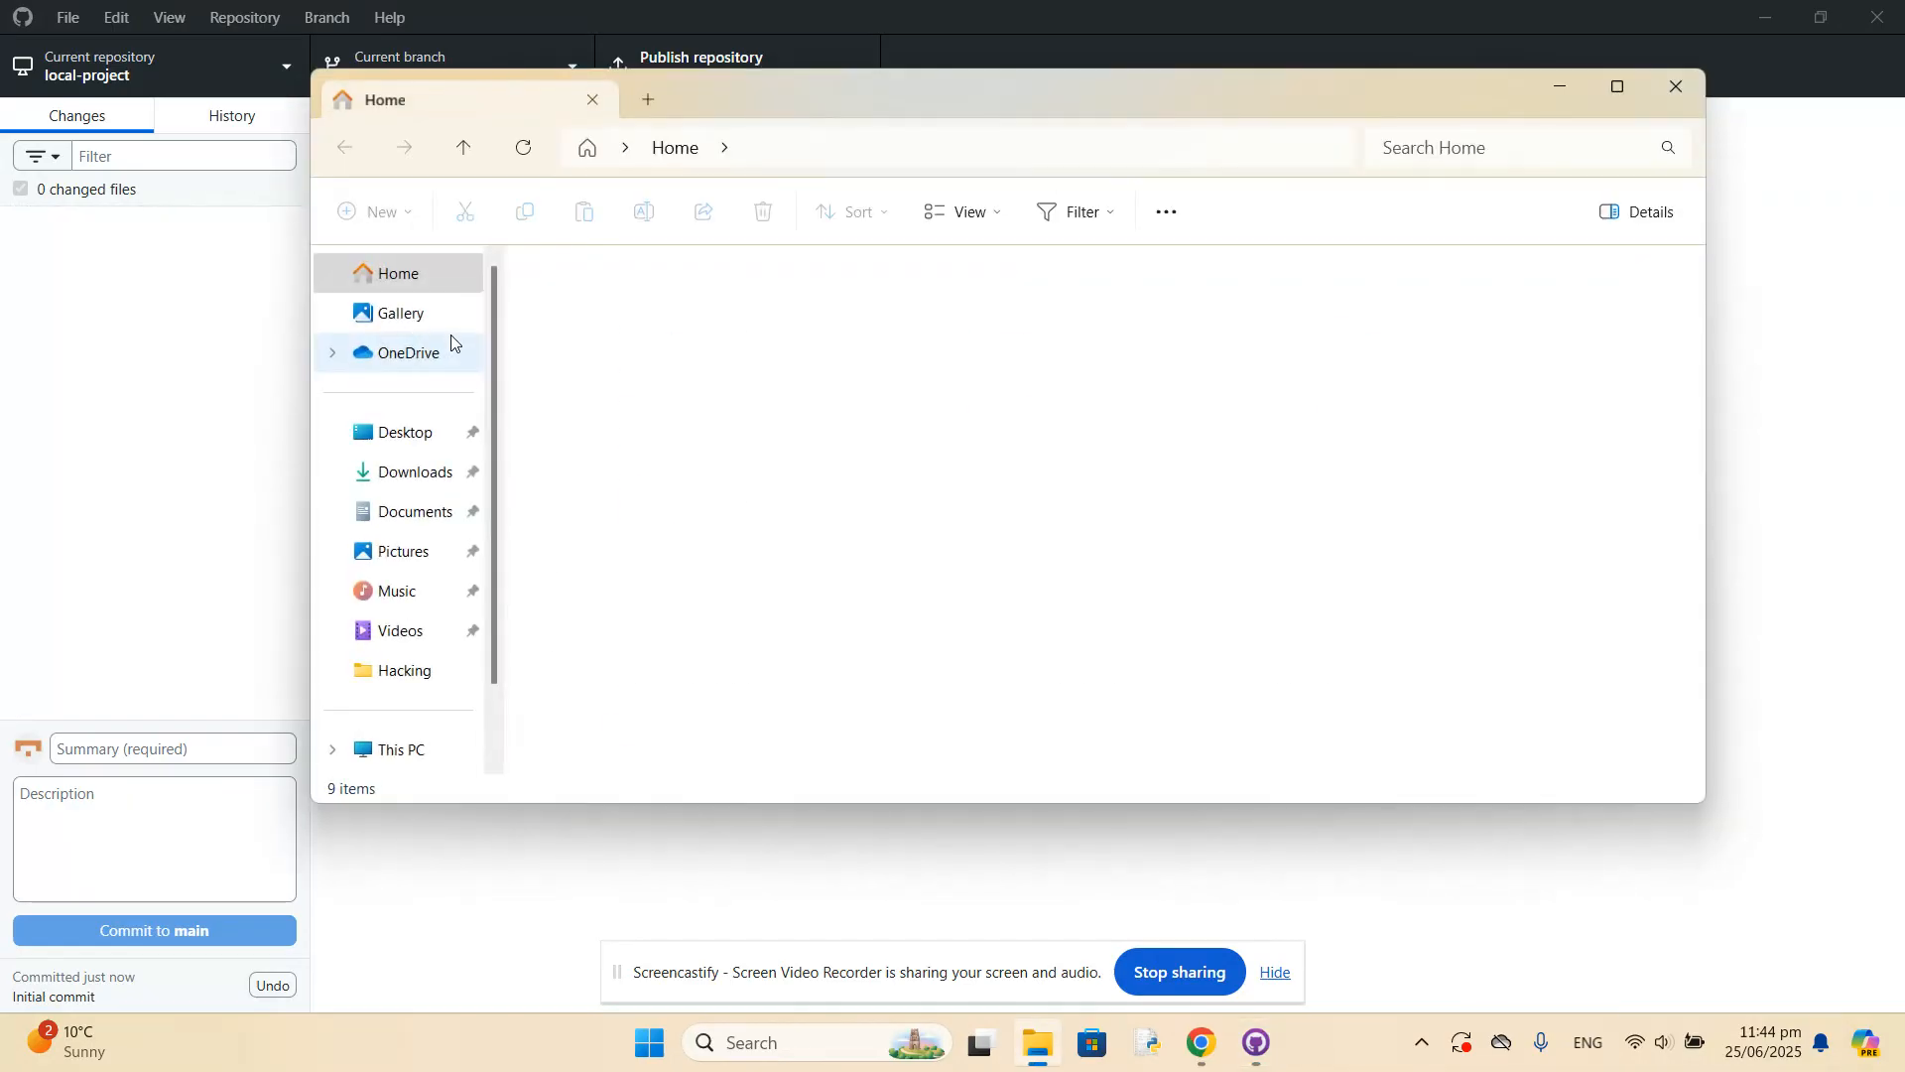
pyautogui.click(411, 516)
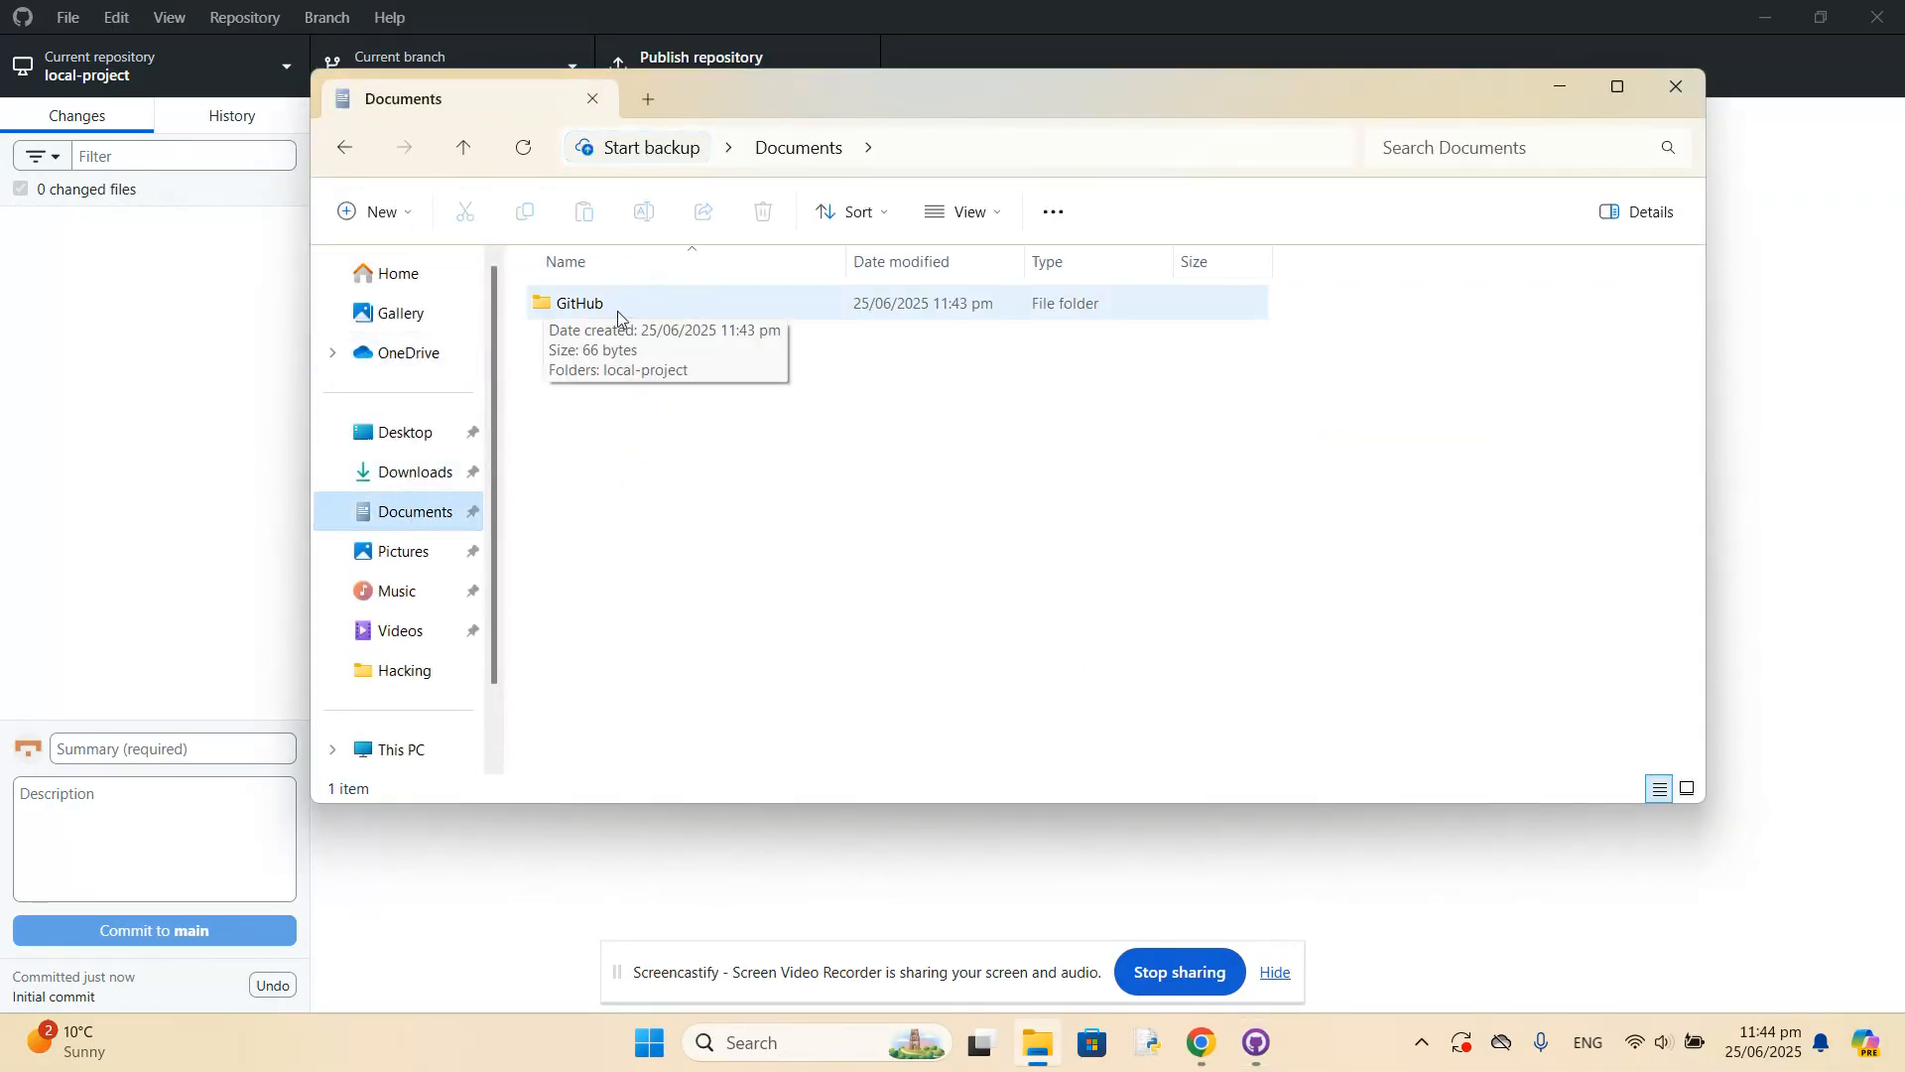
pyautogui.doubleClick(536, 306)
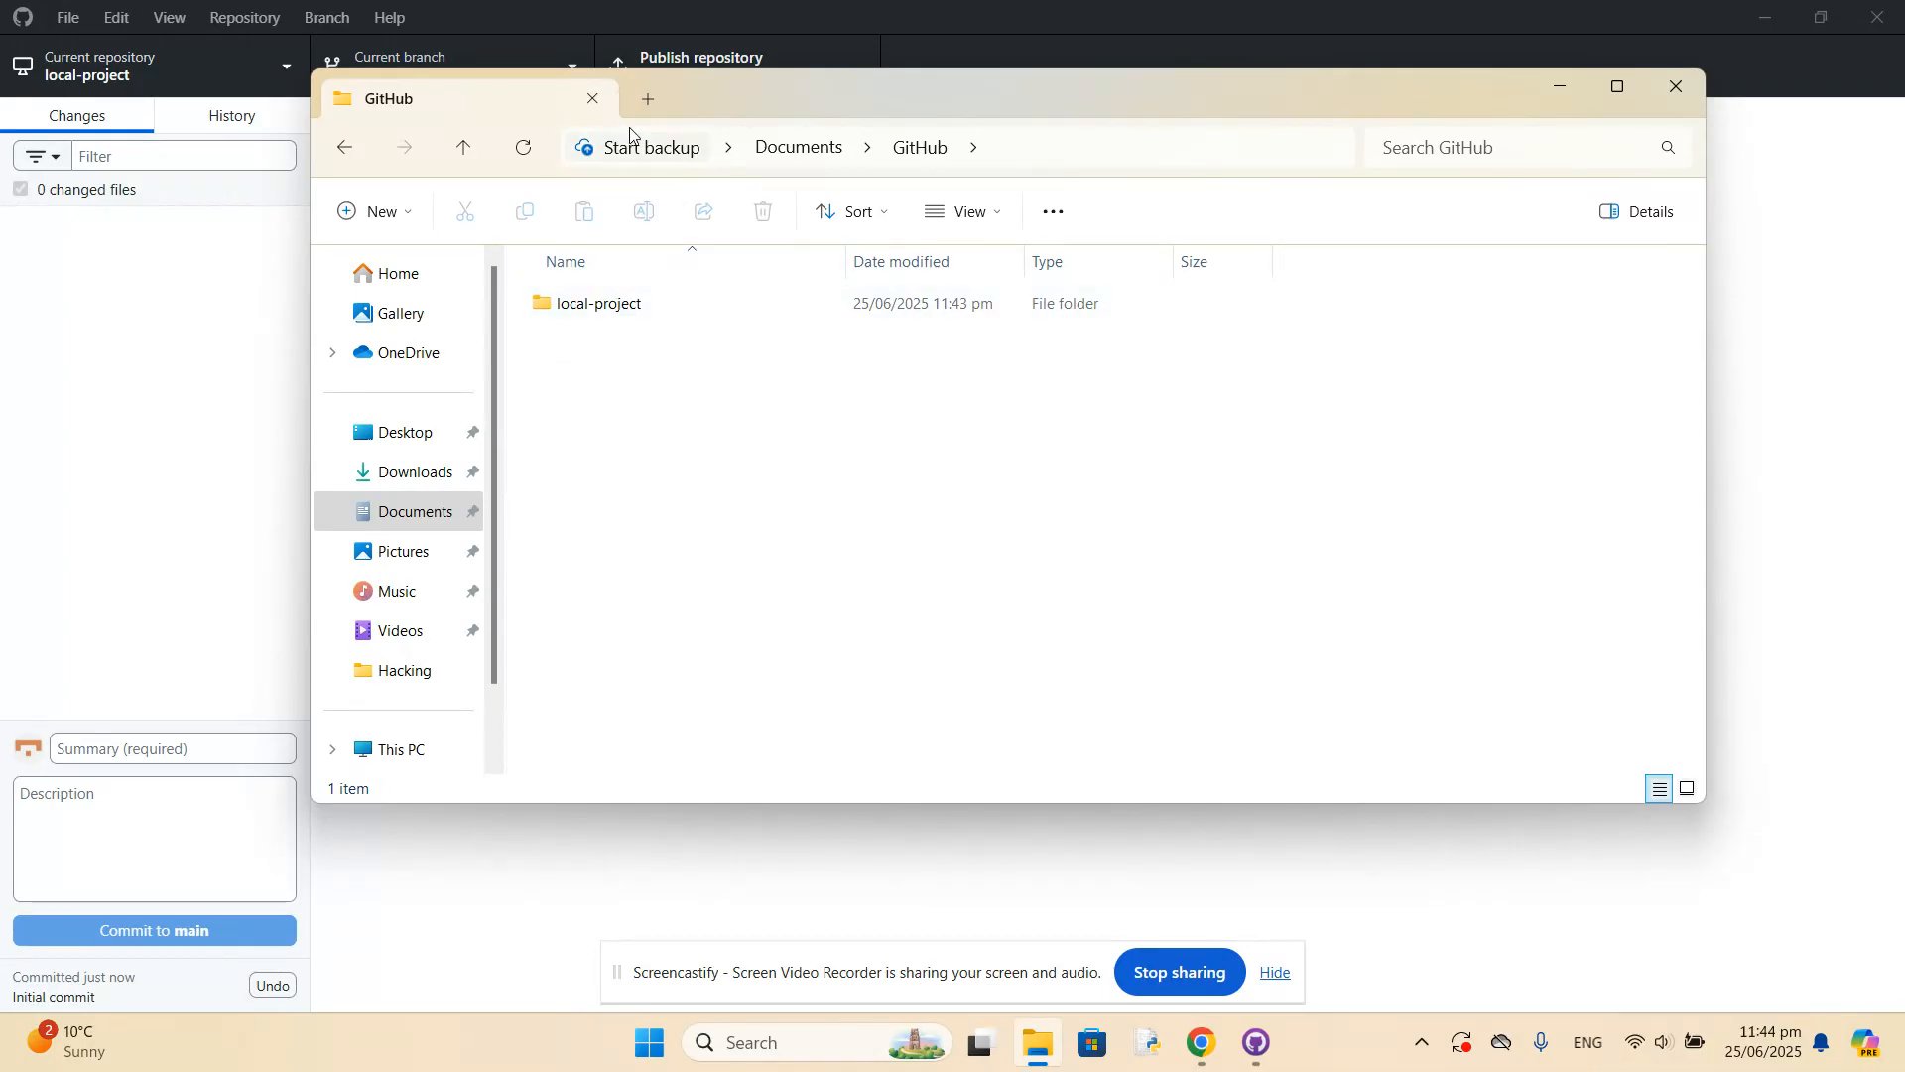
pyautogui.click(593, 98)
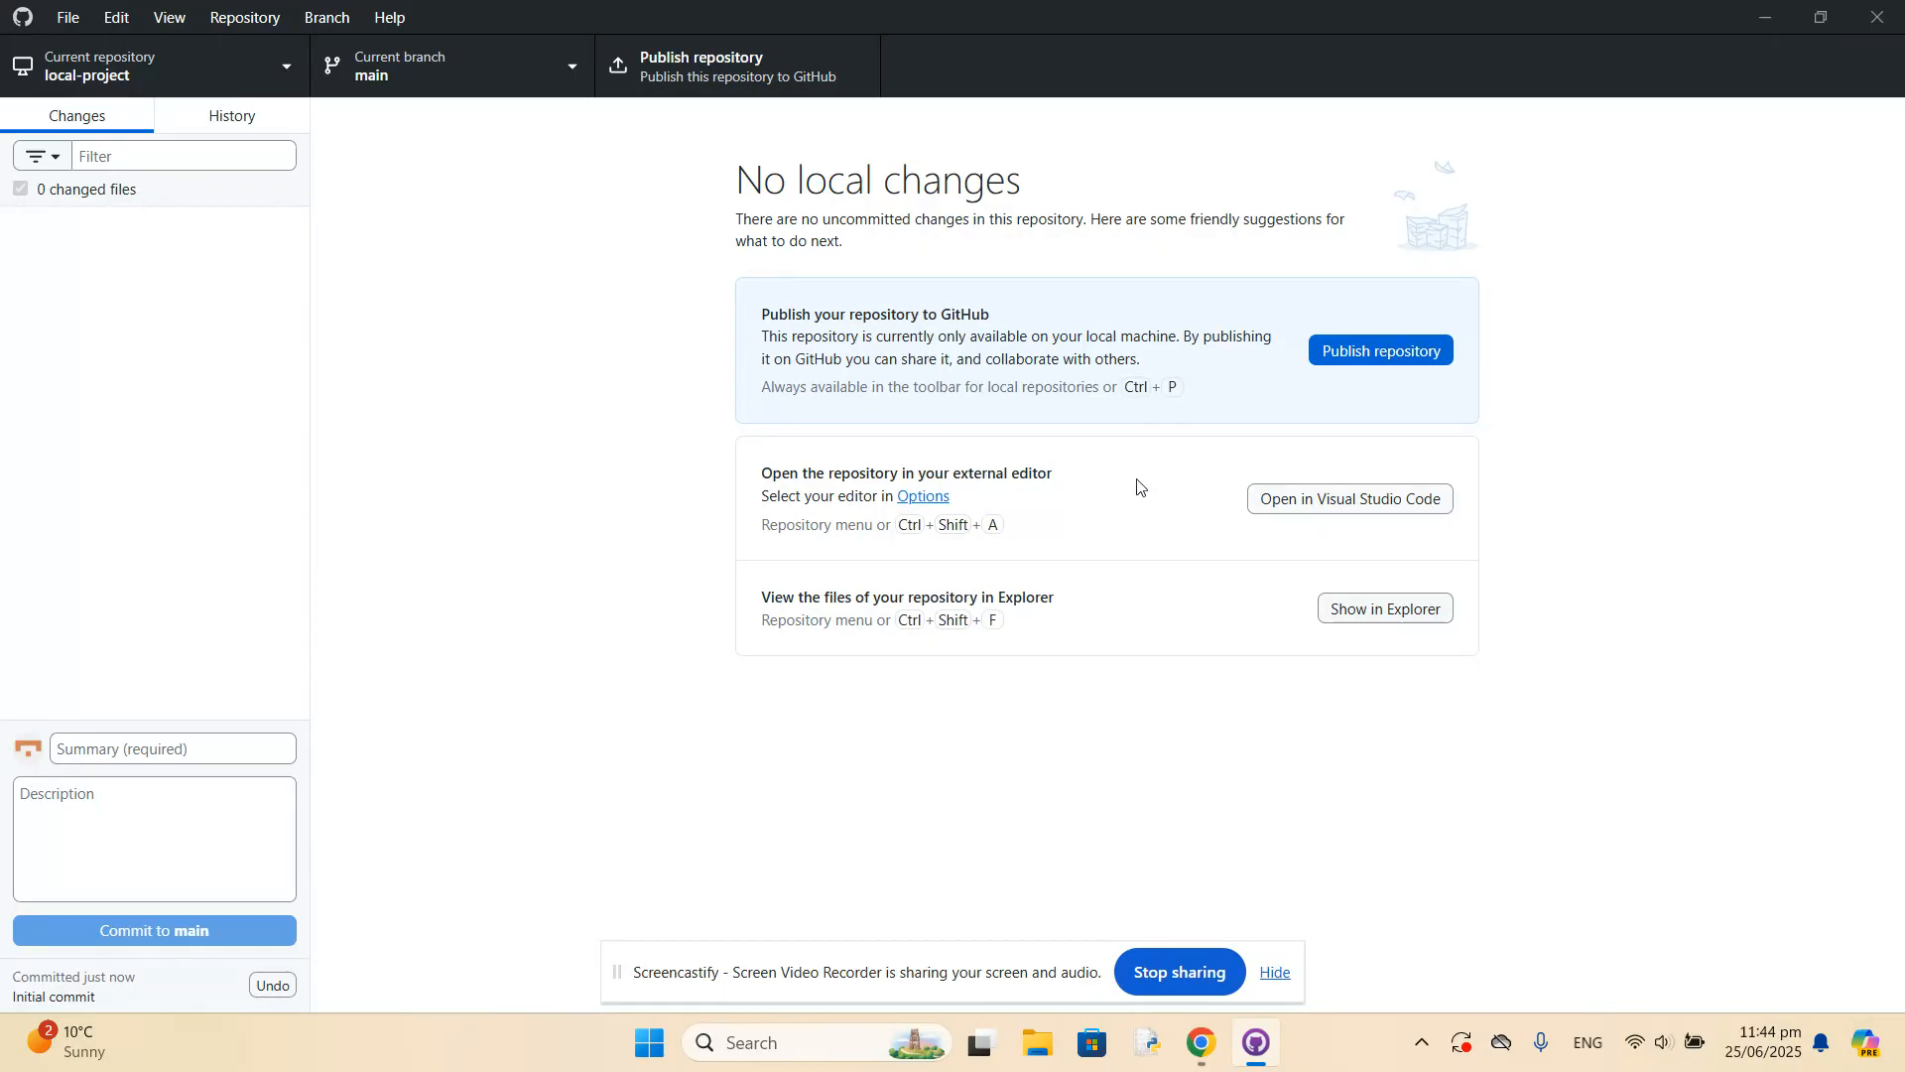
# Examine which external editors the GitHub Desktop options offer for opening the repository, and cancel without saving.
pyautogui.click(919, 499)
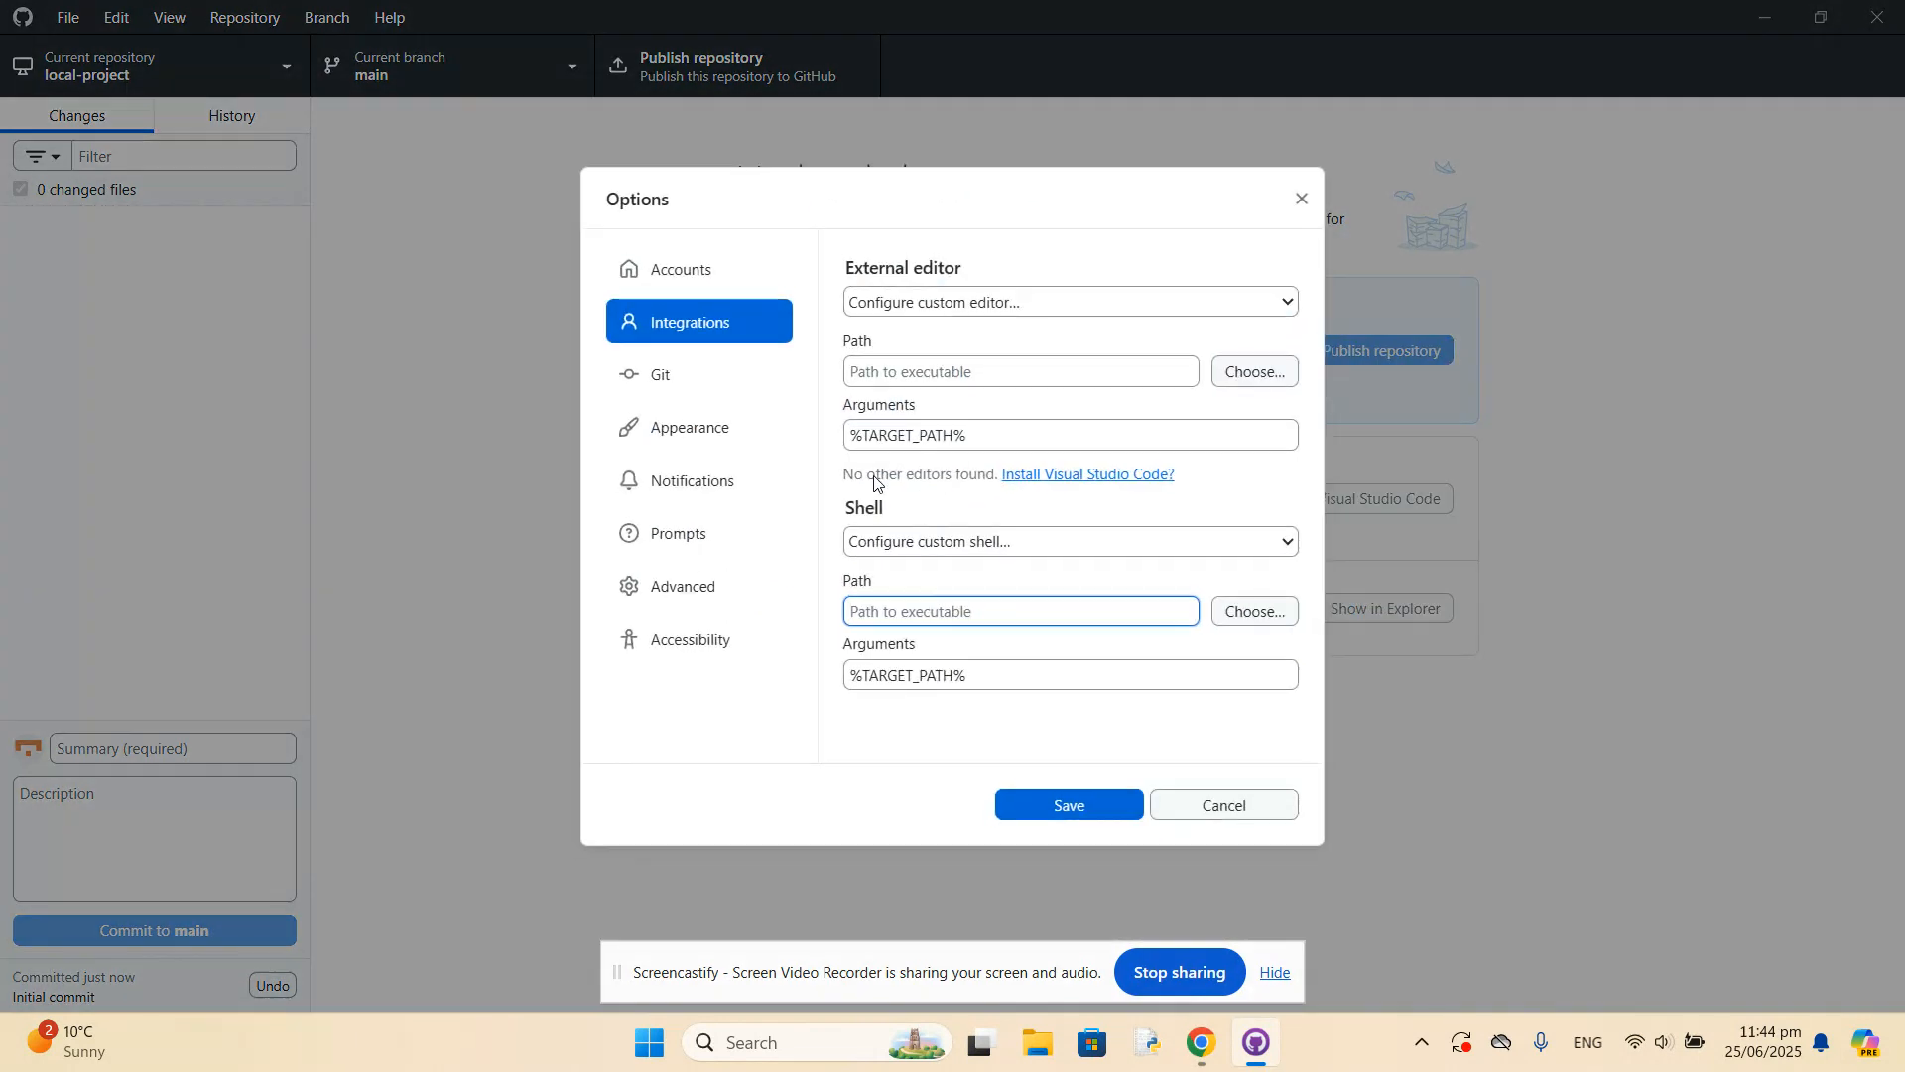
pyautogui.click(1287, 305)
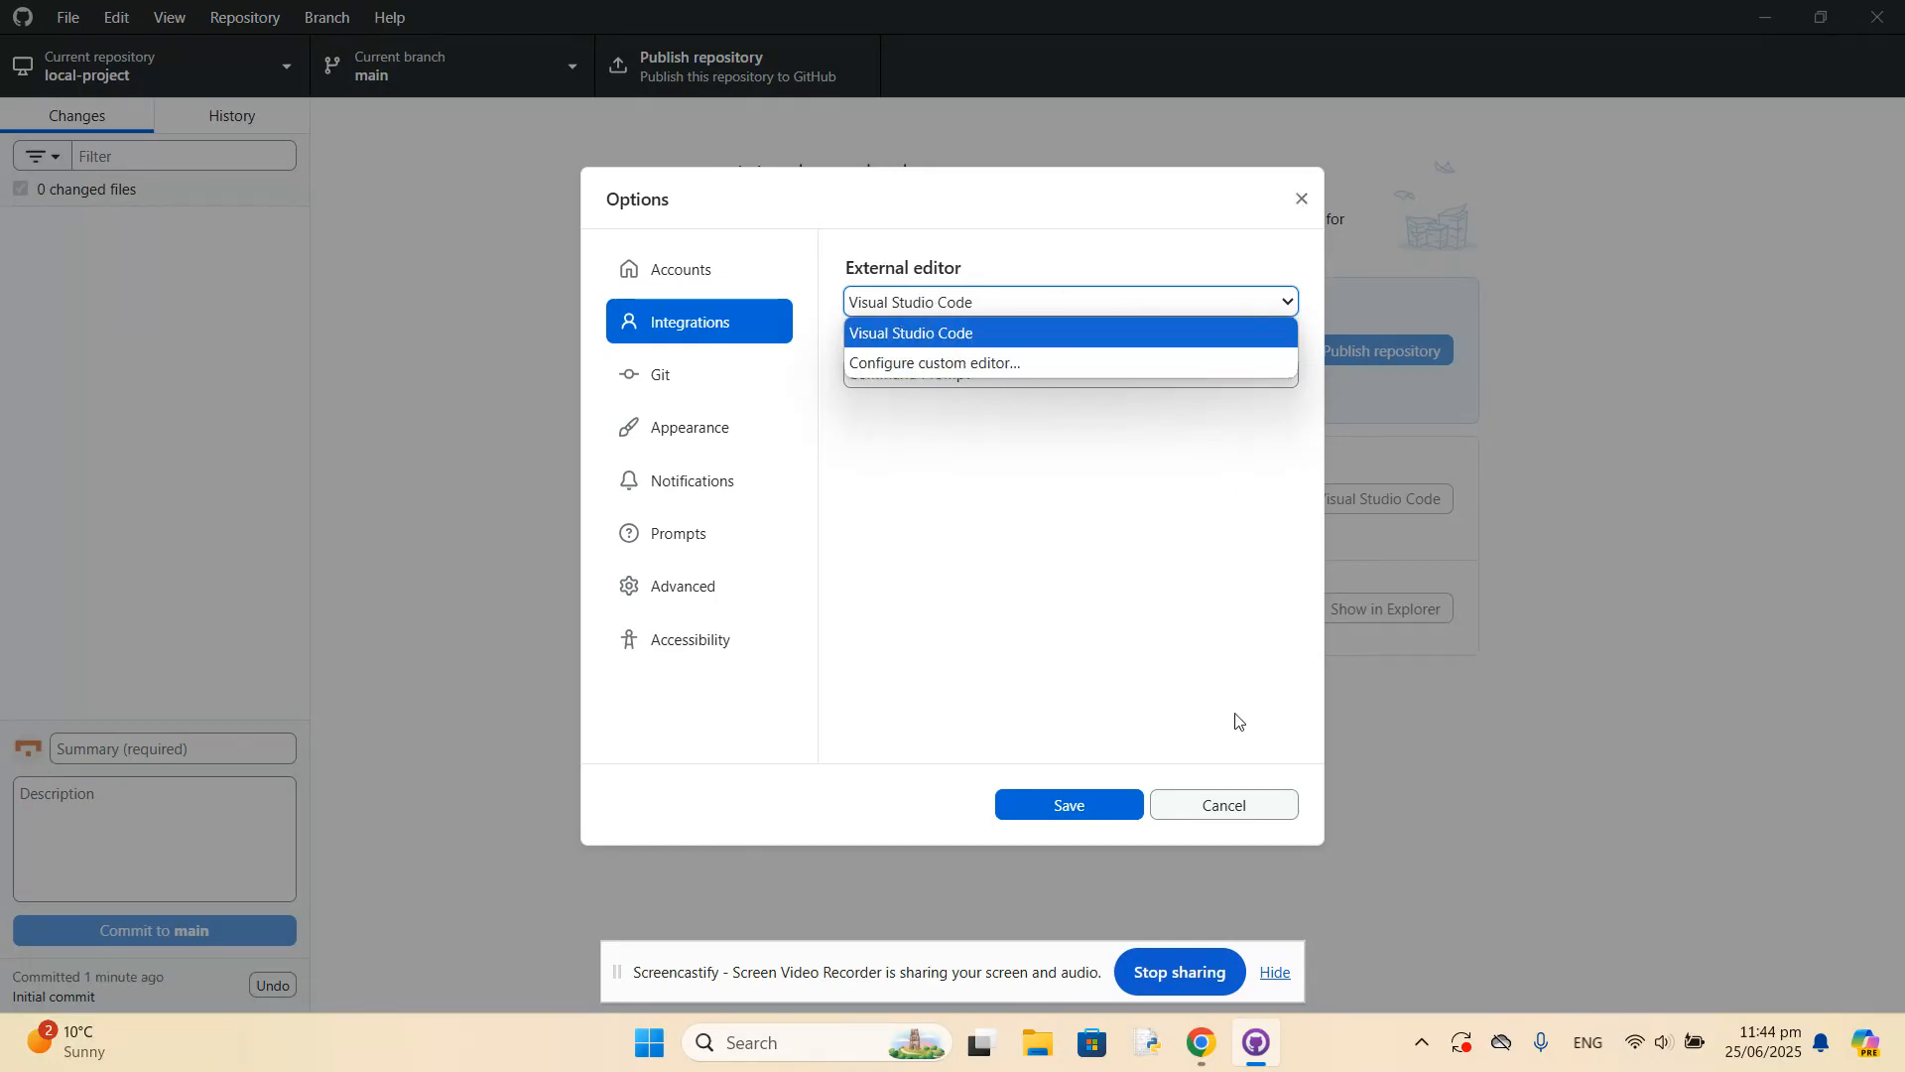
pyautogui.click(1236, 803)
pyautogui.click(1236, 804)
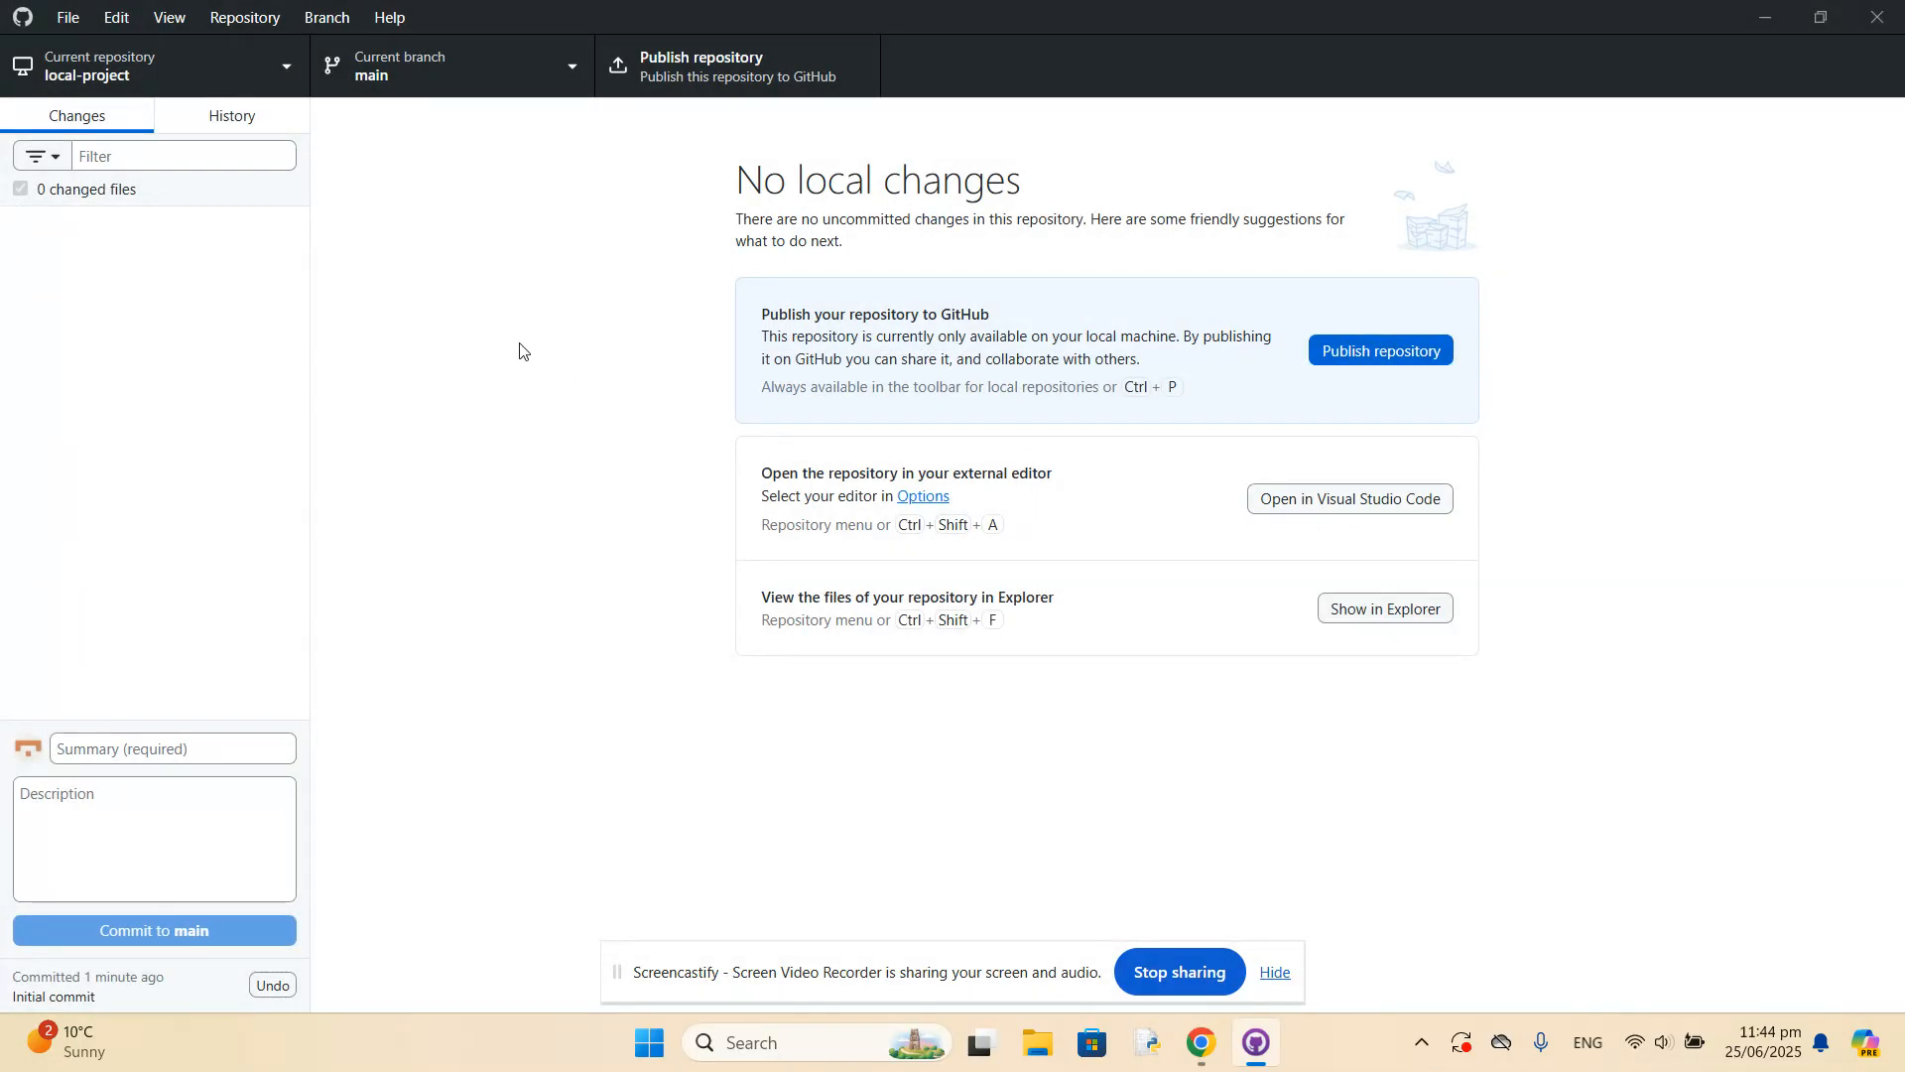
# Review the Integrations, Accounts and Git options without saving, and minimise GitHub Desktop to return to the browser.
pyautogui.click(75, 22)
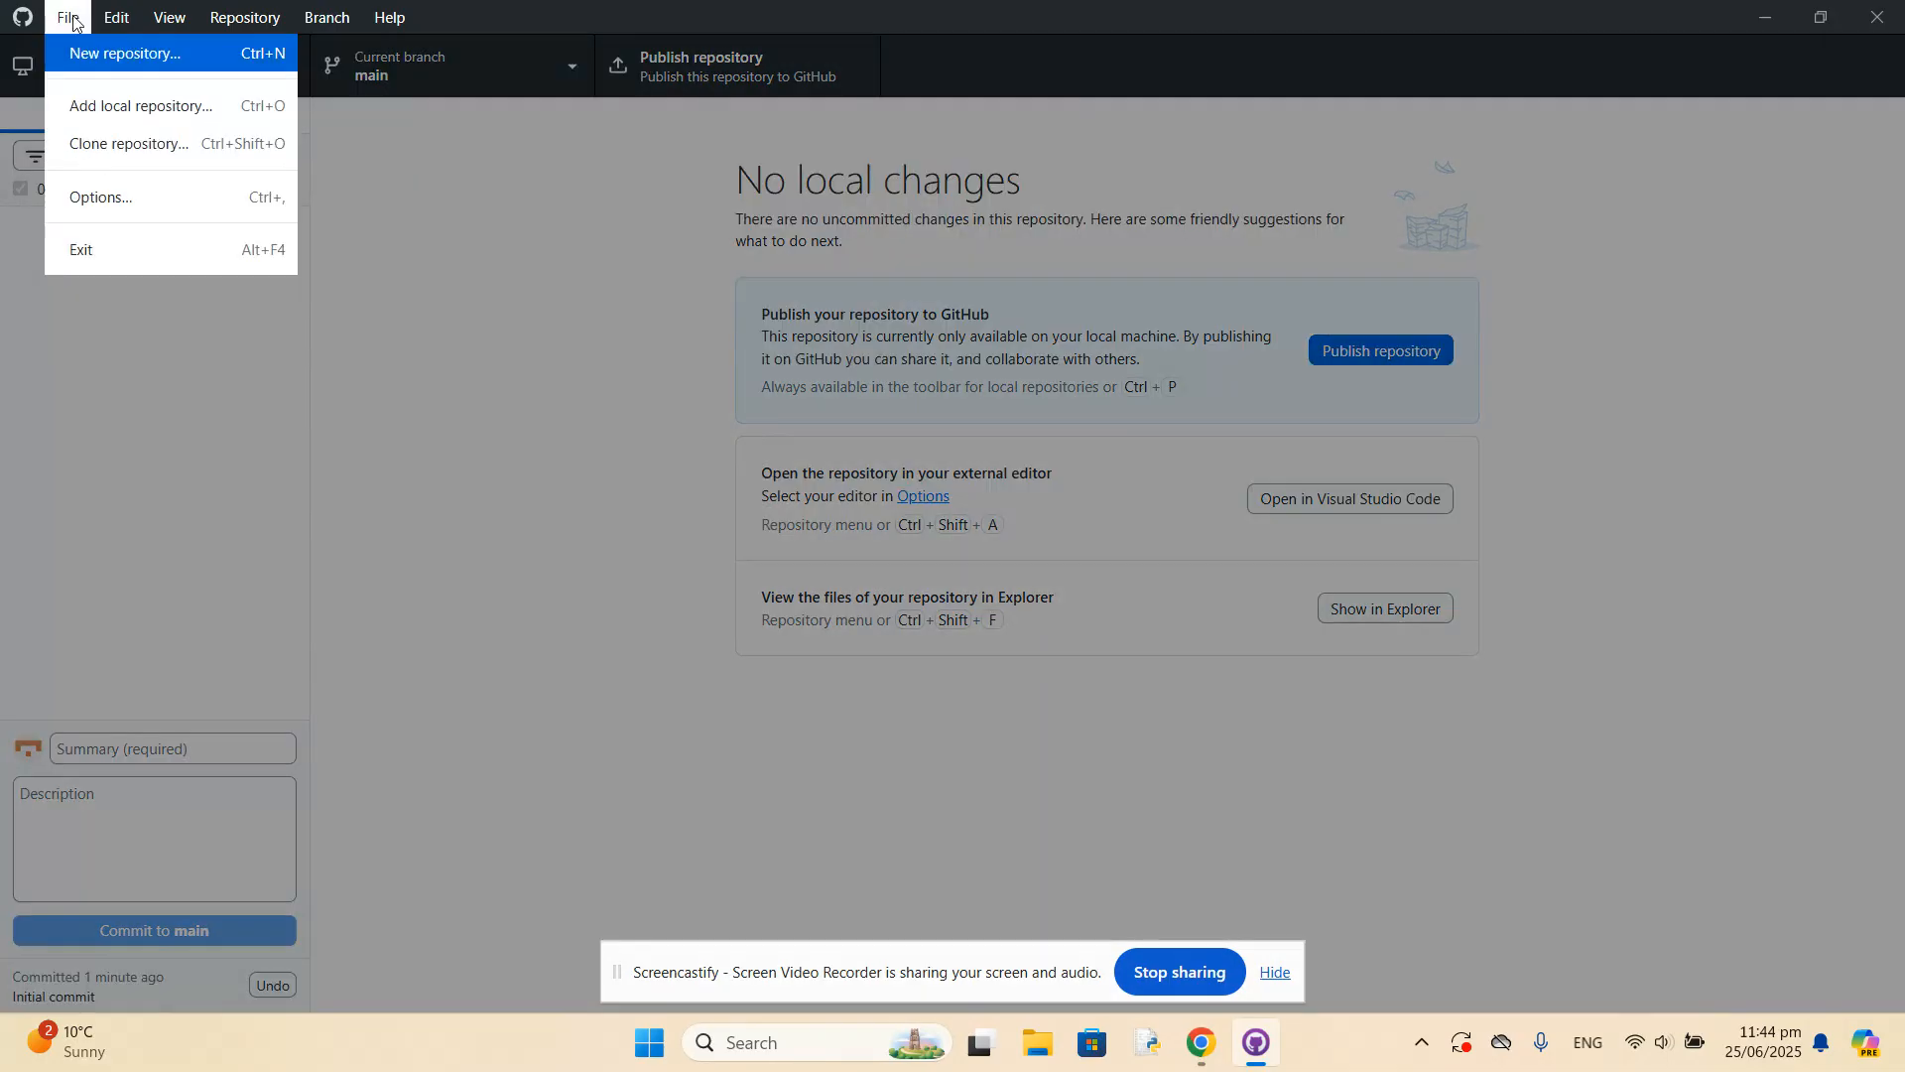
pyautogui.click(111, 194)
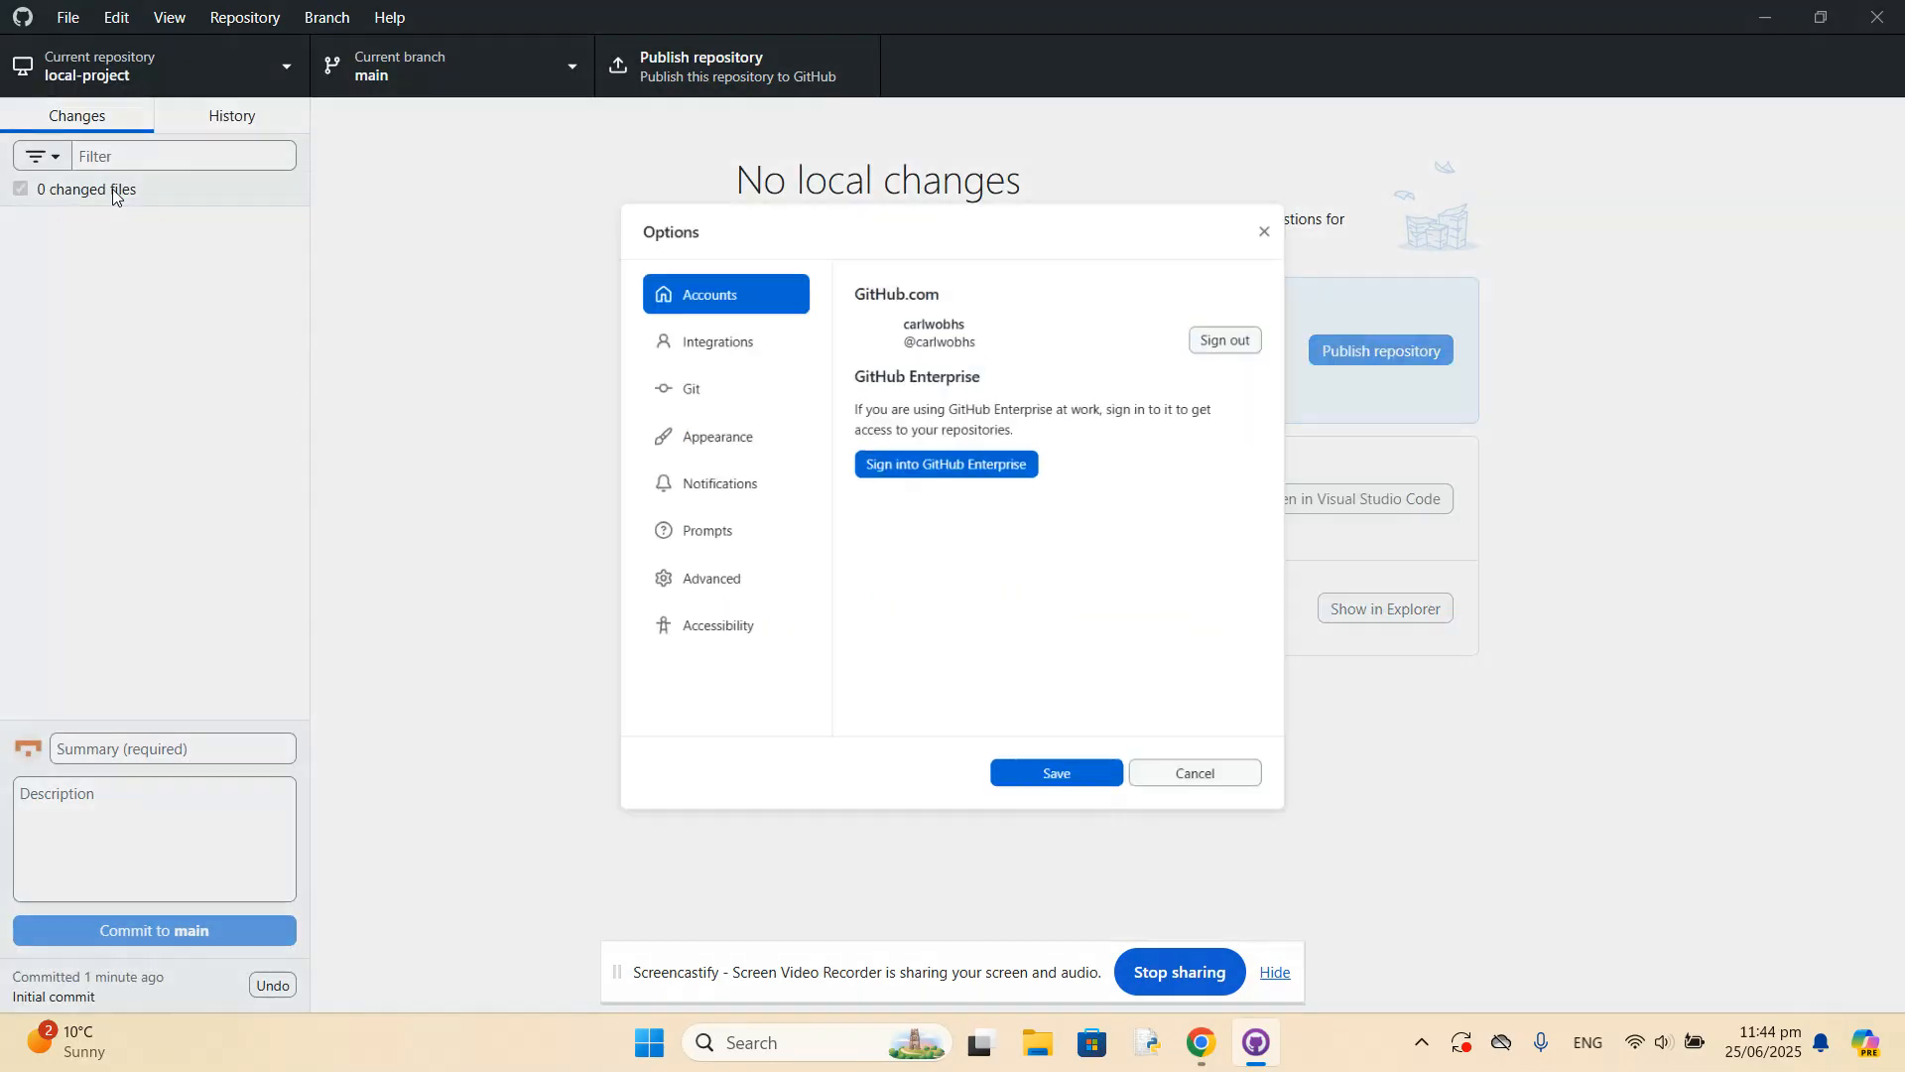
pyautogui.click(694, 329)
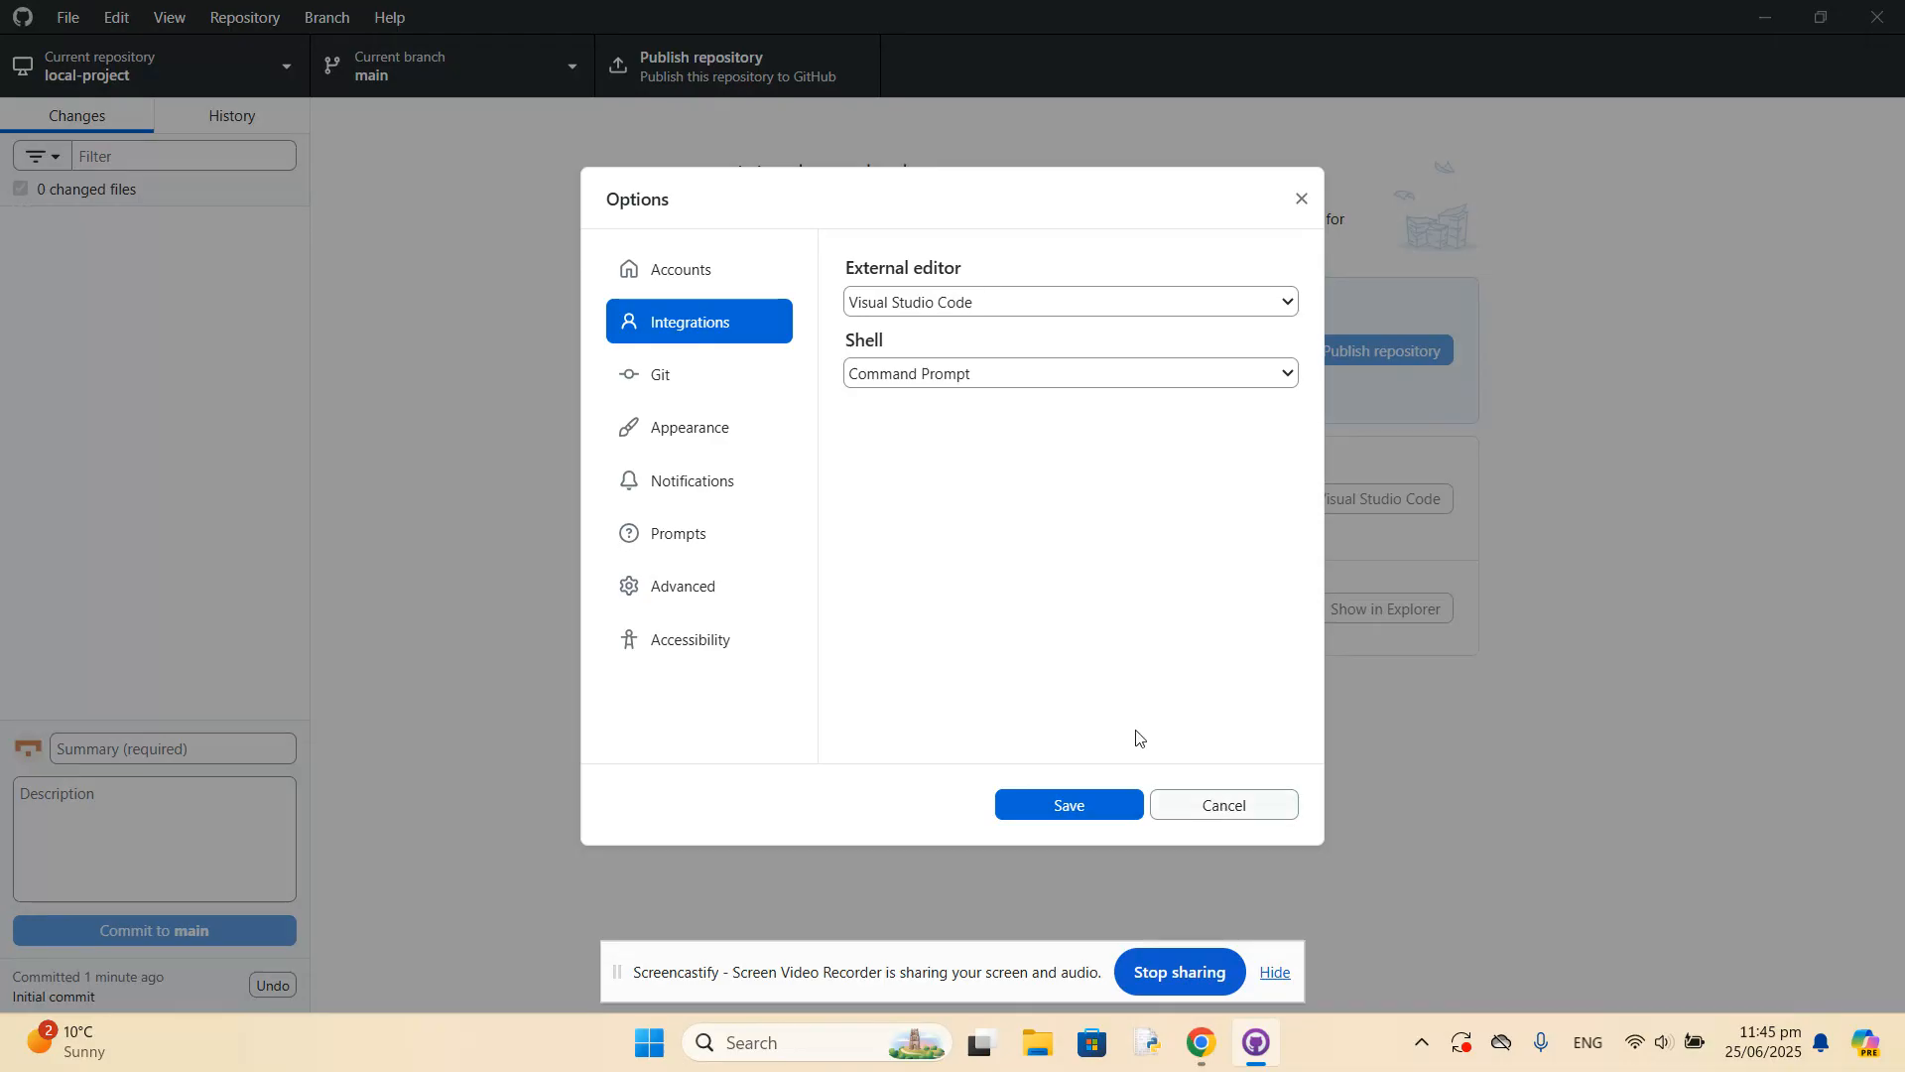
pyautogui.click(671, 280)
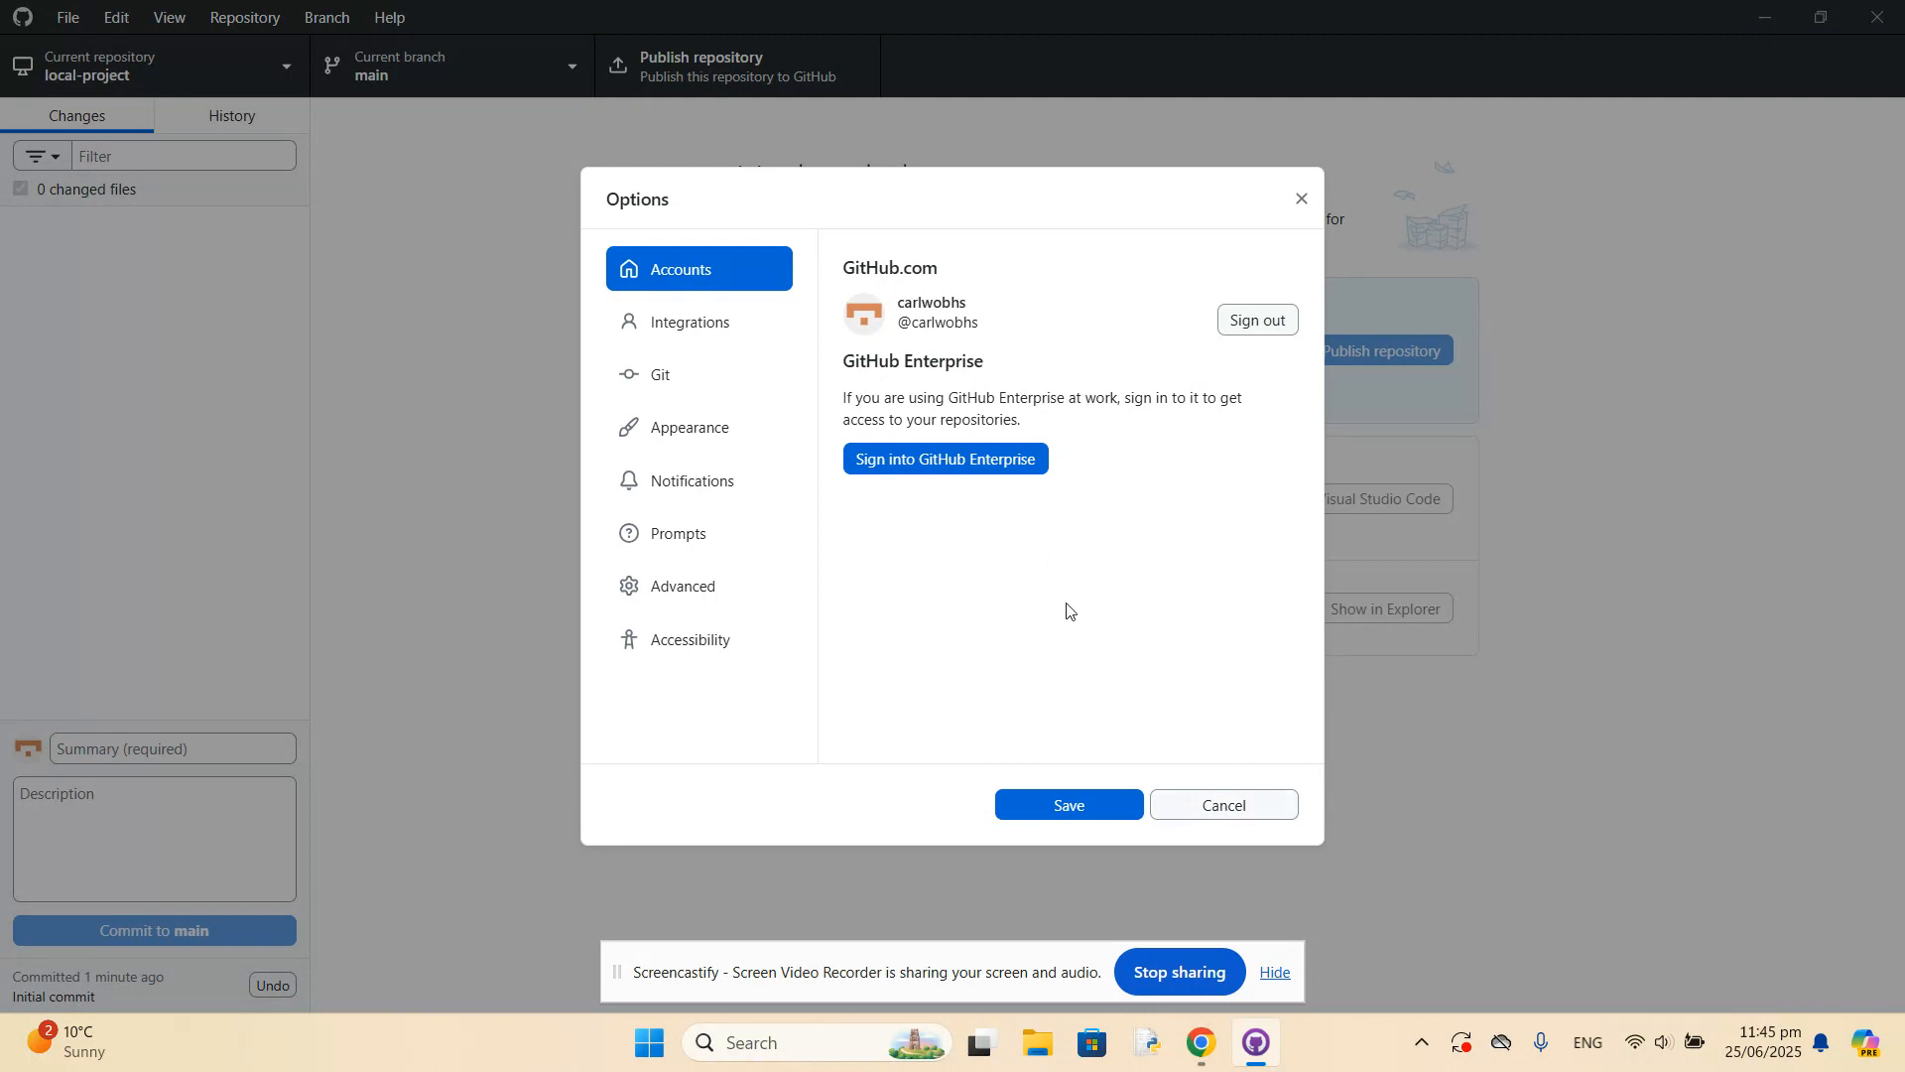
pyautogui.click(653, 383)
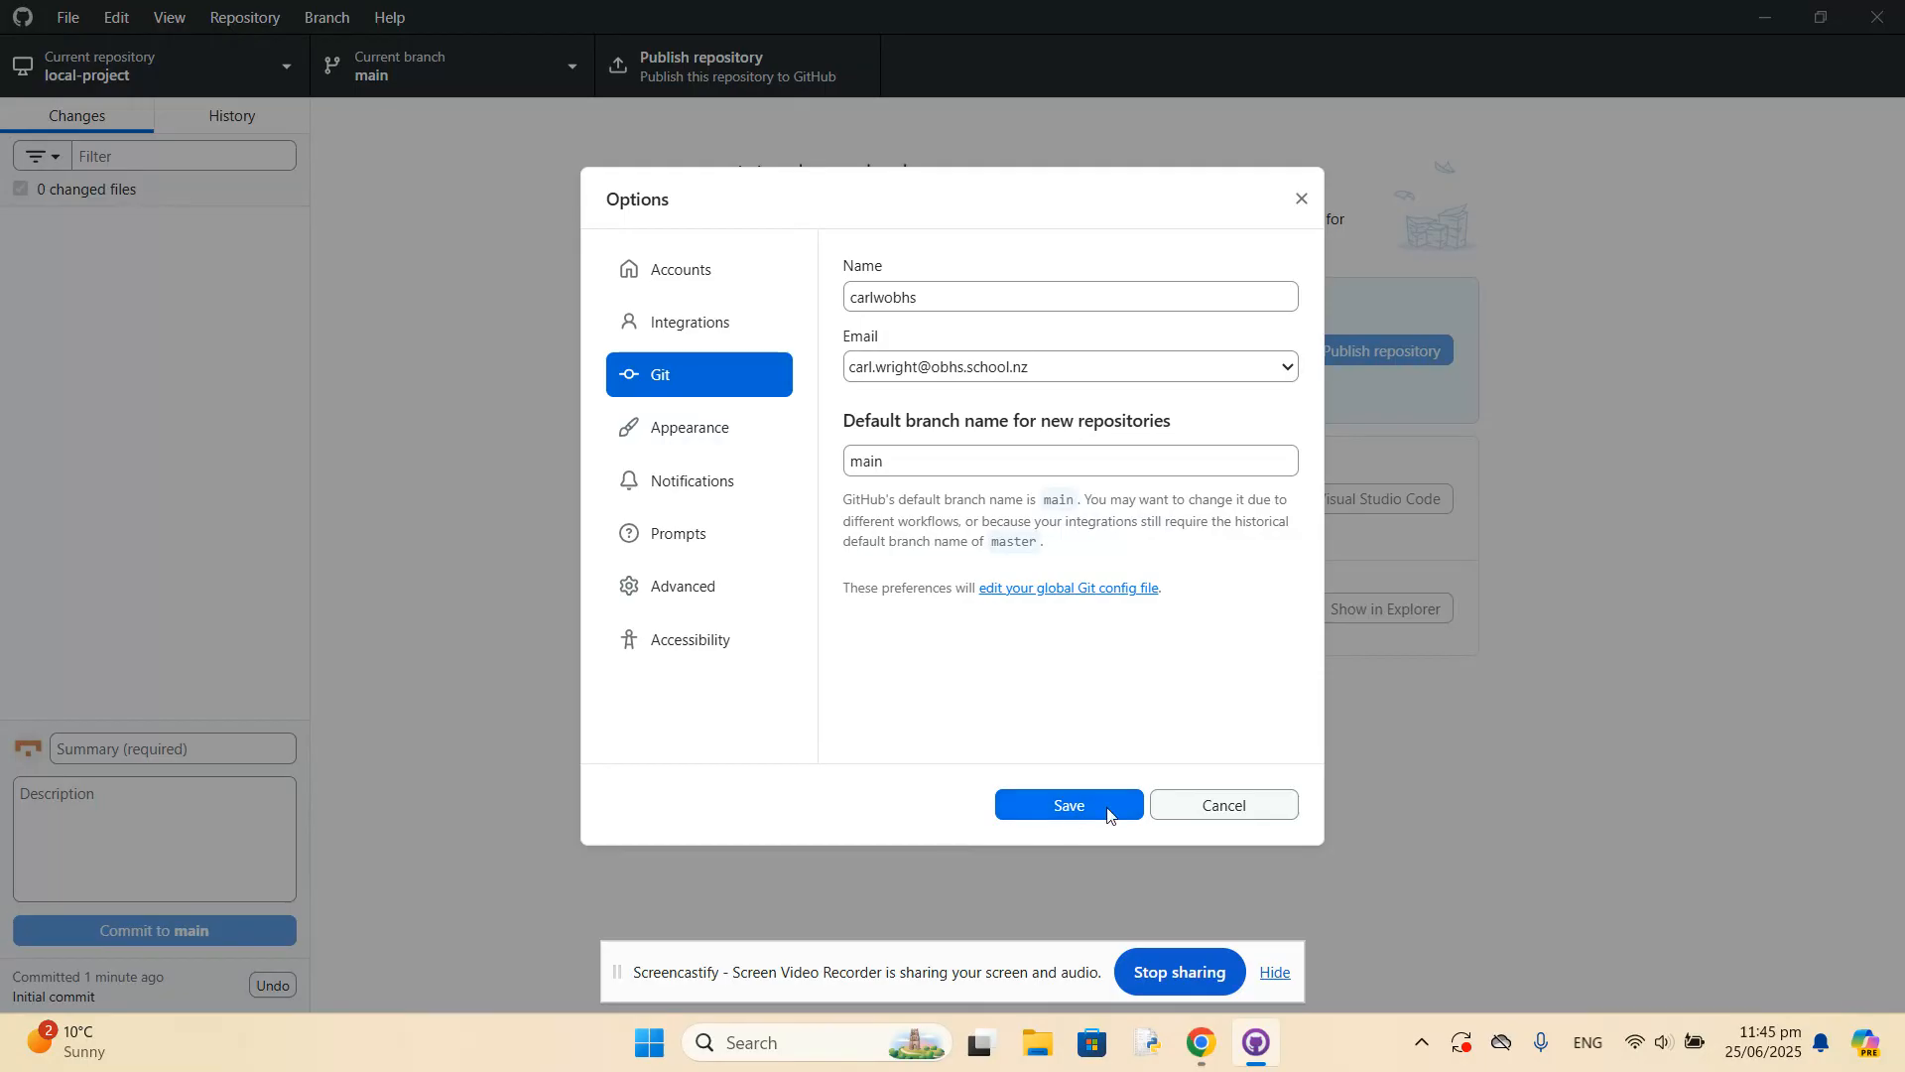
pyautogui.click(1210, 811)
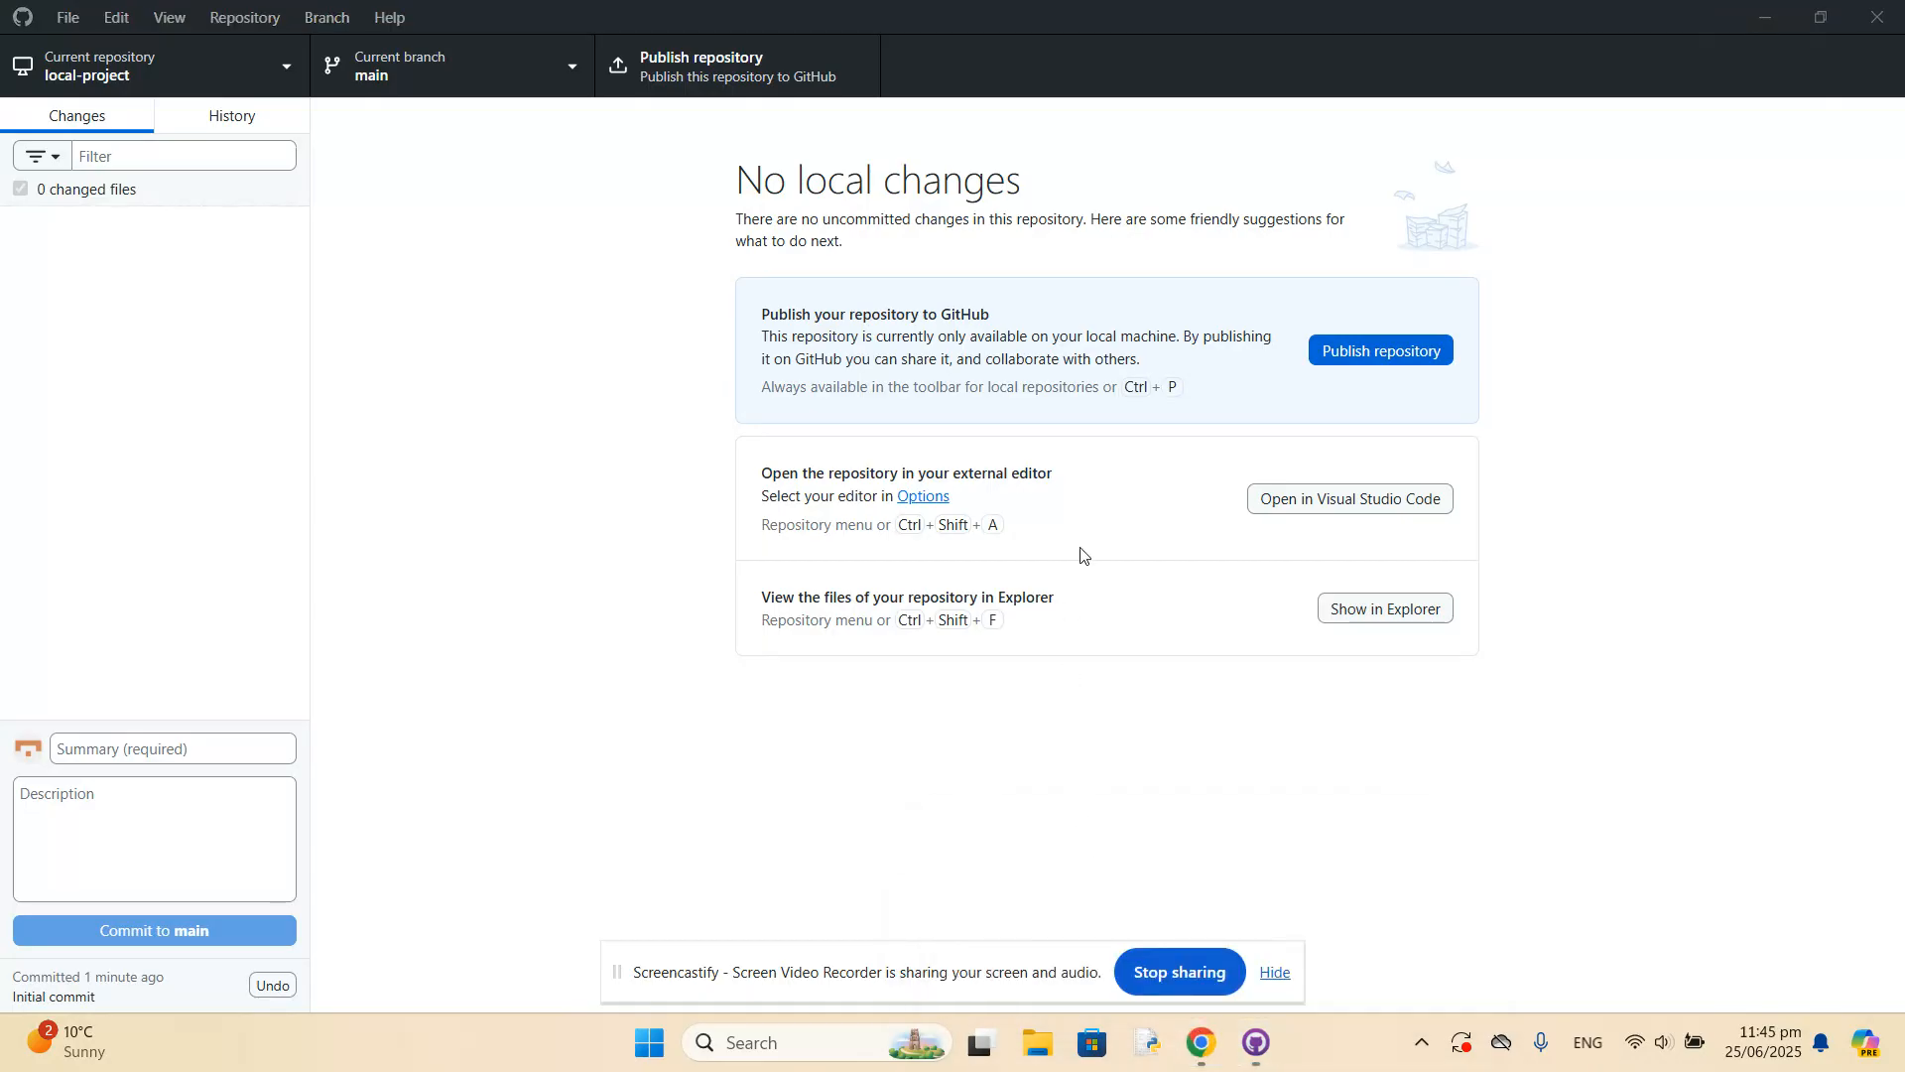
pyautogui.click(1763, 22)
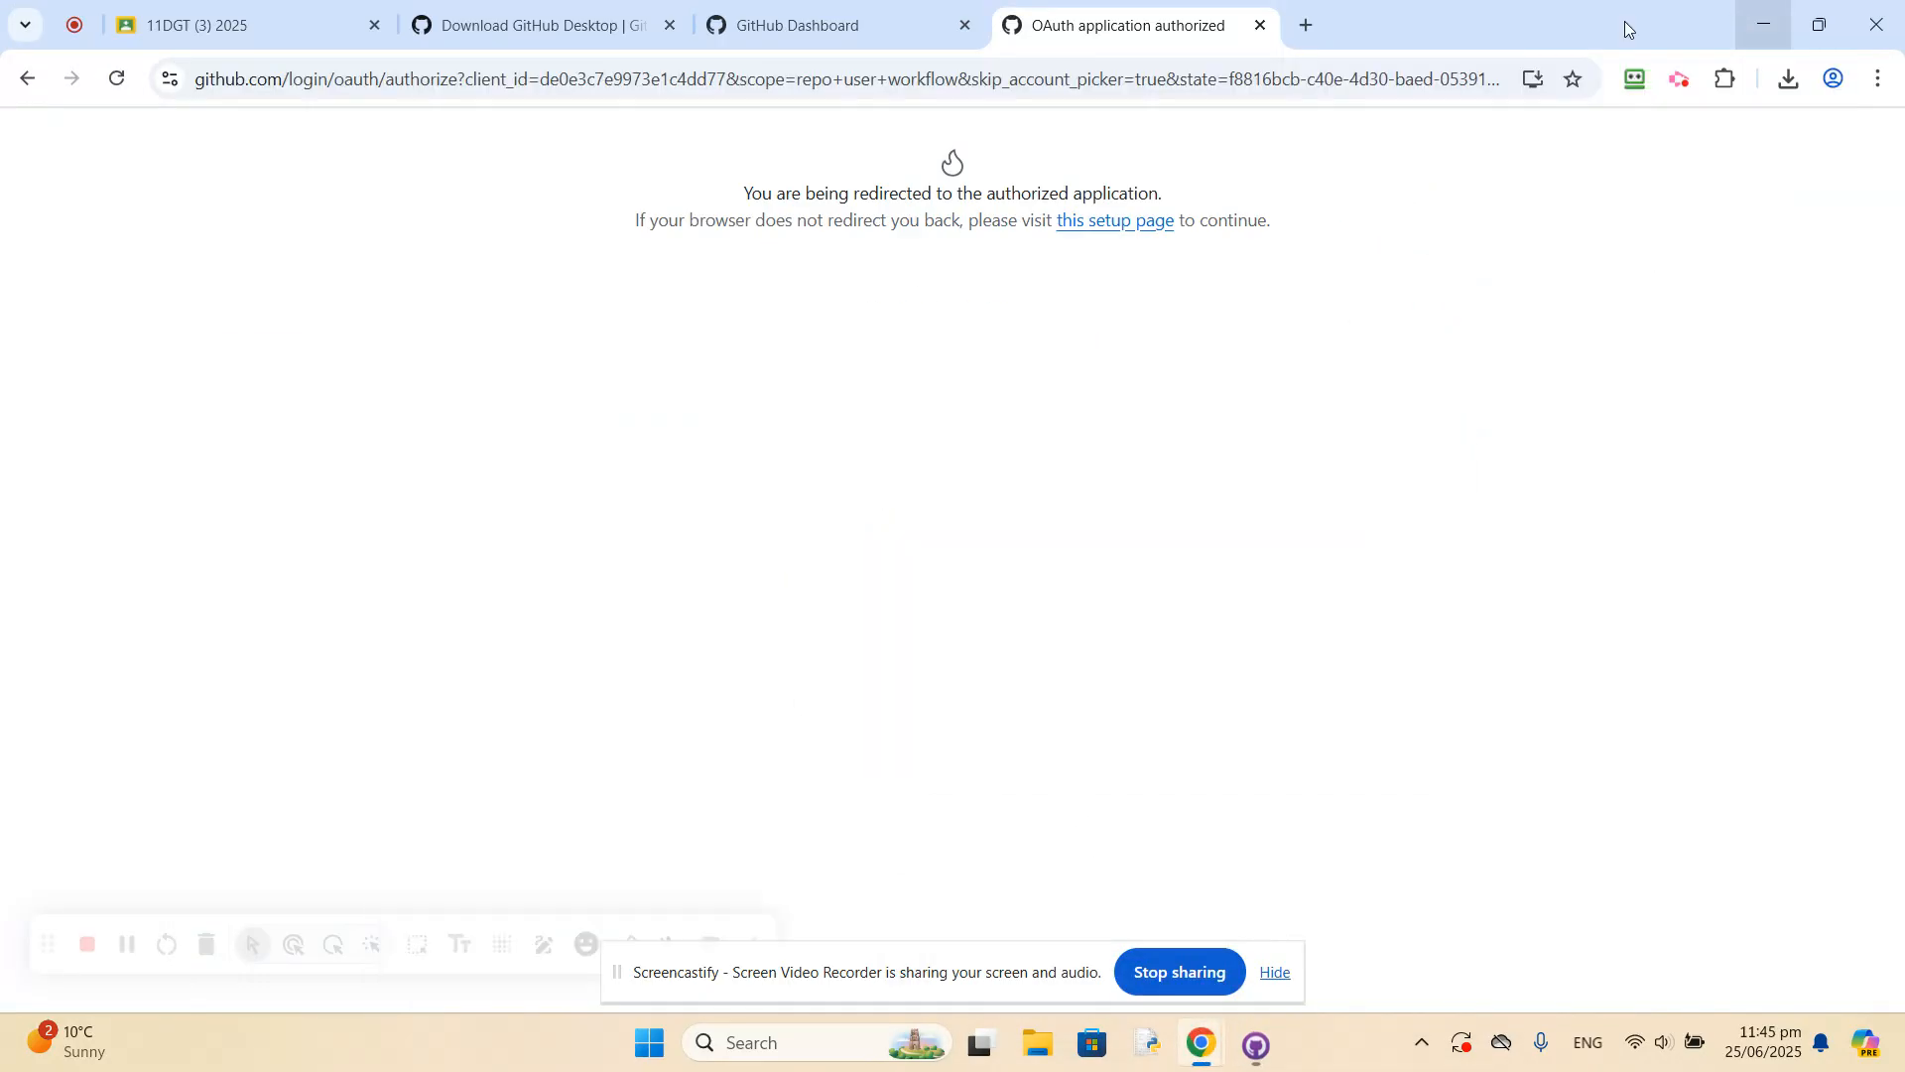
# Close the finished authorization tab, refresh the GitHub dashboard to check its repository list, and minimise the browser.
pyautogui.click(1257, 22)
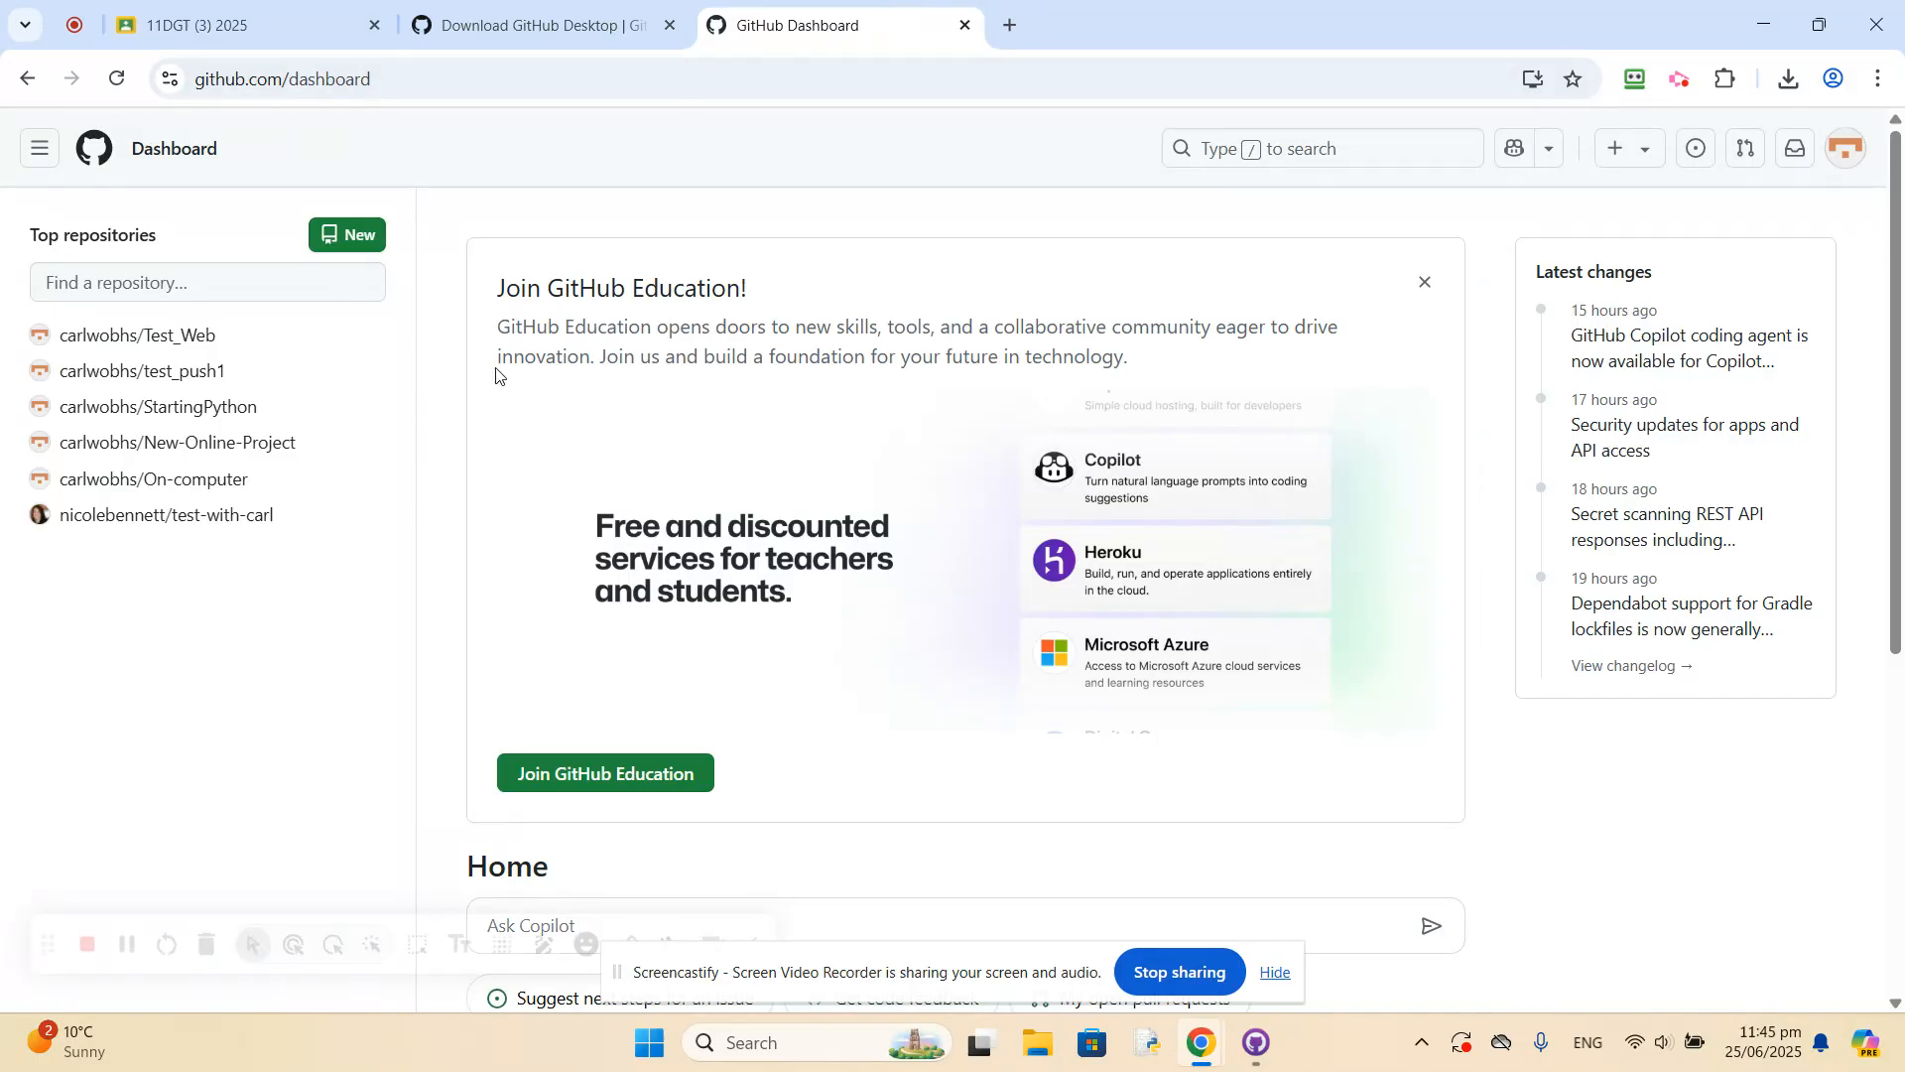
pyautogui.click(115, 80)
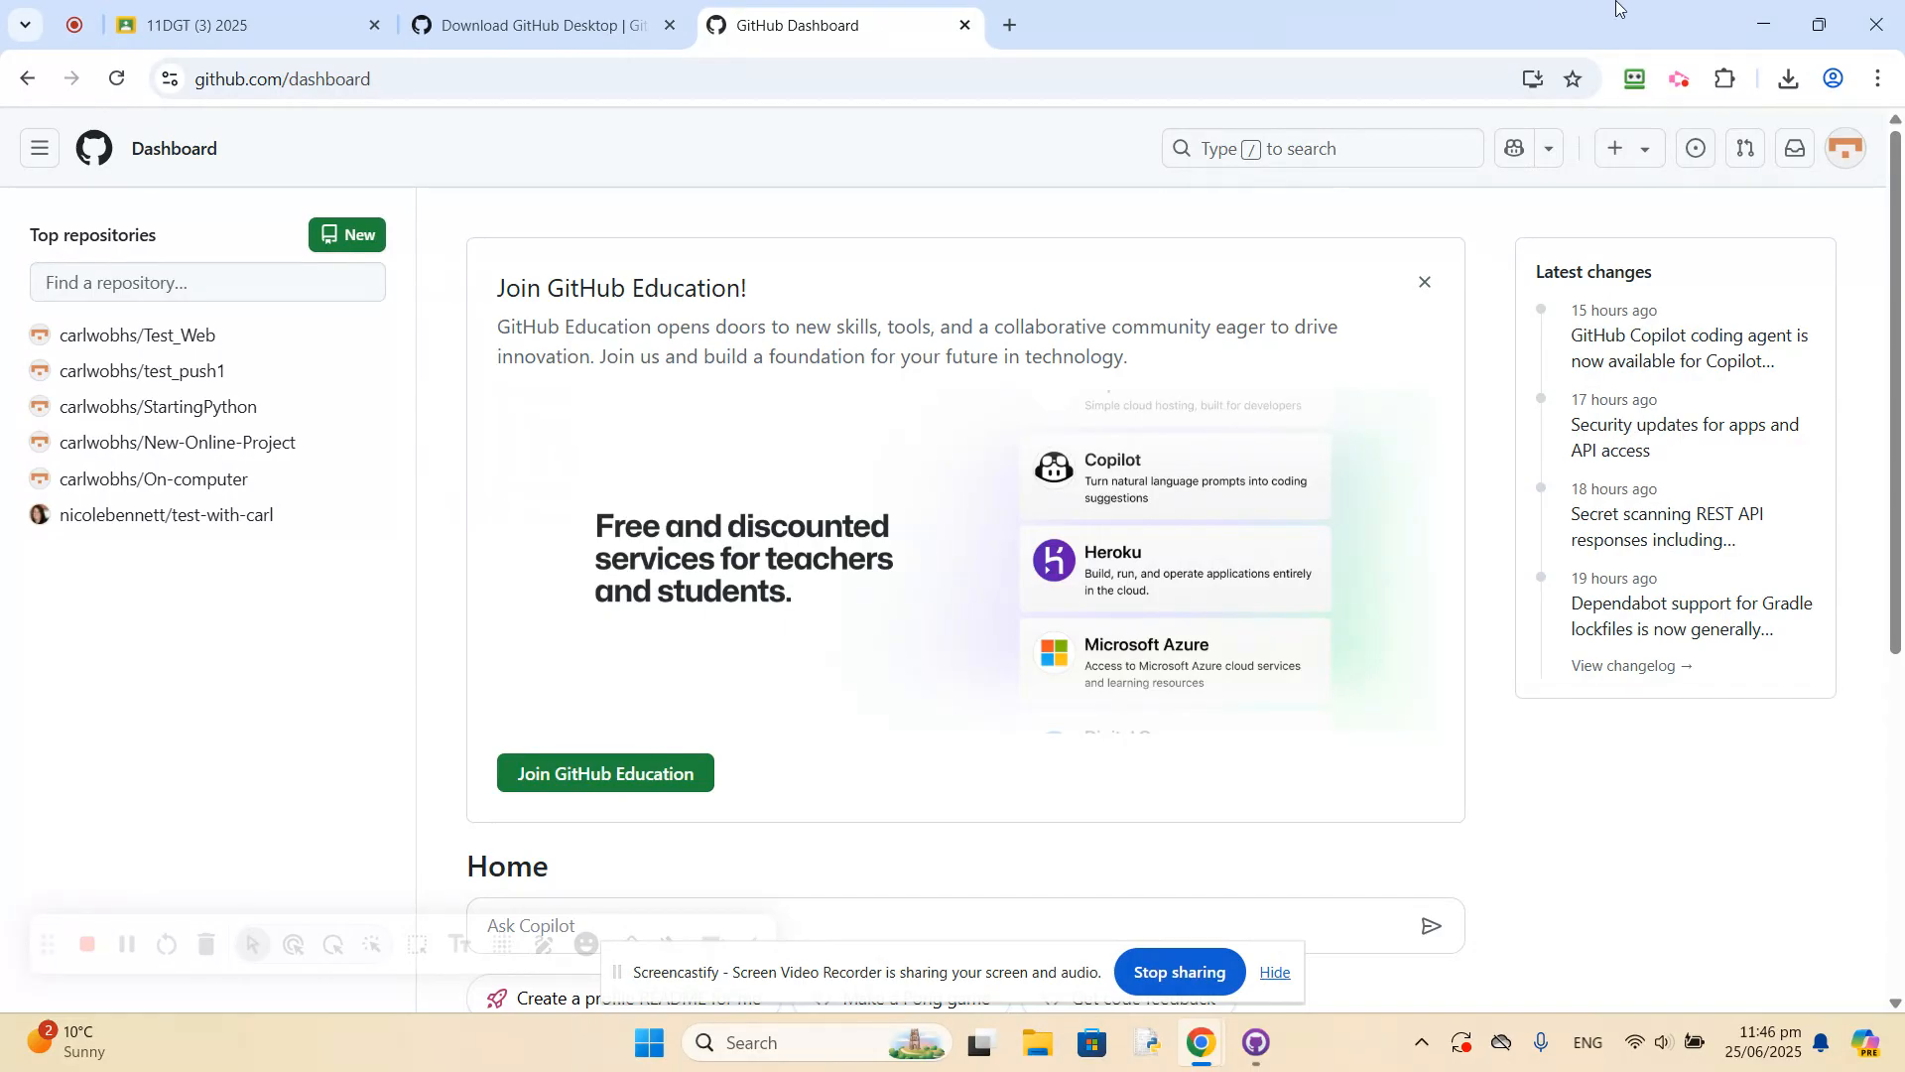
pyautogui.click(1745, 30)
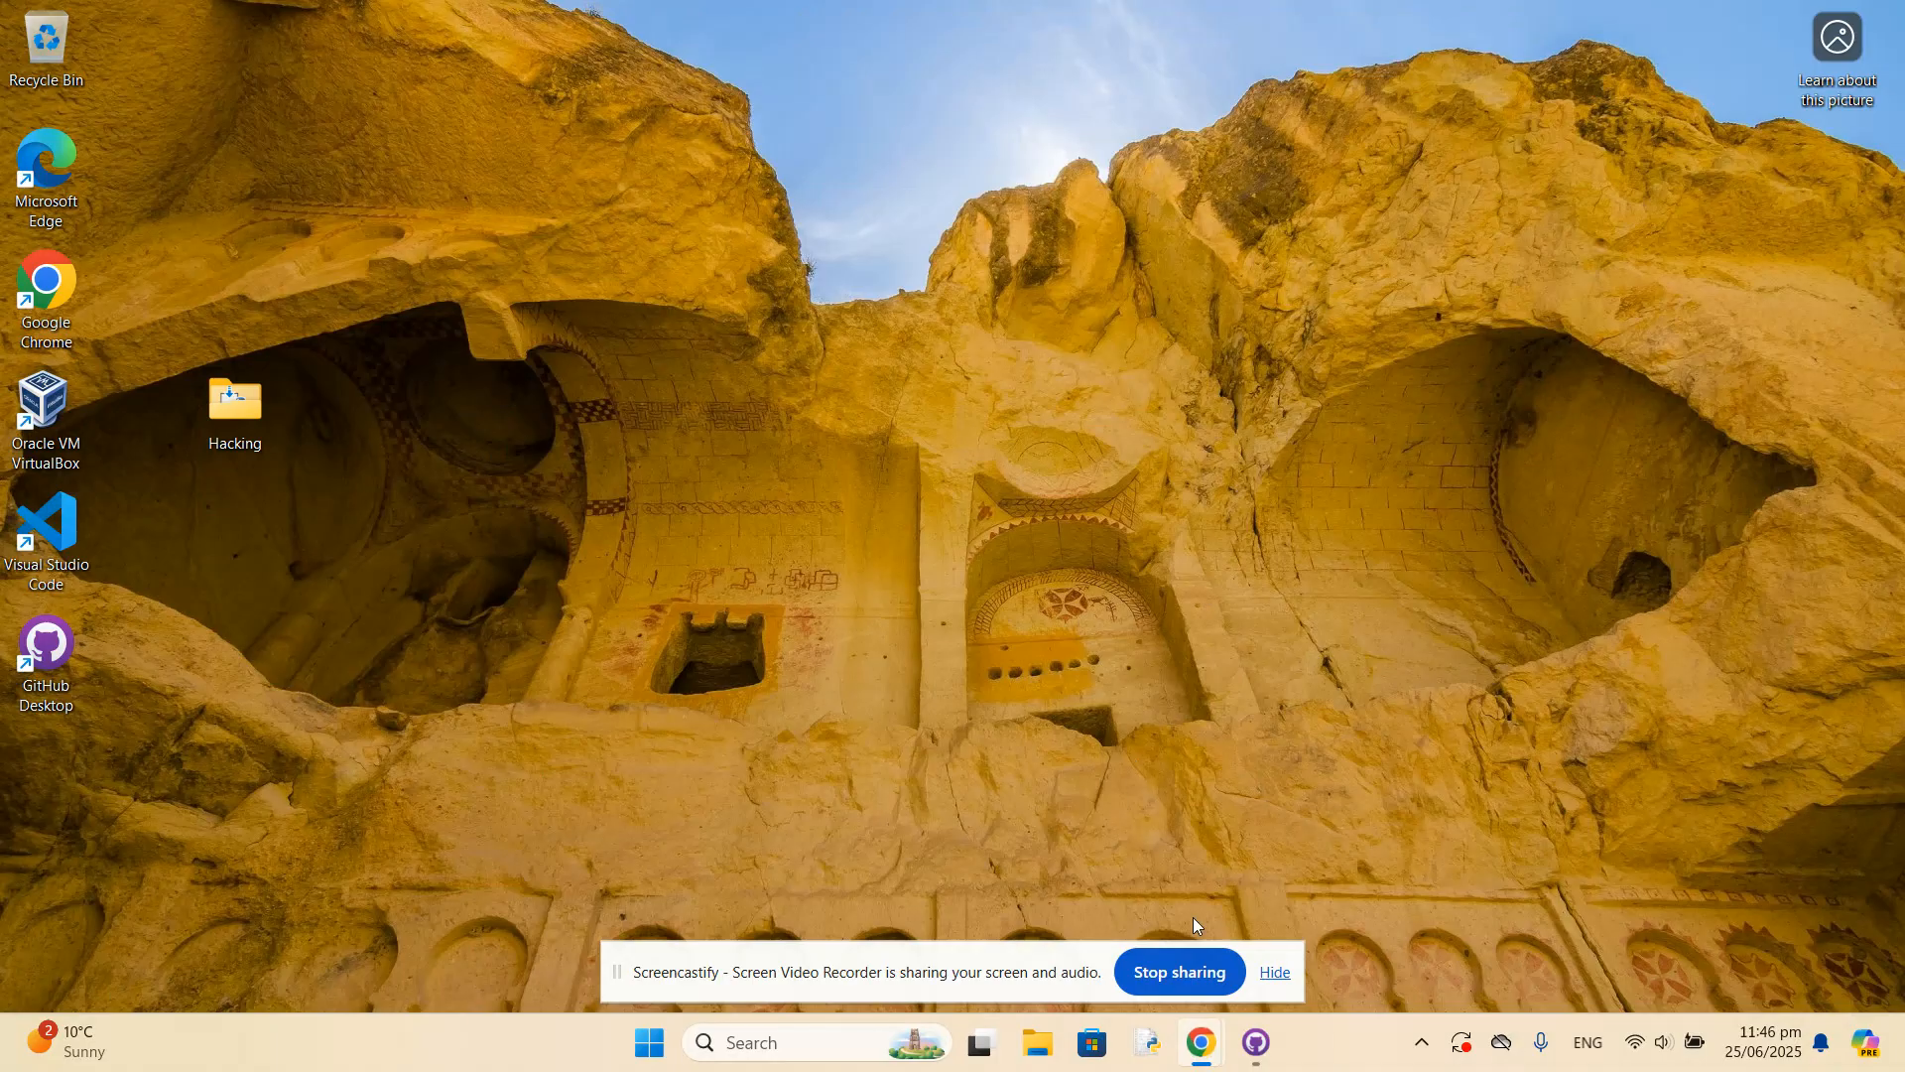
# Open local-project from GitHub Desktop in Visual Studio Code, trusting the authors of all files in the parent GitHub folder.
pyautogui.click(1131, 829)
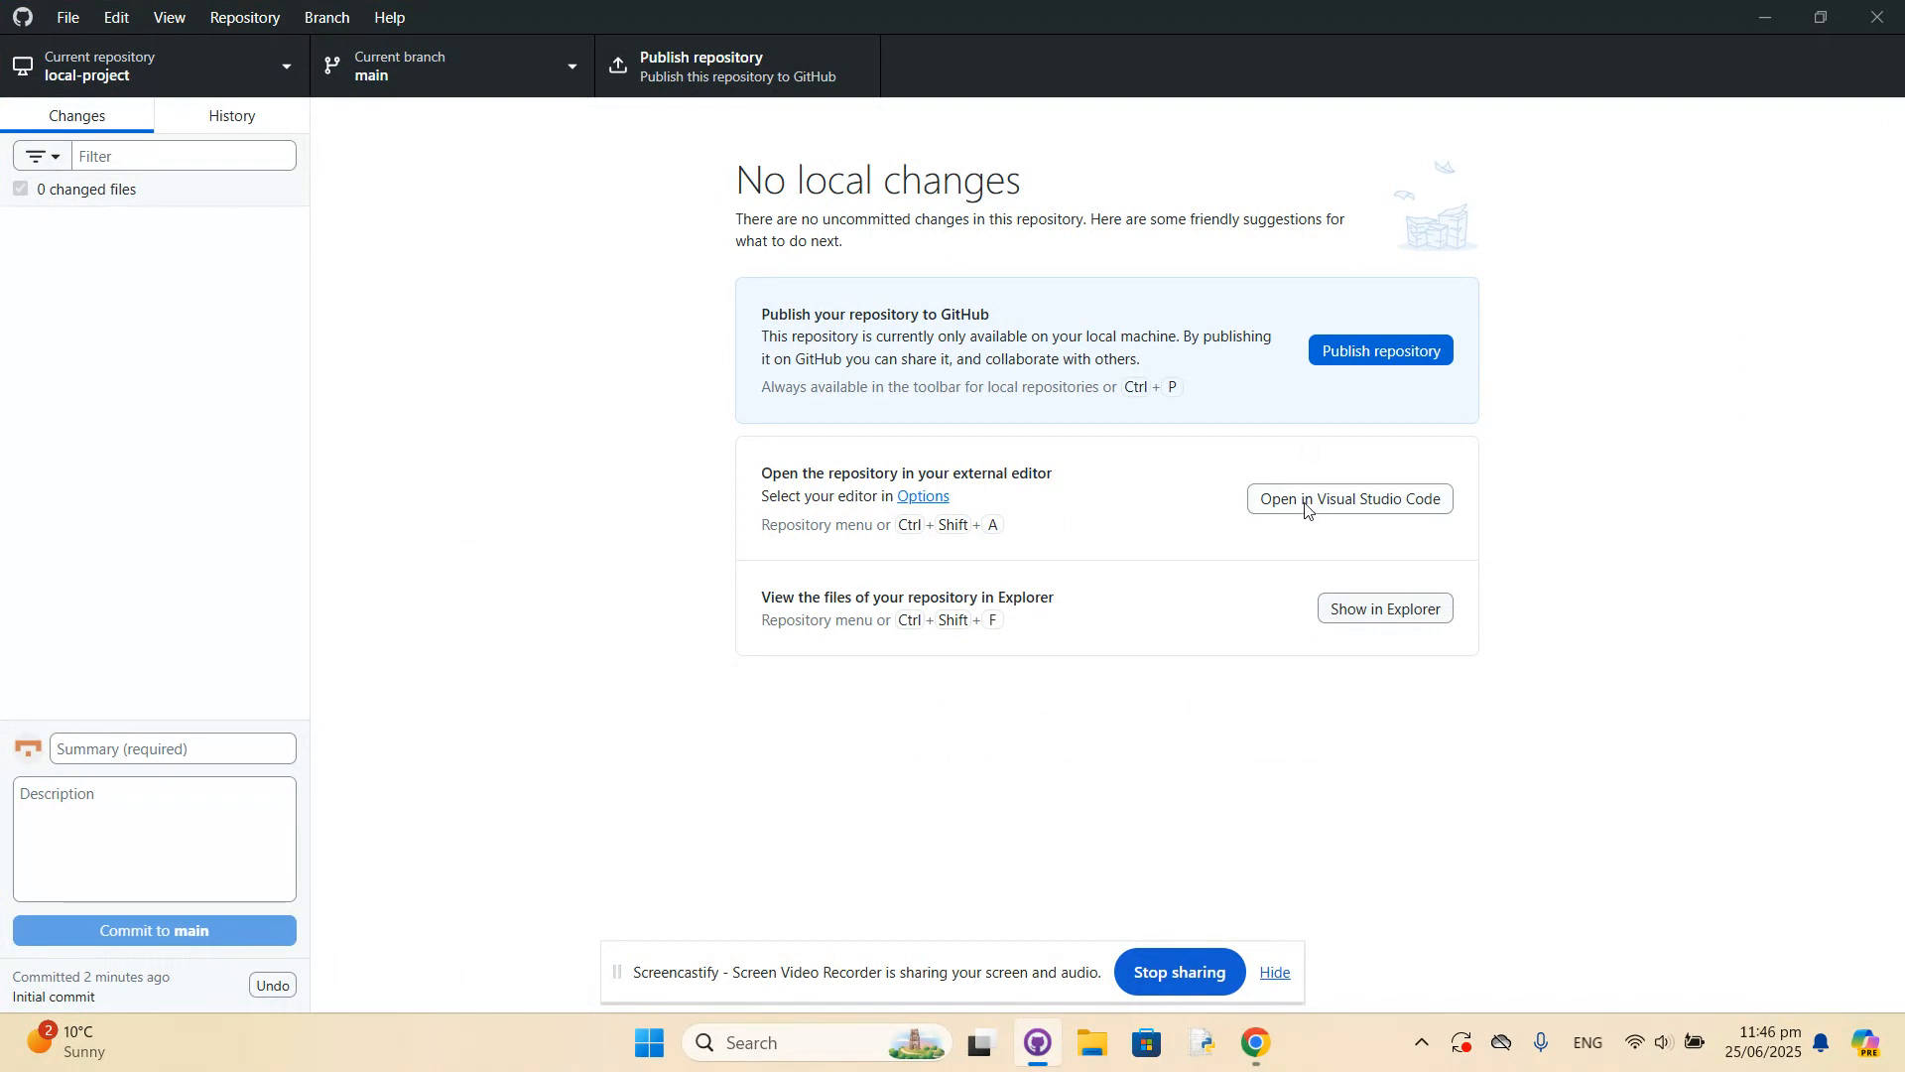
pyautogui.click(1339, 499)
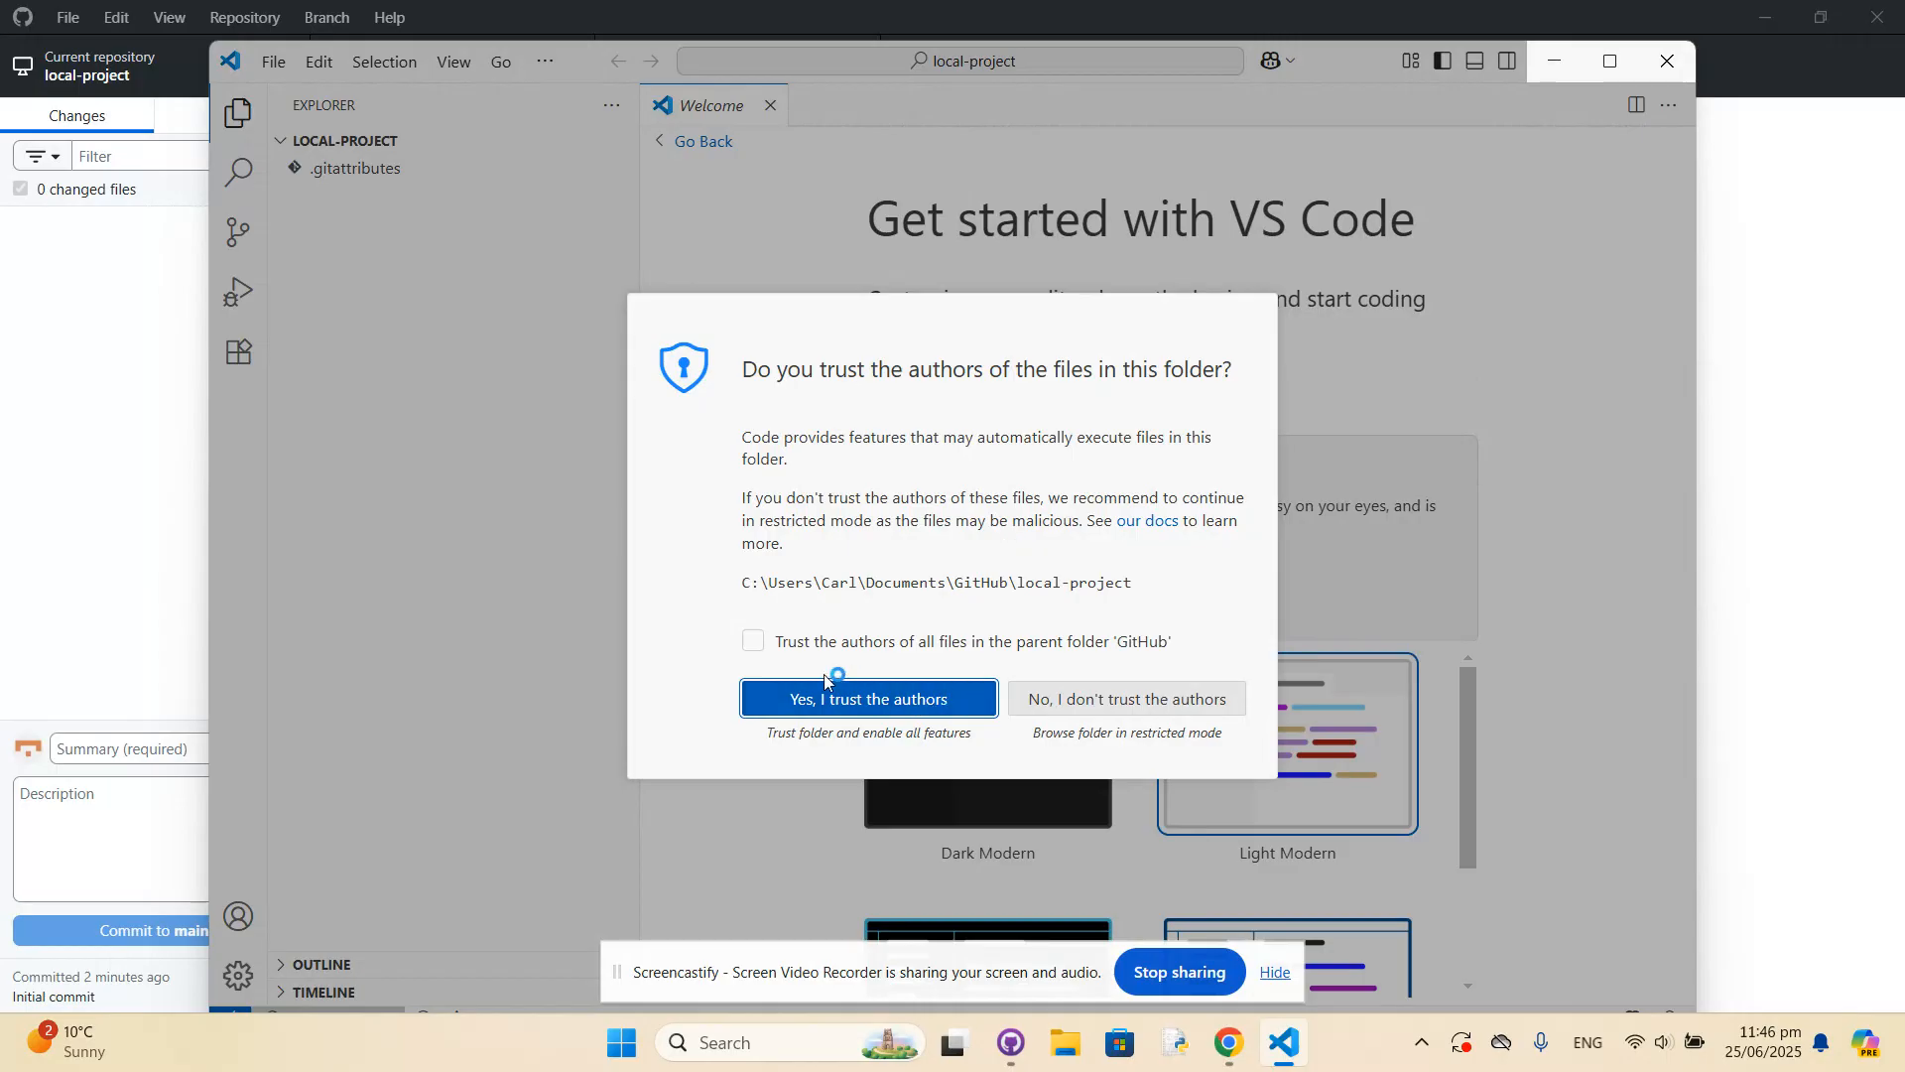
pyautogui.click(771, 642)
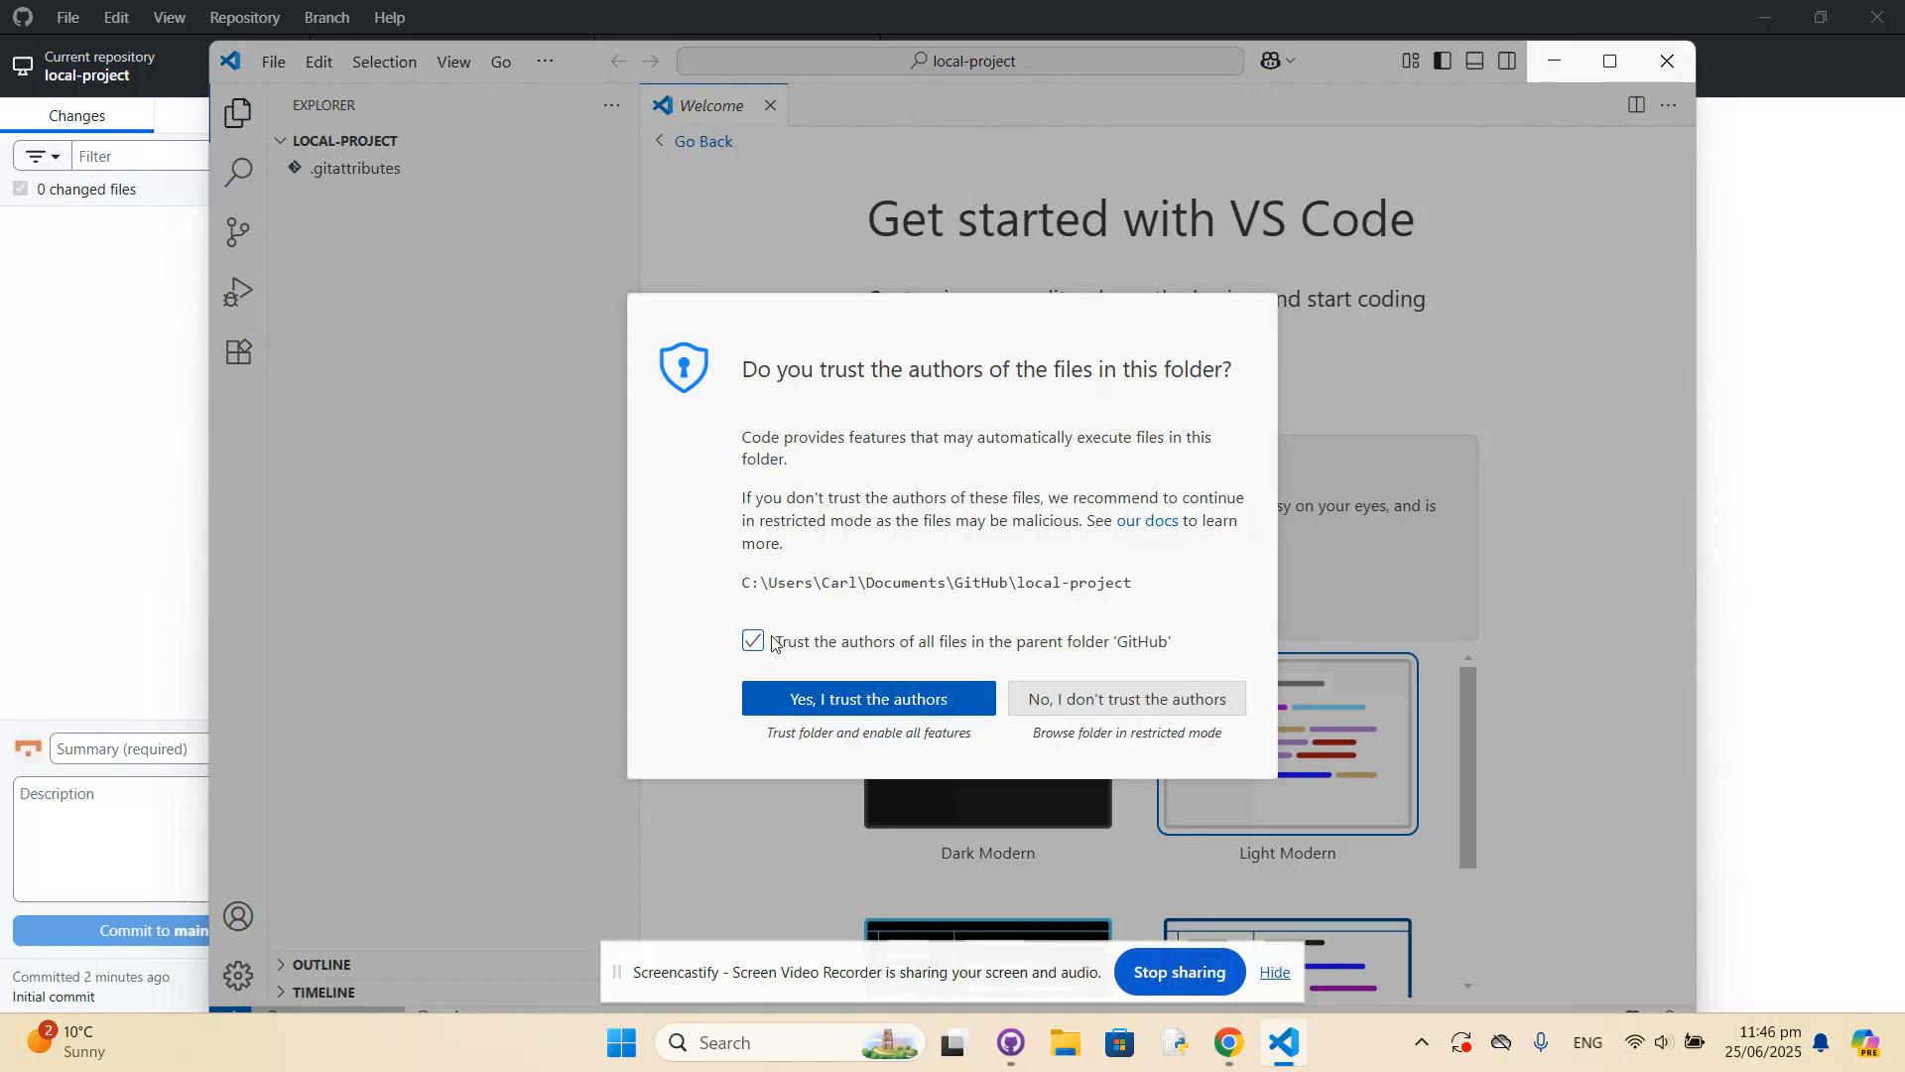
pyautogui.click(859, 702)
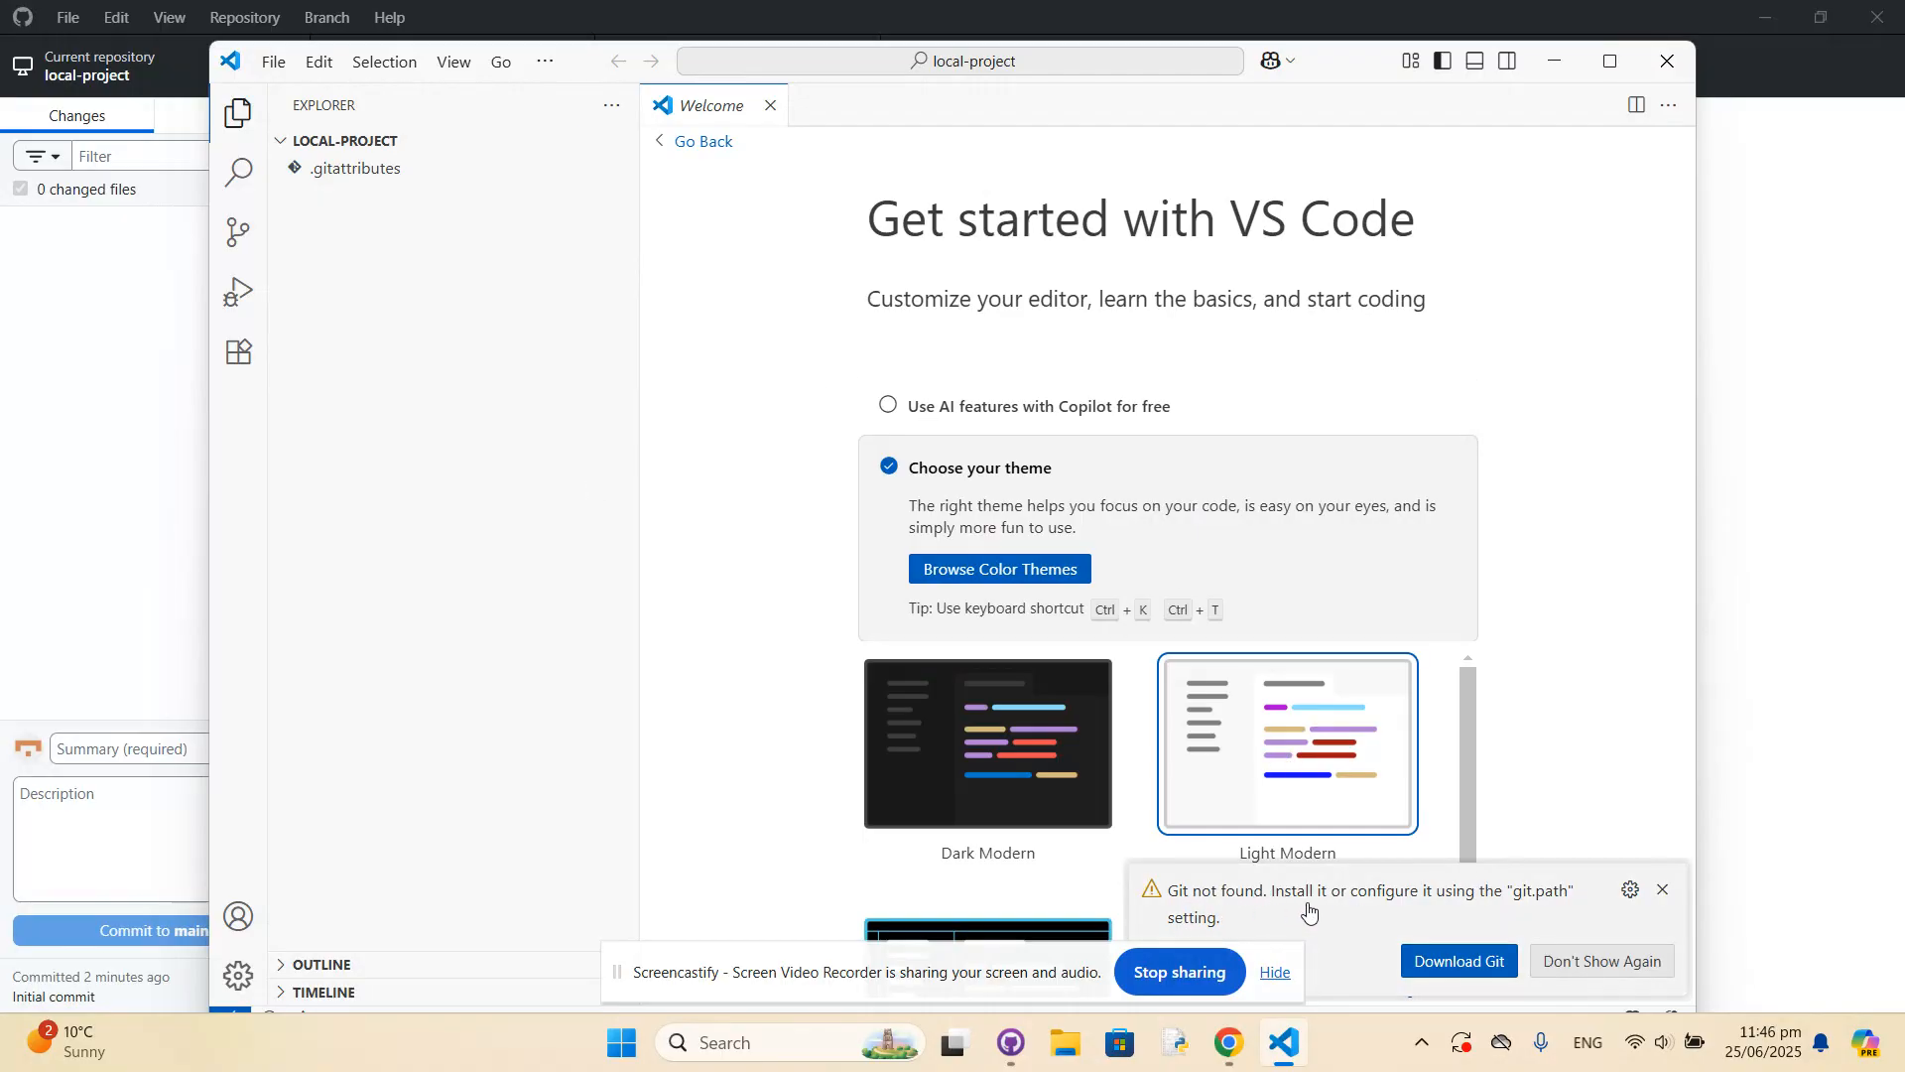
# View the Windows download page for Git offered by Visual Studio Code, and return to the editor without downloading.
pyautogui.click(1466, 957)
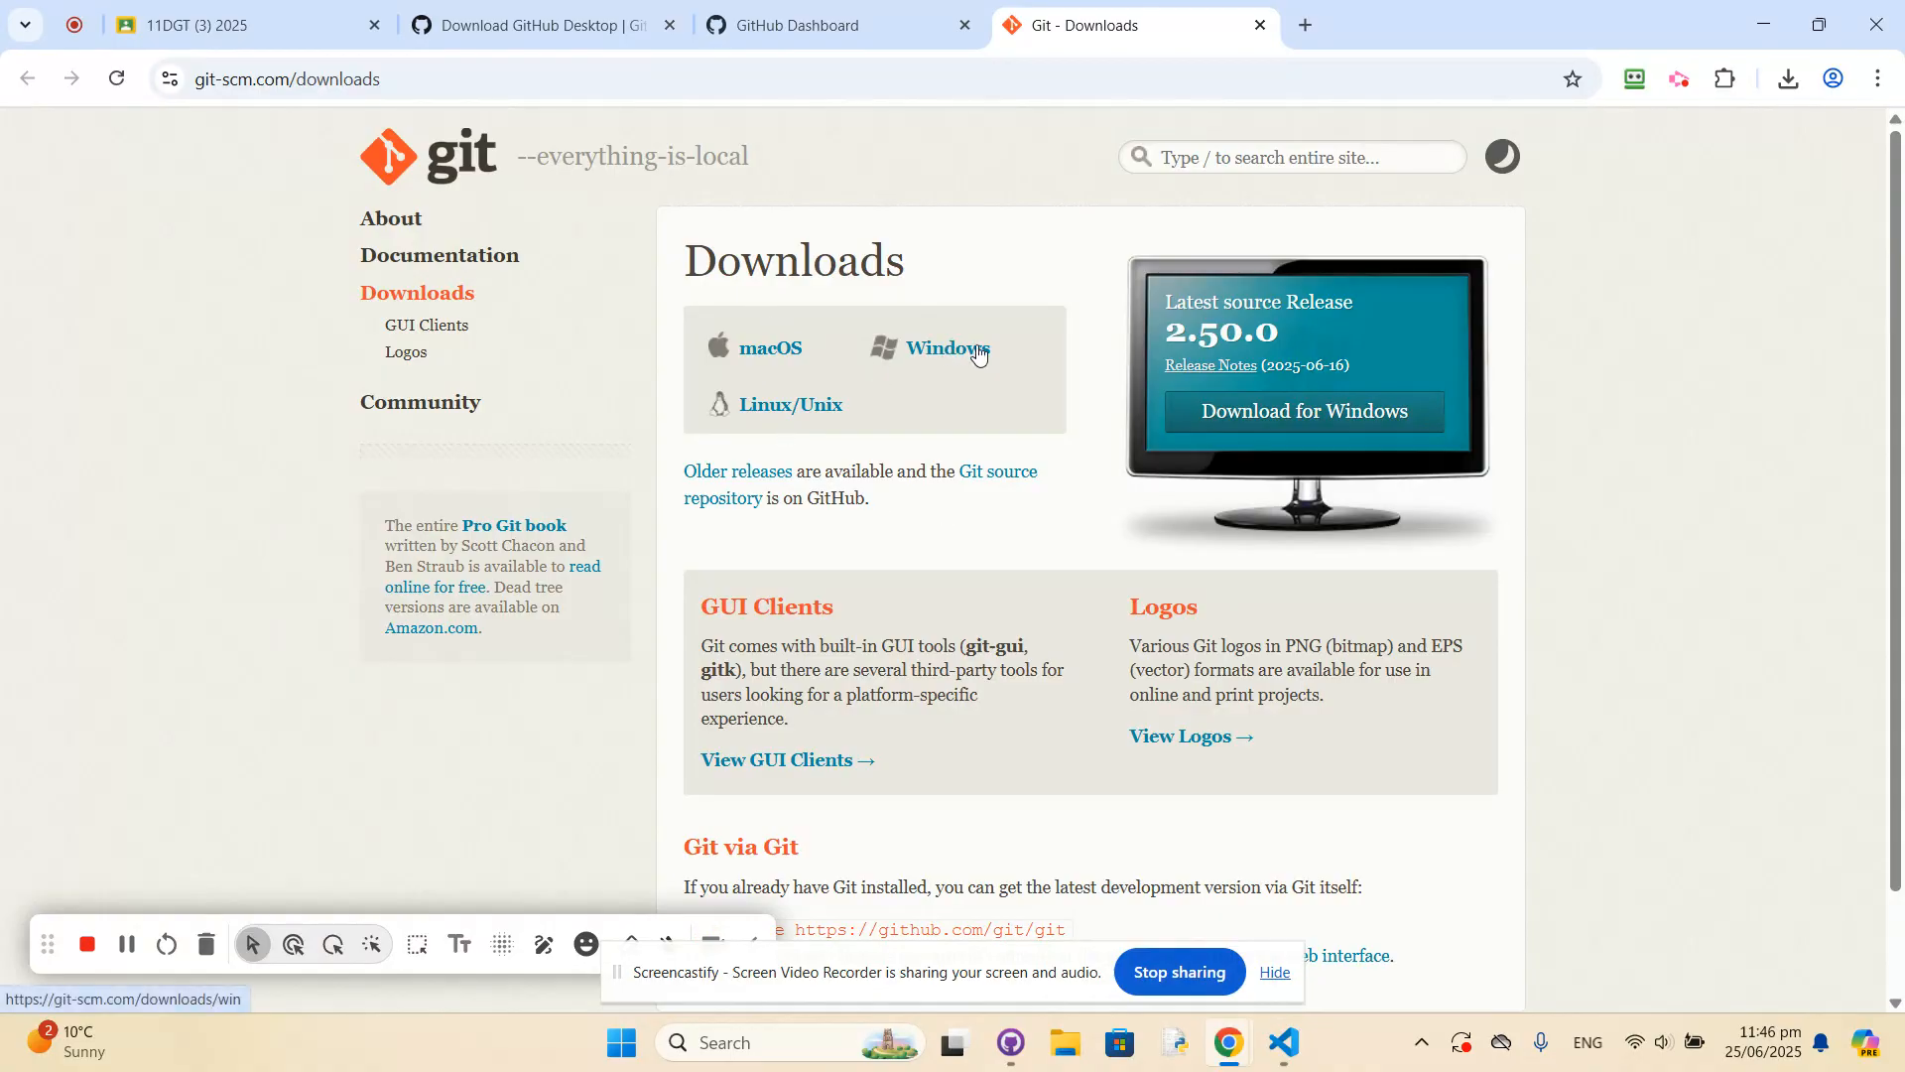
pyautogui.click(1303, 424)
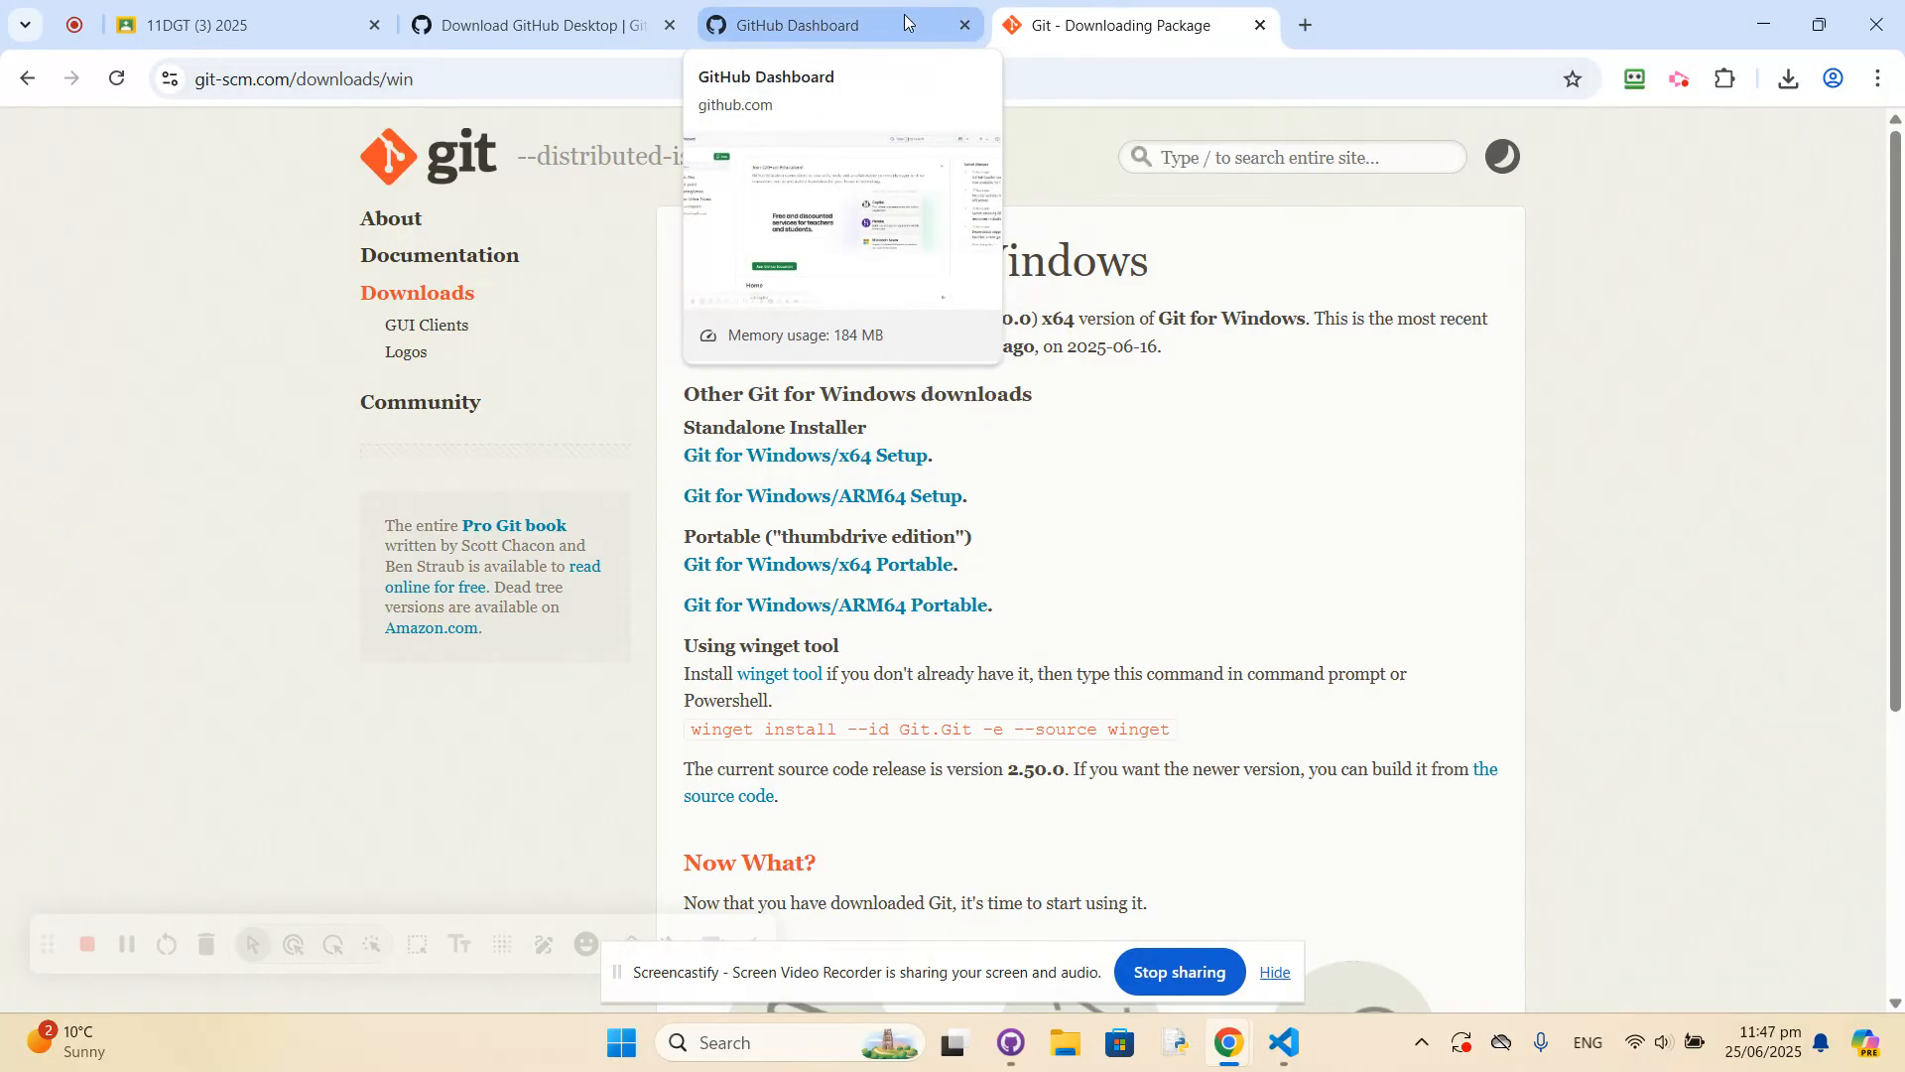
pyautogui.click(832, 35)
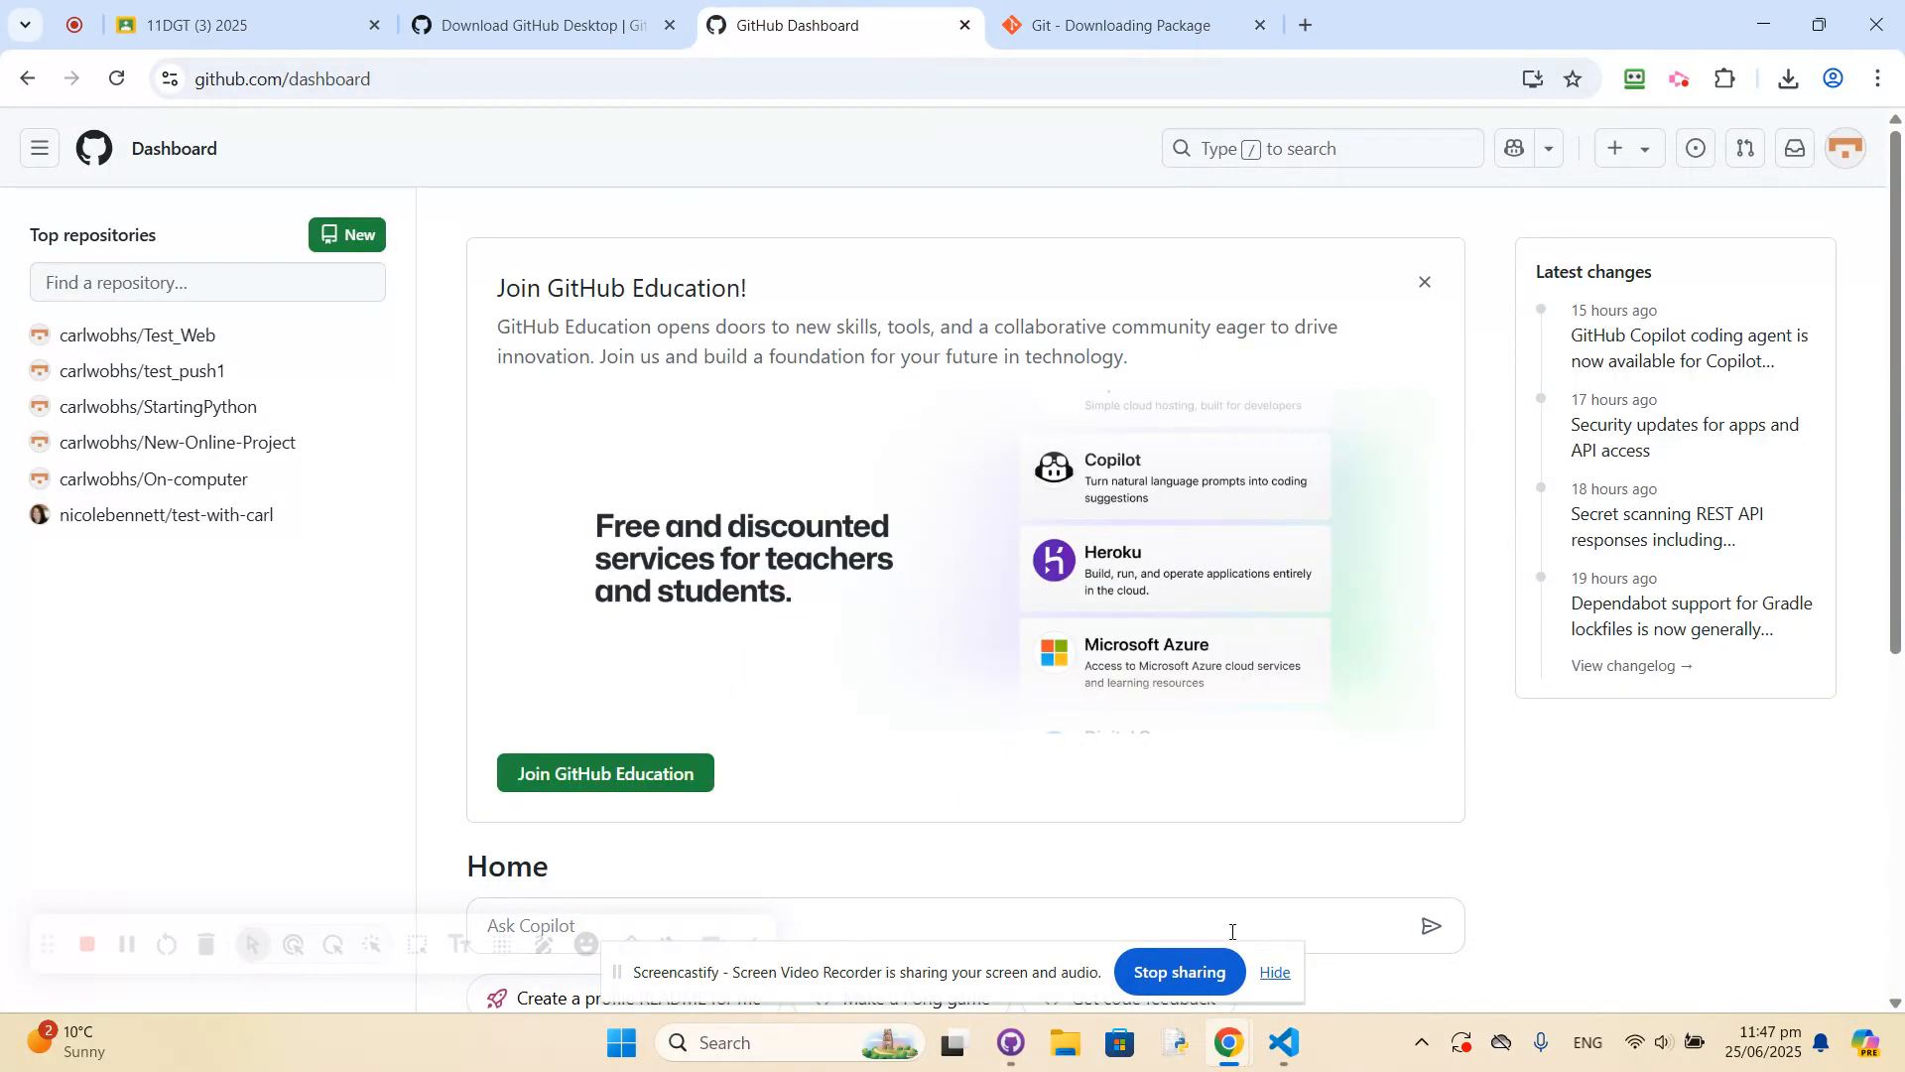
pyautogui.click(1284, 1044)
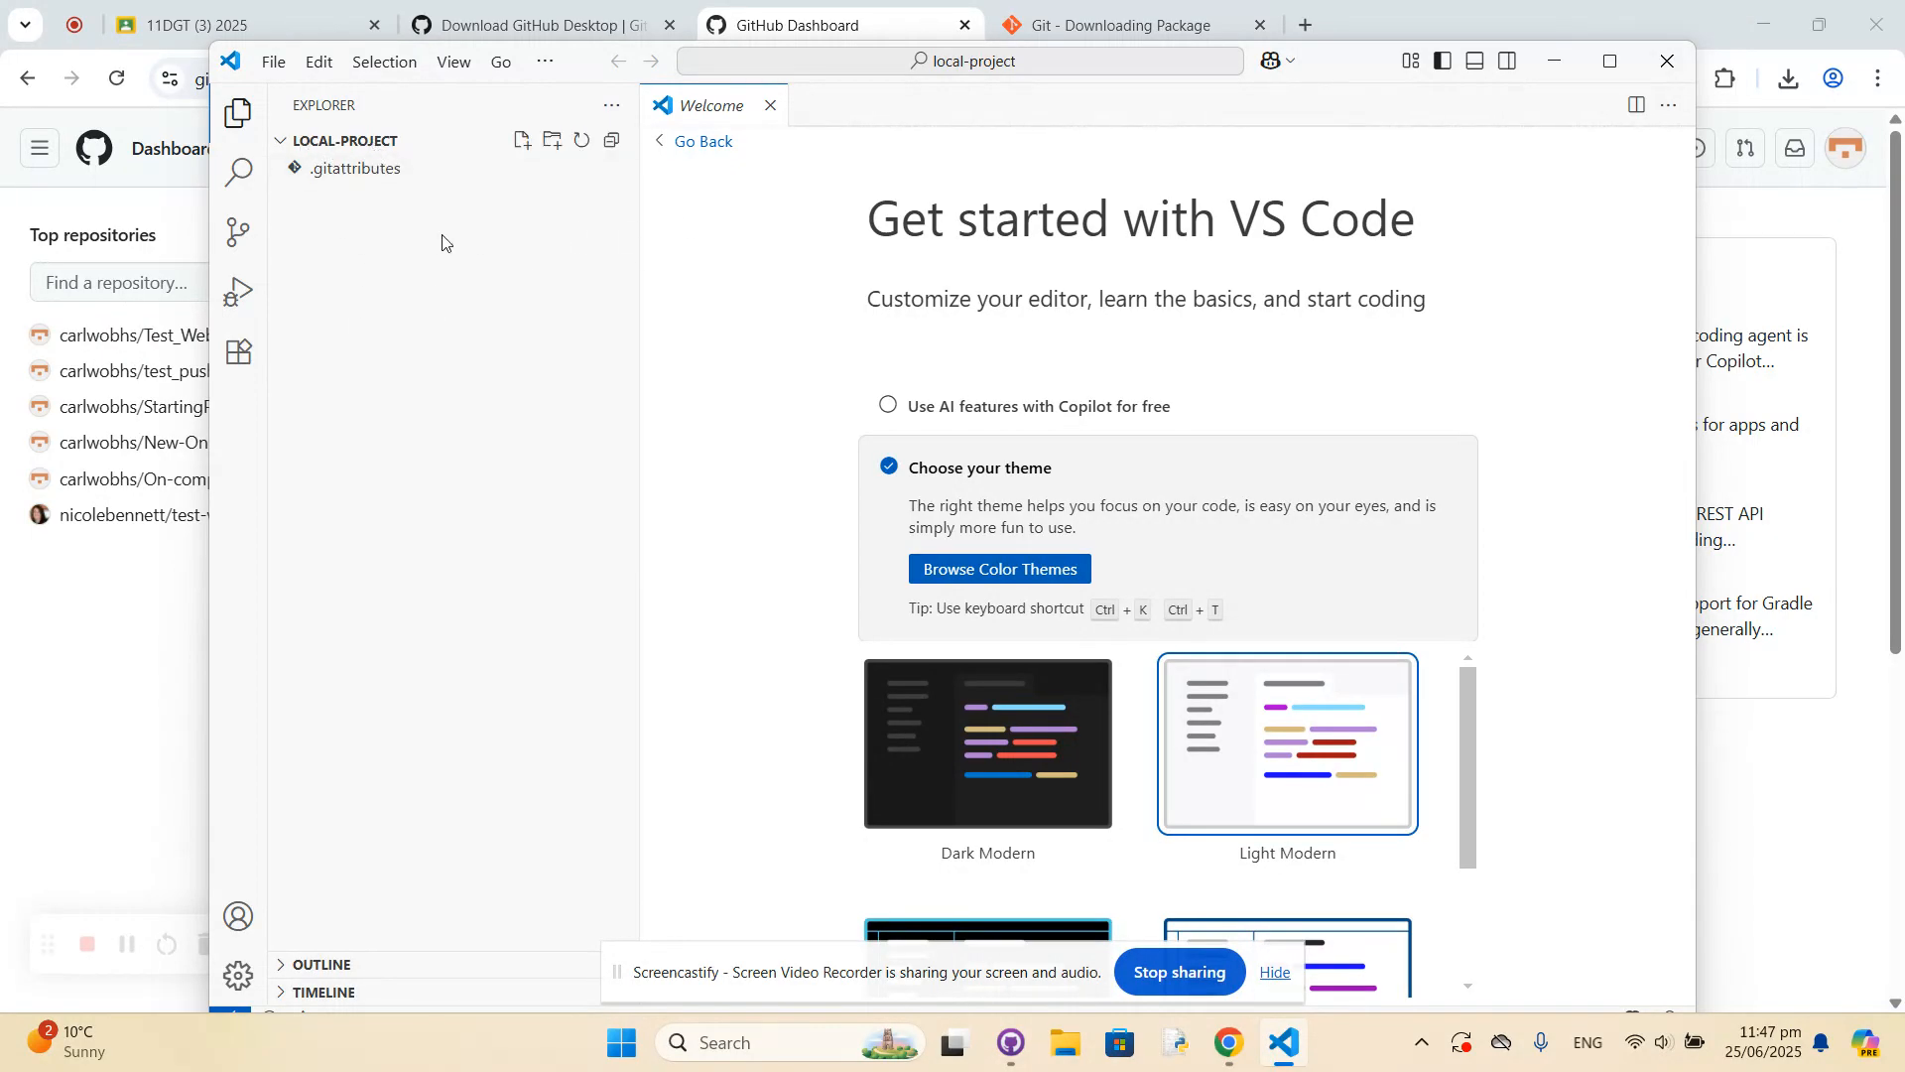
# Maximise Visual Studio Code and create a new file named newpythonpro.py in the local-project folder.
pyautogui.click(1610, 61)
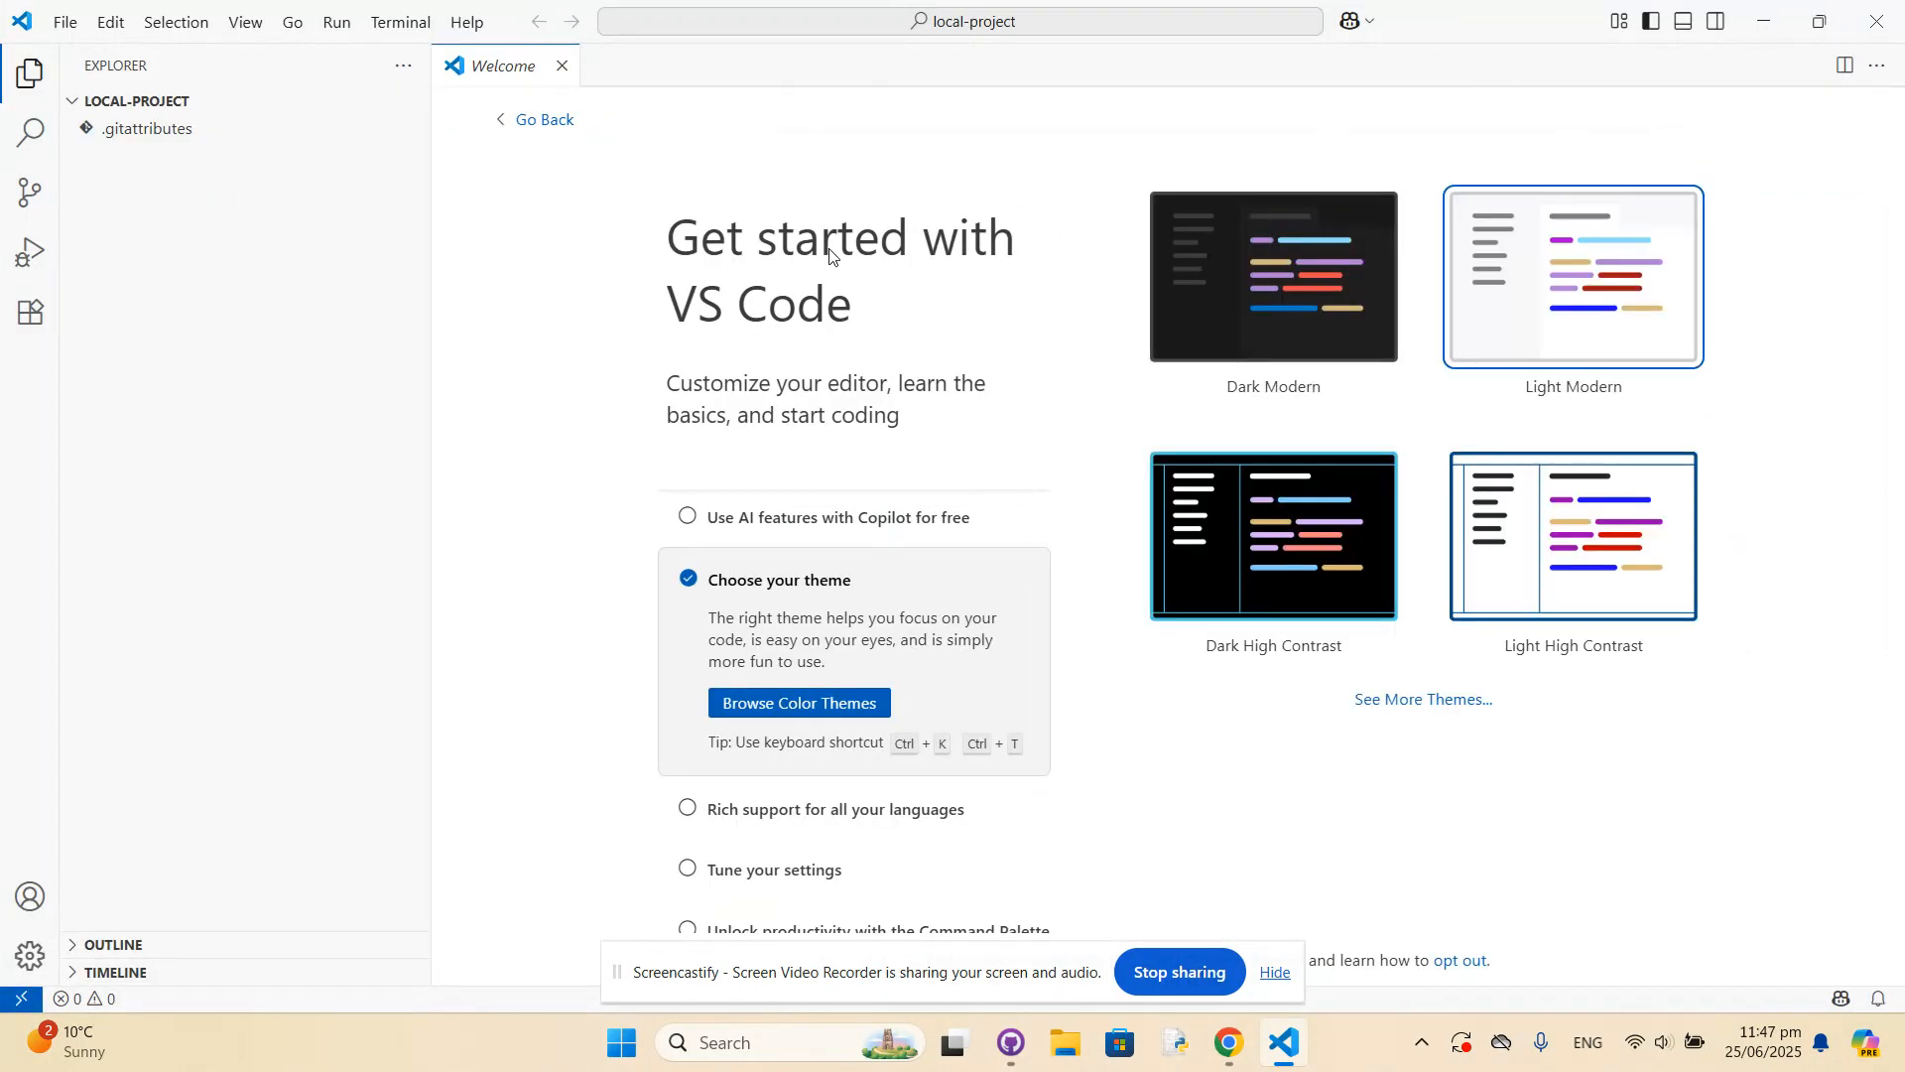
pyautogui.click(55, 20)
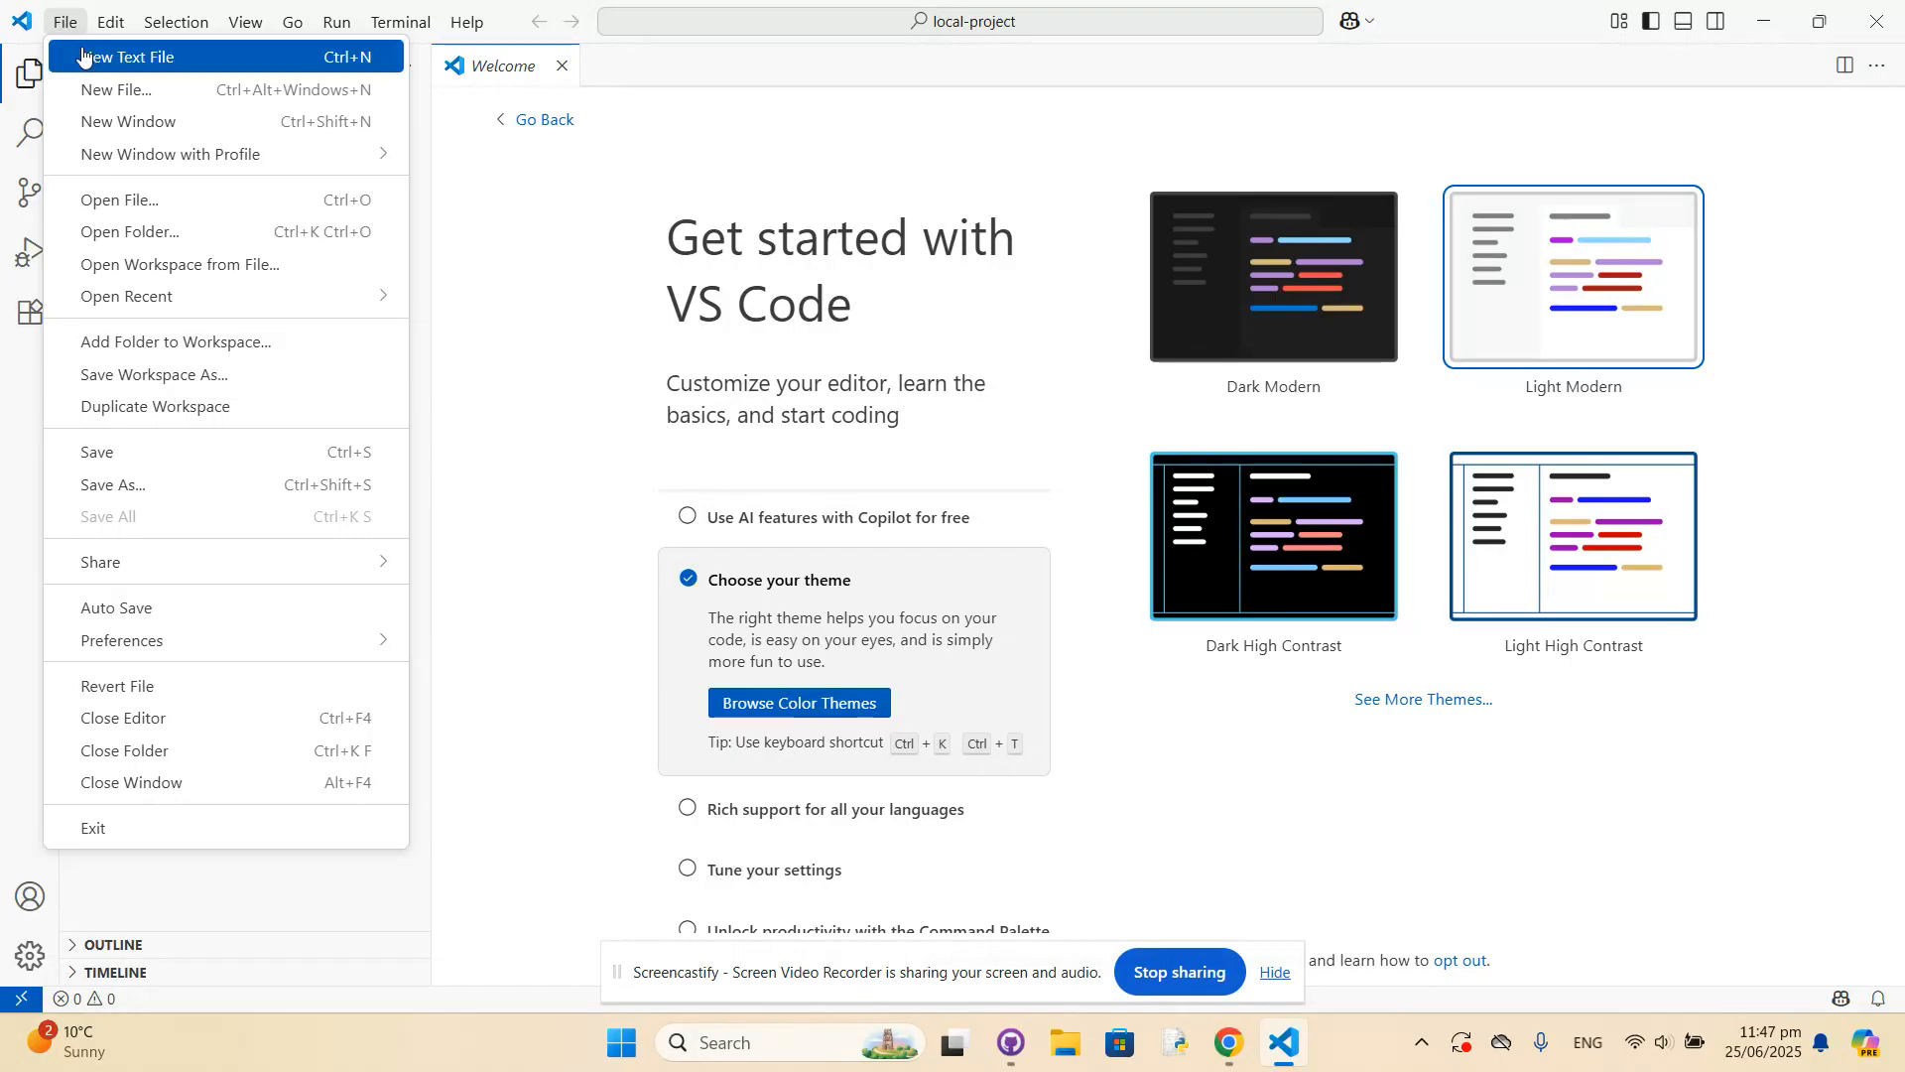
pyautogui.click(101, 90)
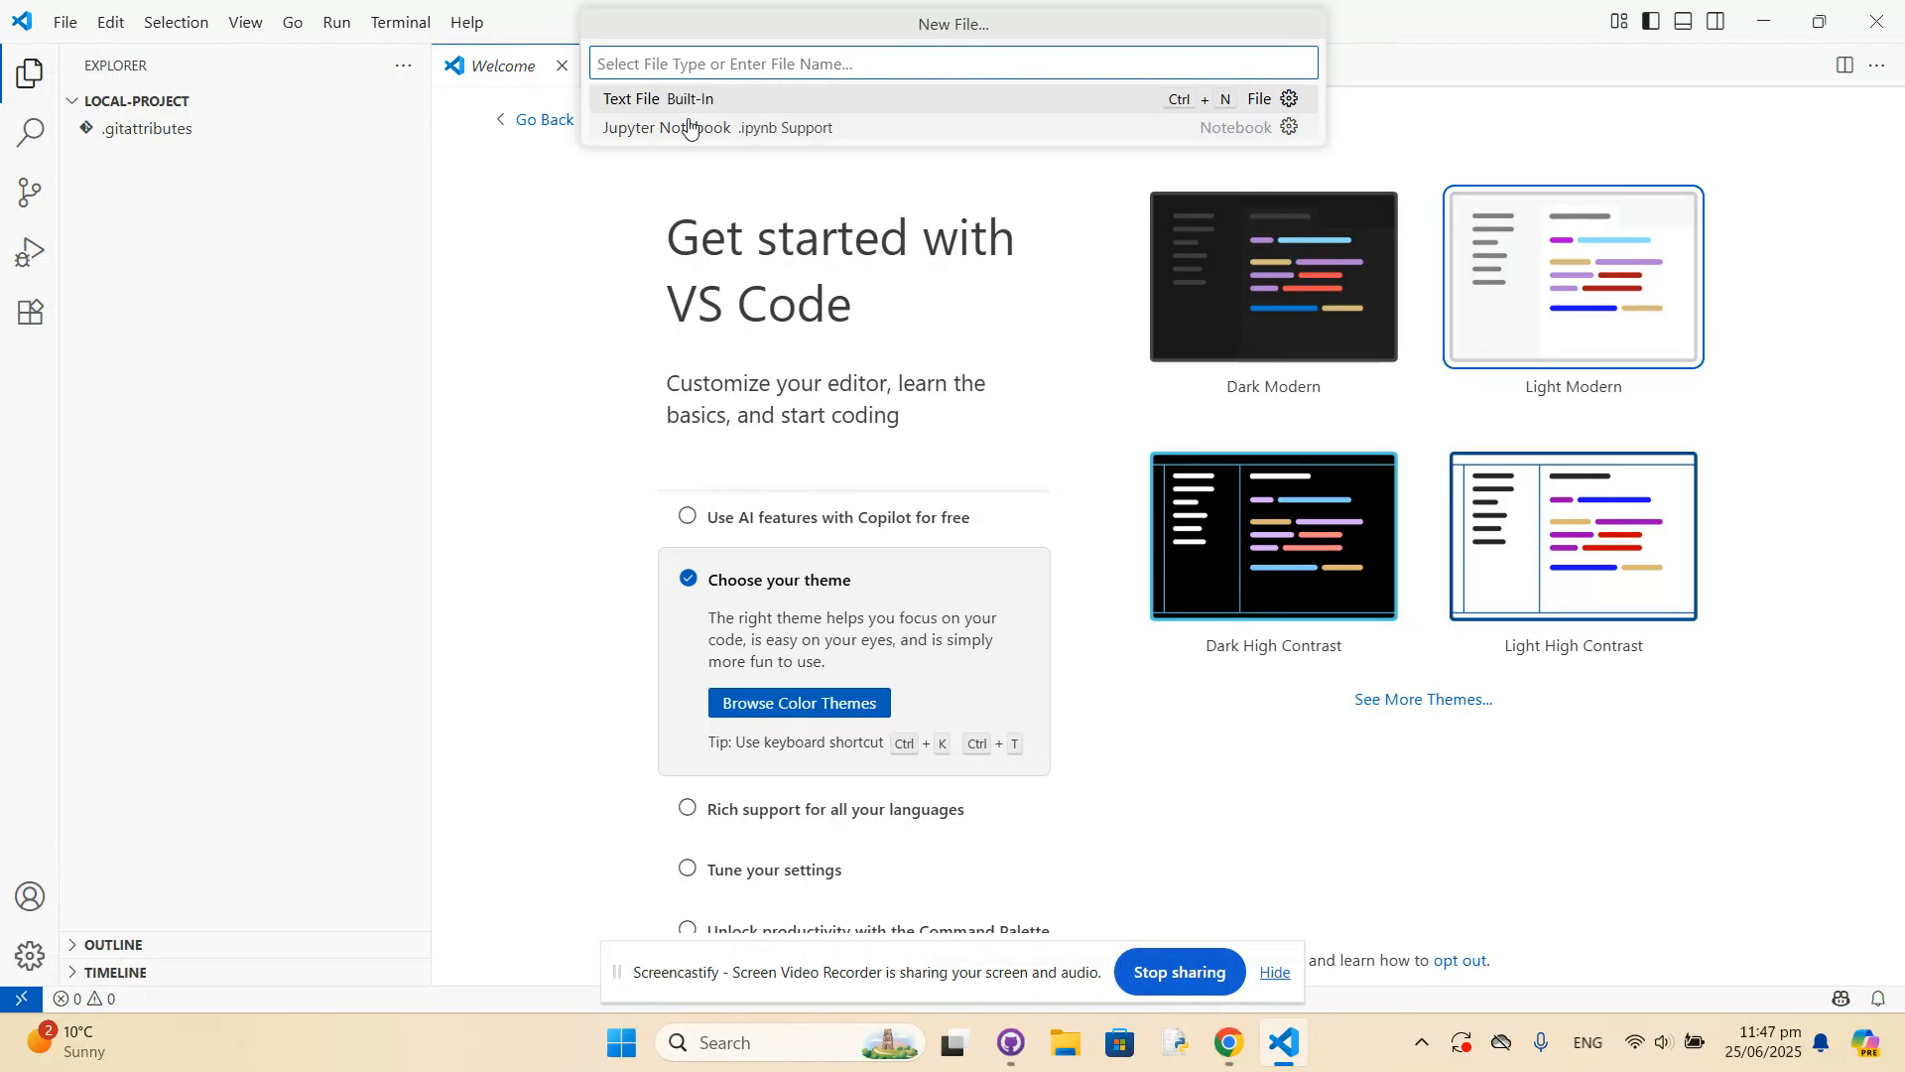
pyautogui.write('newpyth')
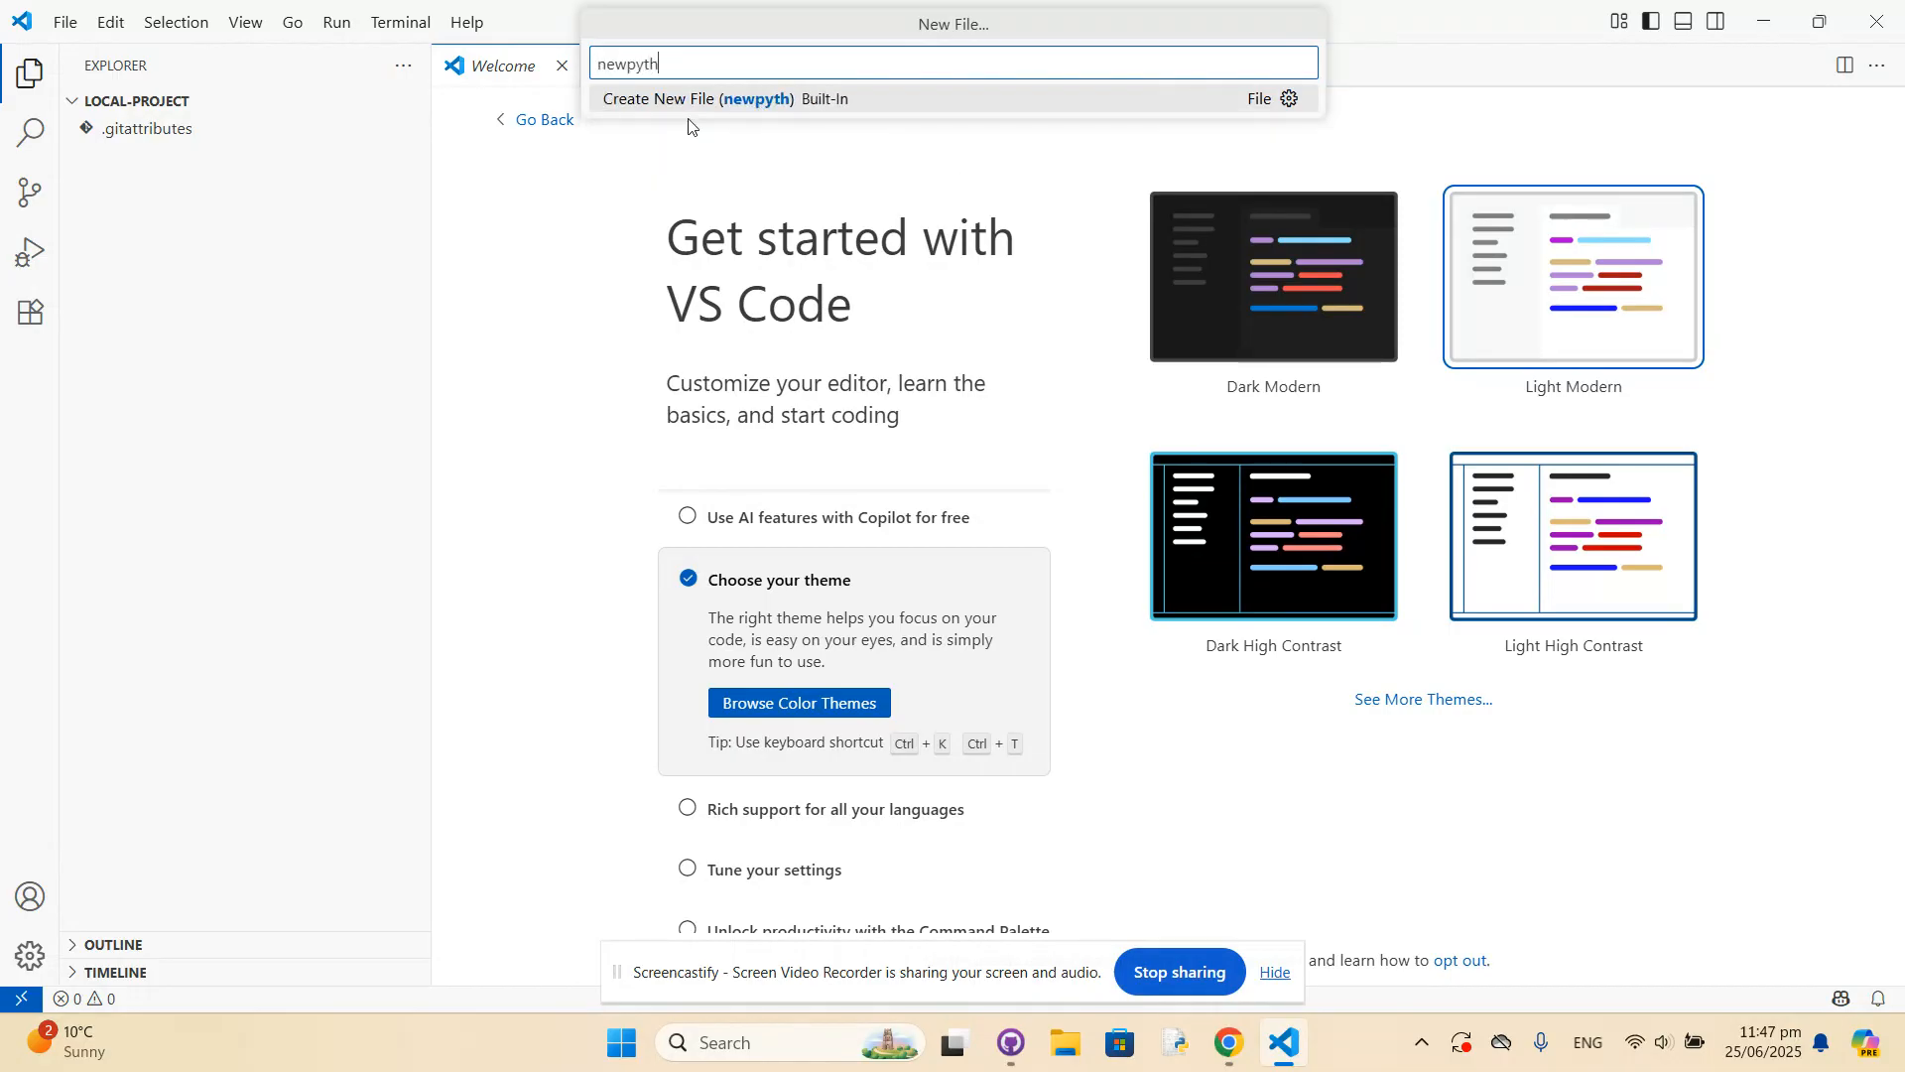
pyautogui.write('onpro.py')
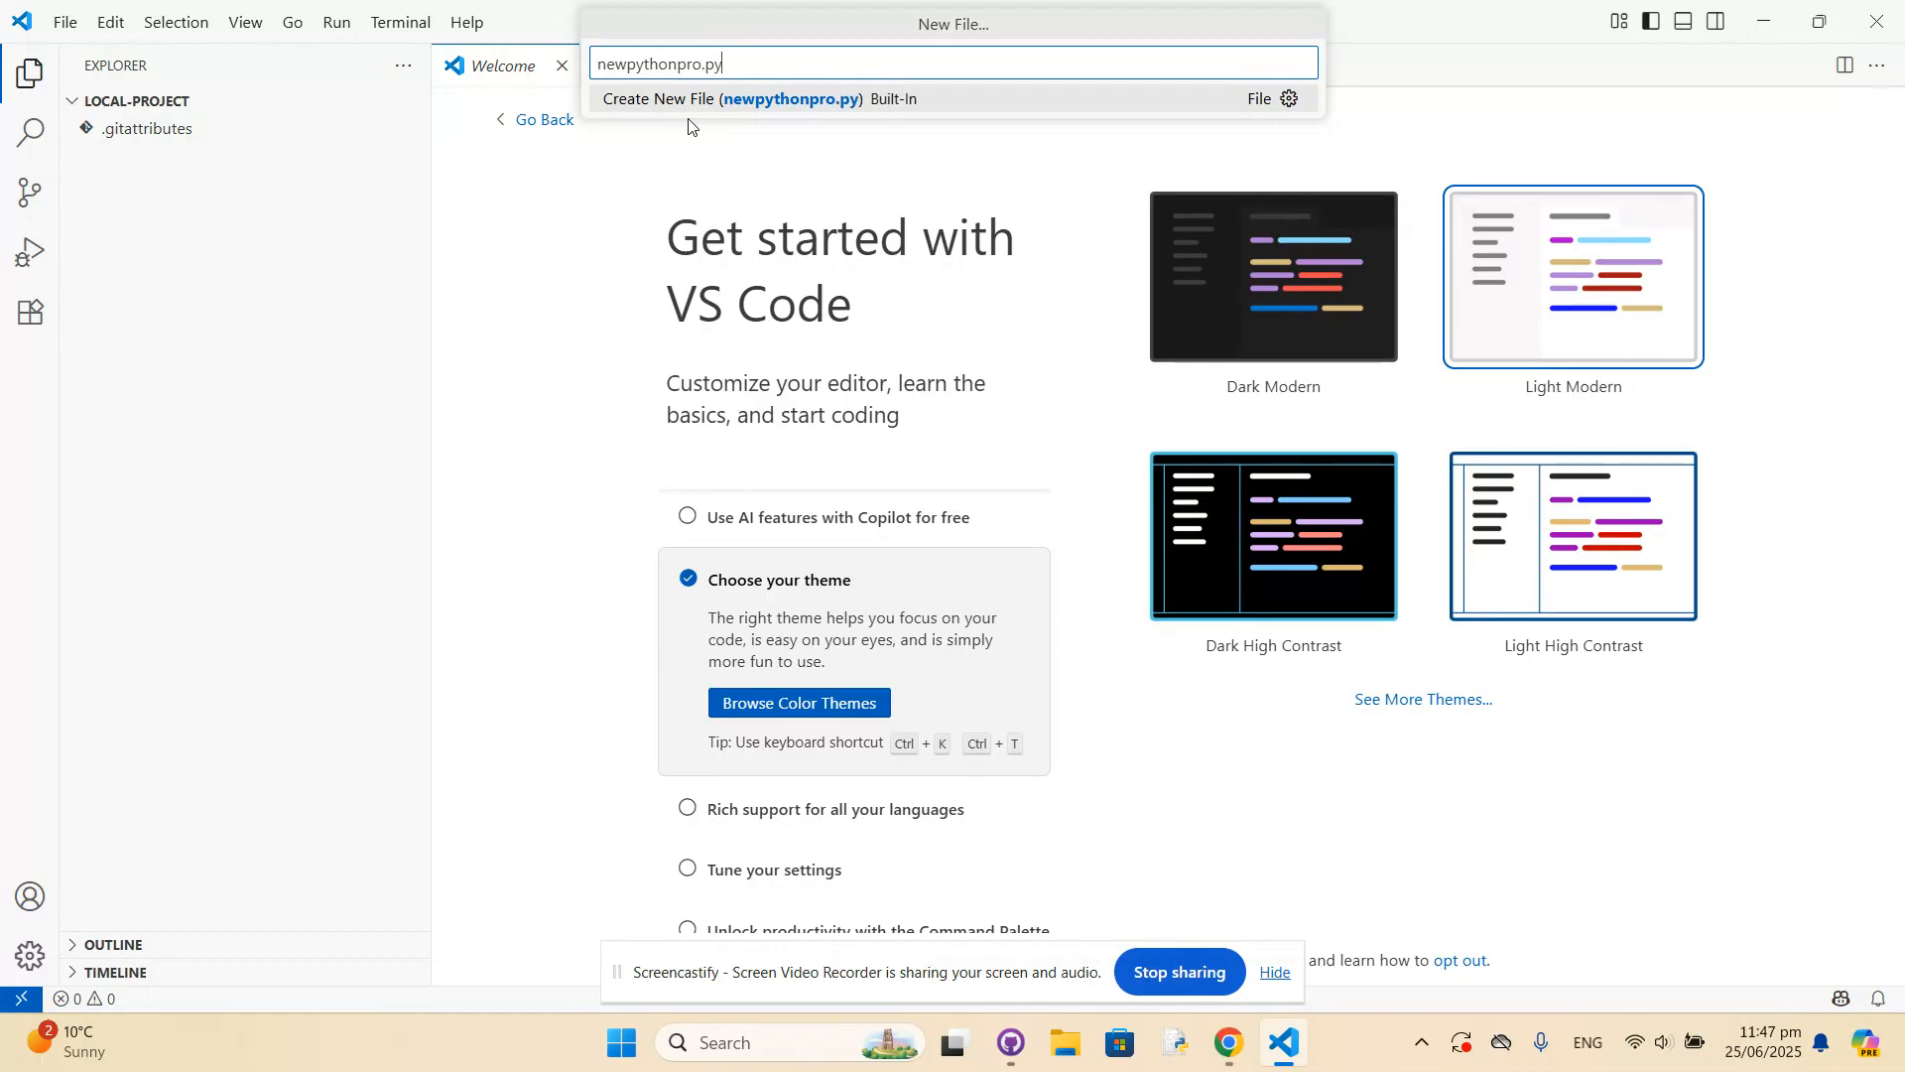
pyautogui.press('Return')
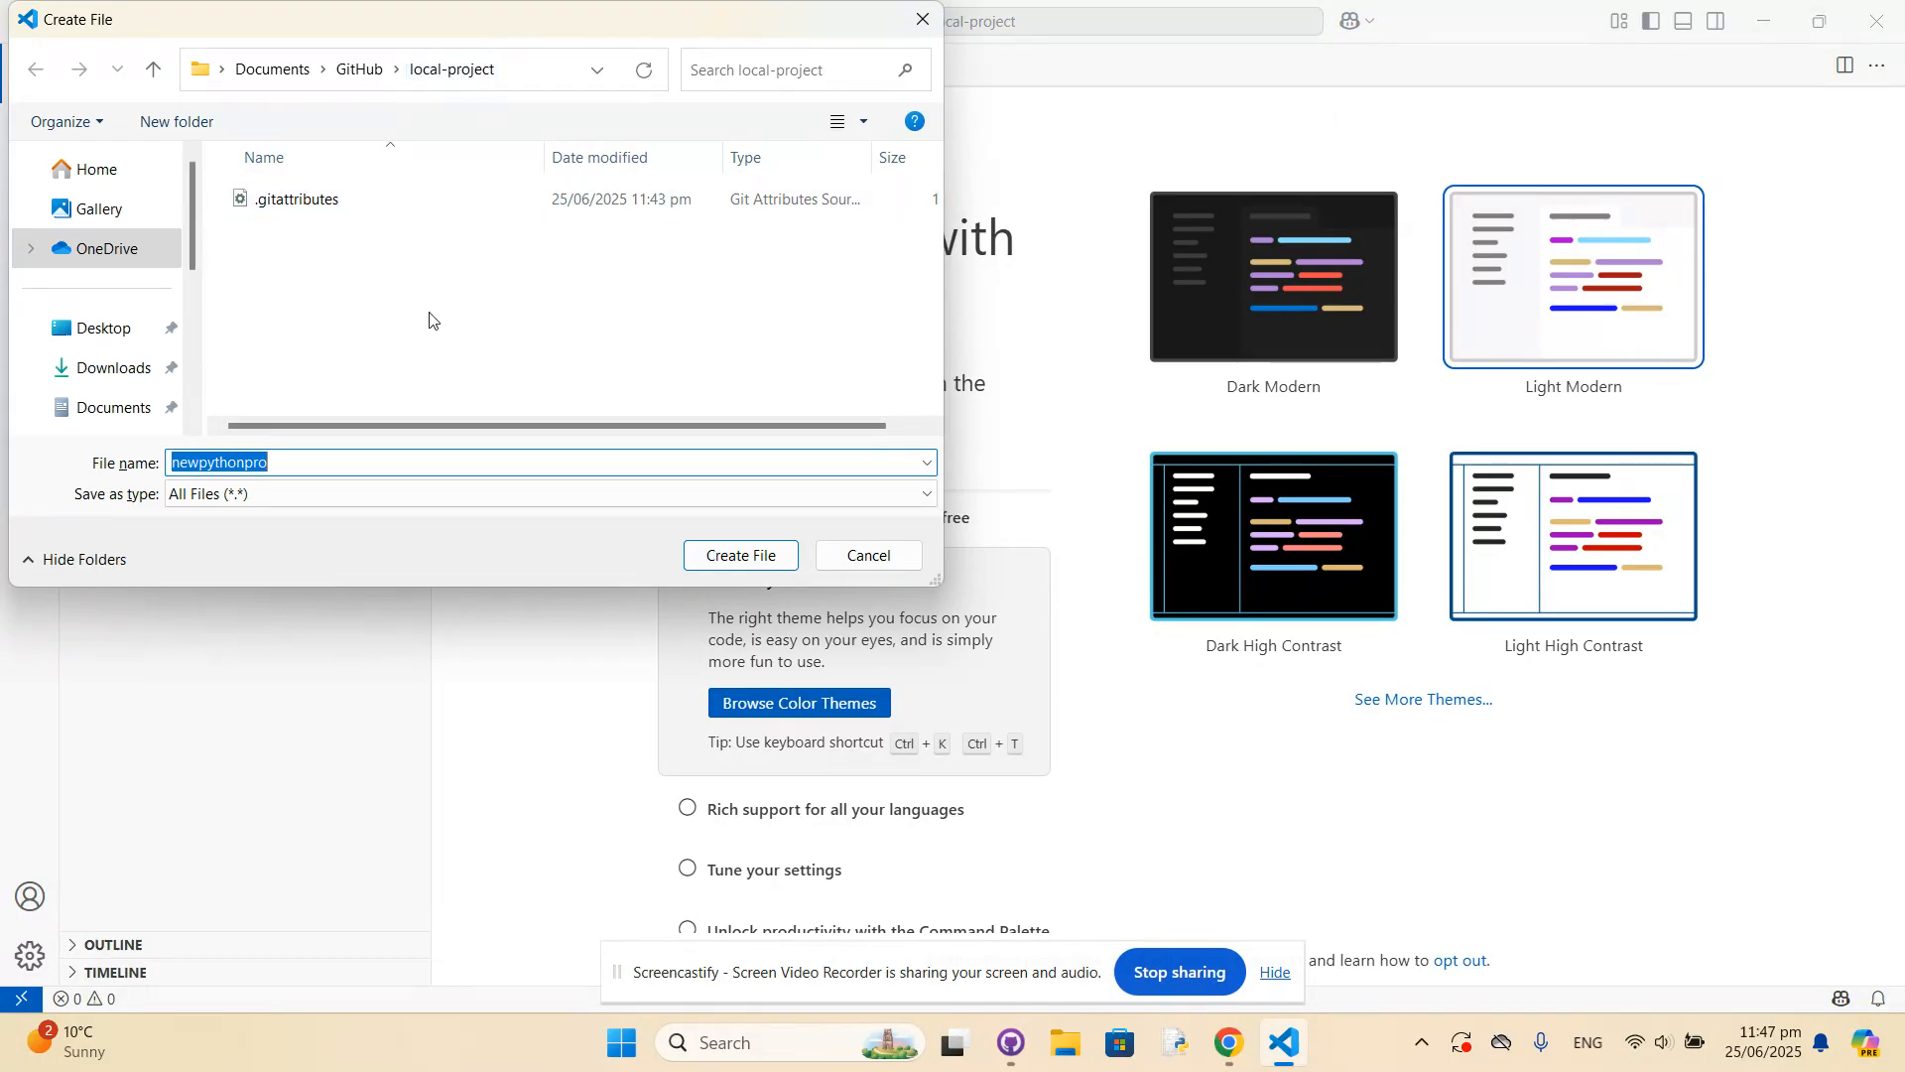
pyautogui.click(736, 559)
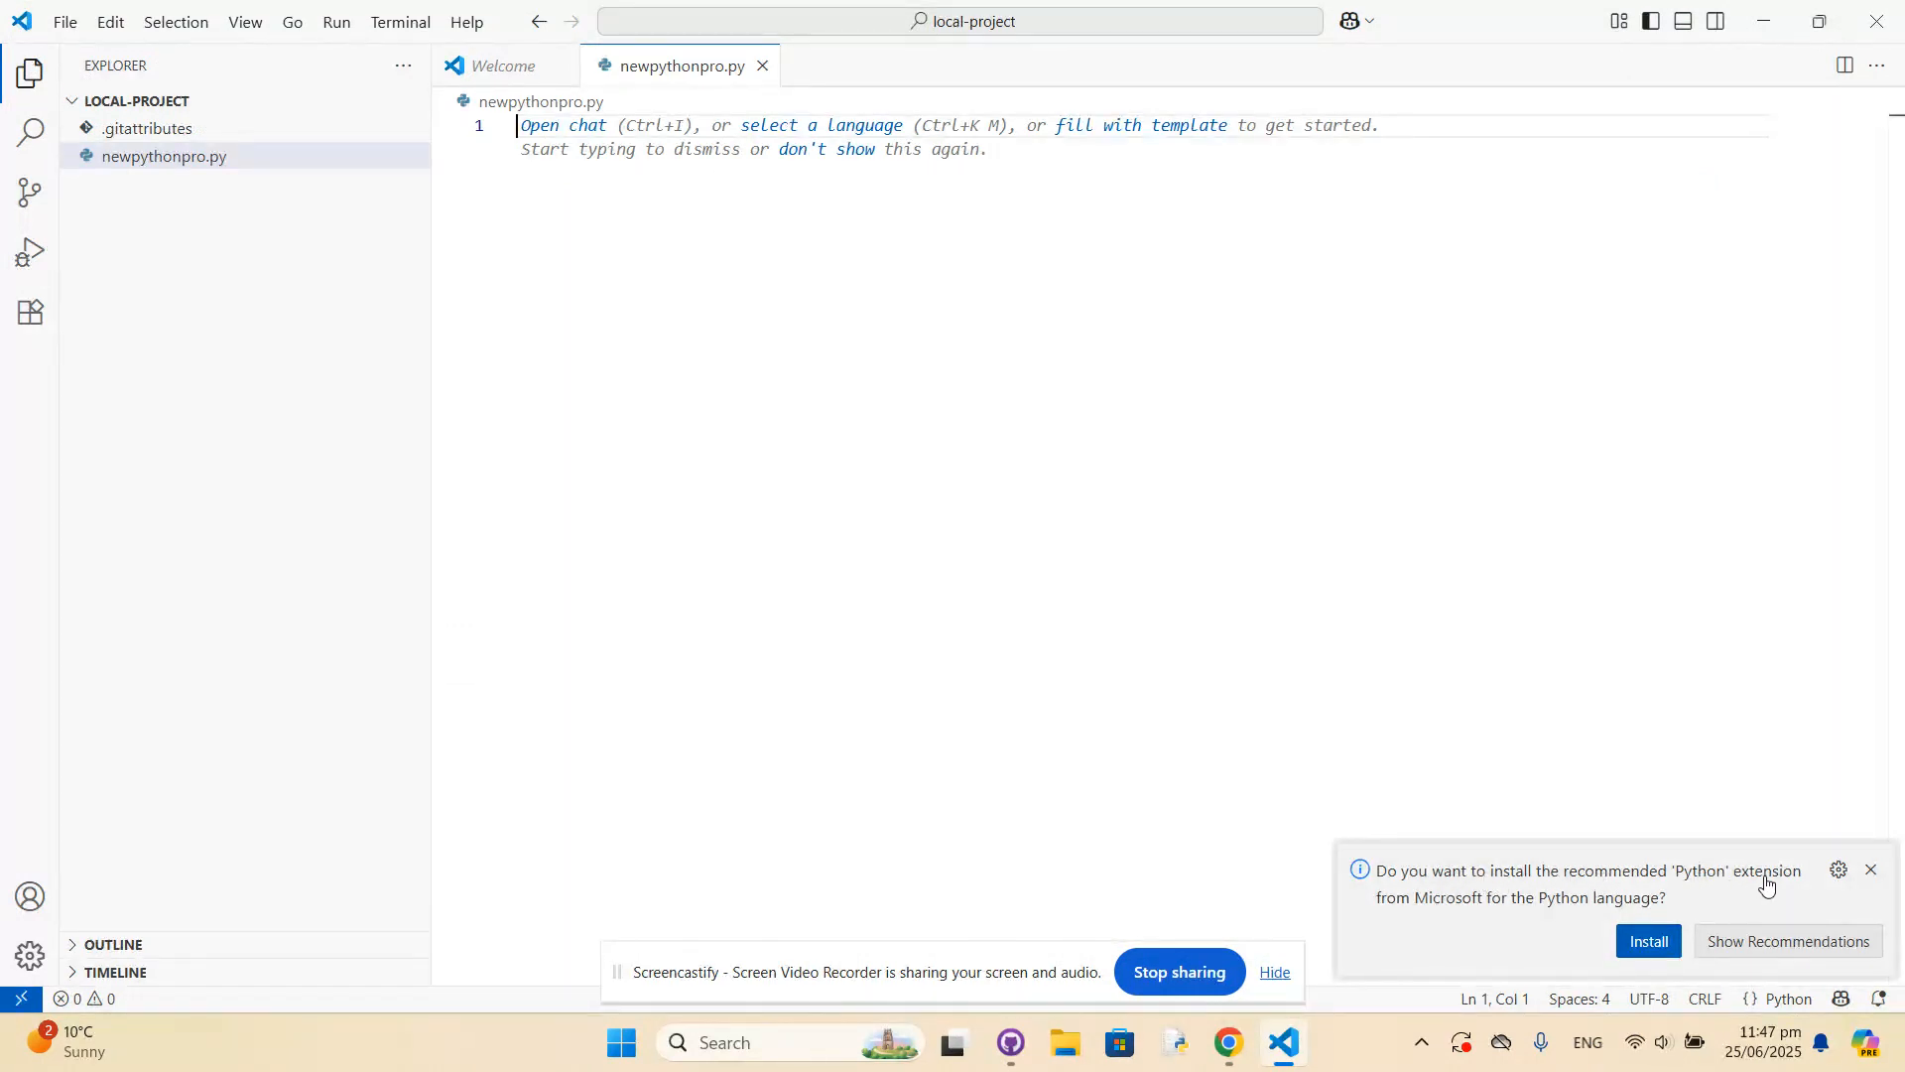
# Install the recommended Python extension from Microsoft and close its welcome page.
pyautogui.click(1656, 944)
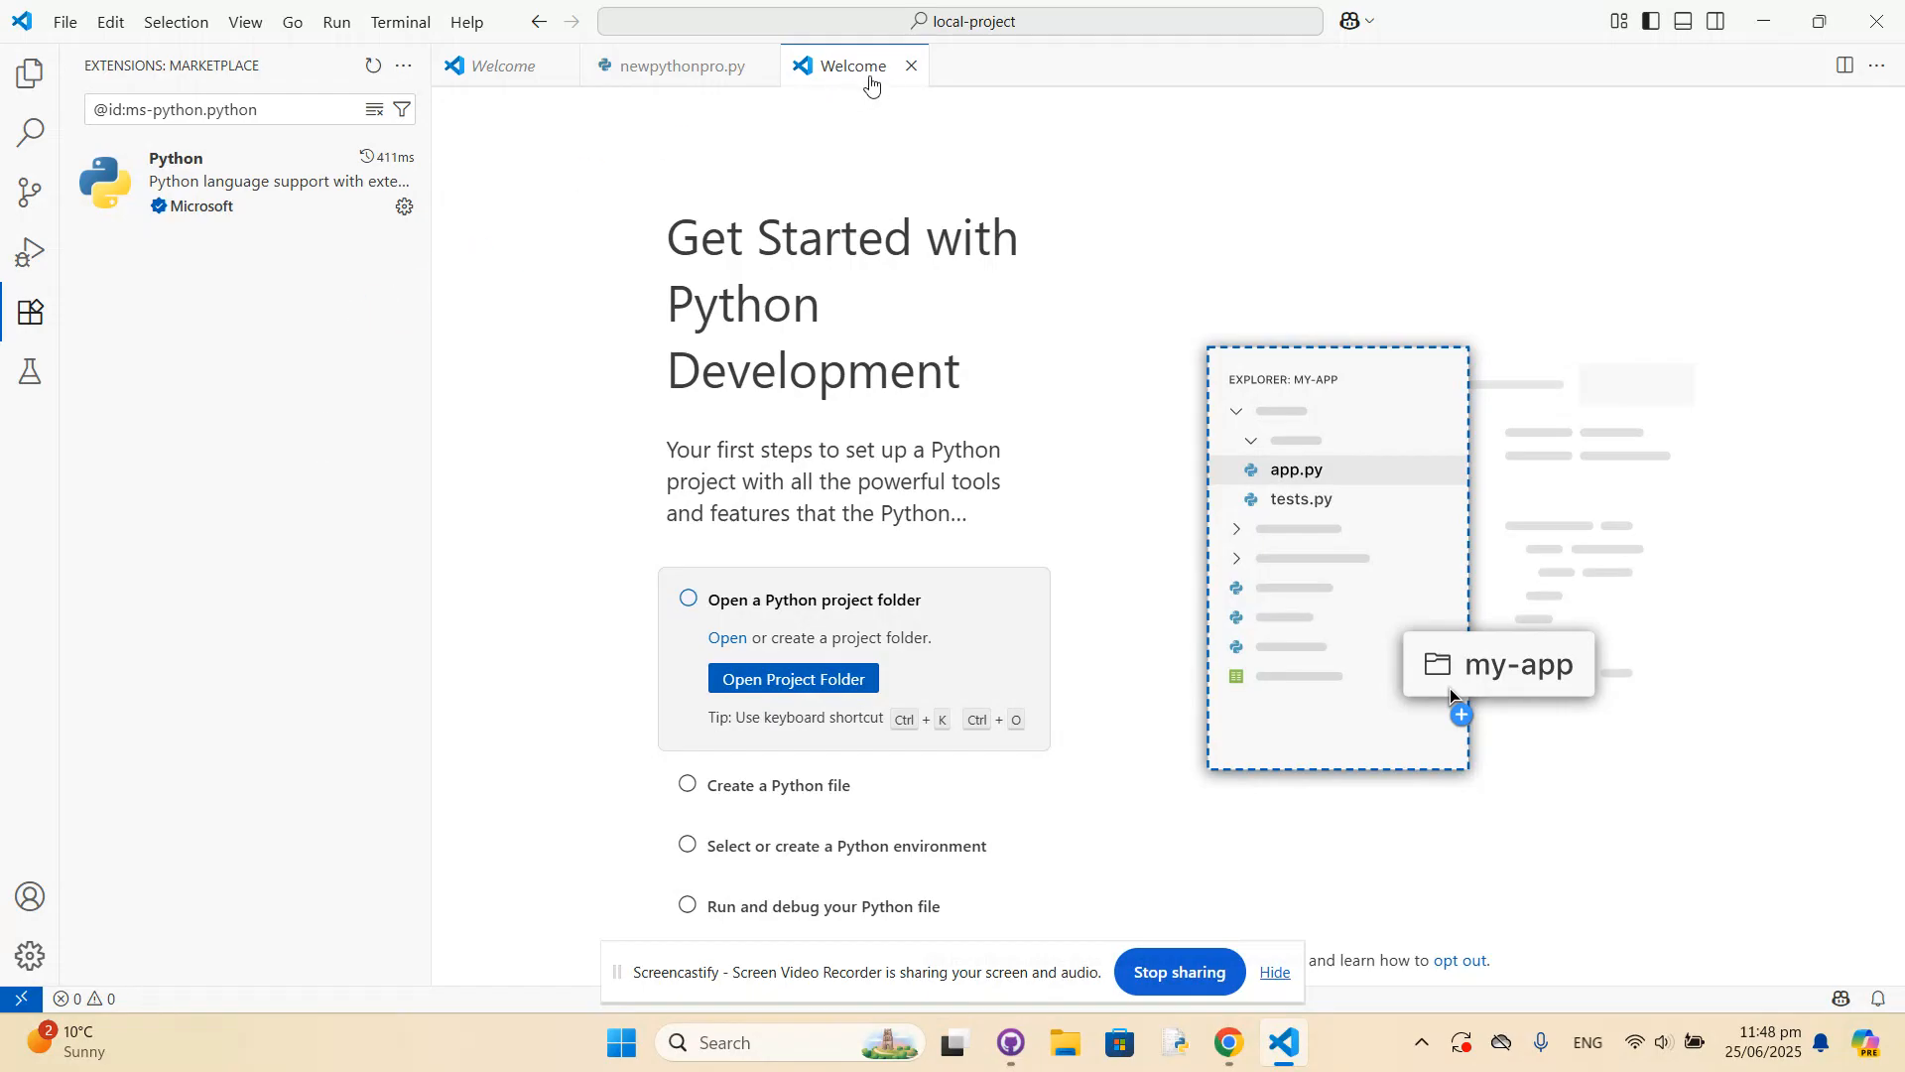
pyautogui.click(911, 66)
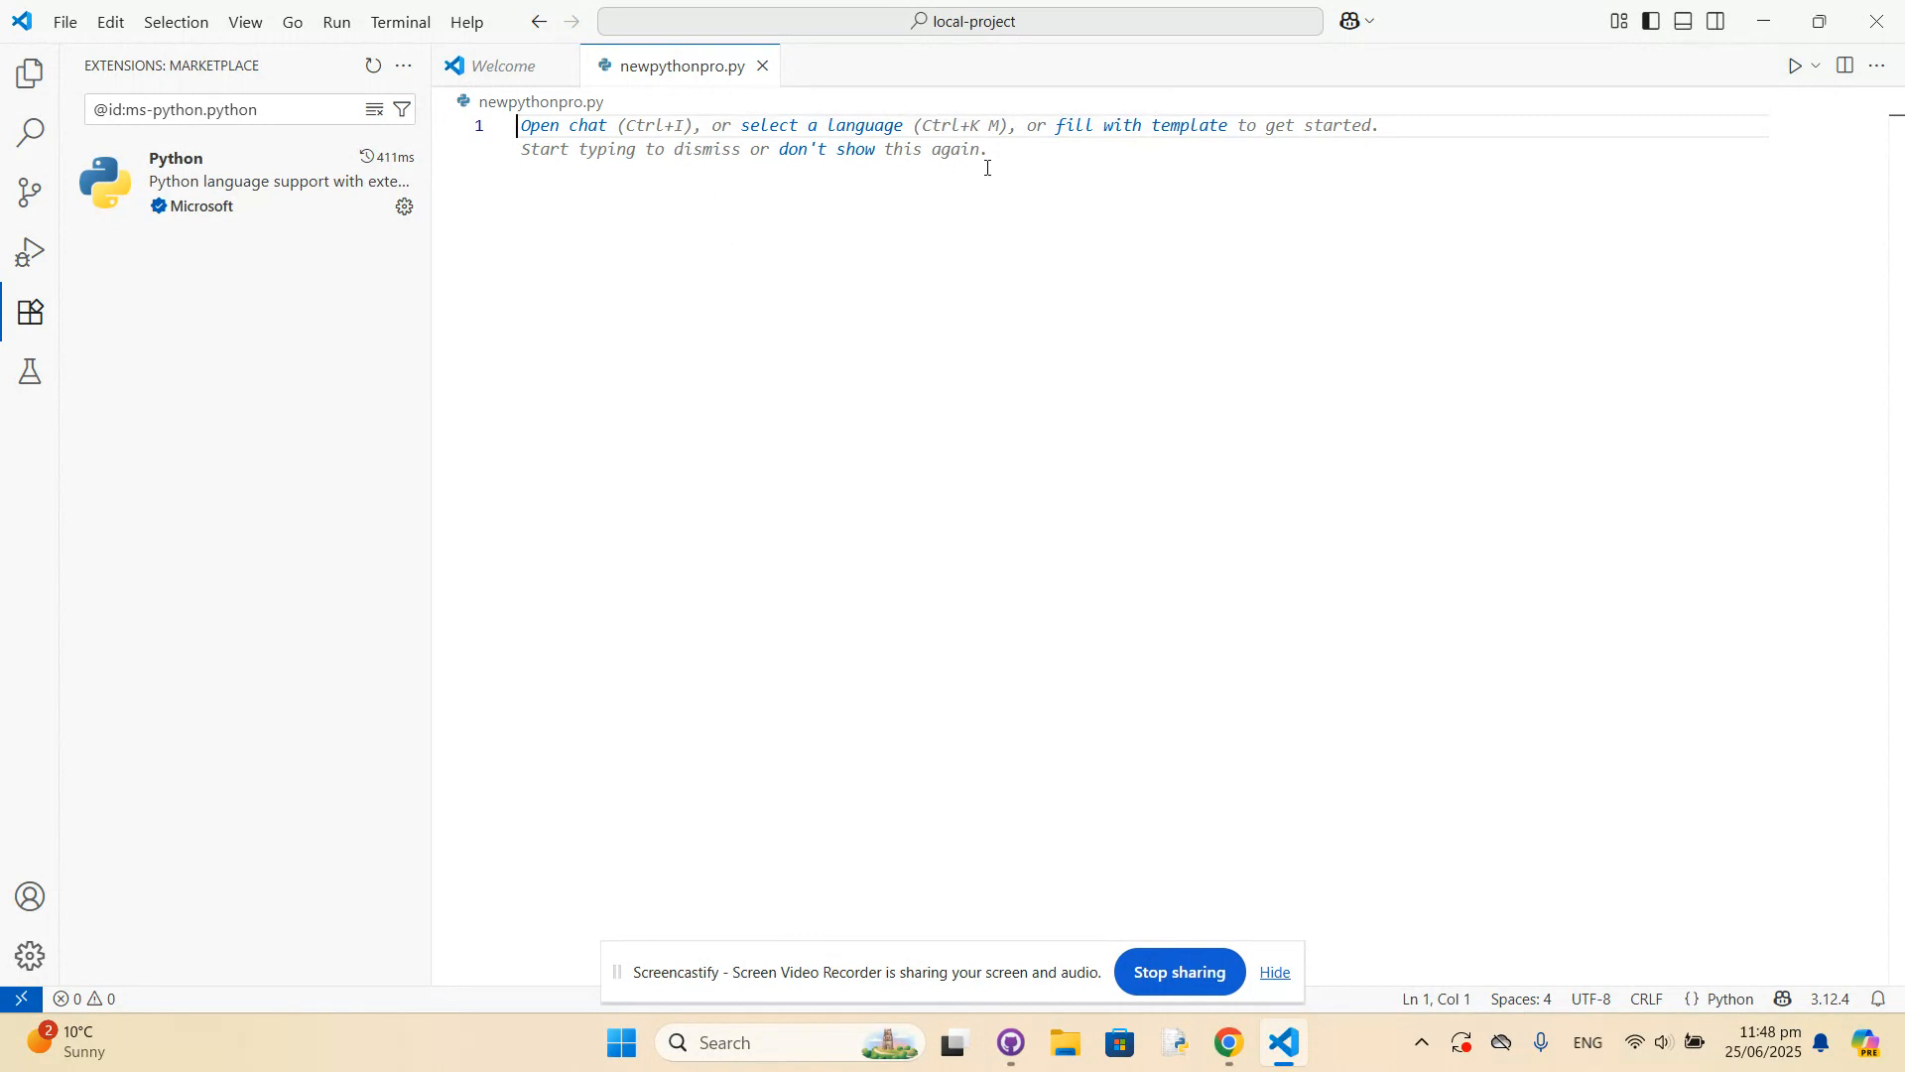
# Write print('Hello World') on line 2 of newpythonpro.py, and add two line breaks below it.
pyautogui.press('Return')
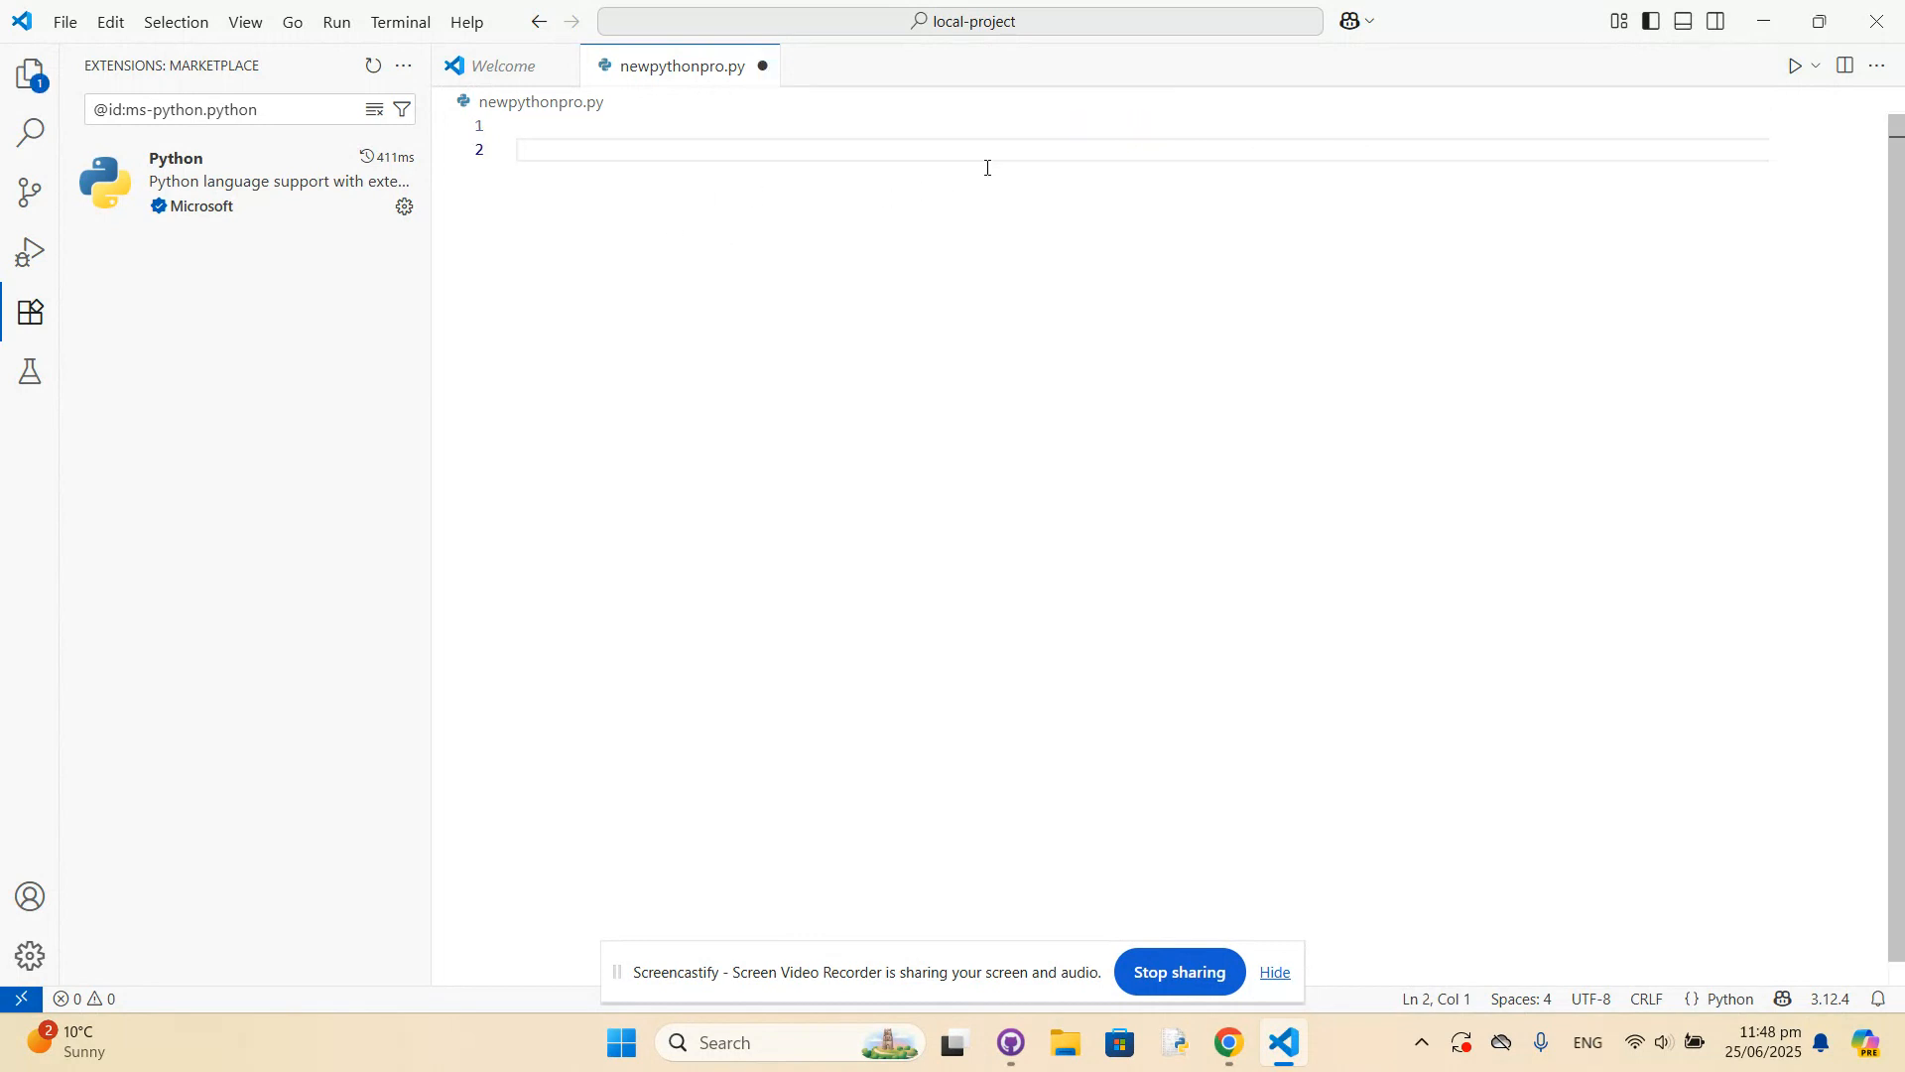
pyautogui.write('print(')
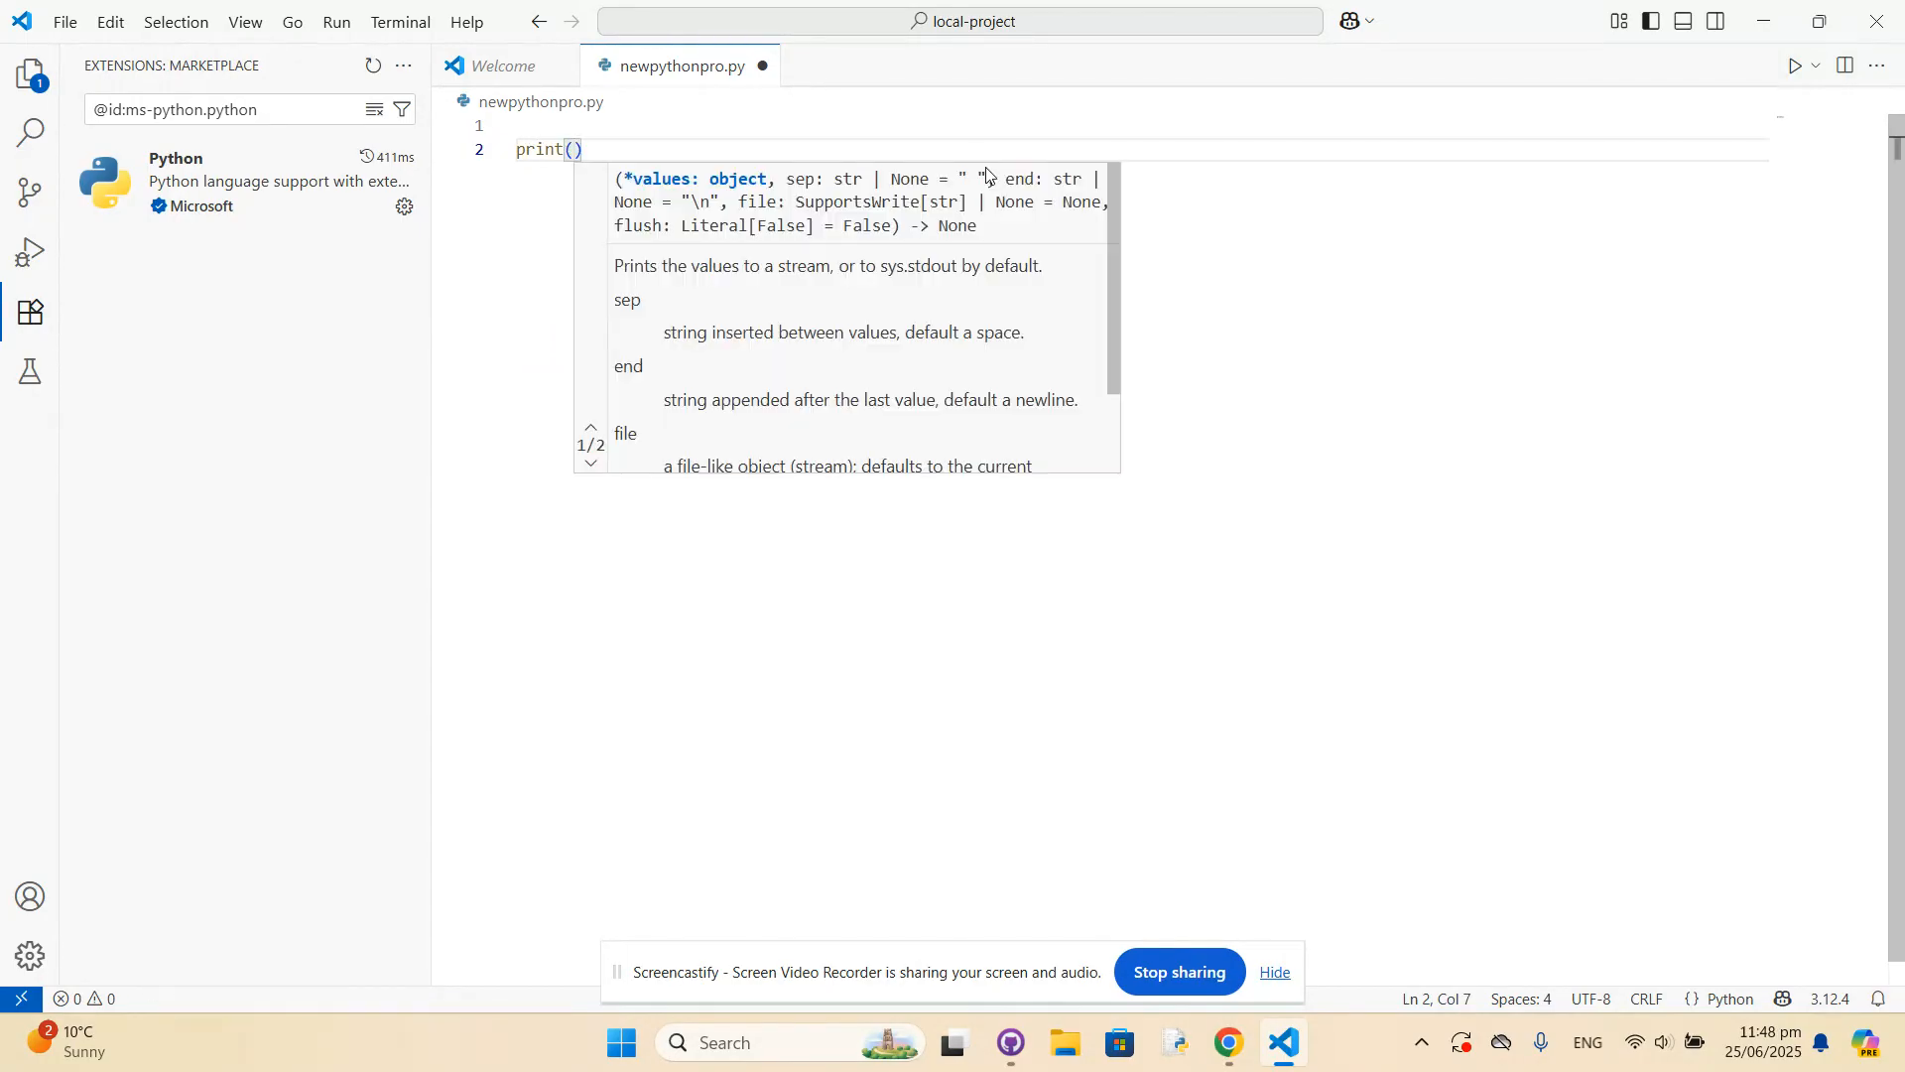
pyautogui.write("'Hello ")
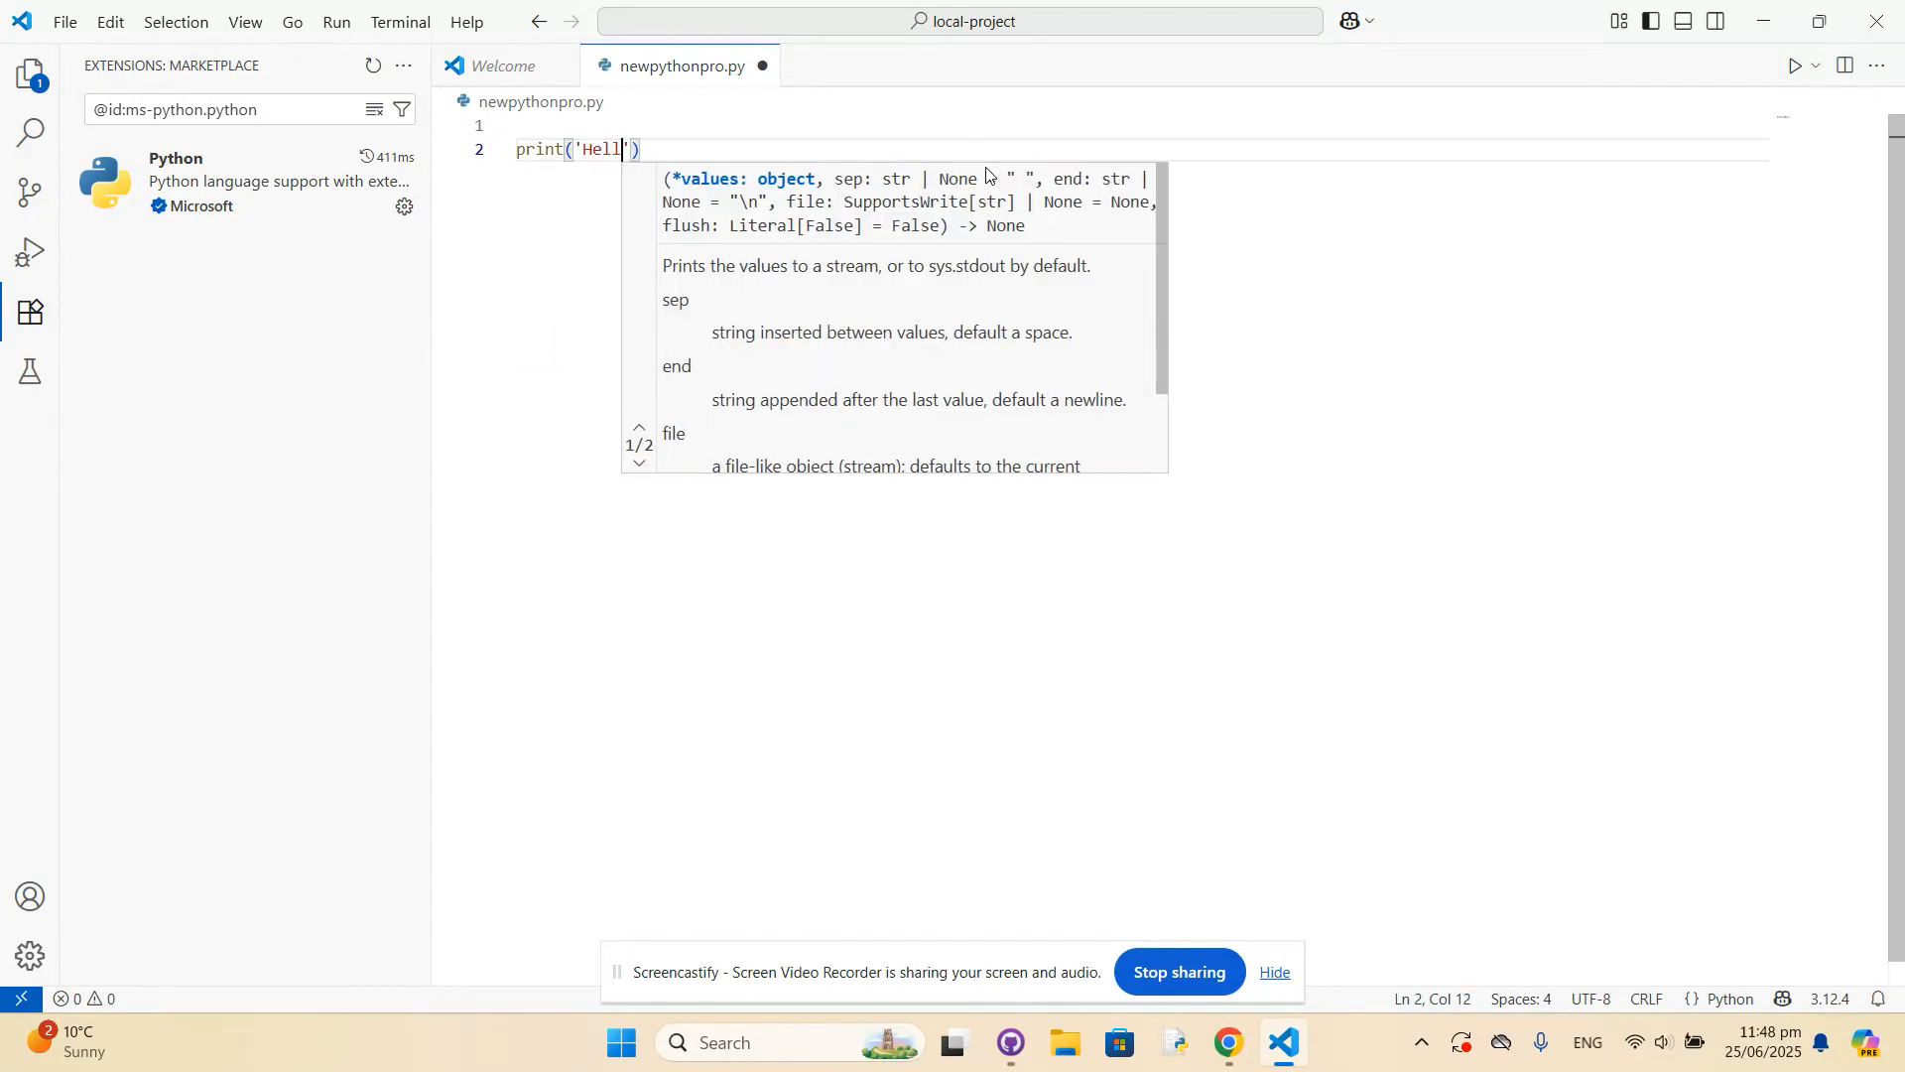
pyautogui.write('World')
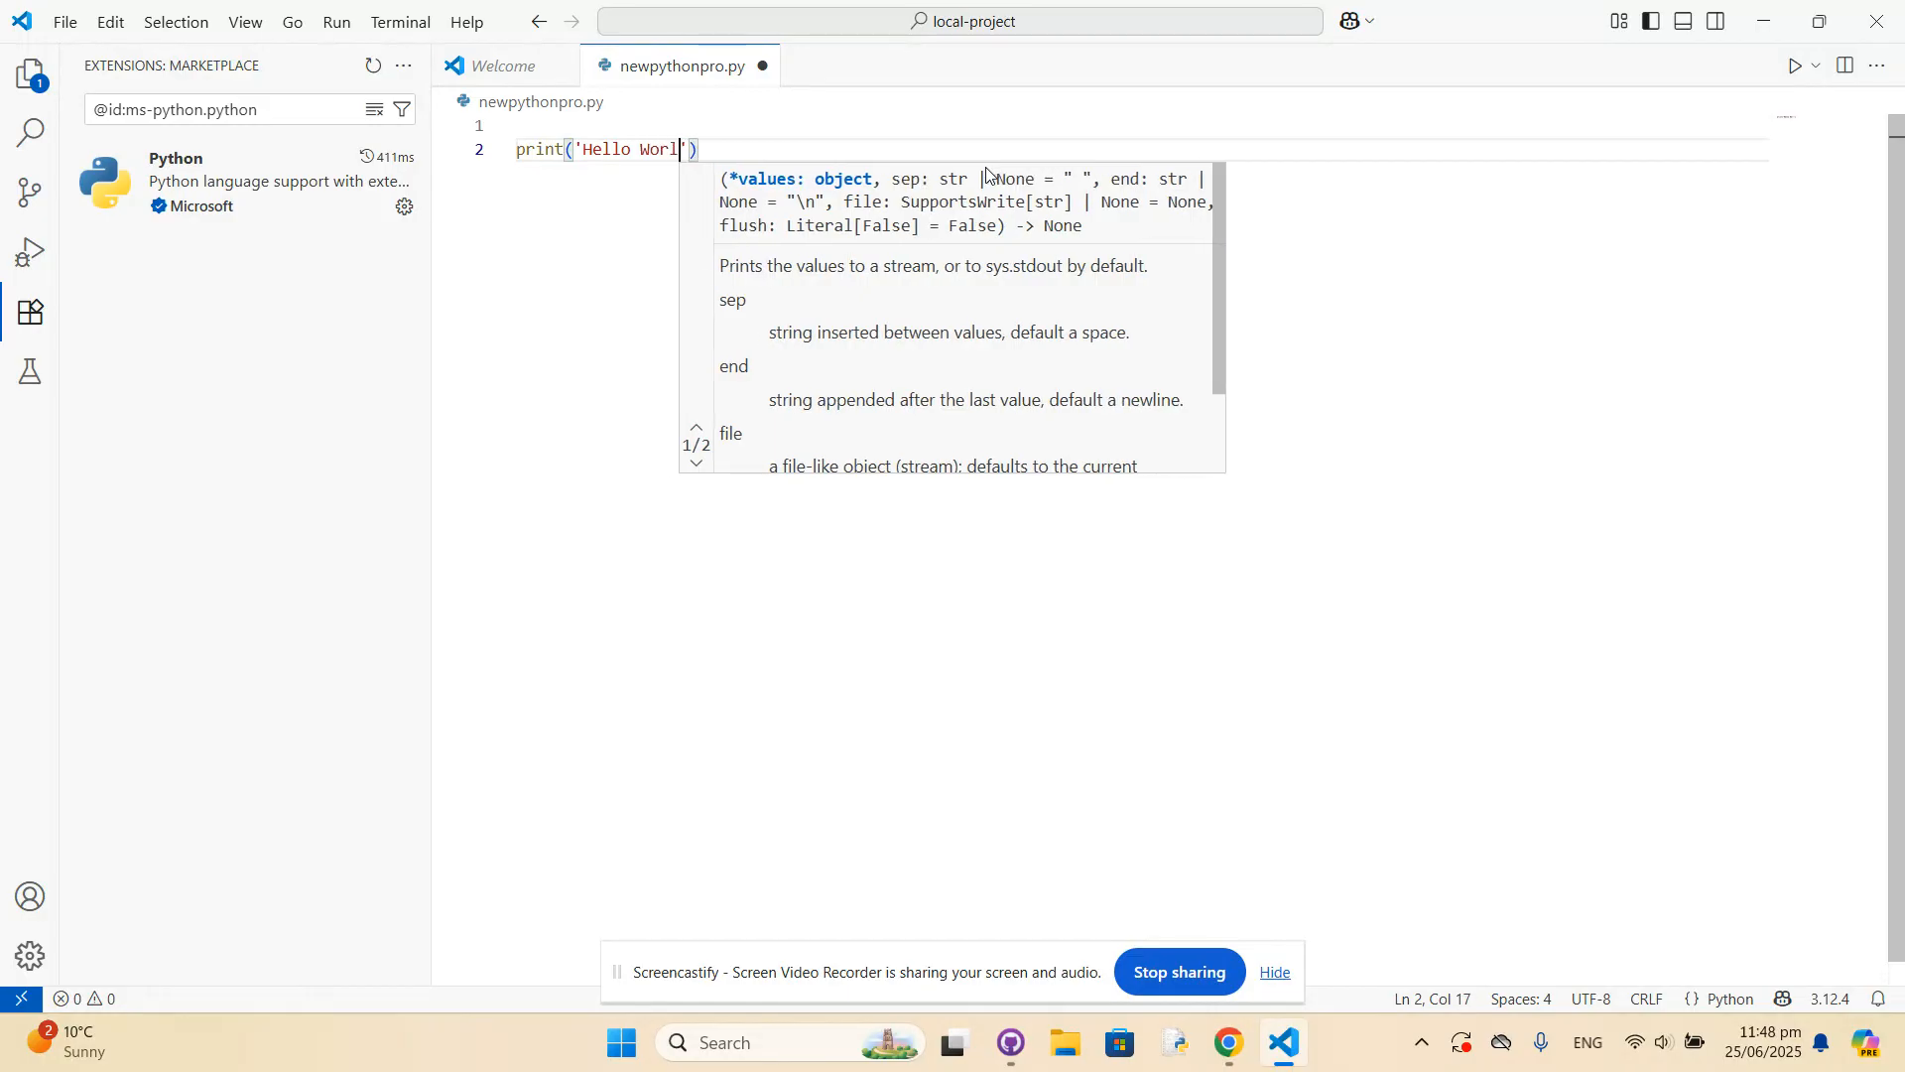
pyautogui.click(588, 255)
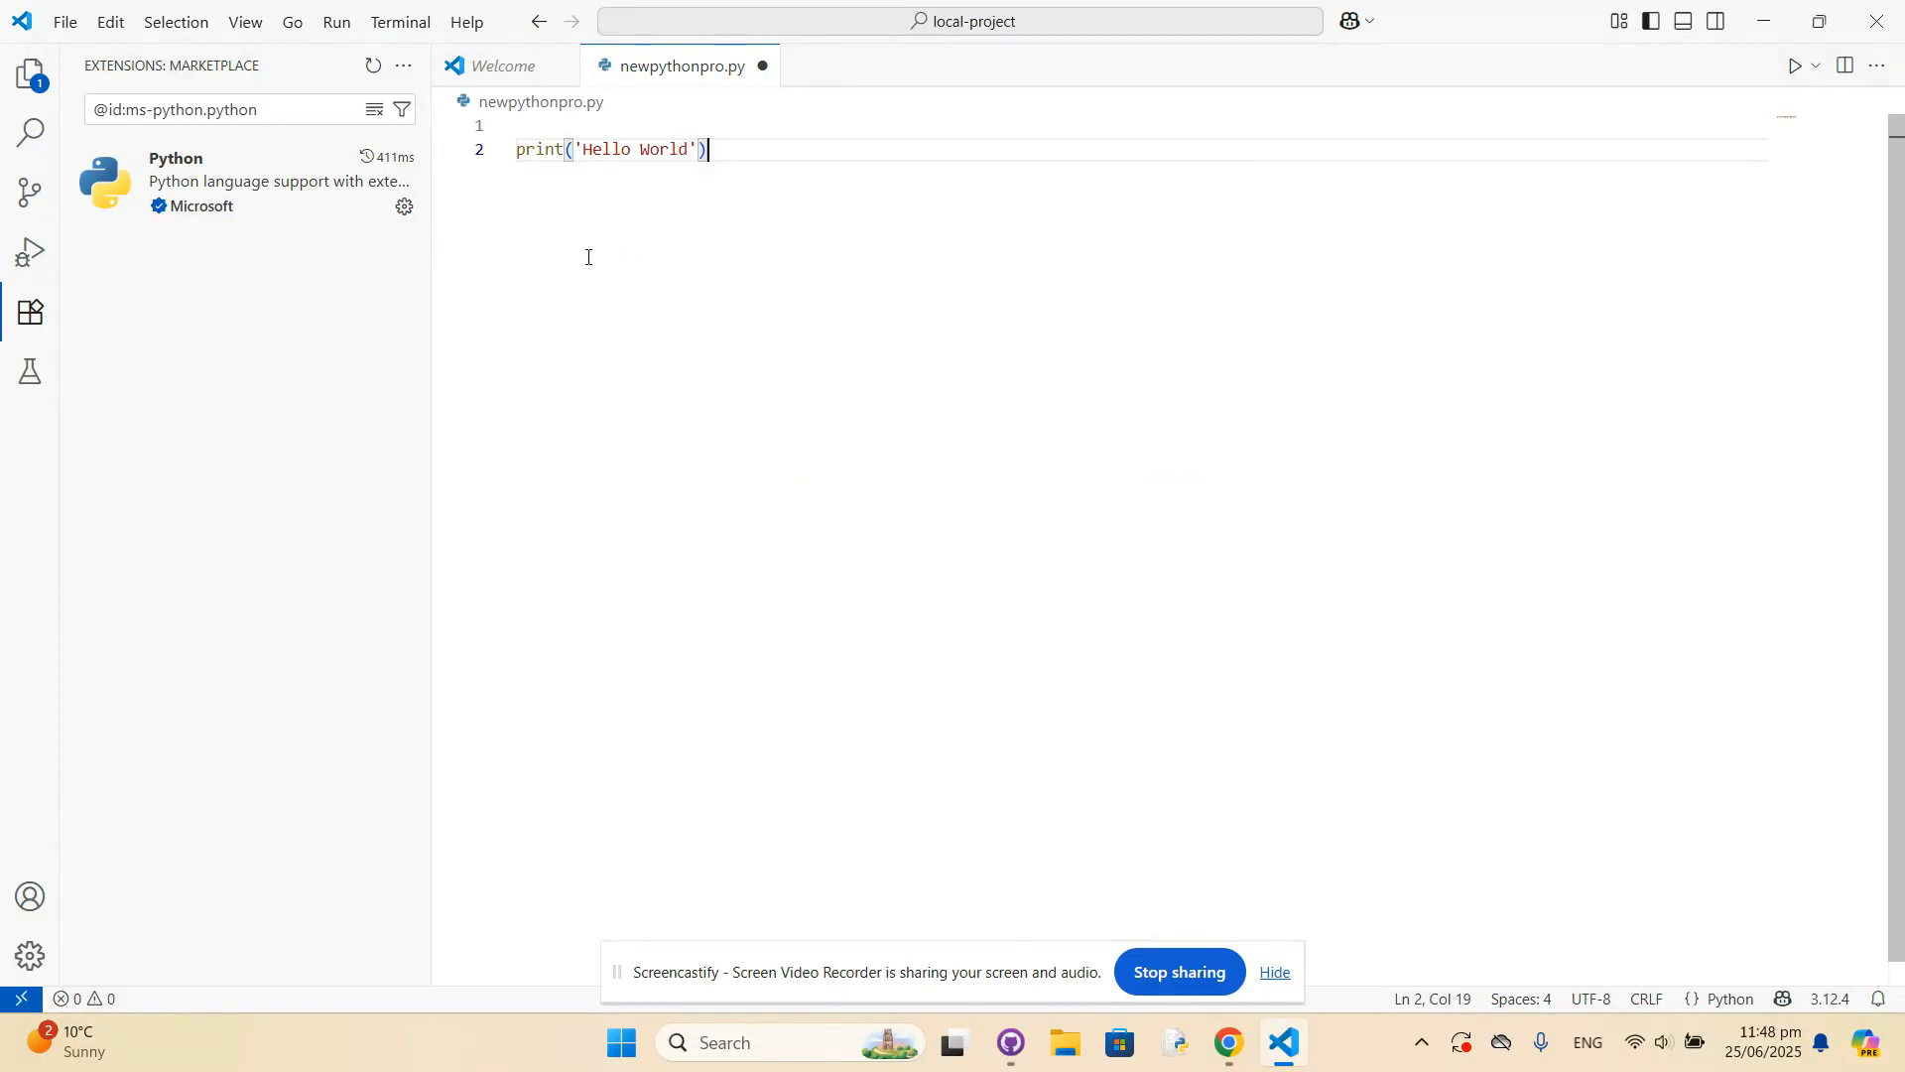
pyautogui.press('Return')
pyautogui.press('Return')
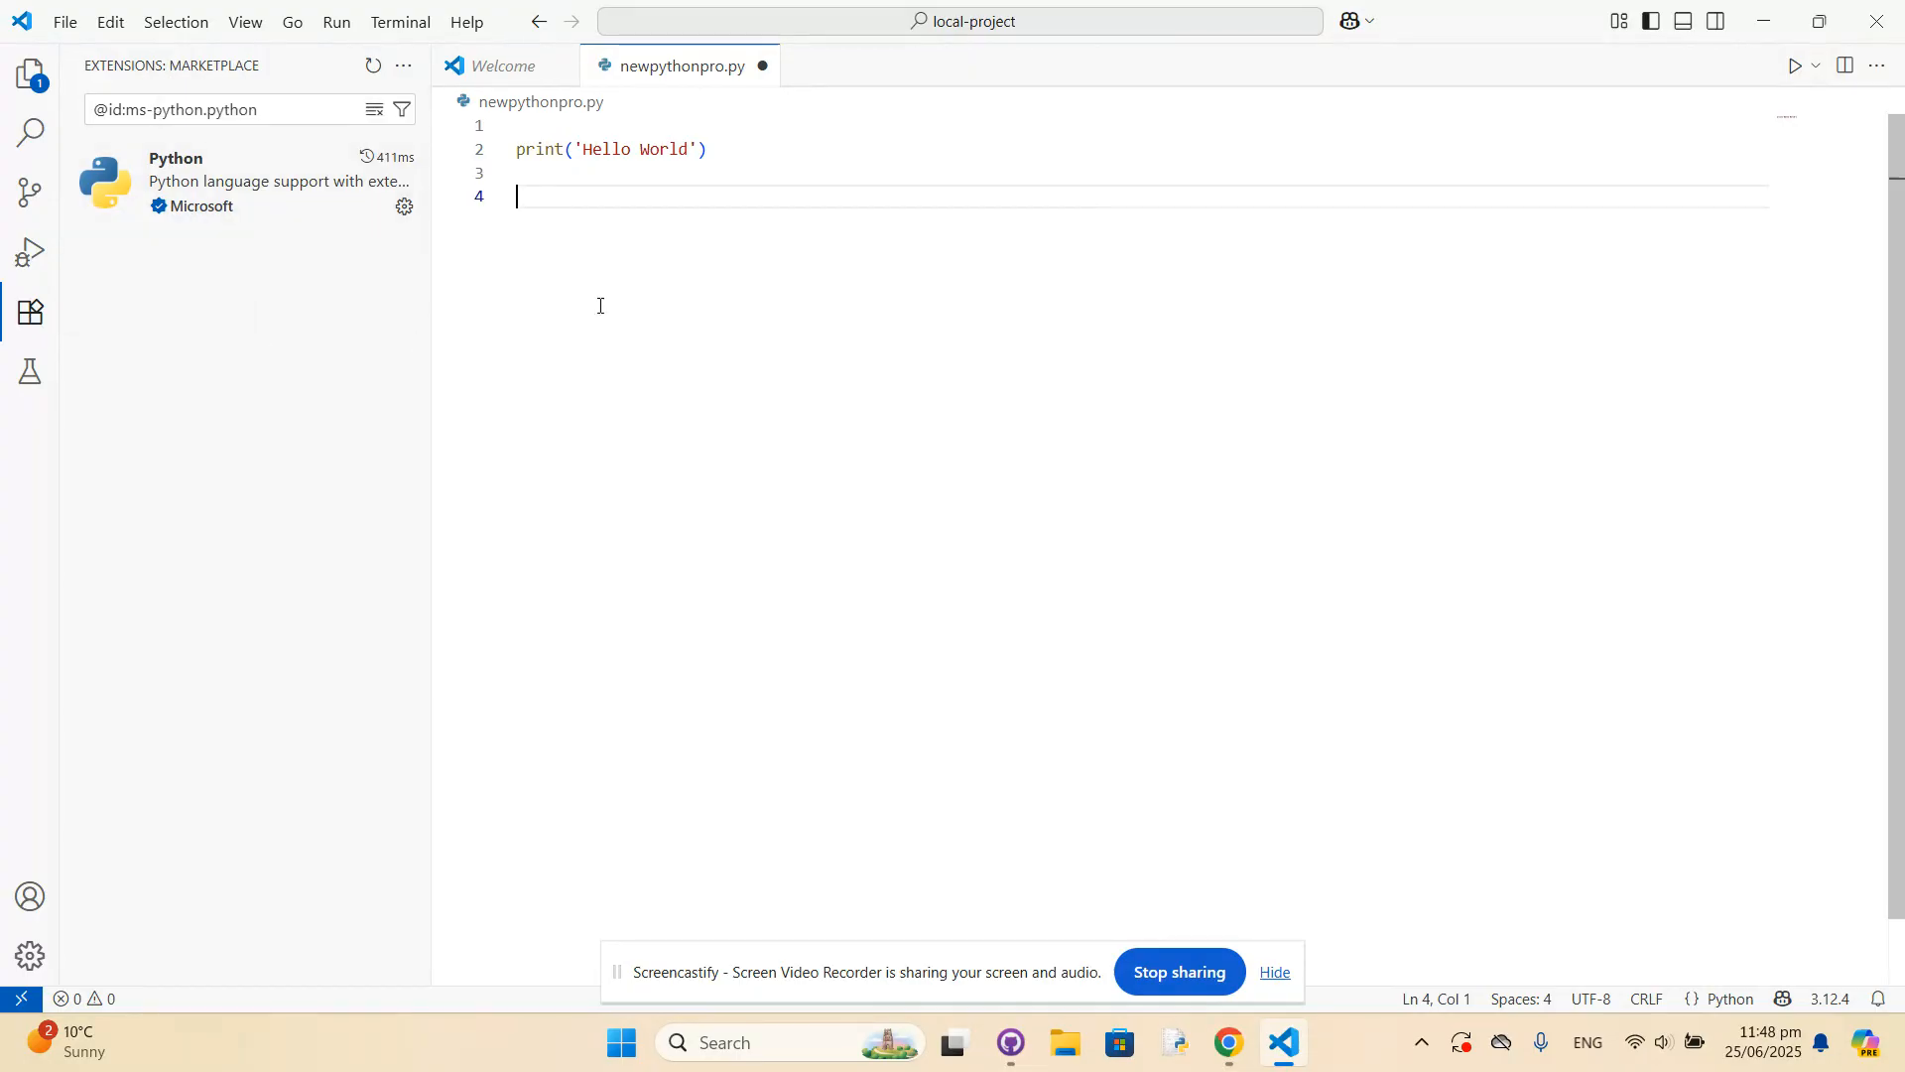
# Close the remaining Welcome page, run newpythonpro.py, and highlight the program's output in the terminal.
pyautogui.click(561, 67)
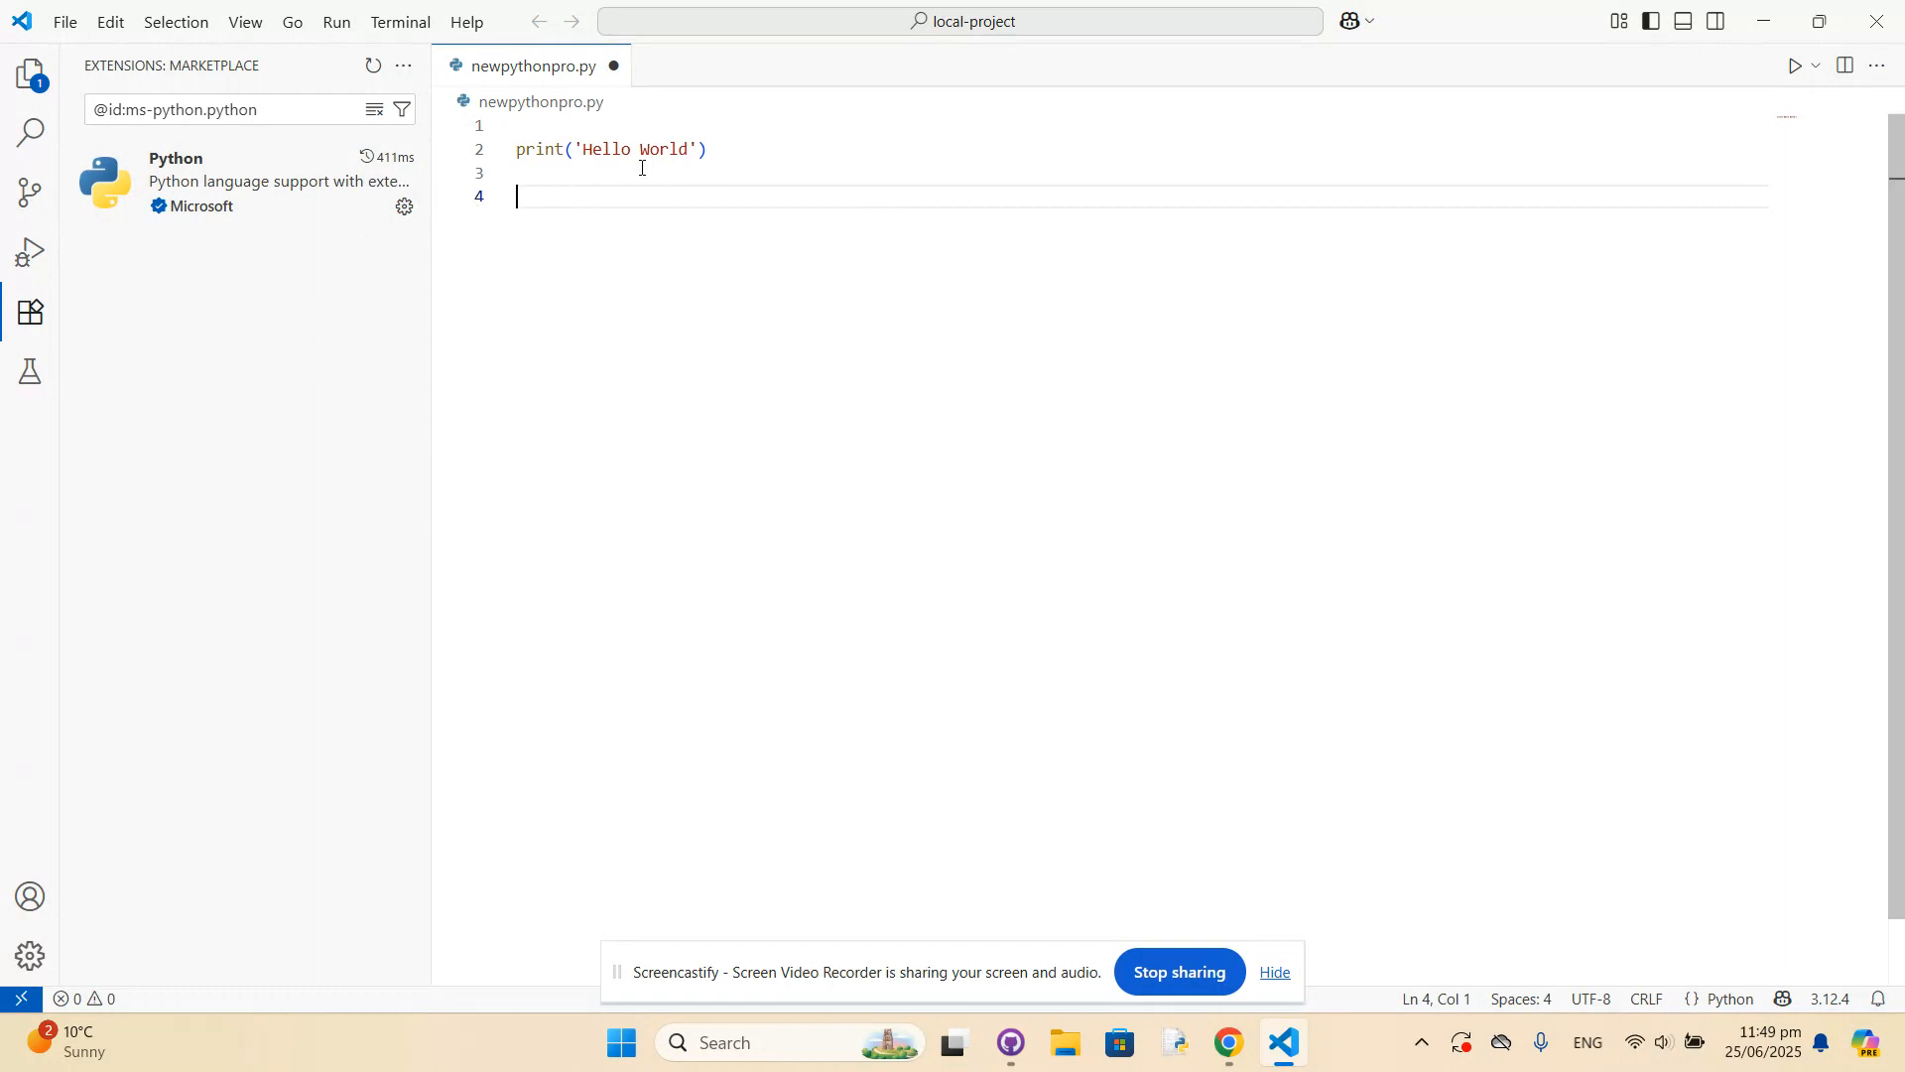
pyautogui.click(1796, 67)
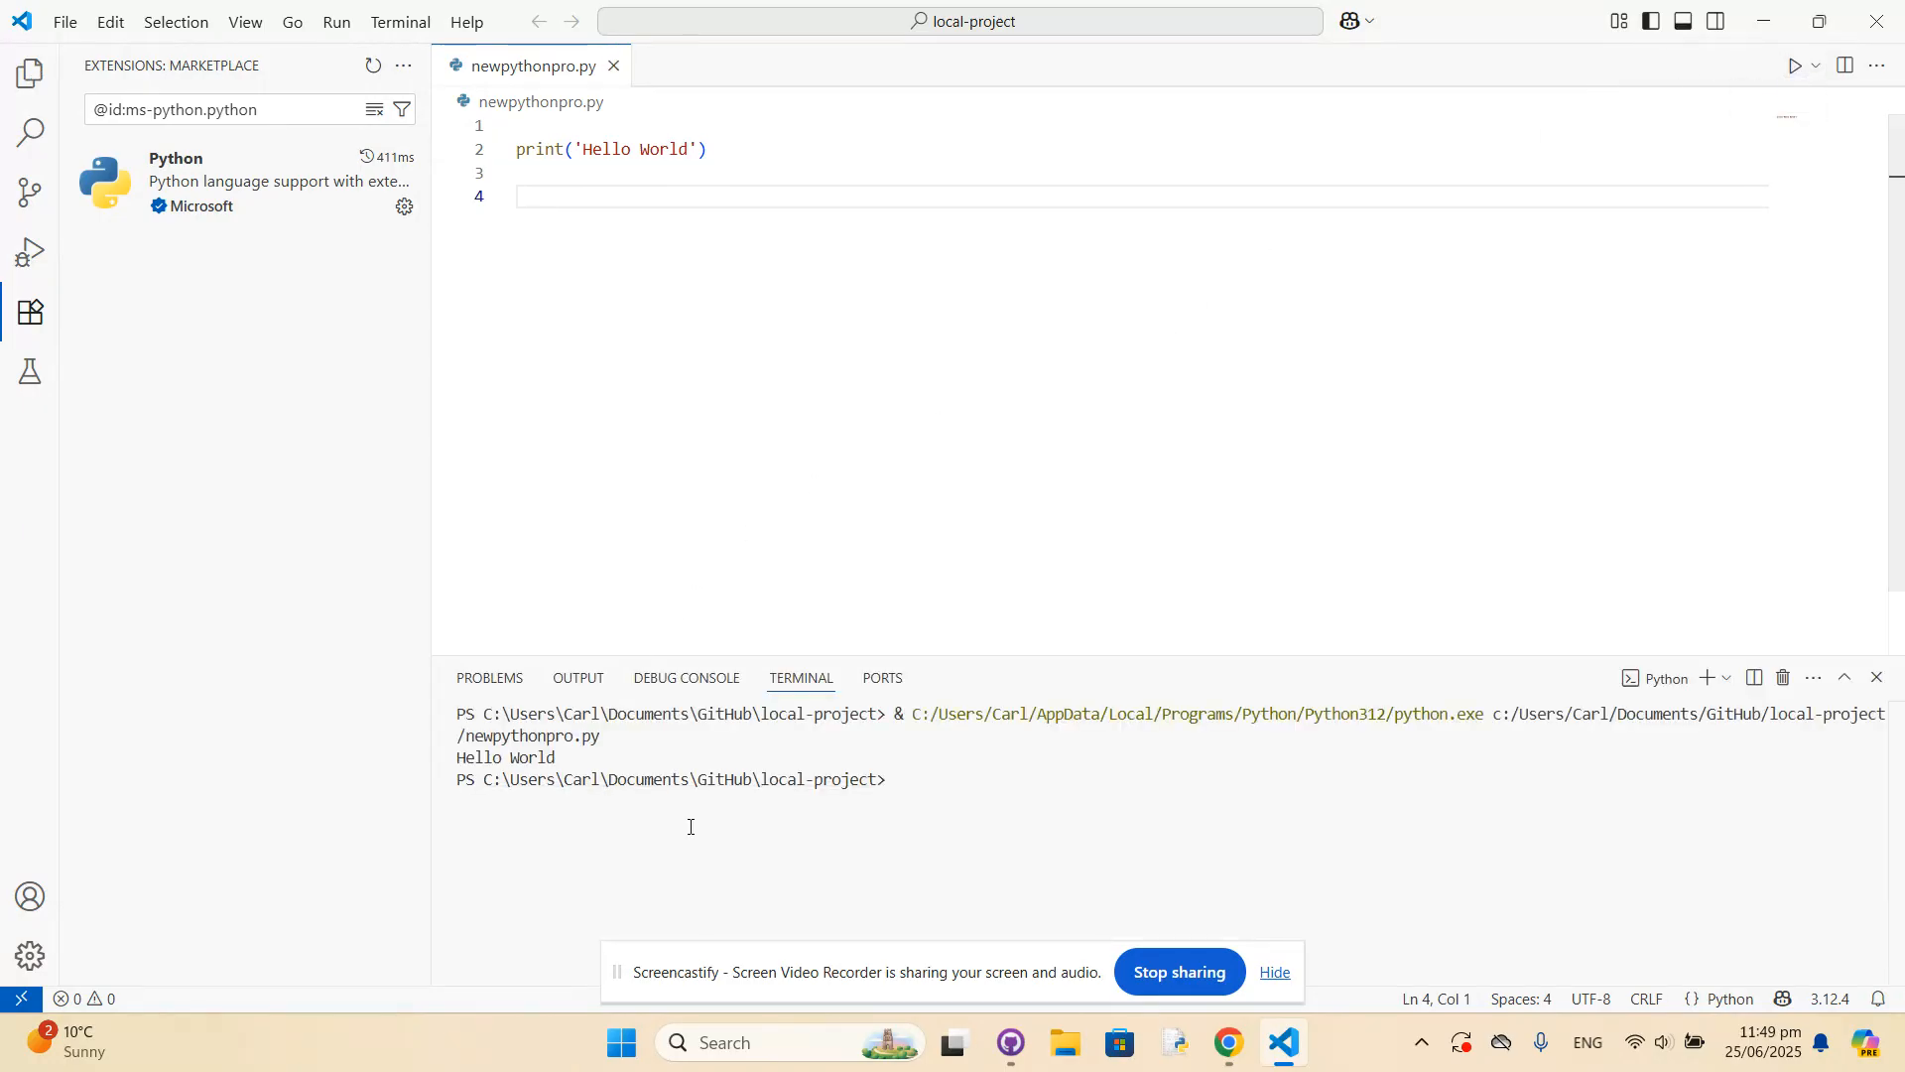
pyautogui.moveTo(465, 760); pyautogui.dragTo(561, 760)
pyautogui.click(669, 448)
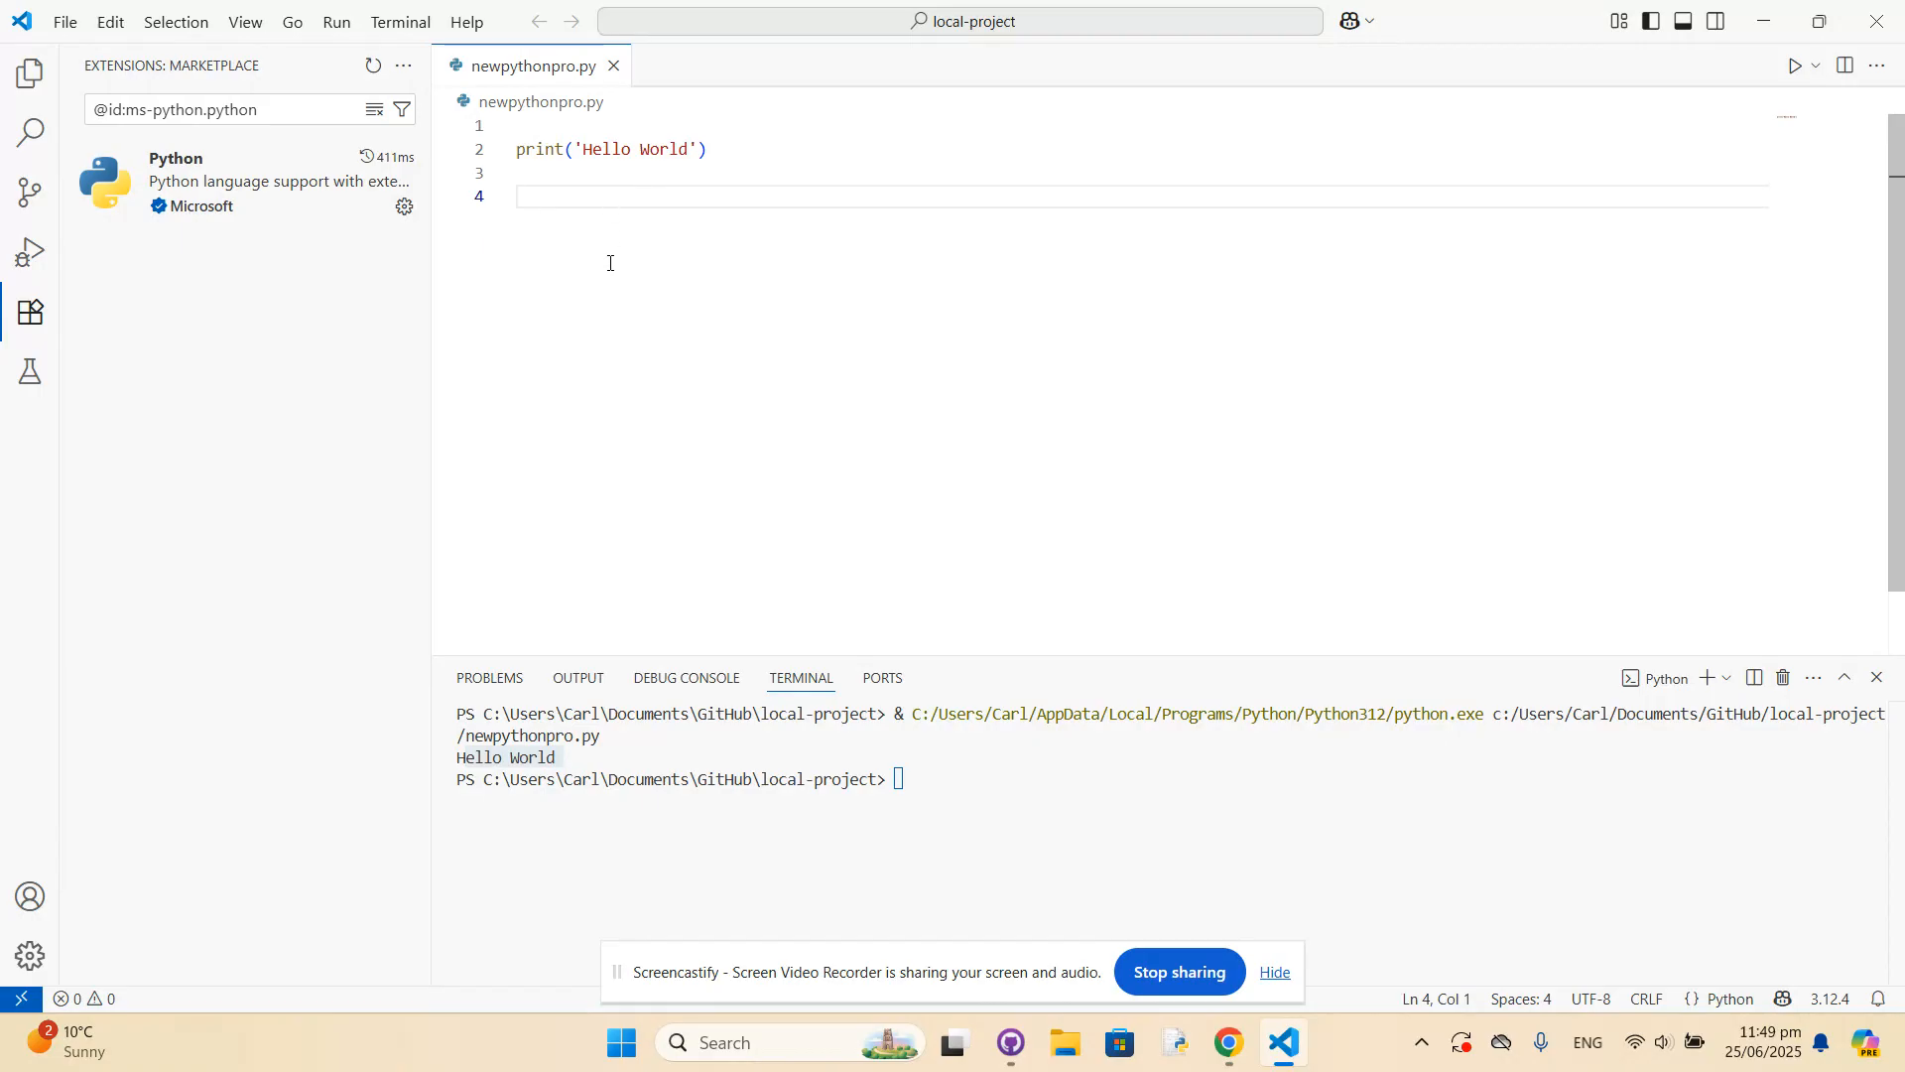
# Look at the Source Control view for its Git options, and hide it.
pyautogui.click(36, 203)
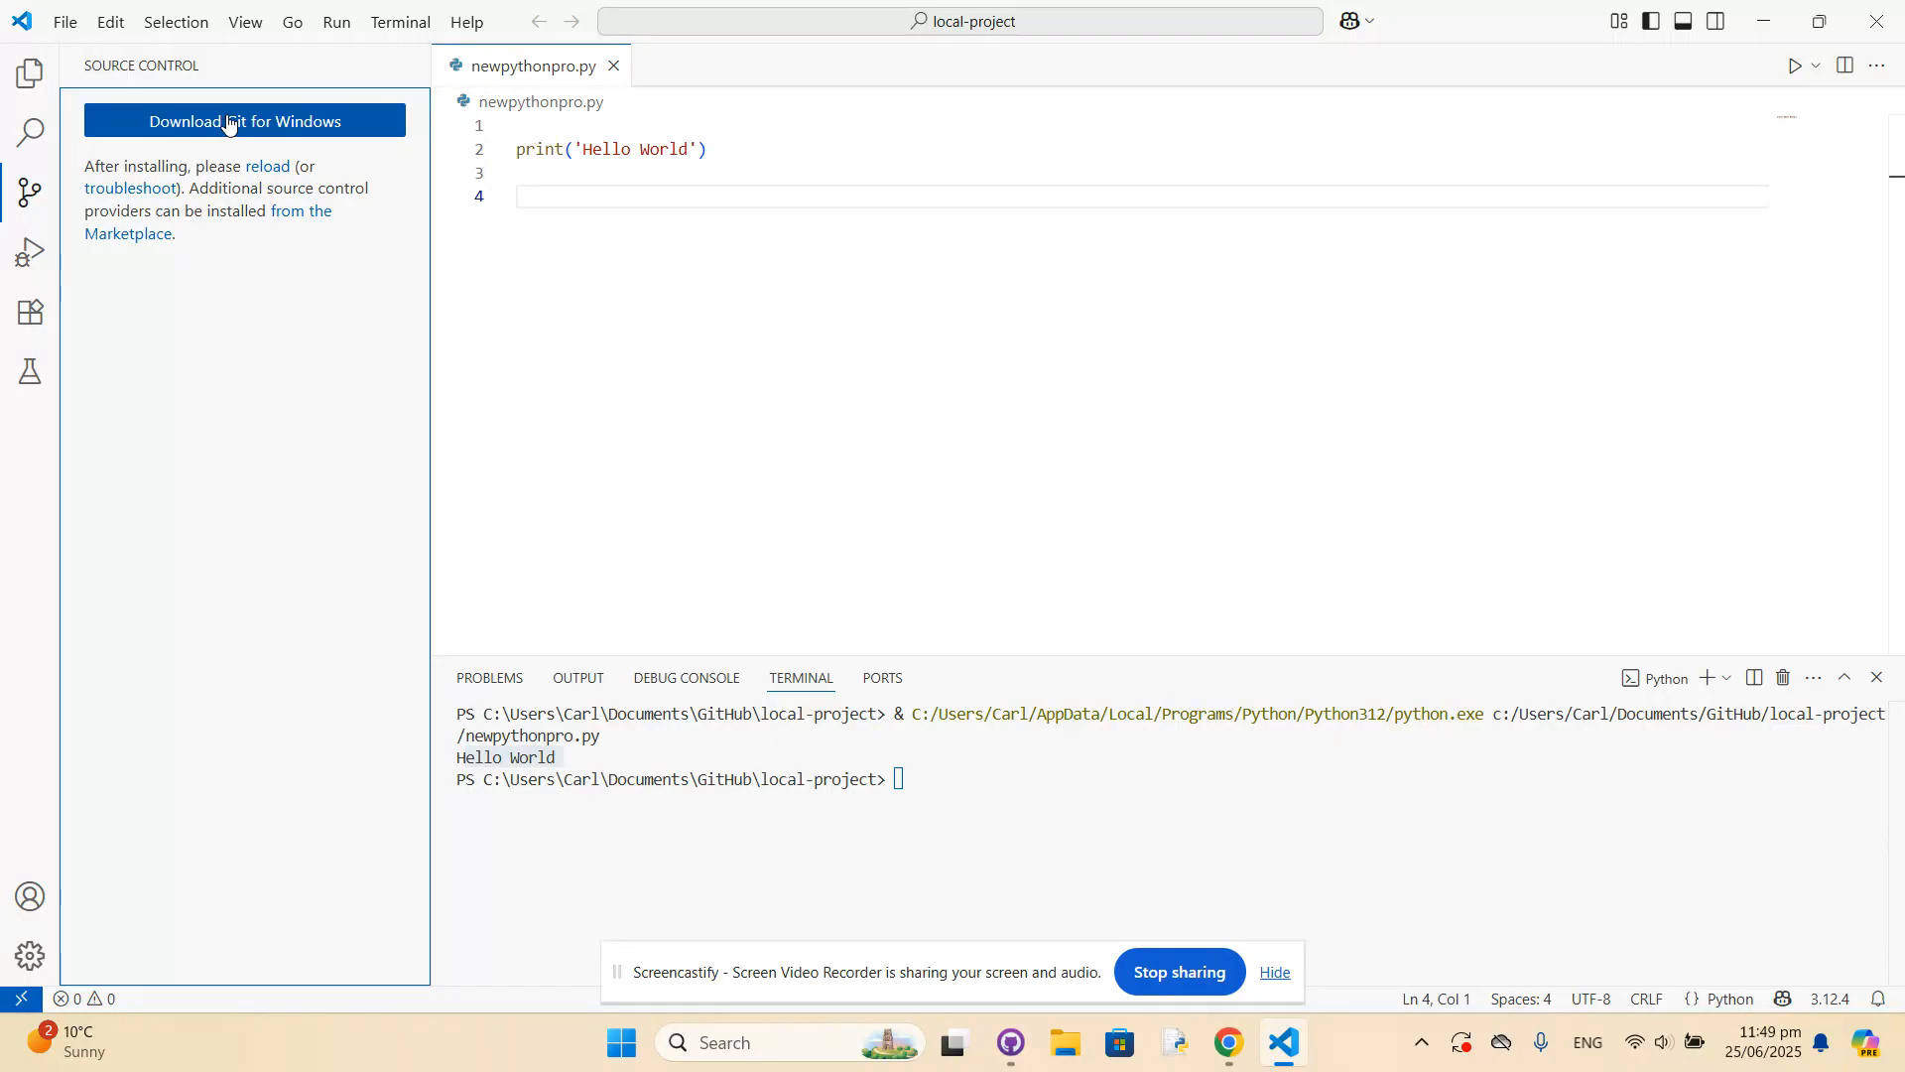
pyautogui.click(30, 203)
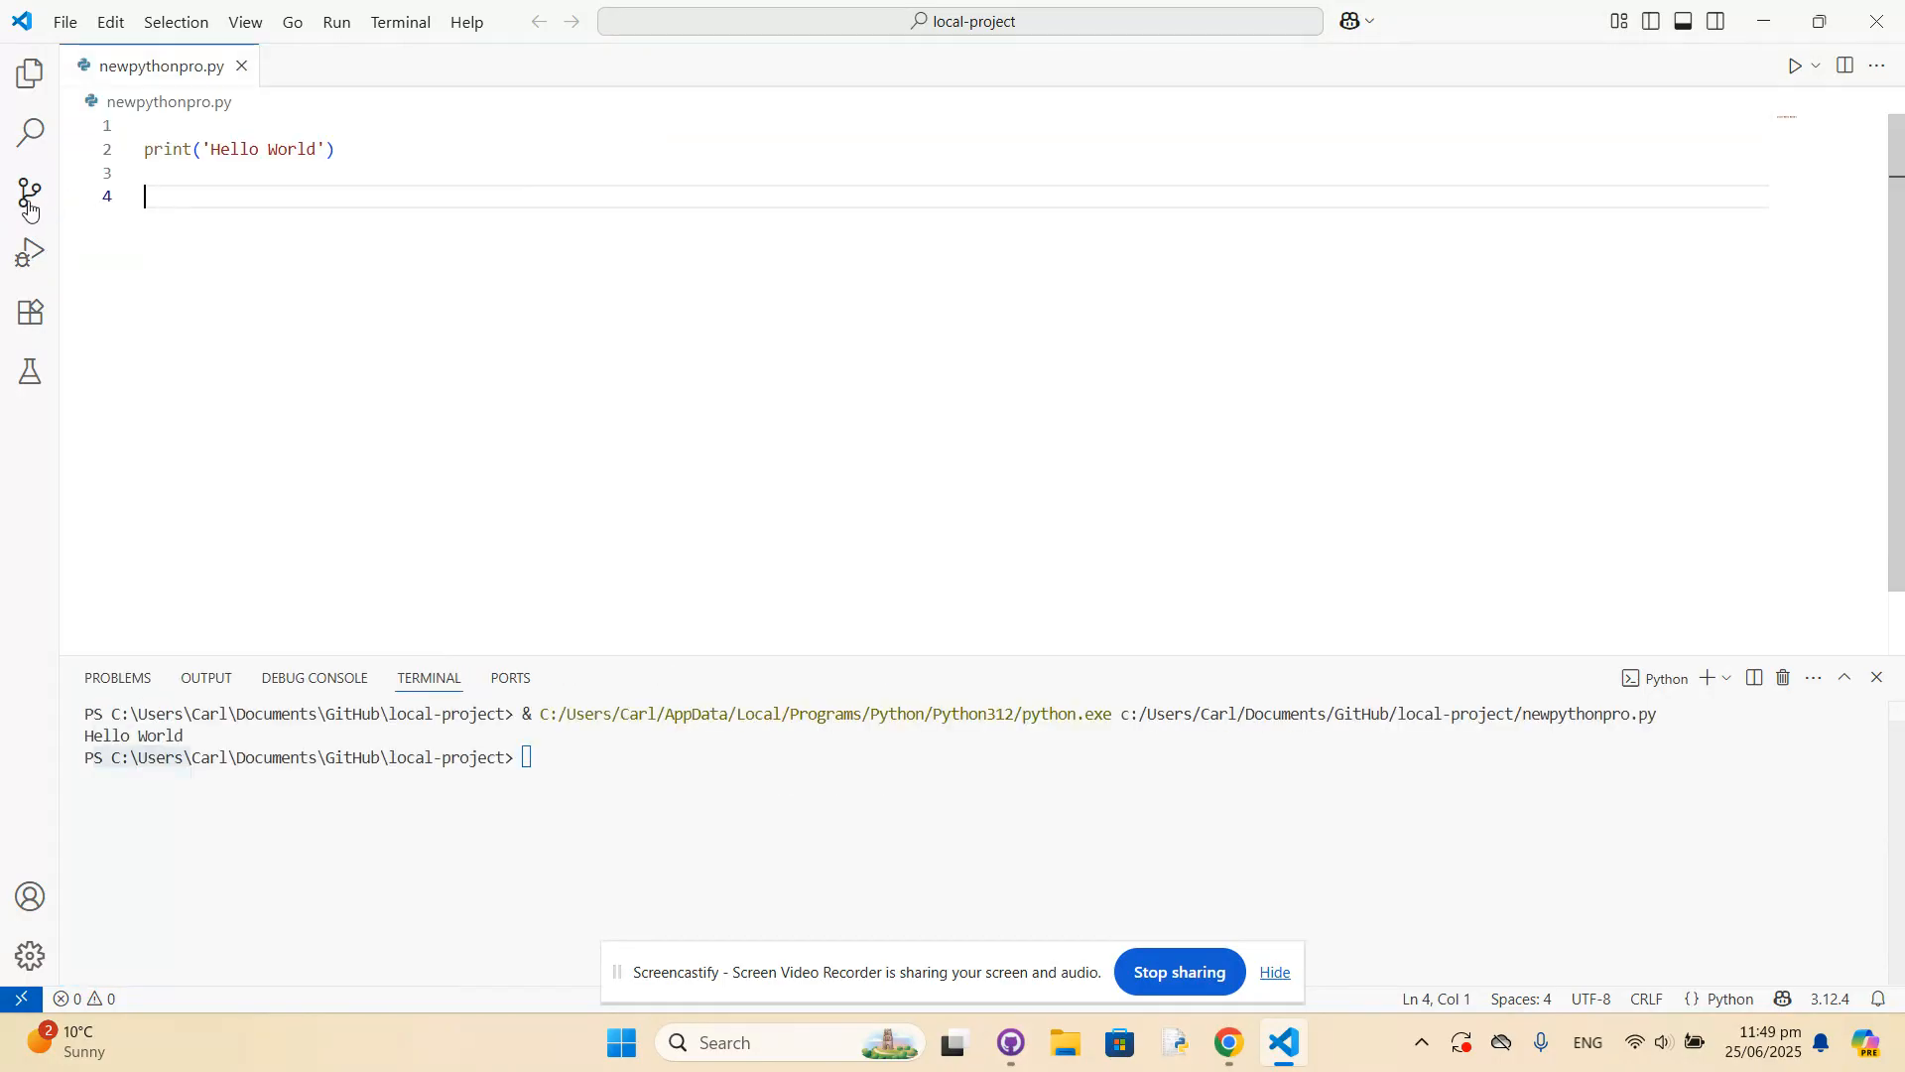
pyautogui.click(30, 204)
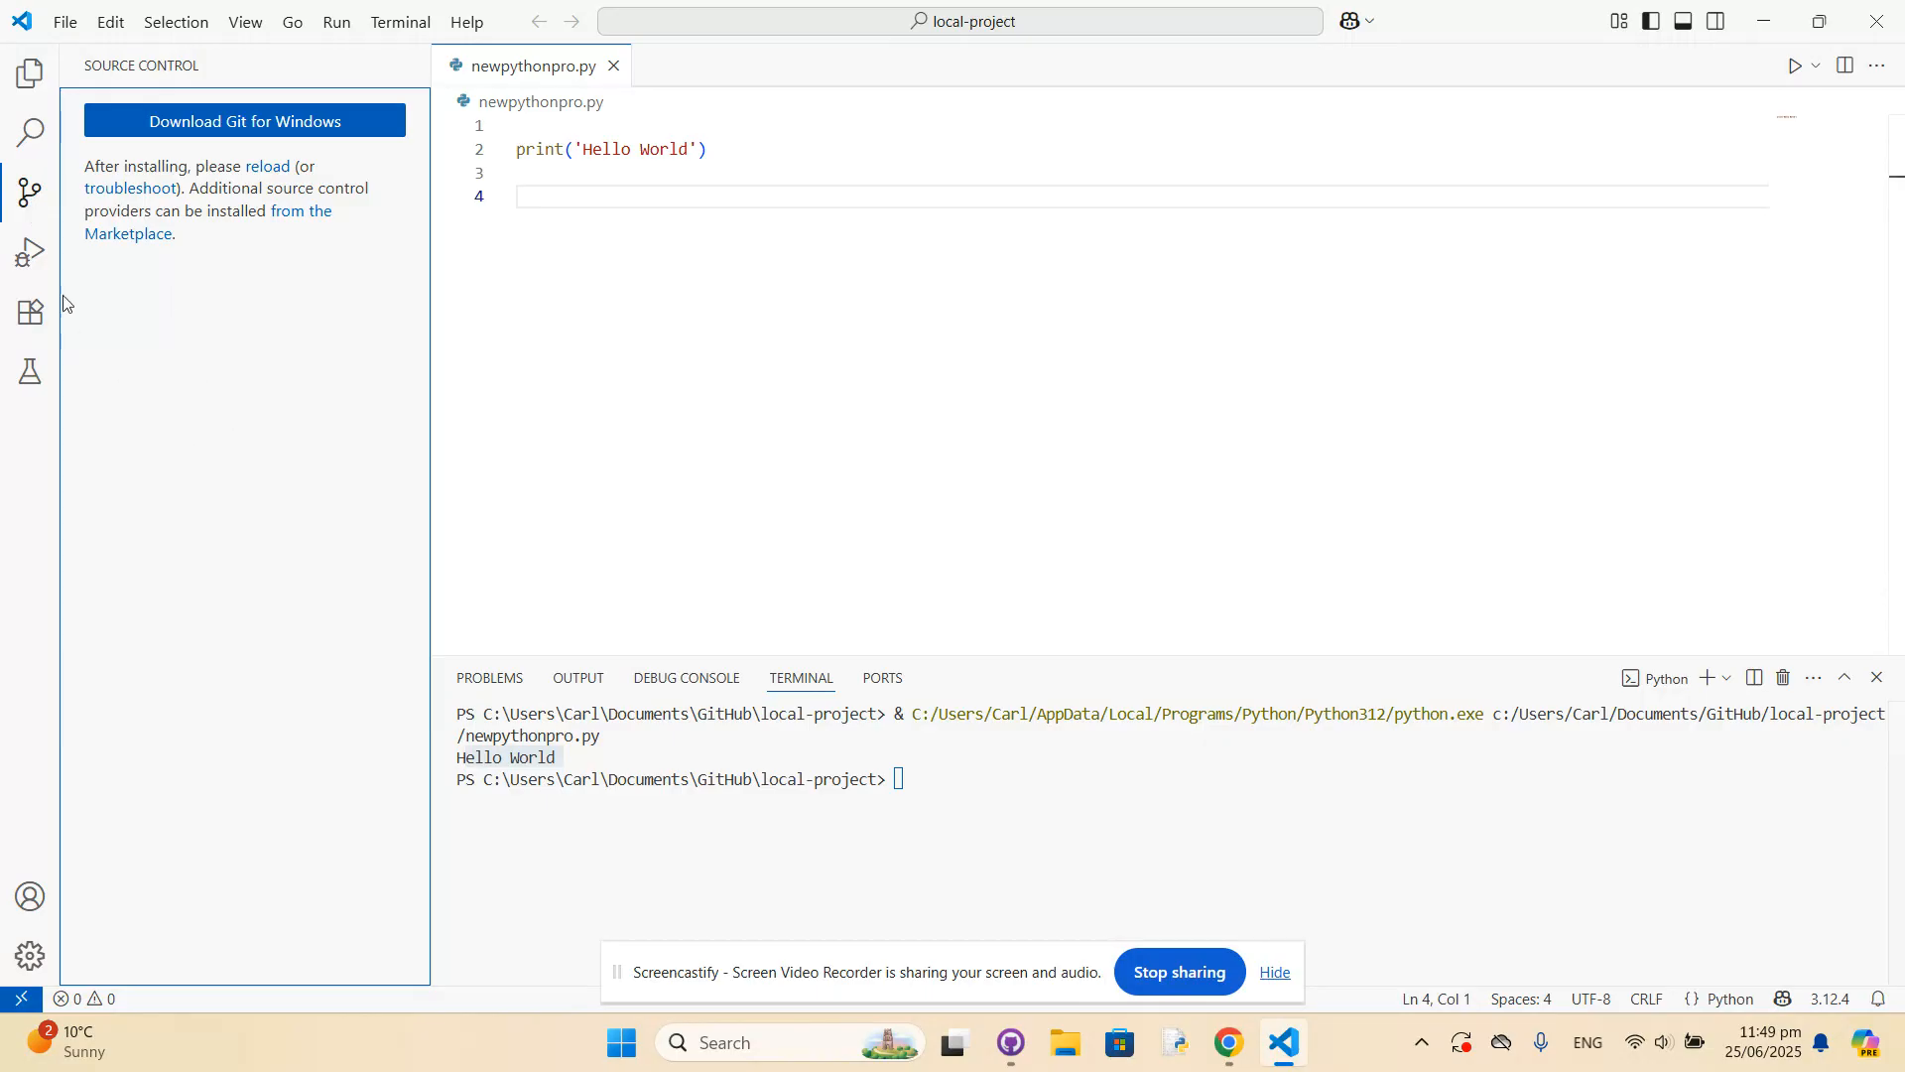
pyautogui.click(30, 198)
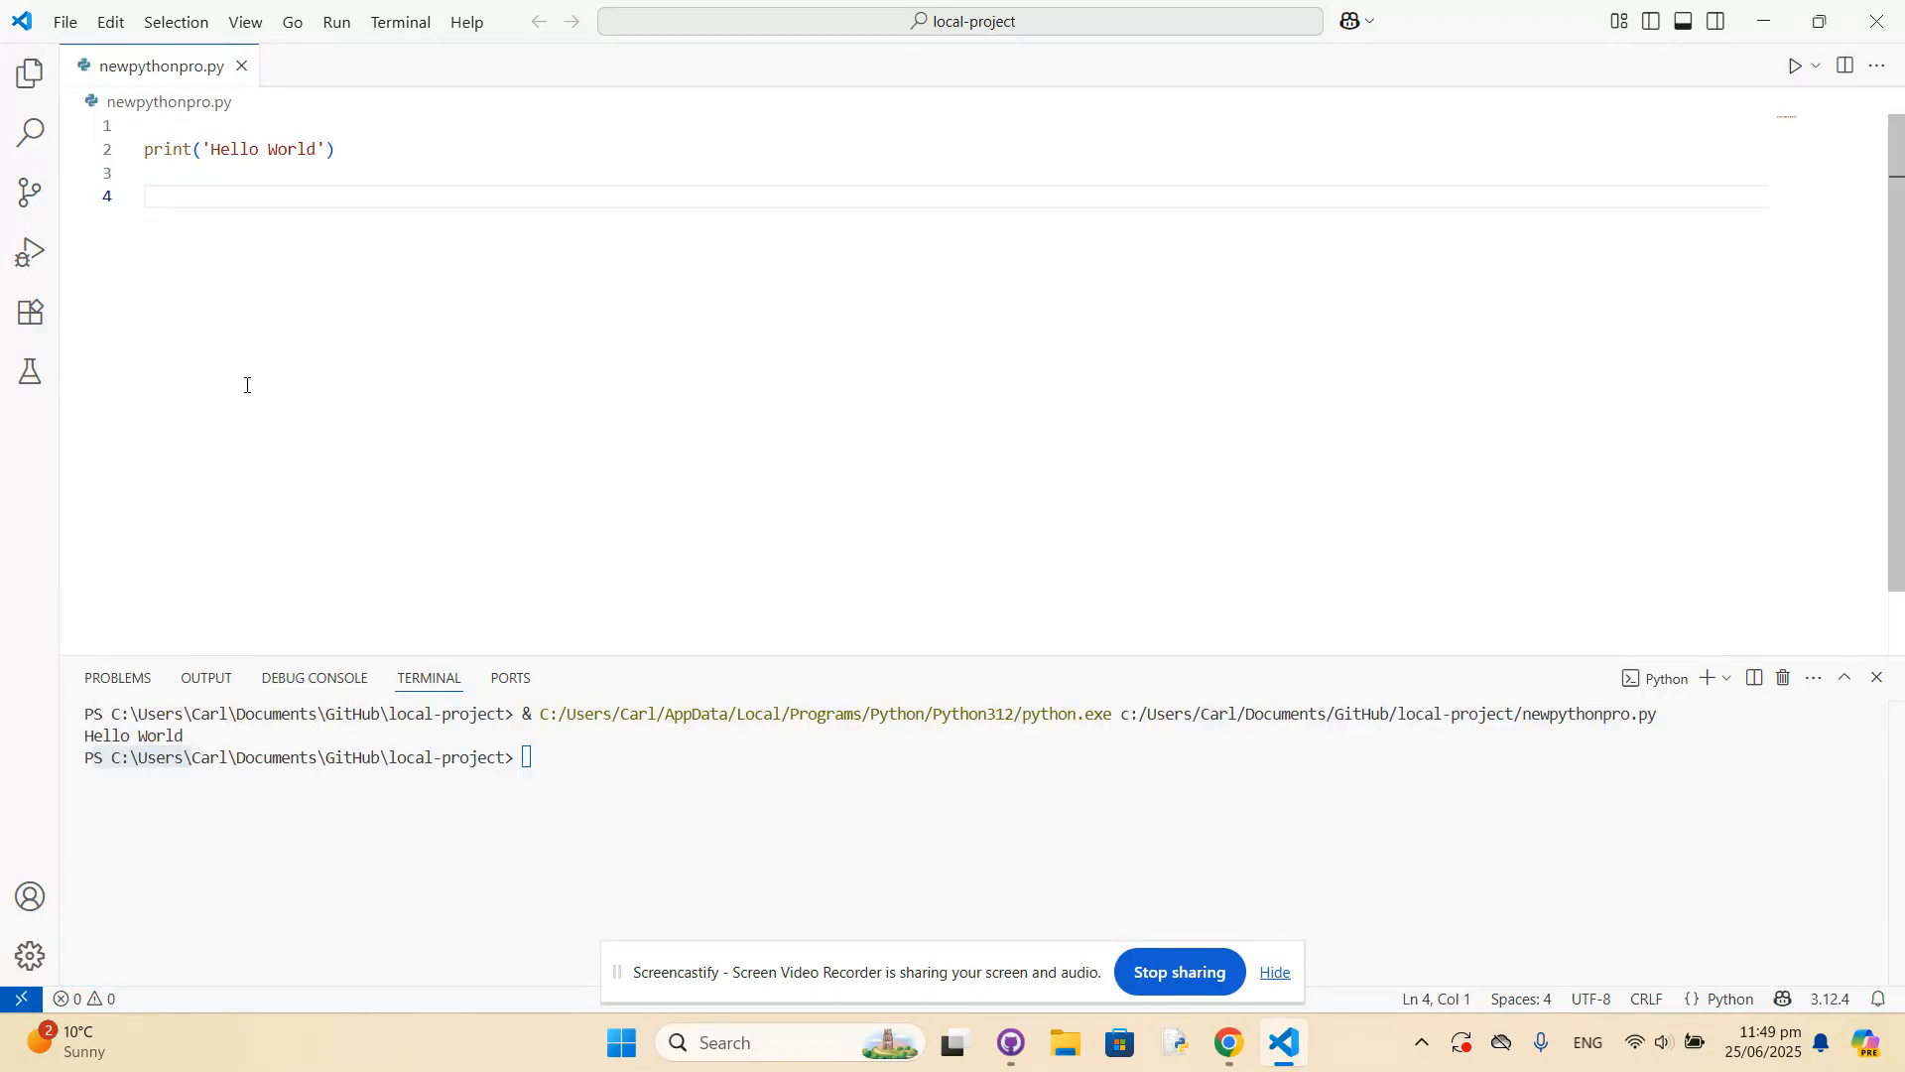
# Save newpythonpro.py.
pyautogui.click(65, 24)
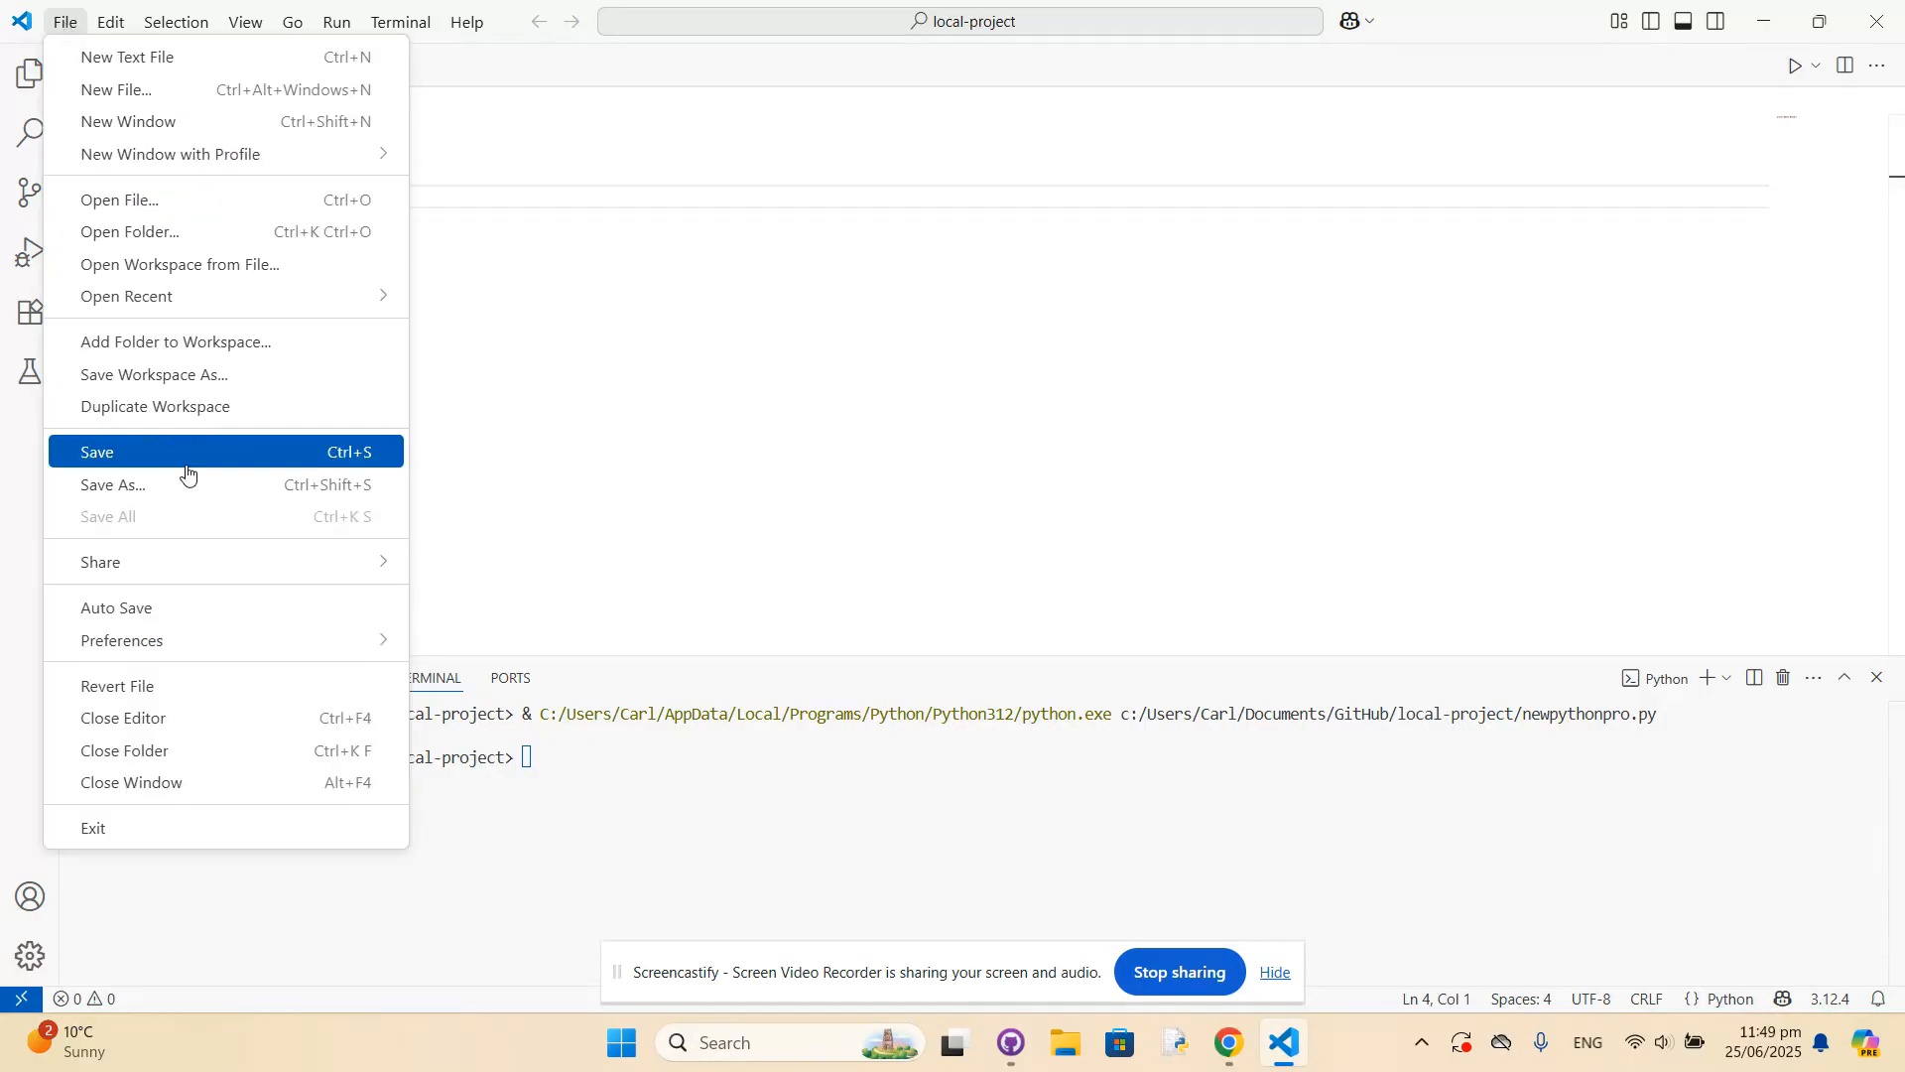
pyautogui.click(112, 455)
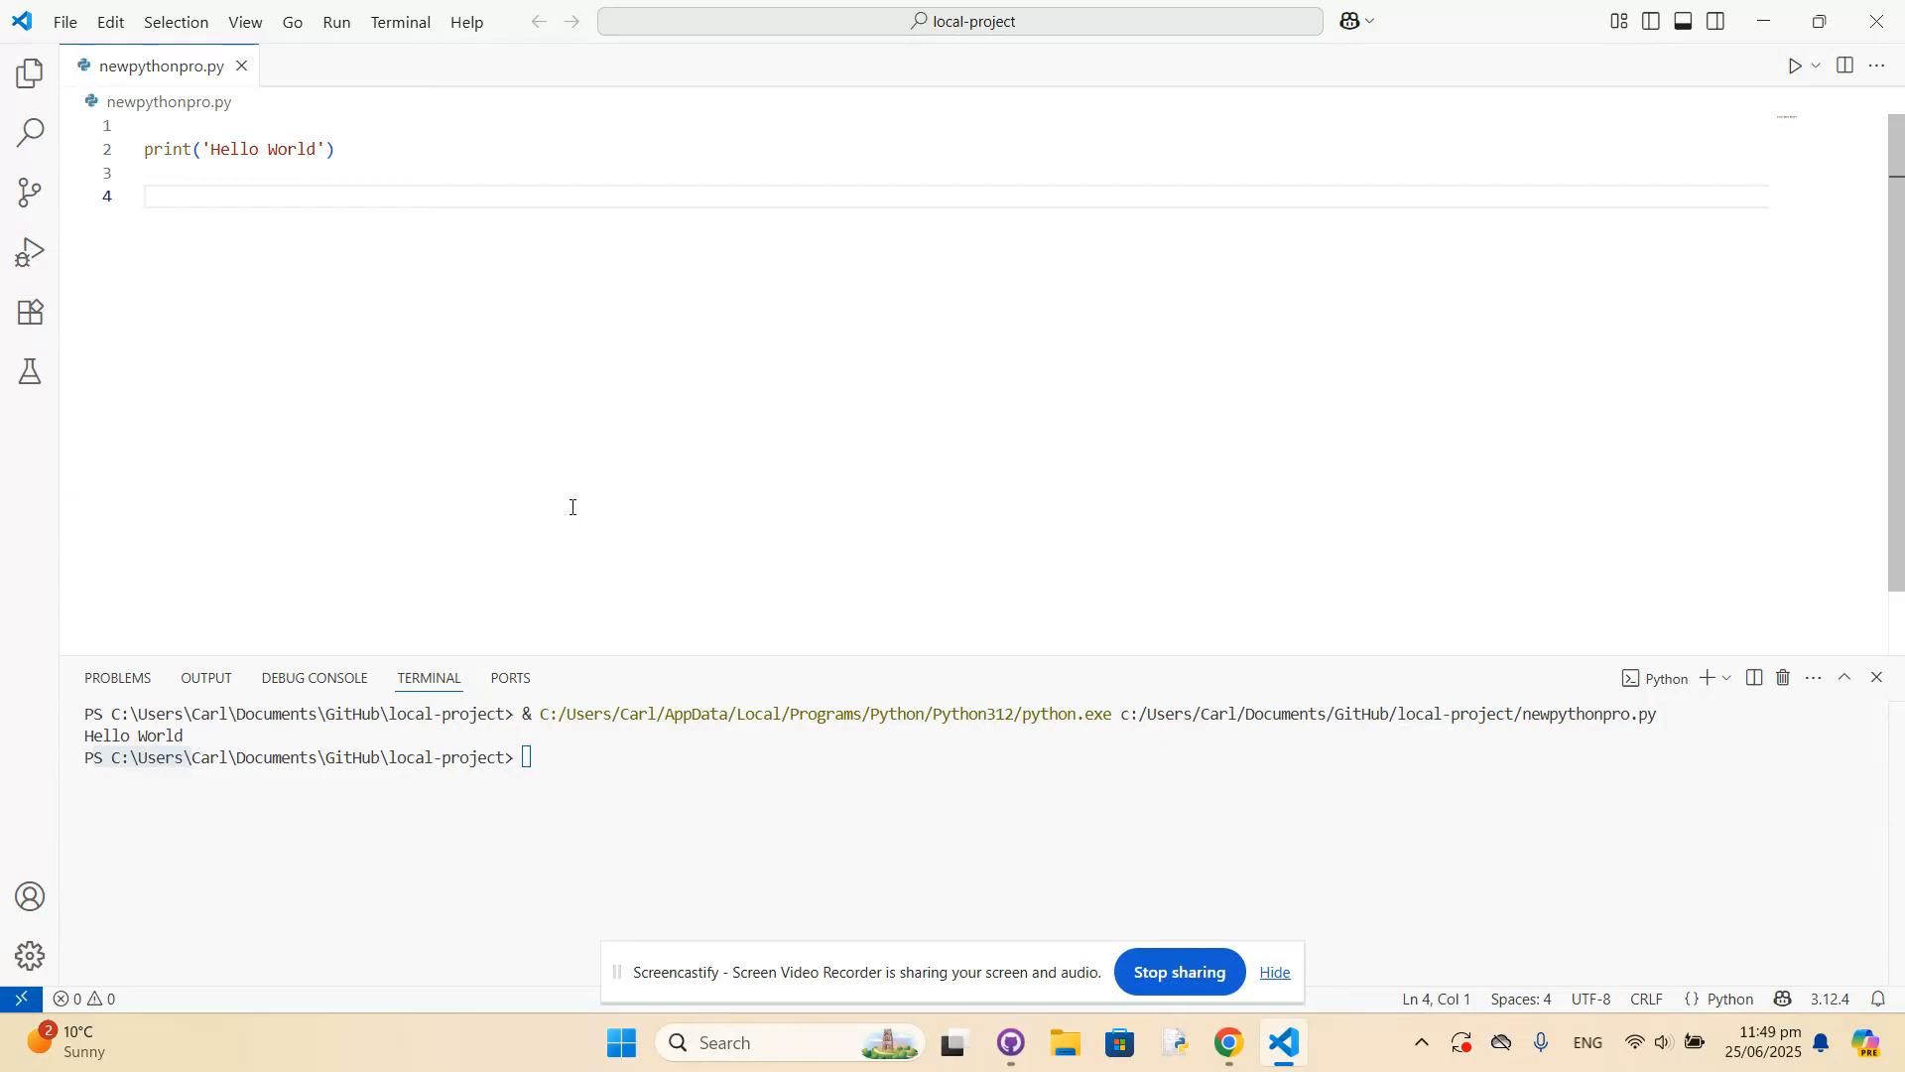
pyautogui.click(943, 19)
pyautogui.click(595, 405)
# Follow the Git for Windows download link in the Source Control view and download the Git for Windows/x64 Setup standalone installer.
pyautogui.click(27, 206)
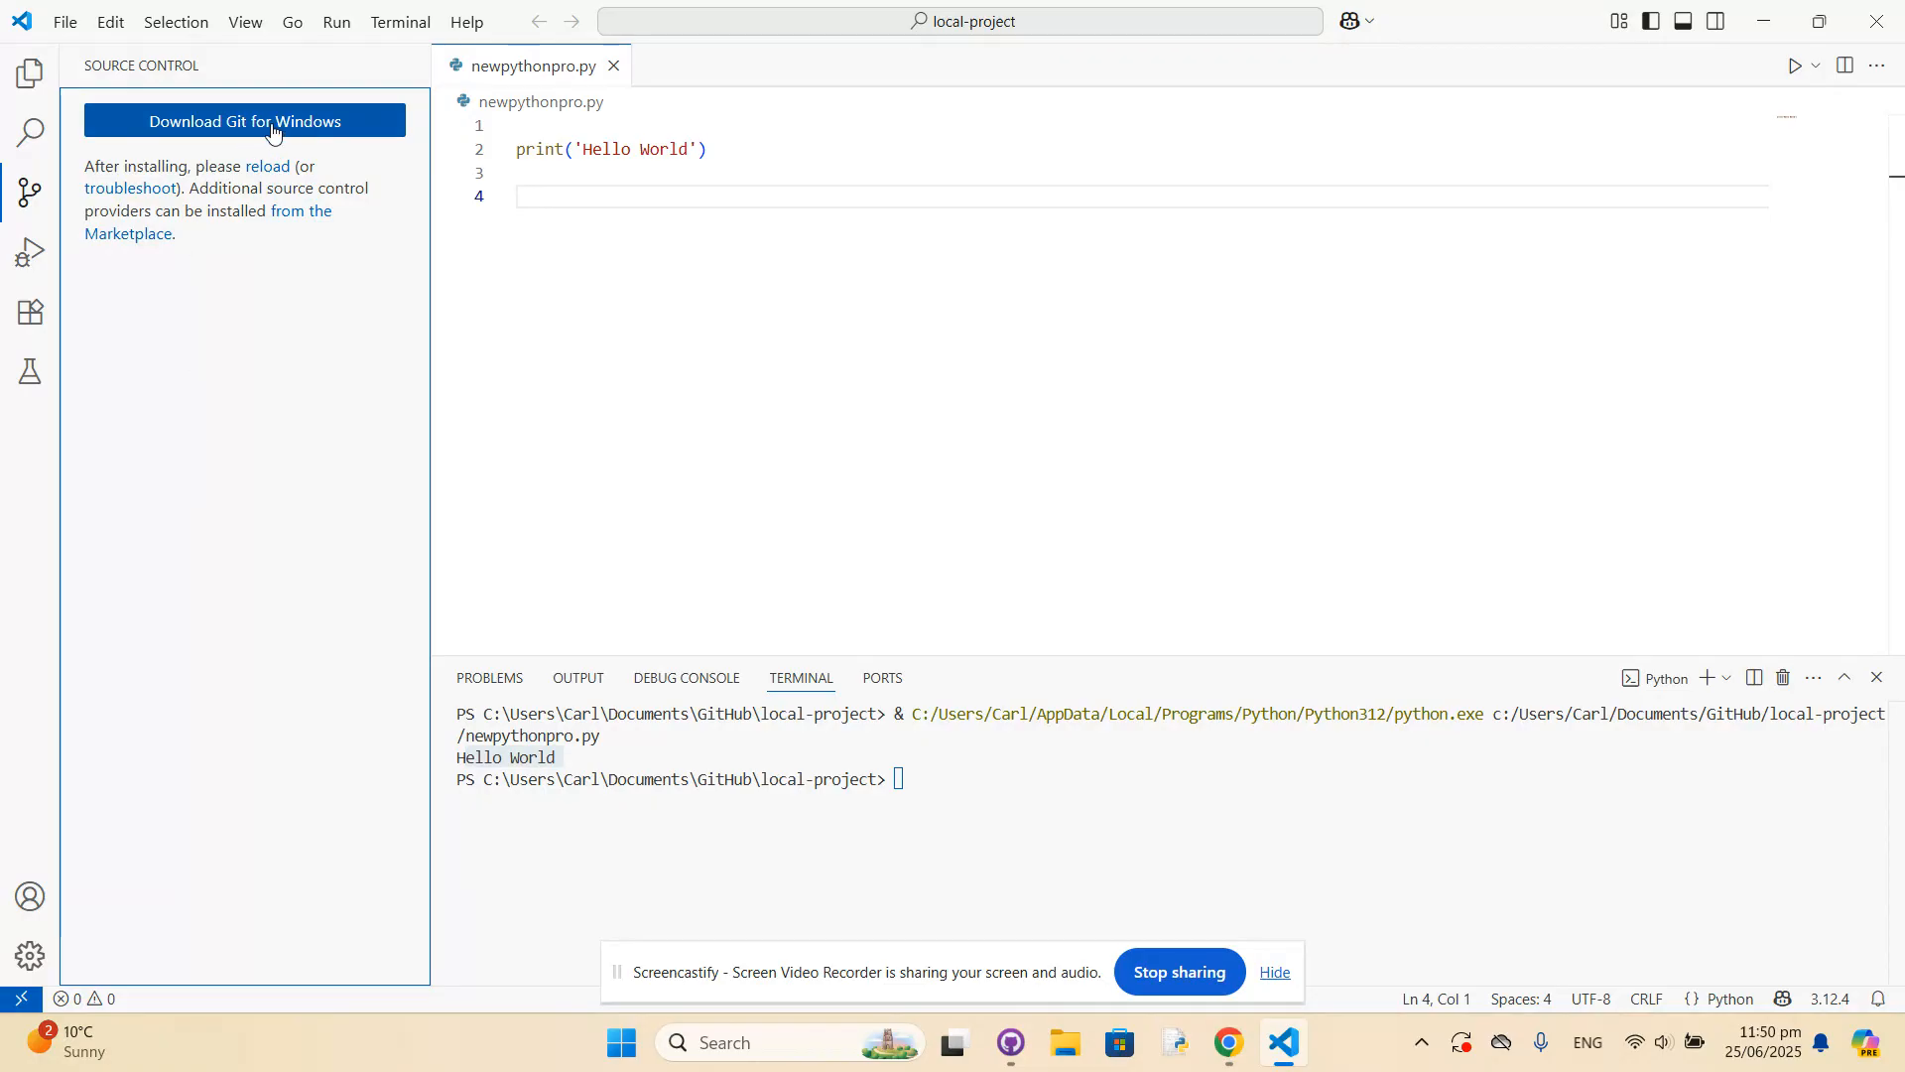
pyautogui.click(243, 129)
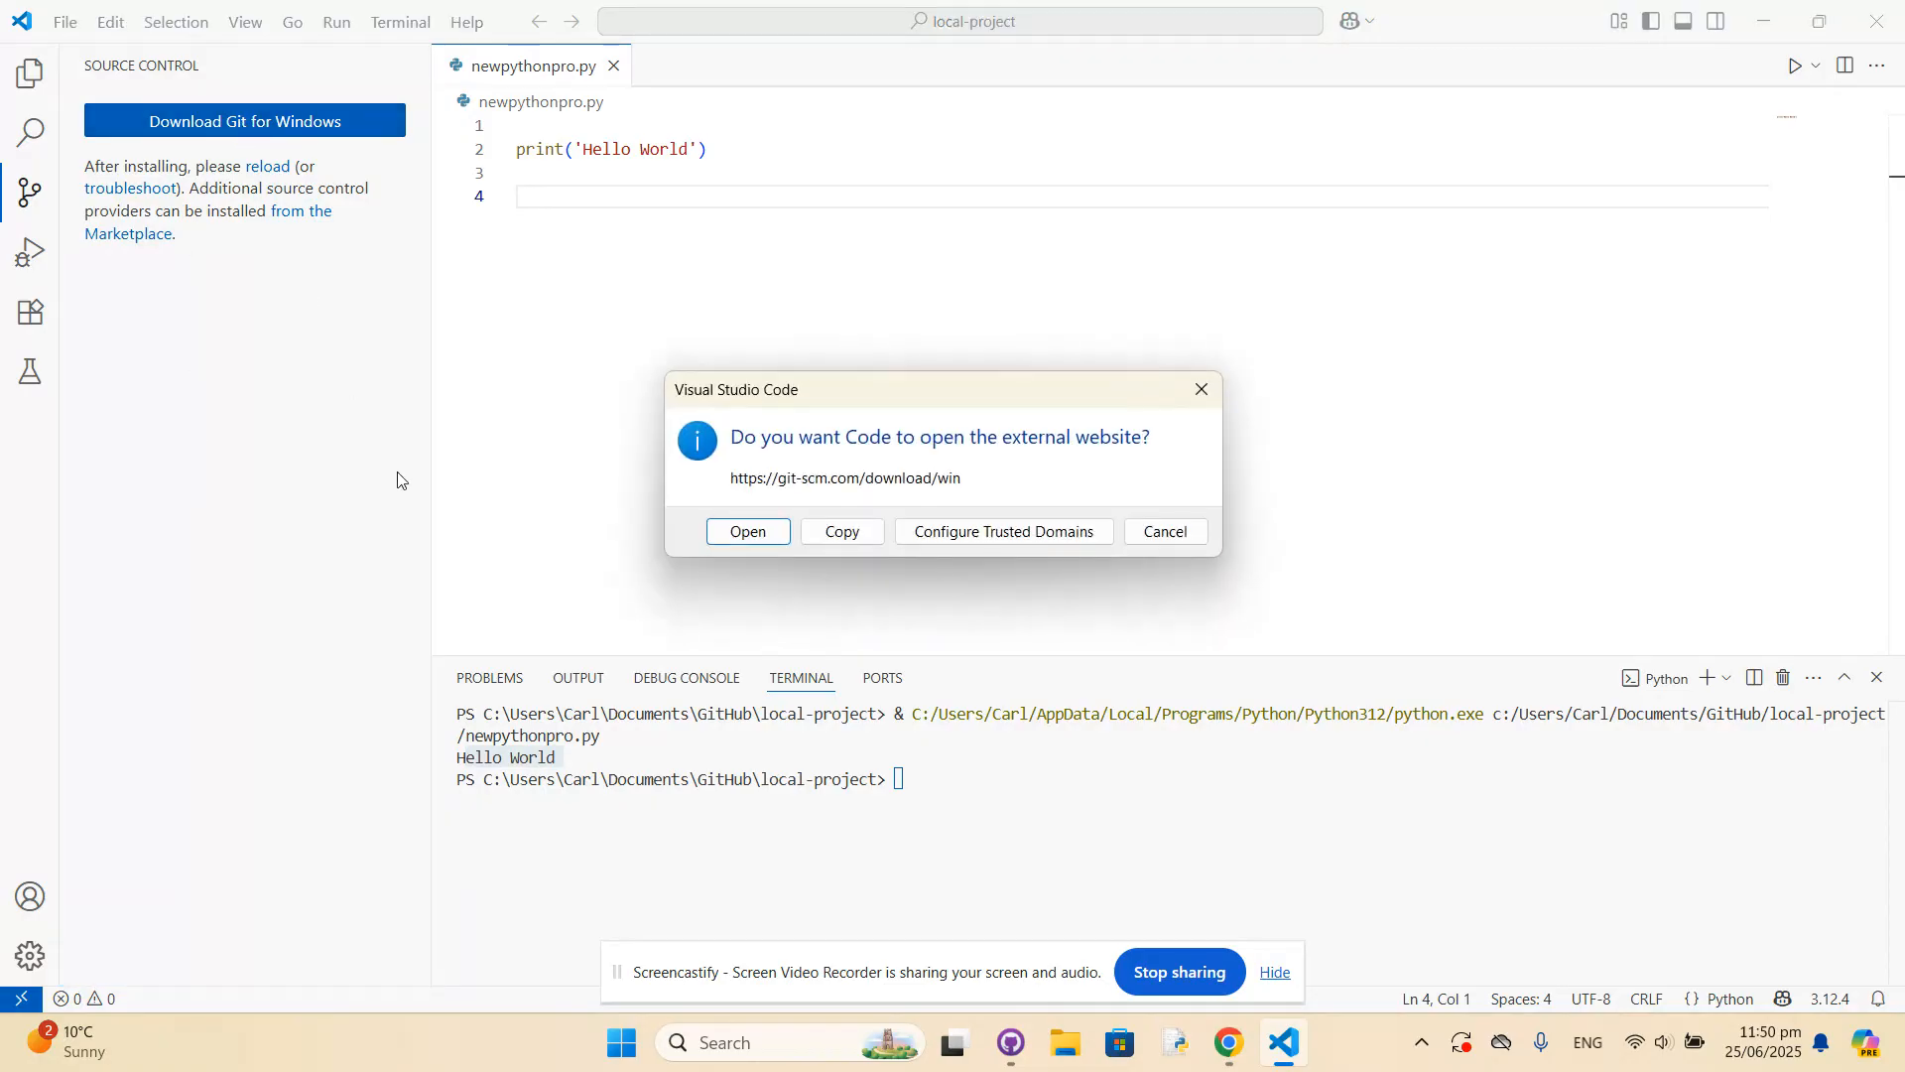
pyautogui.click(751, 537)
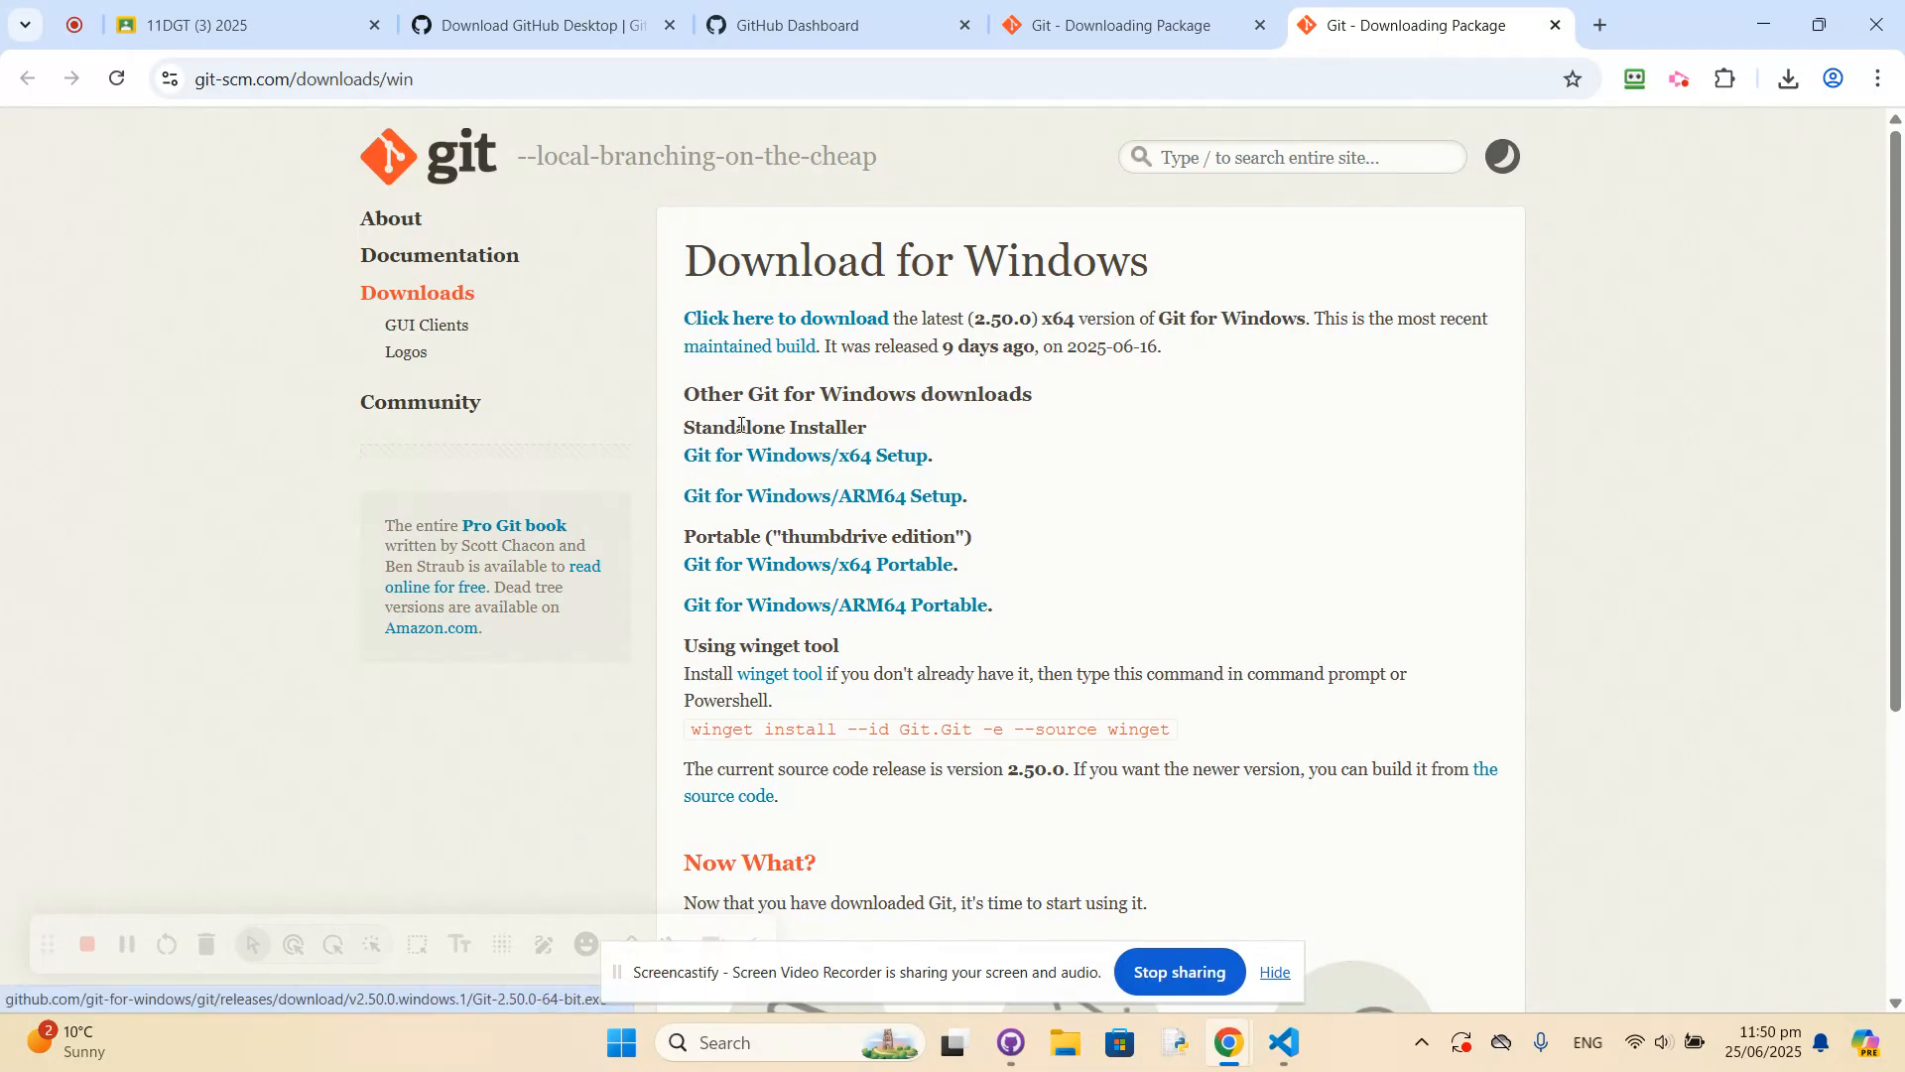
pyautogui.click(763, 458)
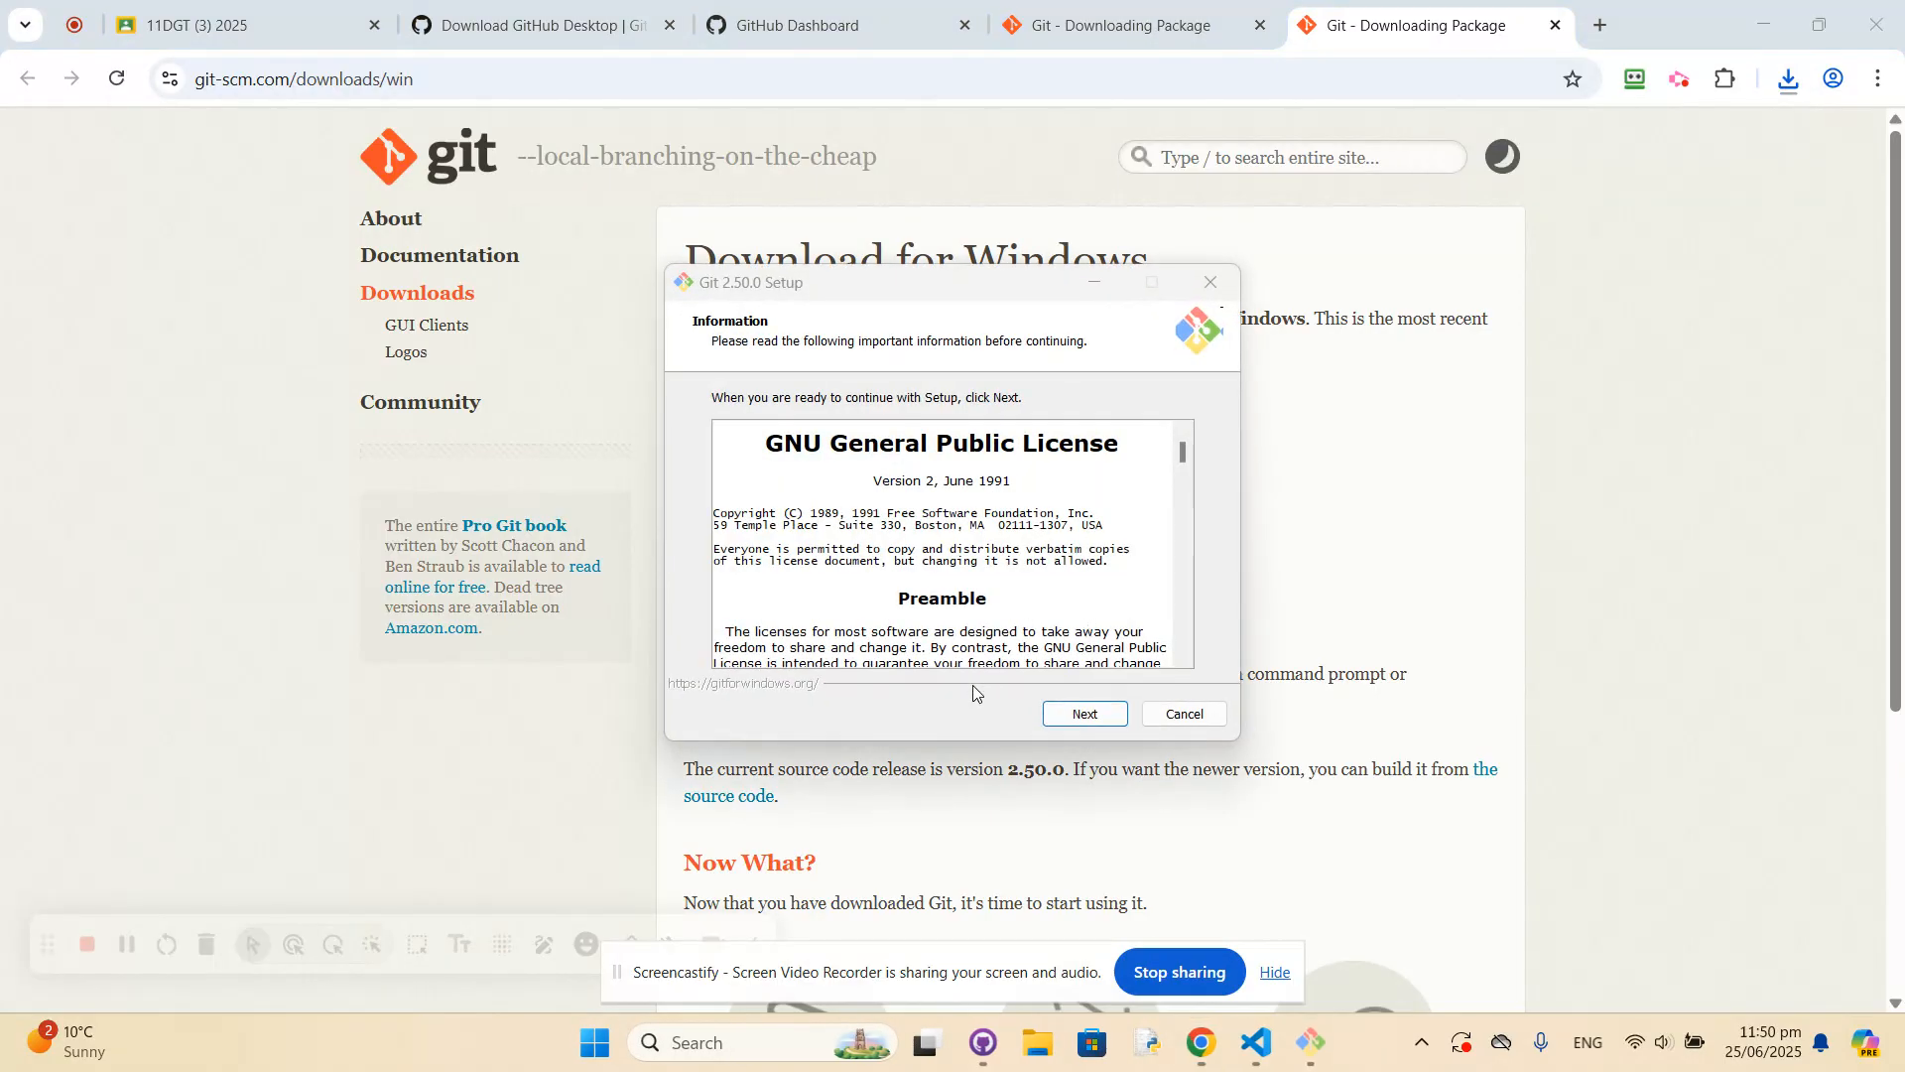
# Accept the Git 2.50.0 Setup license, and keep the default installation location, component selection and Git Start Menu folder.
pyautogui.click(1078, 717)
pyautogui.click(1086, 715)
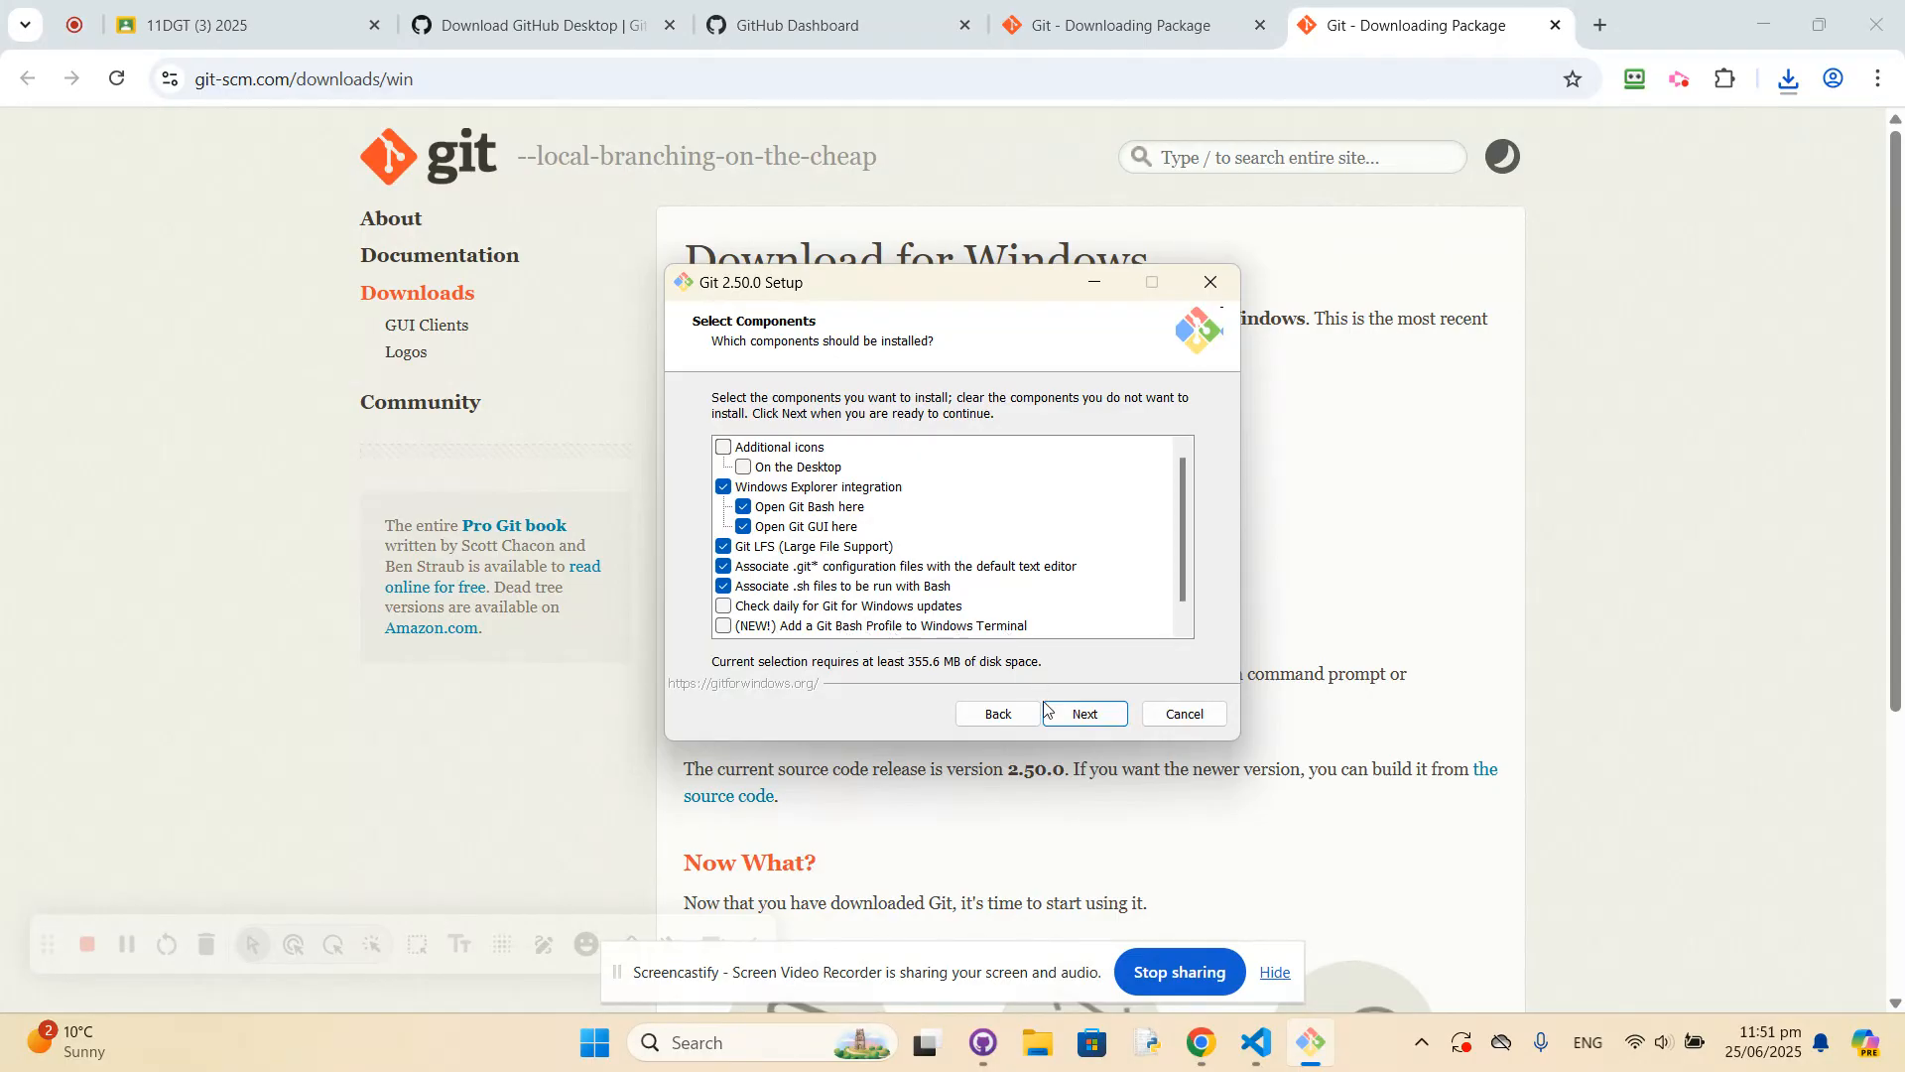
pyautogui.click(1081, 722)
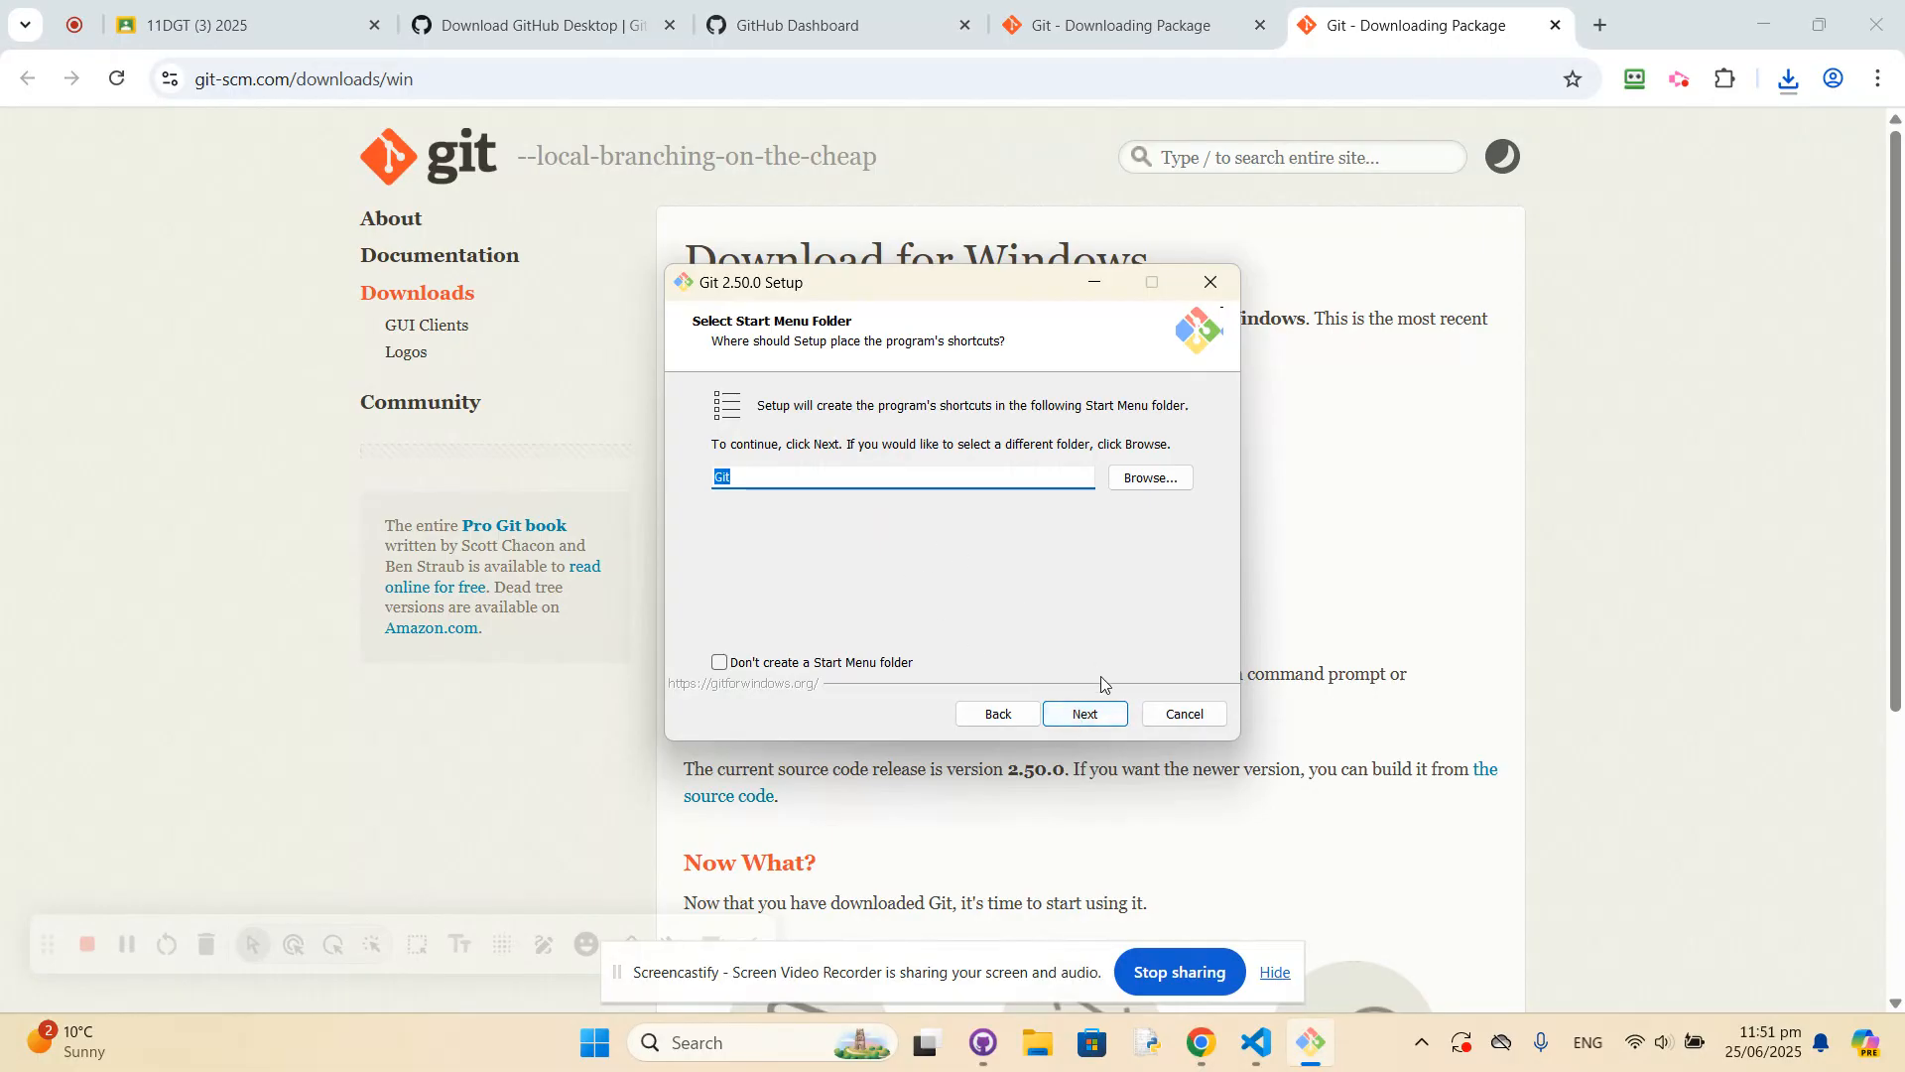
pyautogui.click(1090, 717)
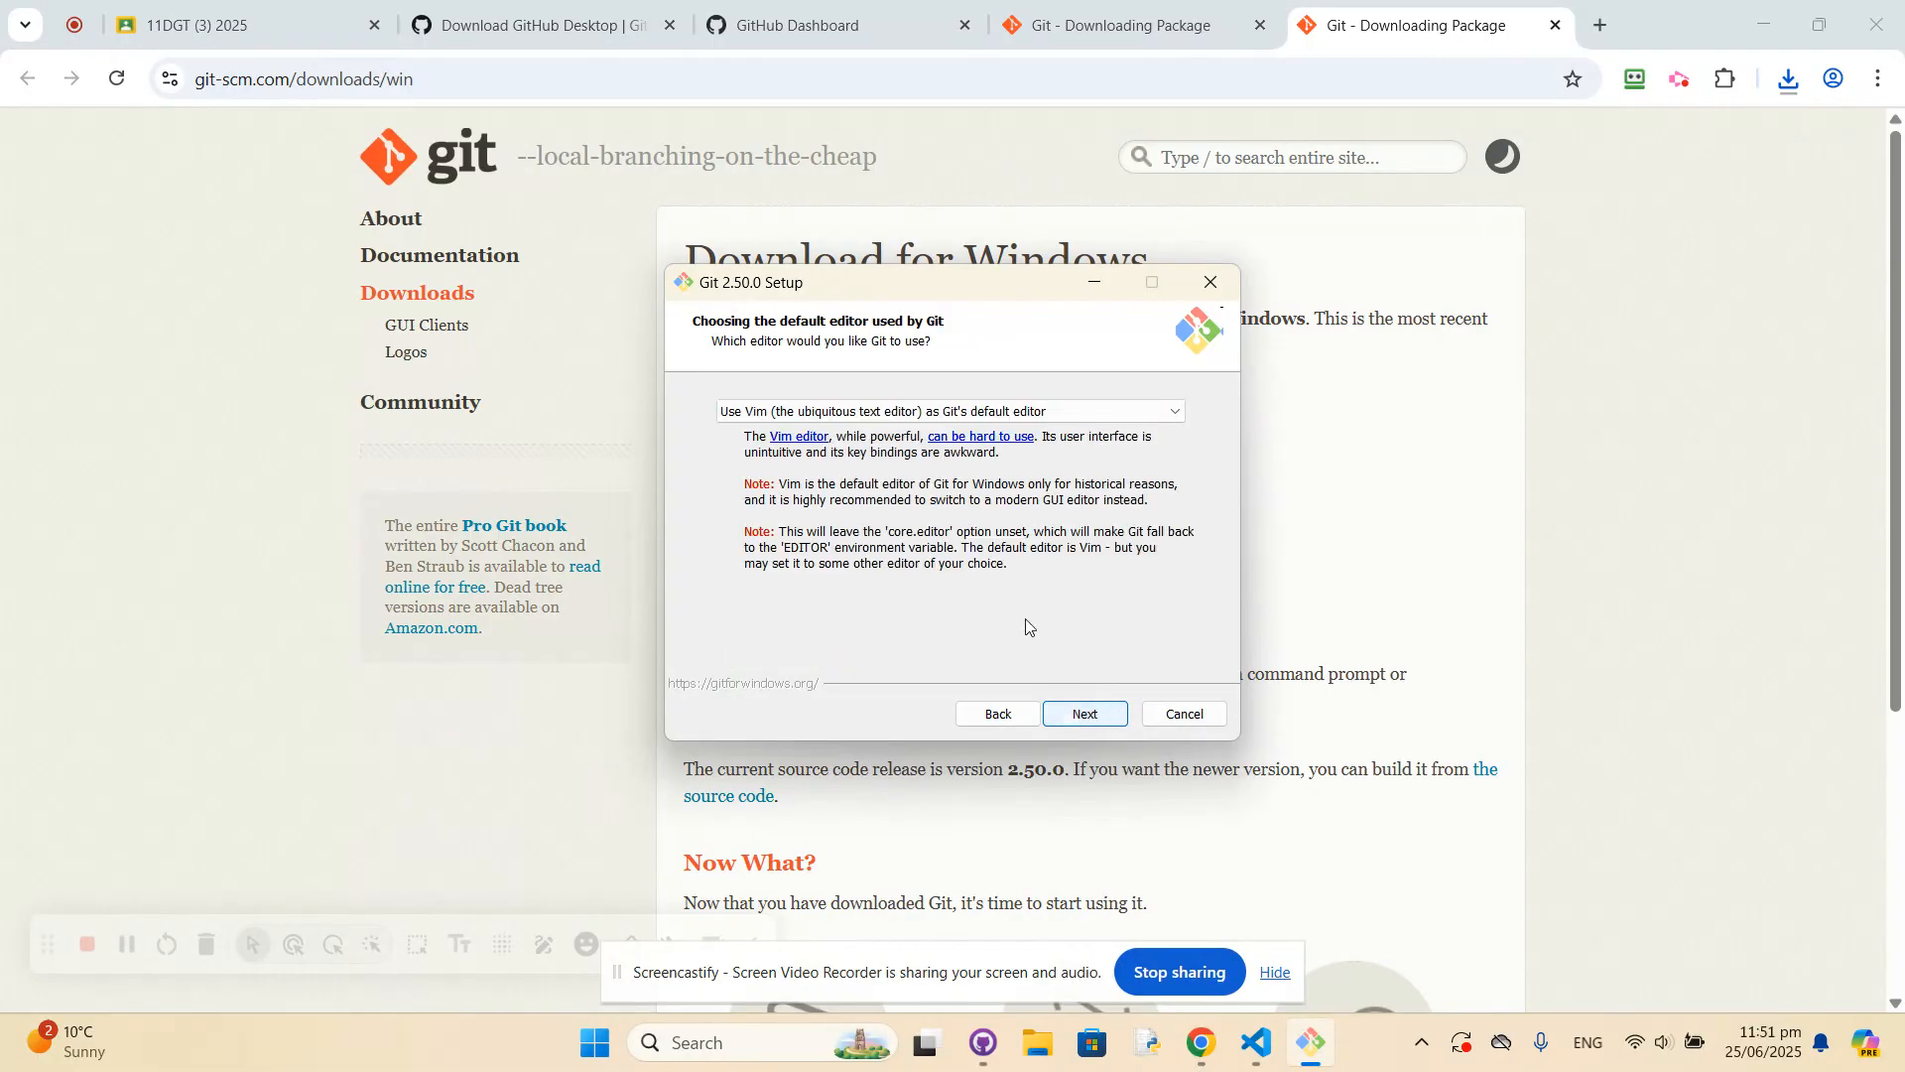
pyautogui.click(1076, 716)
pyautogui.click(811, 439)
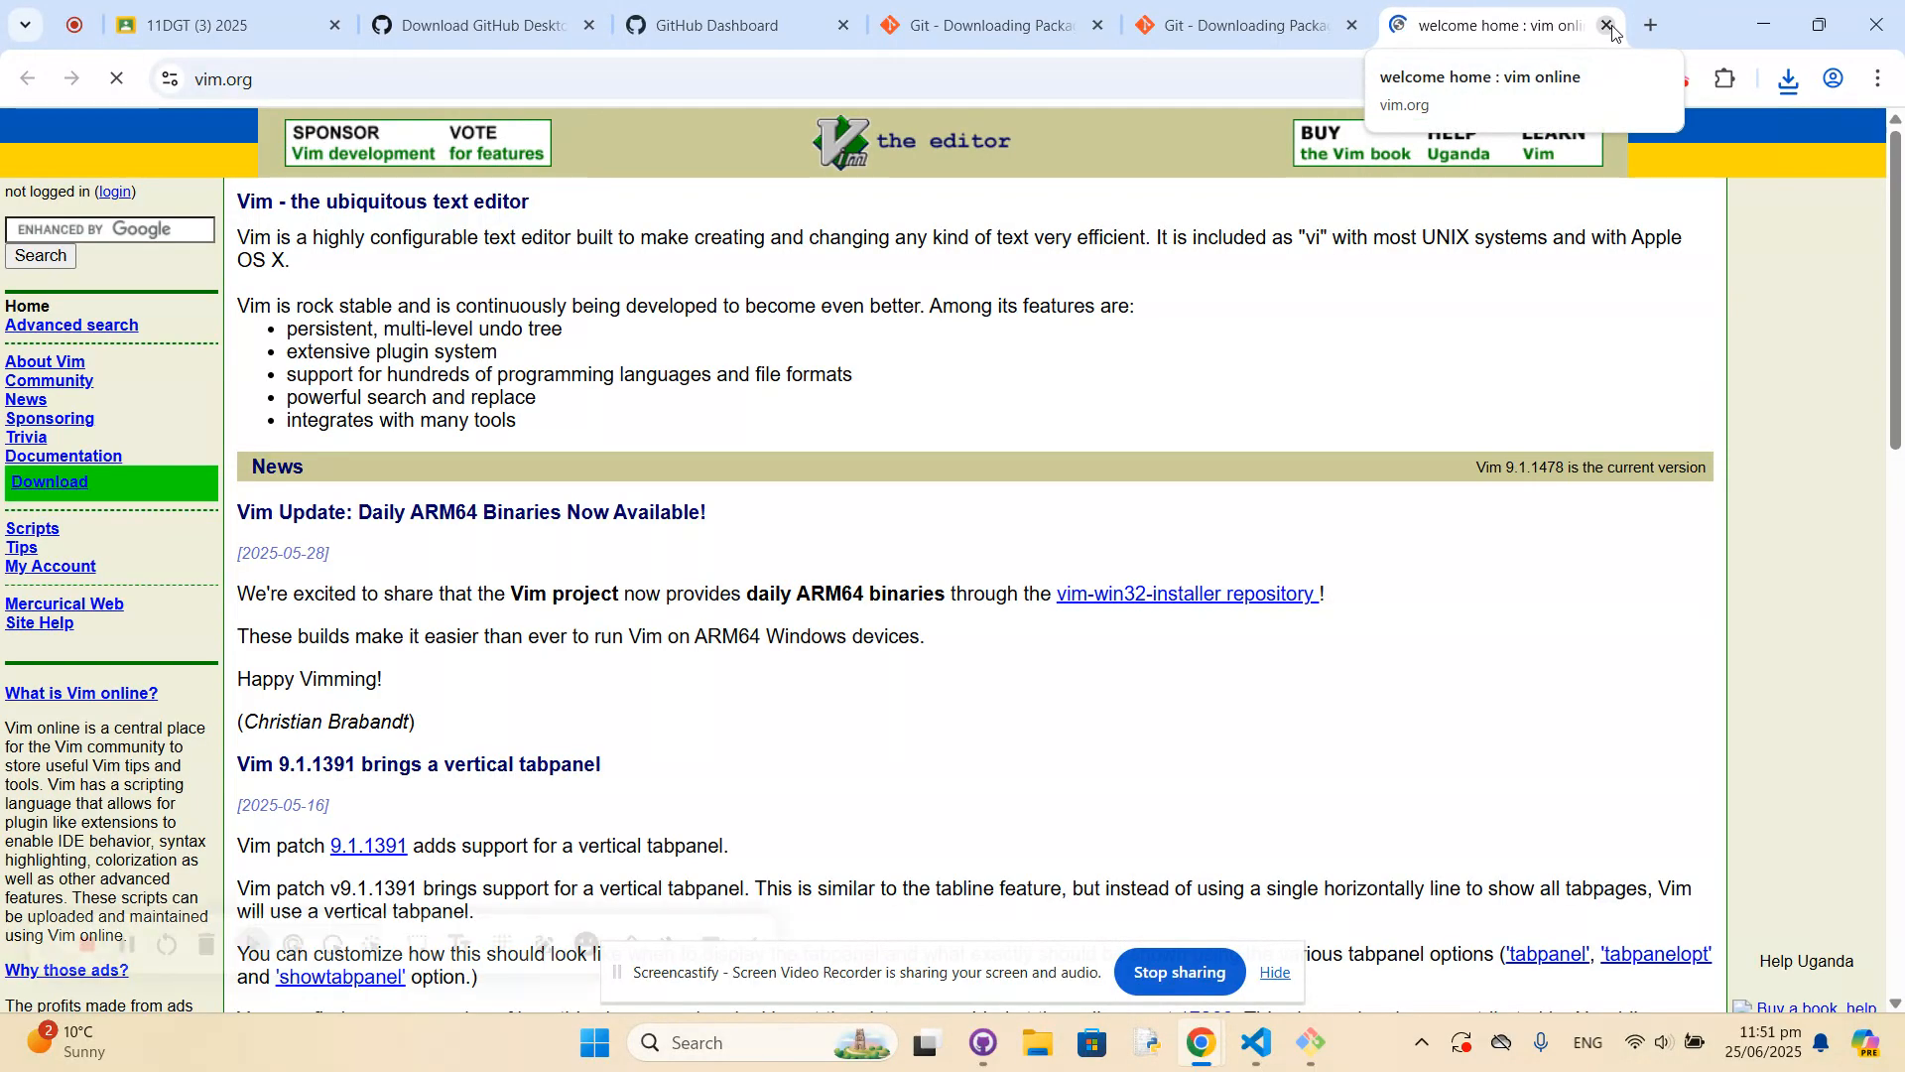
pyautogui.click(1608, 25)
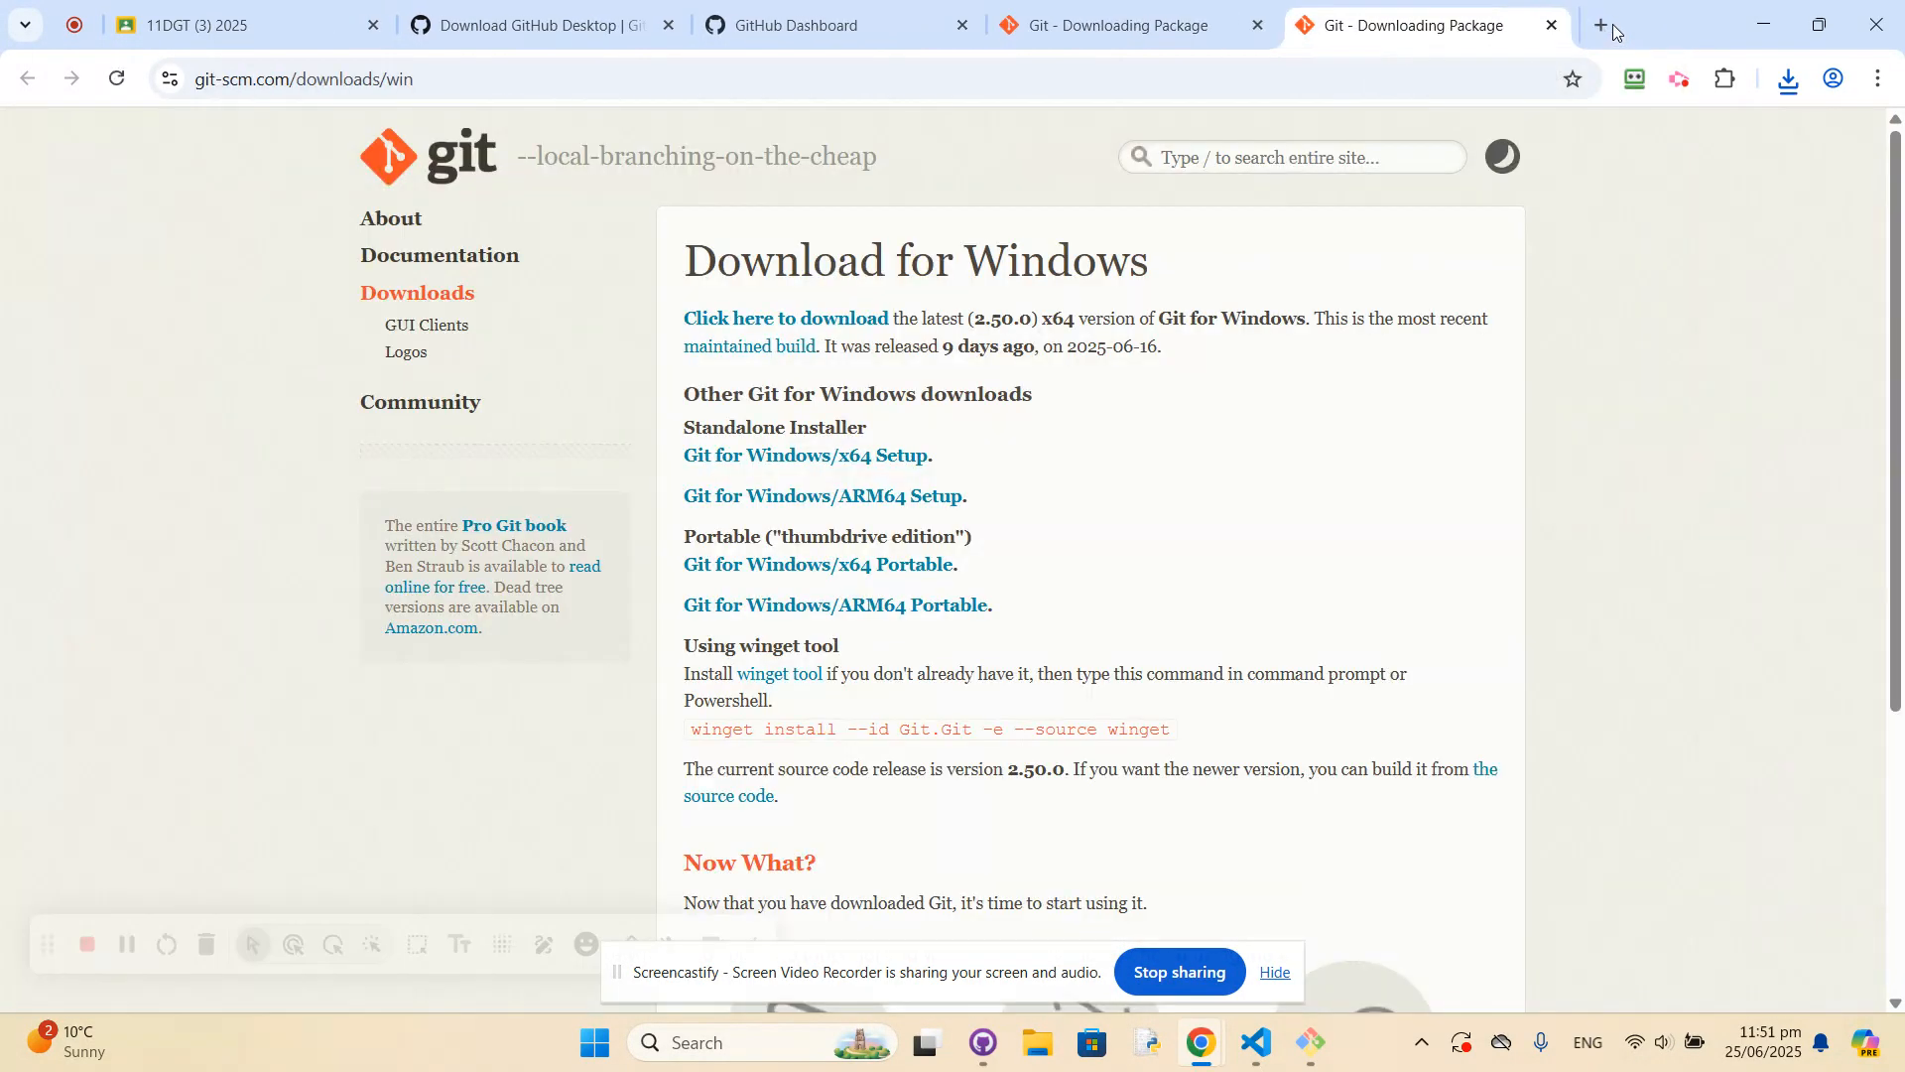
pyautogui.click(1310, 1042)
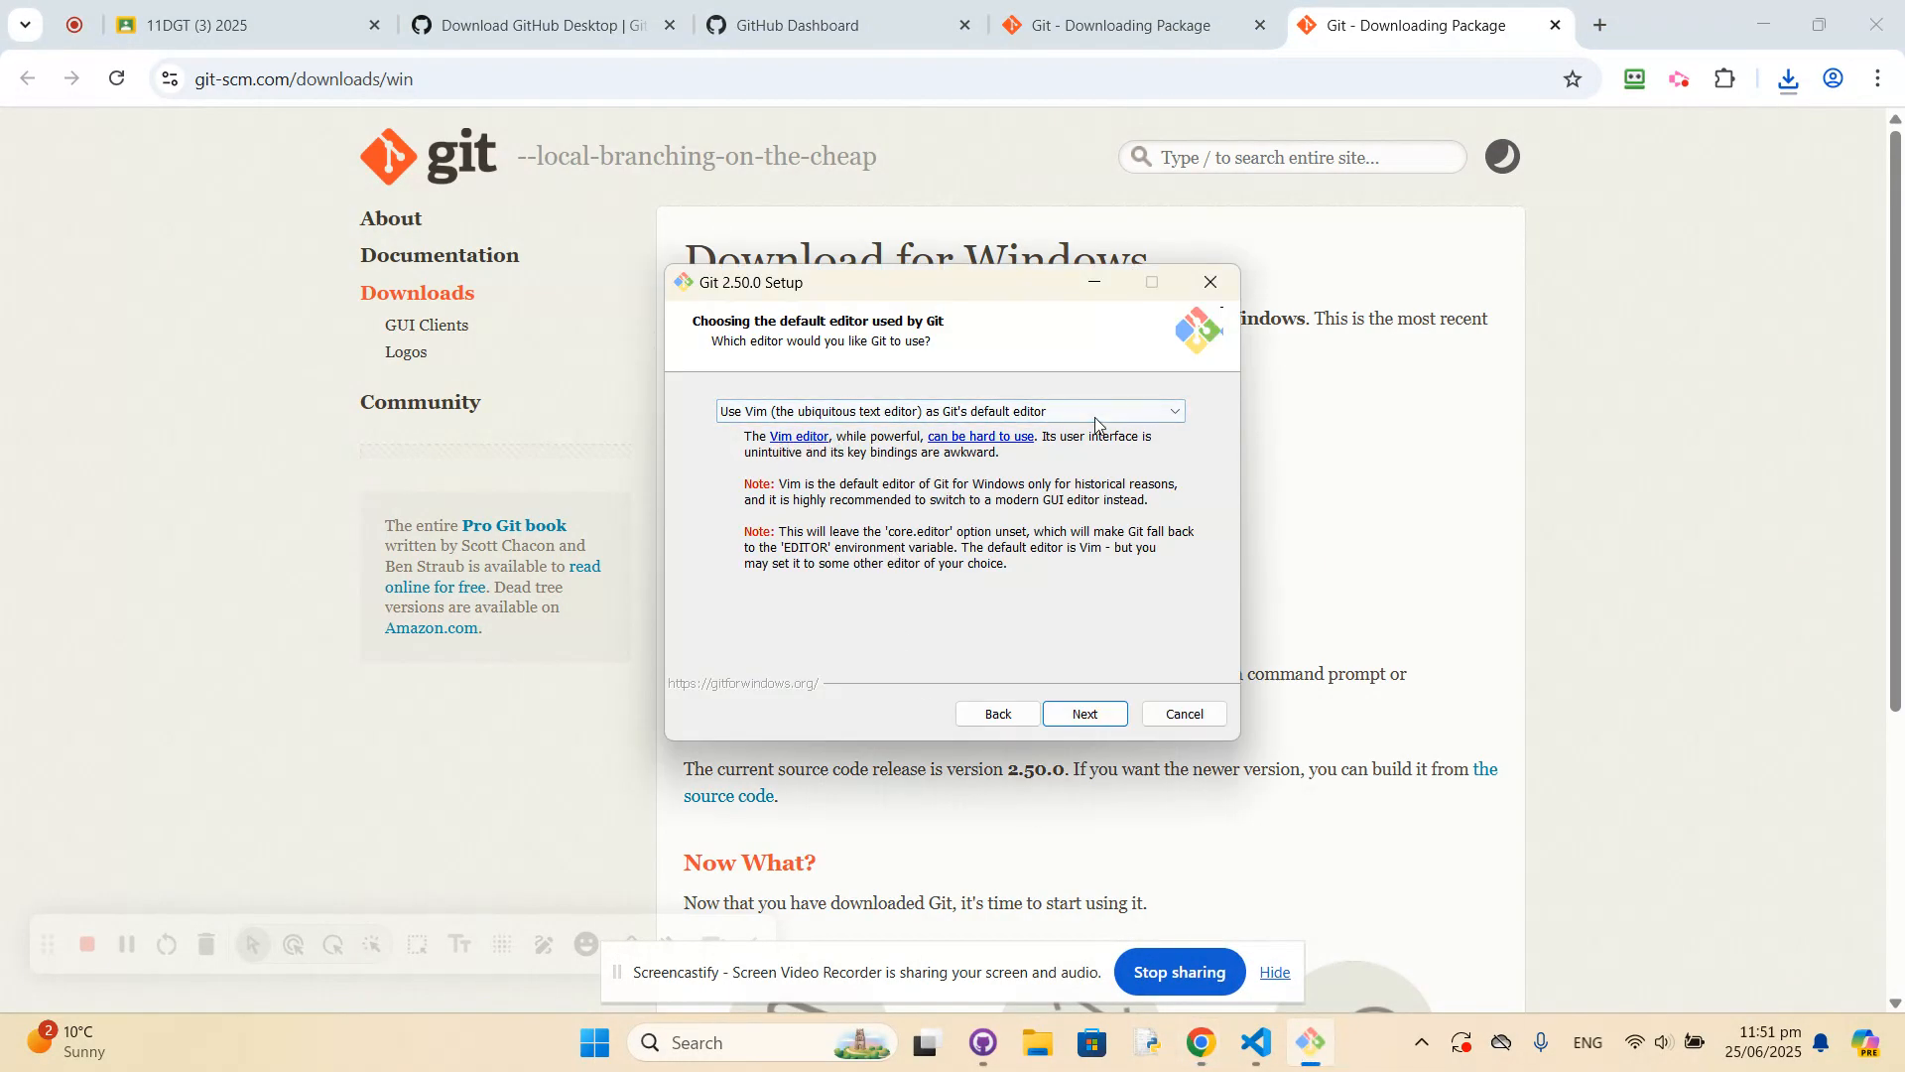
# Choose Visual Studio Code as Git's default editor in the Git setup and continue.
pyautogui.click(1171, 416)
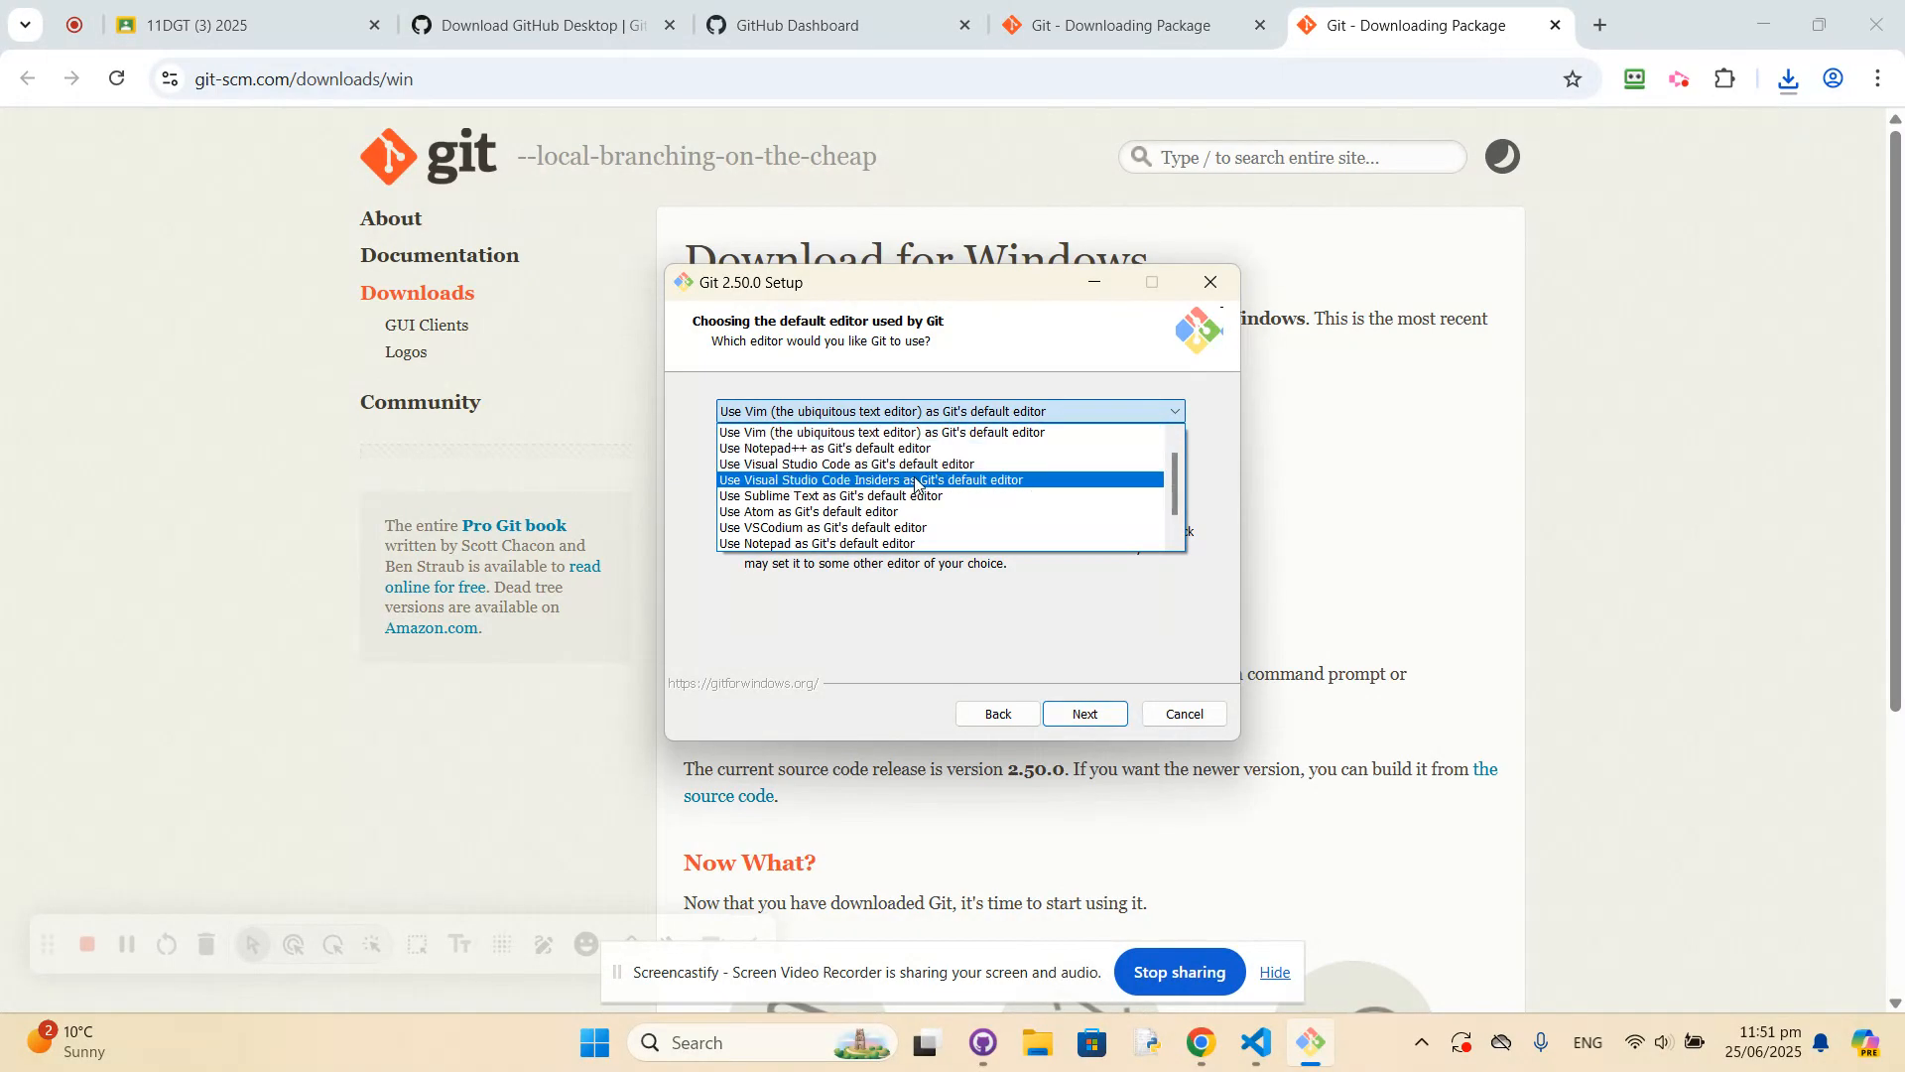
pyautogui.click(827, 464)
pyautogui.click(1104, 712)
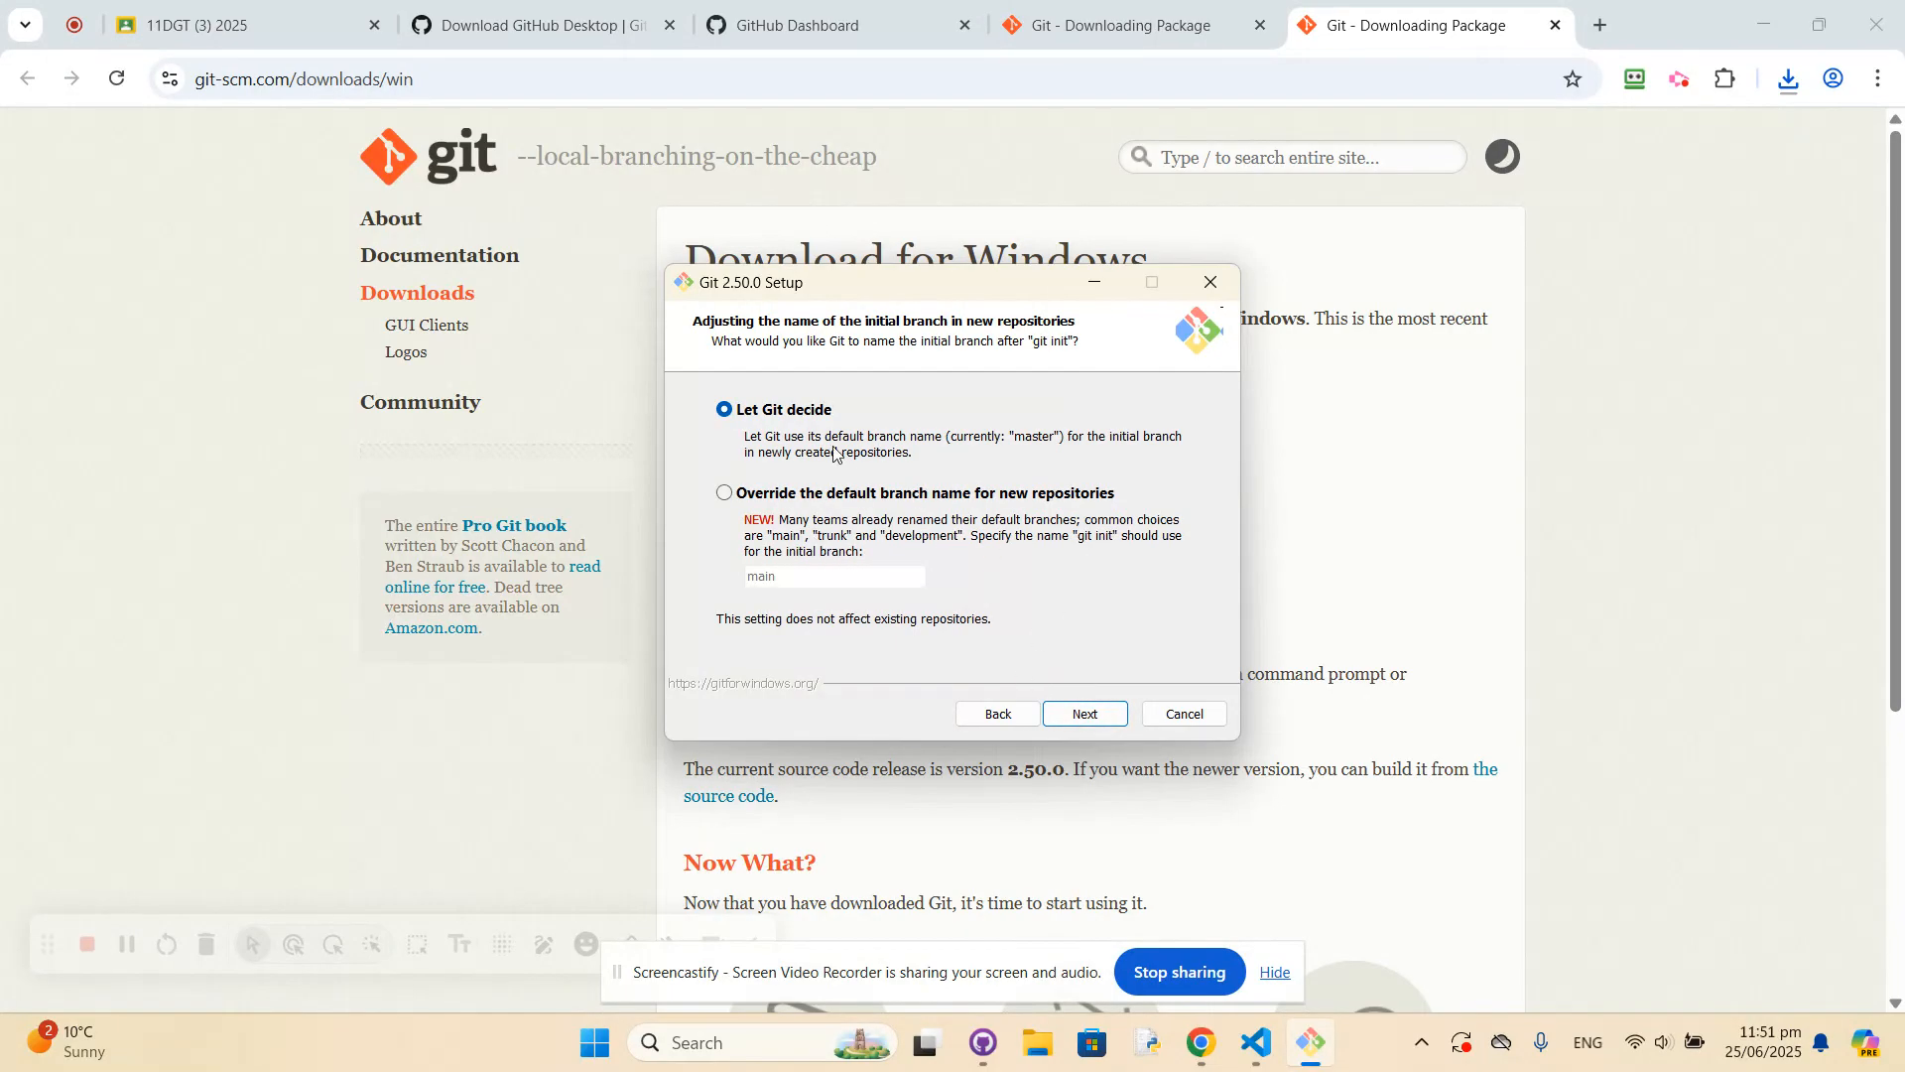
# Let Git decide the initial branch name, and keep the preset PATH option, bundled OpenSSH and native Windows Secure Channel library.
pyautogui.click(1085, 716)
pyautogui.click(1081, 711)
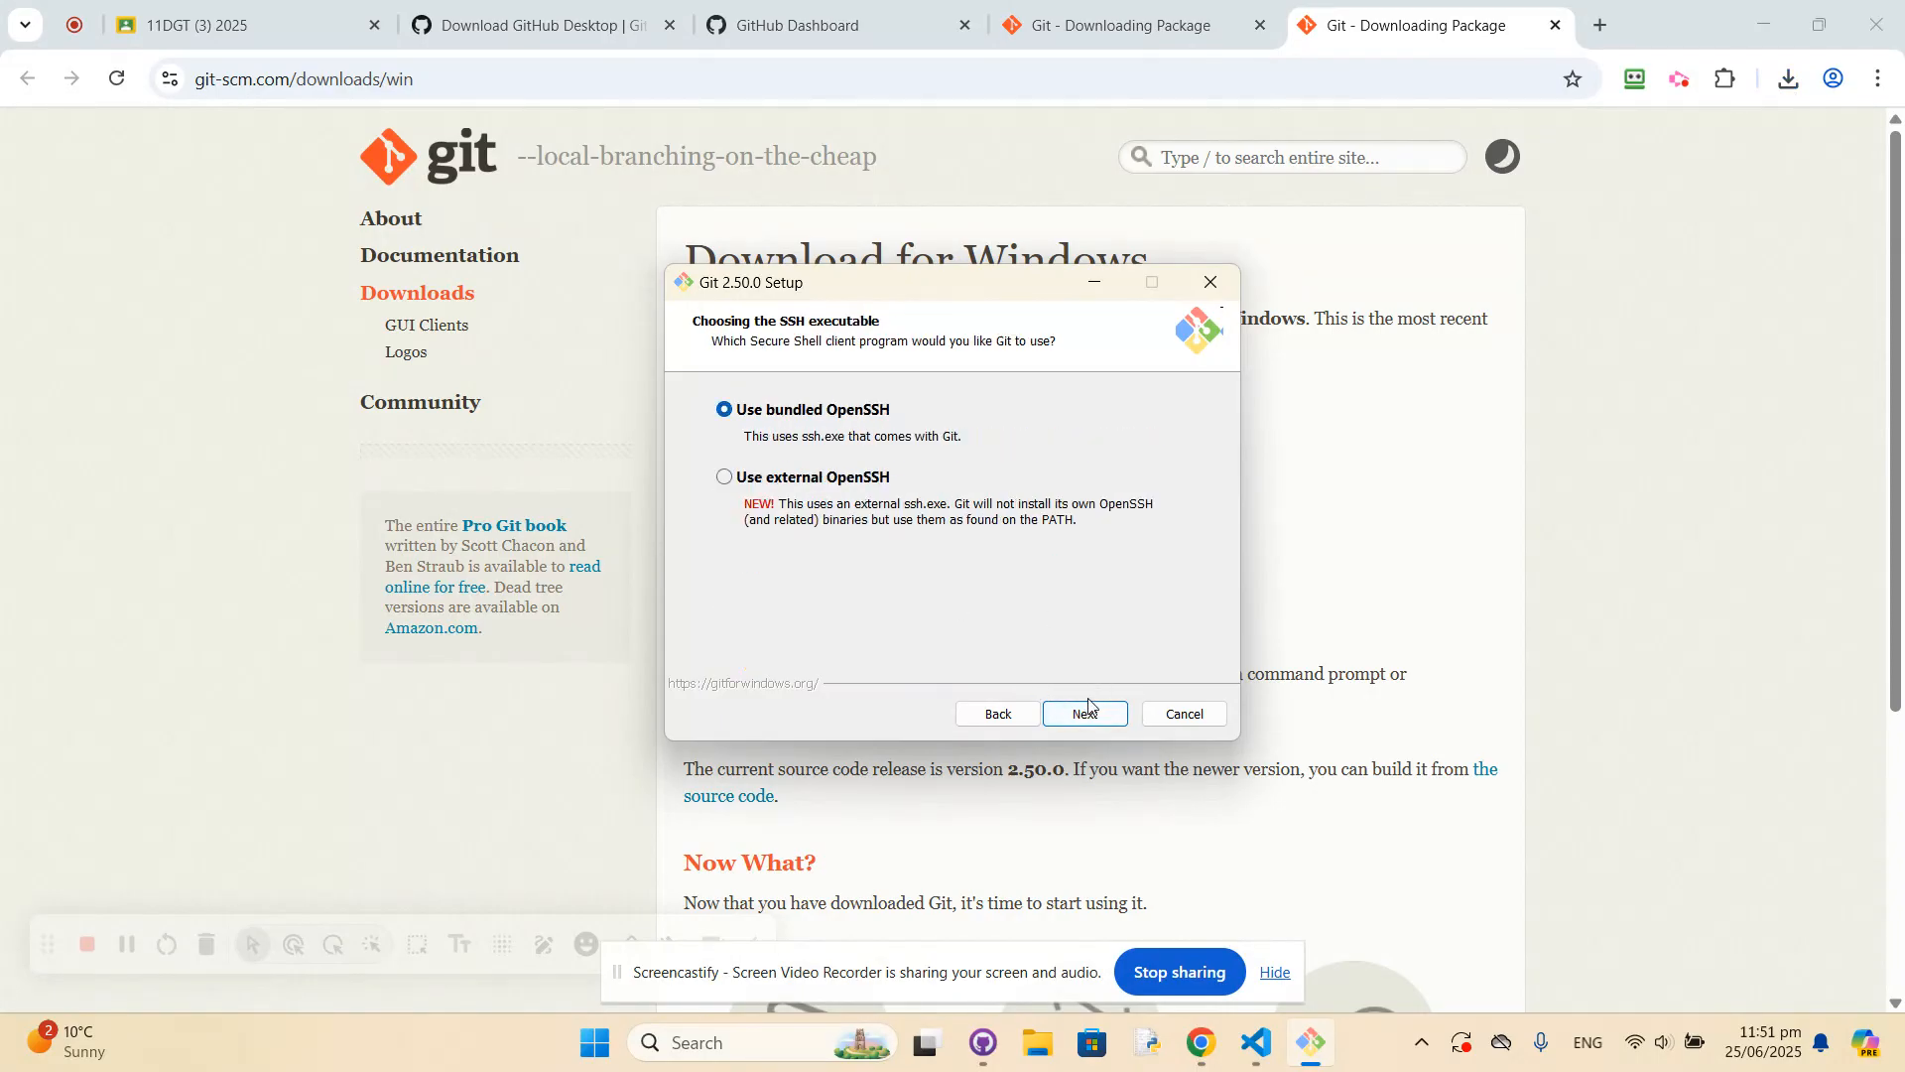
pyautogui.click(1086, 716)
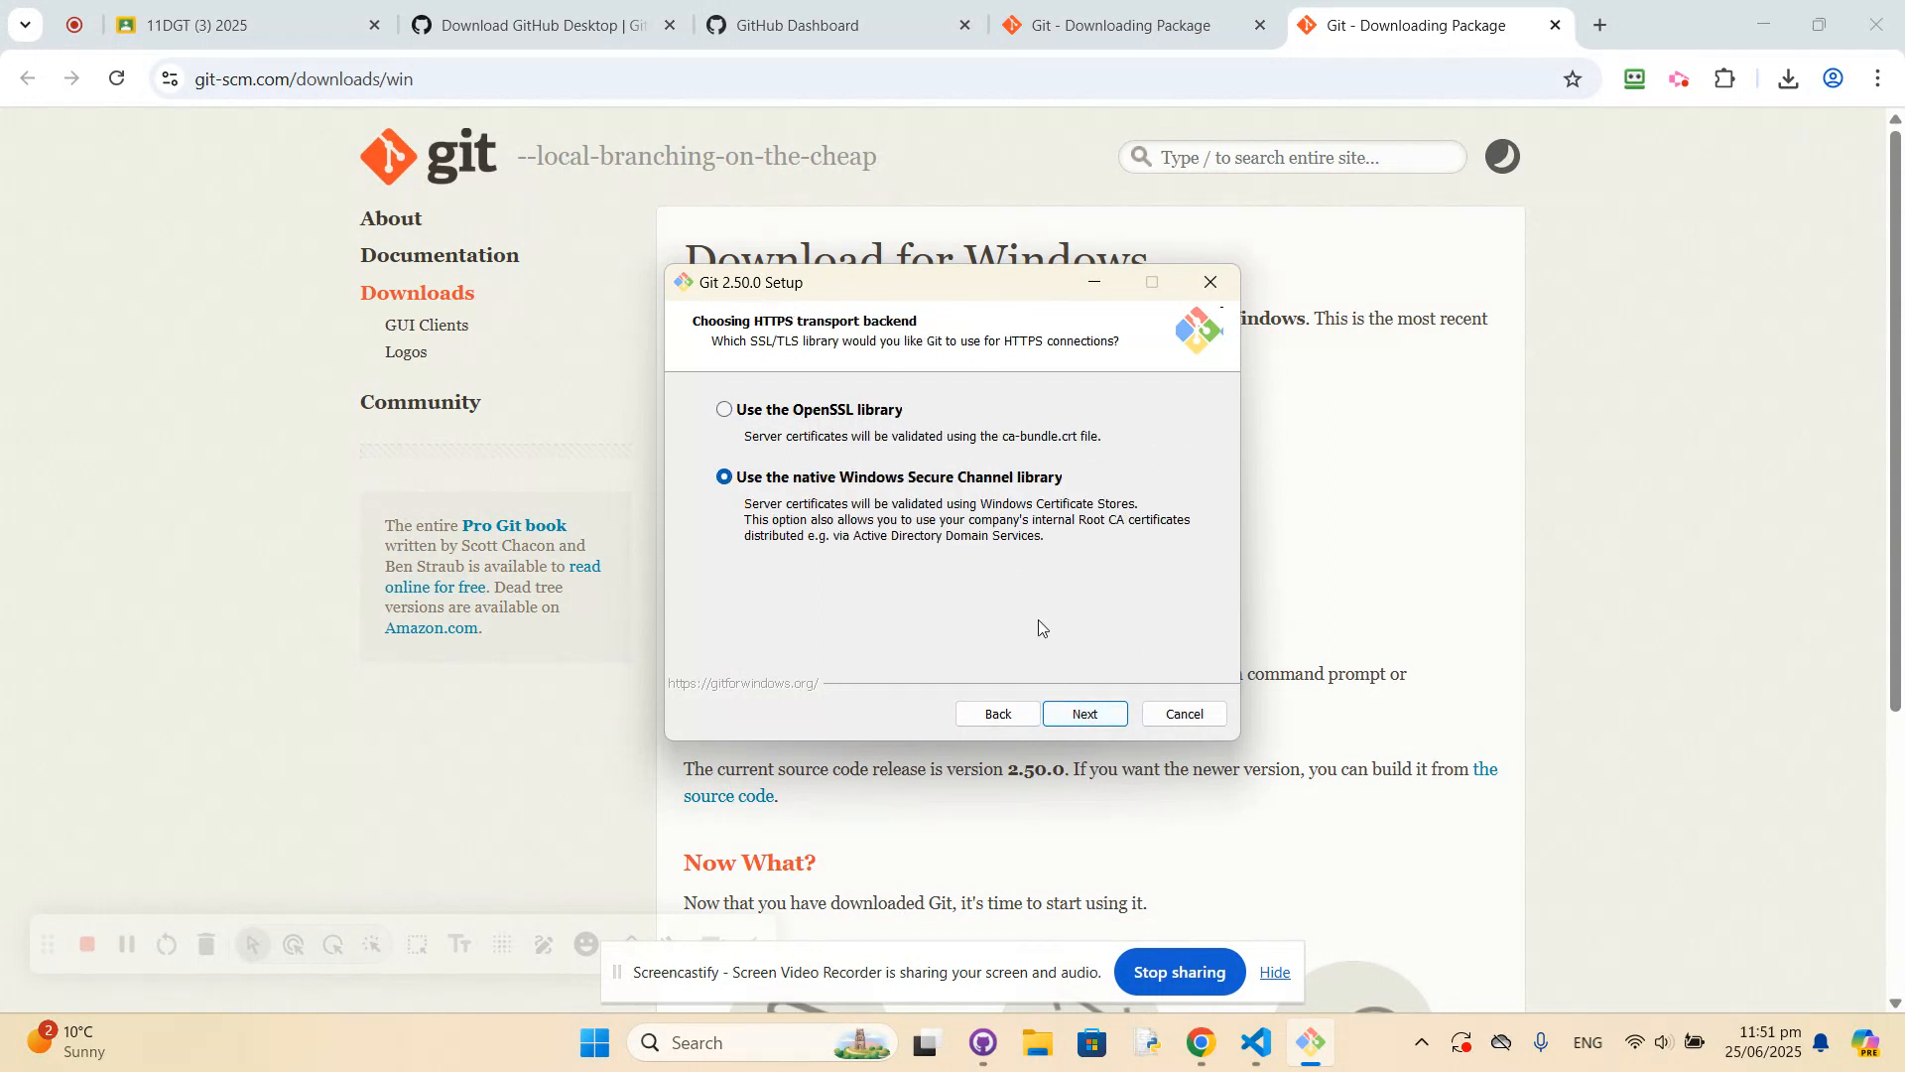
pyautogui.click(1083, 714)
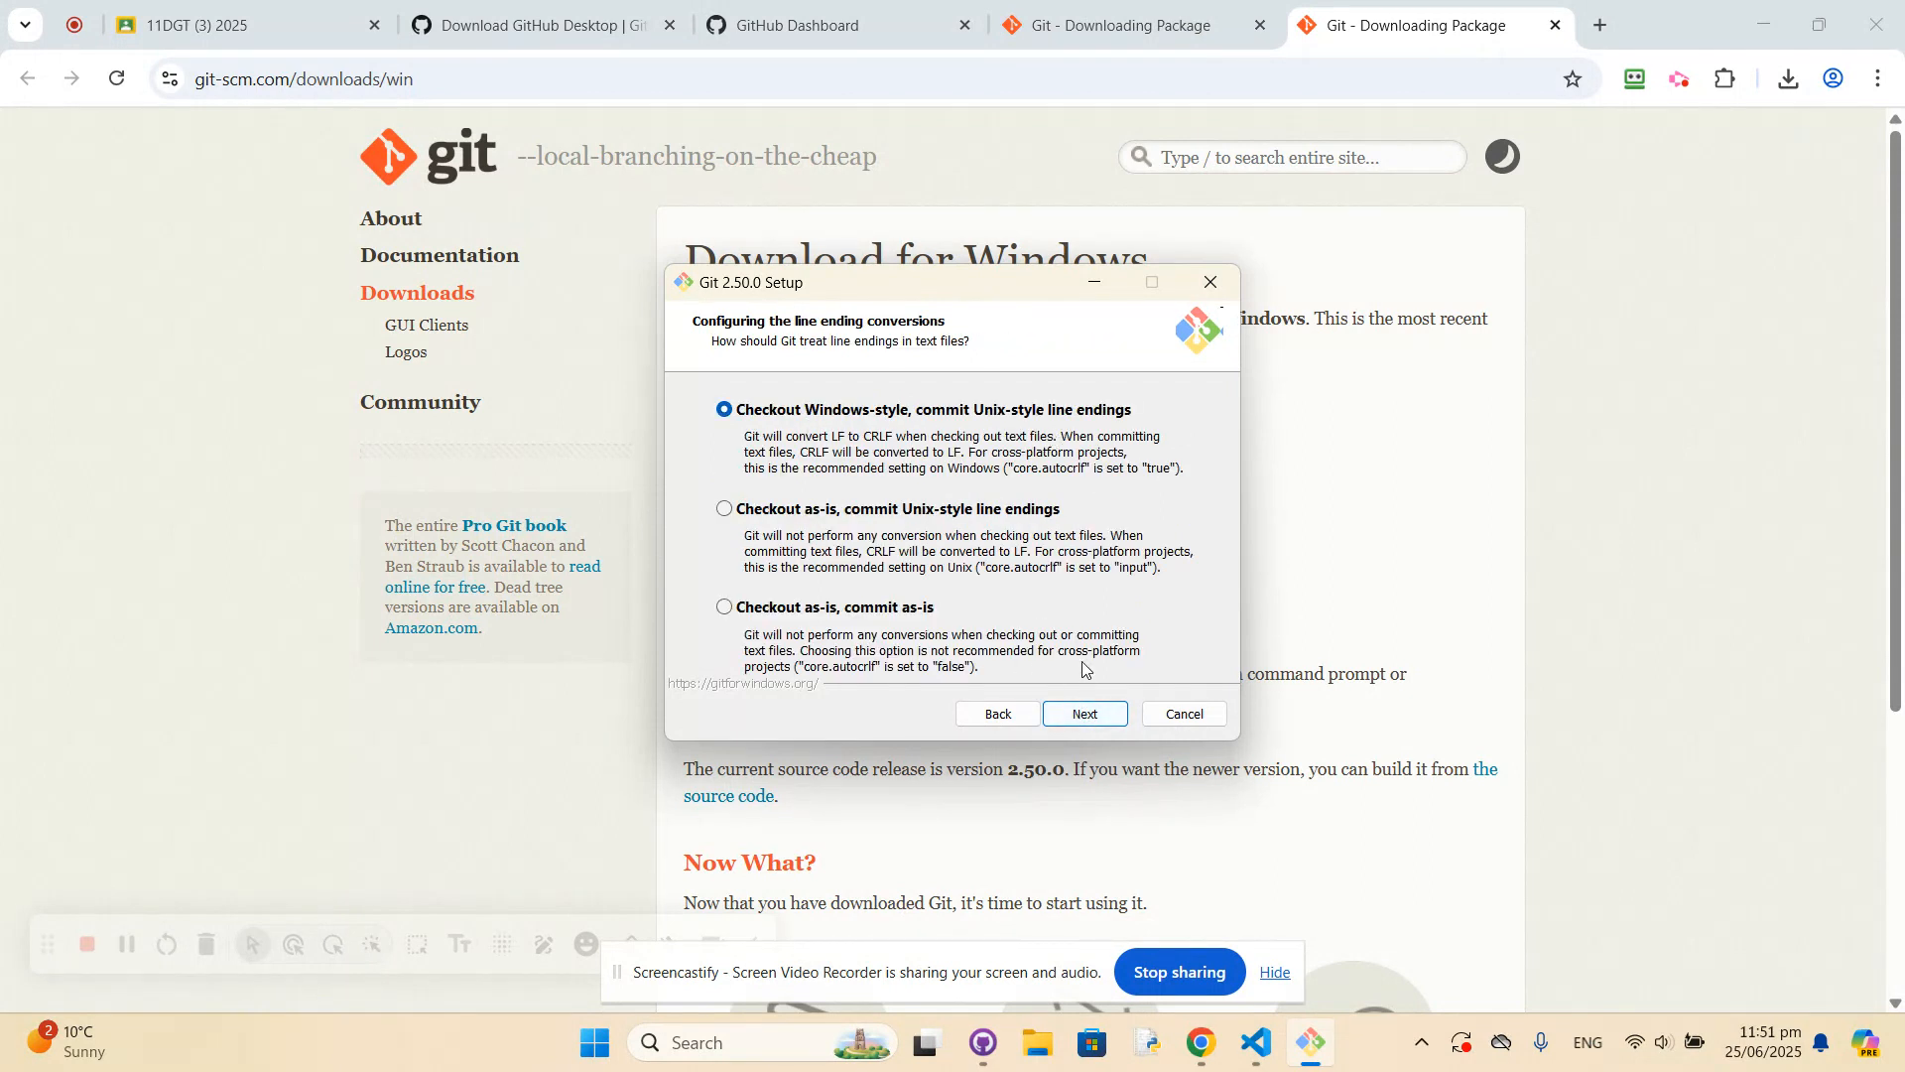
# Keep Windows-style checkout with Unix-style commit line endings, MinTTY, fast-forward or merge for git pull, and the preset option on the following setup page.
pyautogui.click(1082, 716)
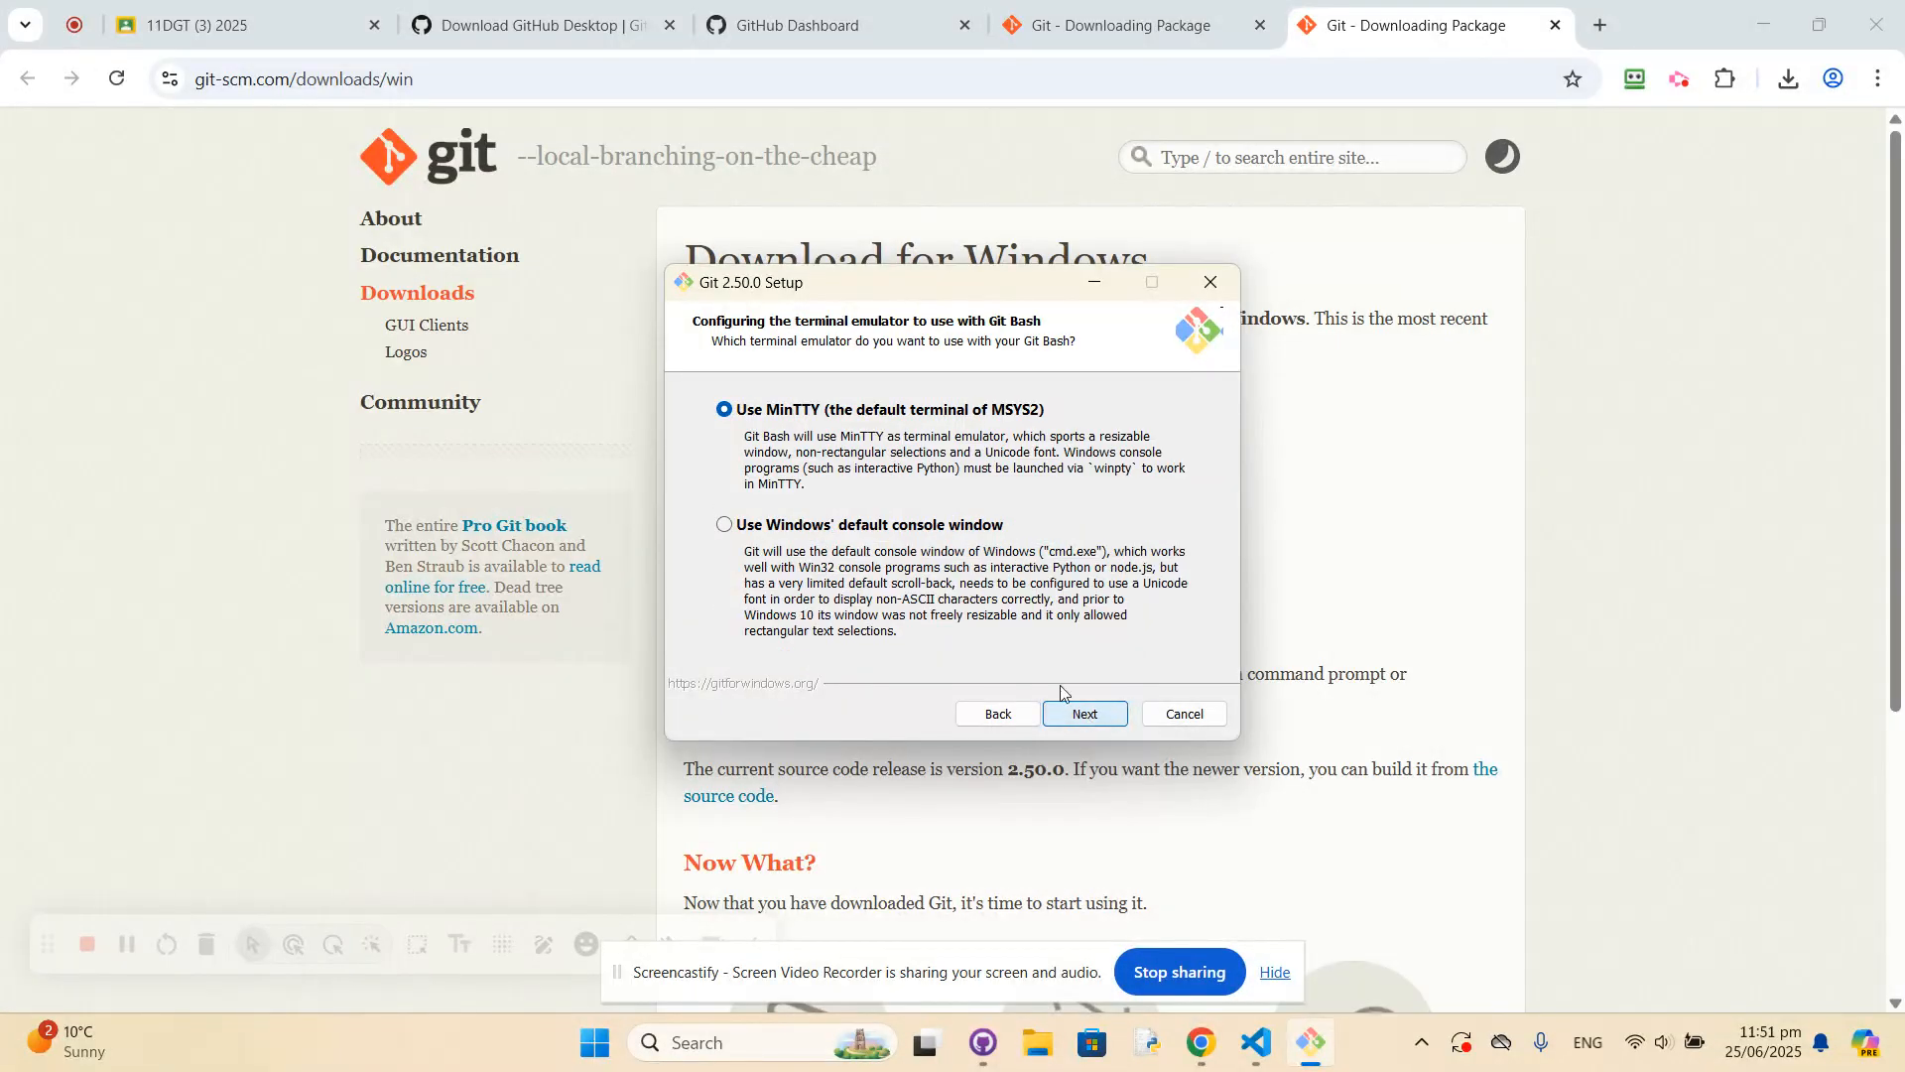
pyautogui.click(1085, 713)
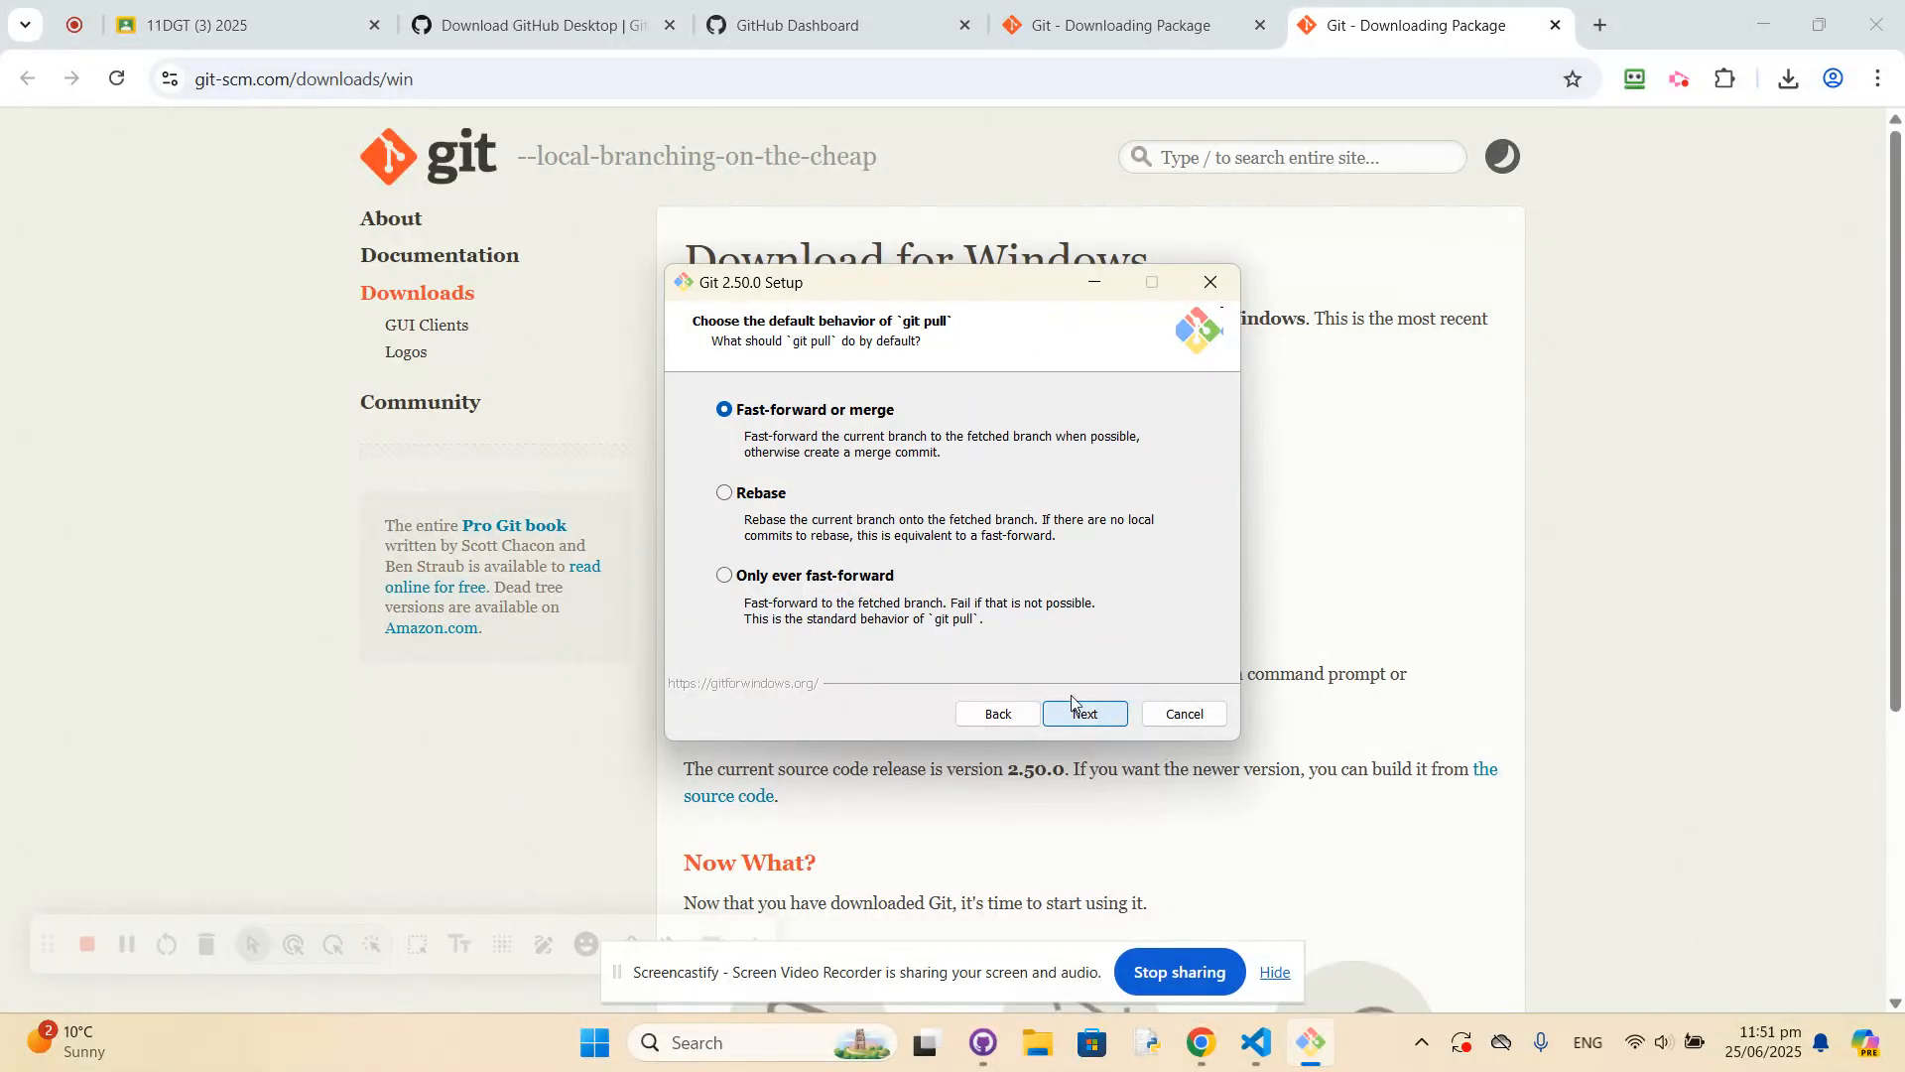
pyautogui.click(1086, 713)
pyautogui.click(1107, 721)
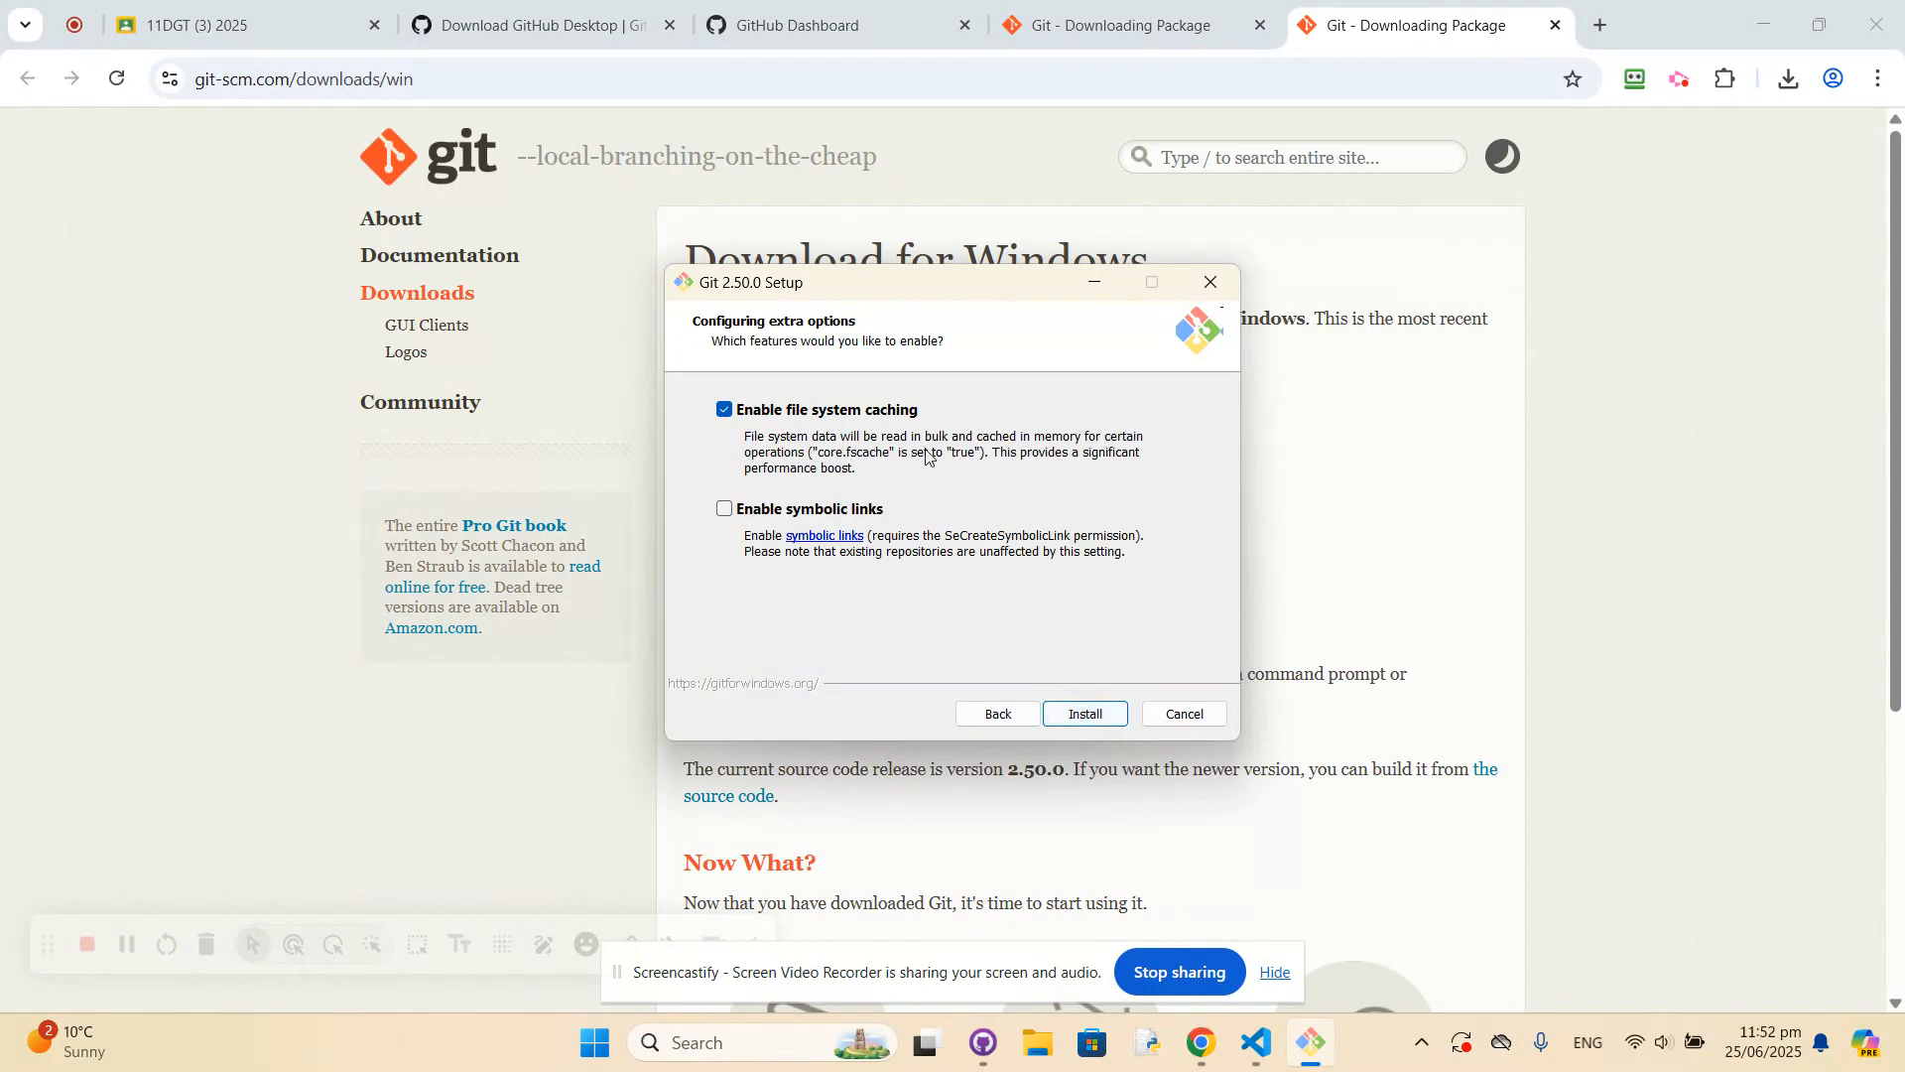
# Install Git with file system caching enabled, finish the setup without launching Git Bash, and close its download page.
pyautogui.click(1084, 711)
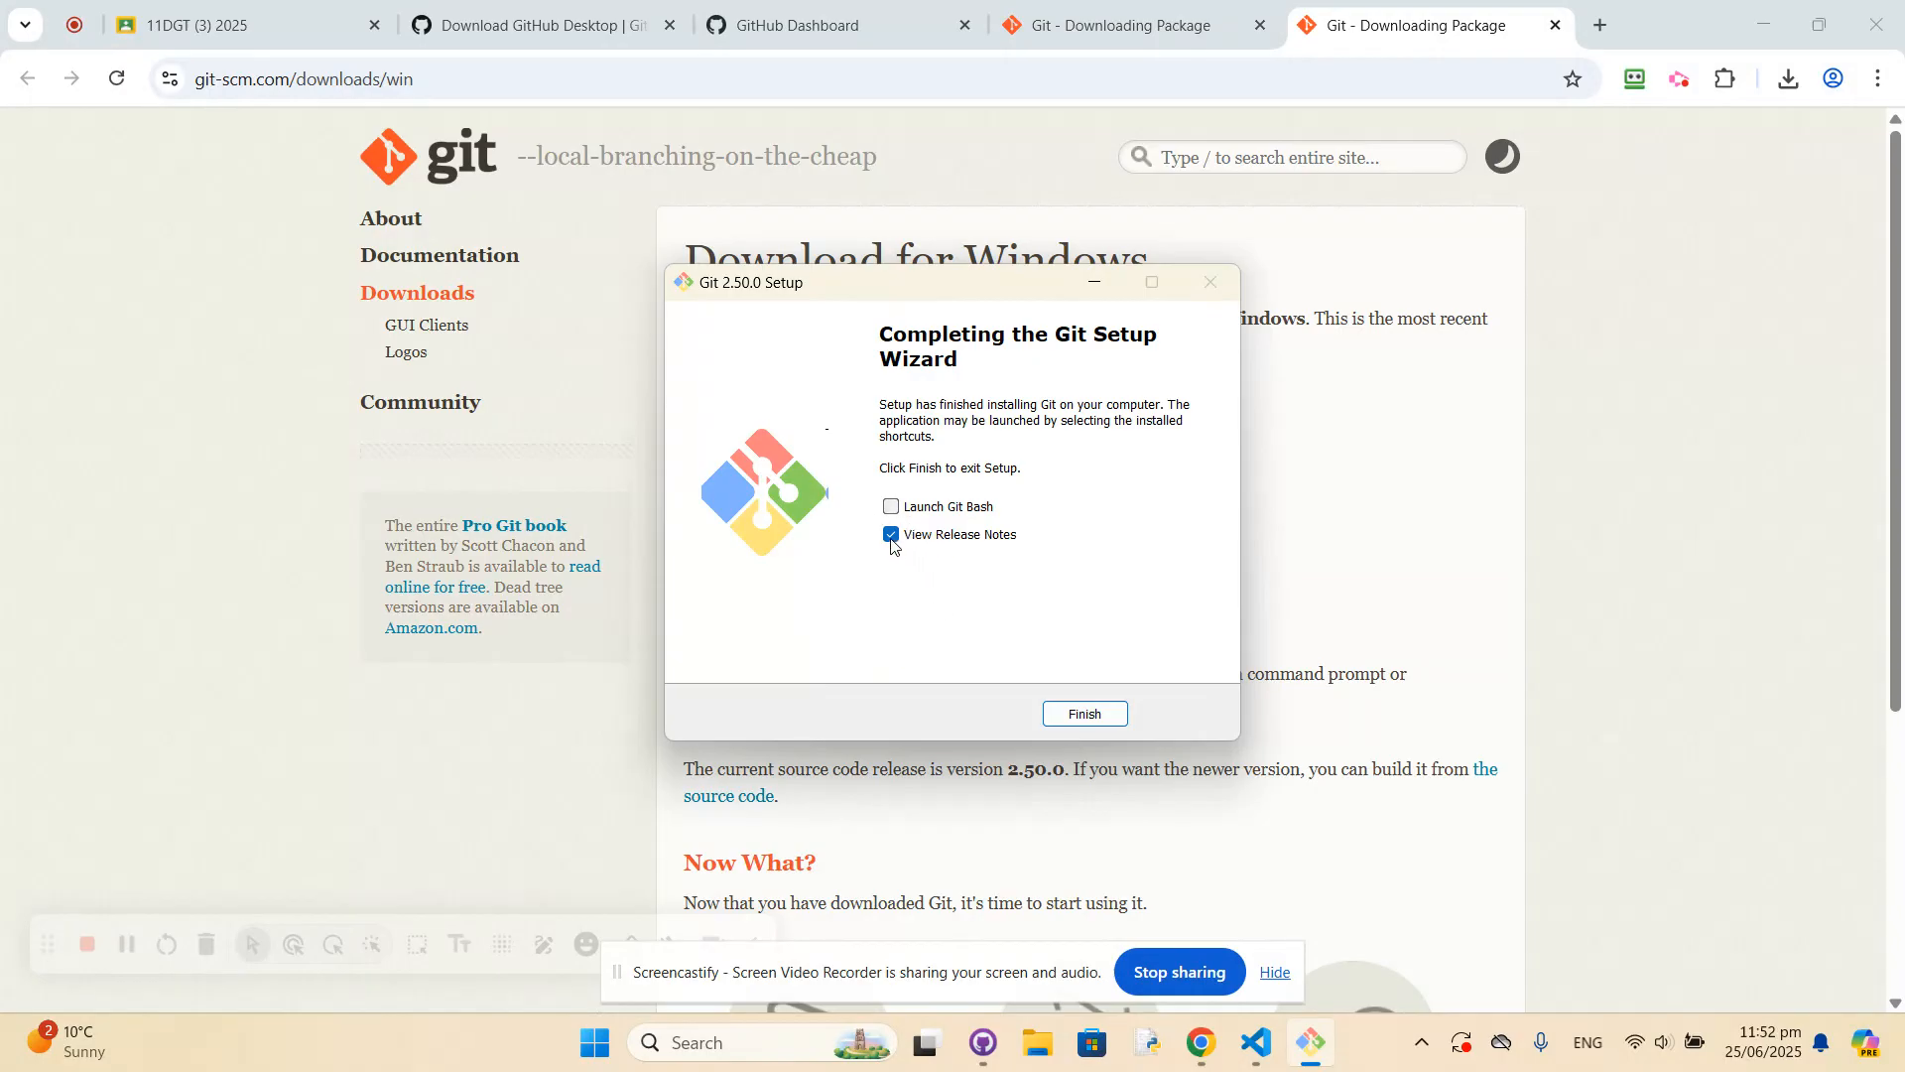
pyautogui.click(1076, 715)
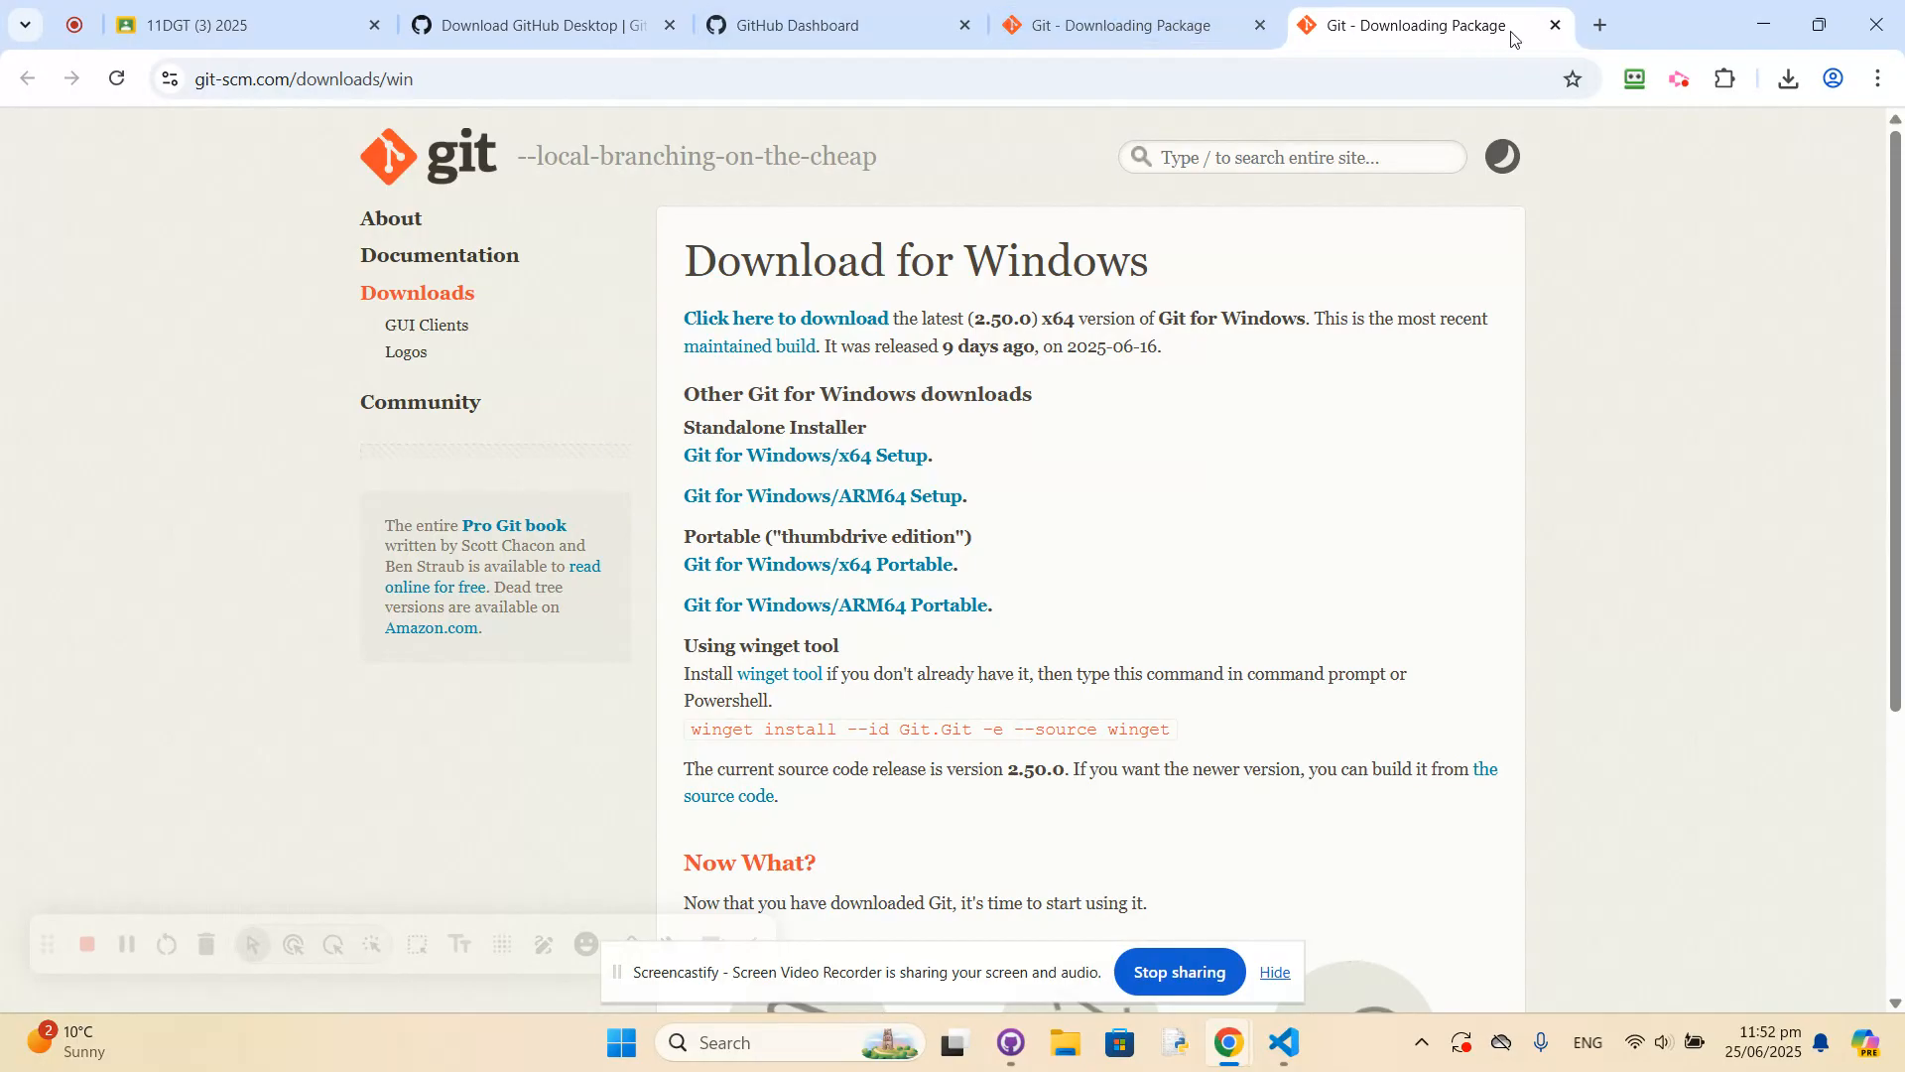
pyautogui.click(1556, 24)
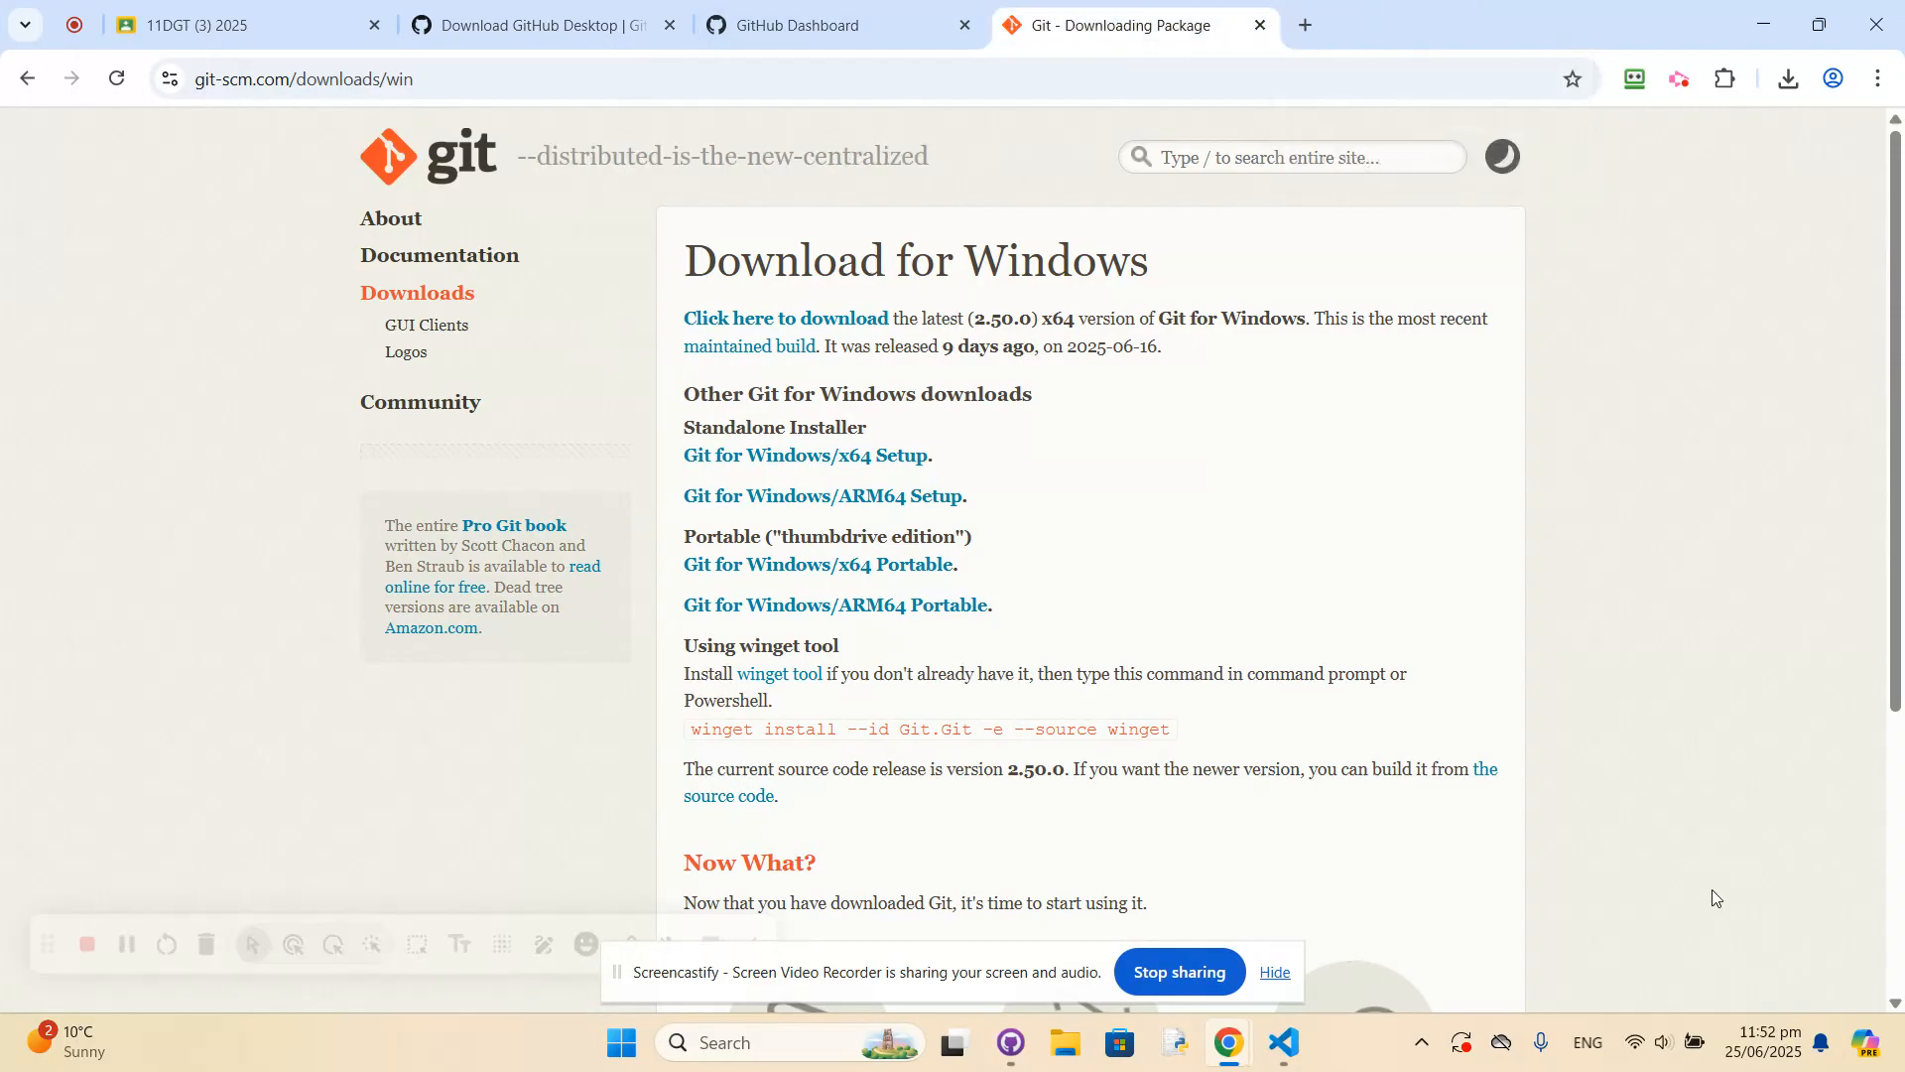
# Switch to GitHub Desktop and commit newpythonpro.py to the main branch of local-project with the file included.
pyautogui.click(1300, 1044)
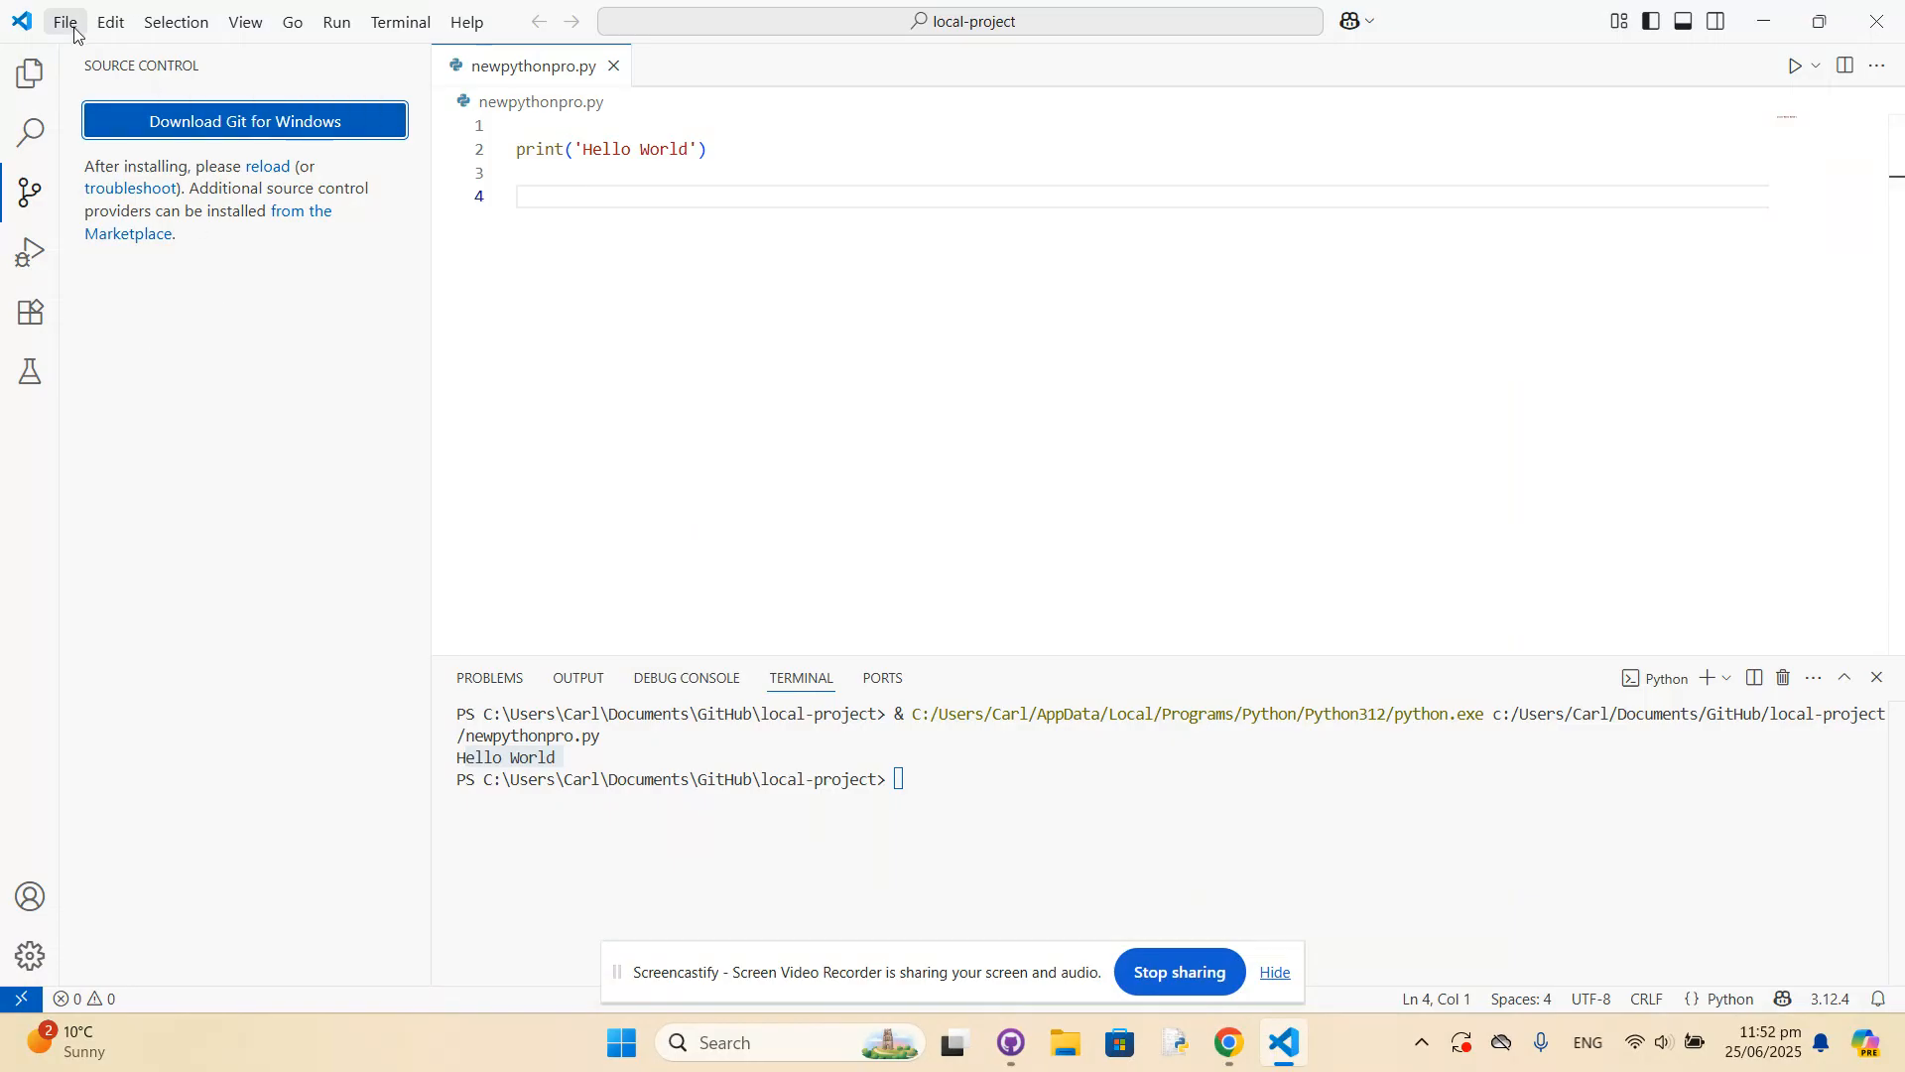
pyautogui.click(1030, 1058)
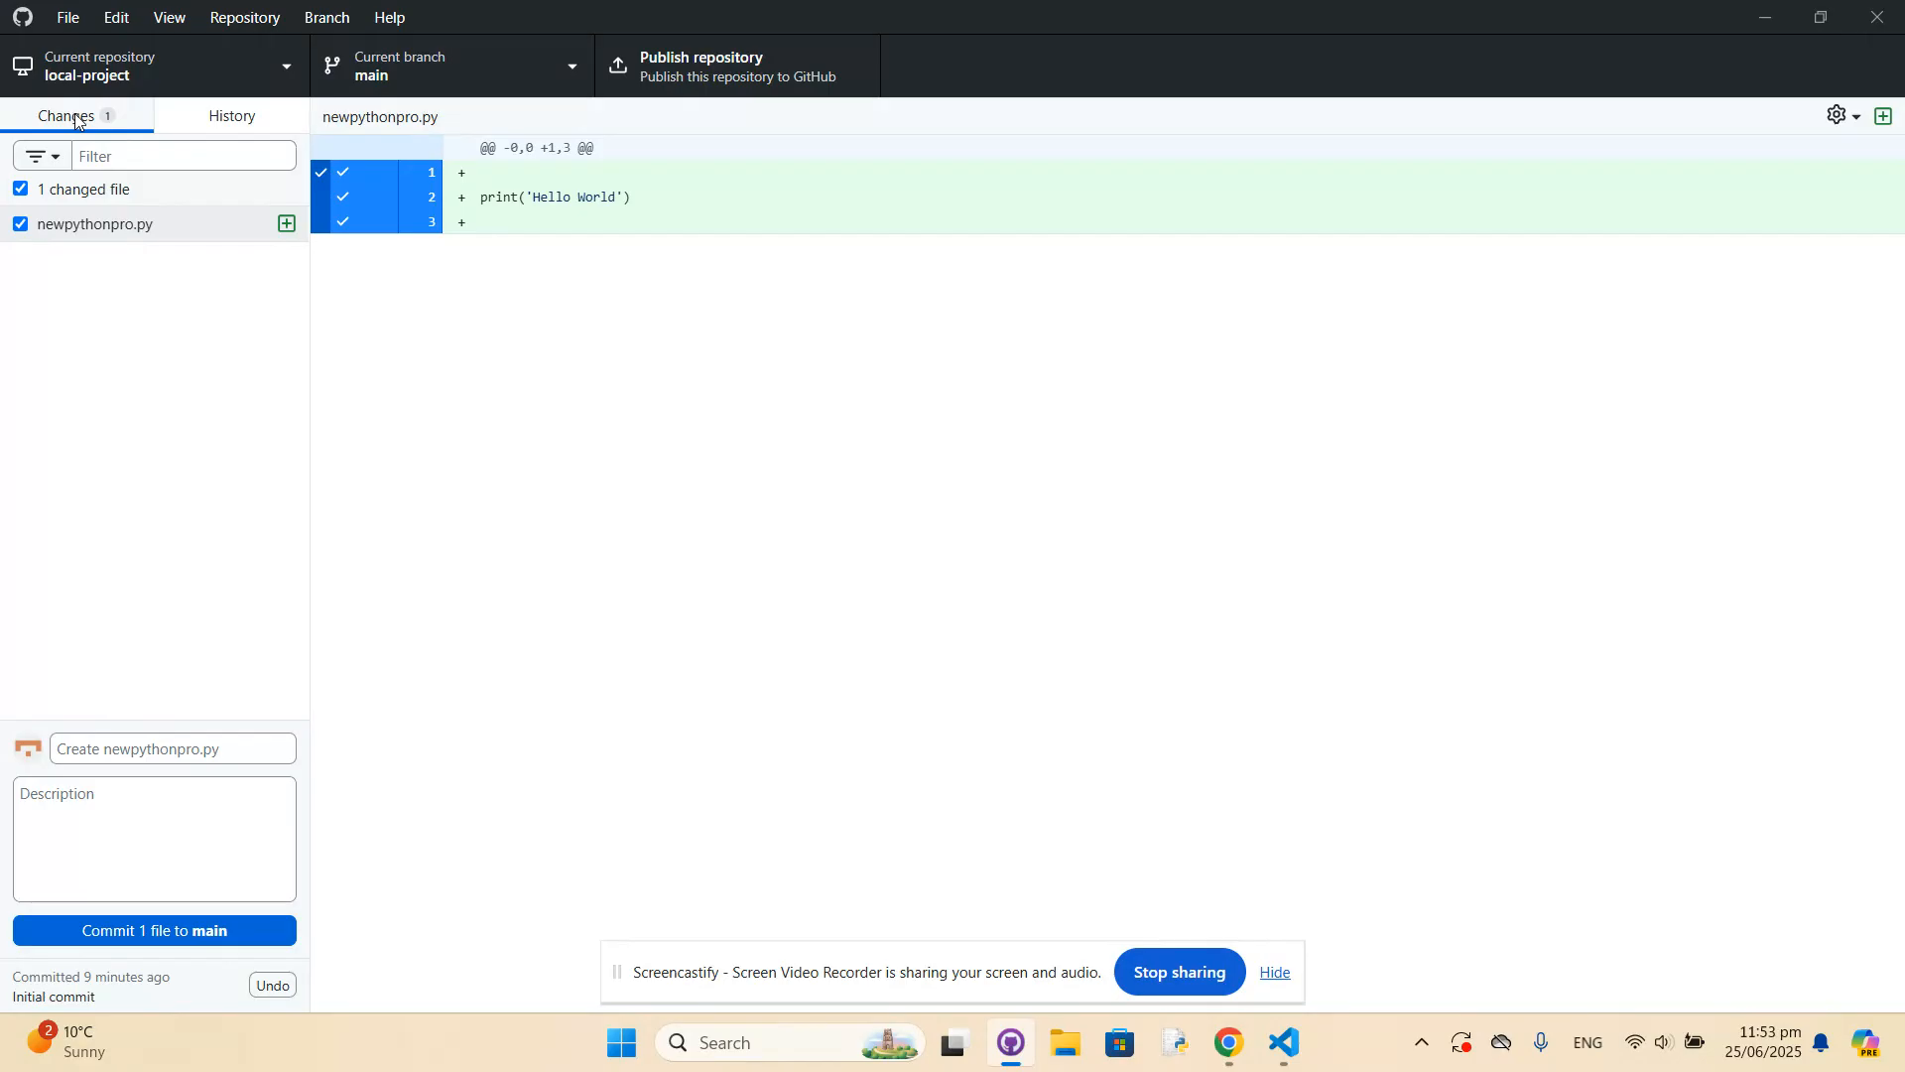
pyautogui.click(83, 193)
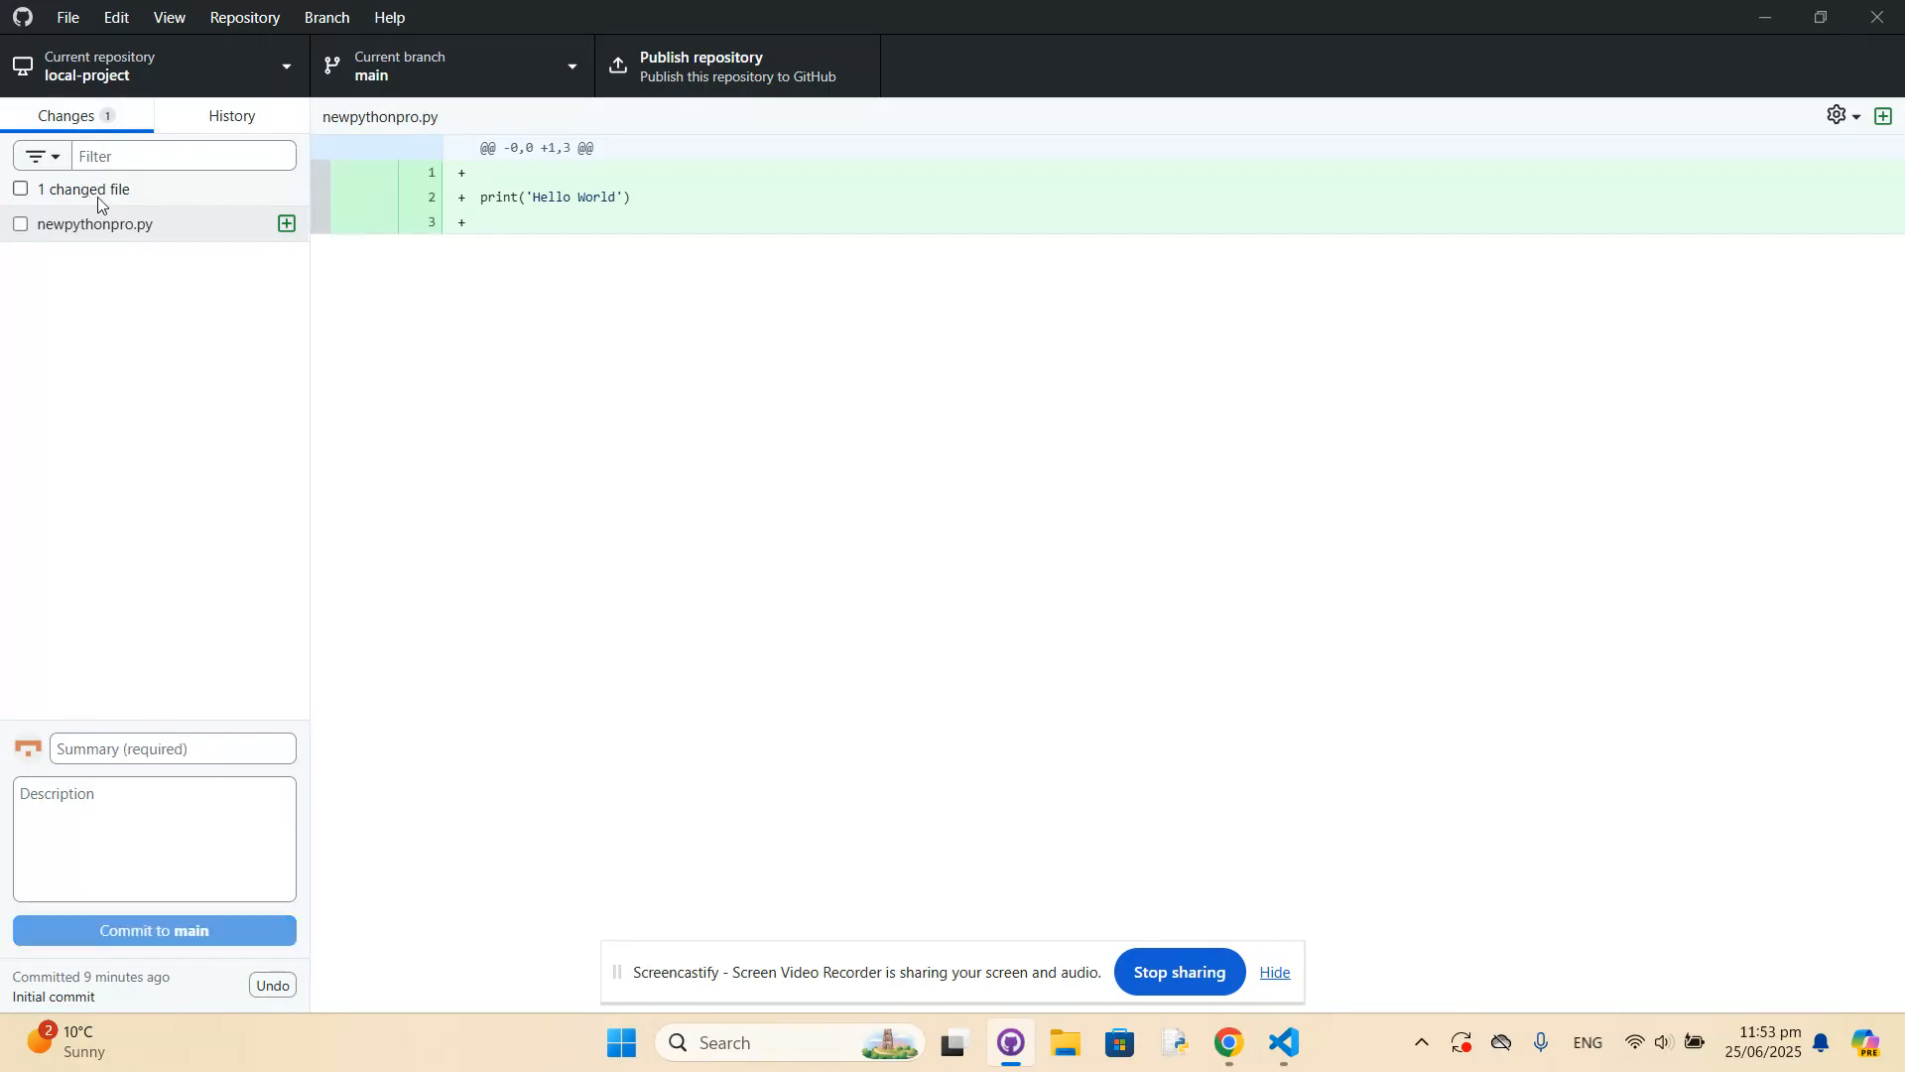
pyautogui.click(86, 195)
pyautogui.click(85, 194)
pyautogui.click(85, 194)
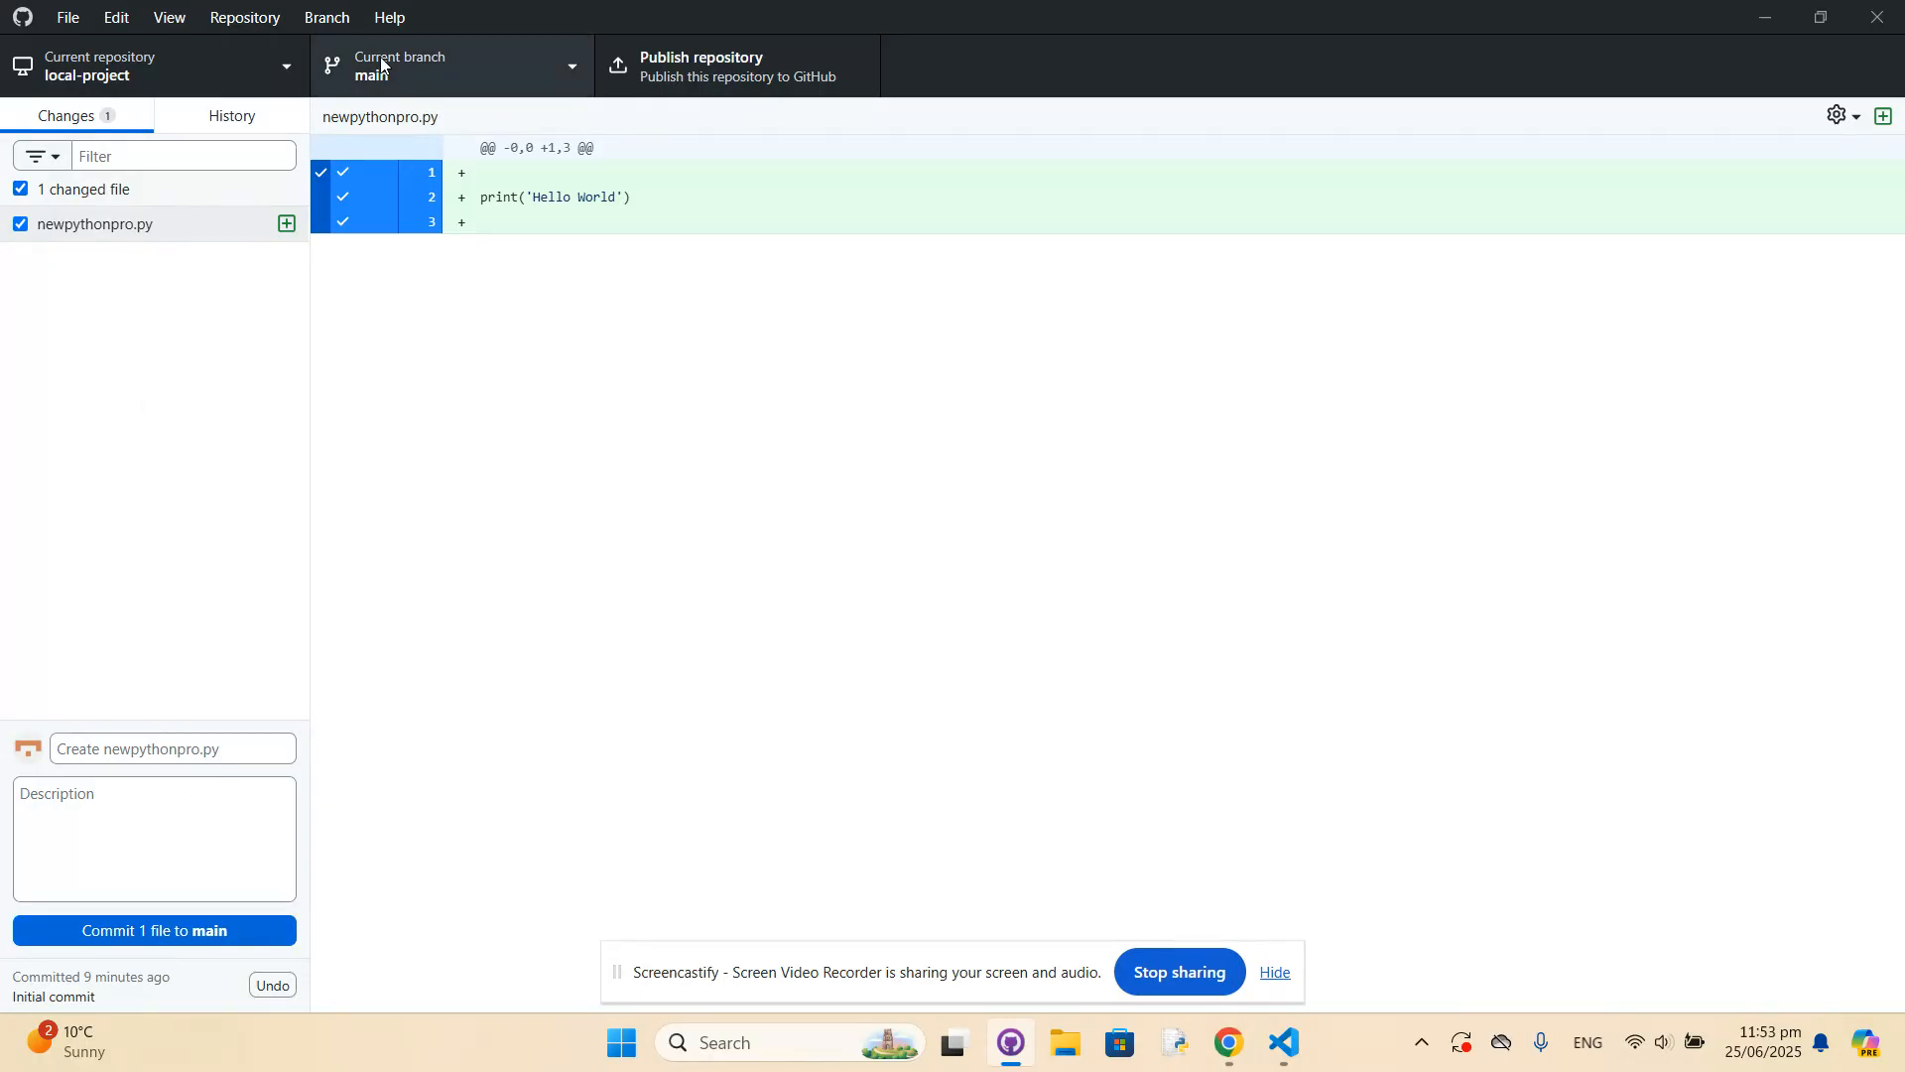
pyautogui.click(146, 927)
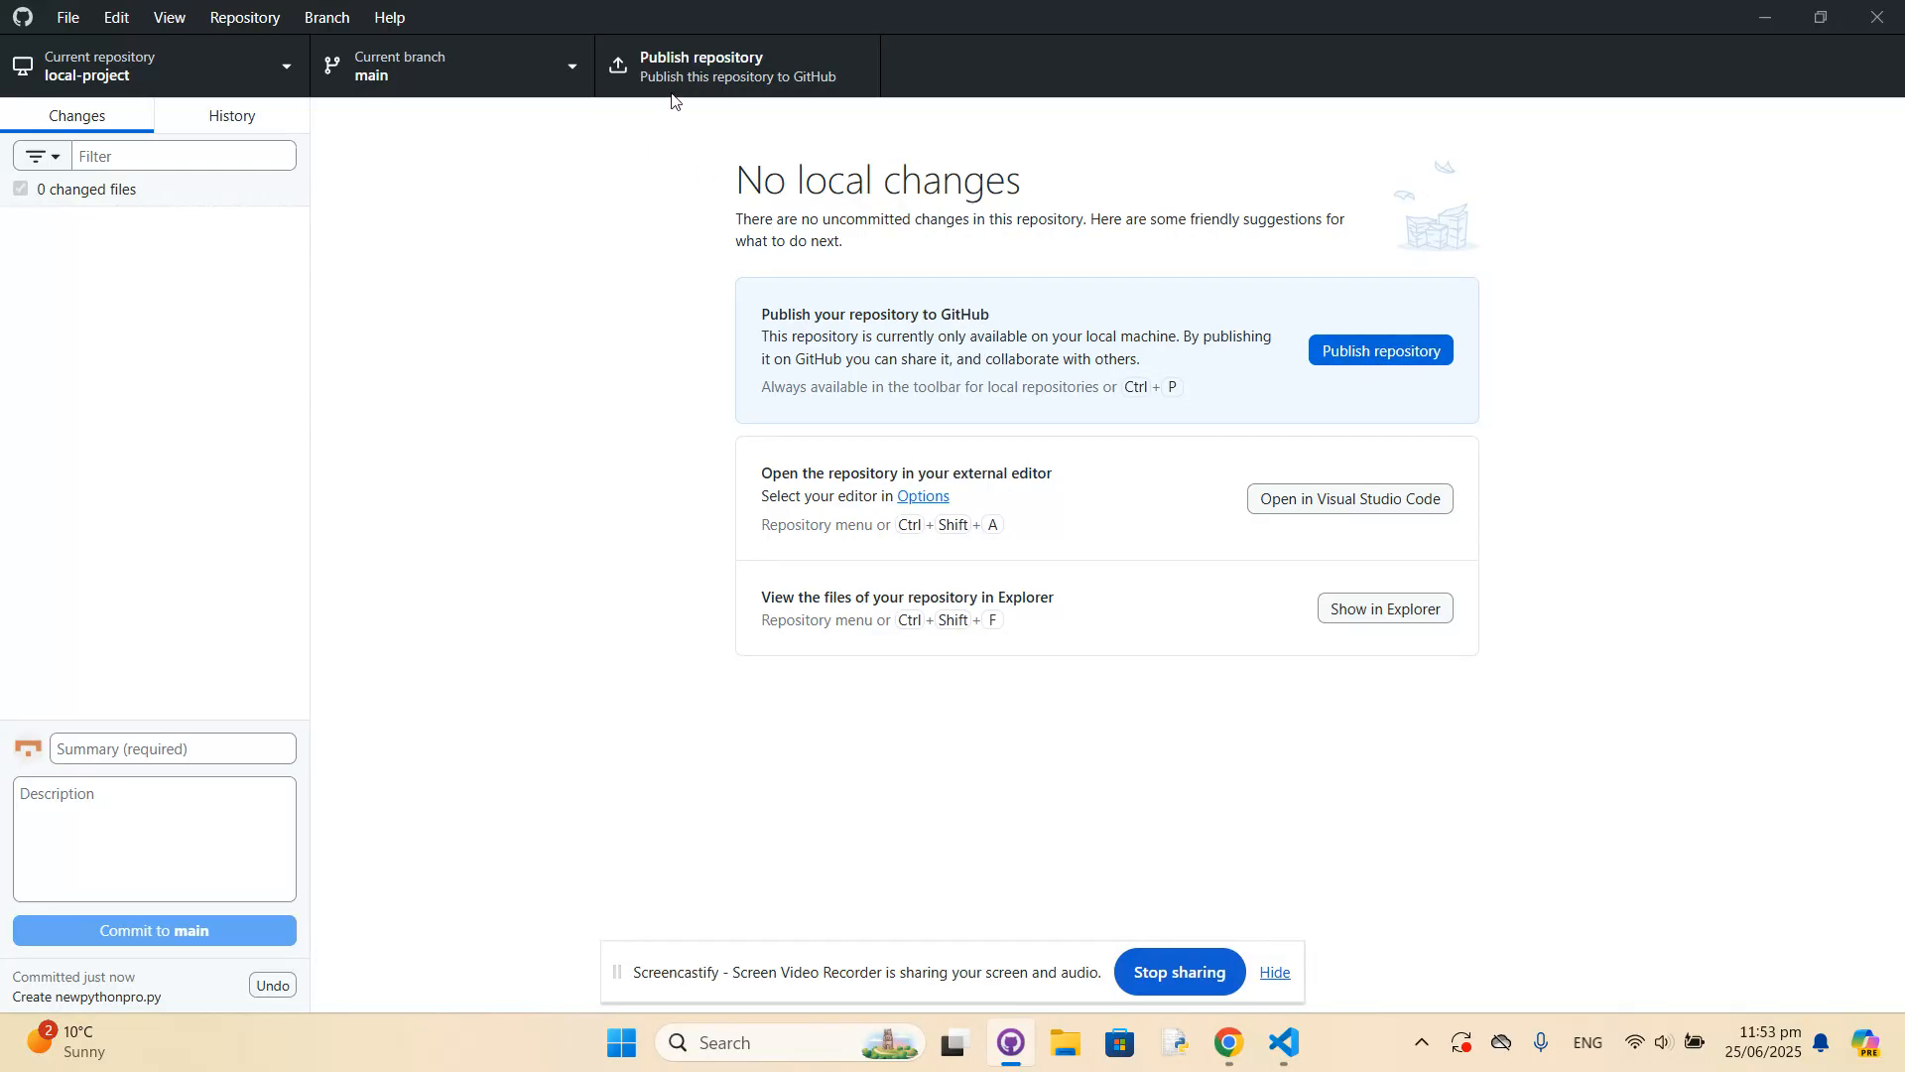
# Publish the repository to GitHub.com as local-project with the code not kept private.
pyautogui.click(731, 71)
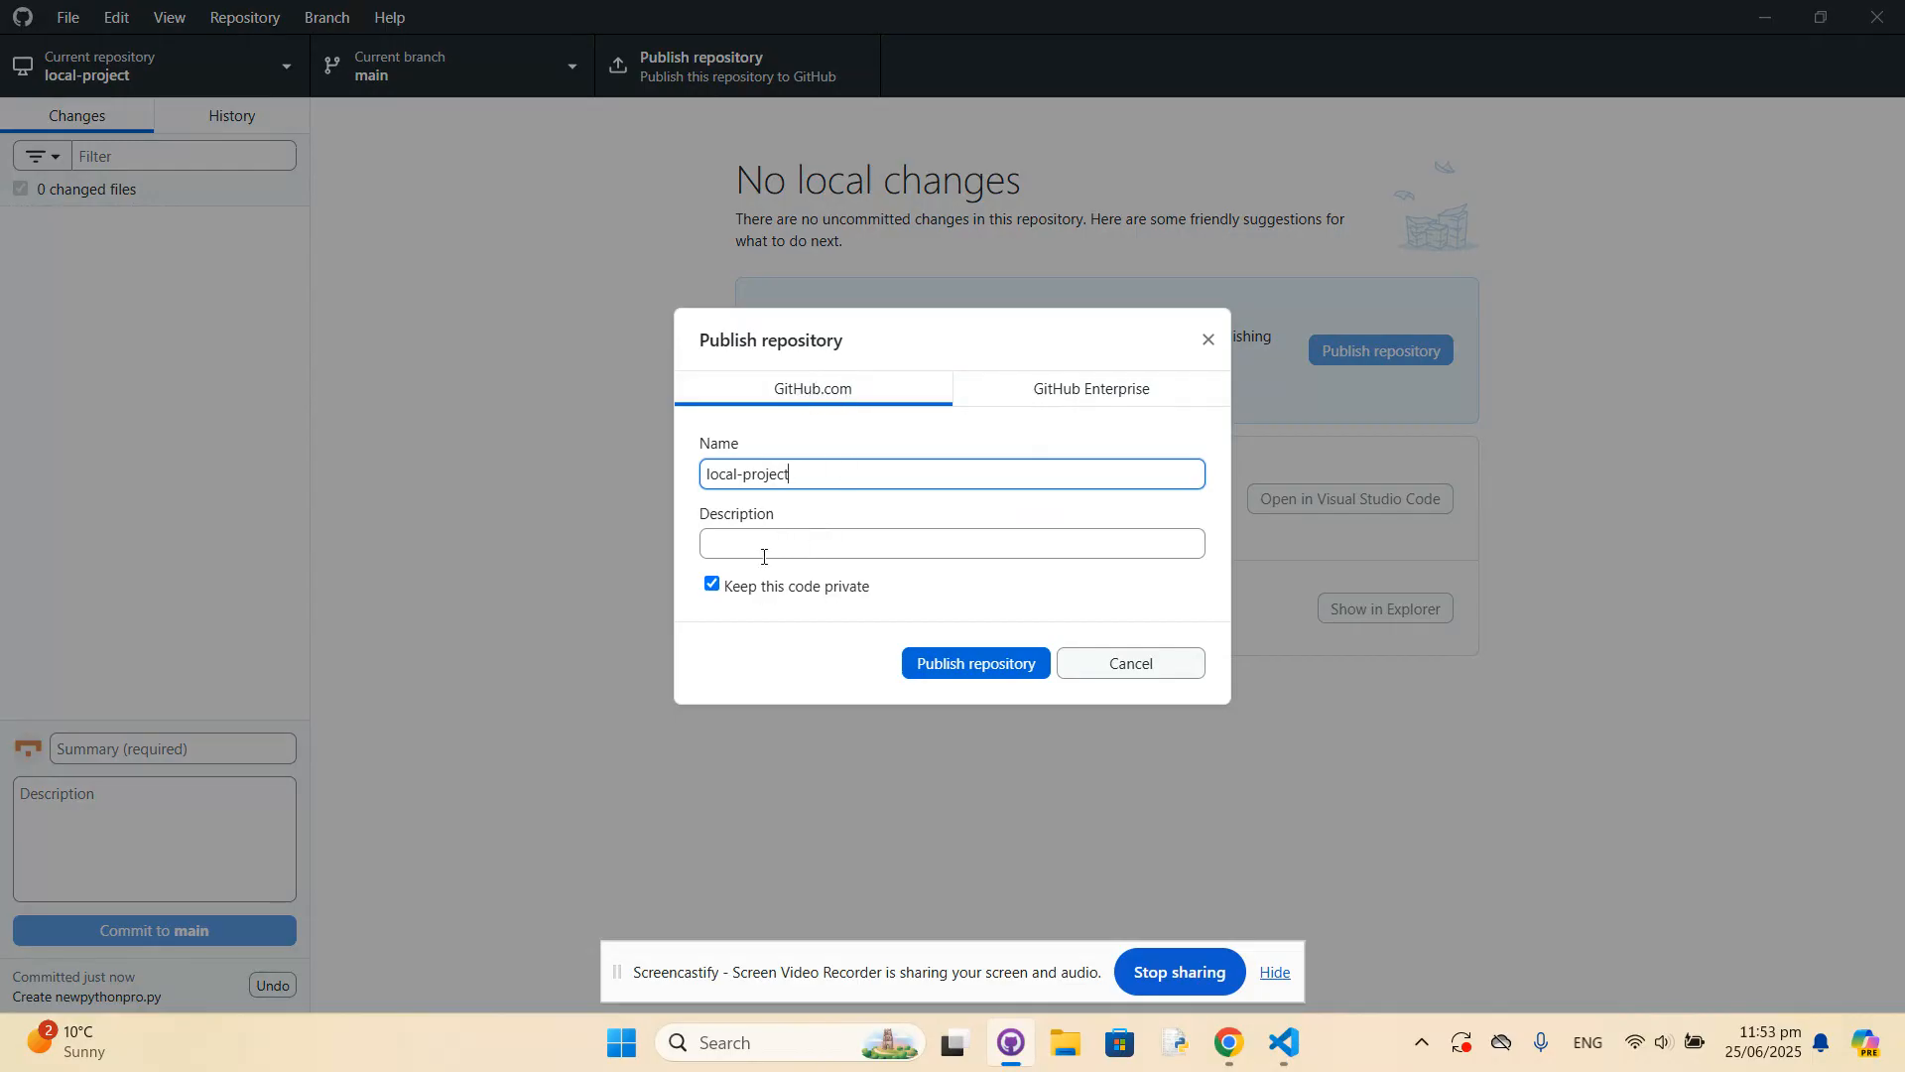
pyautogui.click(713, 585)
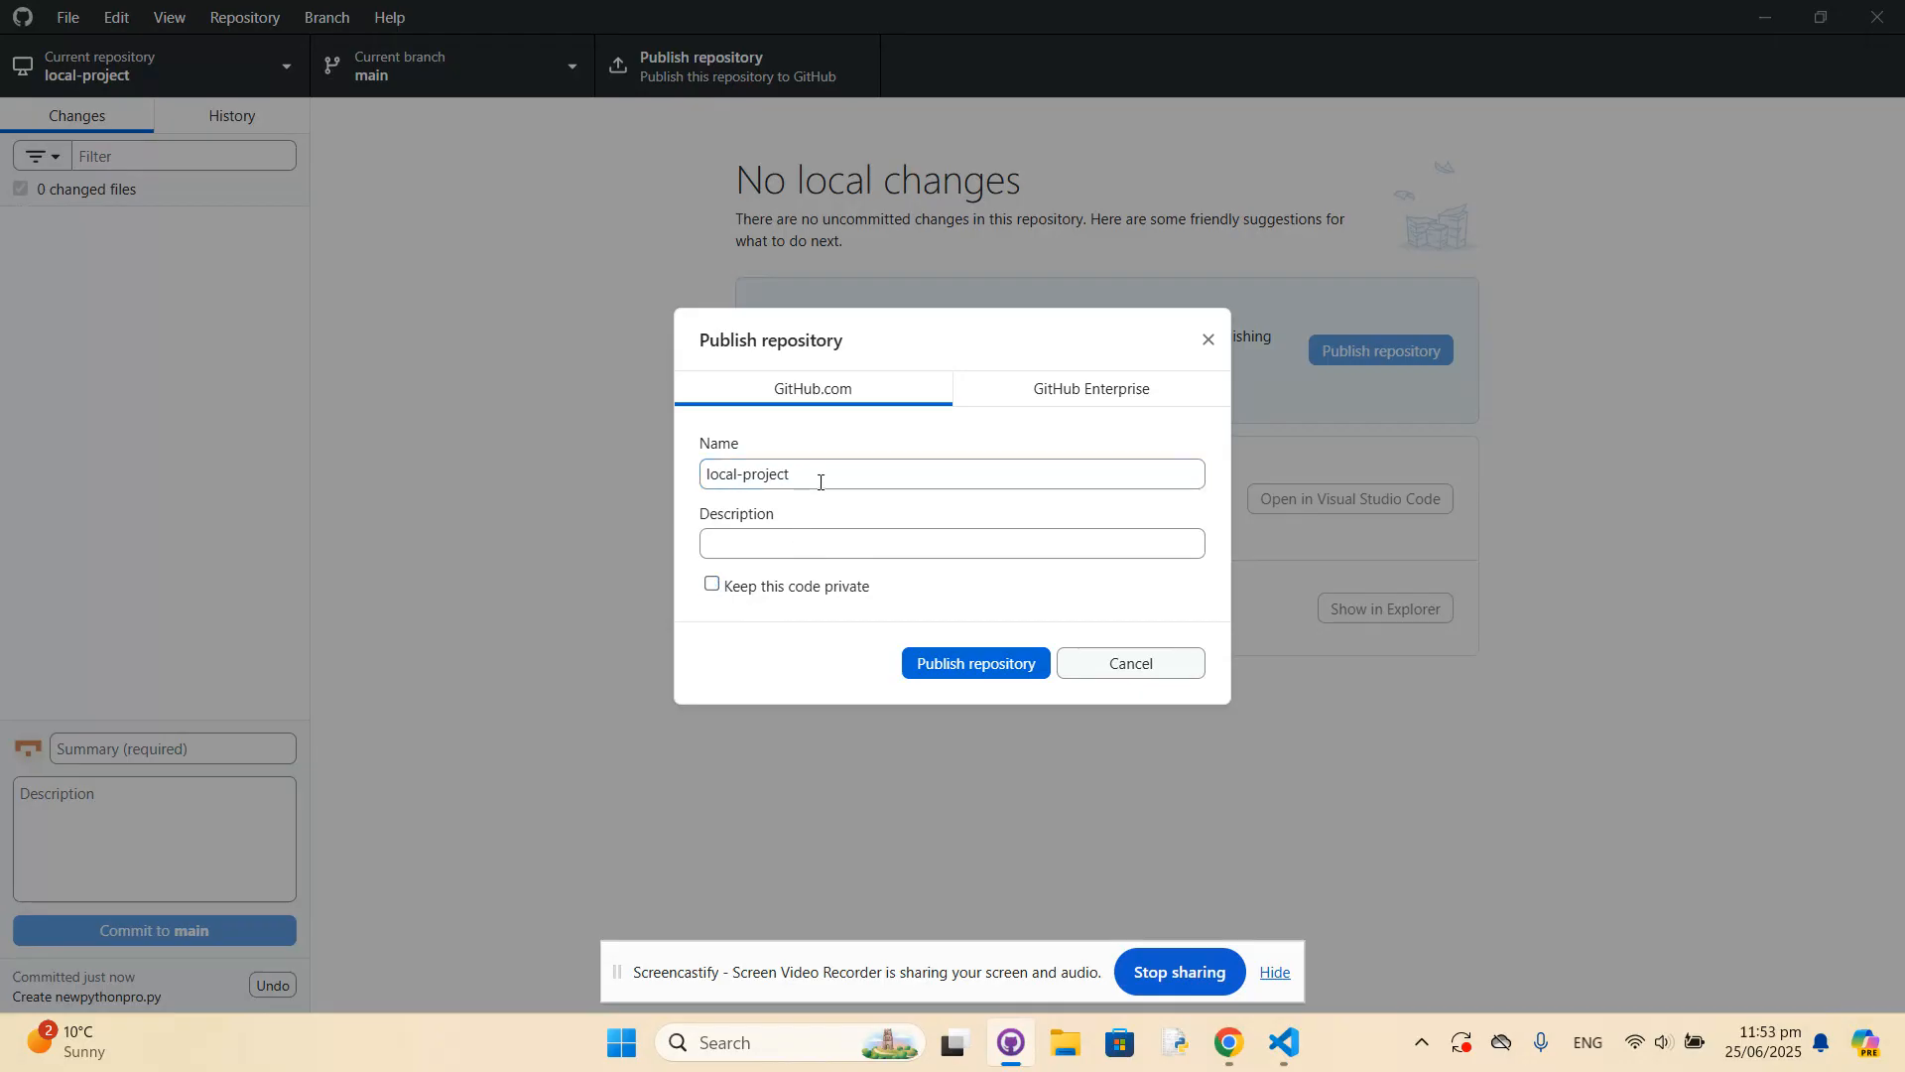
pyautogui.click(976, 663)
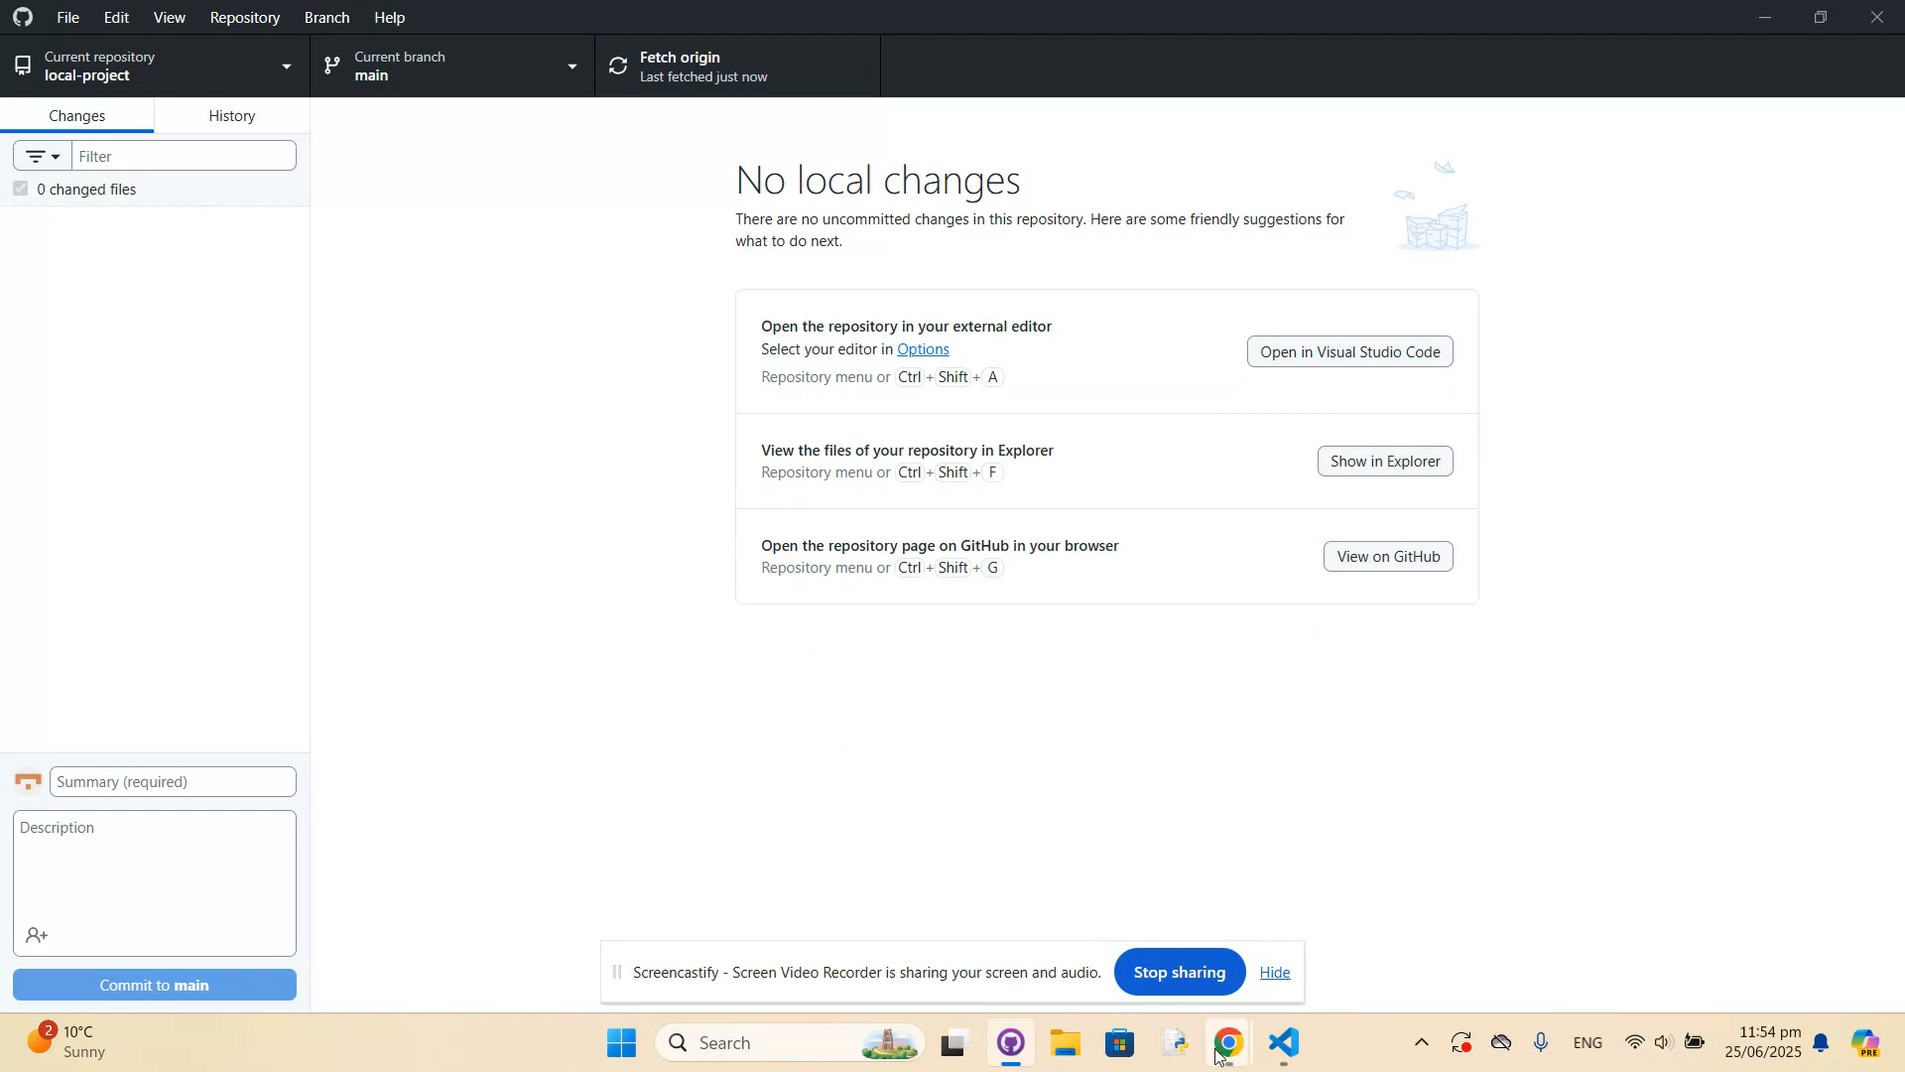
# Switch to Chrome and close the Git and GitHub Desktop download pages, leaving the GitHub Dashboard open.
pyautogui.moveTo(1222, 1056)
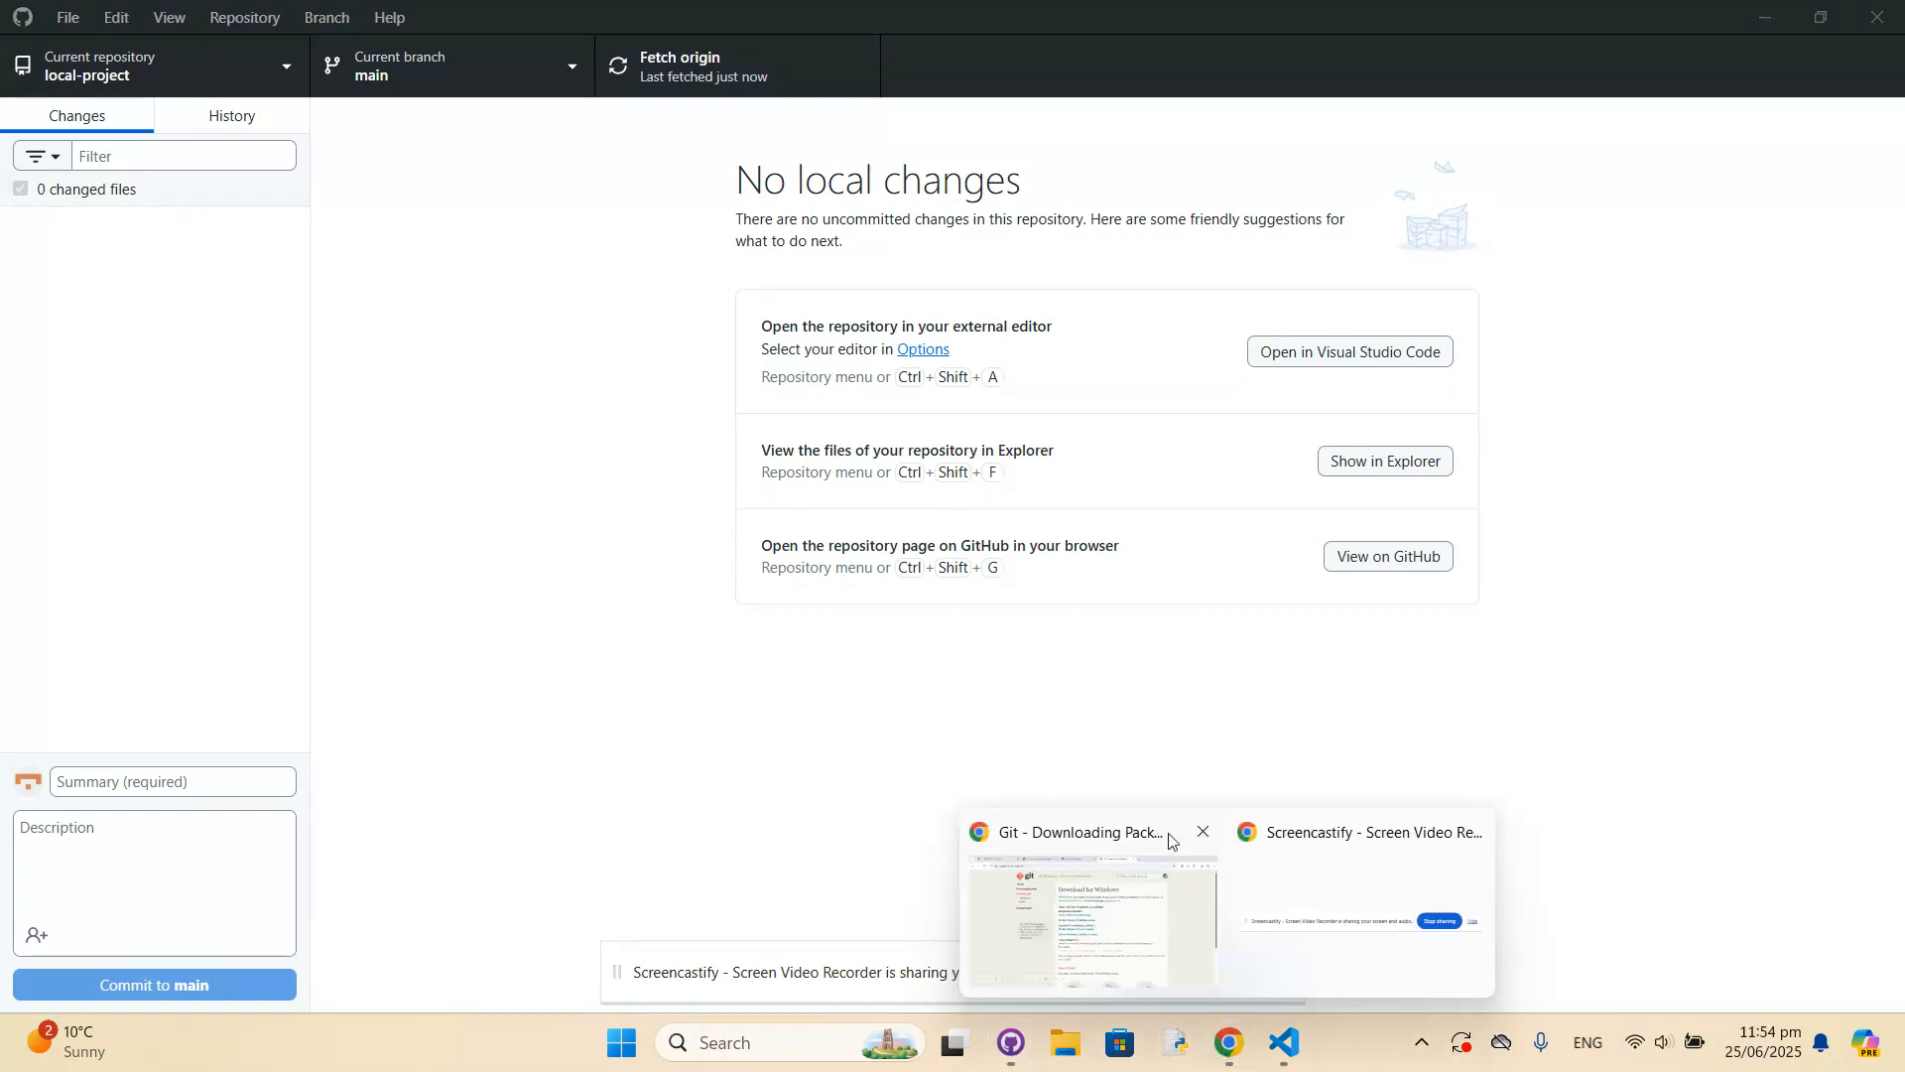
pyautogui.click(1101, 903)
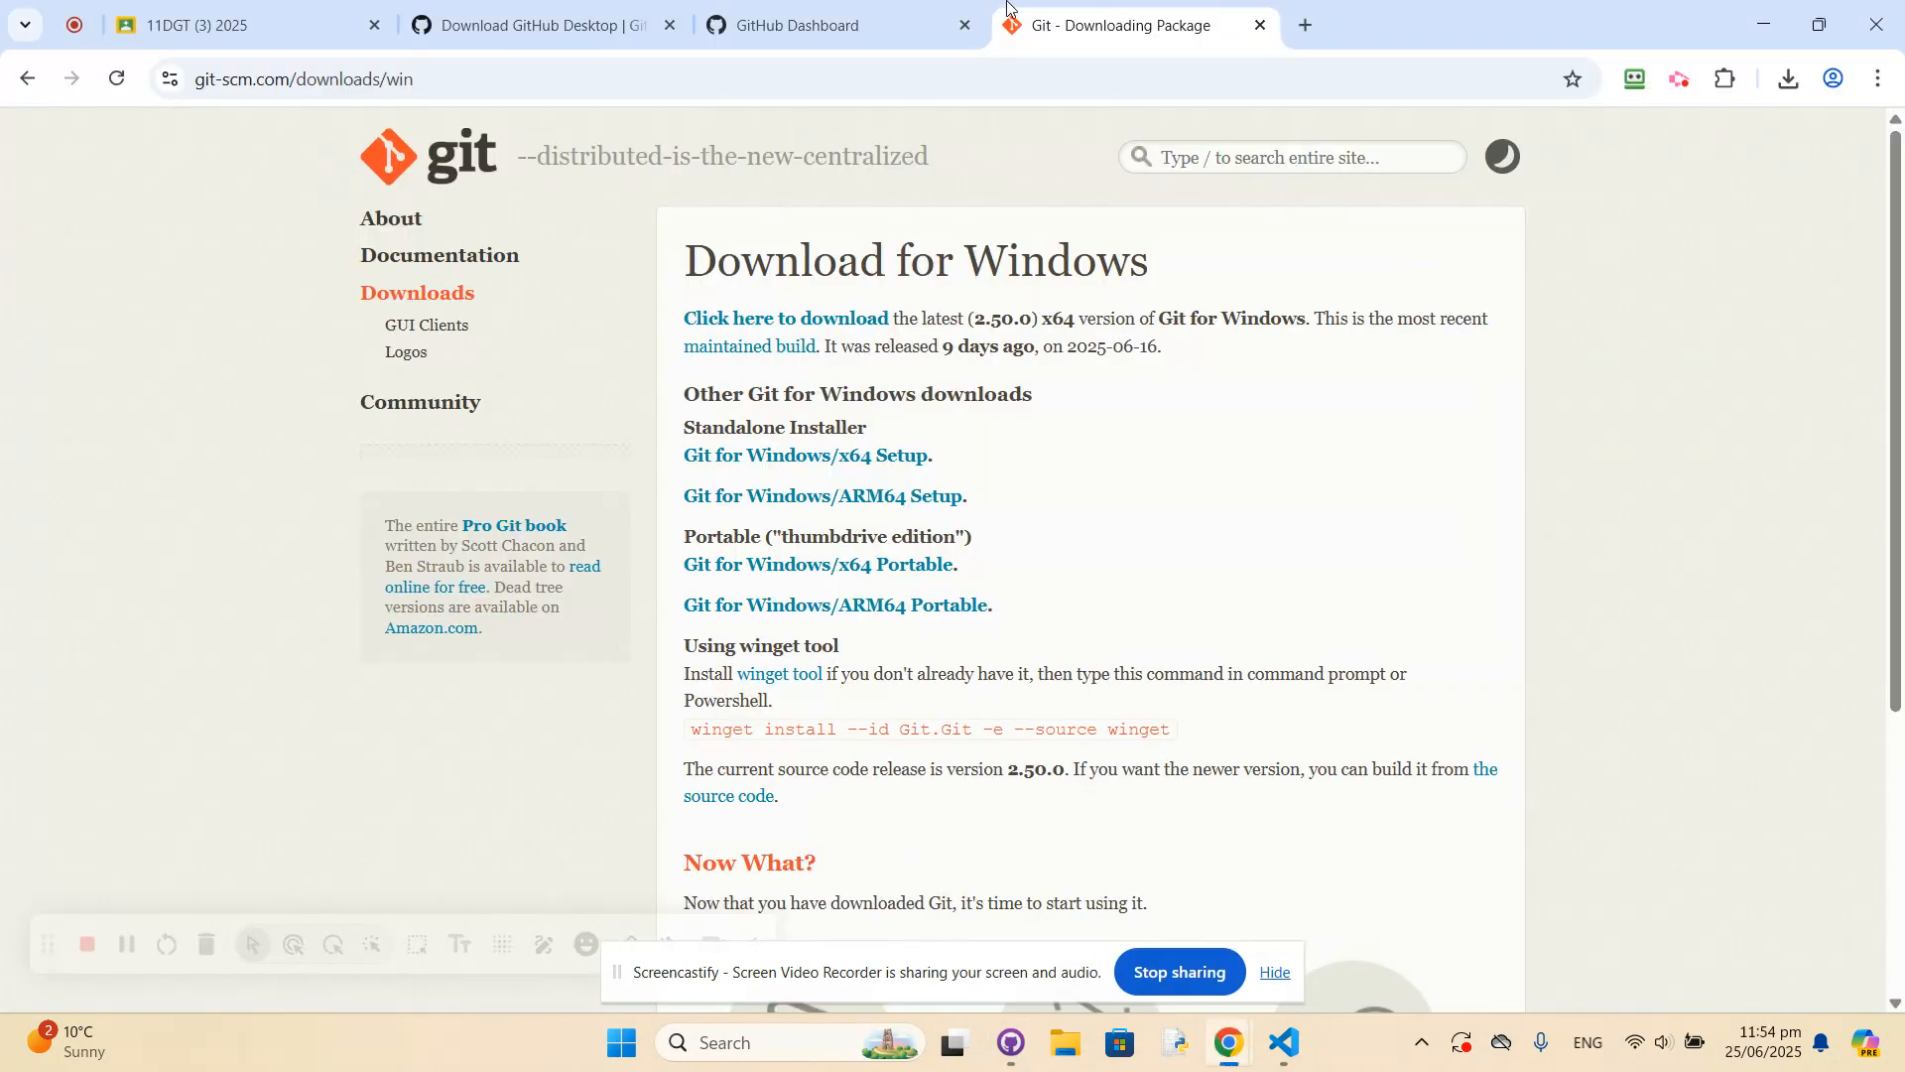
pyautogui.click(1258, 32)
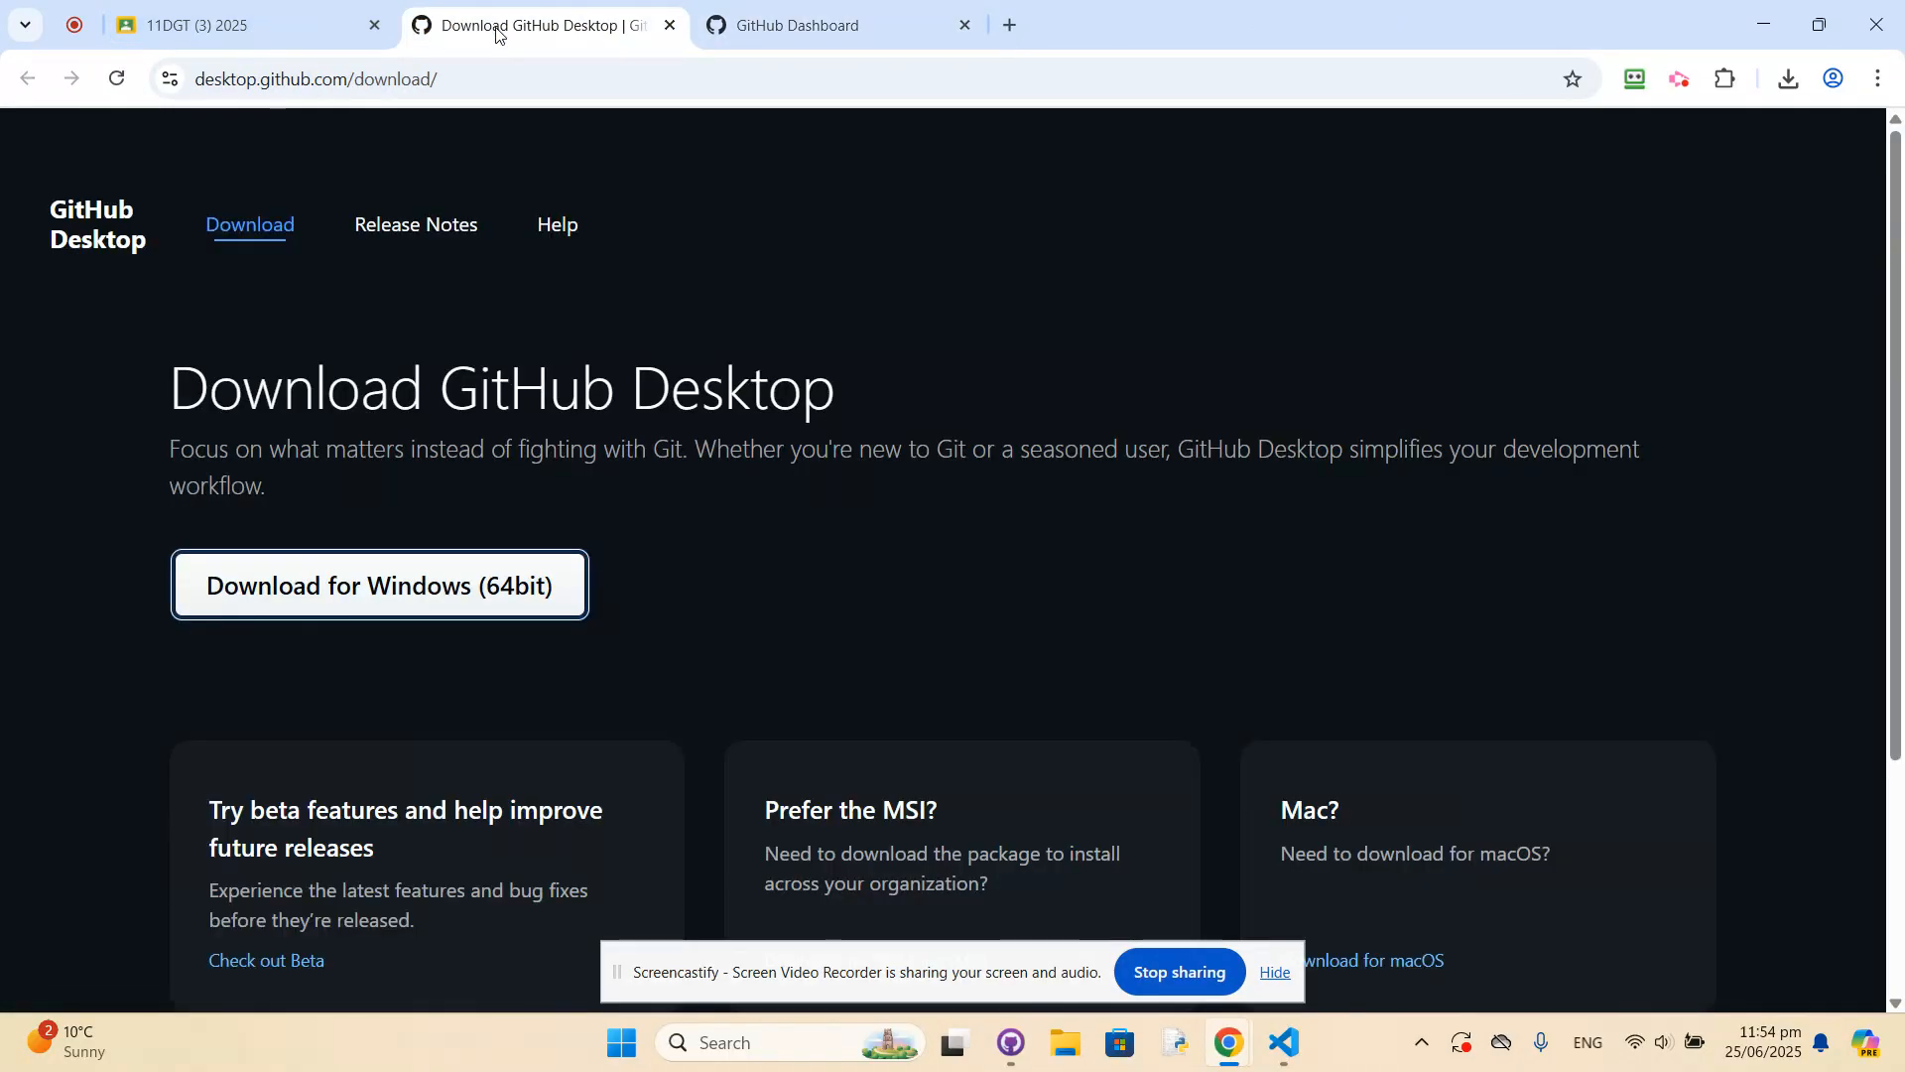
pyautogui.click(451, 20)
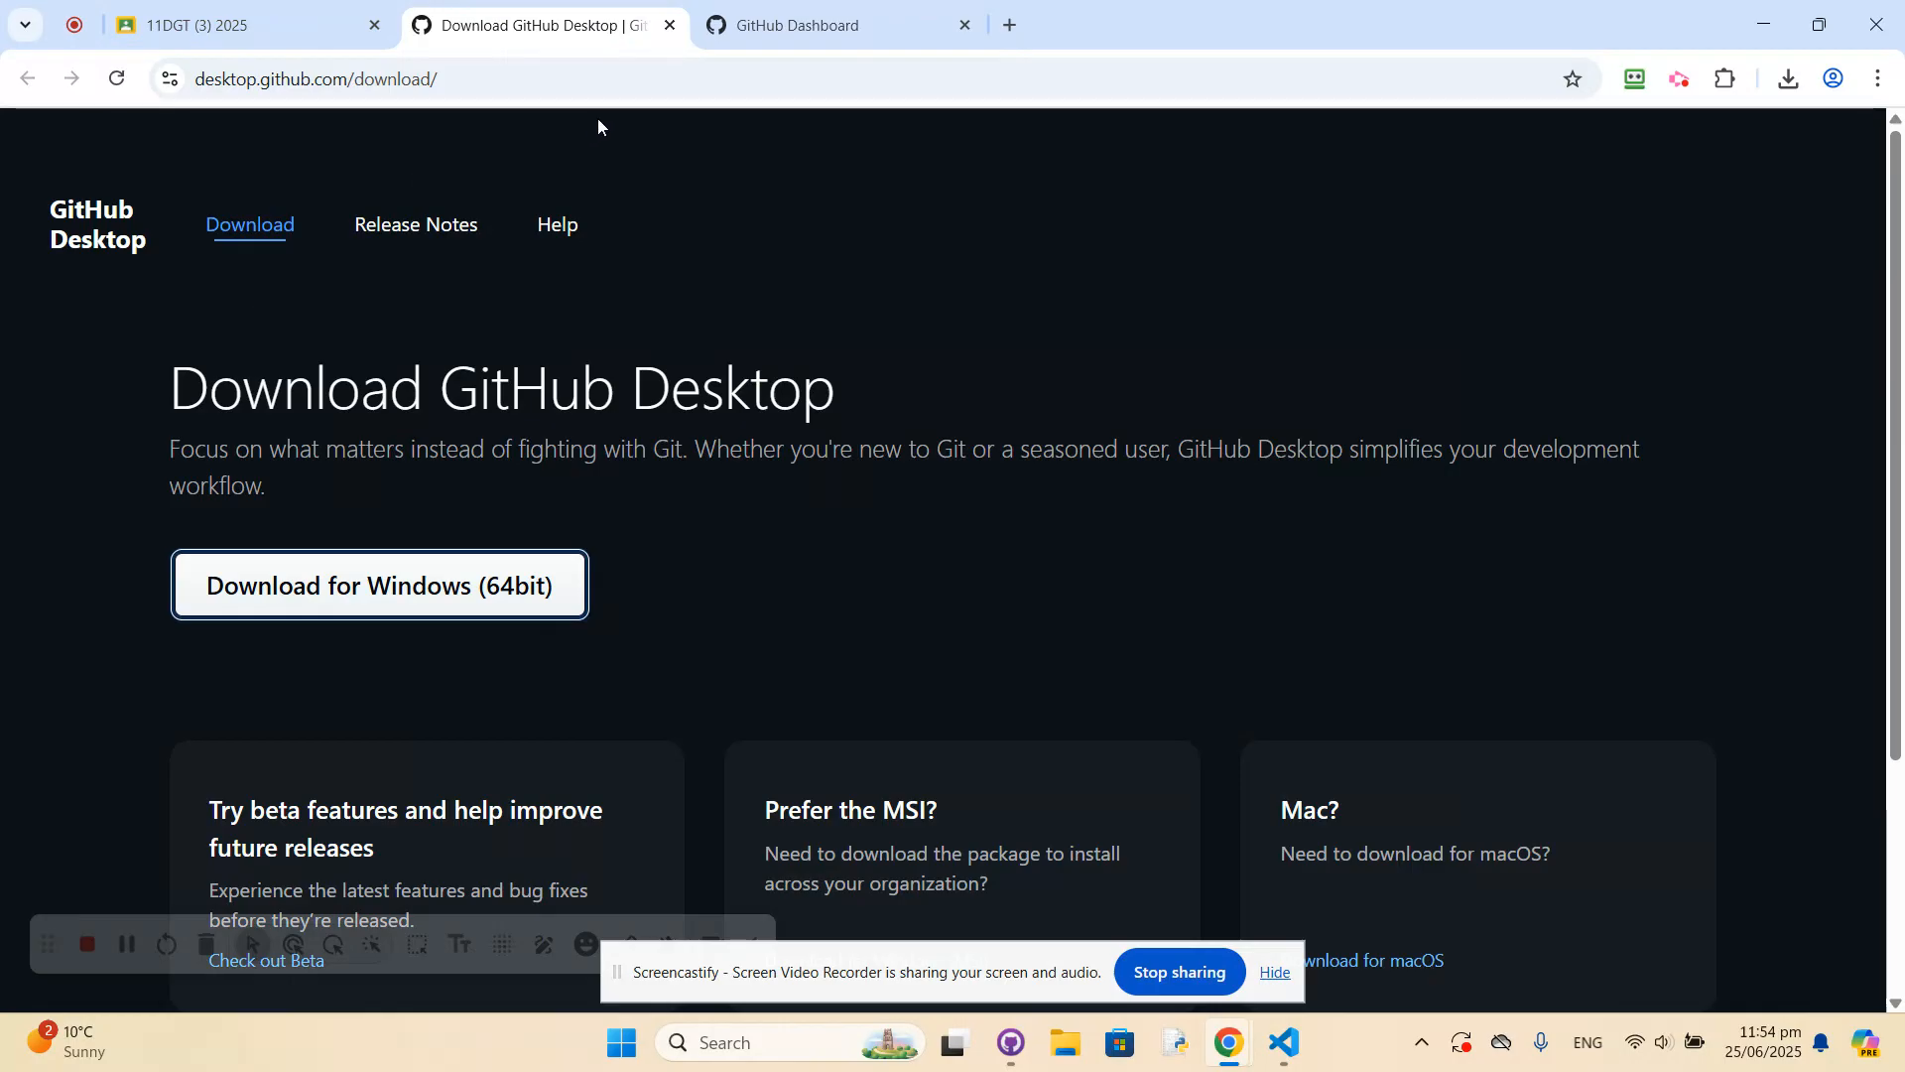
pyautogui.click(670, 25)
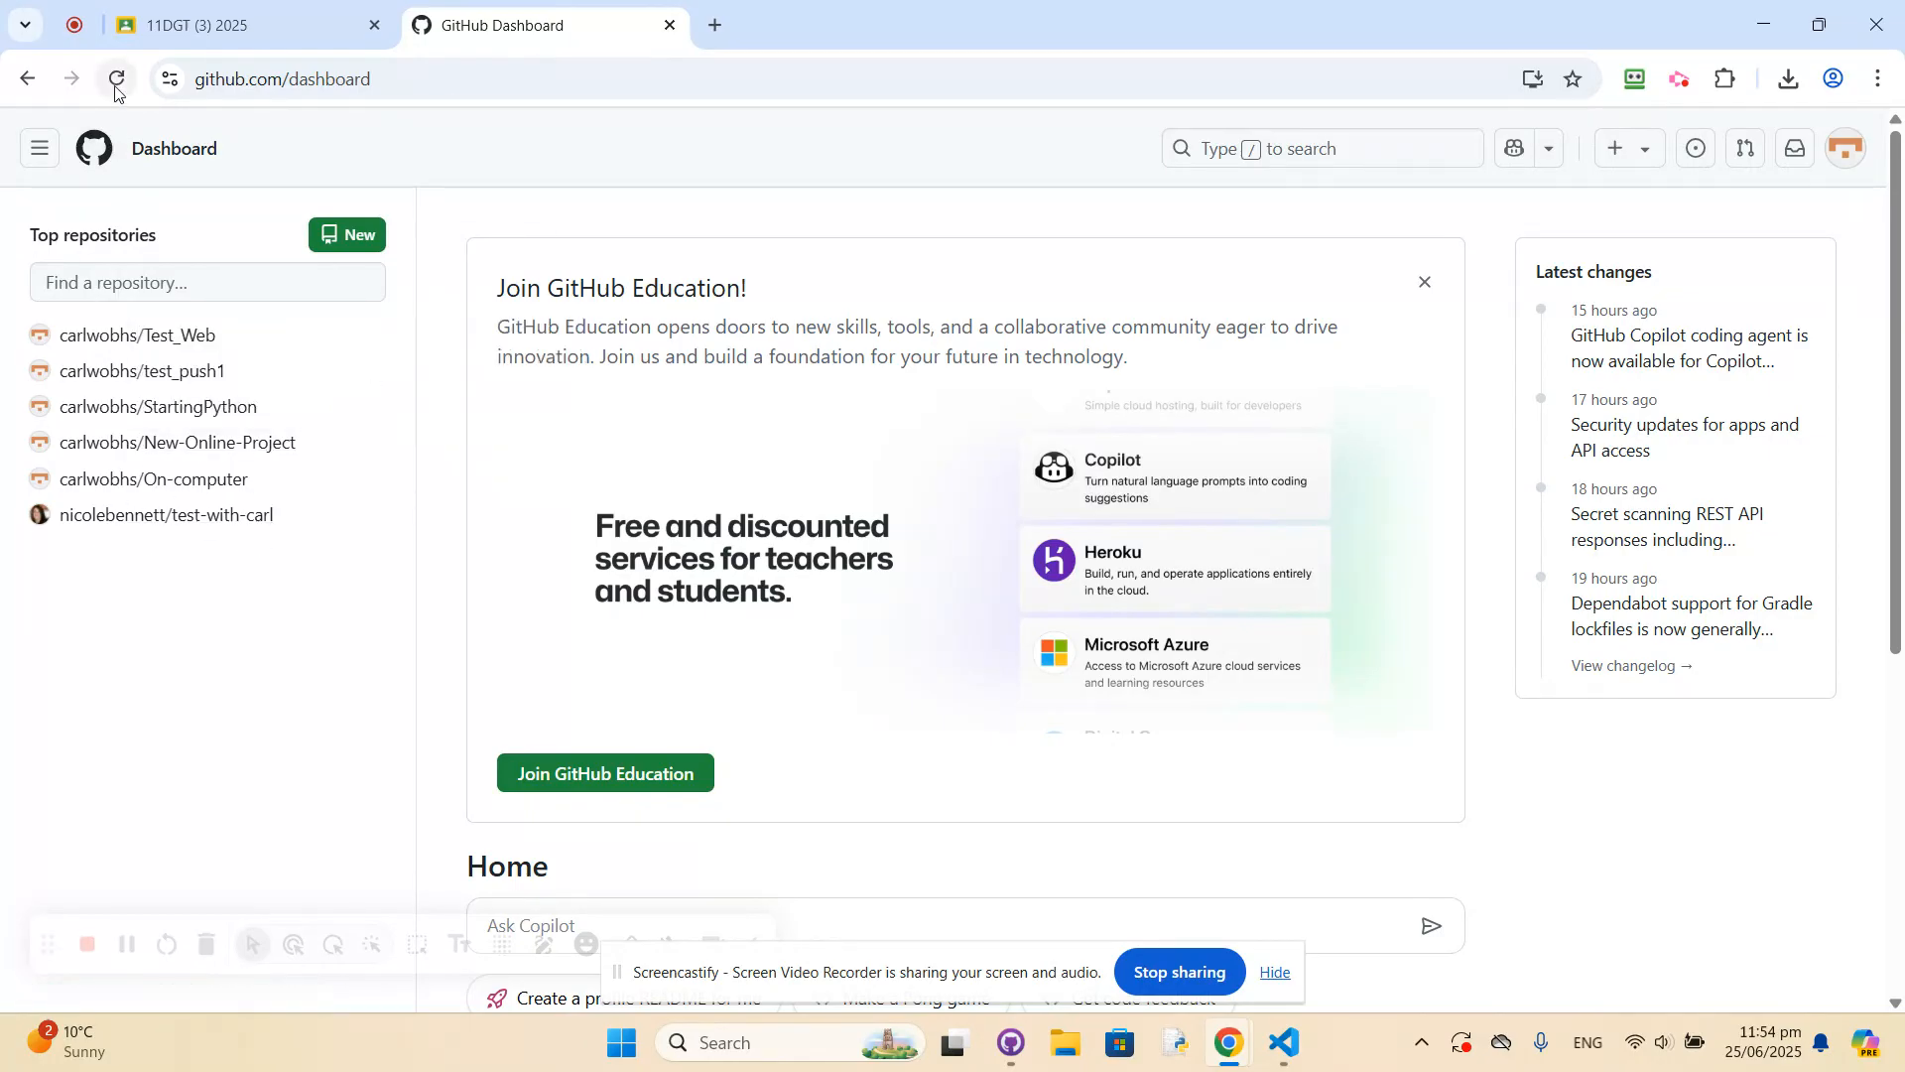
# Check the published files in the local-project repository on GitHub and return to the Dashboard.
pyautogui.click(39, 148)
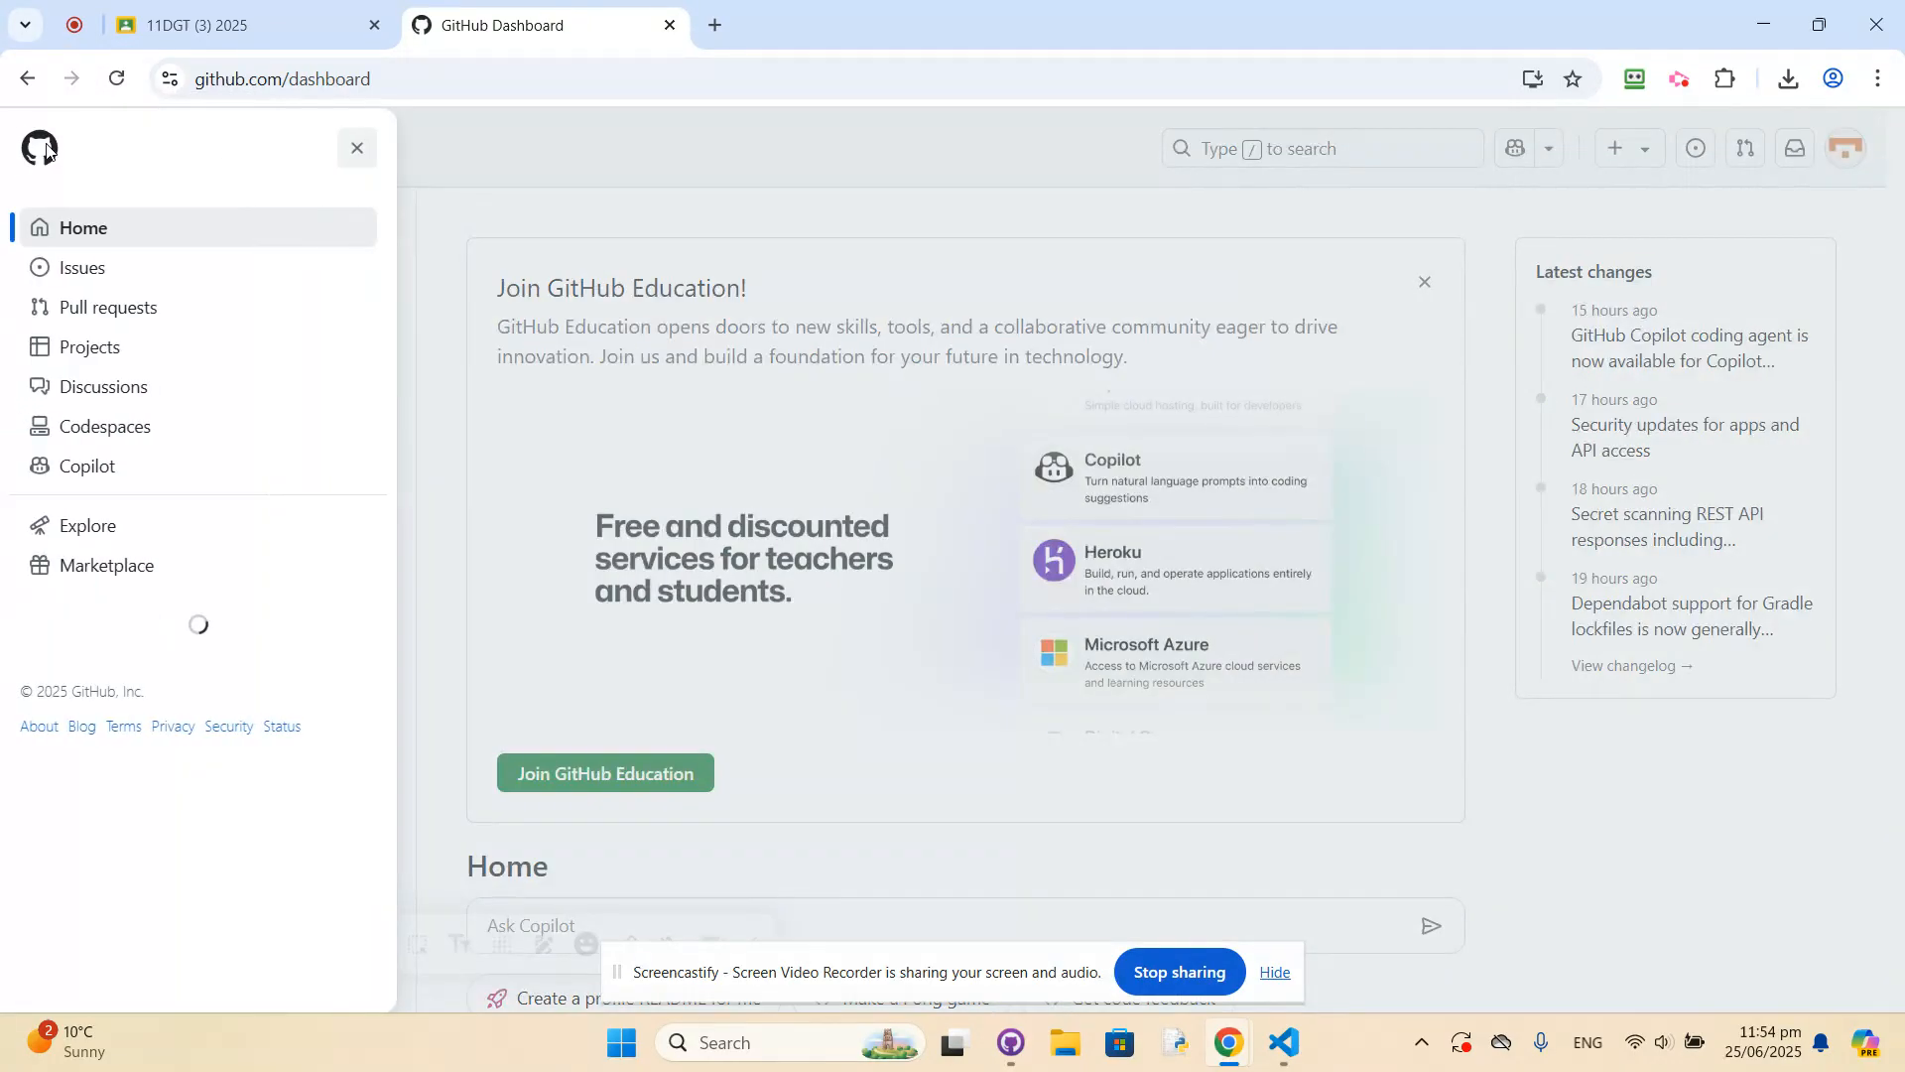
pyautogui.click(234, 234)
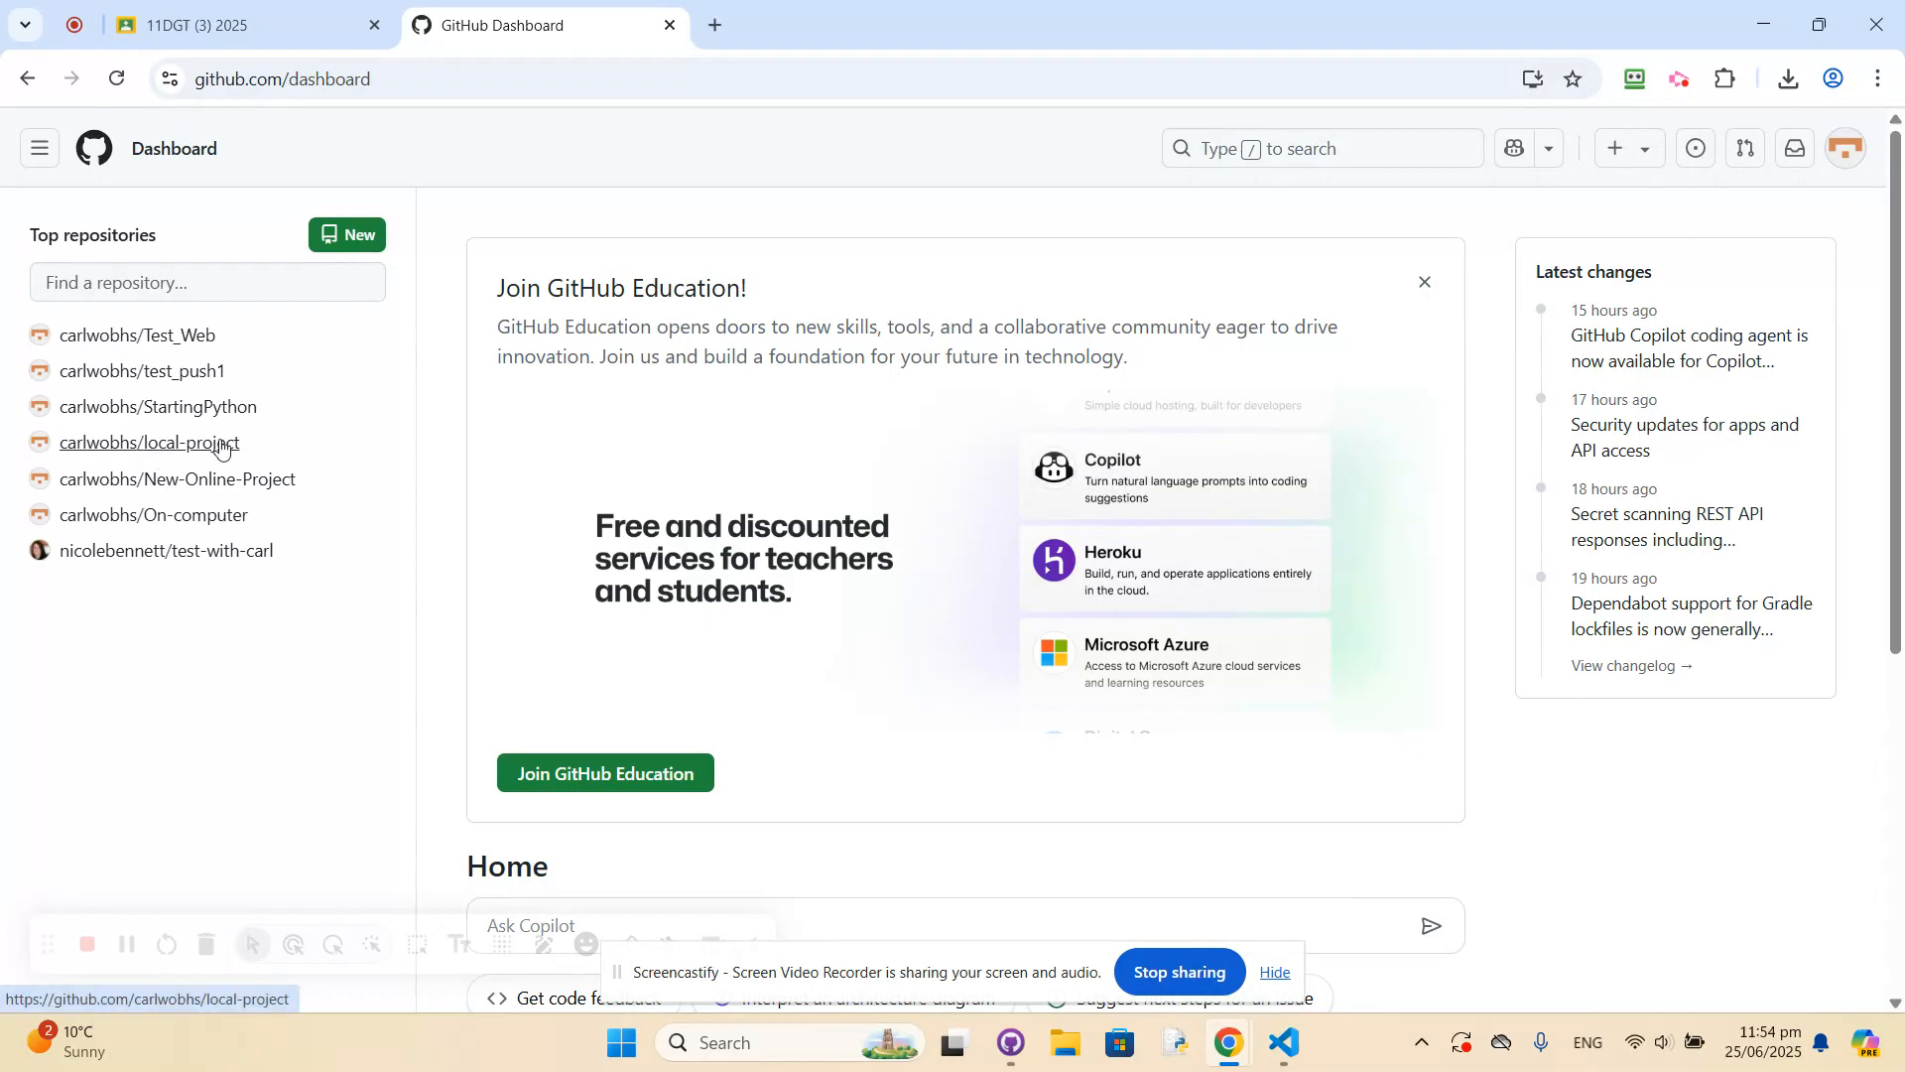
pyautogui.moveTo(149, 449)
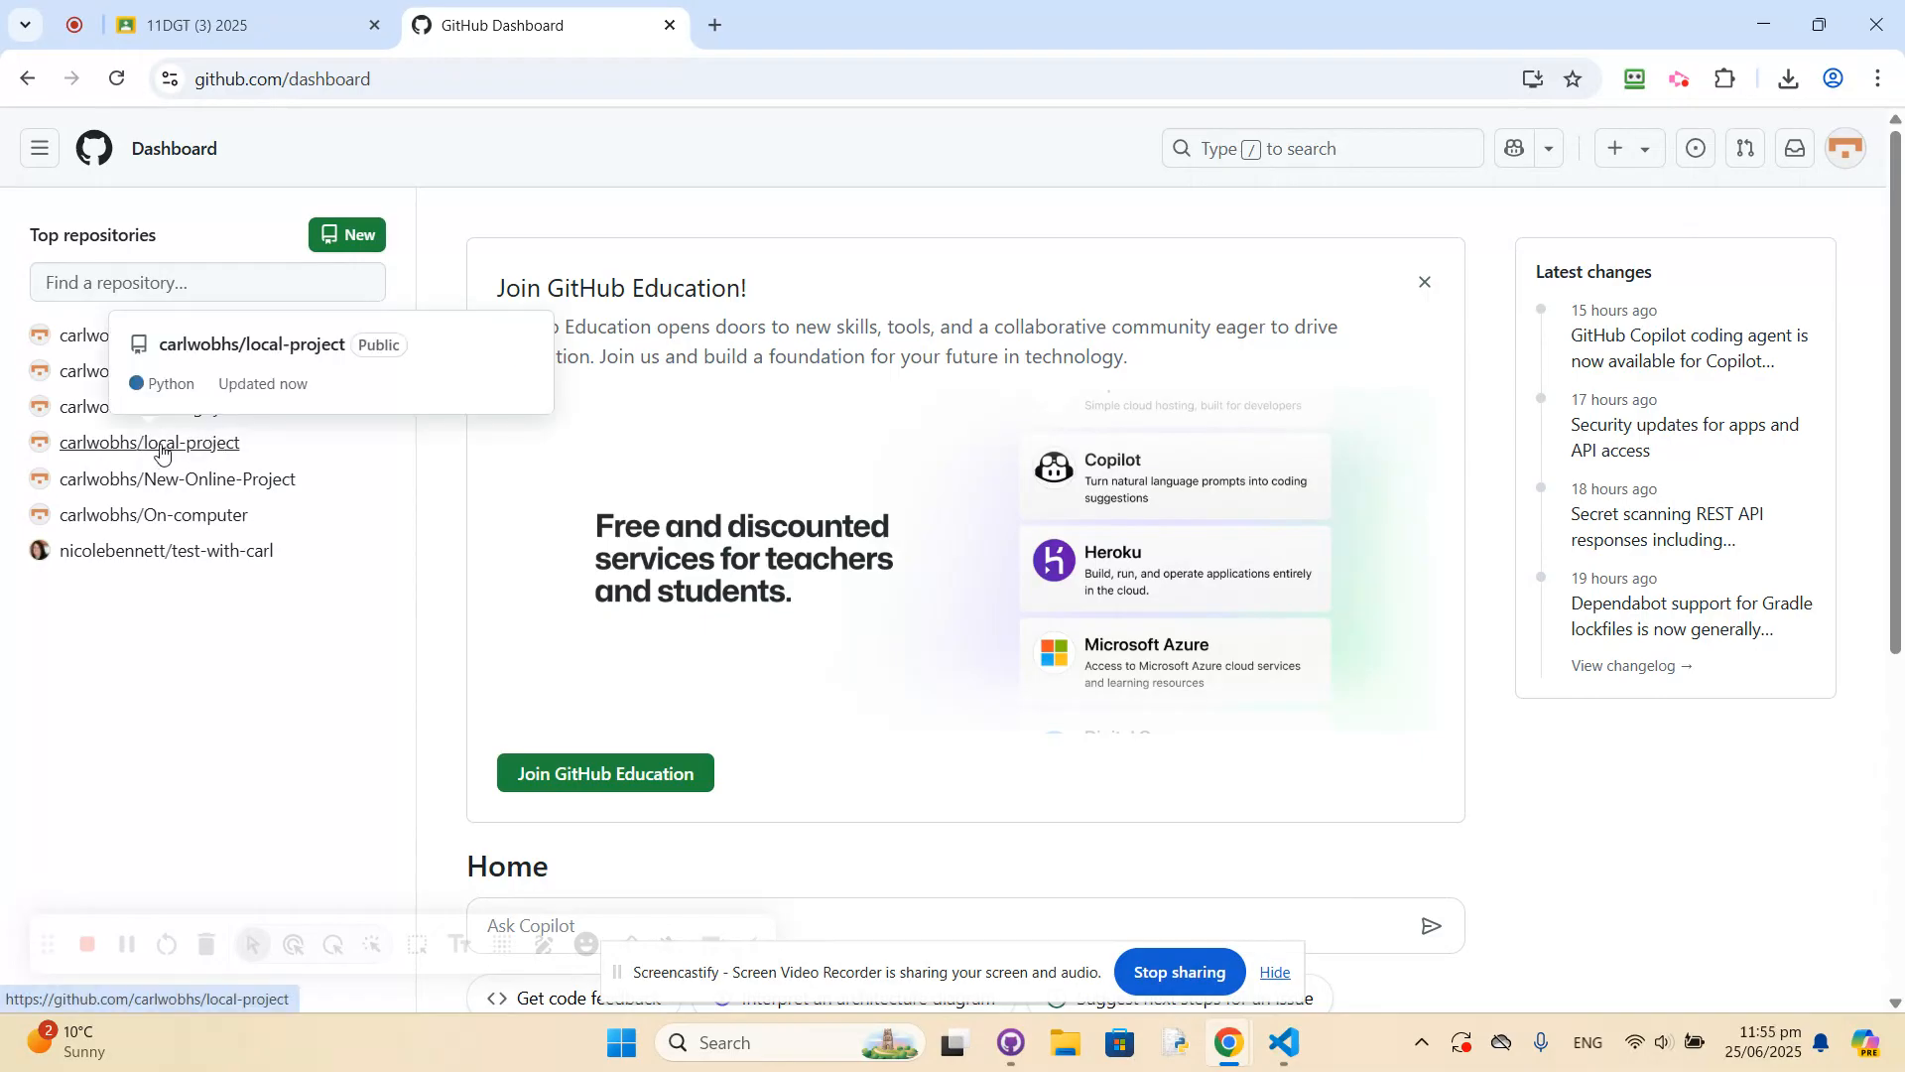
pyautogui.click(162, 453)
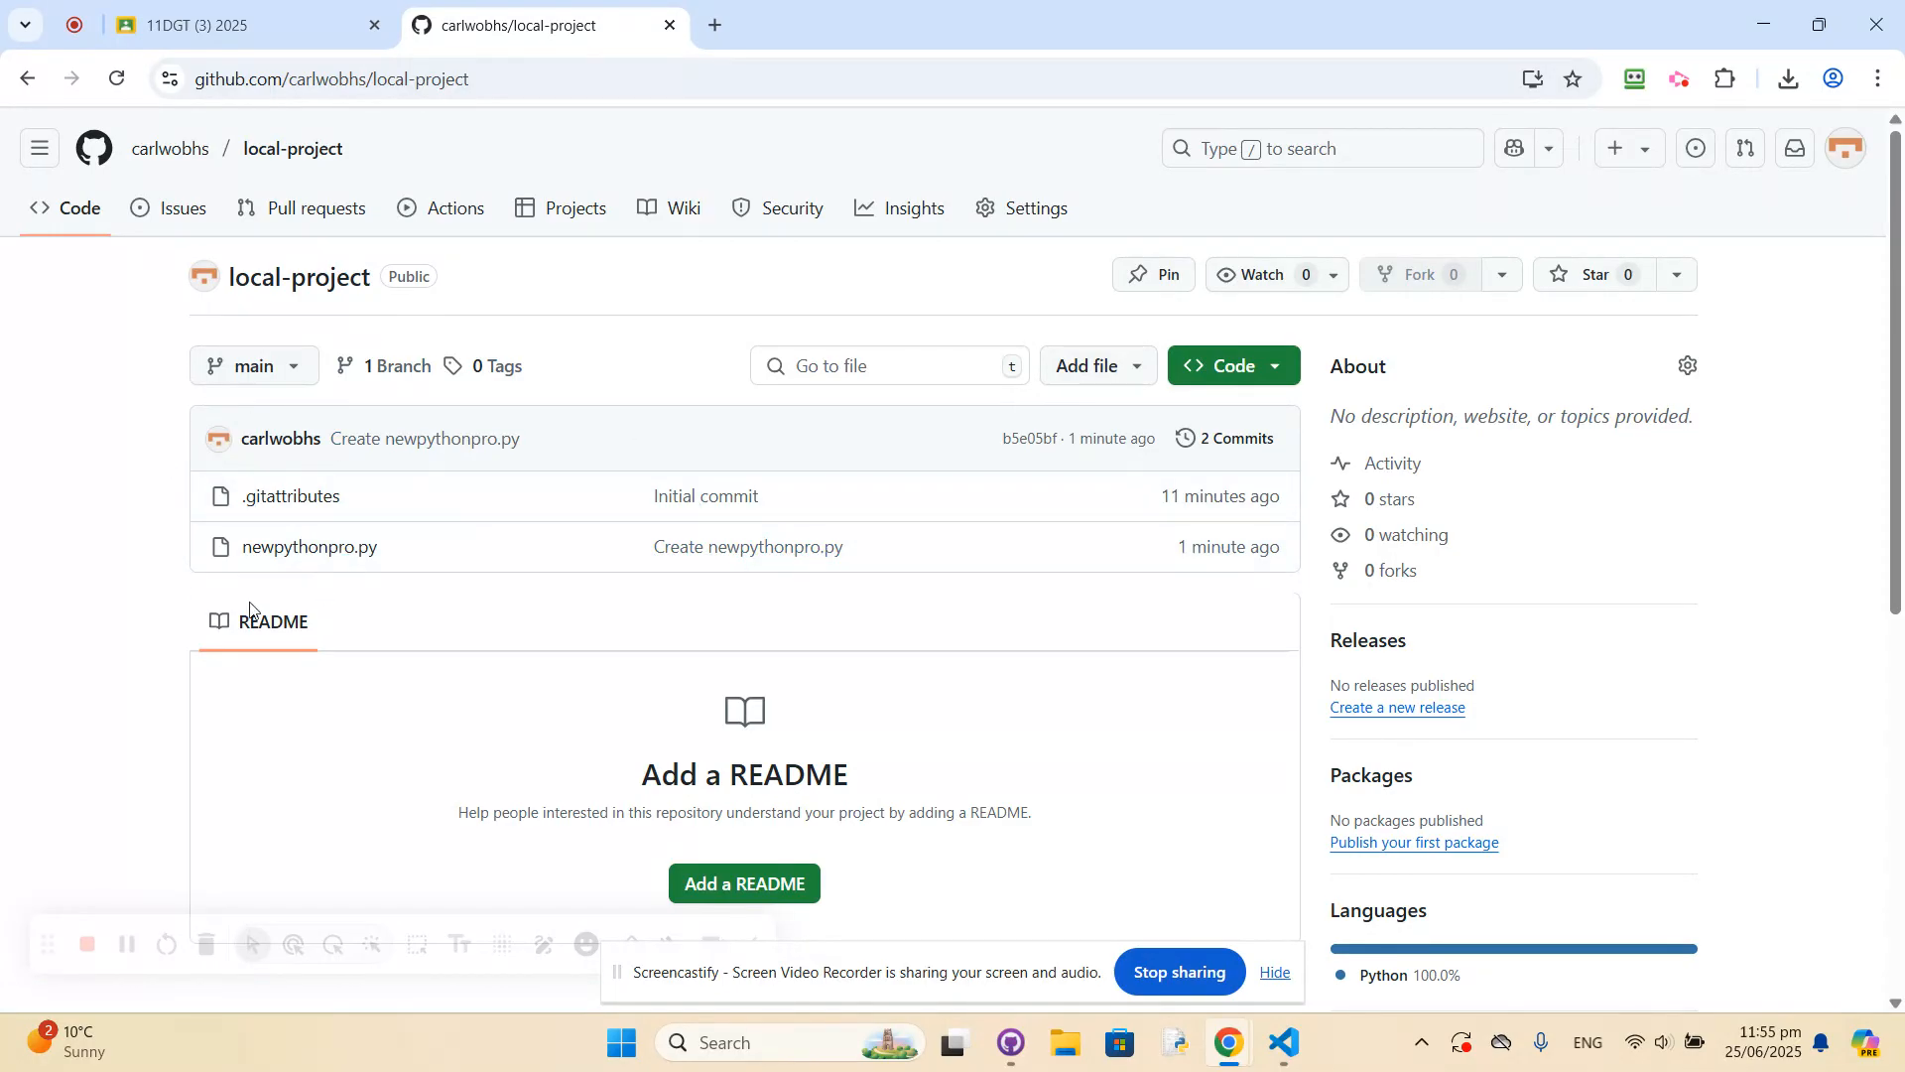
pyautogui.click(40, 148)
pyautogui.click(75, 230)
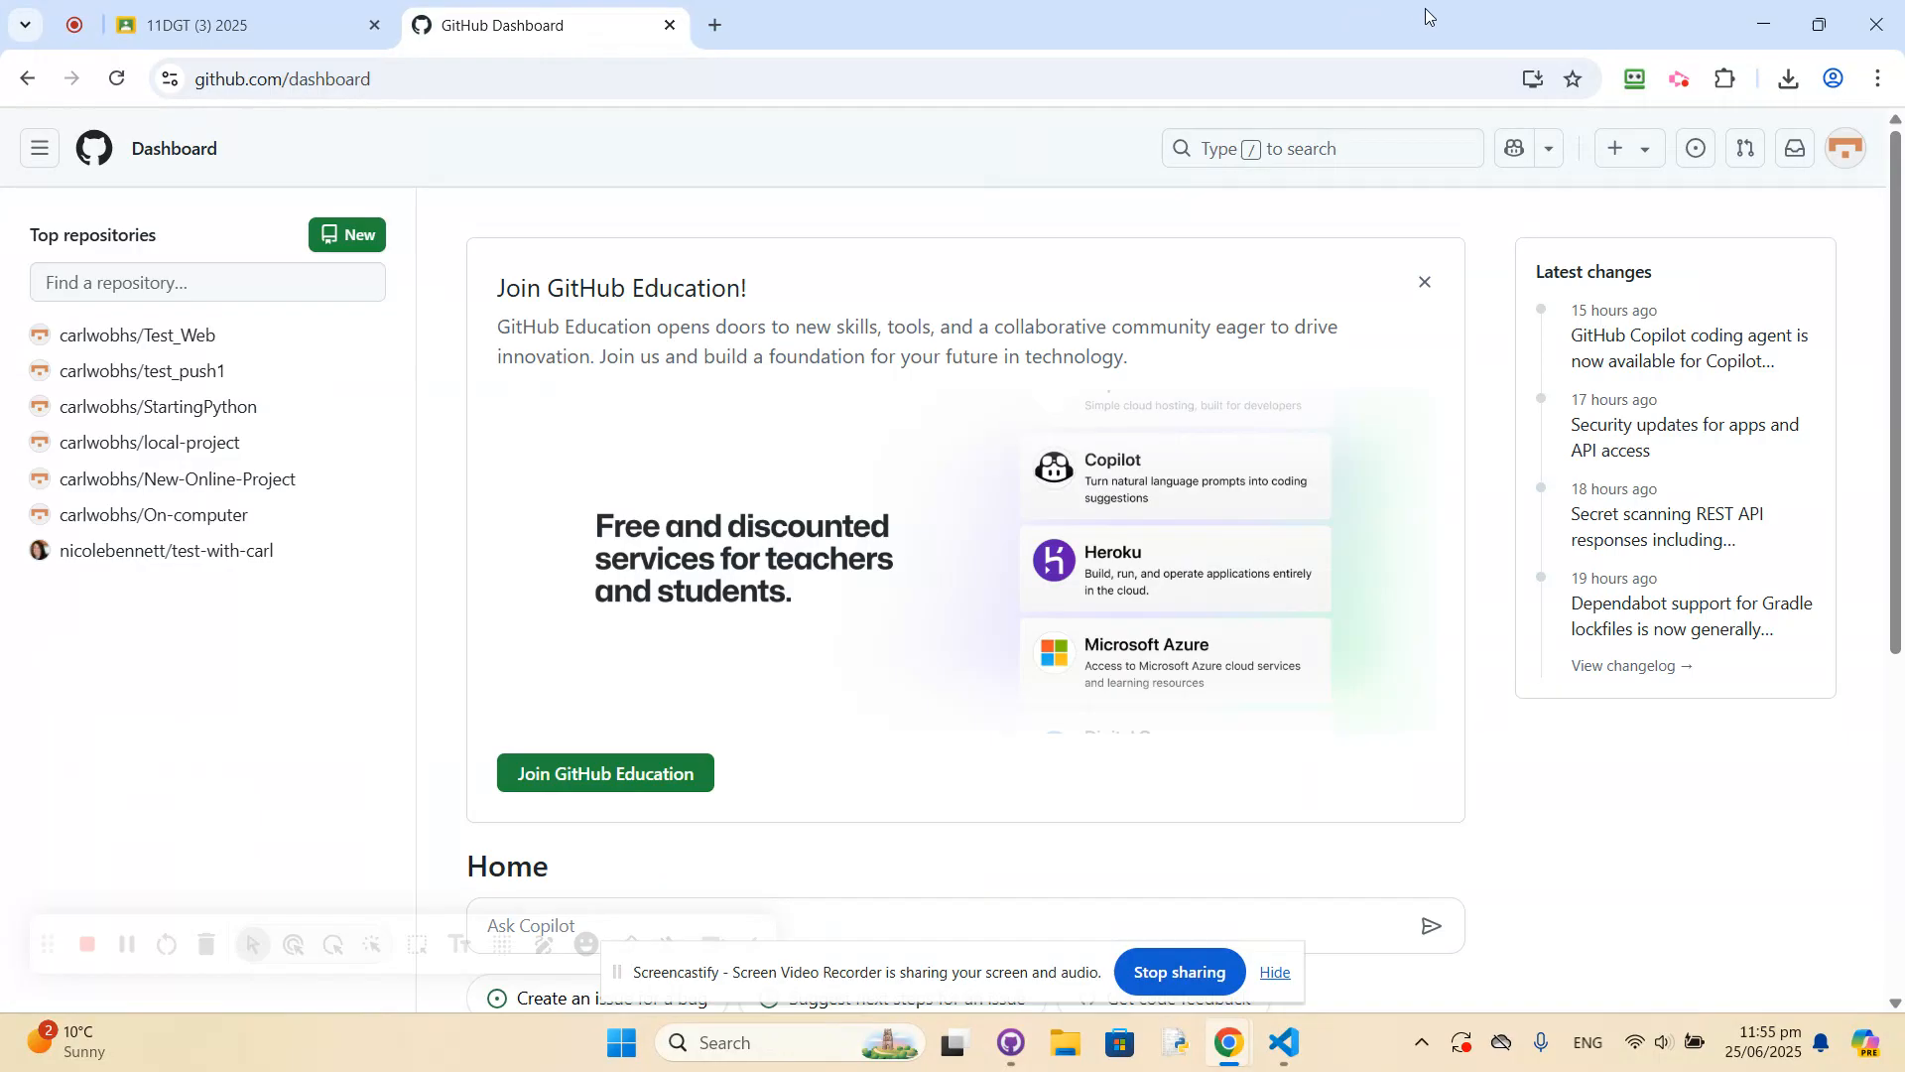
# Switch to Visual Studio Code and add print('Testing if uploading is working') on line 4 of newpythonpro.py.
pyautogui.click(1752, 16)
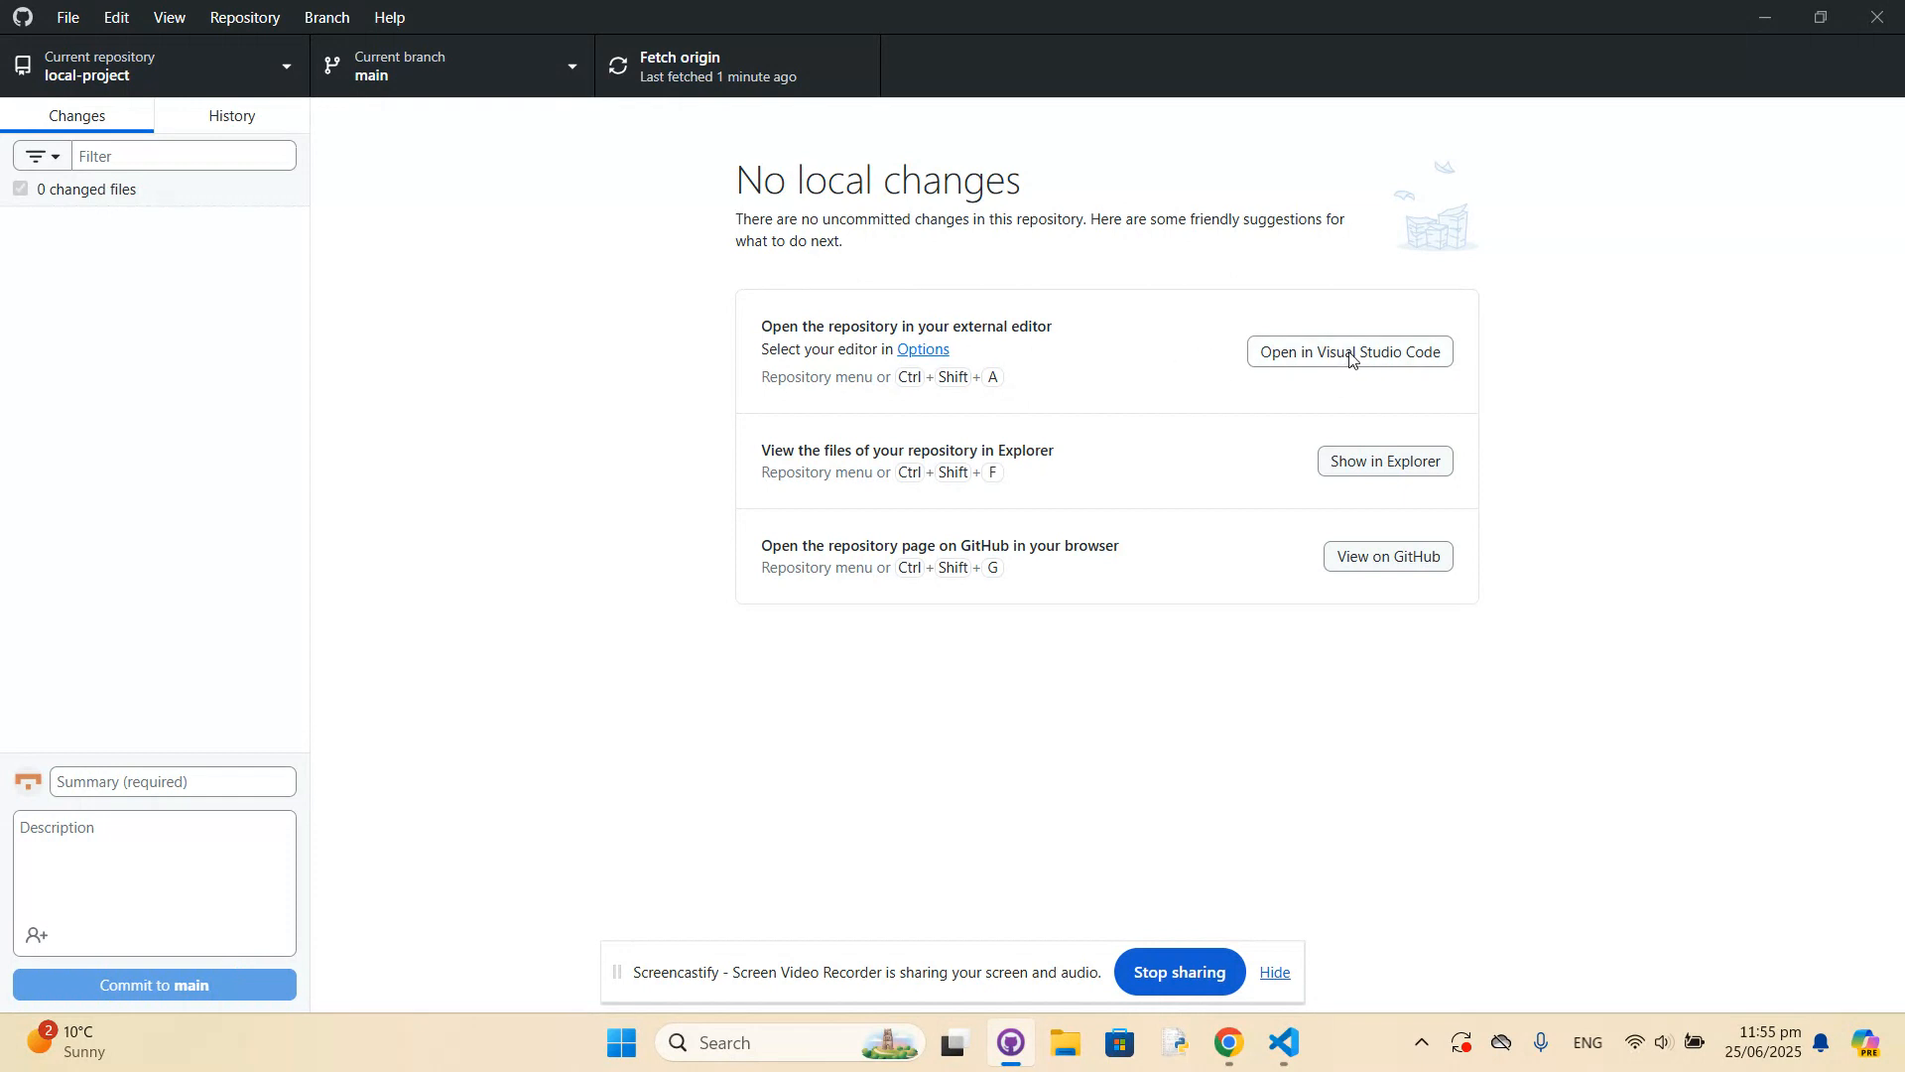
pyautogui.moveTo(1288, 1052)
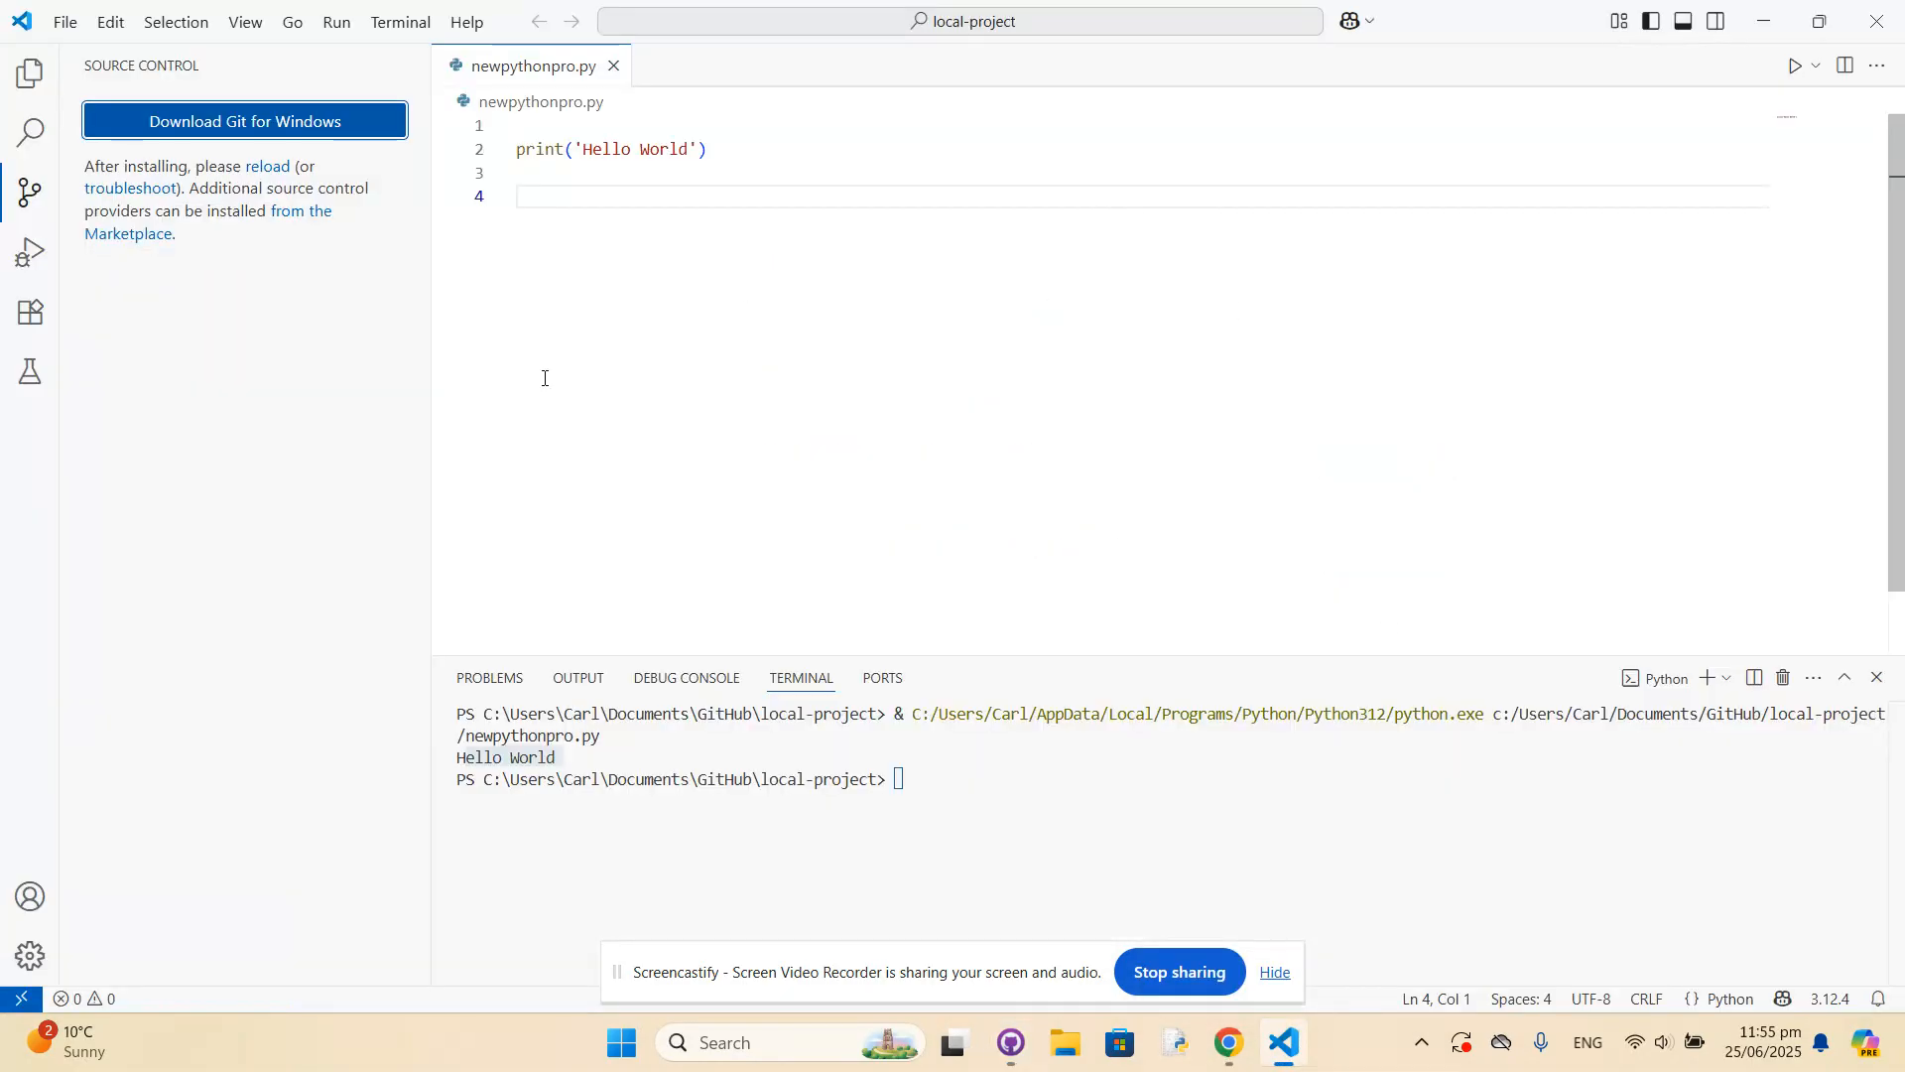
pyautogui.click(536, 199)
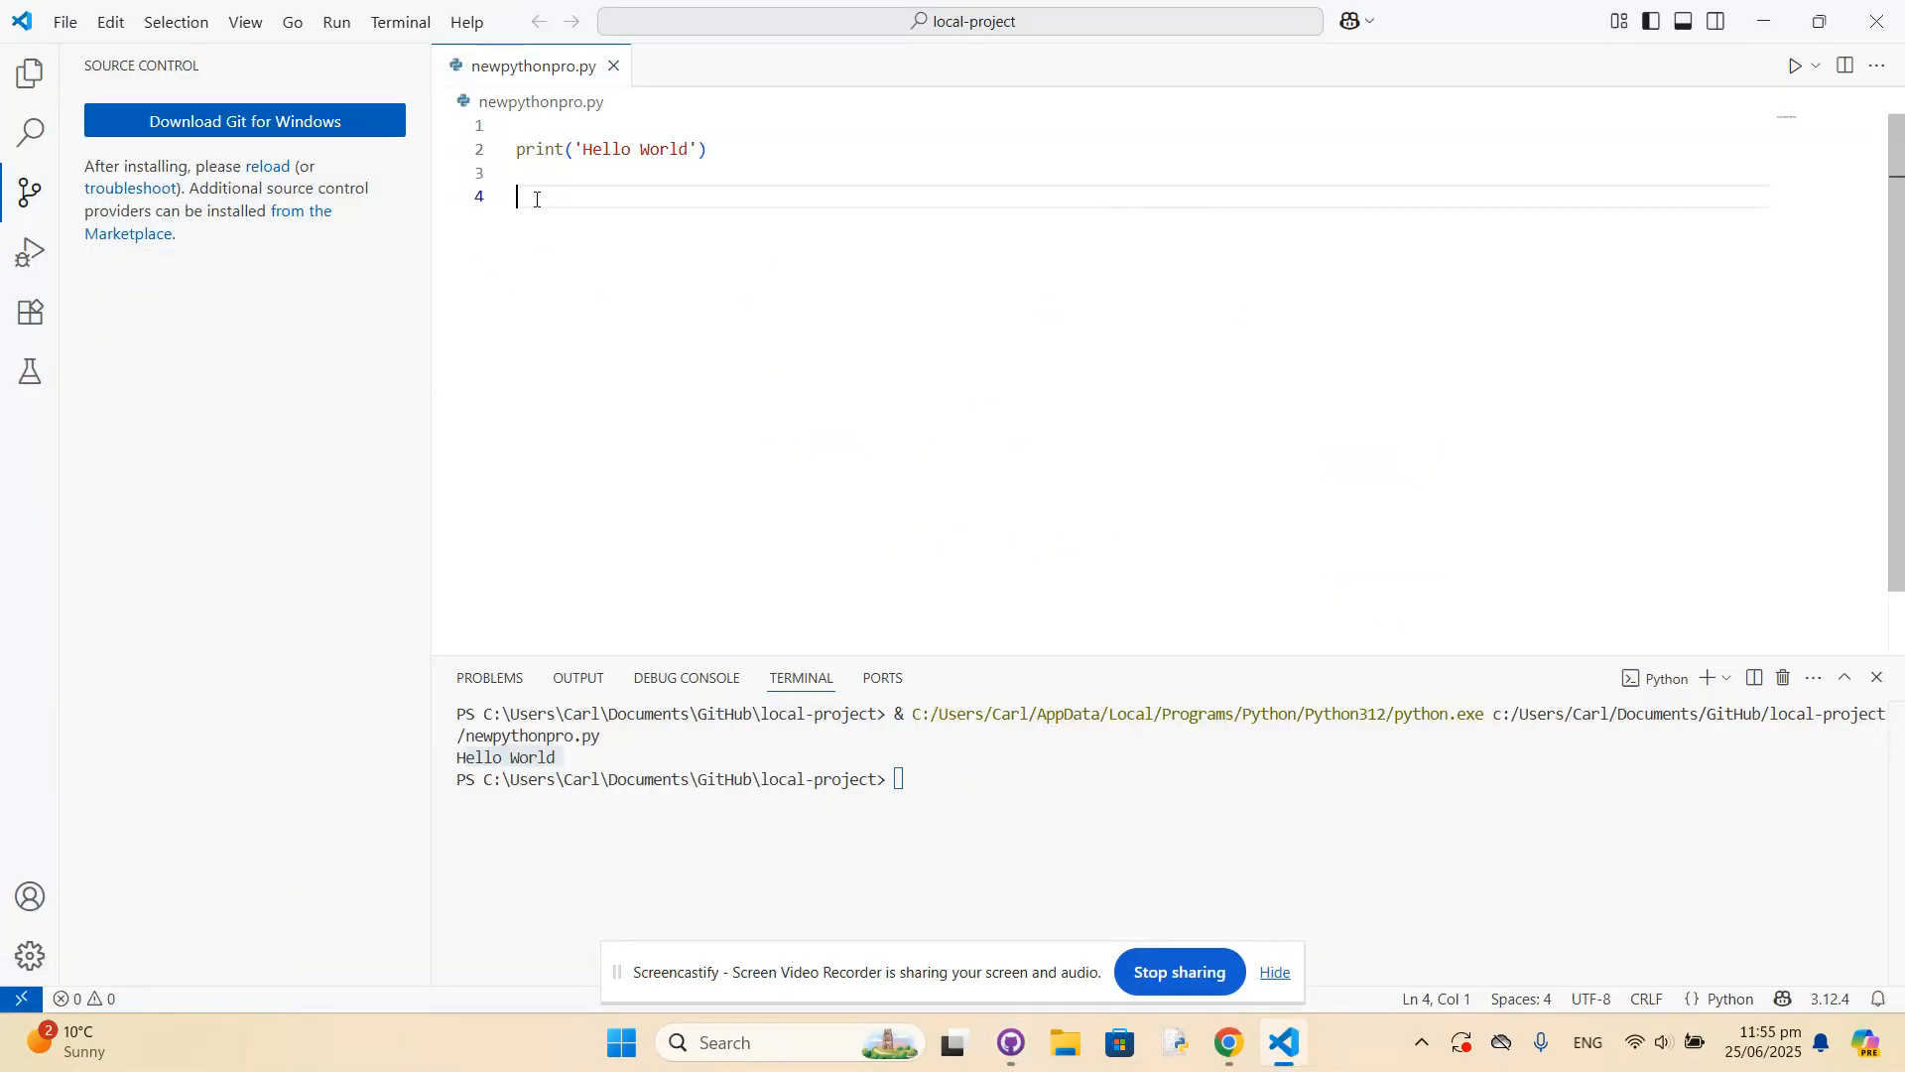
pyautogui.write('print')
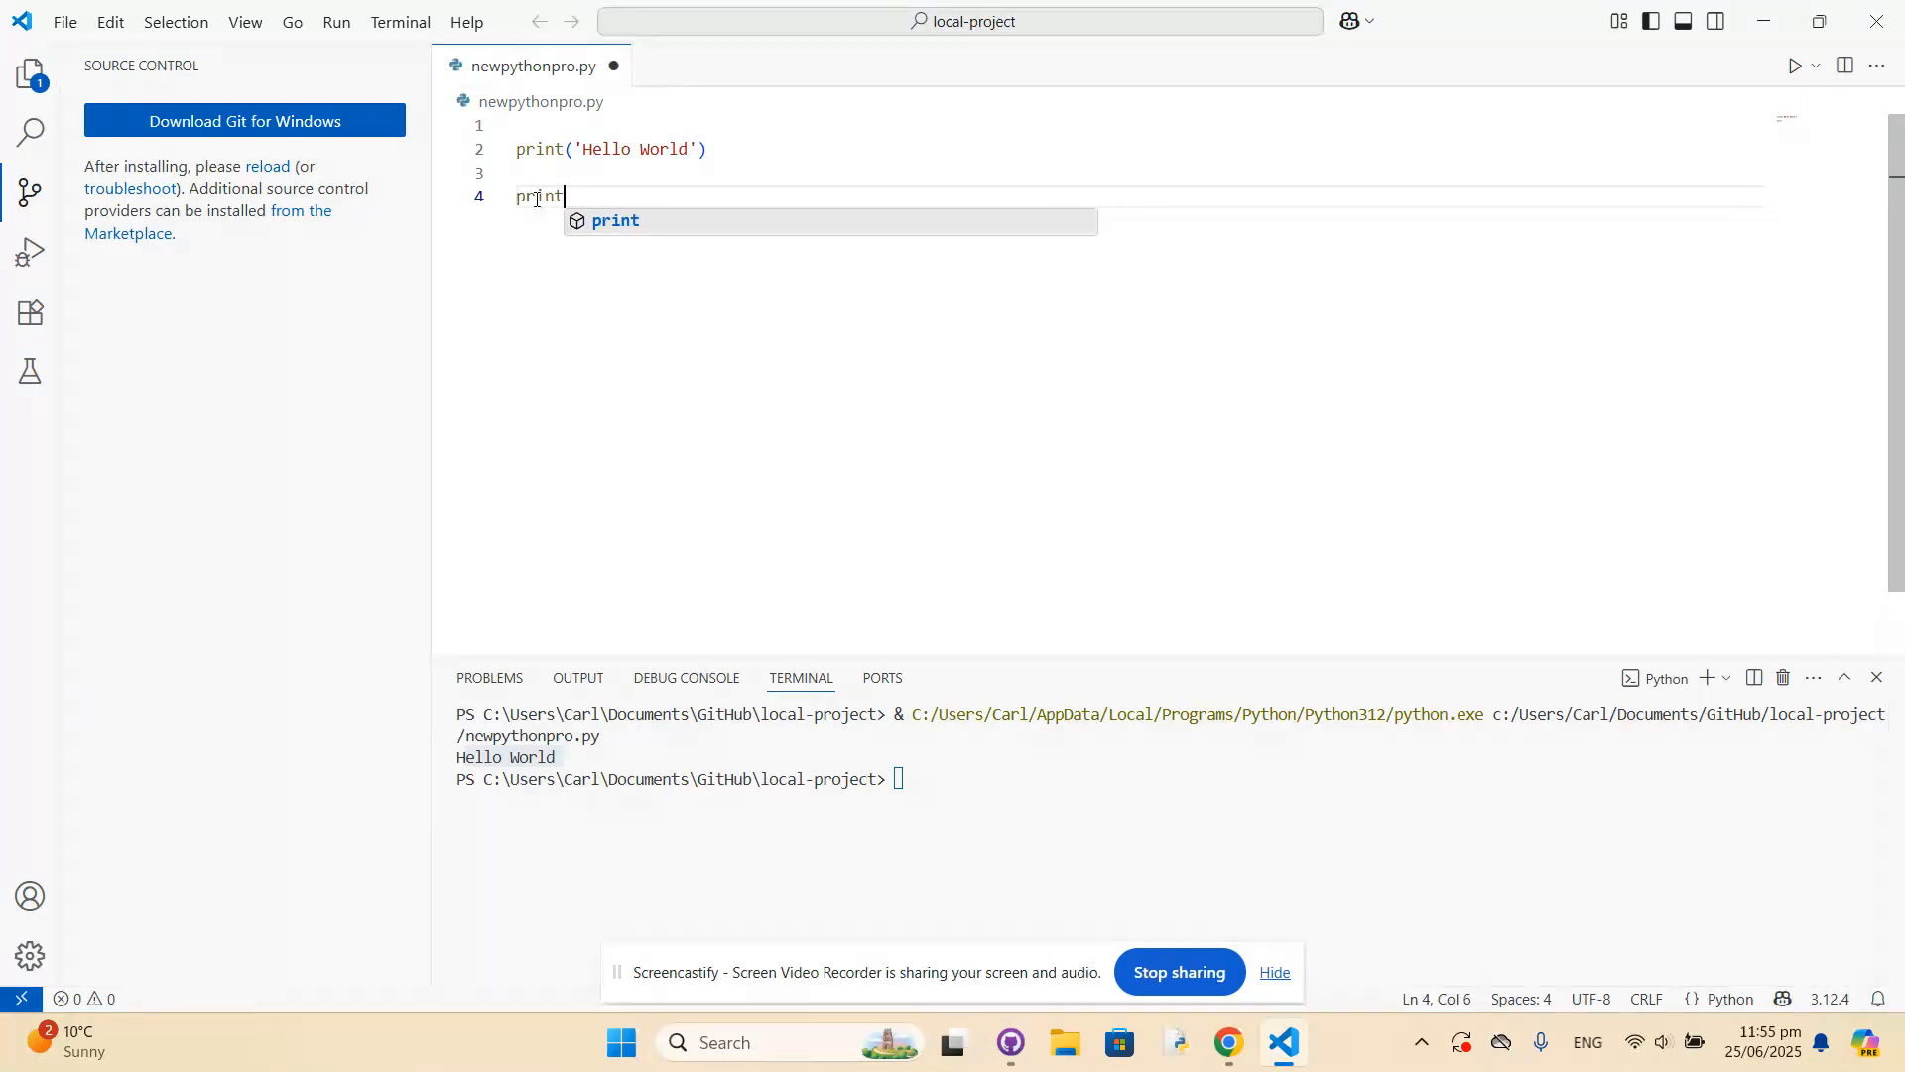
pyautogui.write("('Tes")
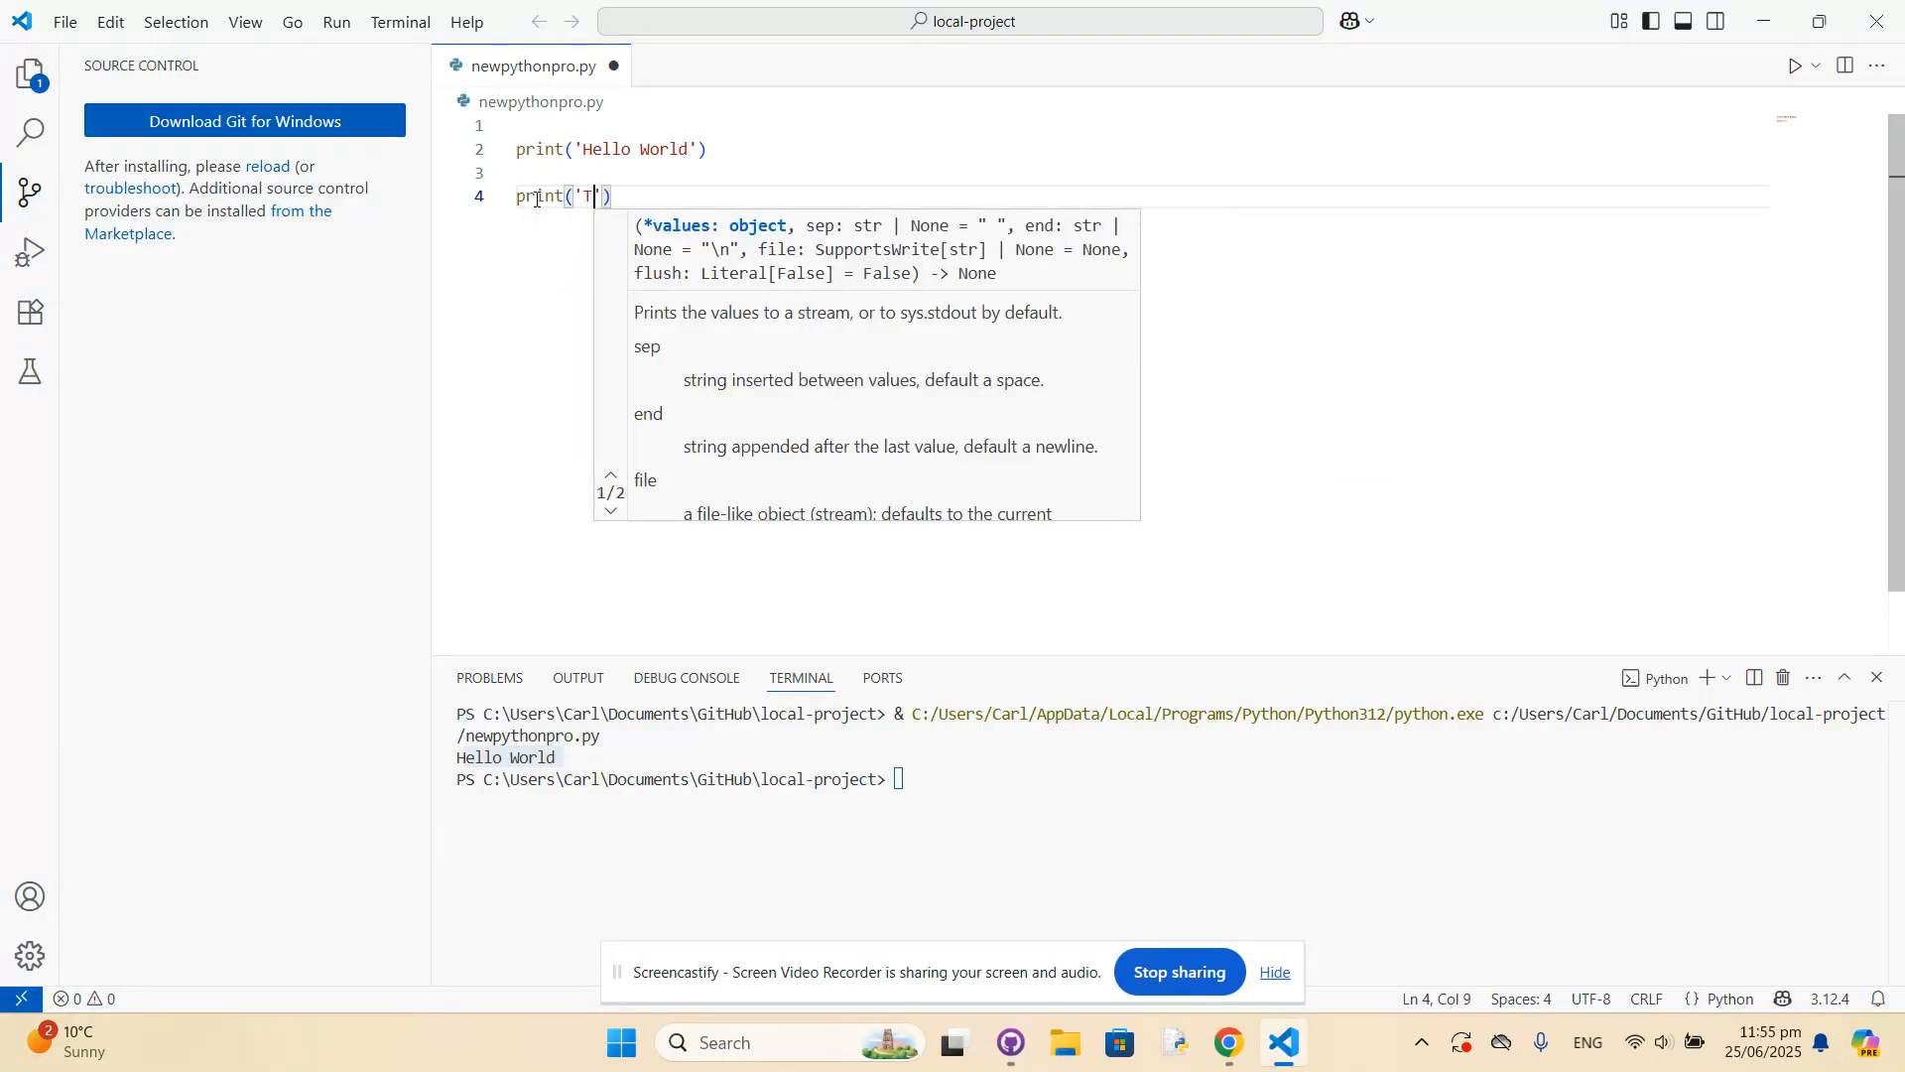
pyautogui.write('ting if uploading is working')
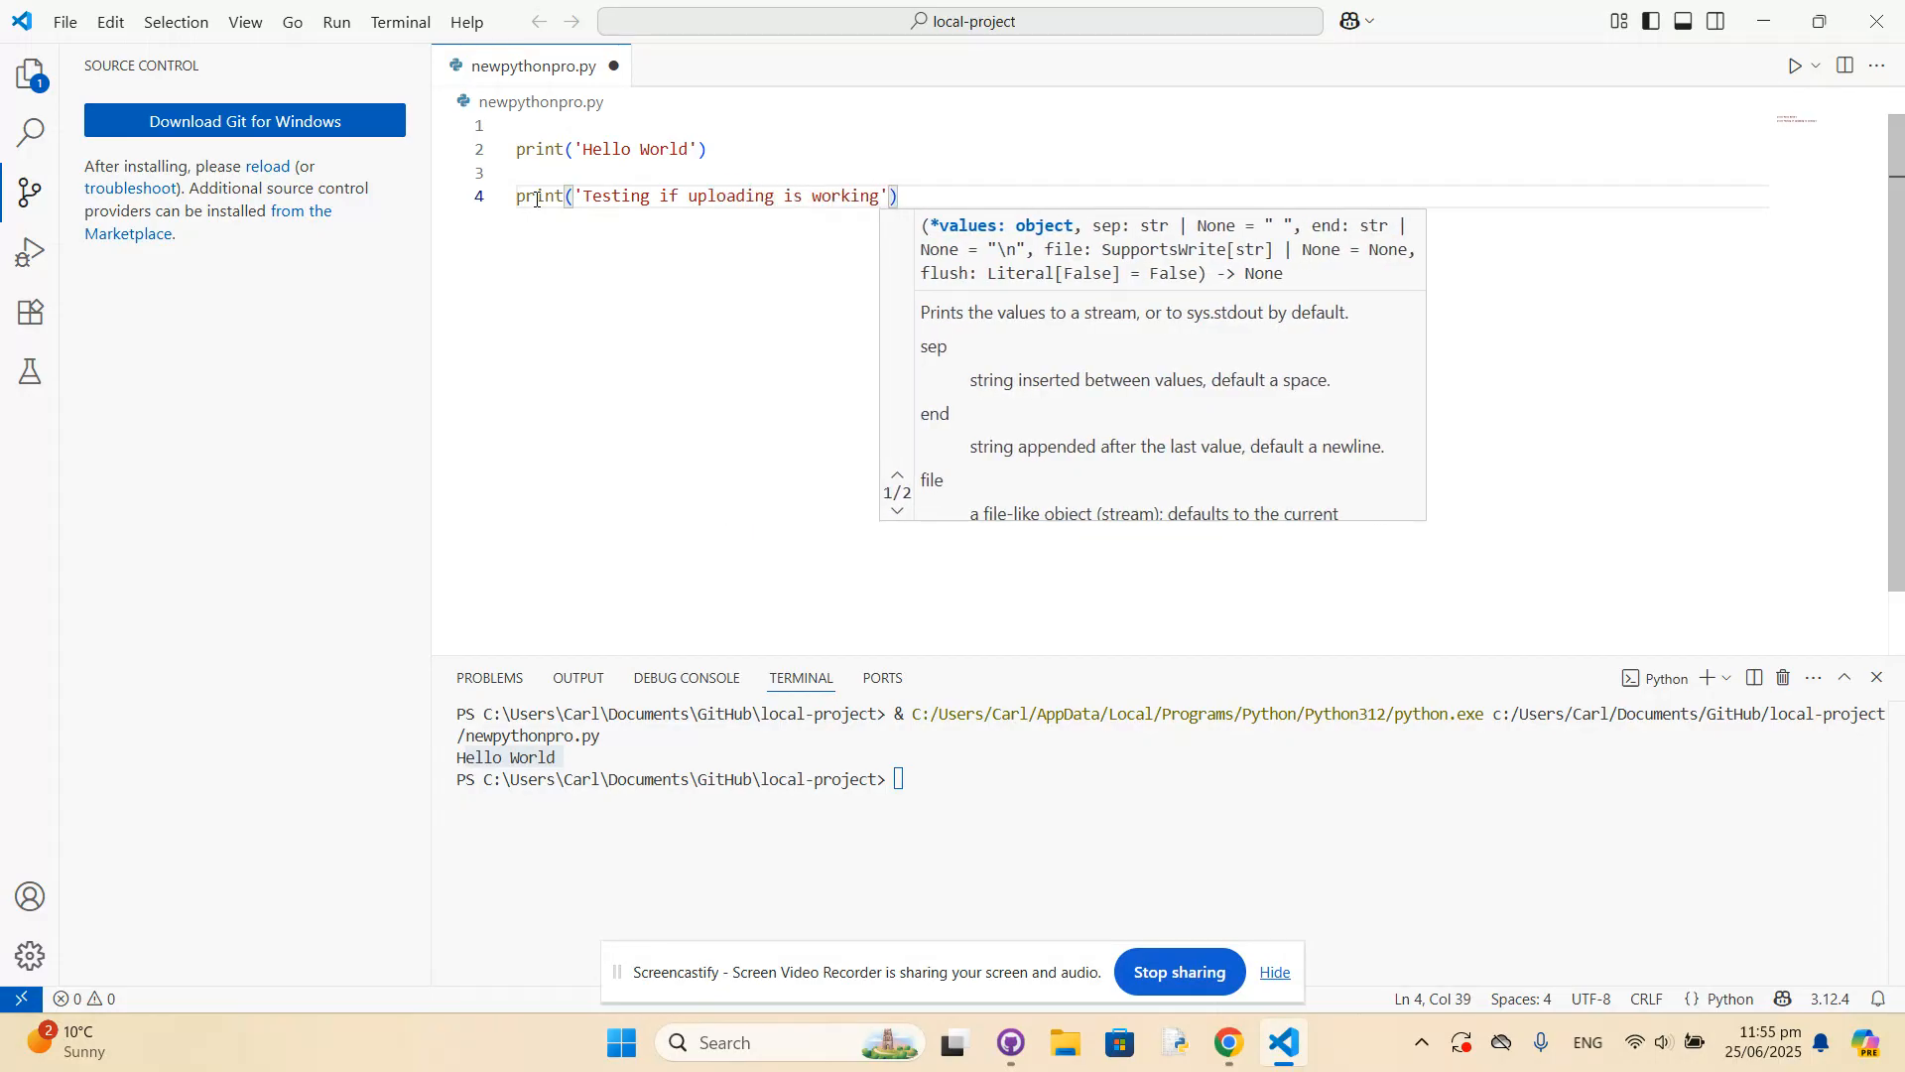
pyautogui.click(601, 334)
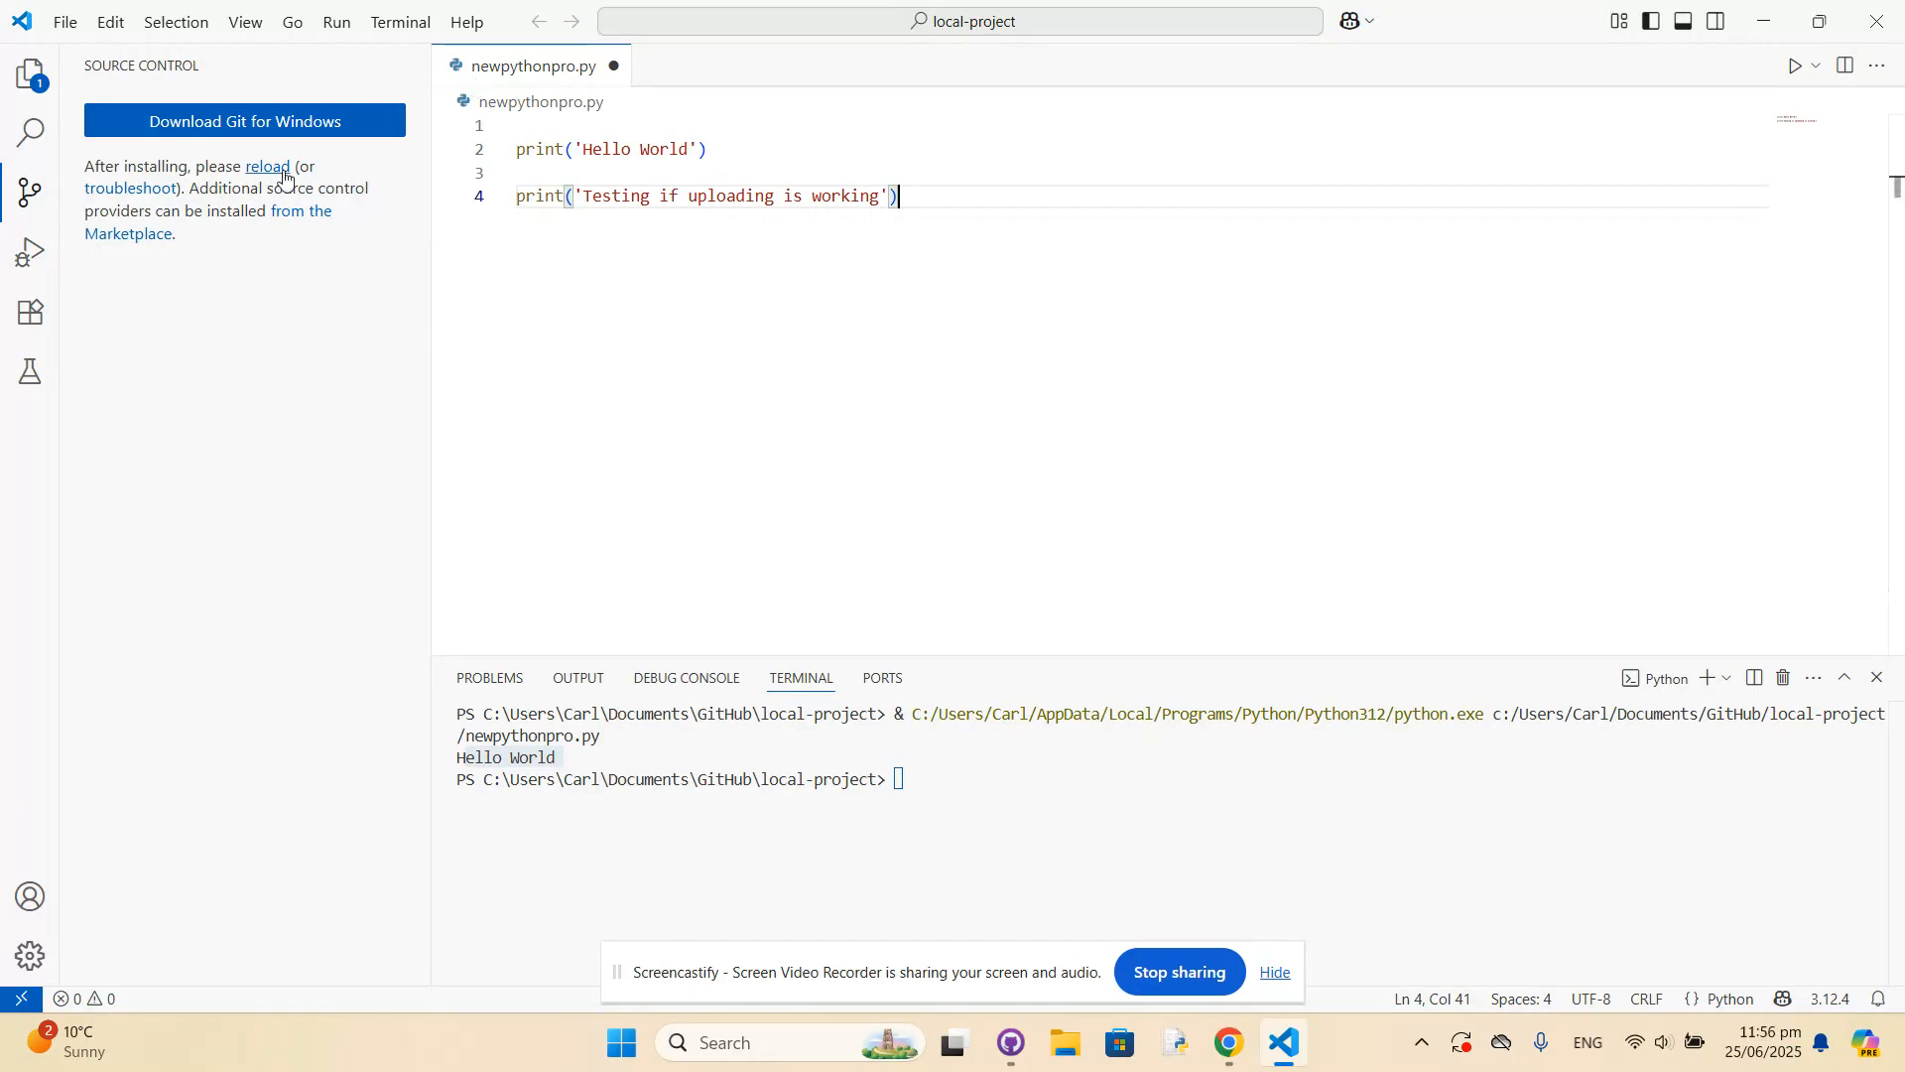
# Reload Visual Studio Code from Source Control so it detects the installed Git.
pyautogui.click(30, 193)
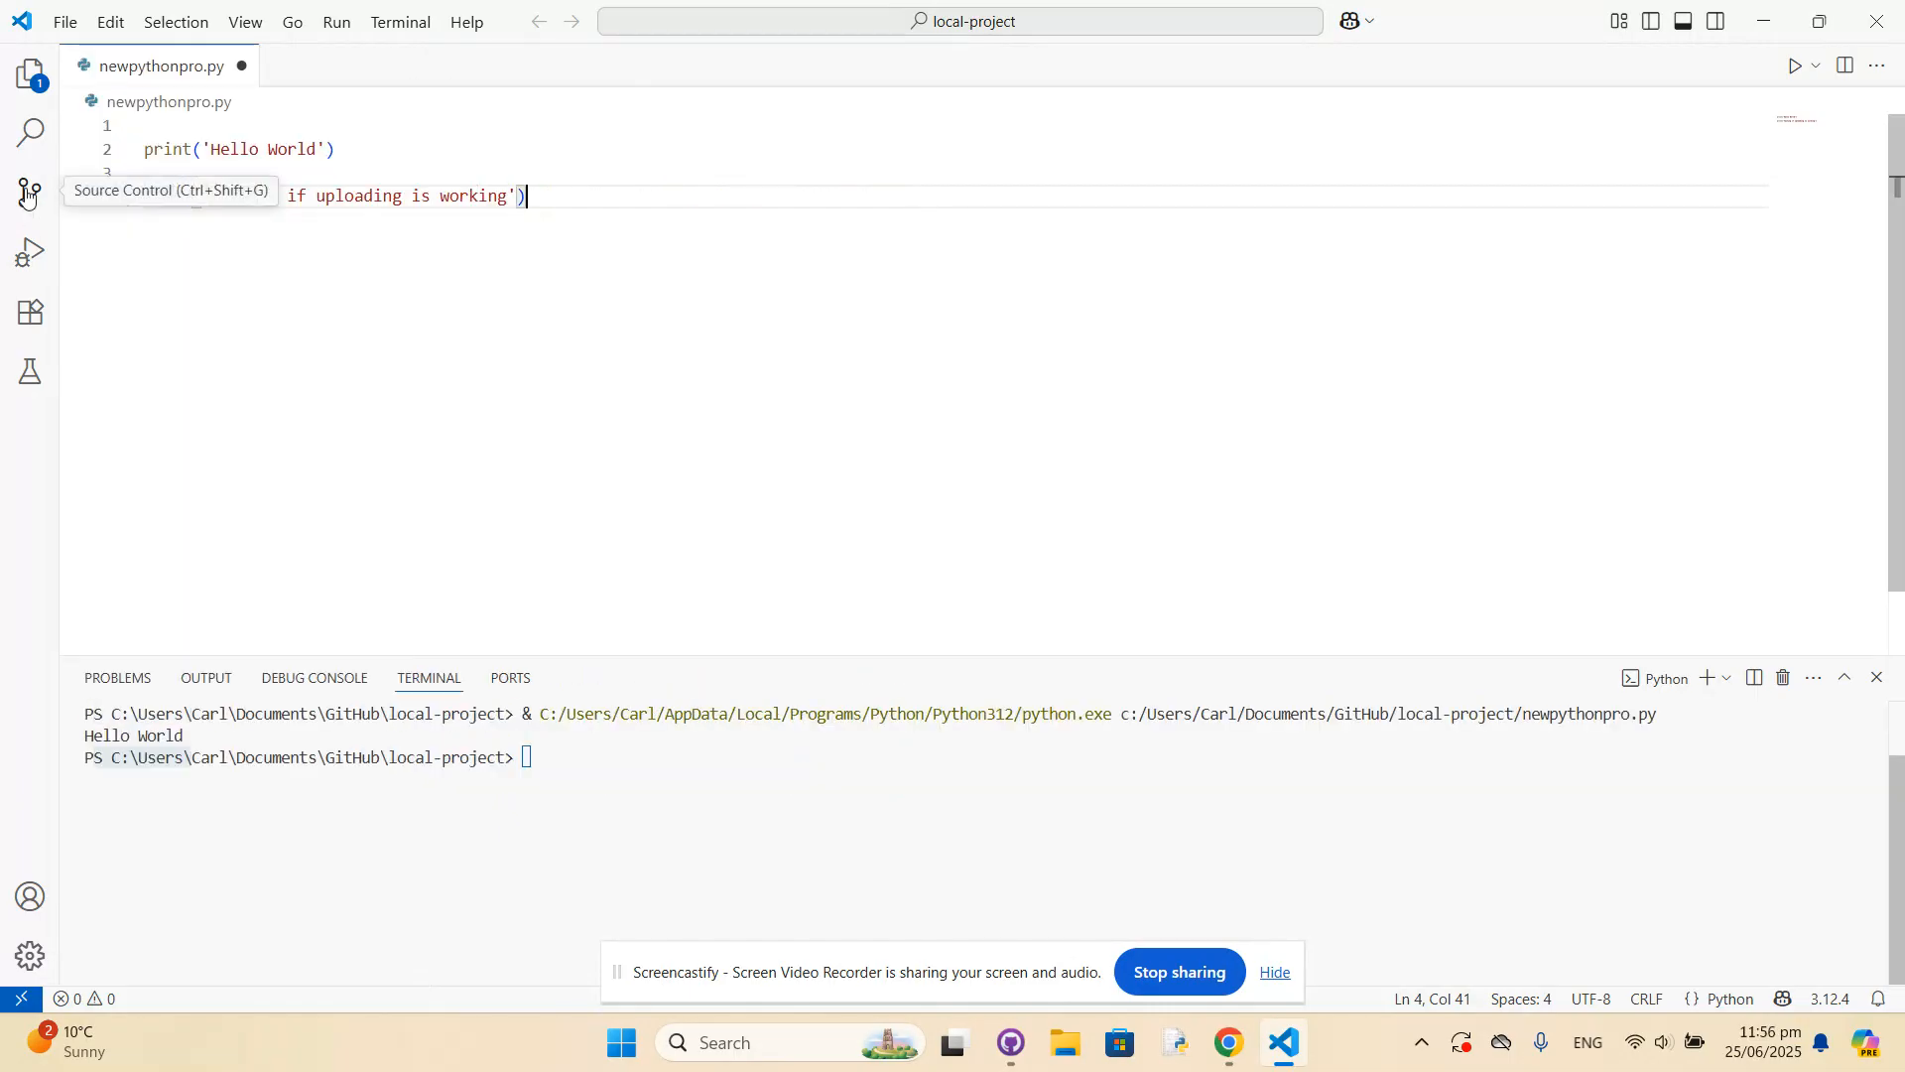
pyautogui.click(30, 192)
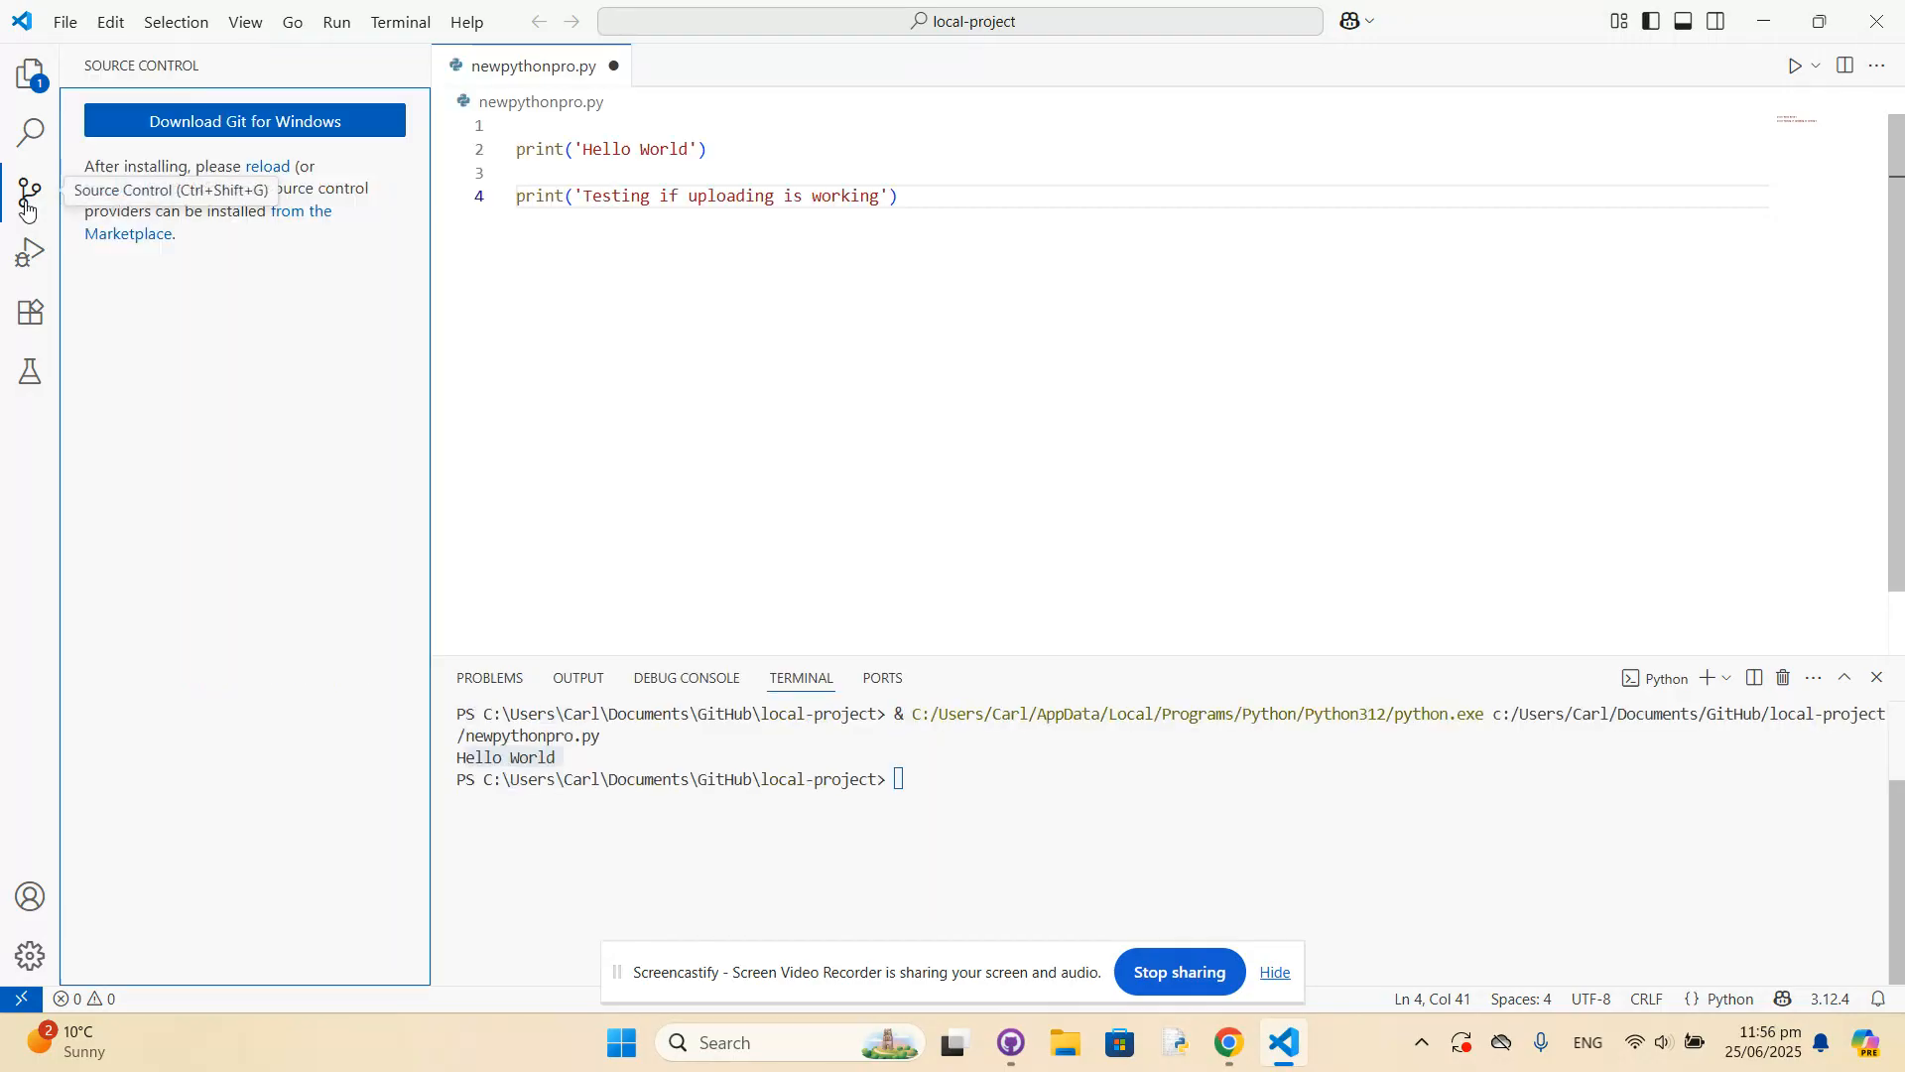
pyautogui.click(275, 173)
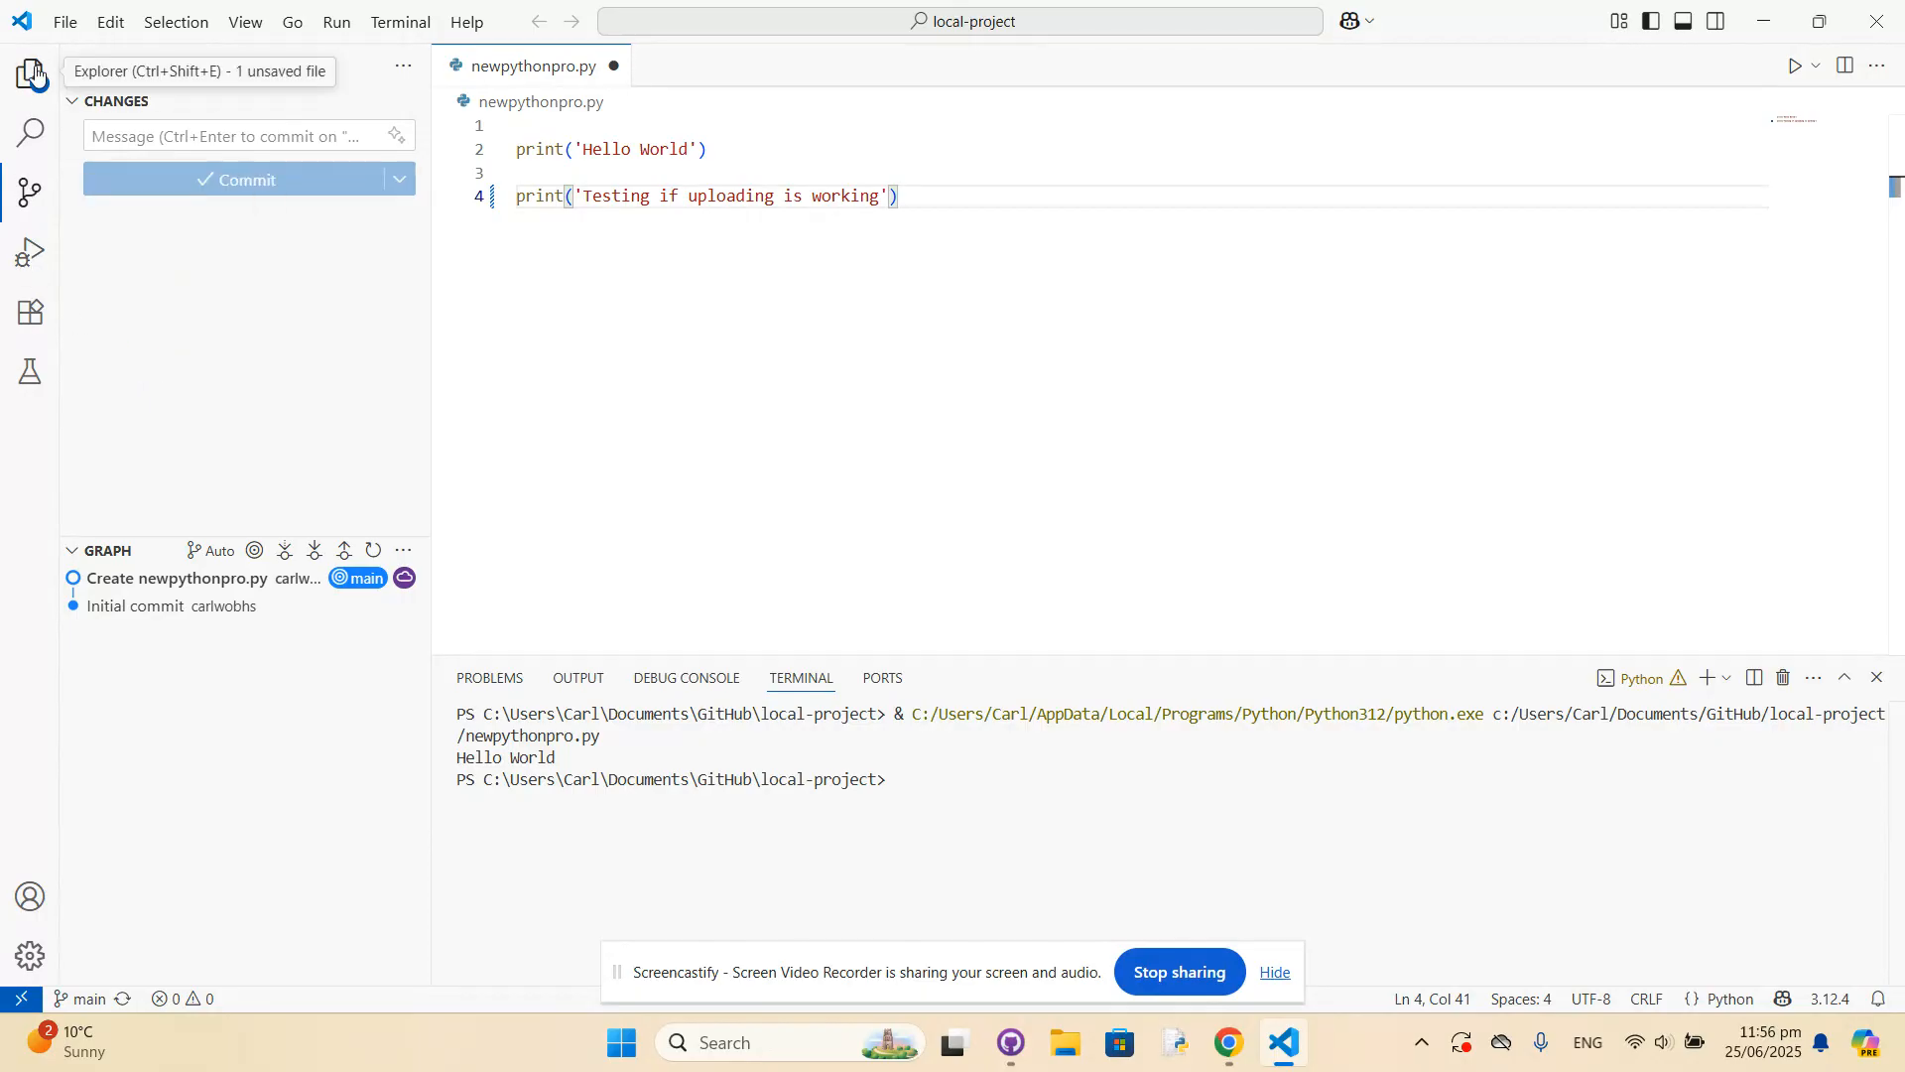
# Review the .gitattributes and newpythonpro.py files of local-project, including the new print line.
pyautogui.click(29, 193)
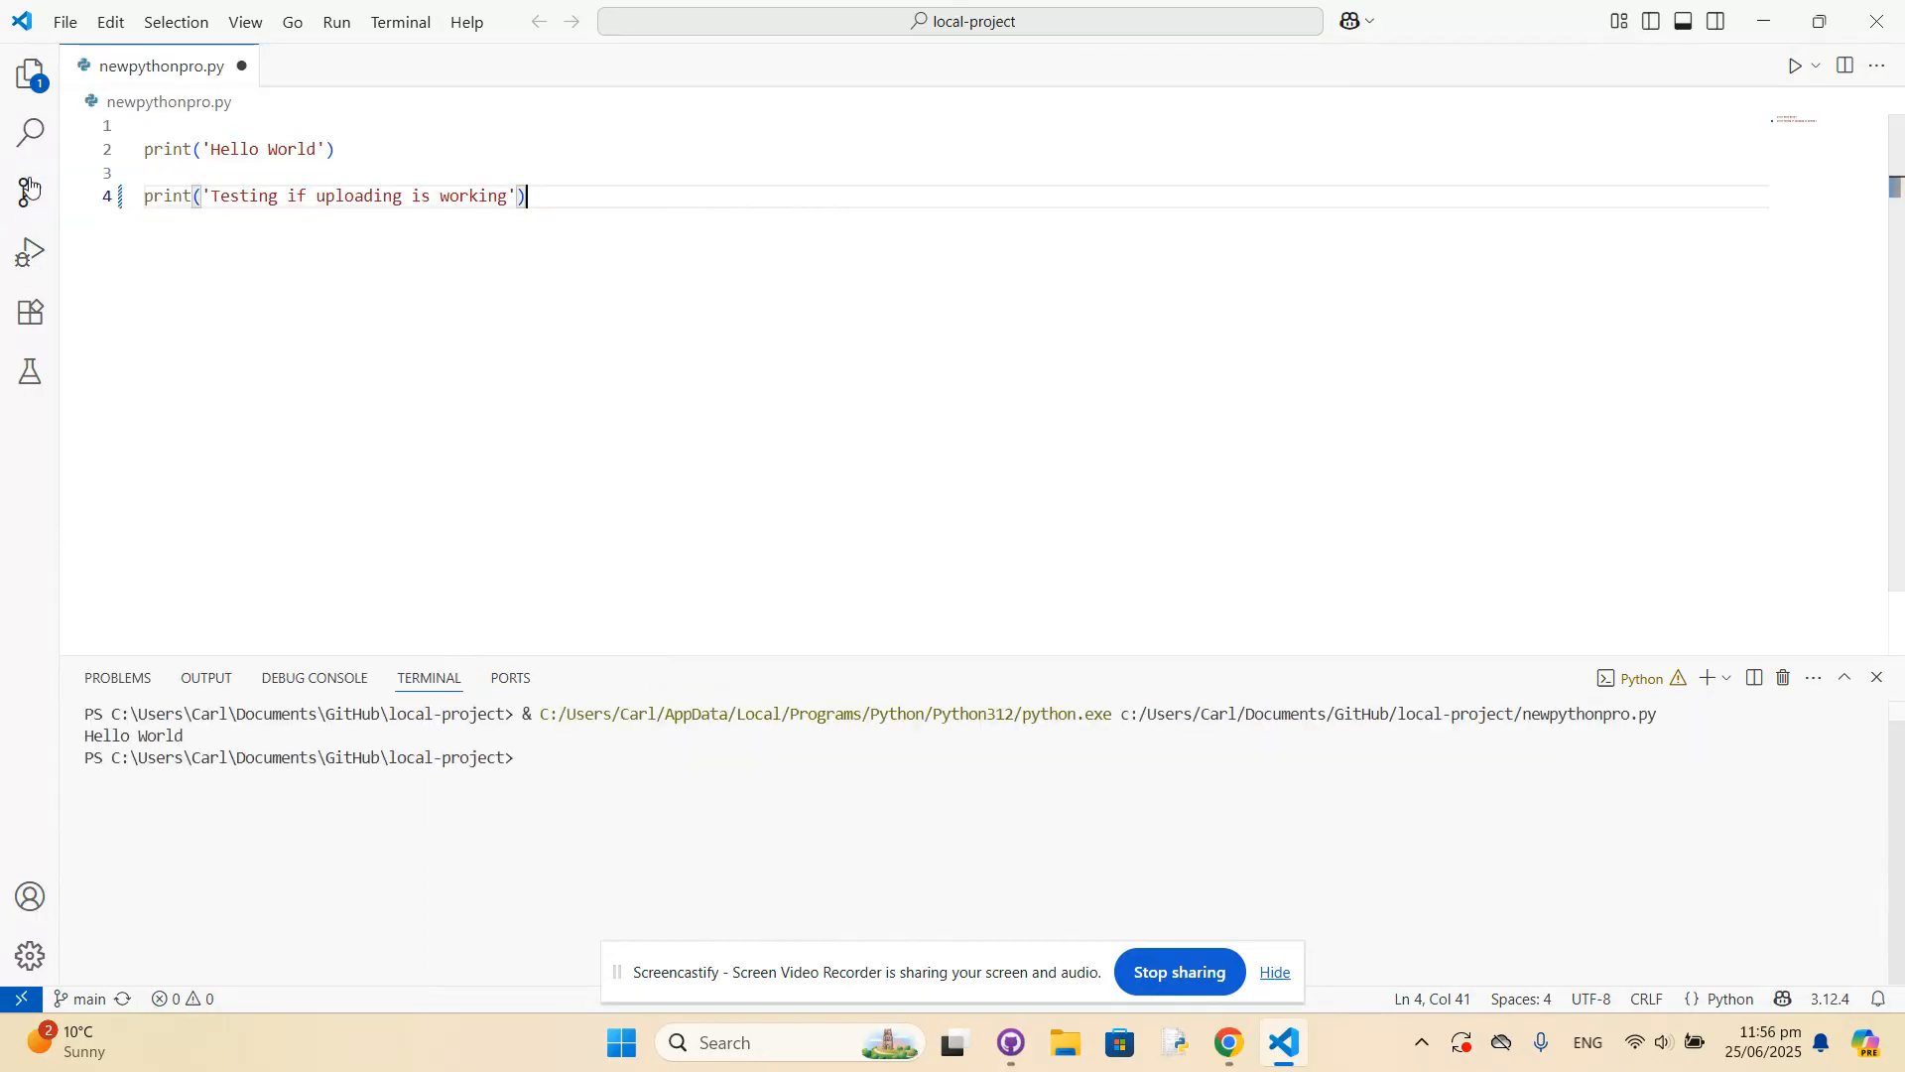
pyautogui.click(31, 74)
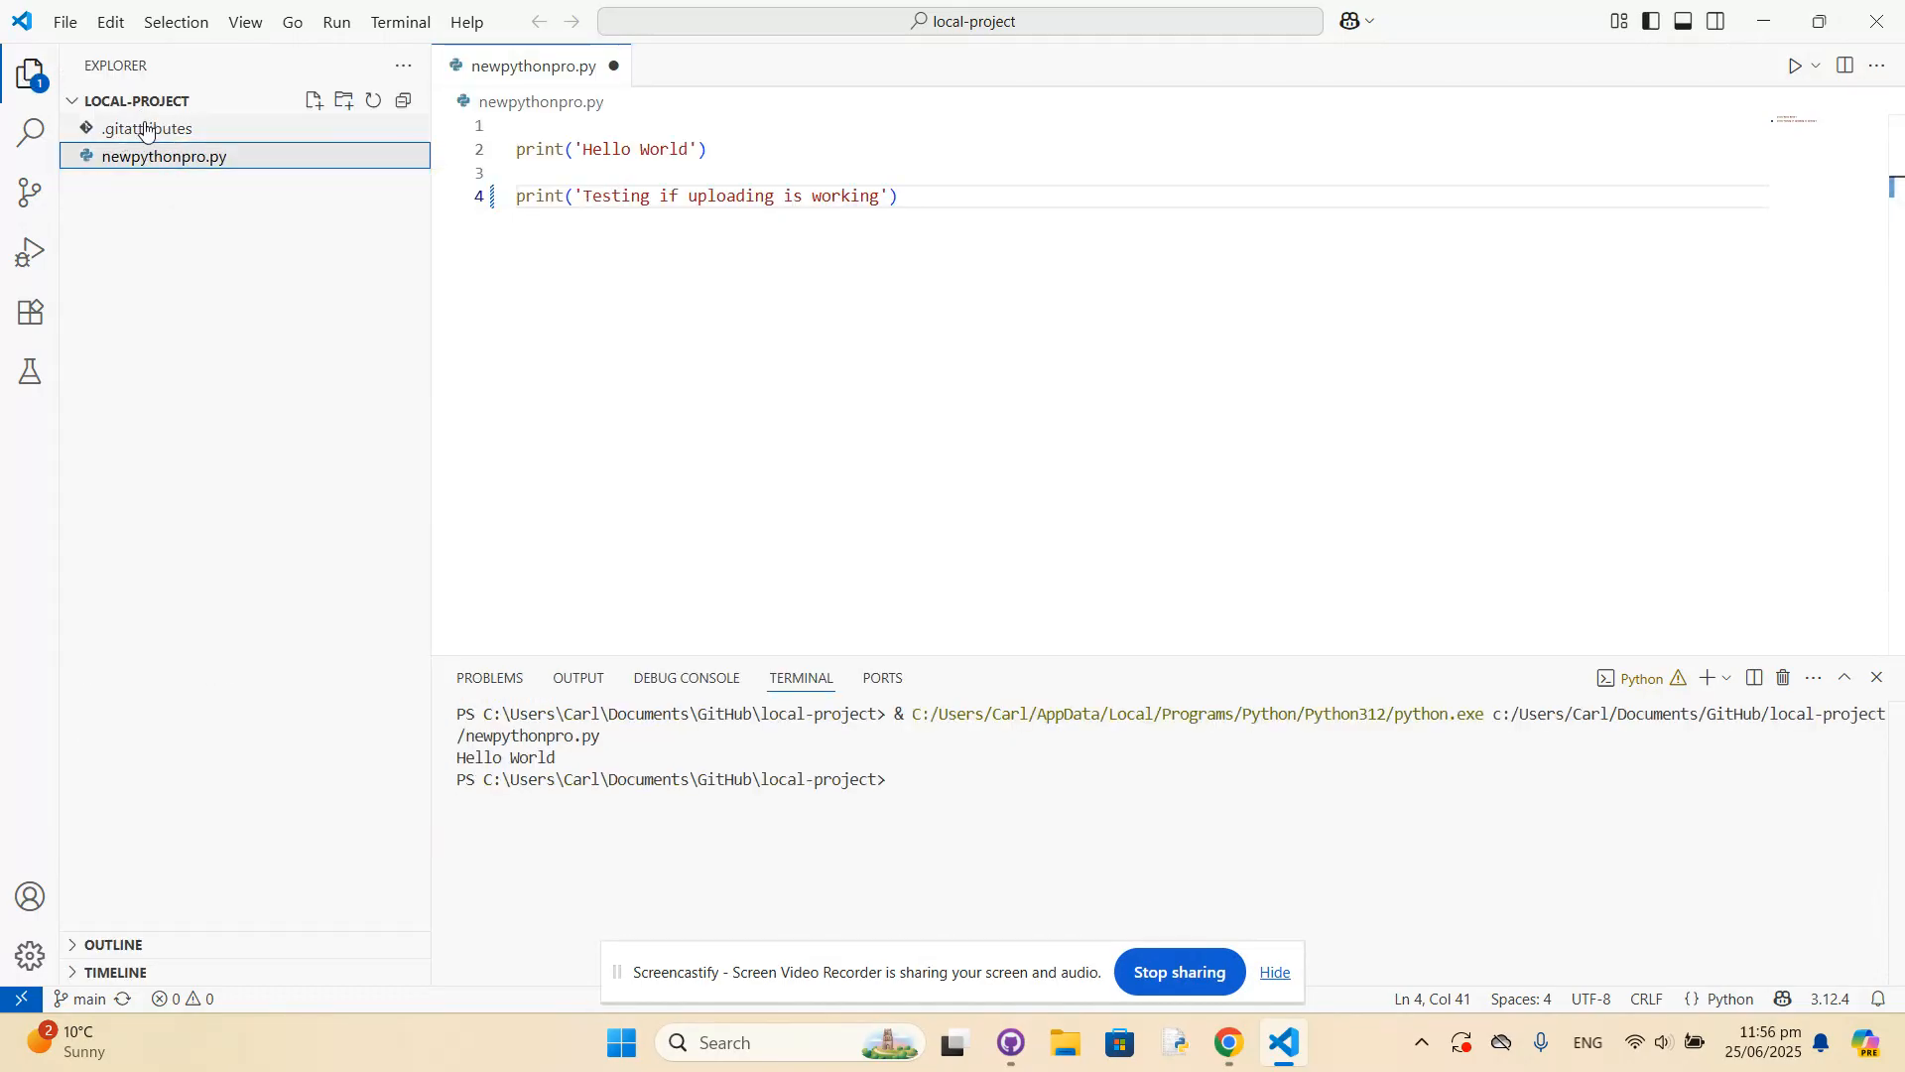
pyautogui.click(145, 129)
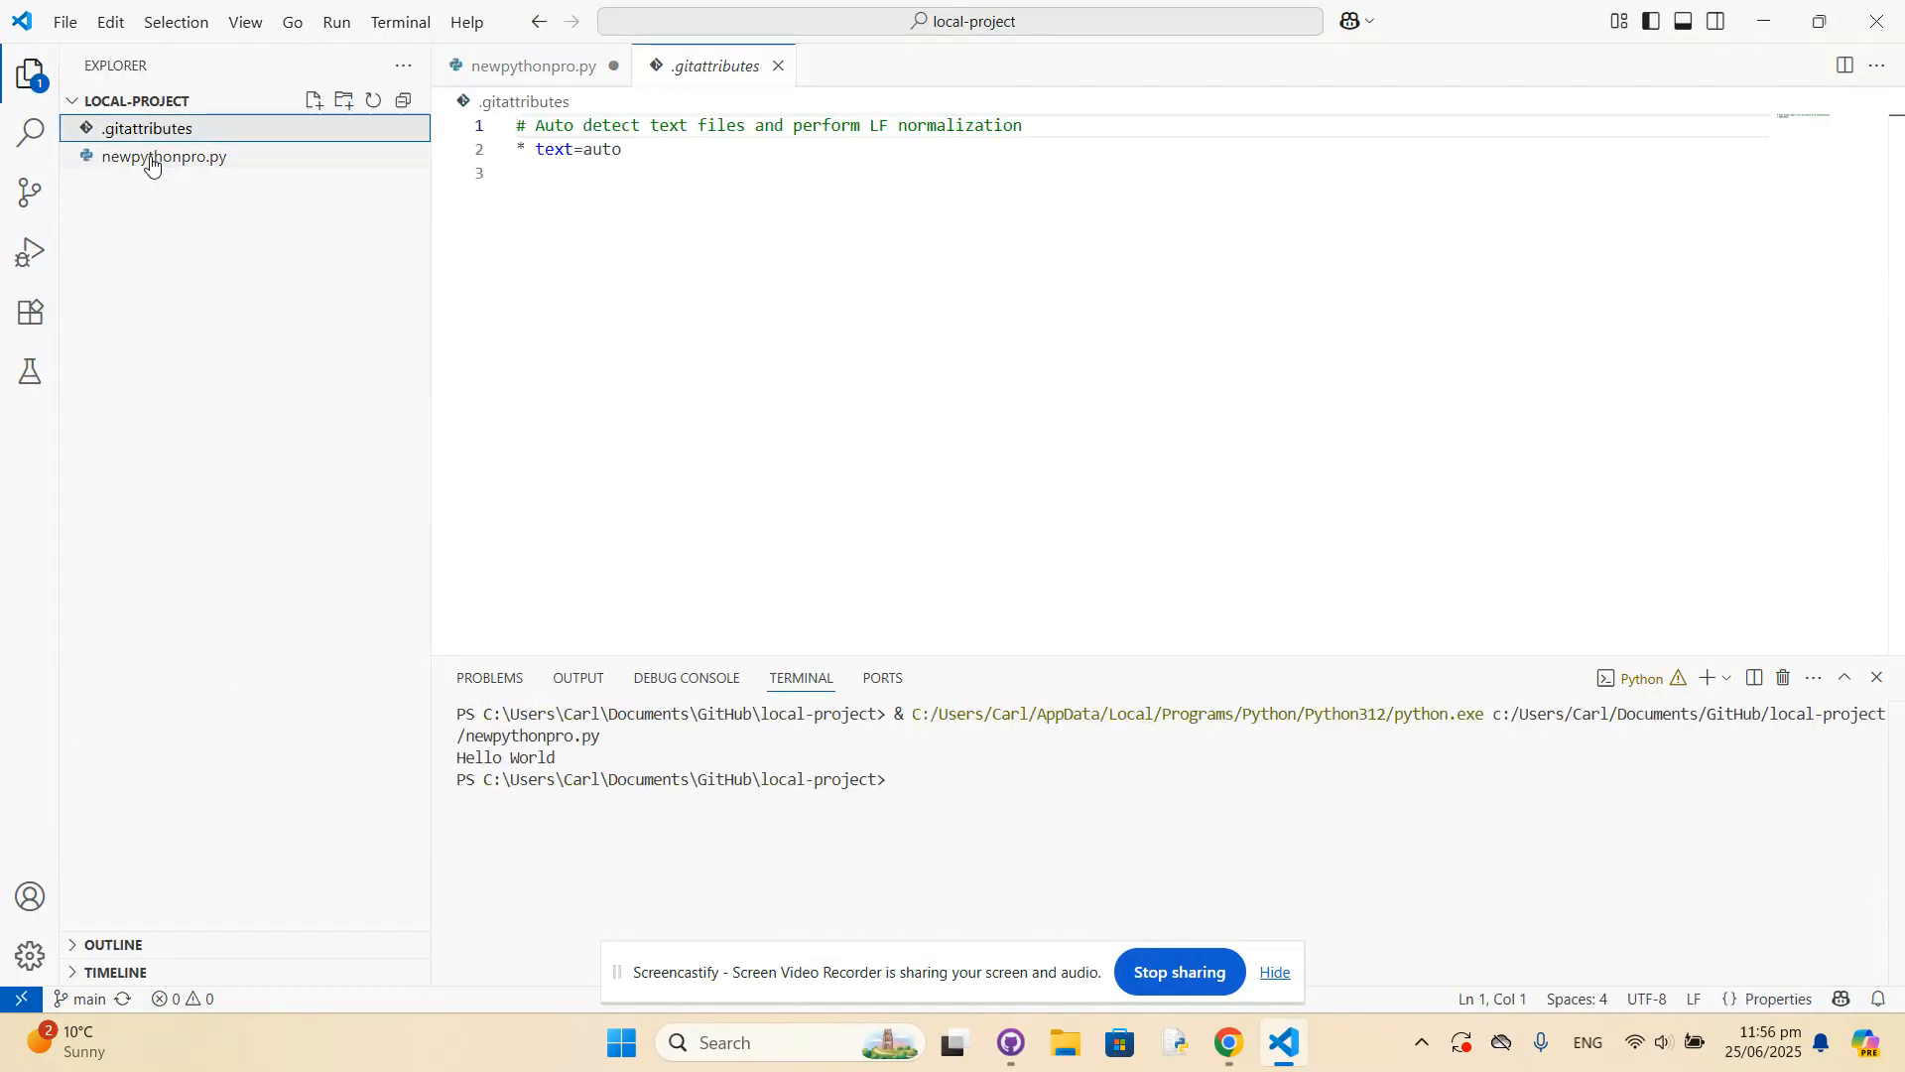
pyautogui.click(151, 162)
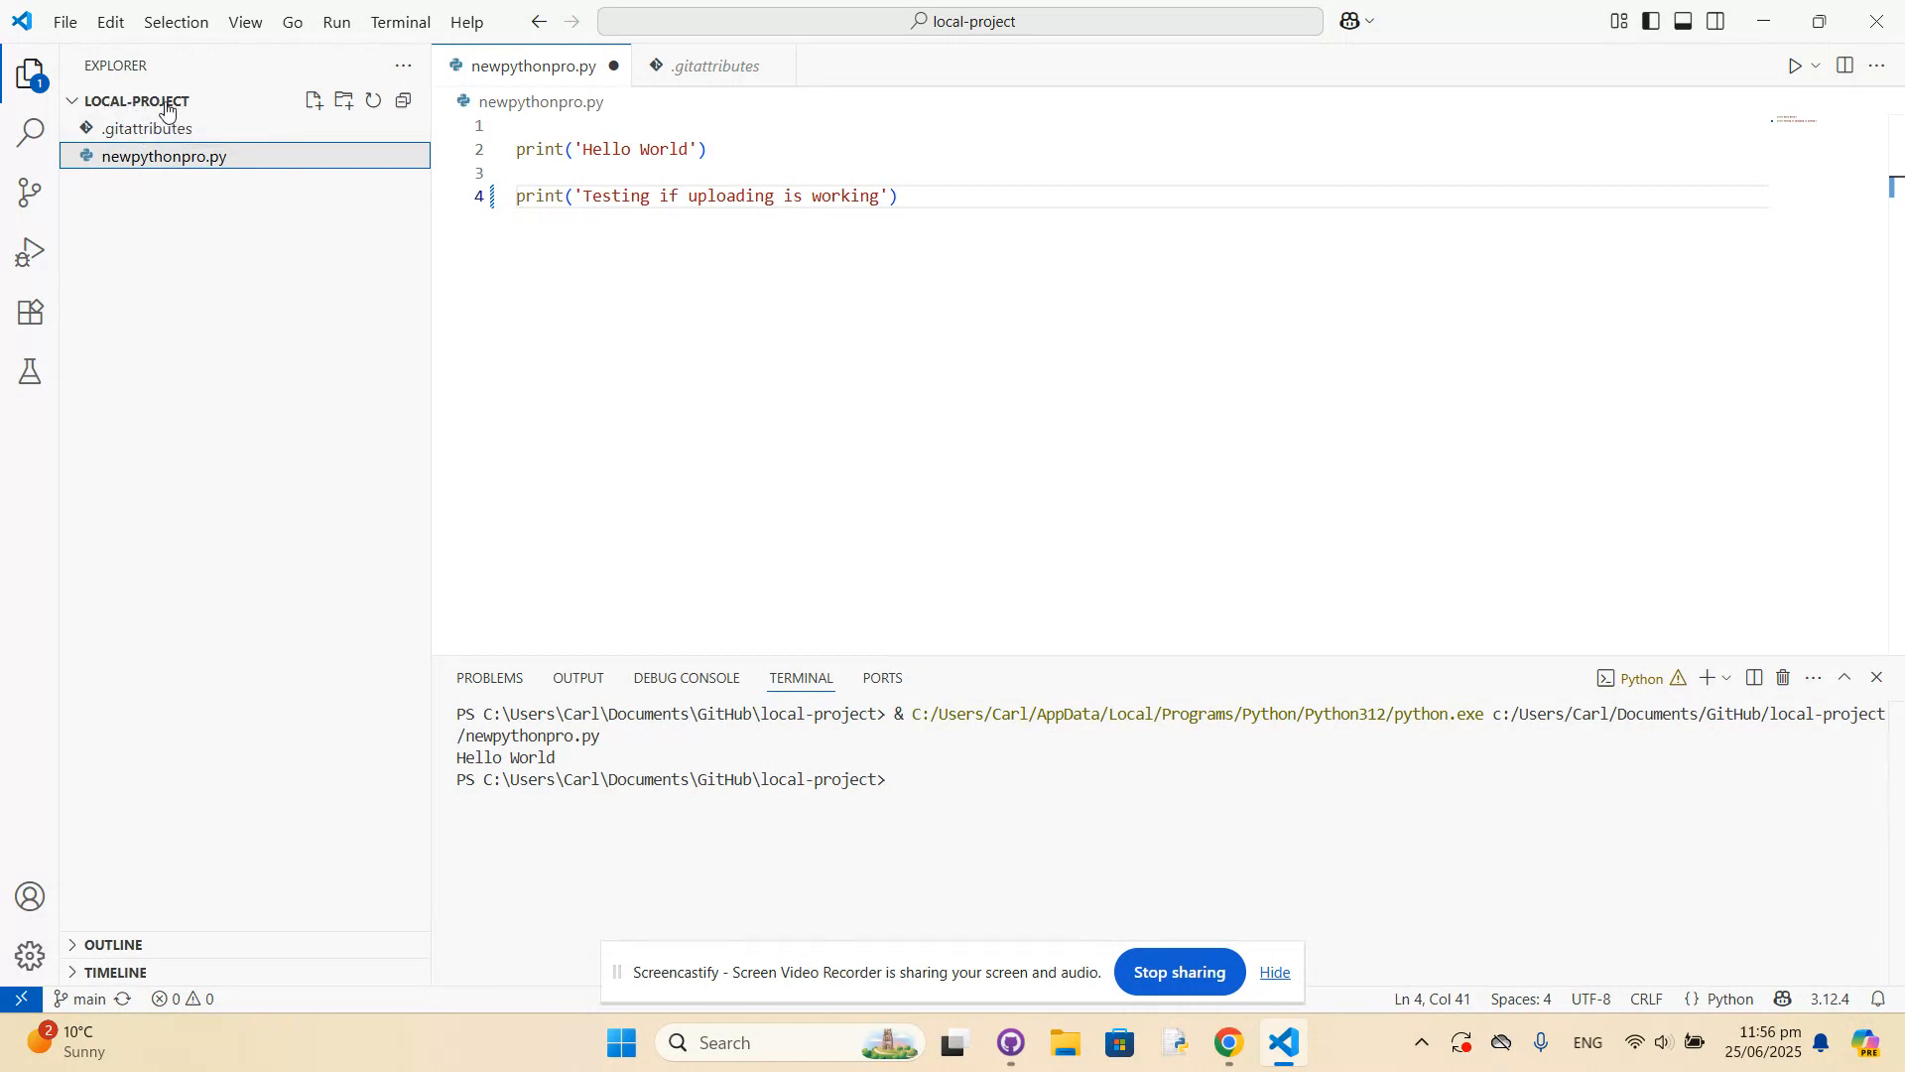
pyautogui.moveTo(536, 198); pyautogui.dragTo(892, 194)
pyautogui.click(588, 259)
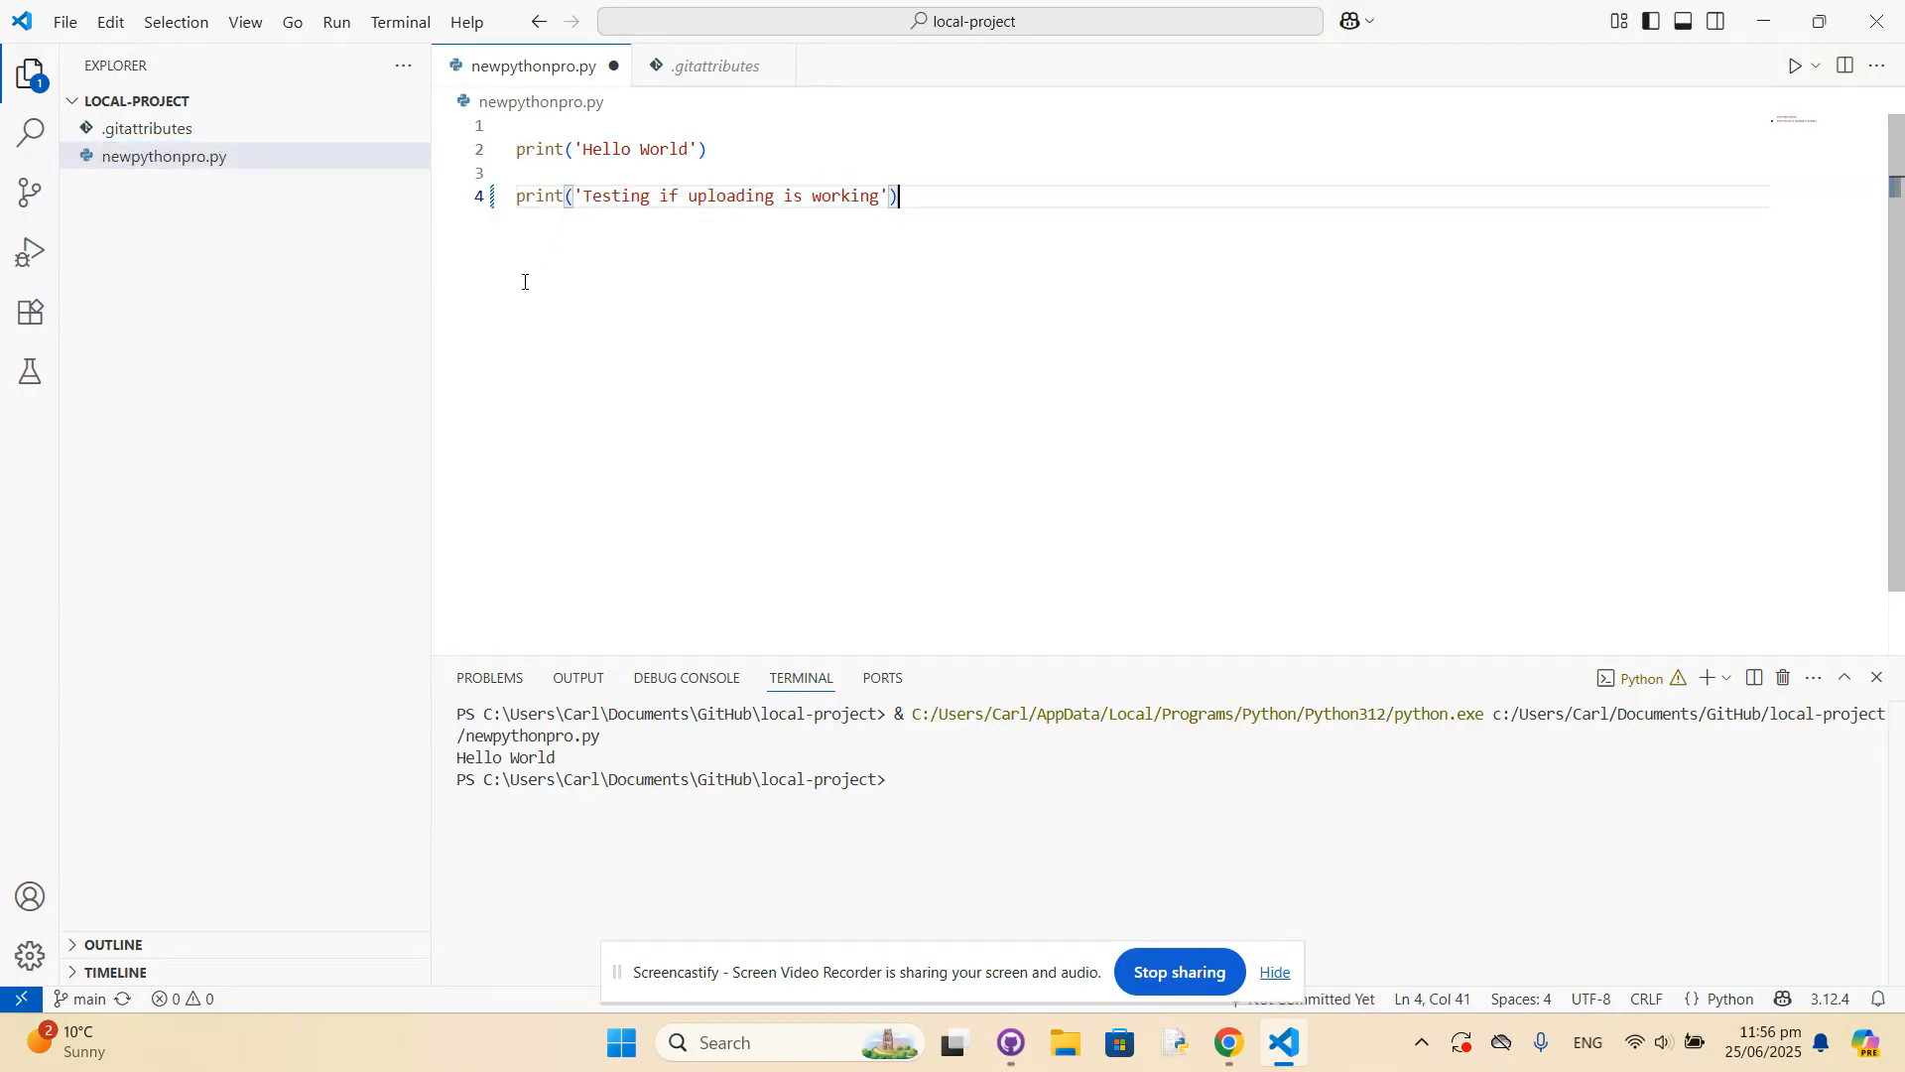
# Enter the commit message "This is my second change to the file" in Source Control and try to commit.
pyautogui.click(24, 196)
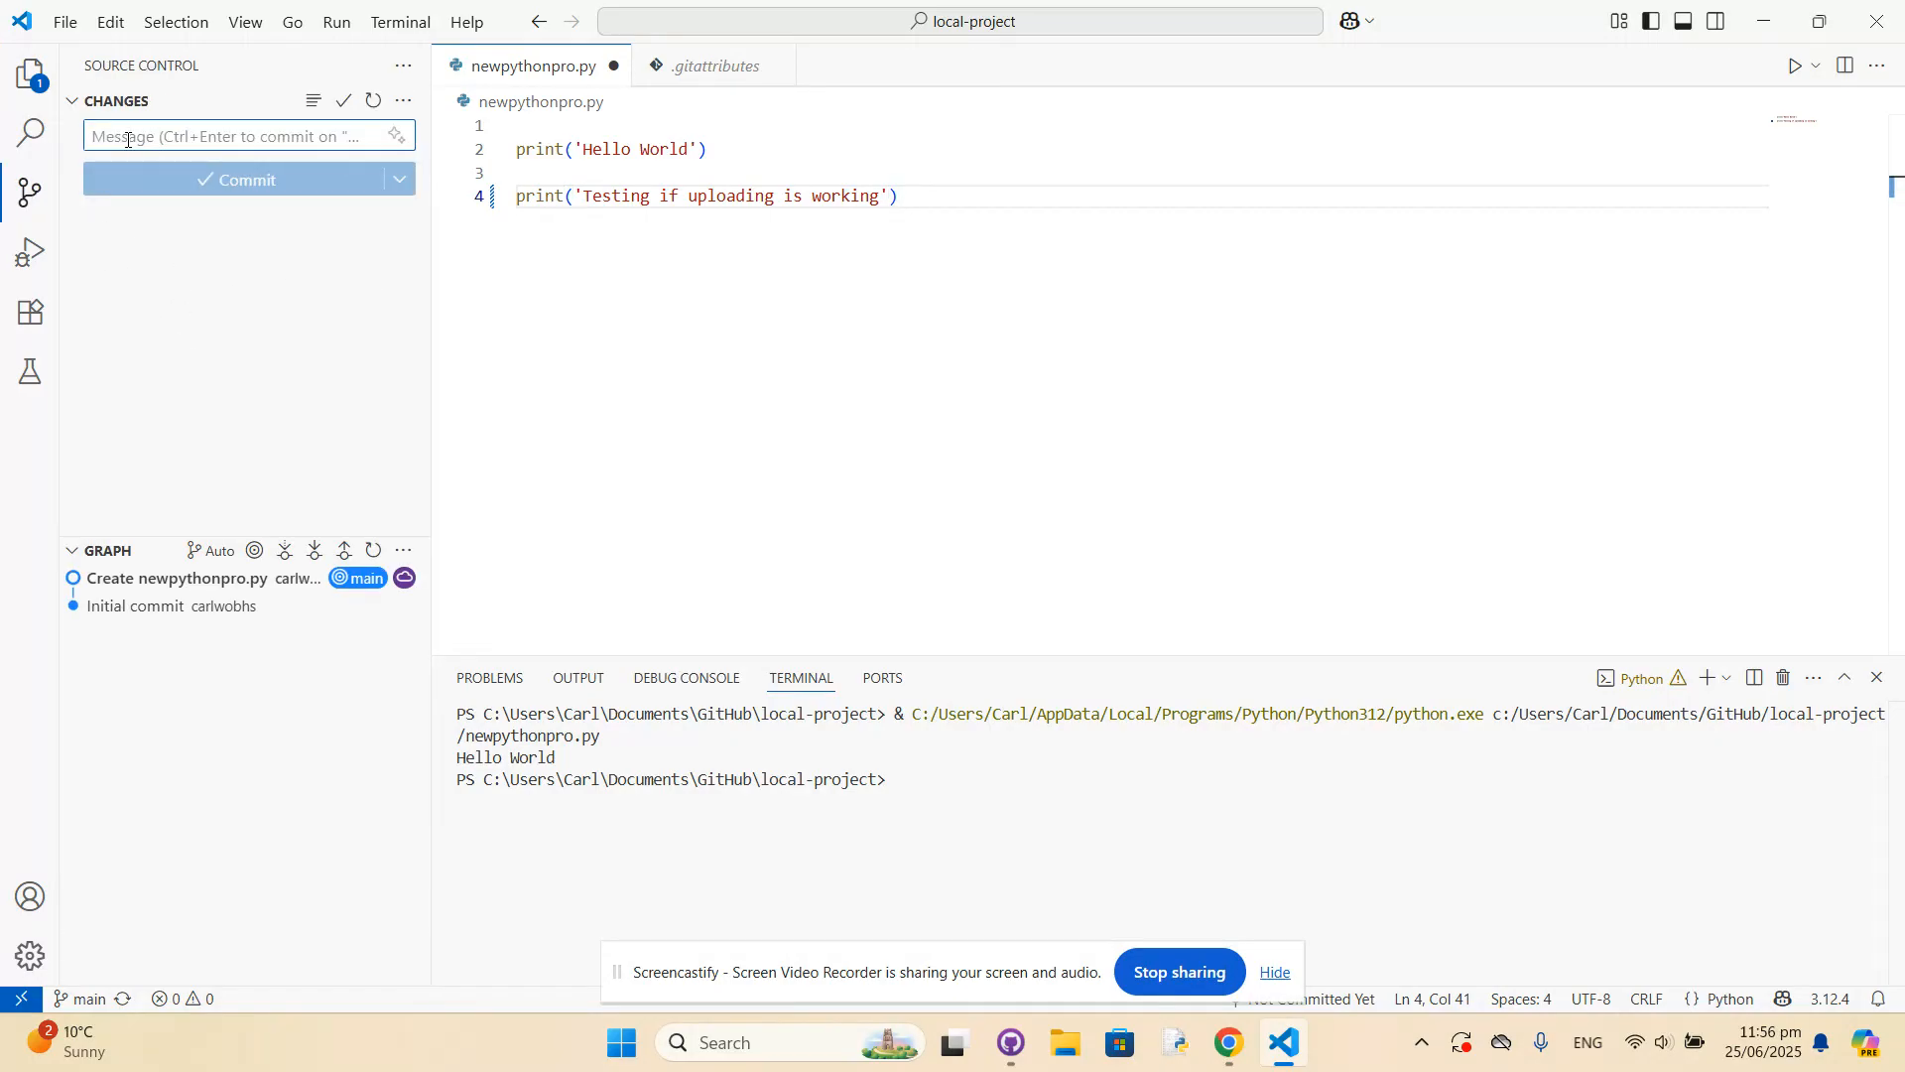
pyautogui.write('This is')
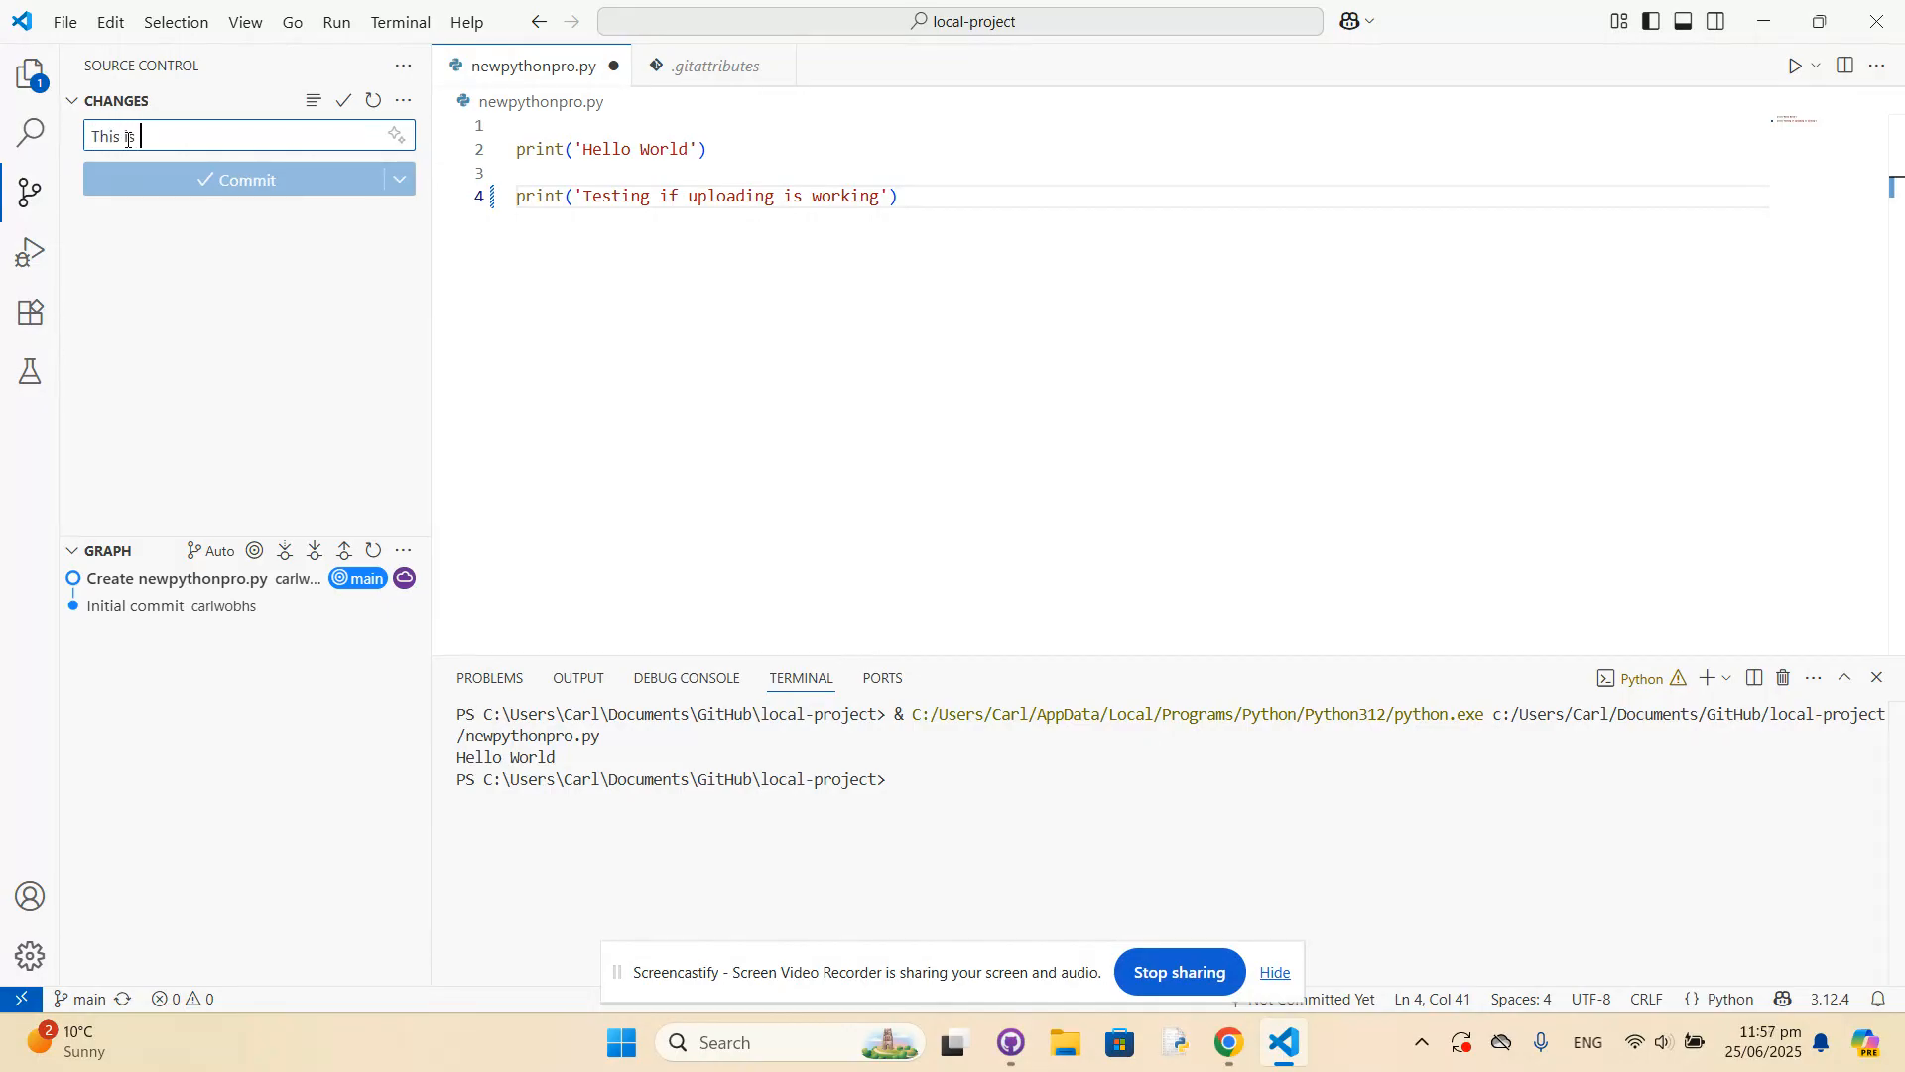
pyautogui.write(' my second change to the file')
pyautogui.click(221, 299)
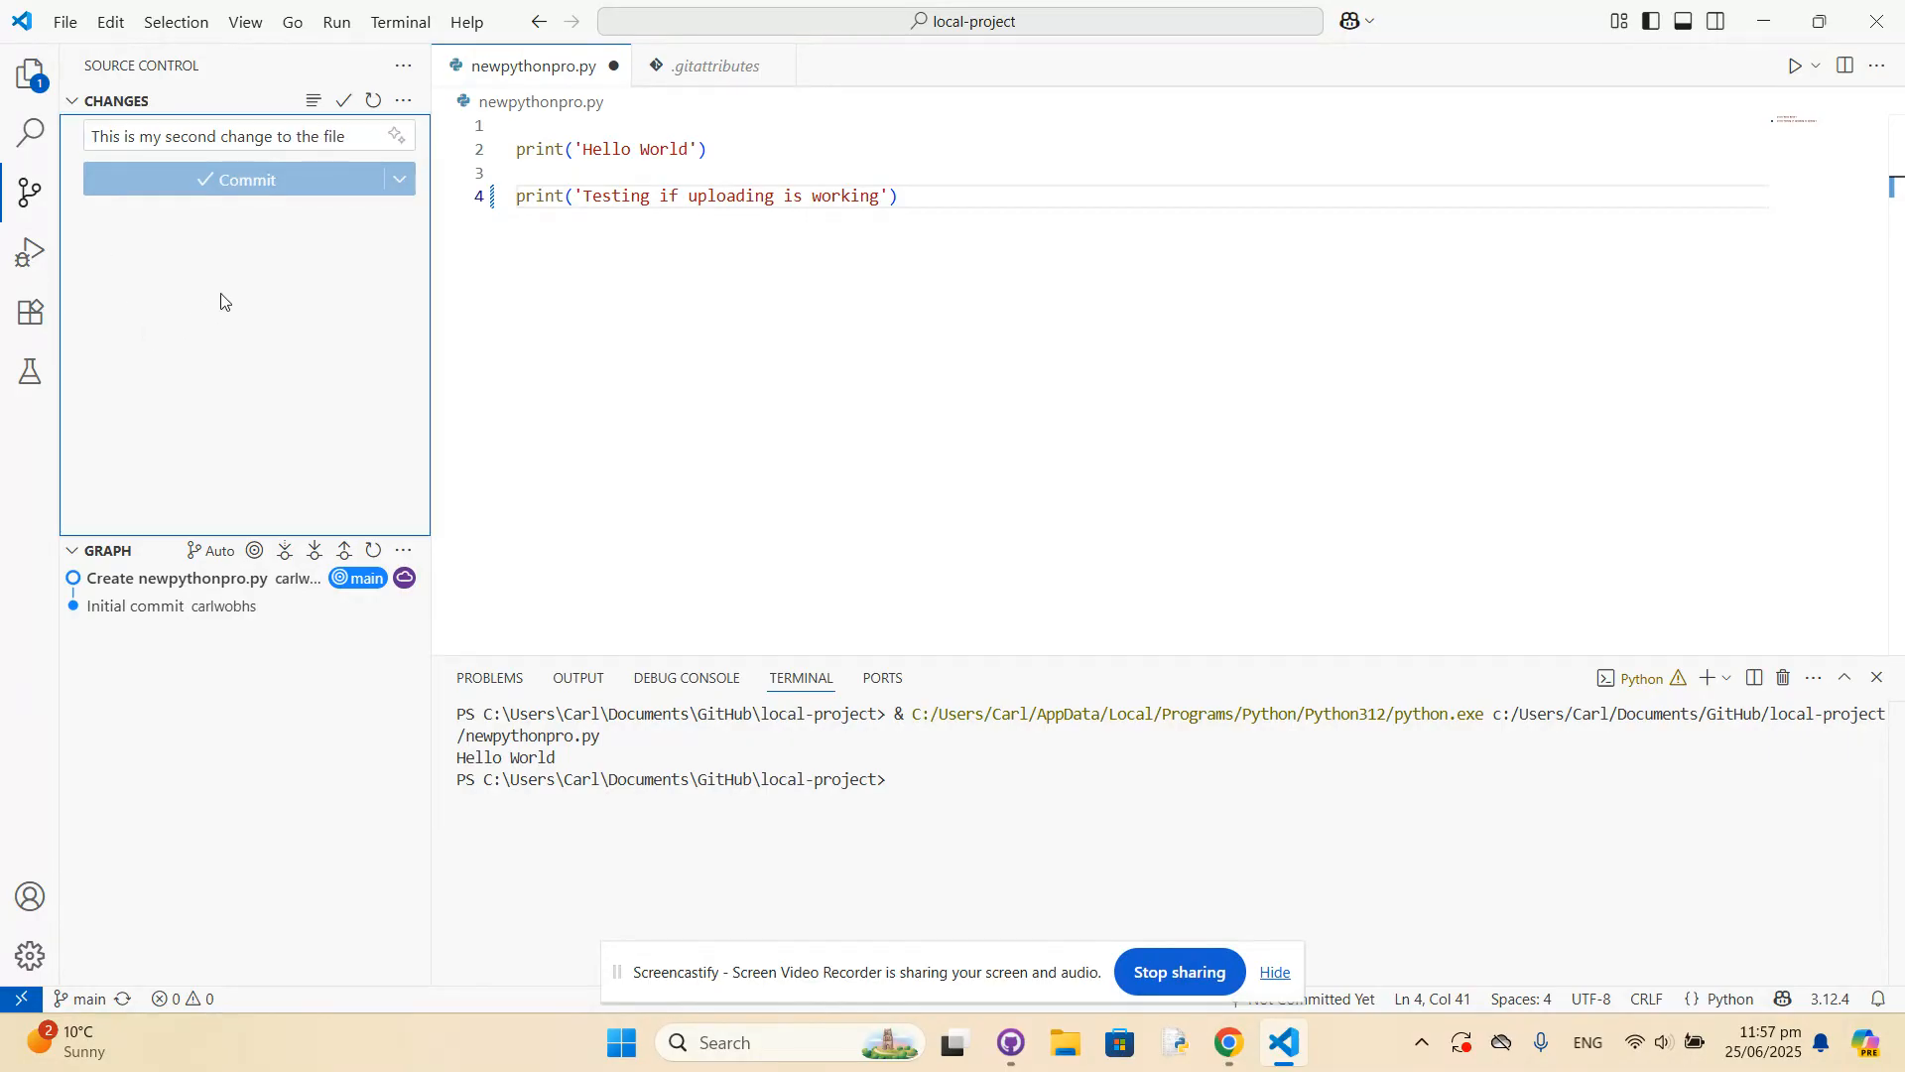
pyautogui.moveTo(206, 586)
pyautogui.click(249, 179)
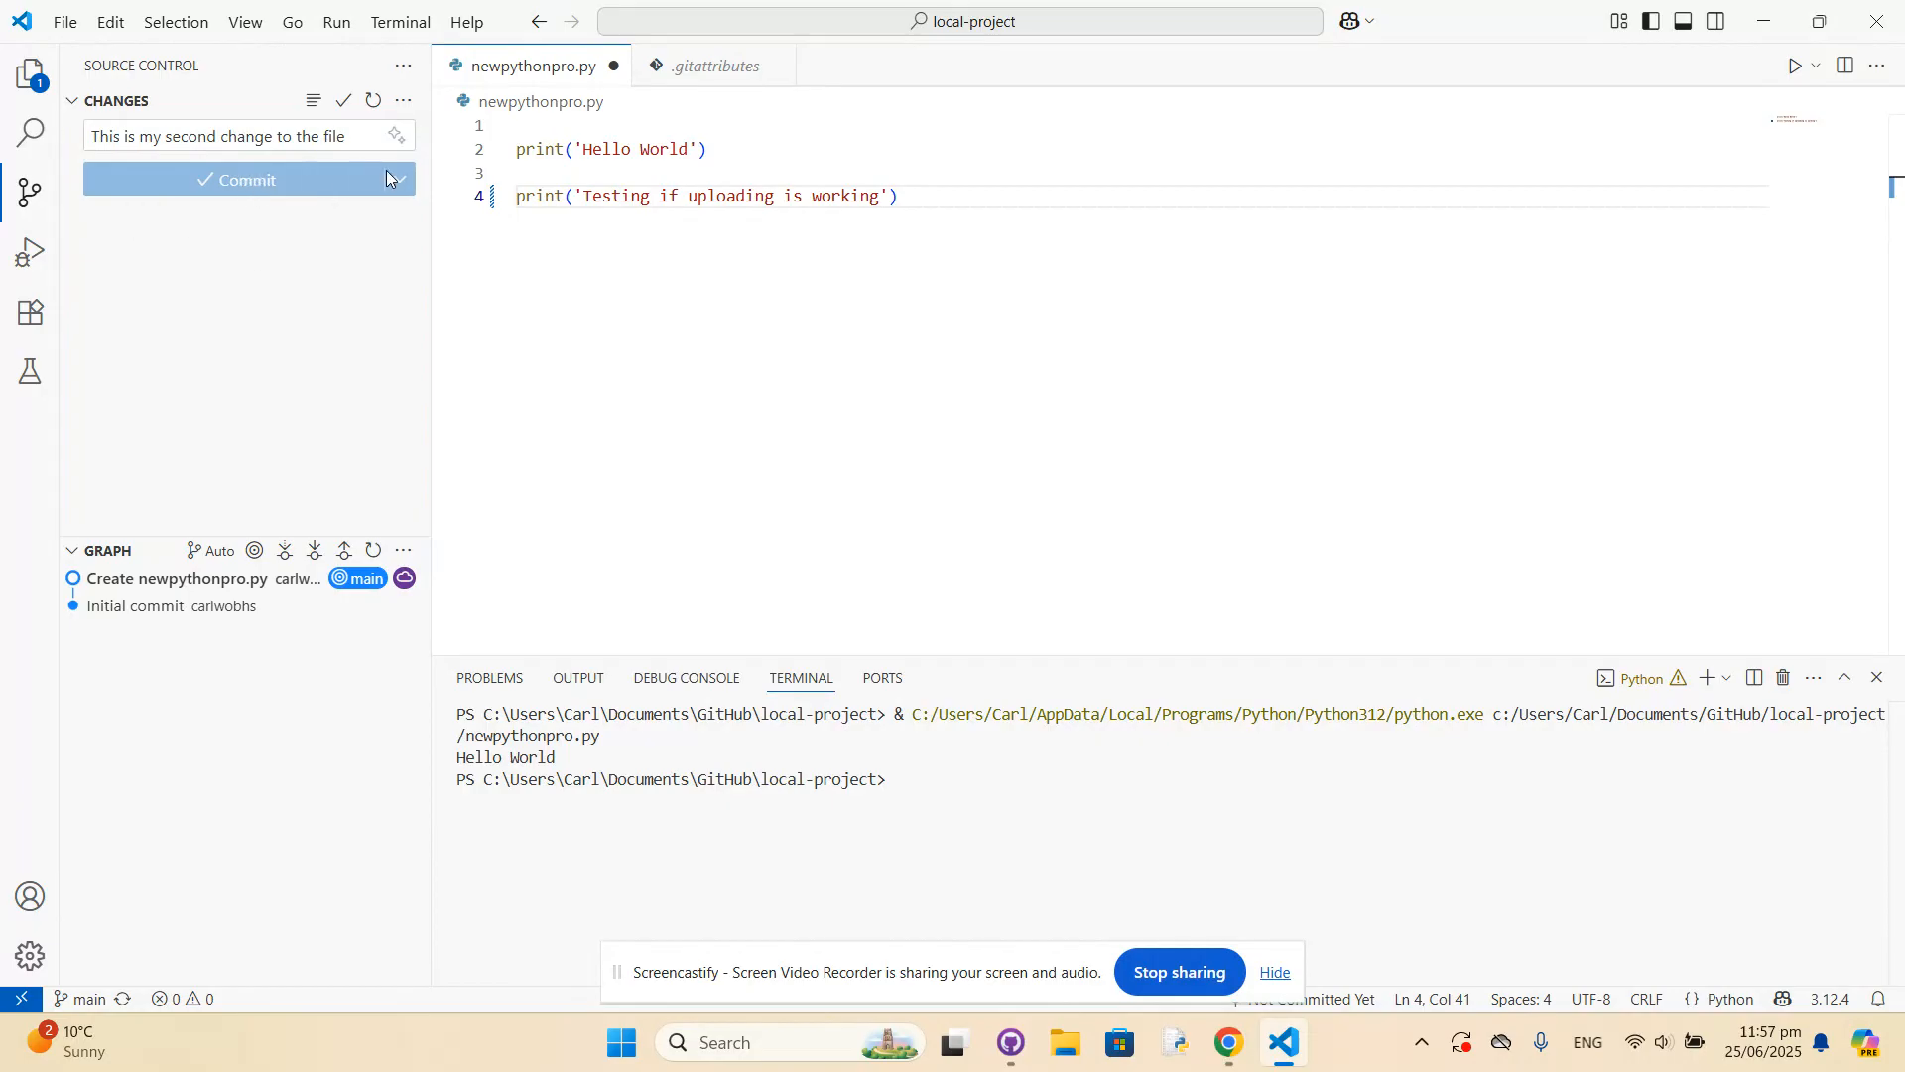
# Examine the newpythonpro.py version stored in the "Create newpythonpro.py" commit and try adding blank lines to it.
pyautogui.click(80, 107)
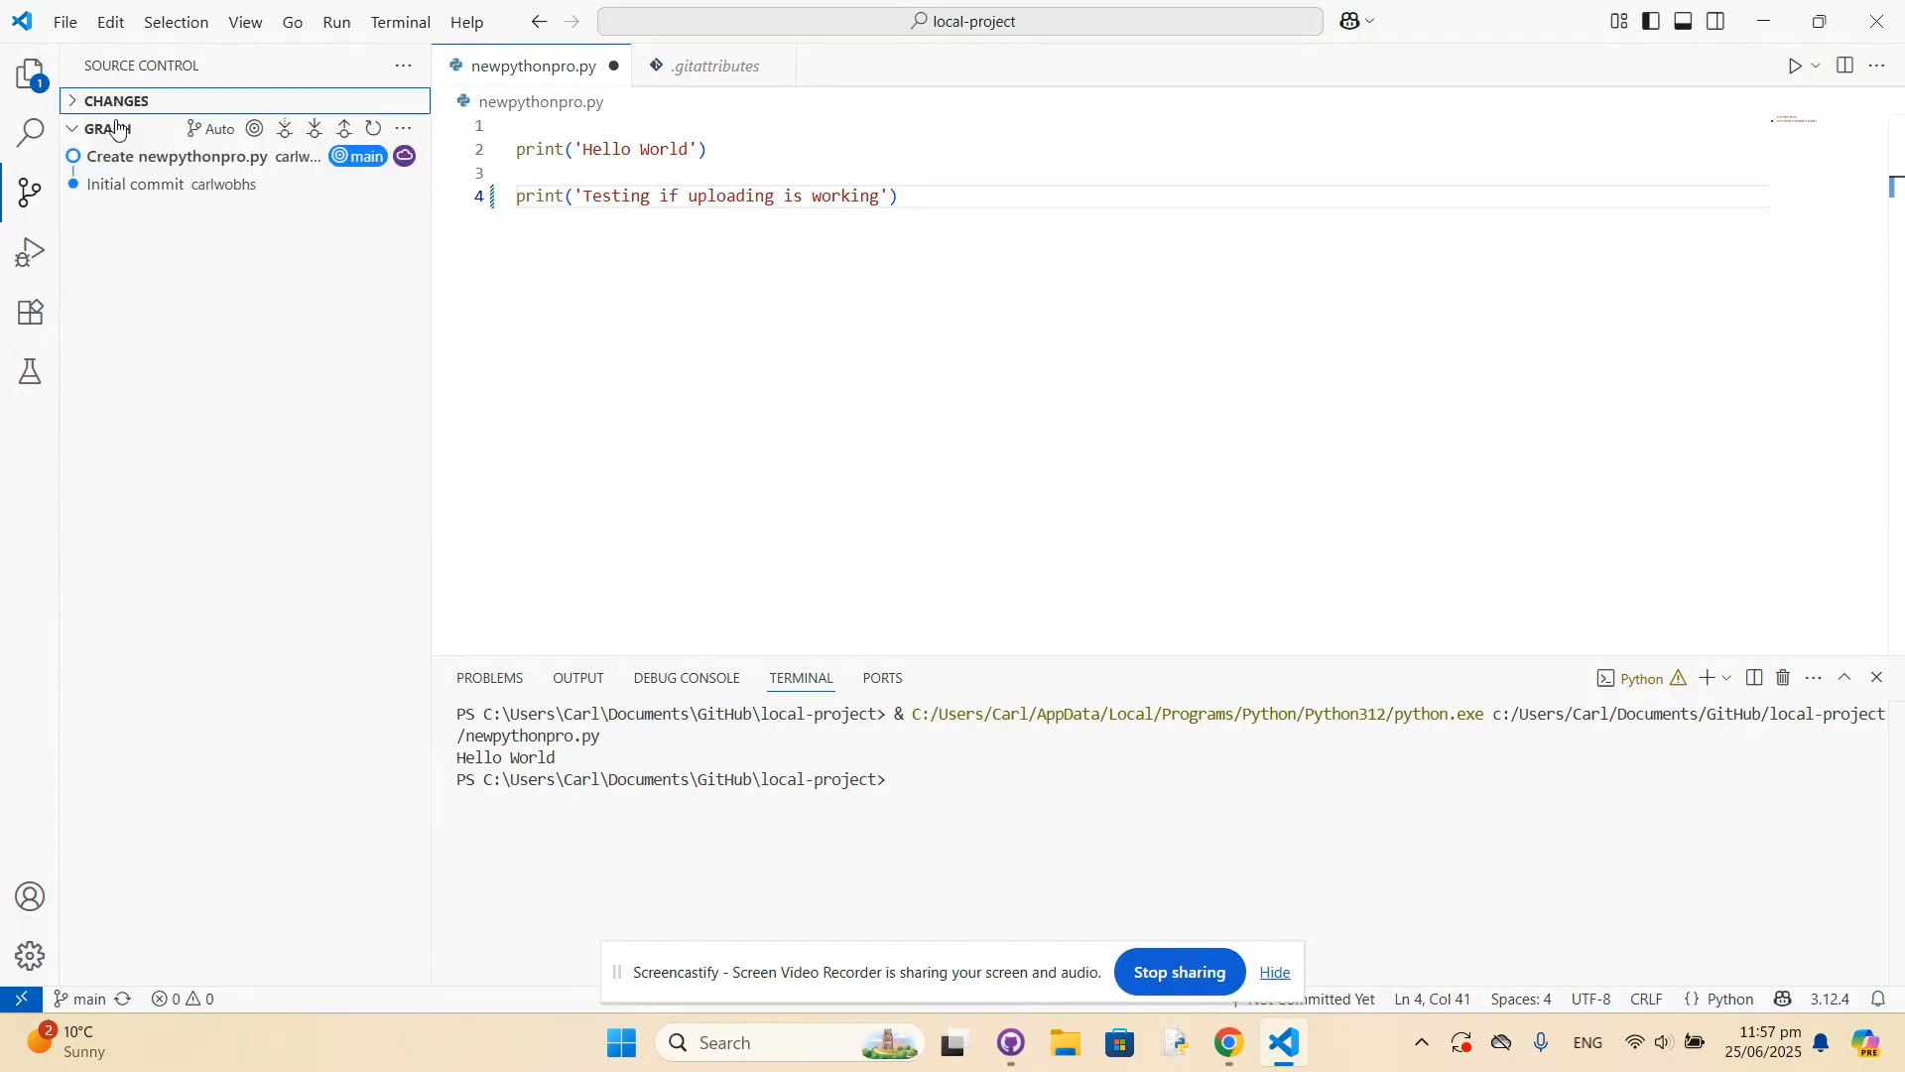
pyautogui.click(154, 161)
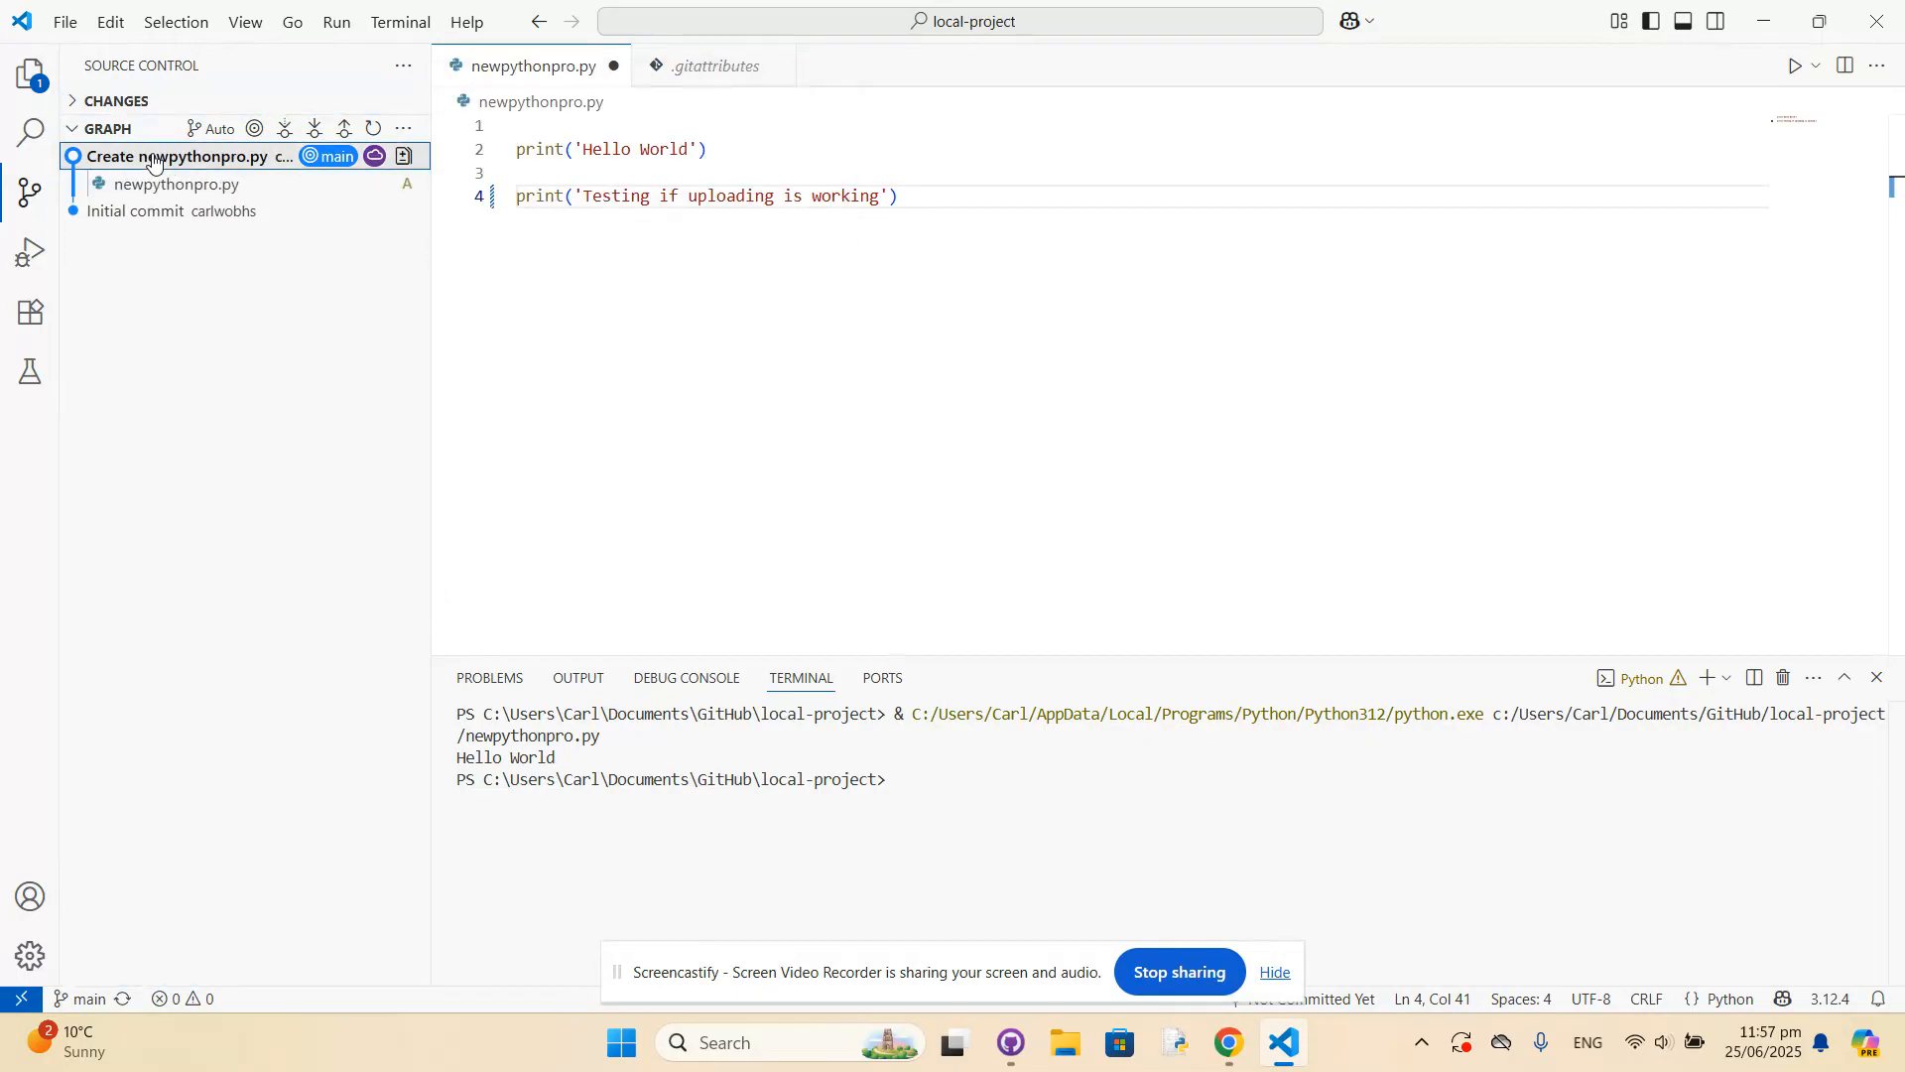
pyautogui.click(166, 188)
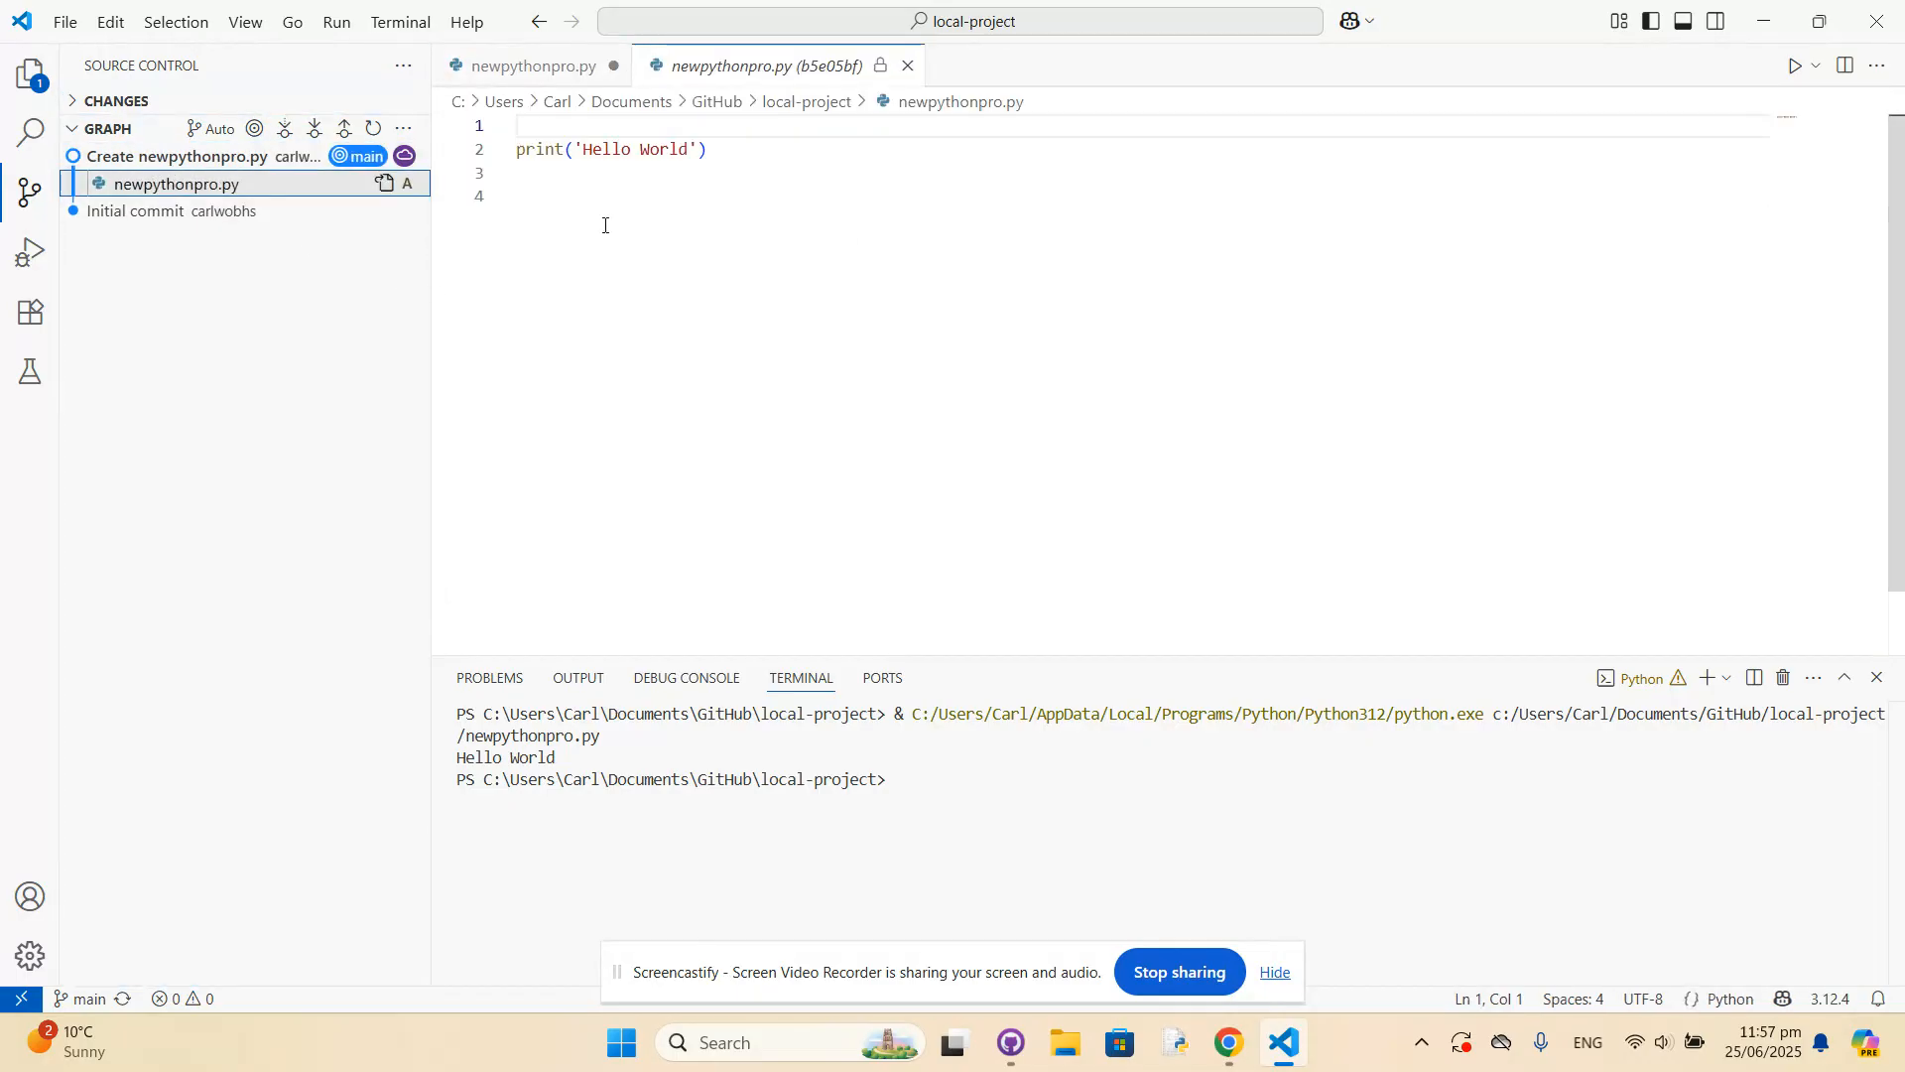
pyautogui.click(230, 157)
pyautogui.click(201, 159)
pyautogui.click(180, 183)
pyautogui.click(549, 205)
pyautogui.press('Return')
pyautogui.press('Return')
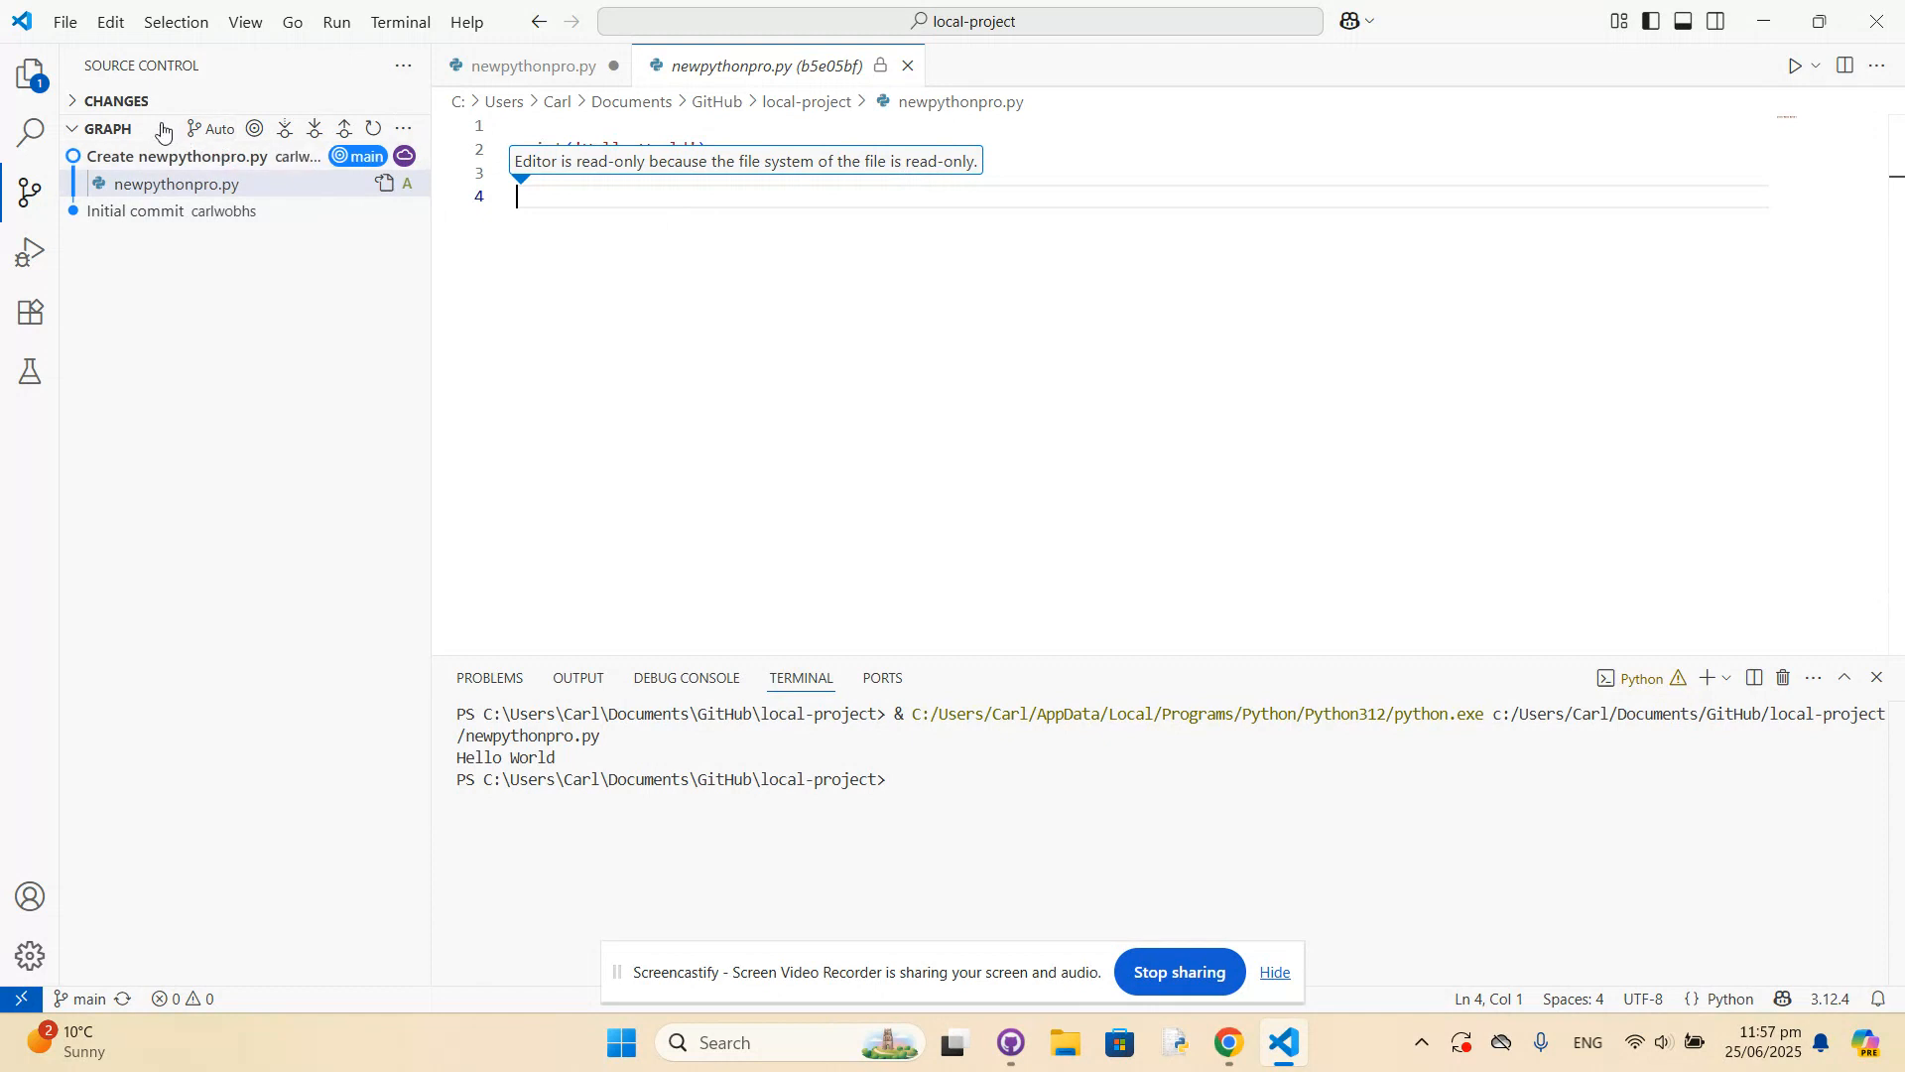
# Commit the change with all files saved, and view the new commit's differences in newpythonpro.py.
pyautogui.click(82, 102)
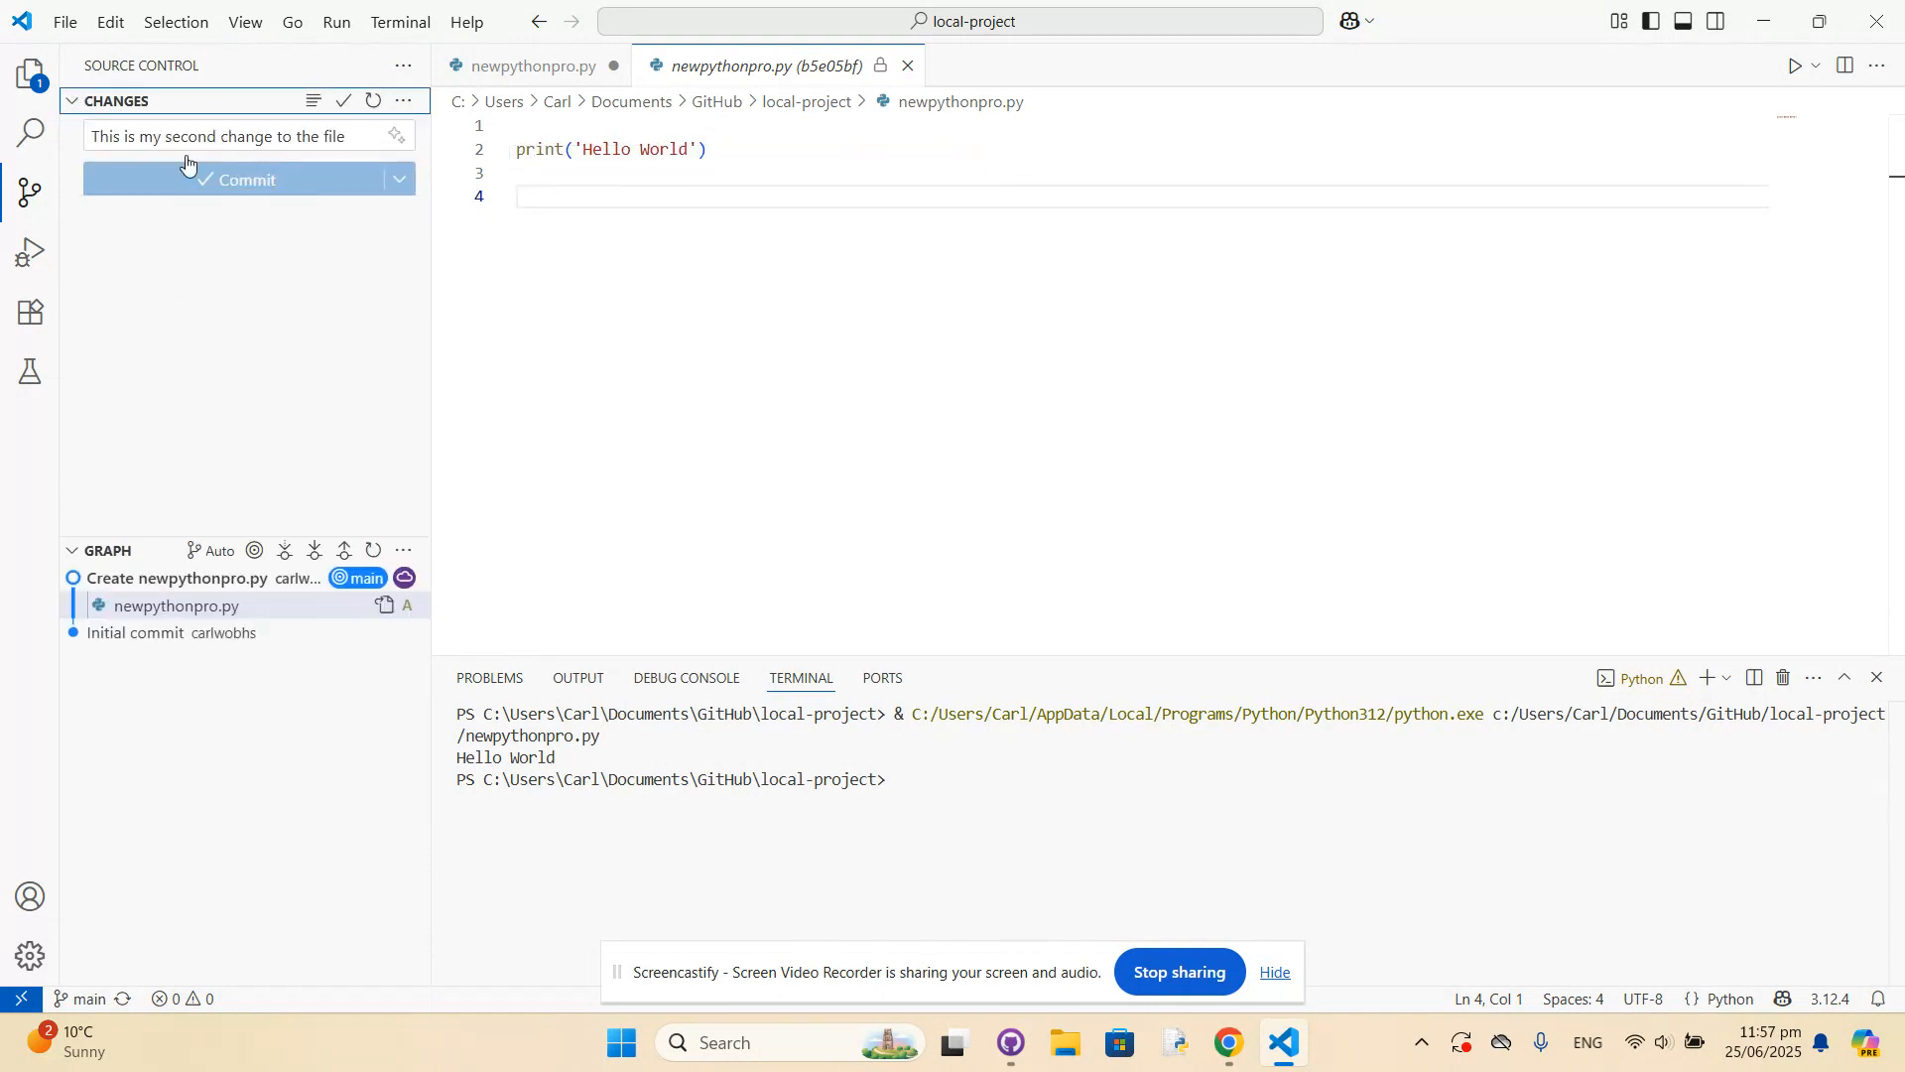
pyautogui.click(342, 101)
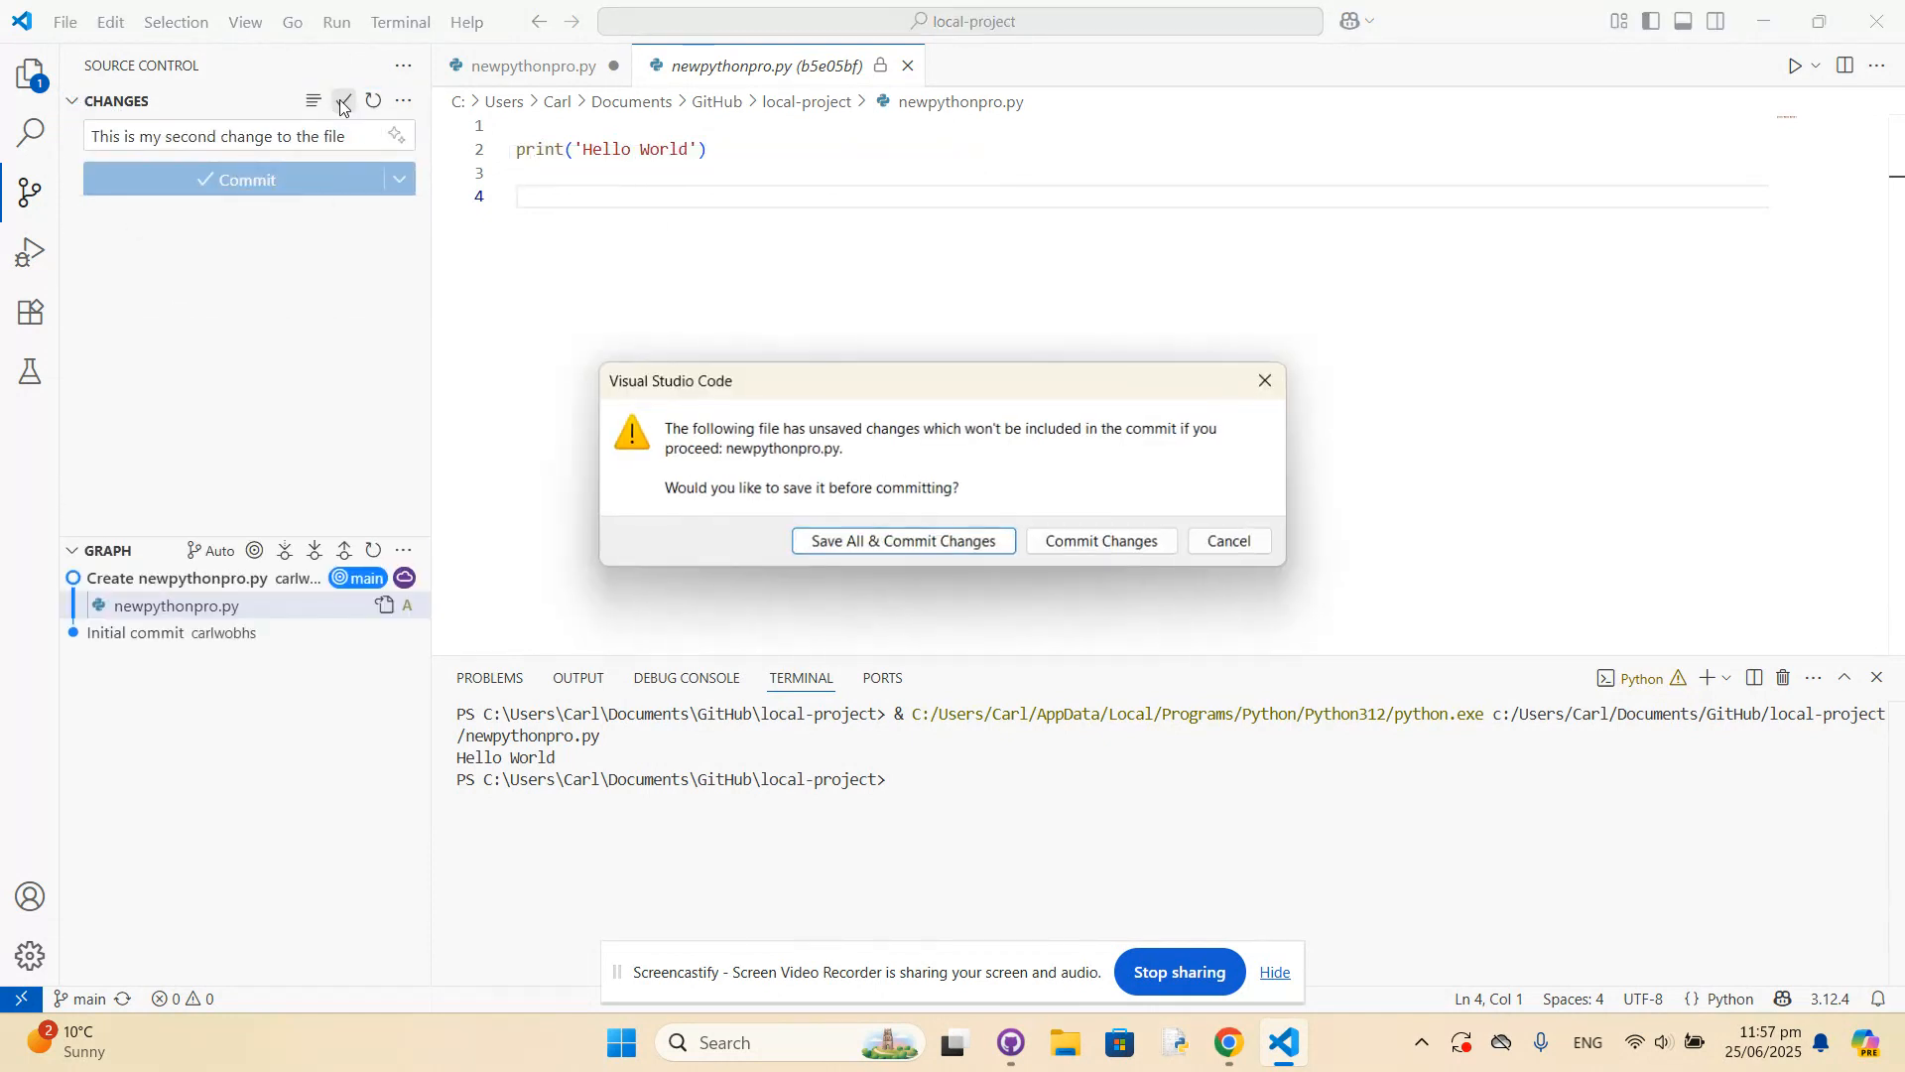
pyautogui.click(901, 544)
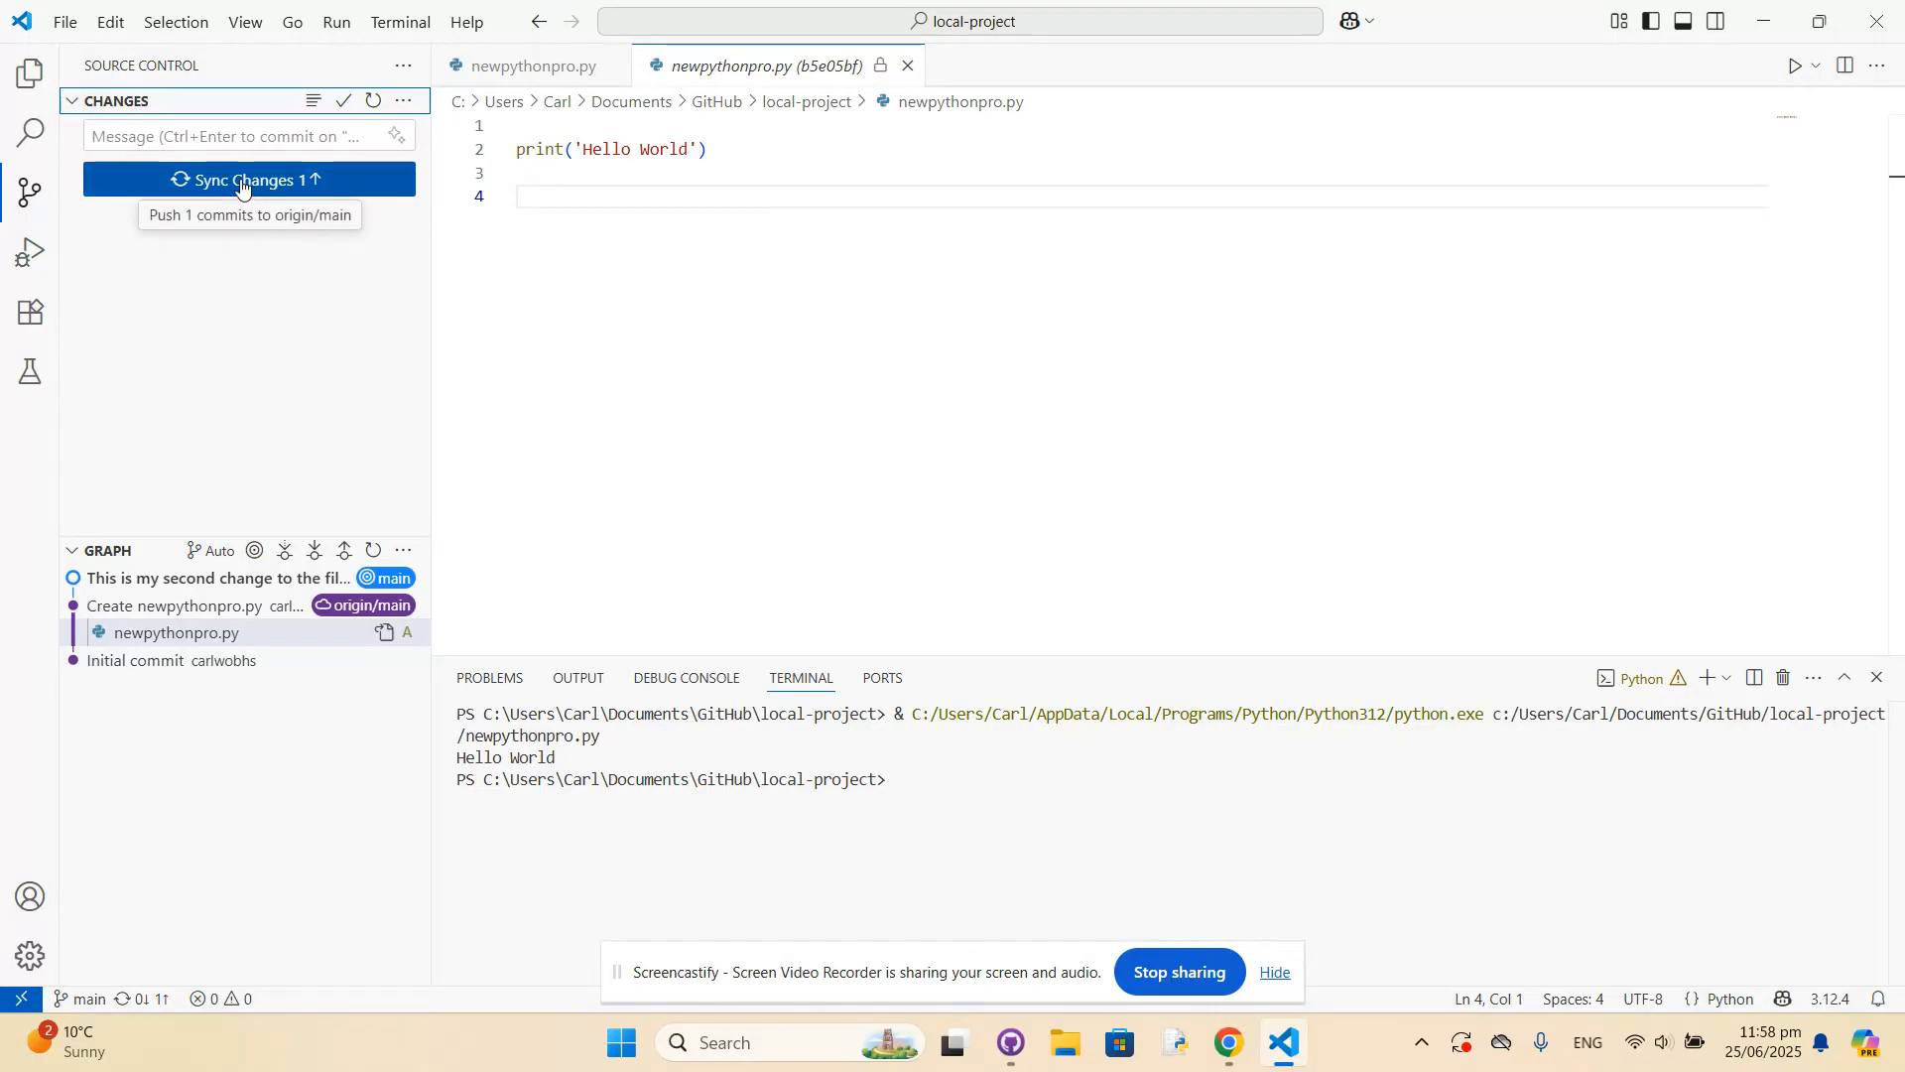
pyautogui.click(192, 579)
pyautogui.click(171, 607)
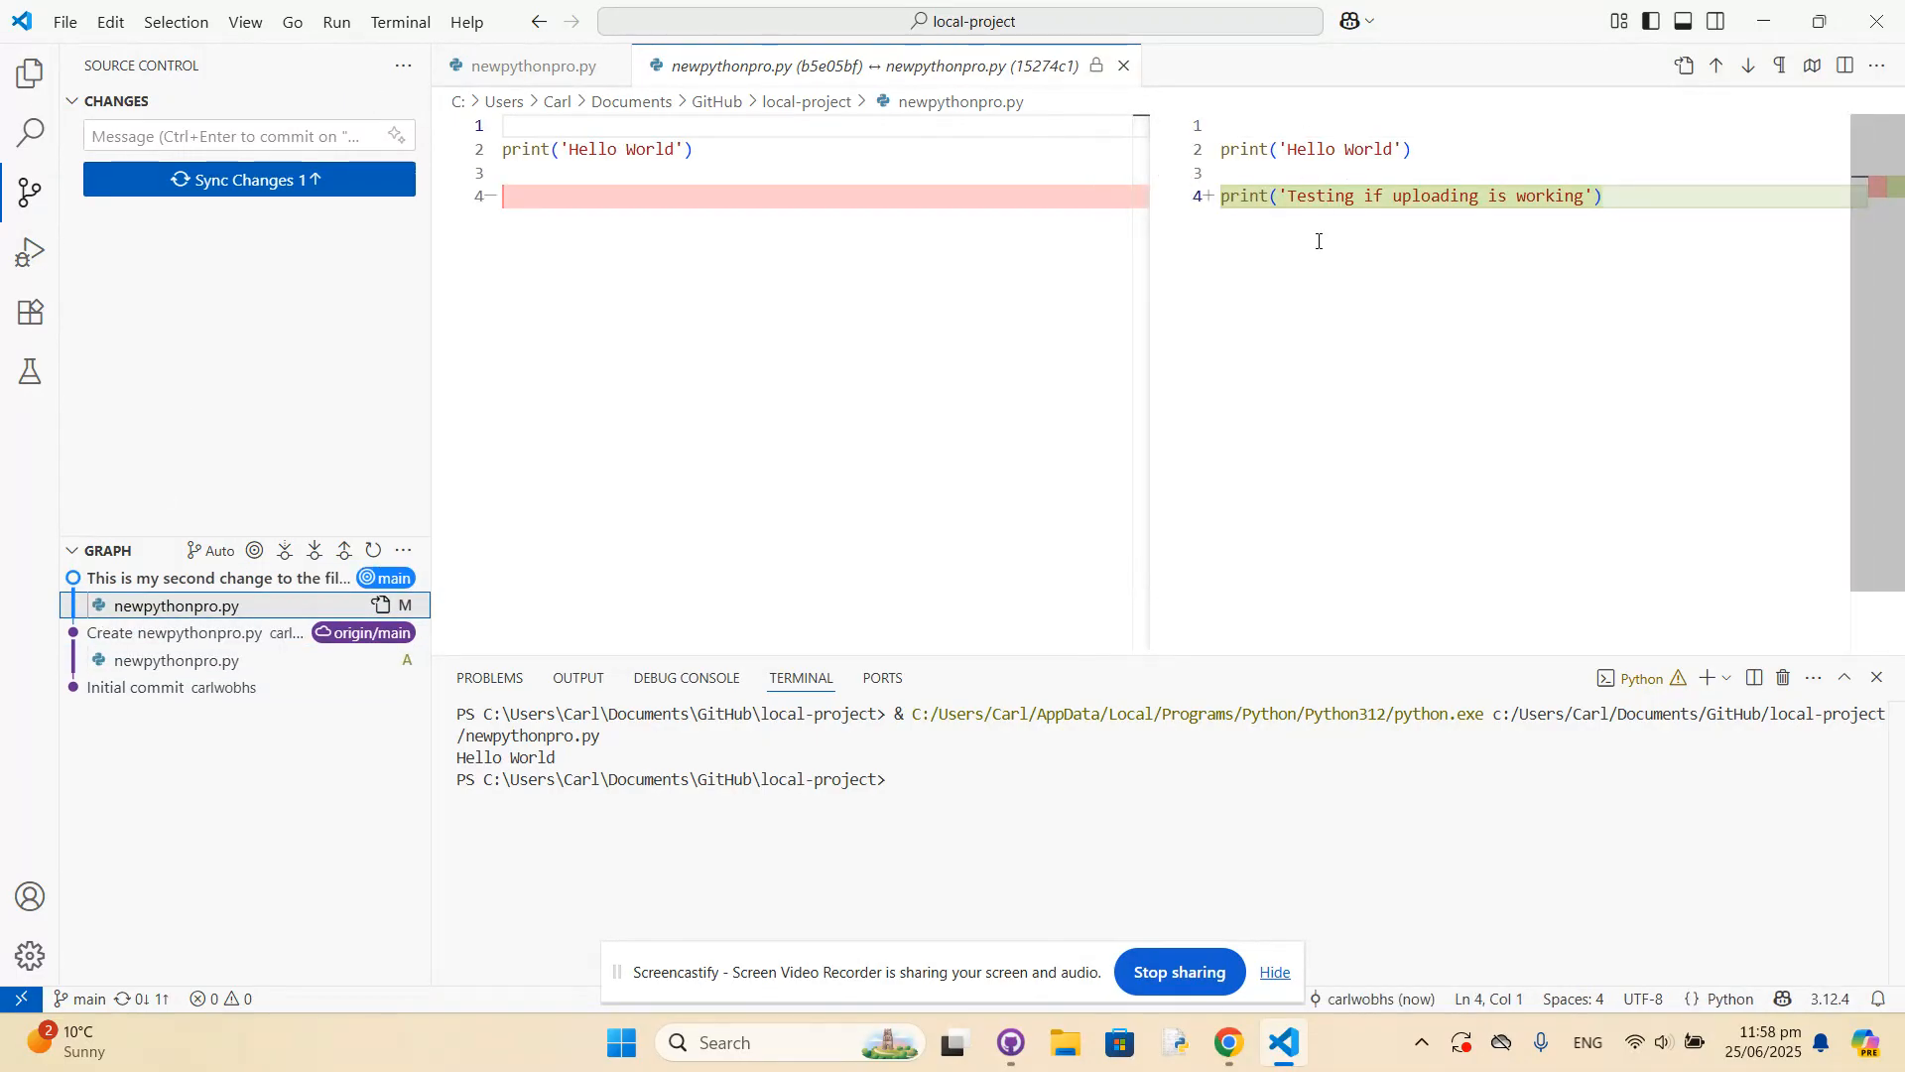
# Start syncing the new commit with origin/main, choosing not to show the confirmation again.
pyautogui.click(223, 182)
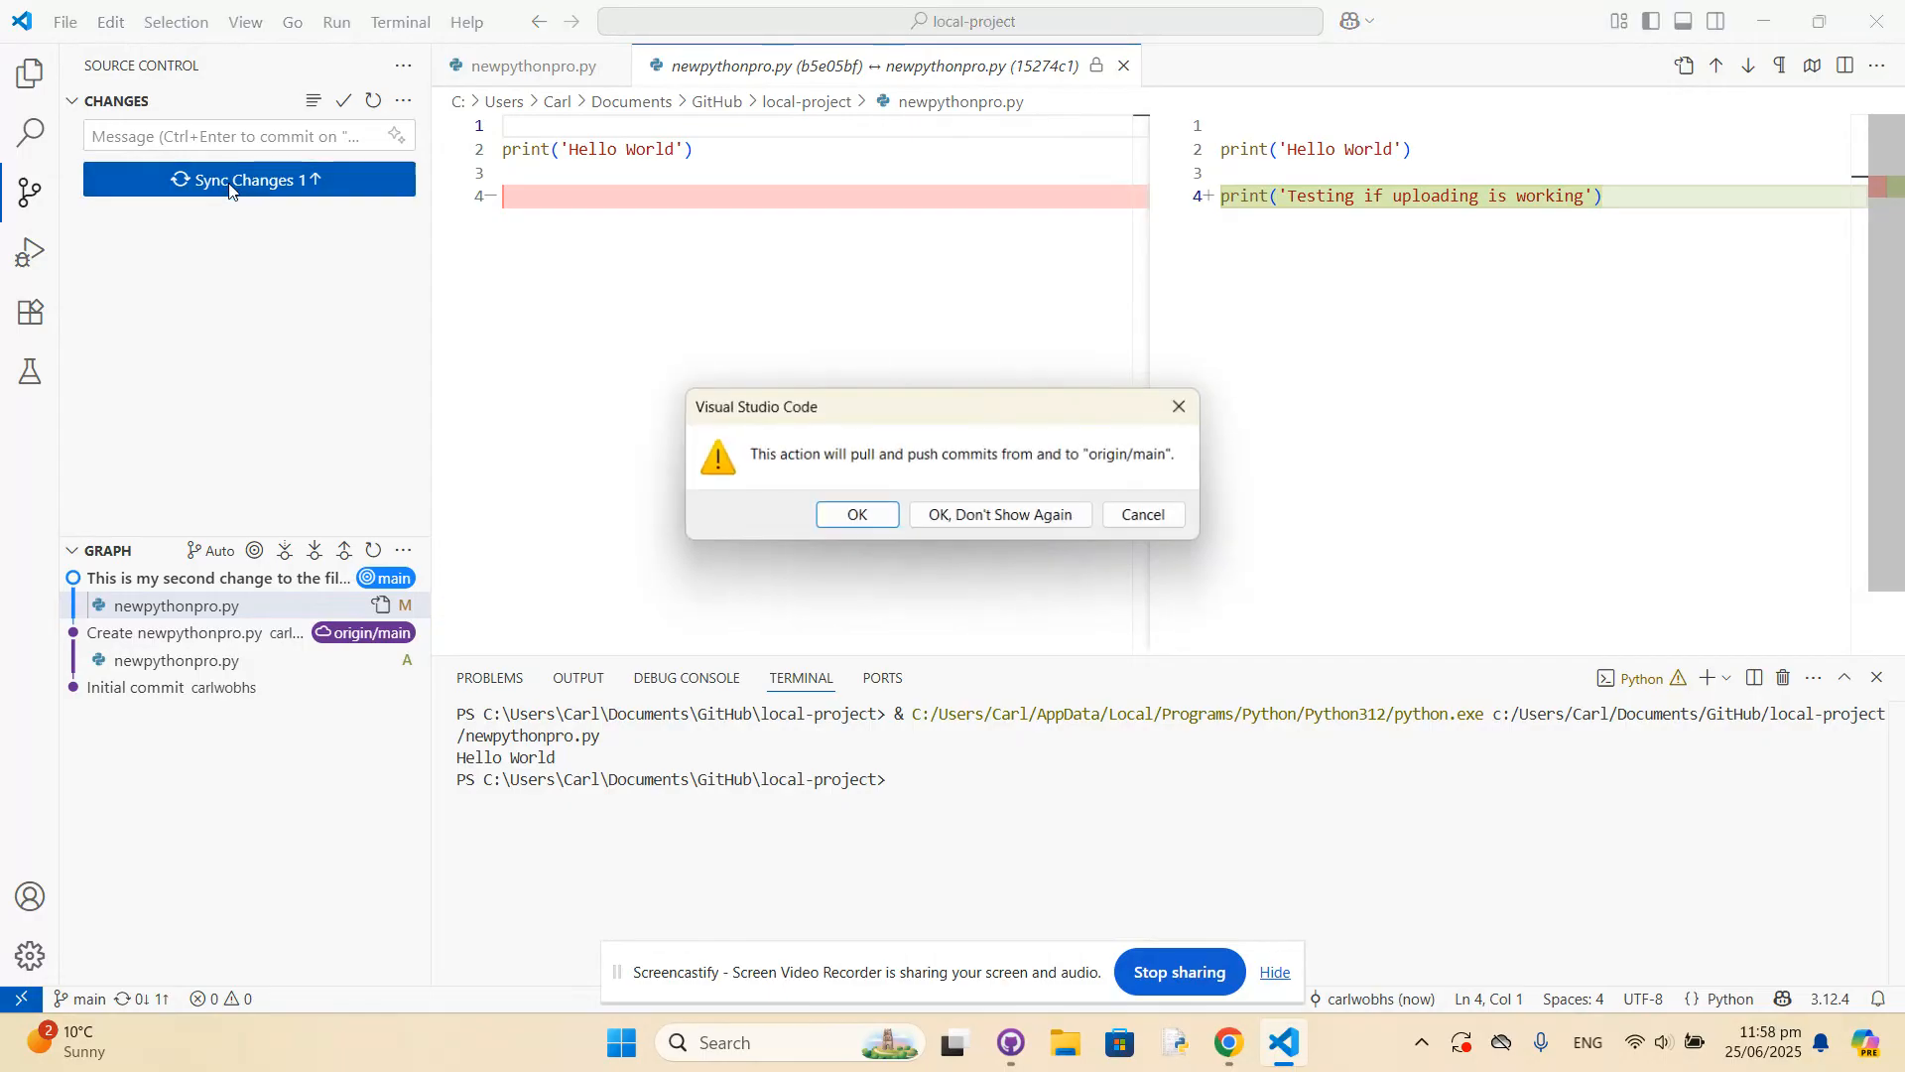
pyautogui.click(857, 518)
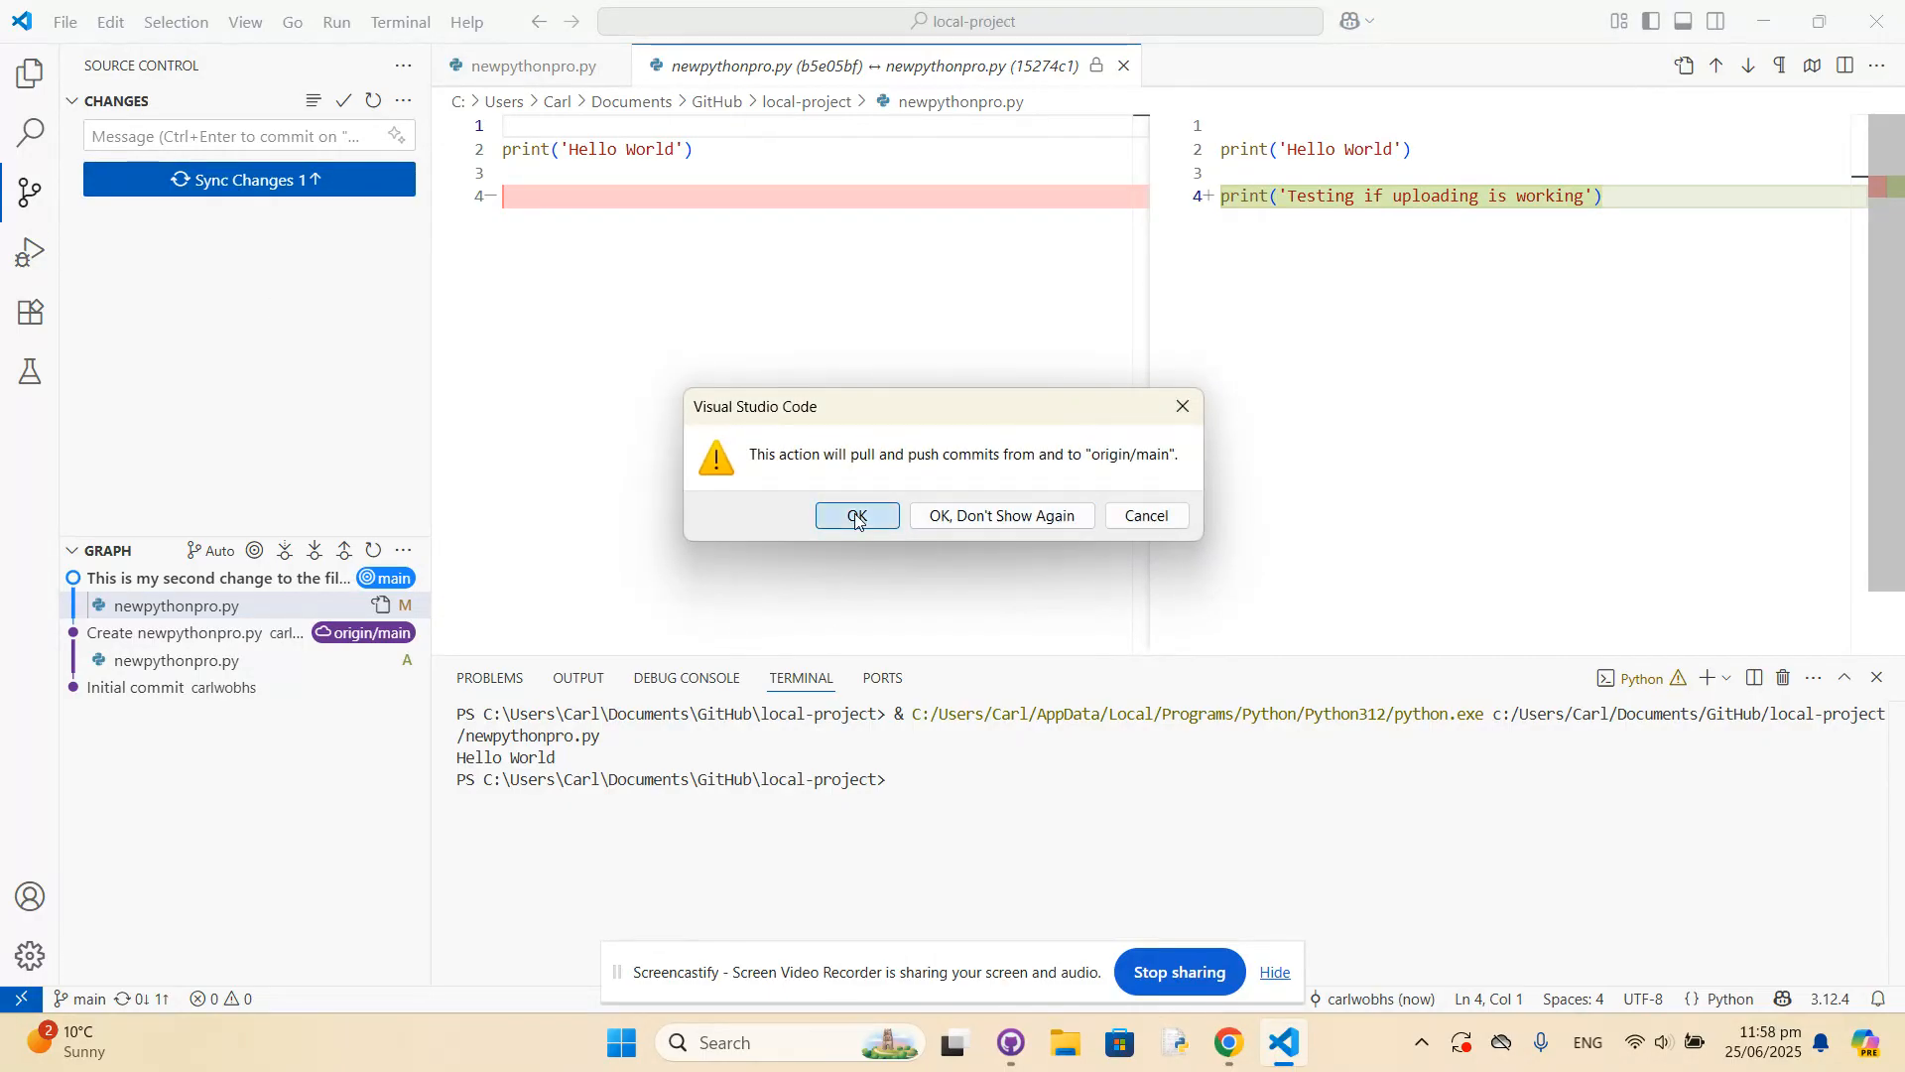
pyautogui.click(1003, 518)
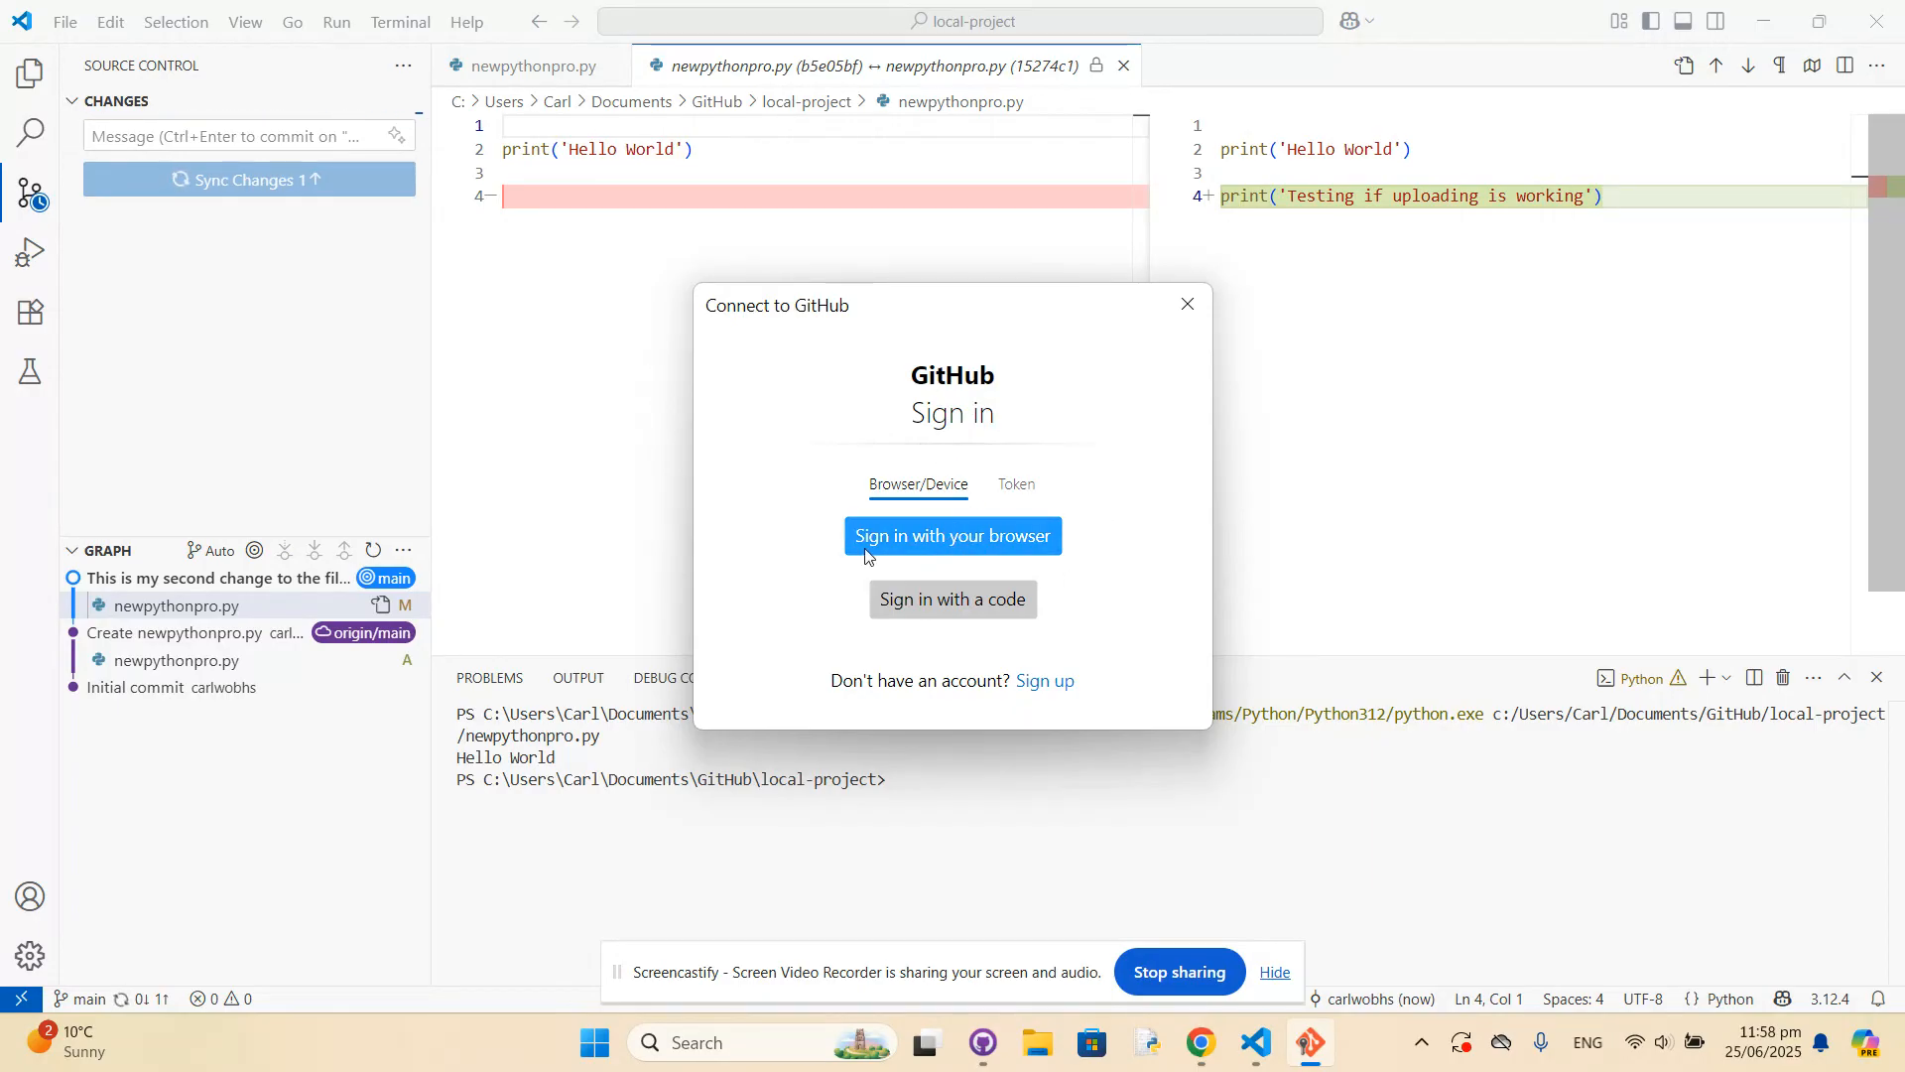
# Sign in to GitHub with the browser to authorize the sync, close the authorization page, and return to Visual Studio Code.
pyautogui.click(972, 537)
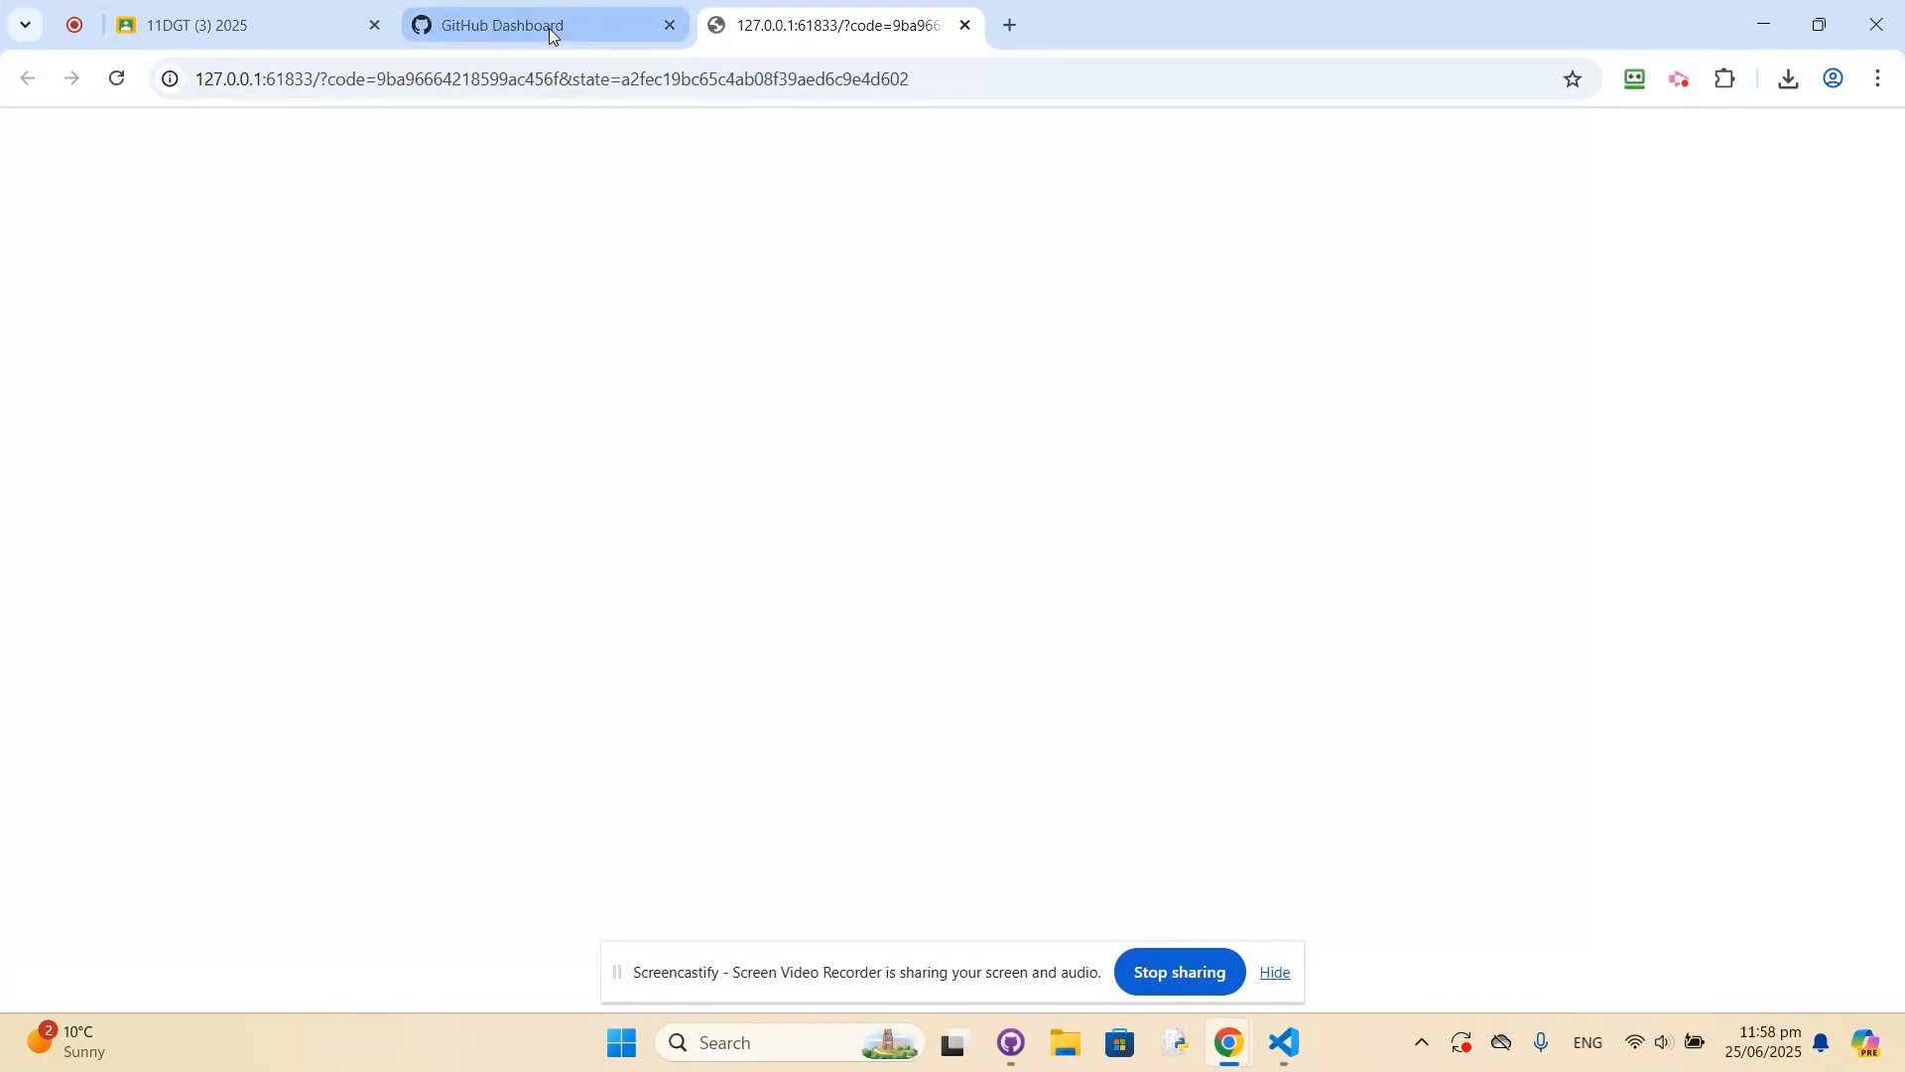
pyautogui.click(963, 26)
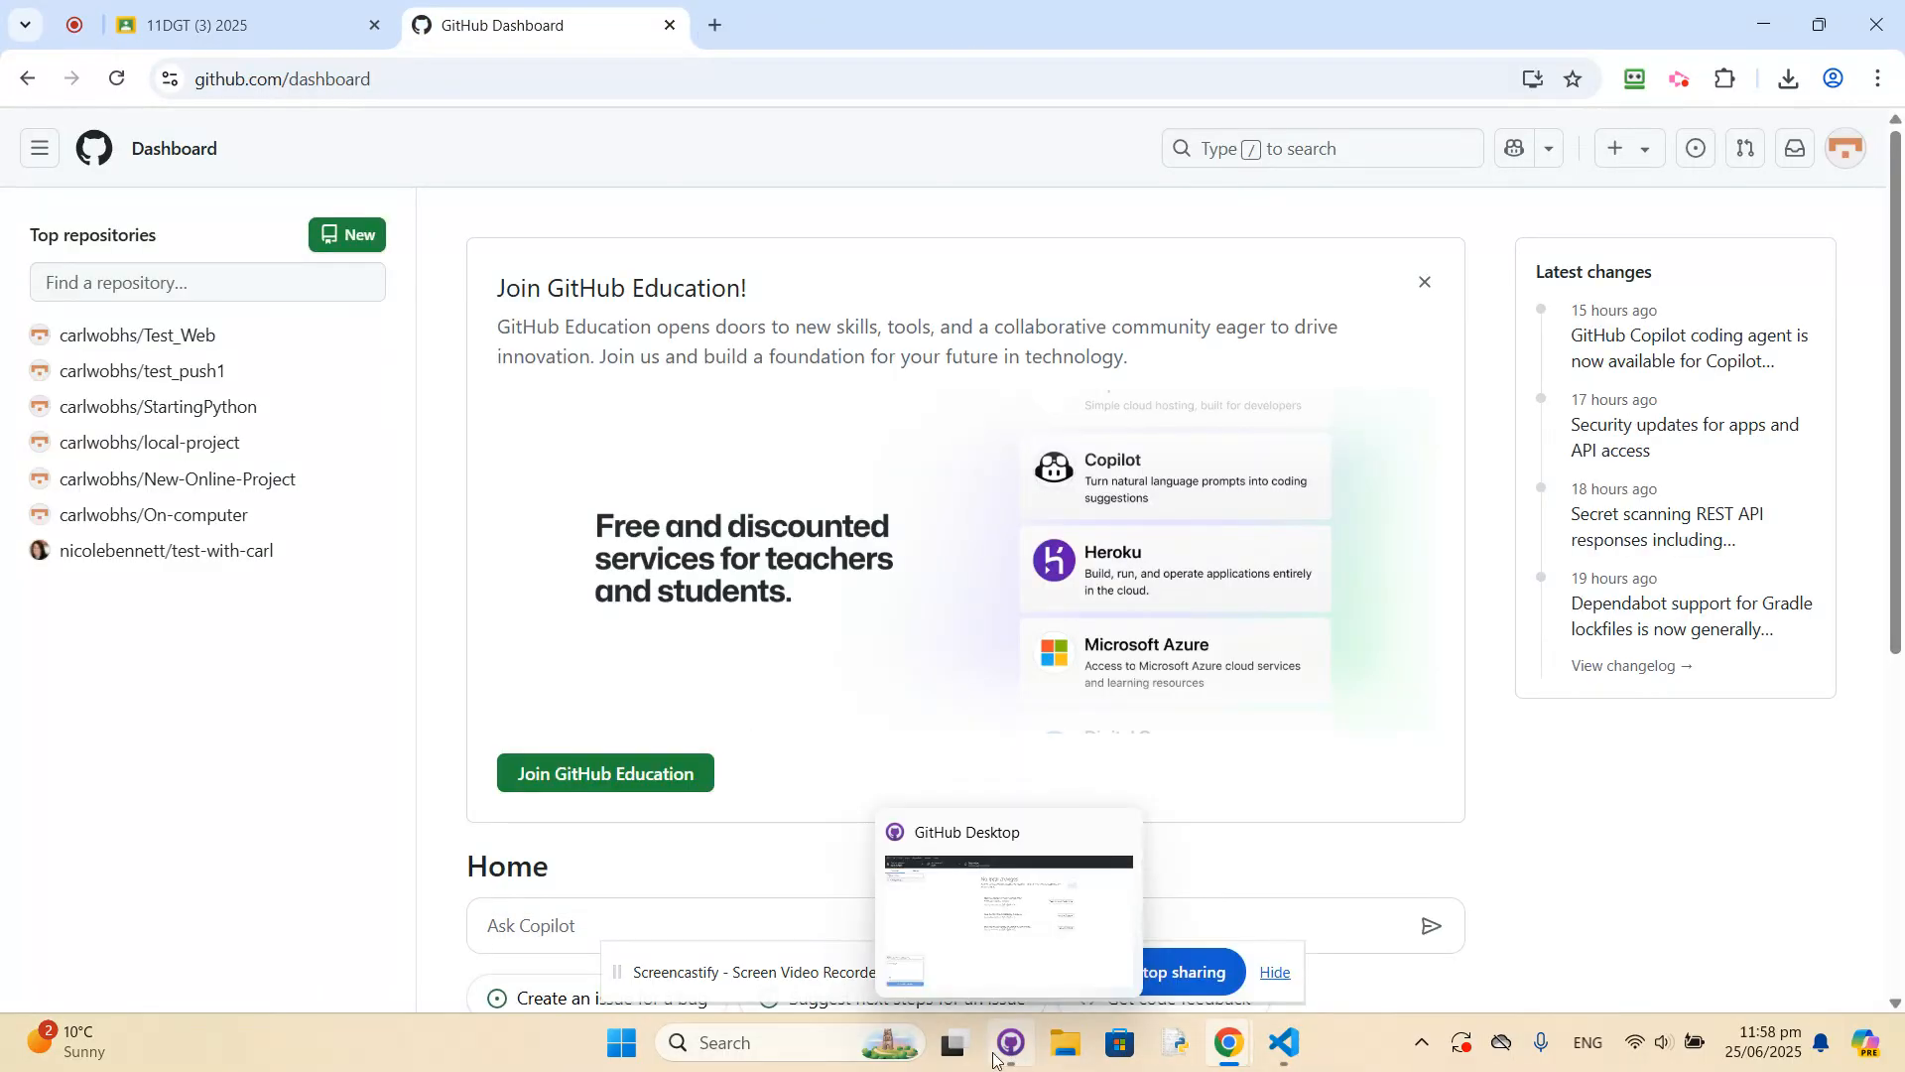
pyautogui.click(1301, 1038)
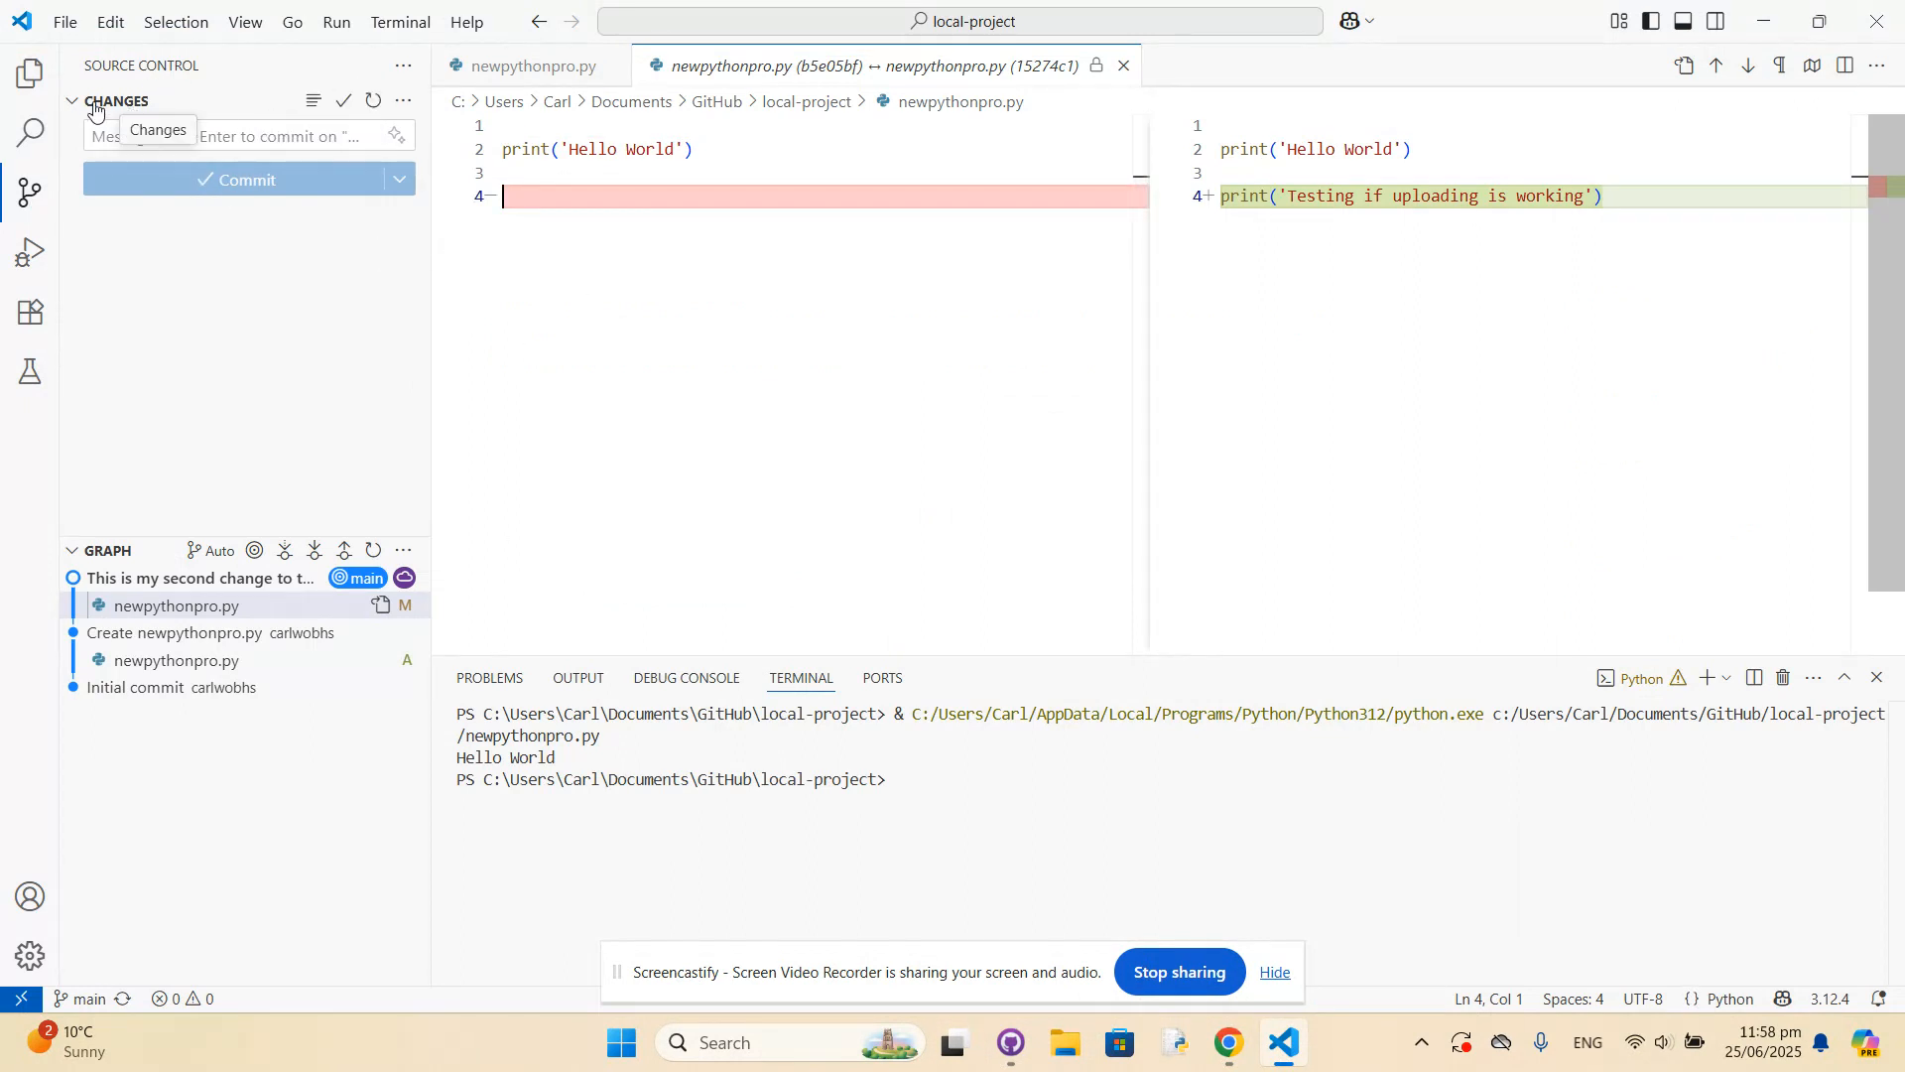
# Review the second commit's differences in newpythonpro.py and the current file alongside the commit graph.
pyautogui.click(177, 615)
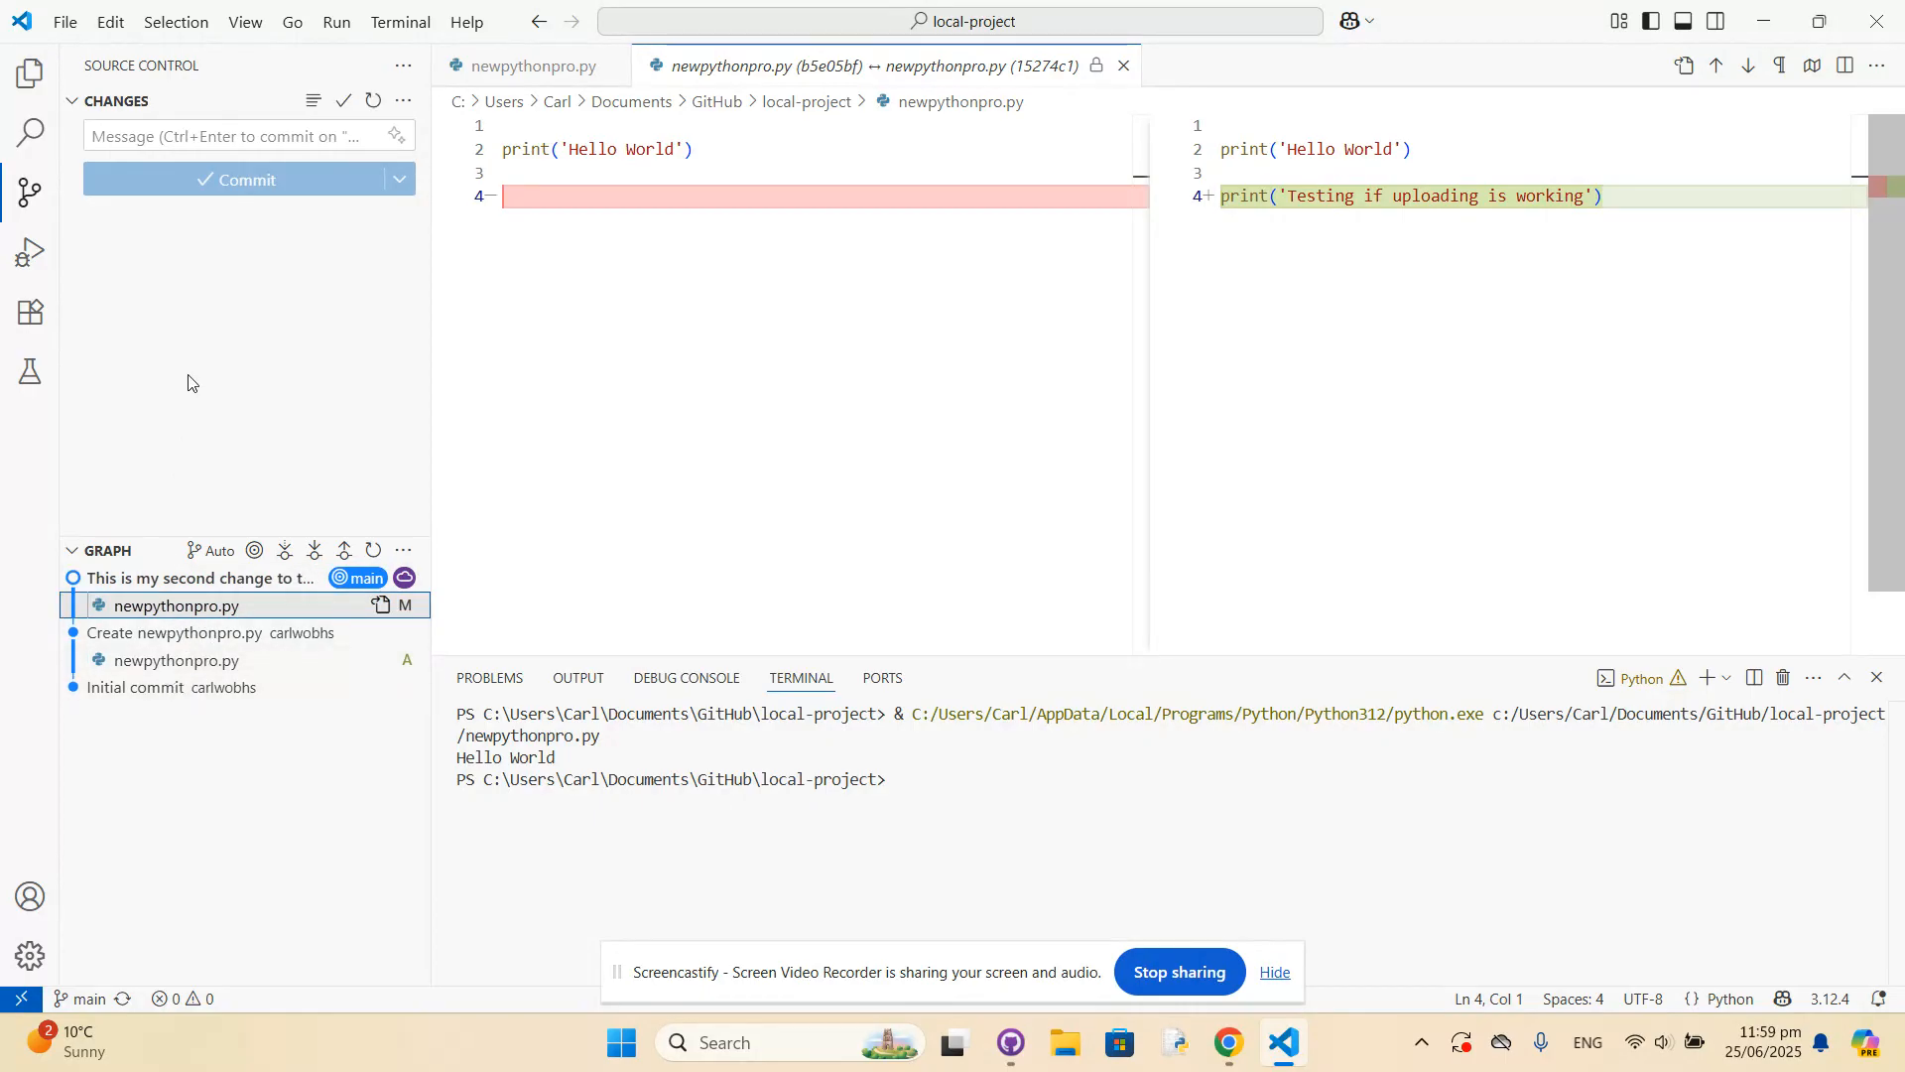
pyautogui.click(24, 189)
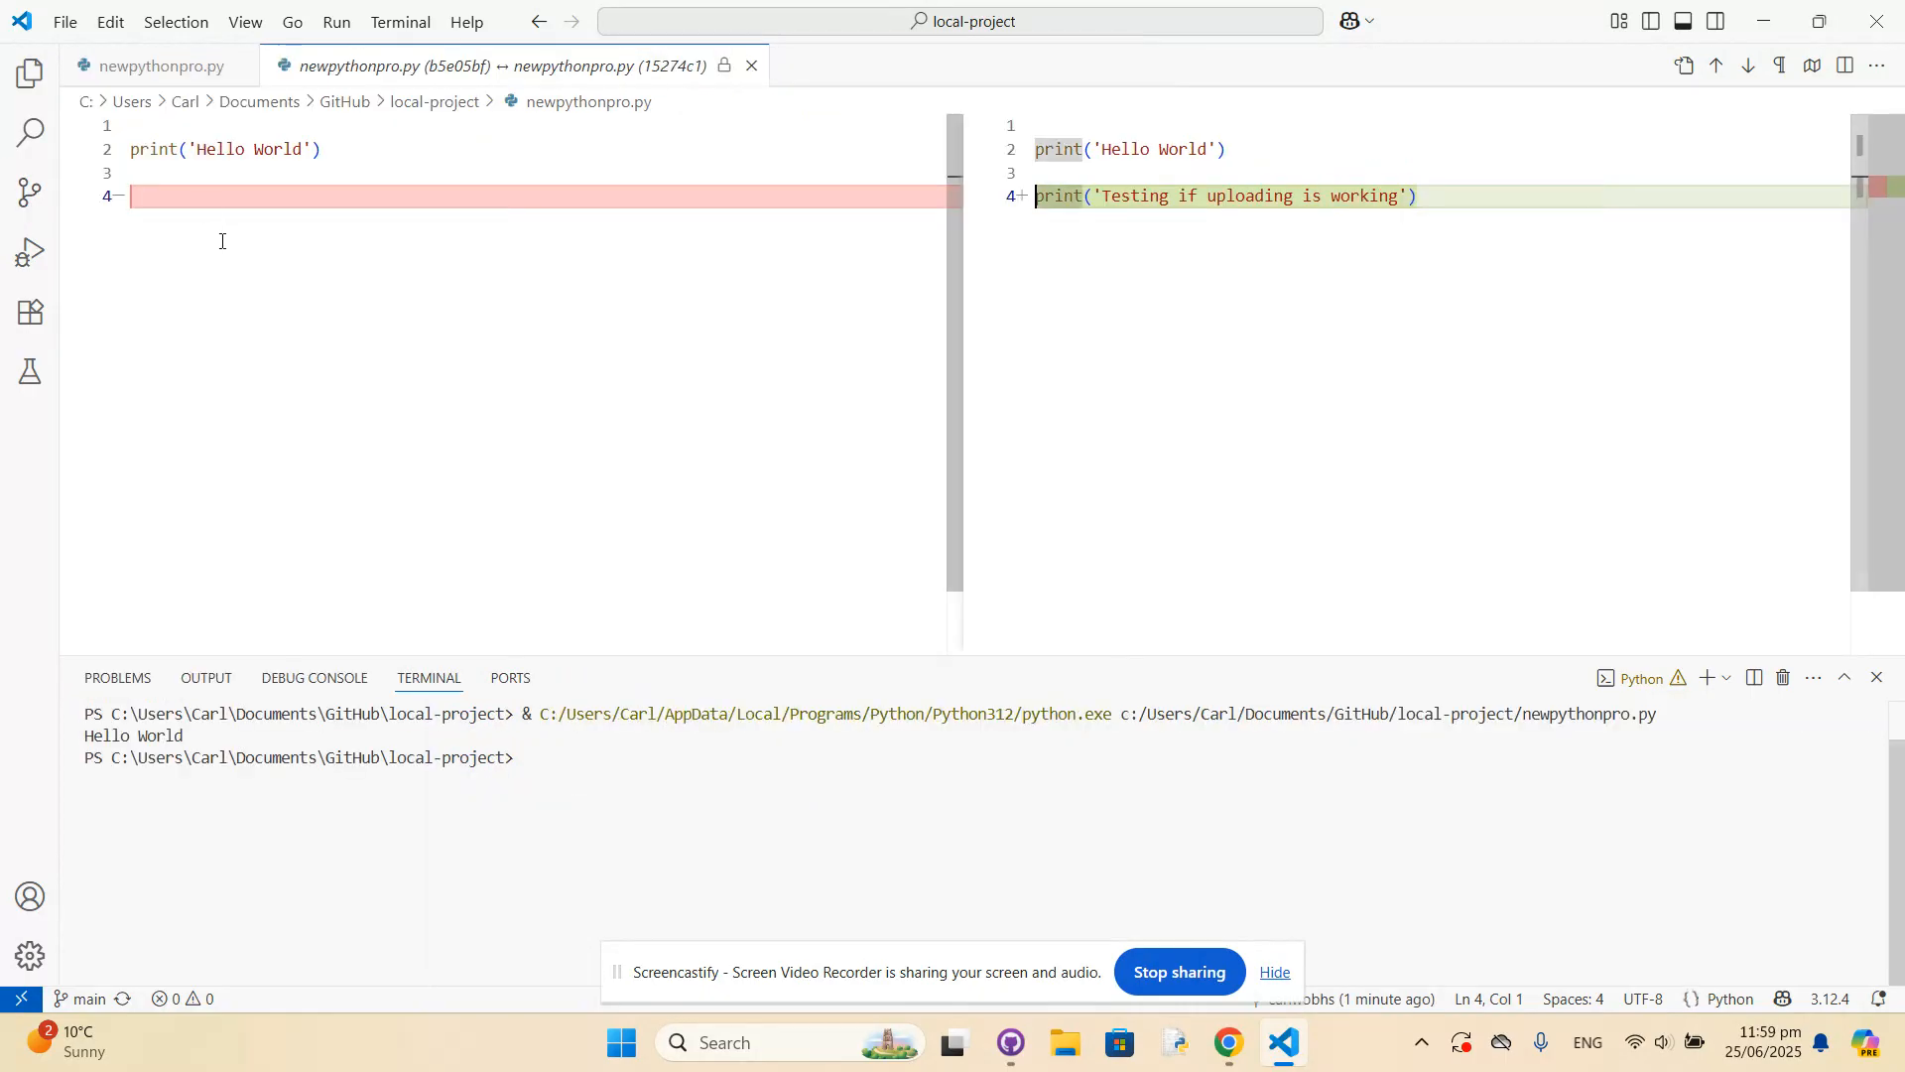
pyautogui.click(141, 78)
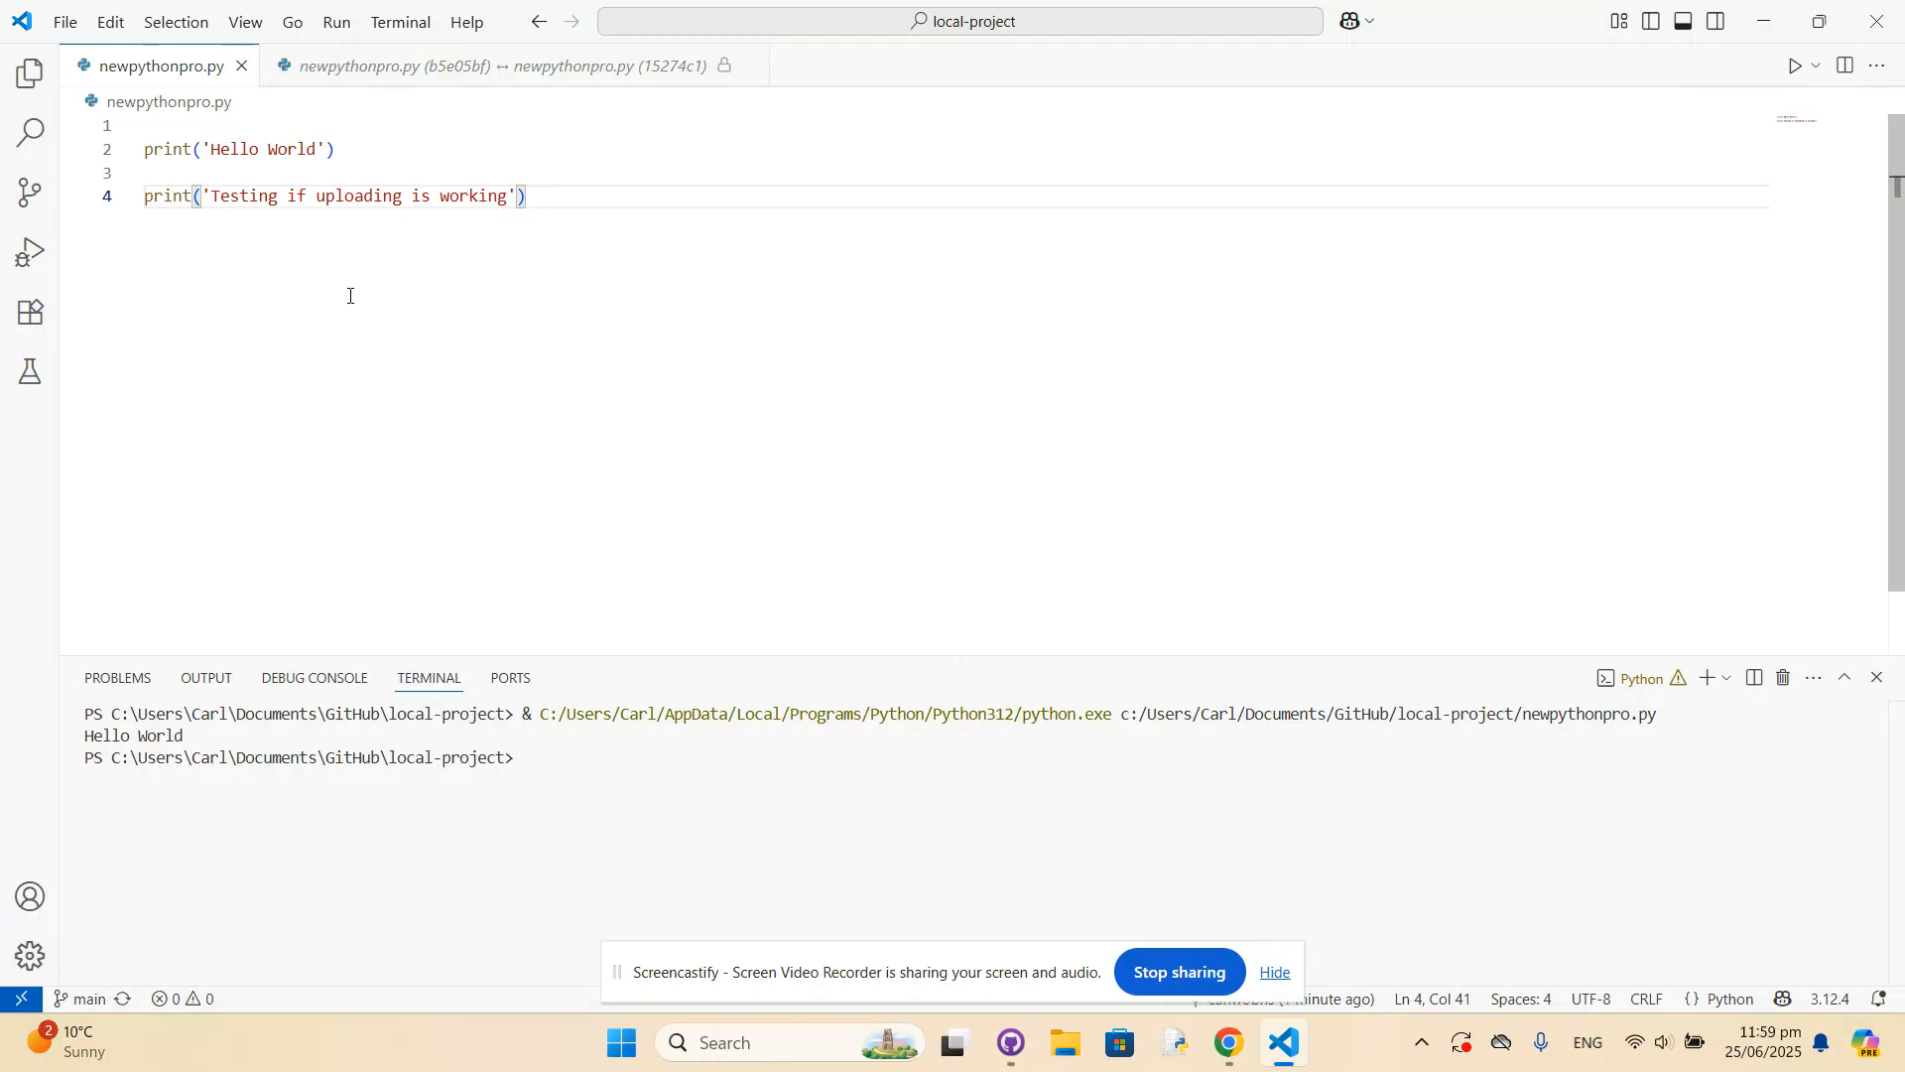
pyautogui.click(26, 206)
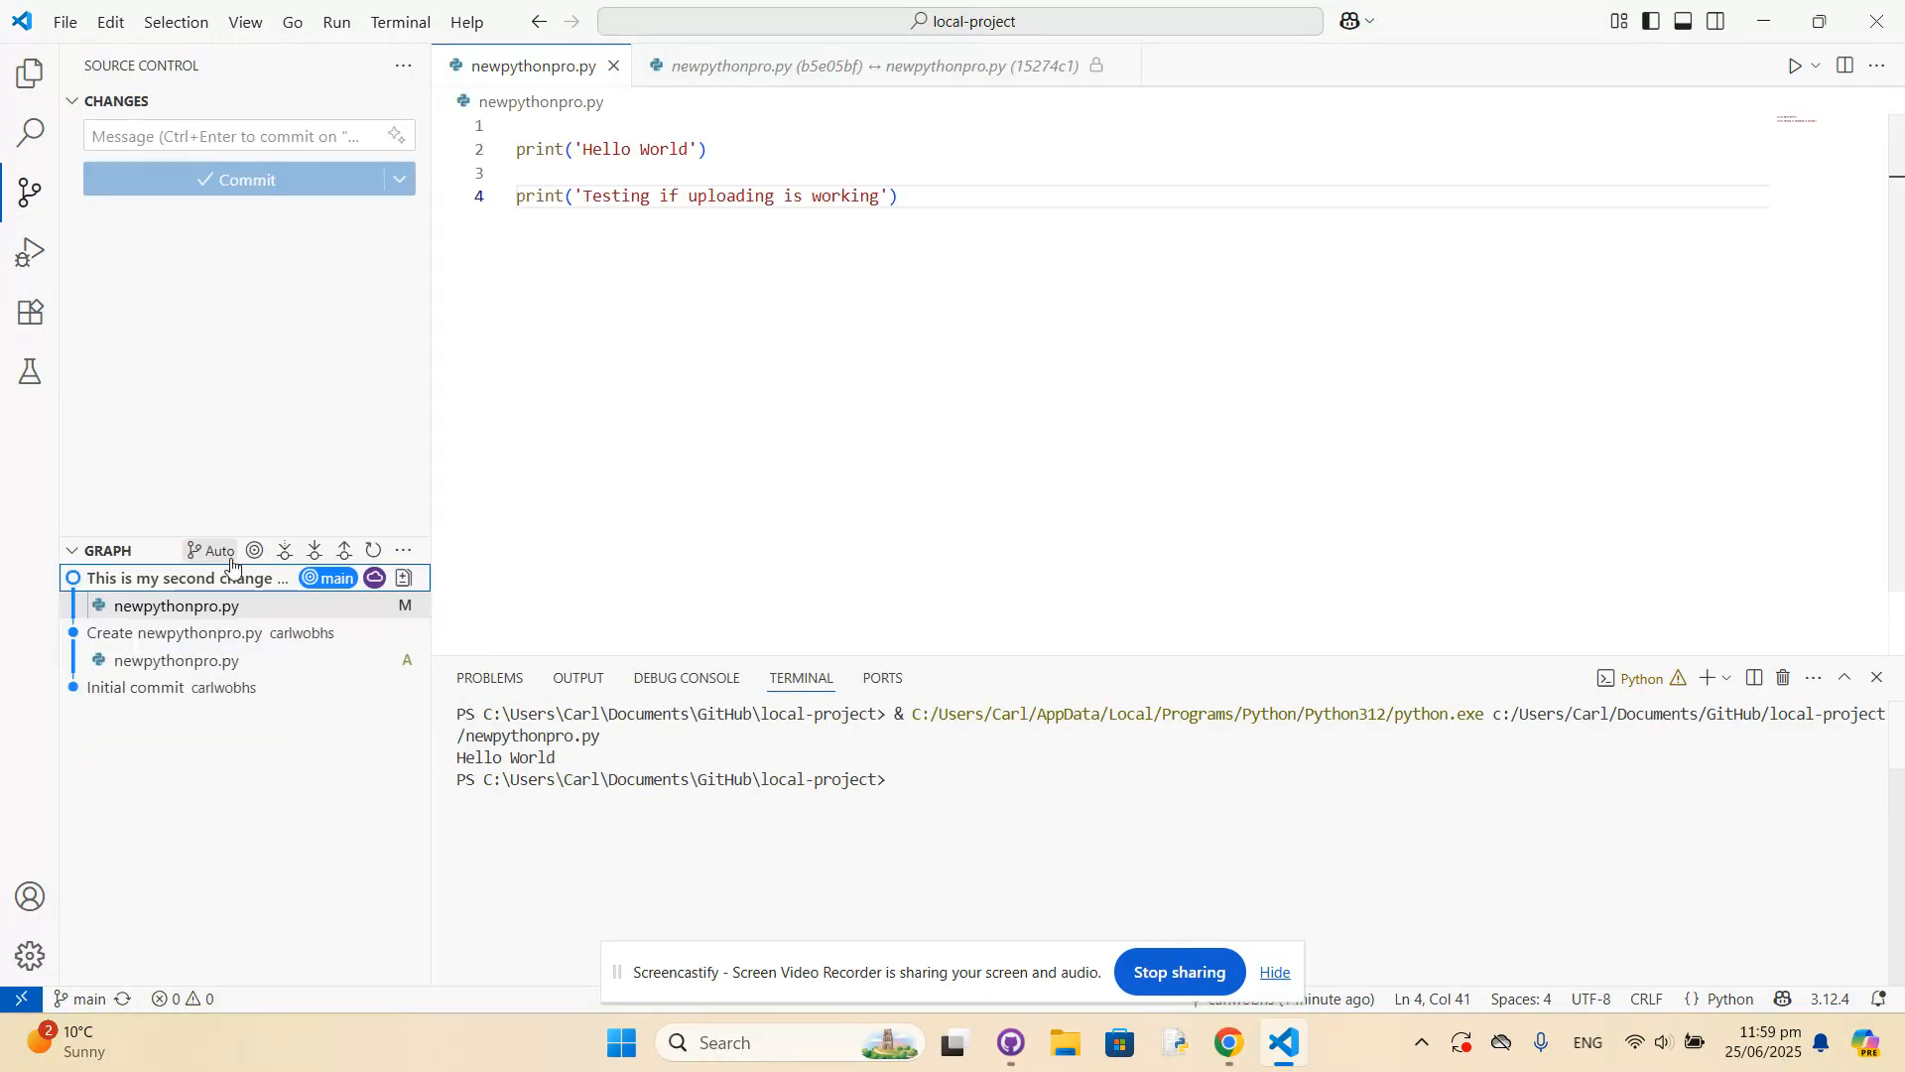
# Try to push and commit again from Source Control, and dismiss the offer to create an empty commit.
pyautogui.click(345, 551)
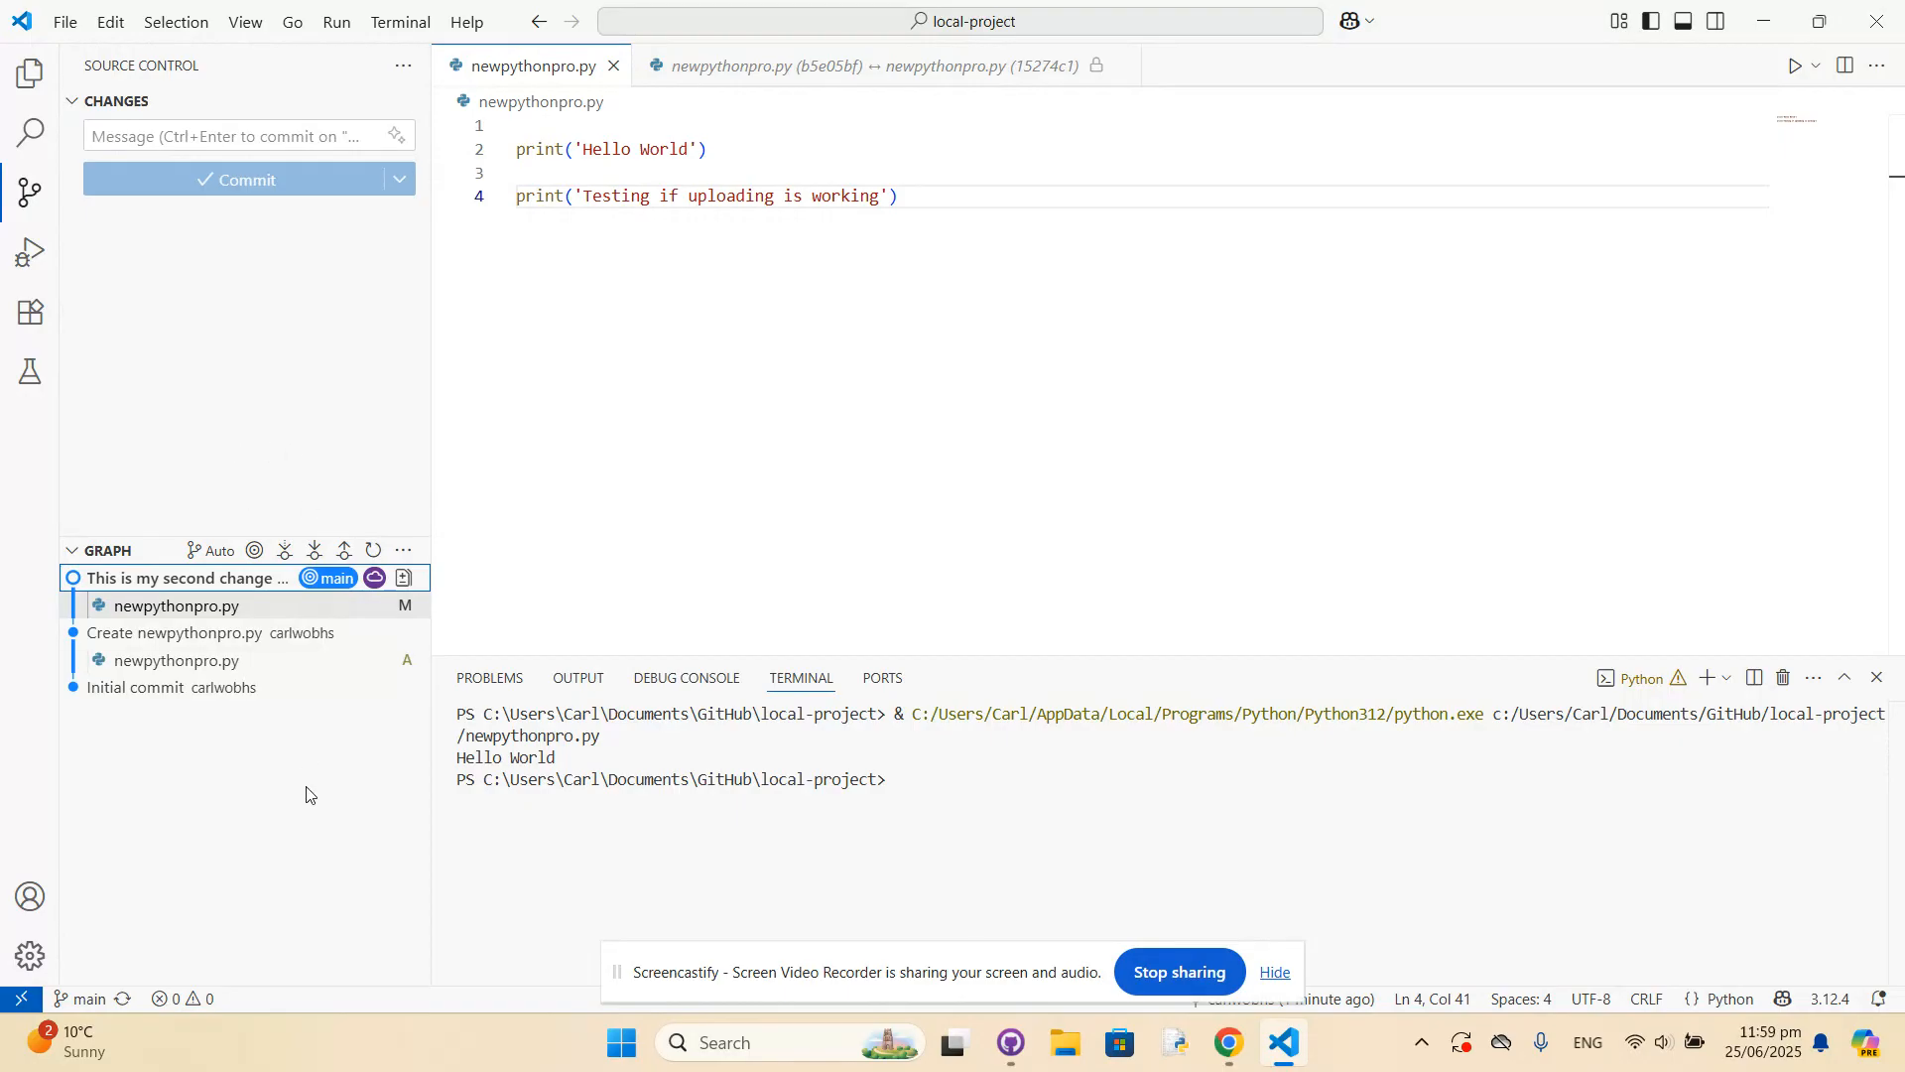
pyautogui.click(241, 832)
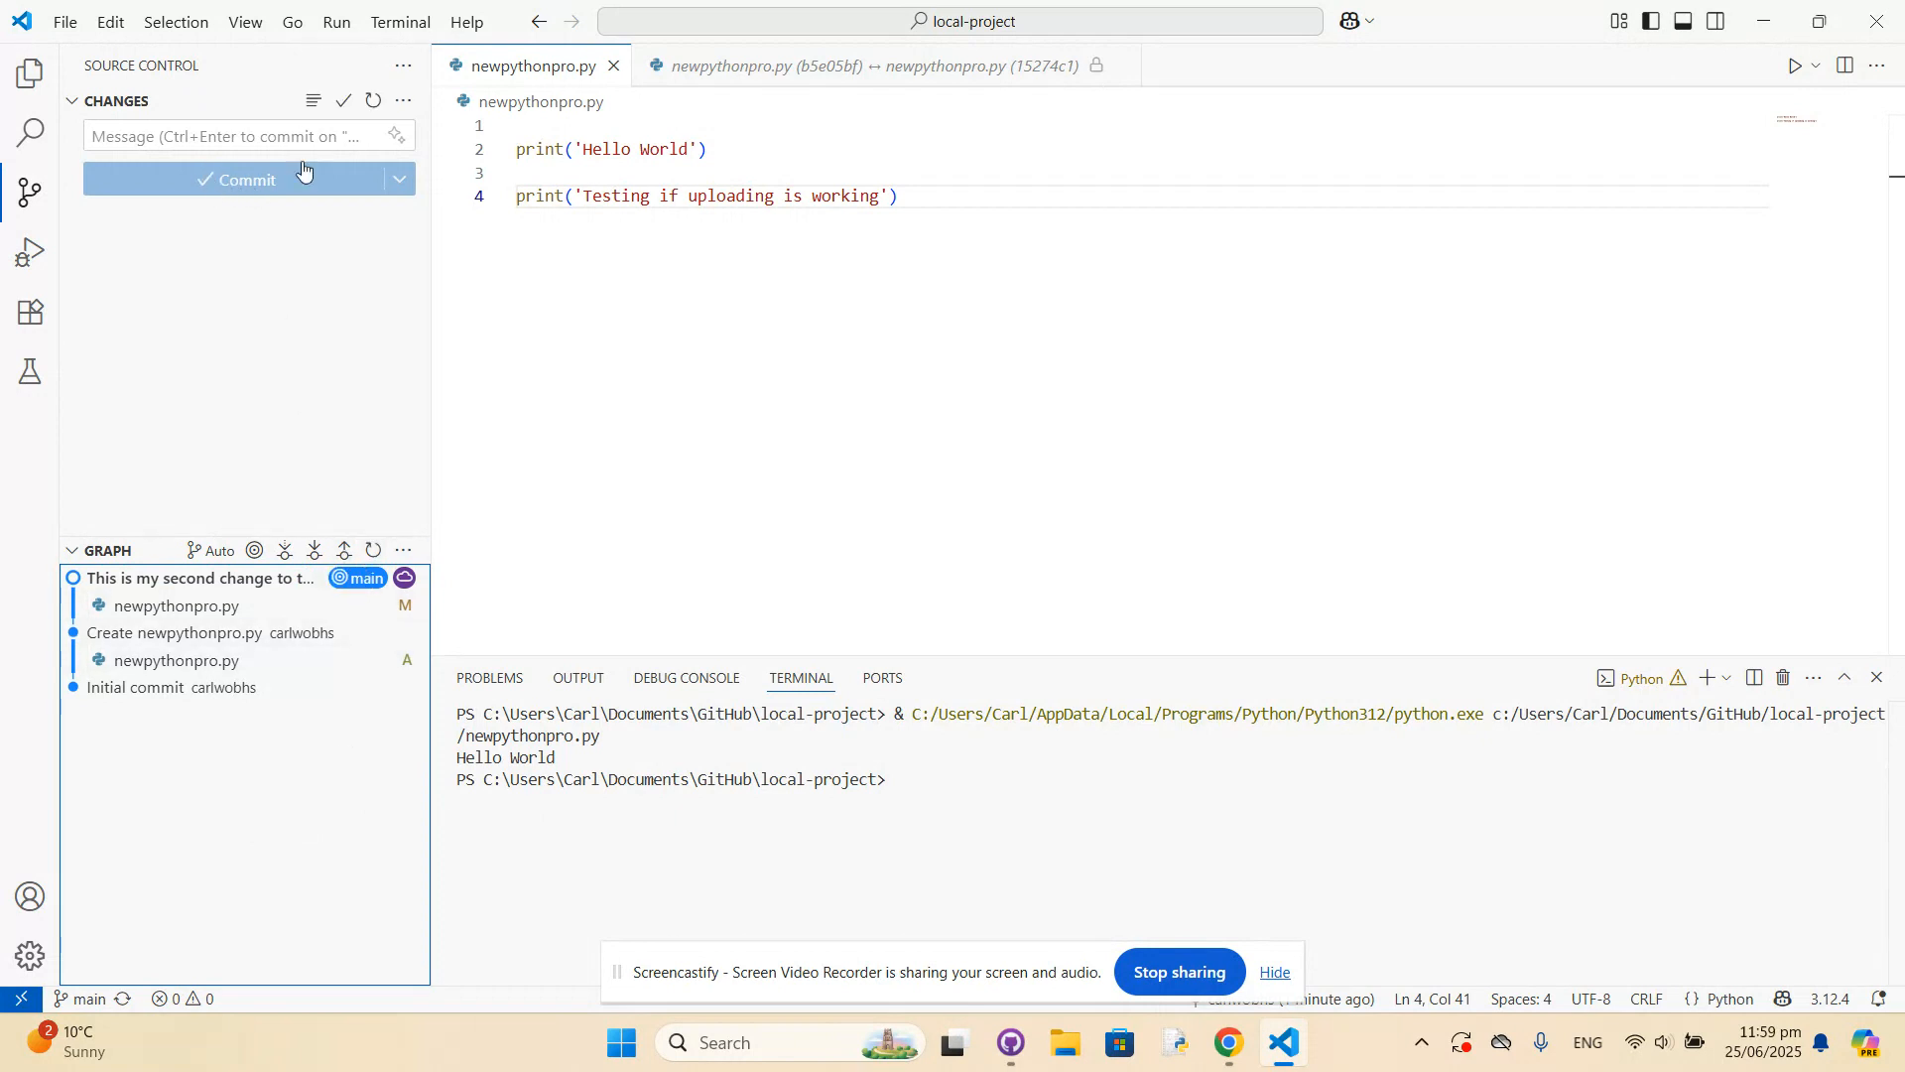
pyautogui.click(341, 103)
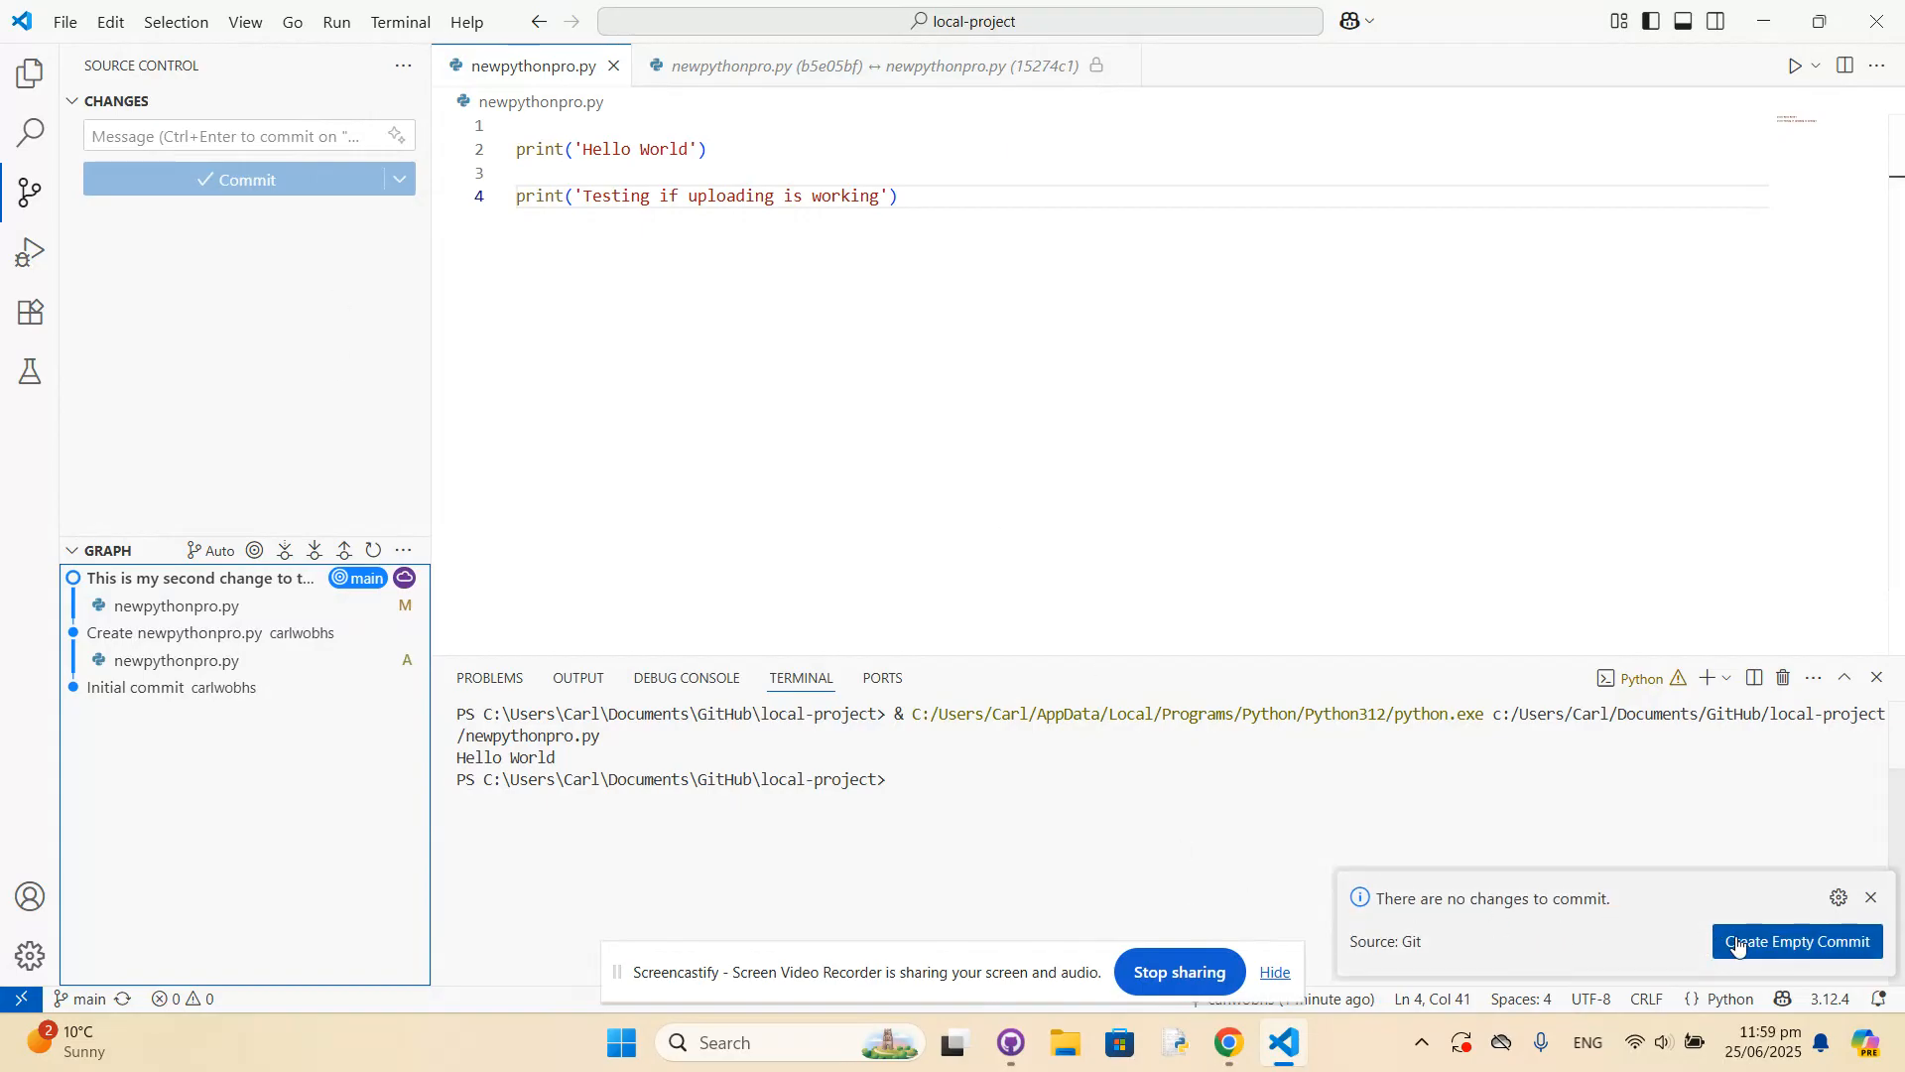
pyautogui.click(1872, 898)
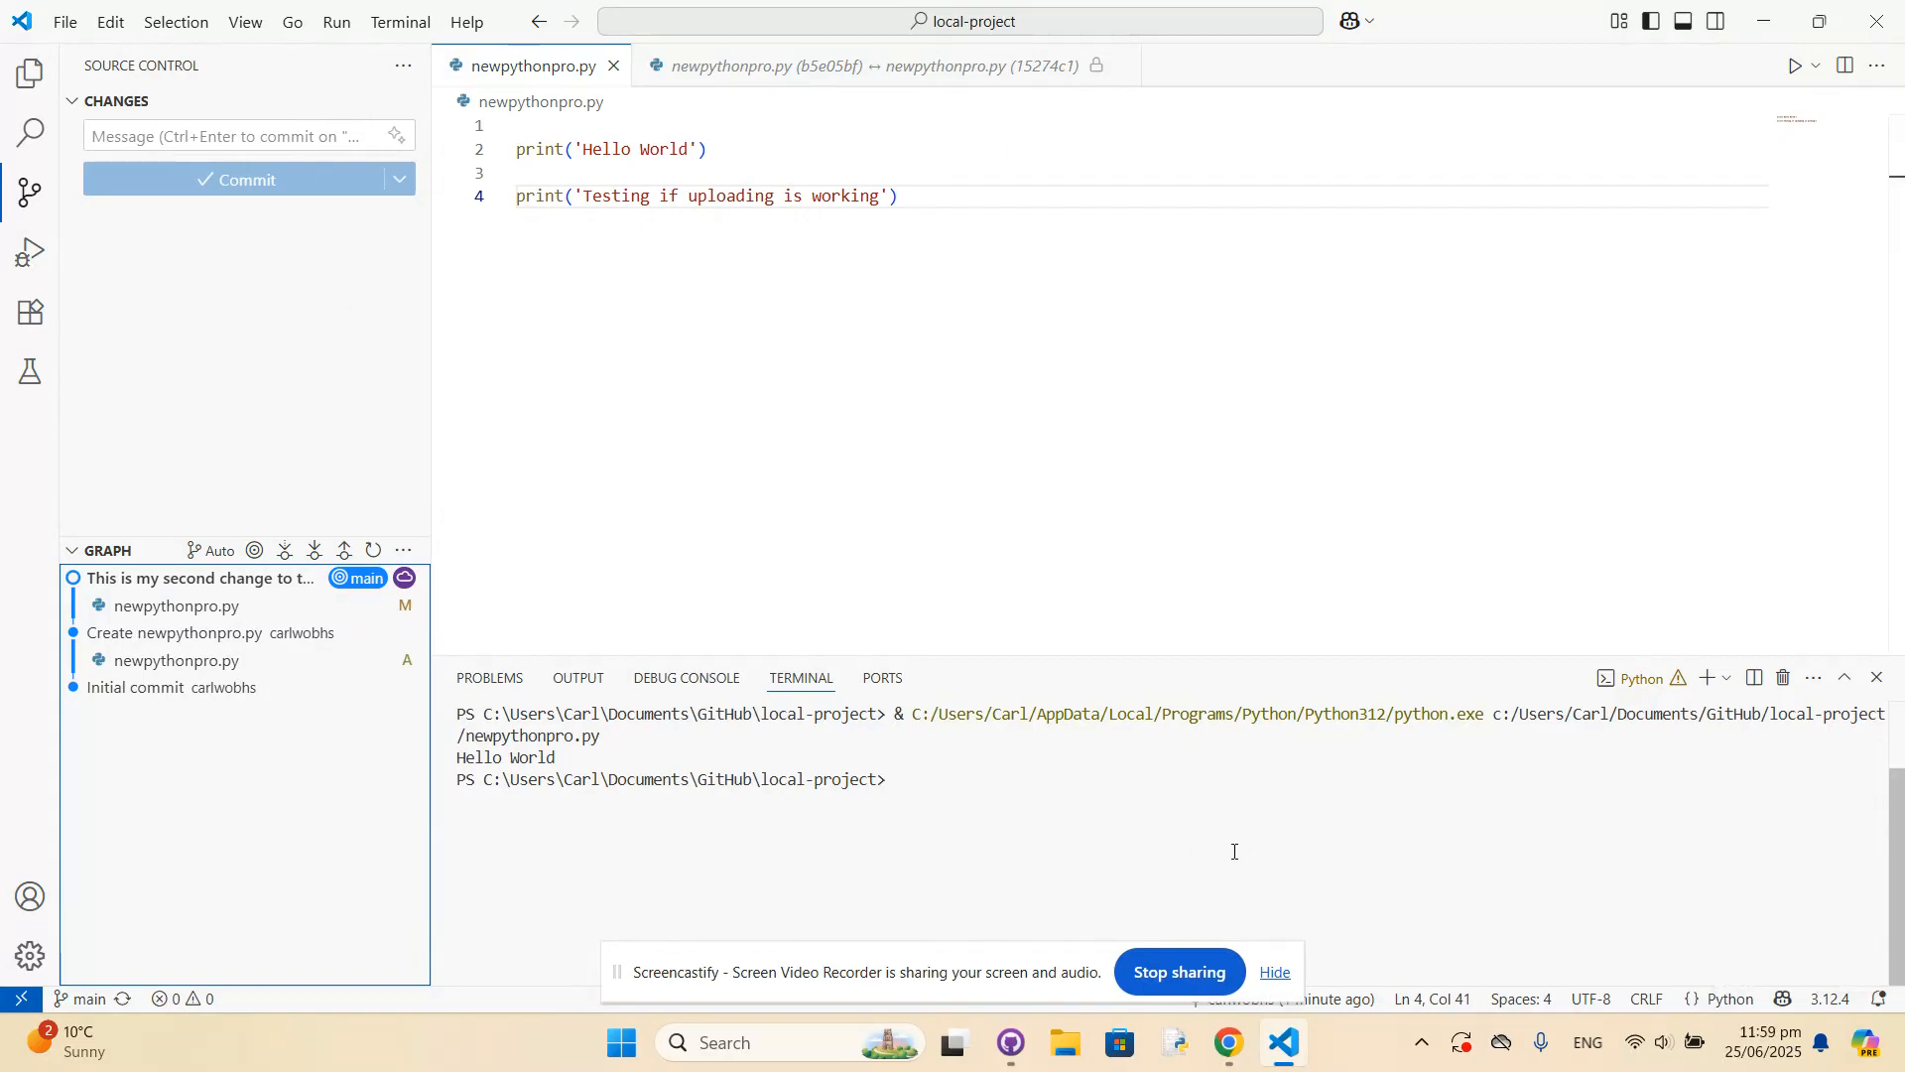
# Switch to Chrome, open the local-project repository on GitHub, and examine the uploaded code in newpythonpro.py.
pyautogui.click(1228, 1050)
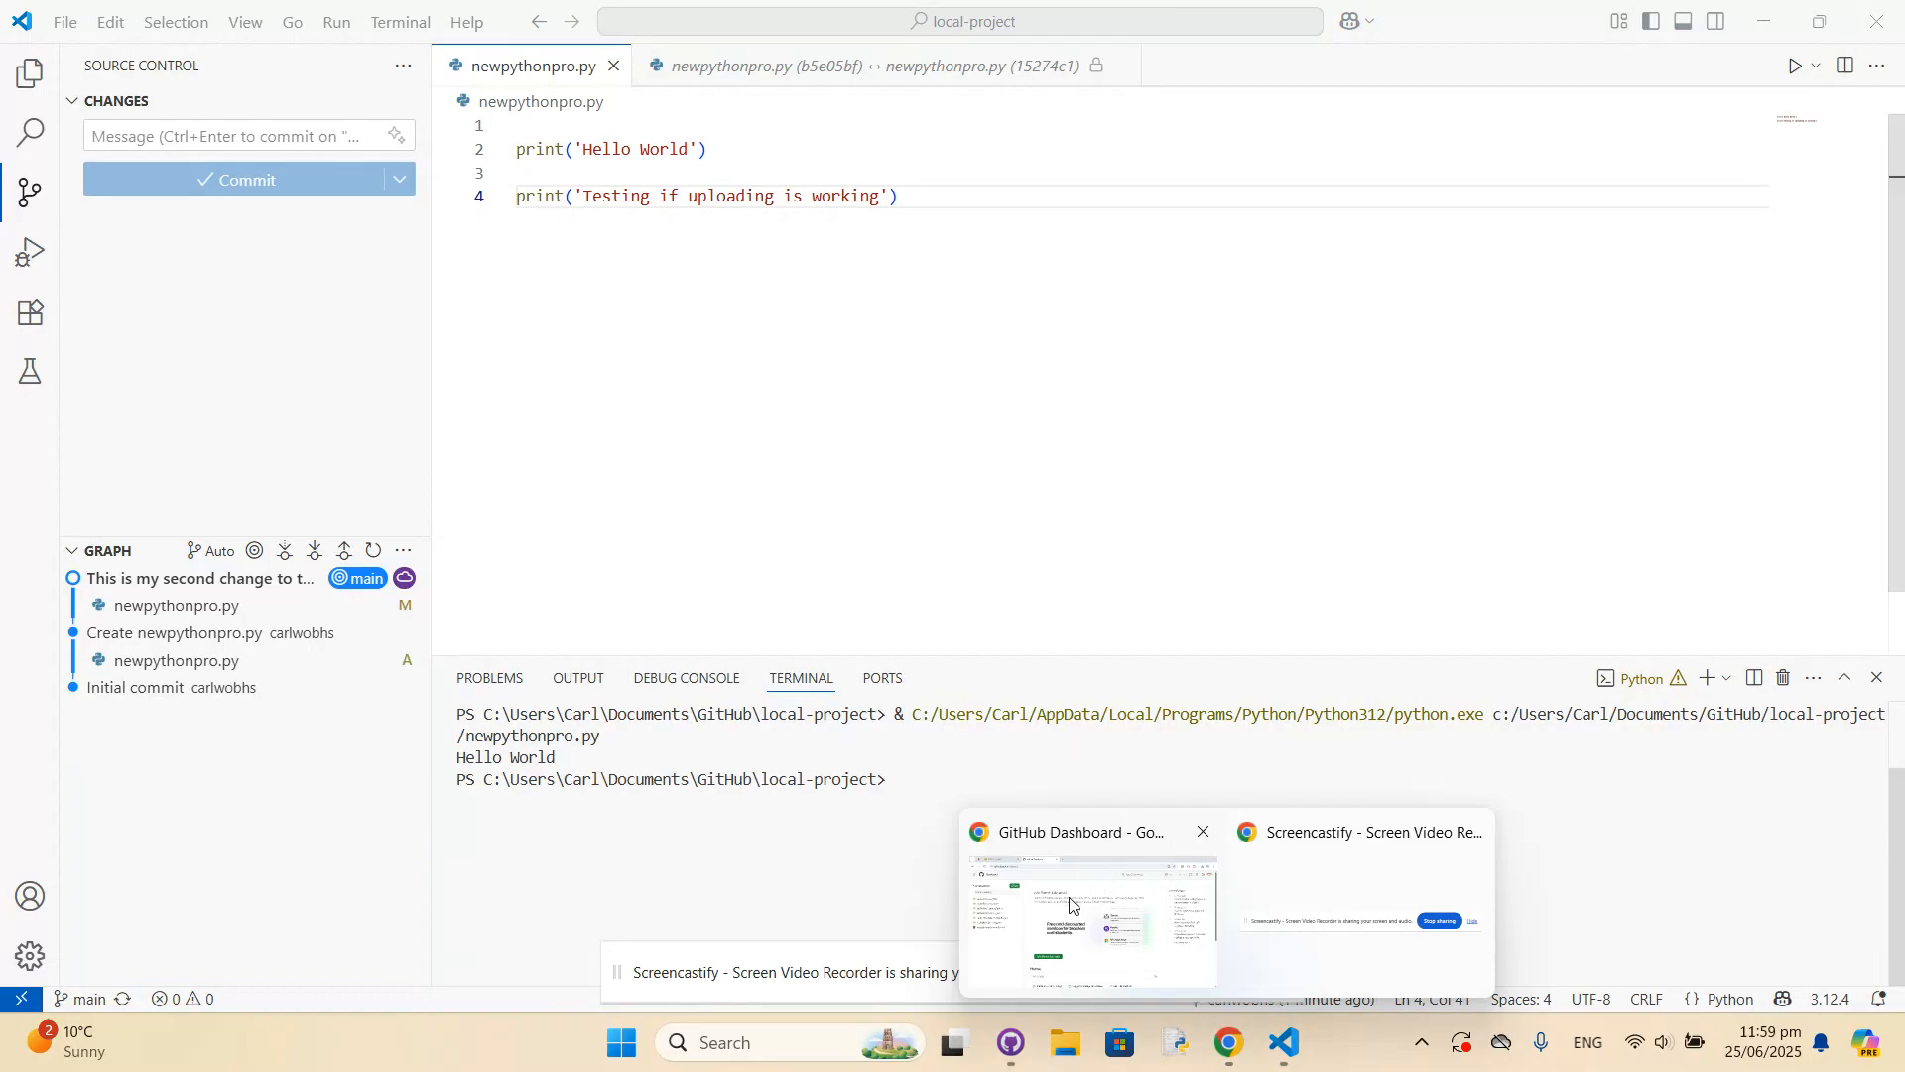
pyautogui.click(1098, 944)
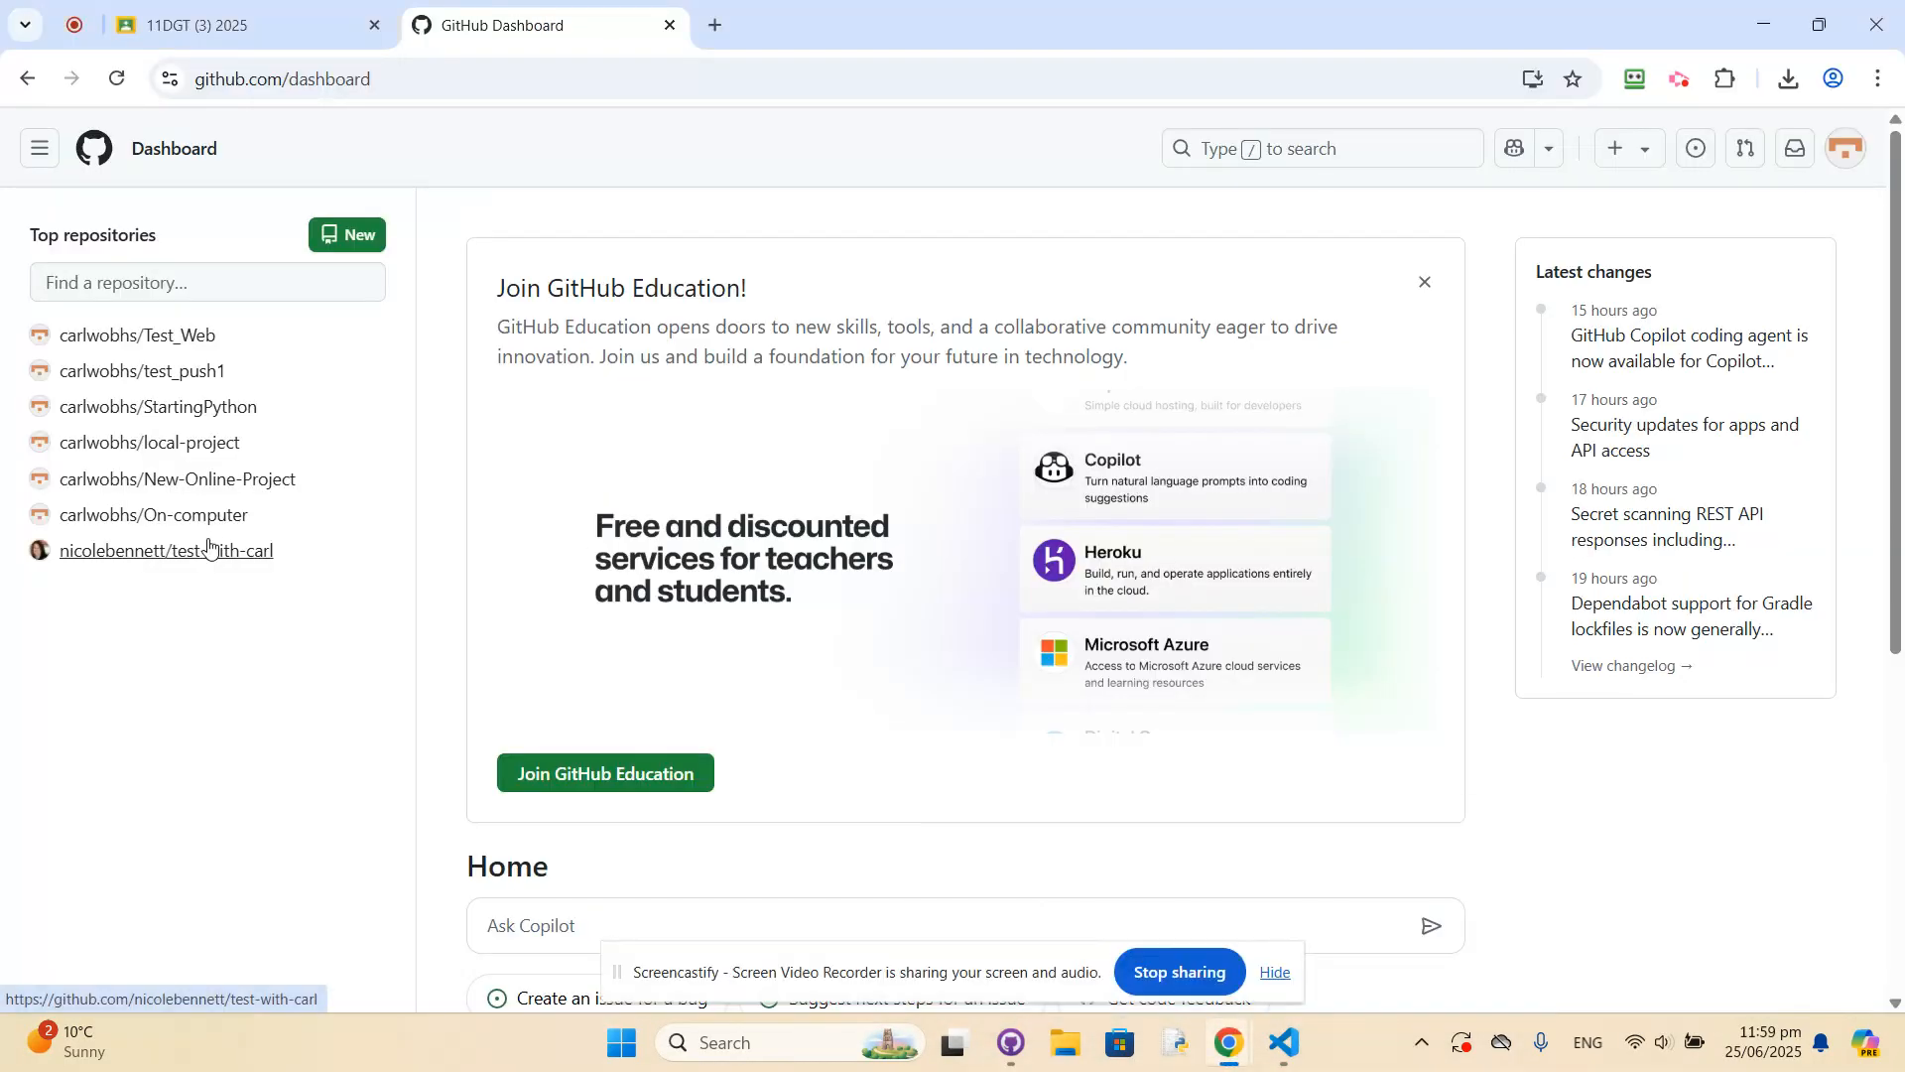
pyautogui.click(151, 445)
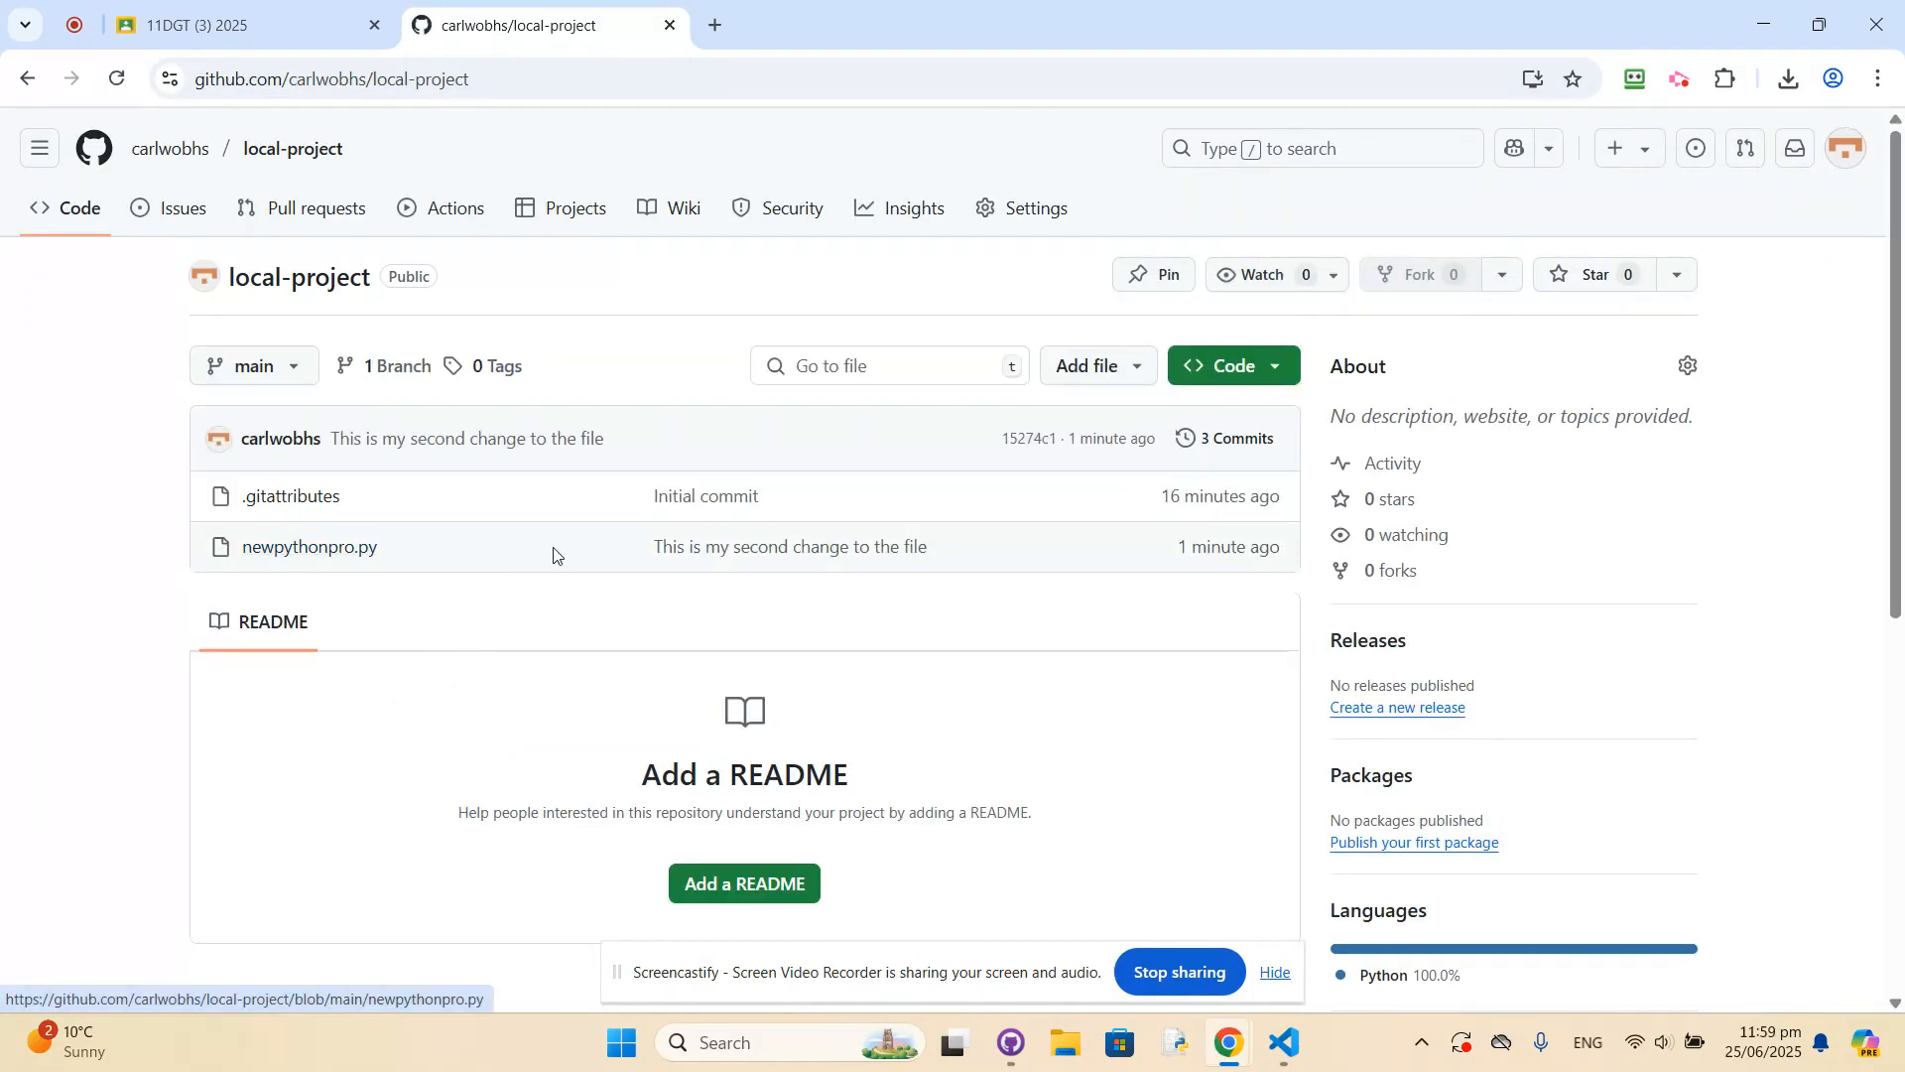
pyautogui.click(297, 548)
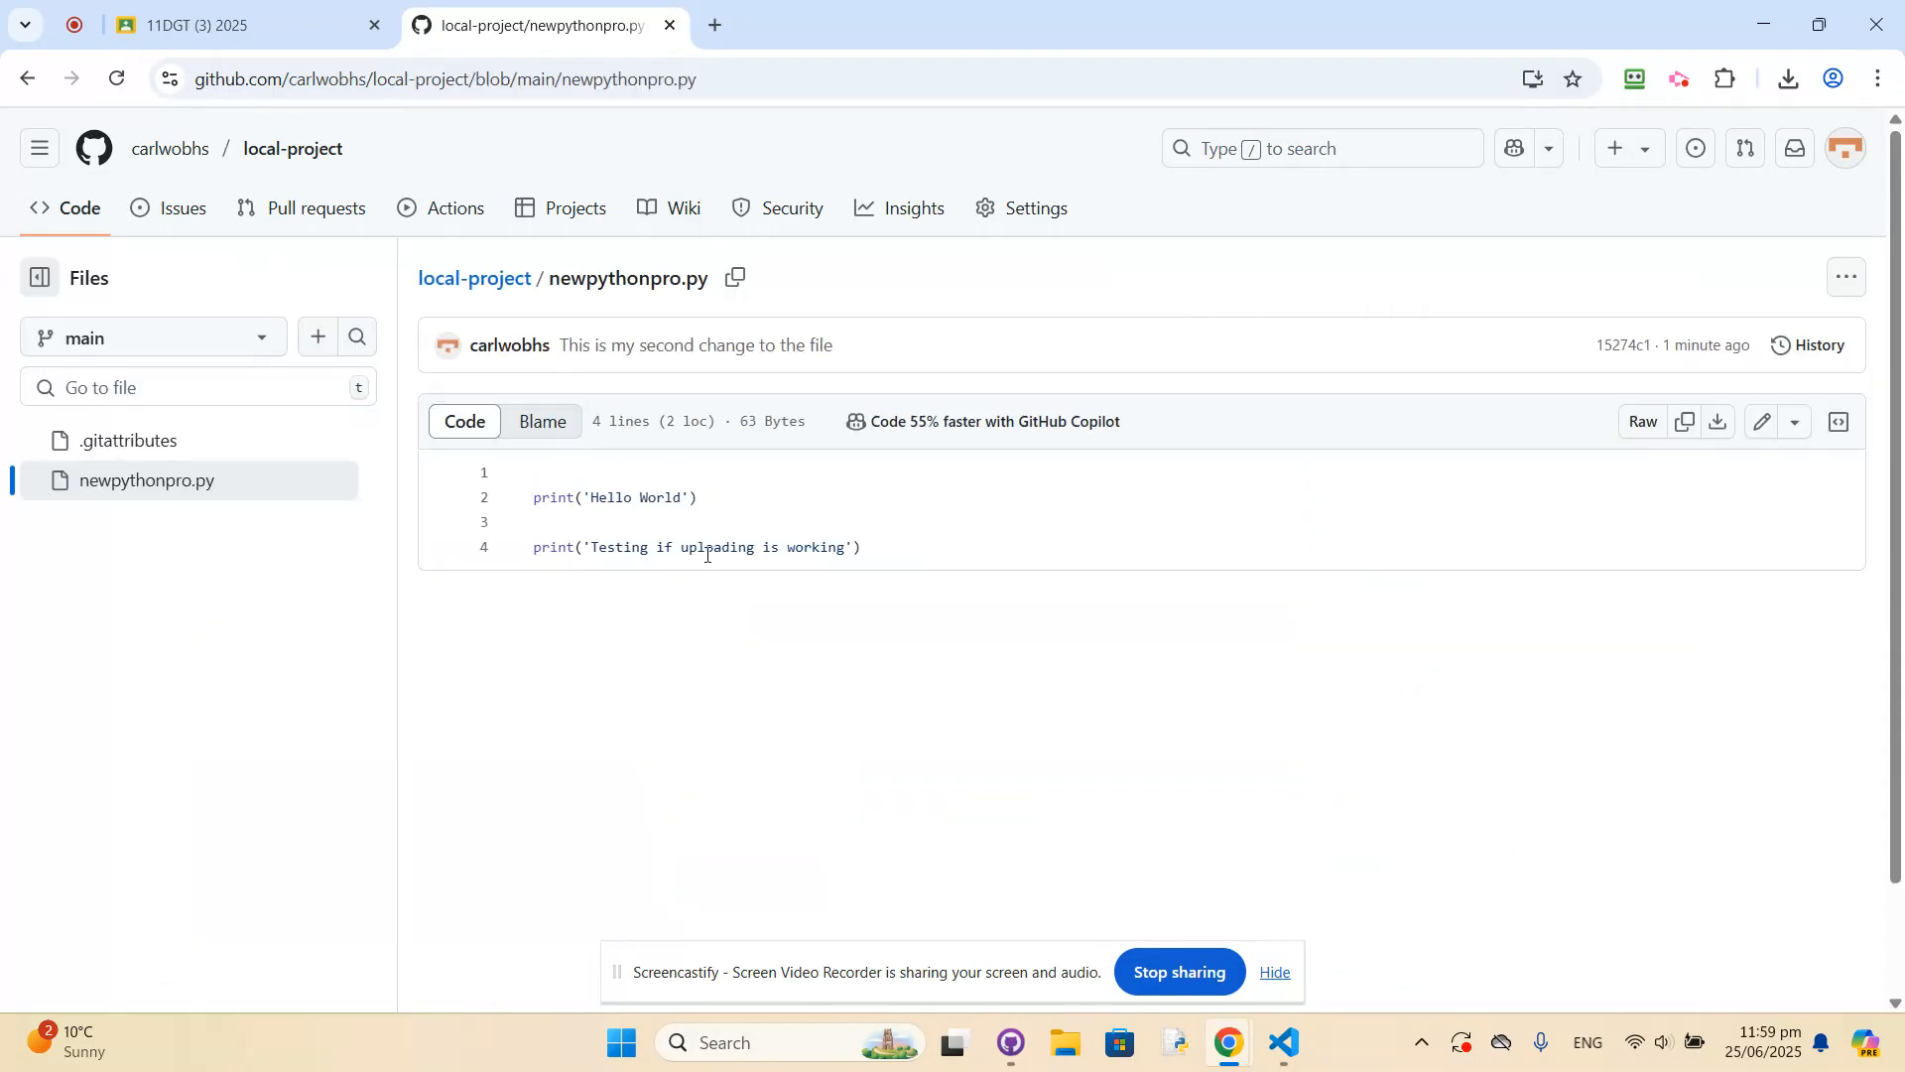
pyautogui.scroll(-1, 675, 701)
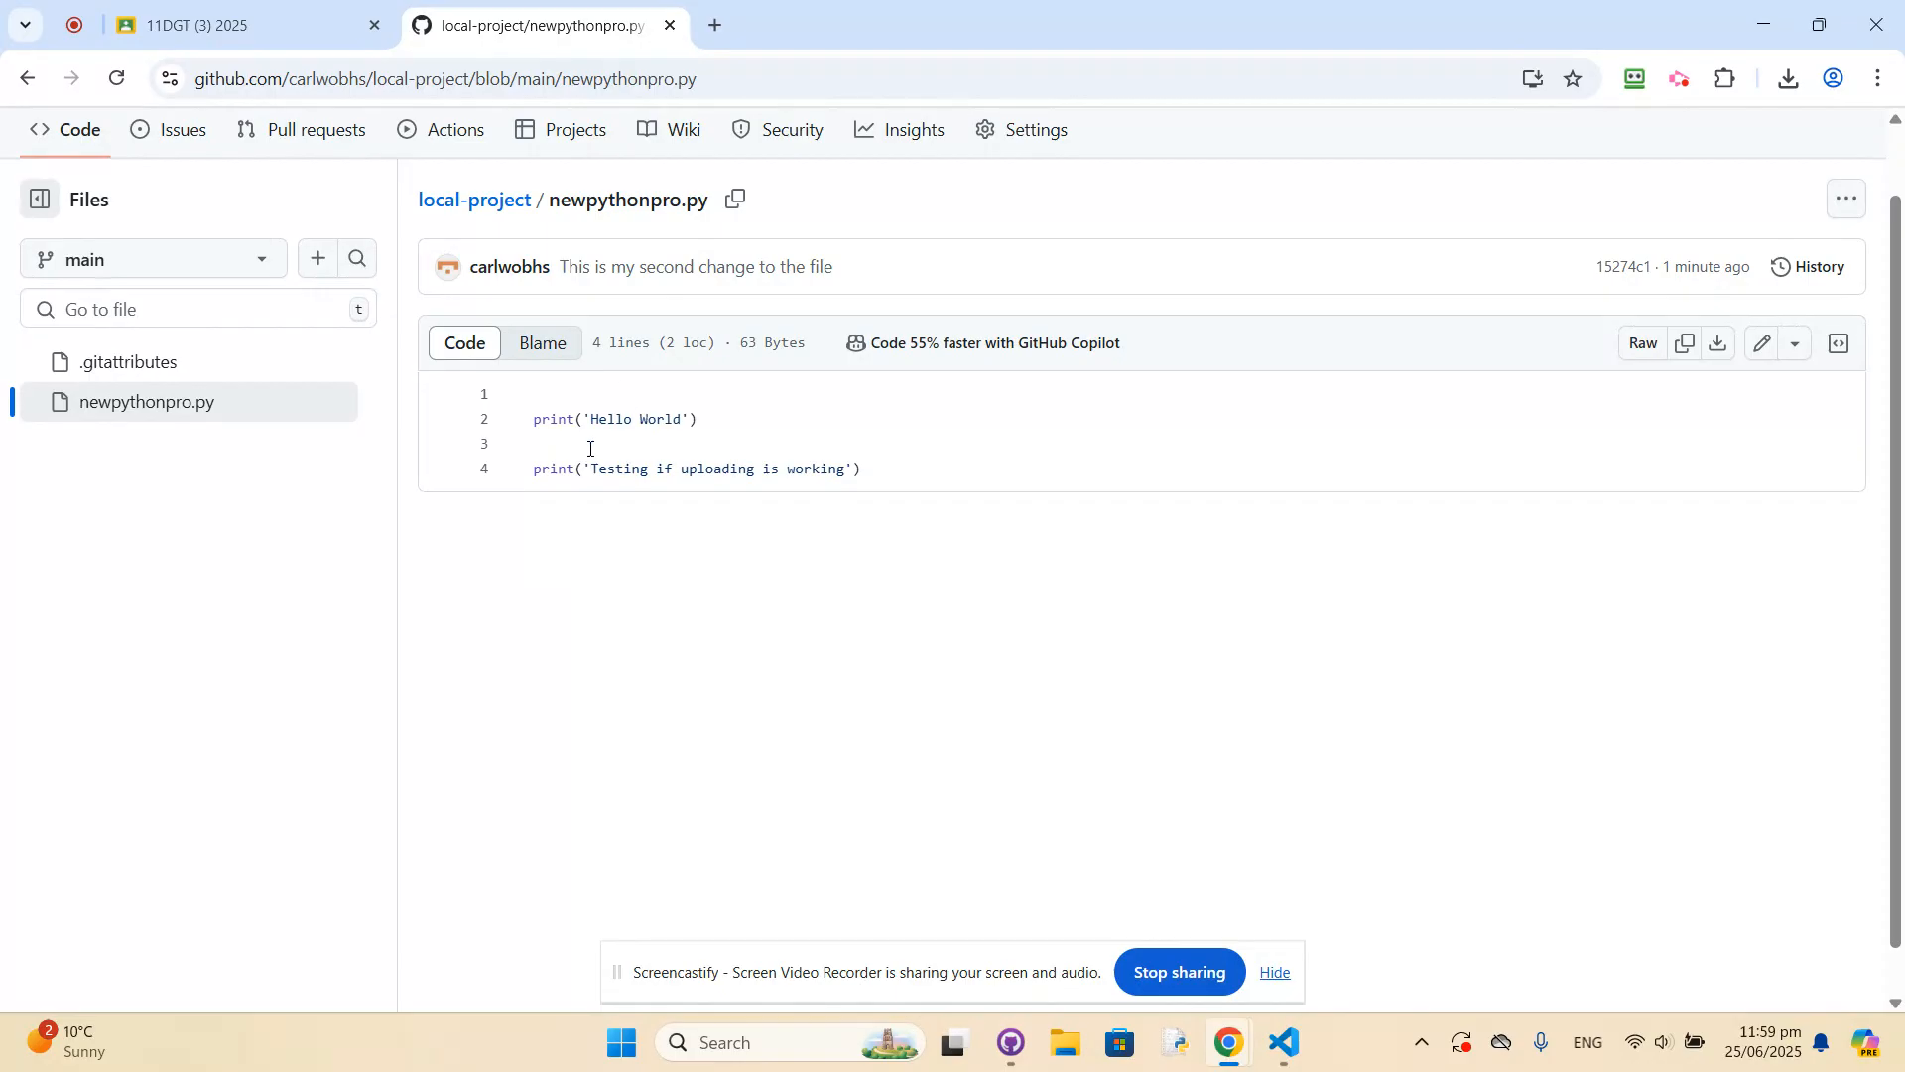
pyautogui.scroll(1, 679, 601)
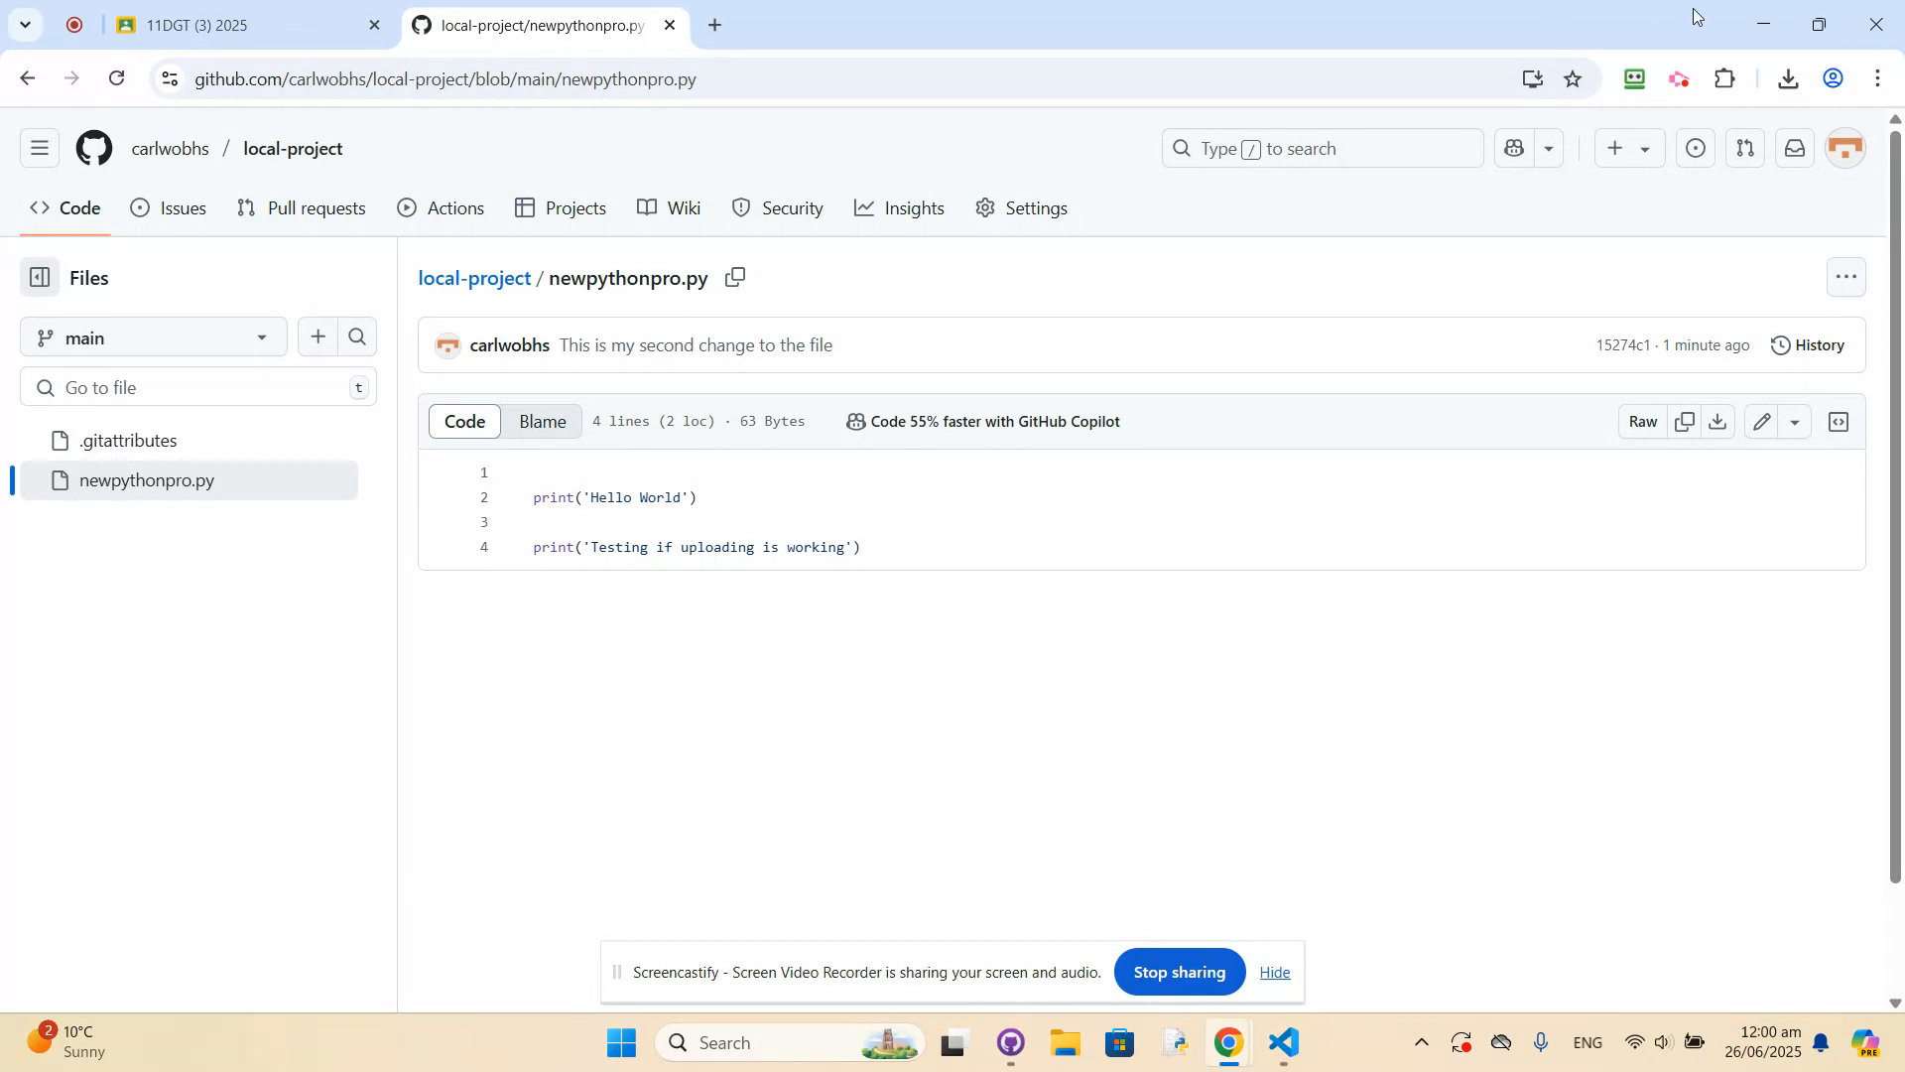
# Return to Visual Studio Code and compare the newpythonpro.py versions from the "Create newpythonpro.py" commit and the second-change commit.
pyautogui.click(1766, 29)
pyautogui.click(679, 432)
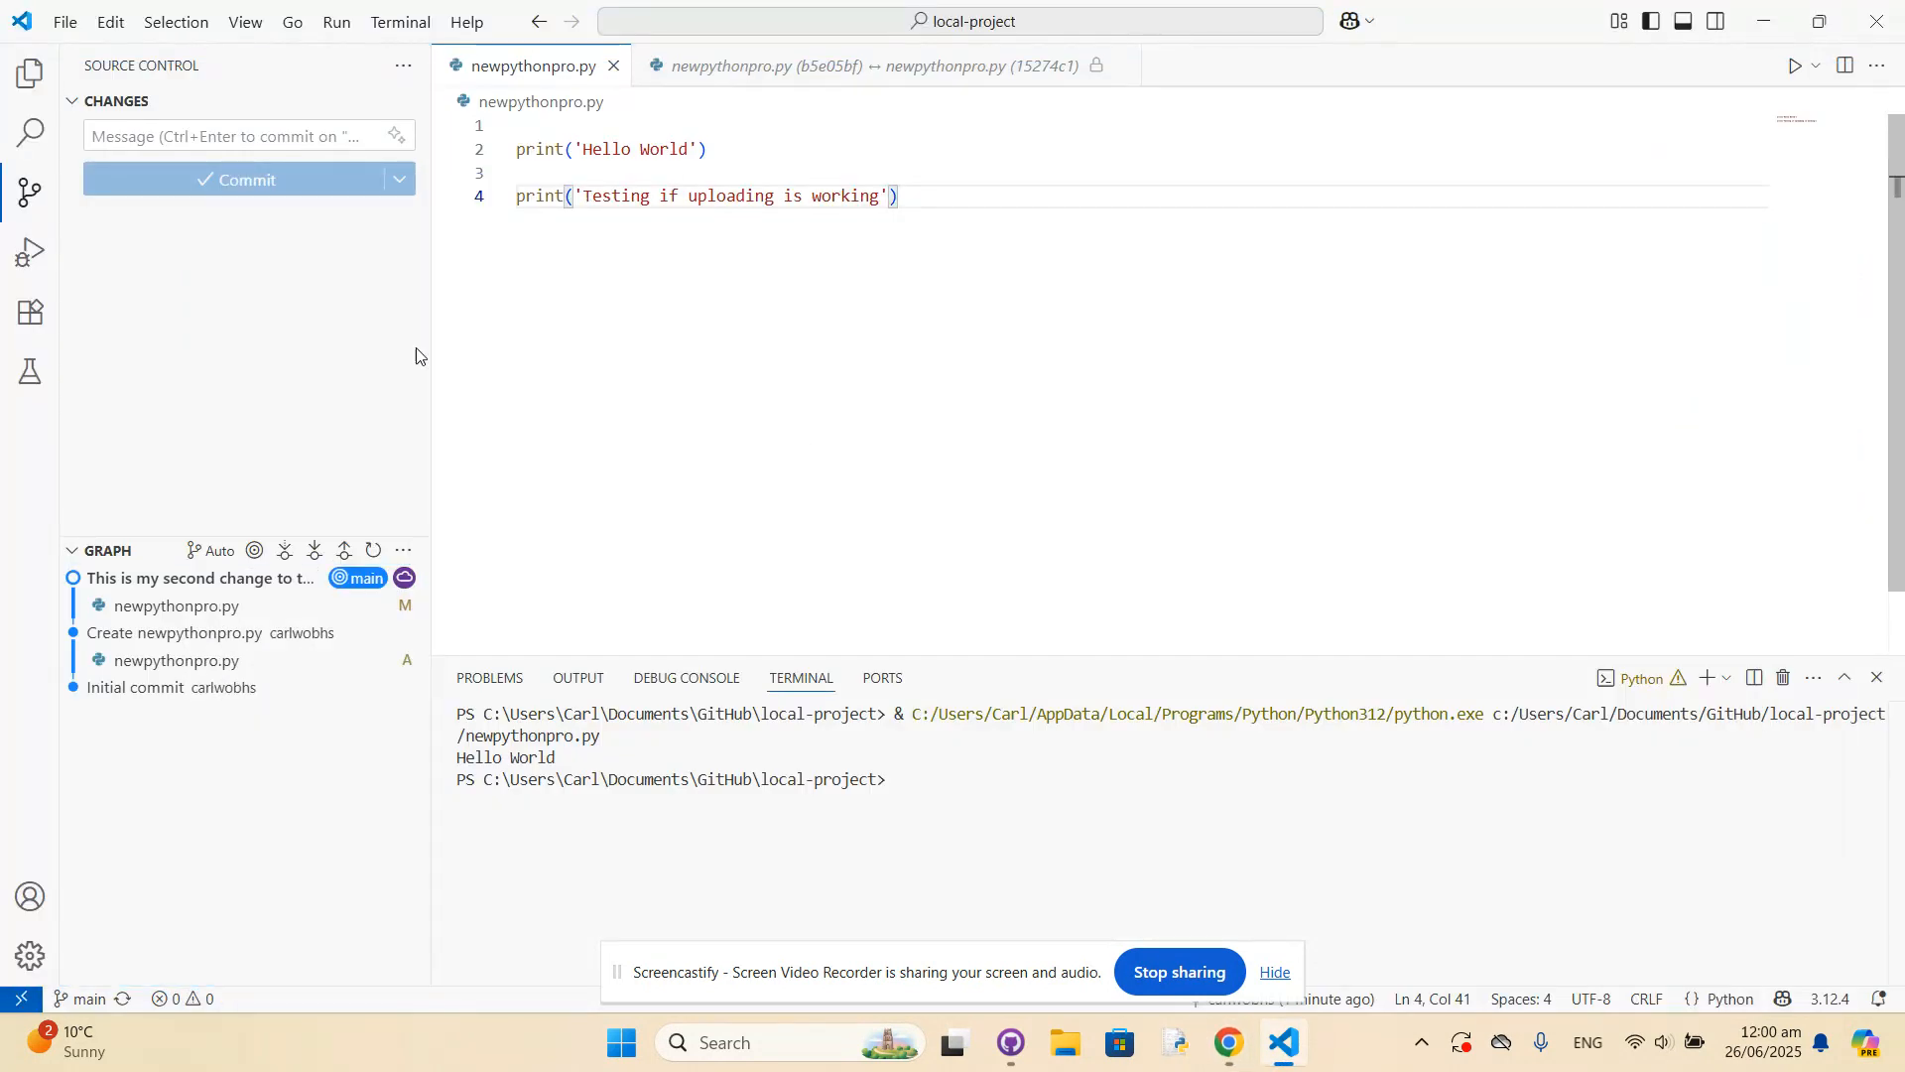
pyautogui.click(193, 664)
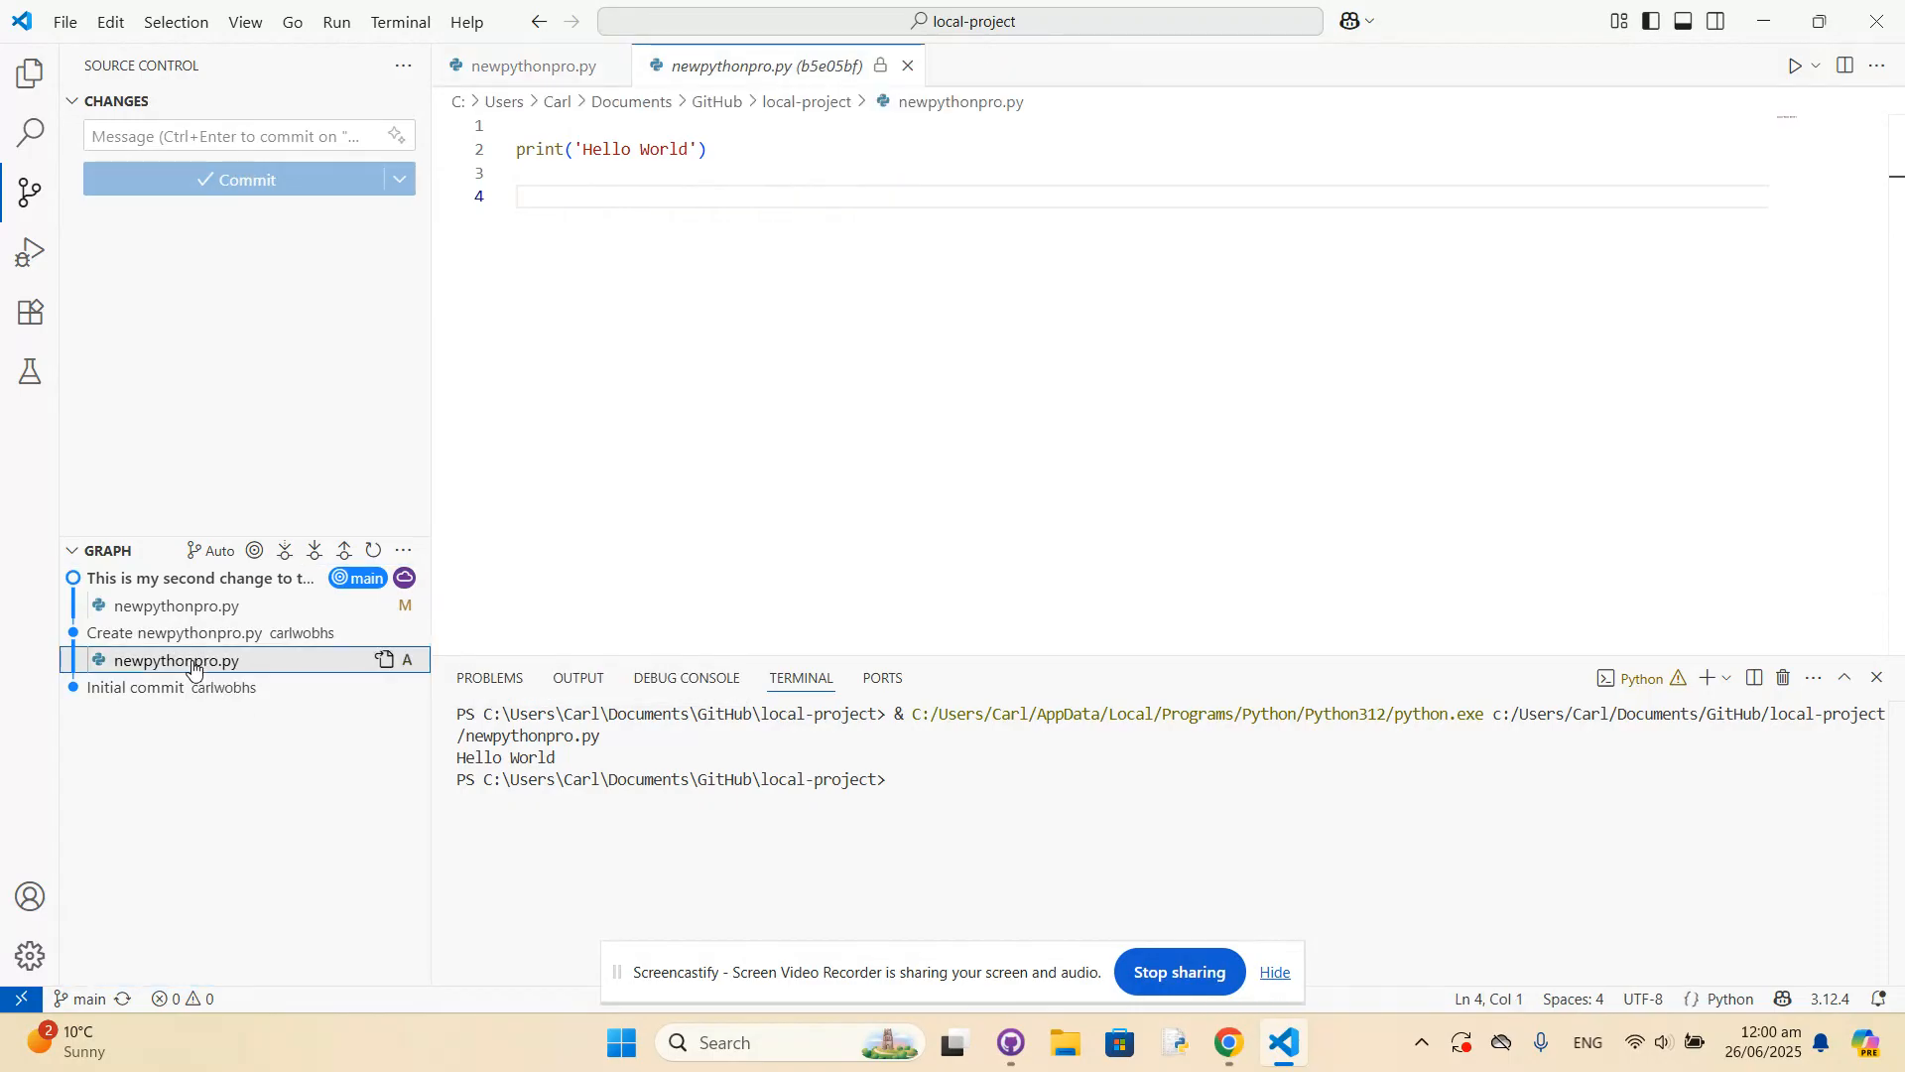
pyautogui.click(183, 610)
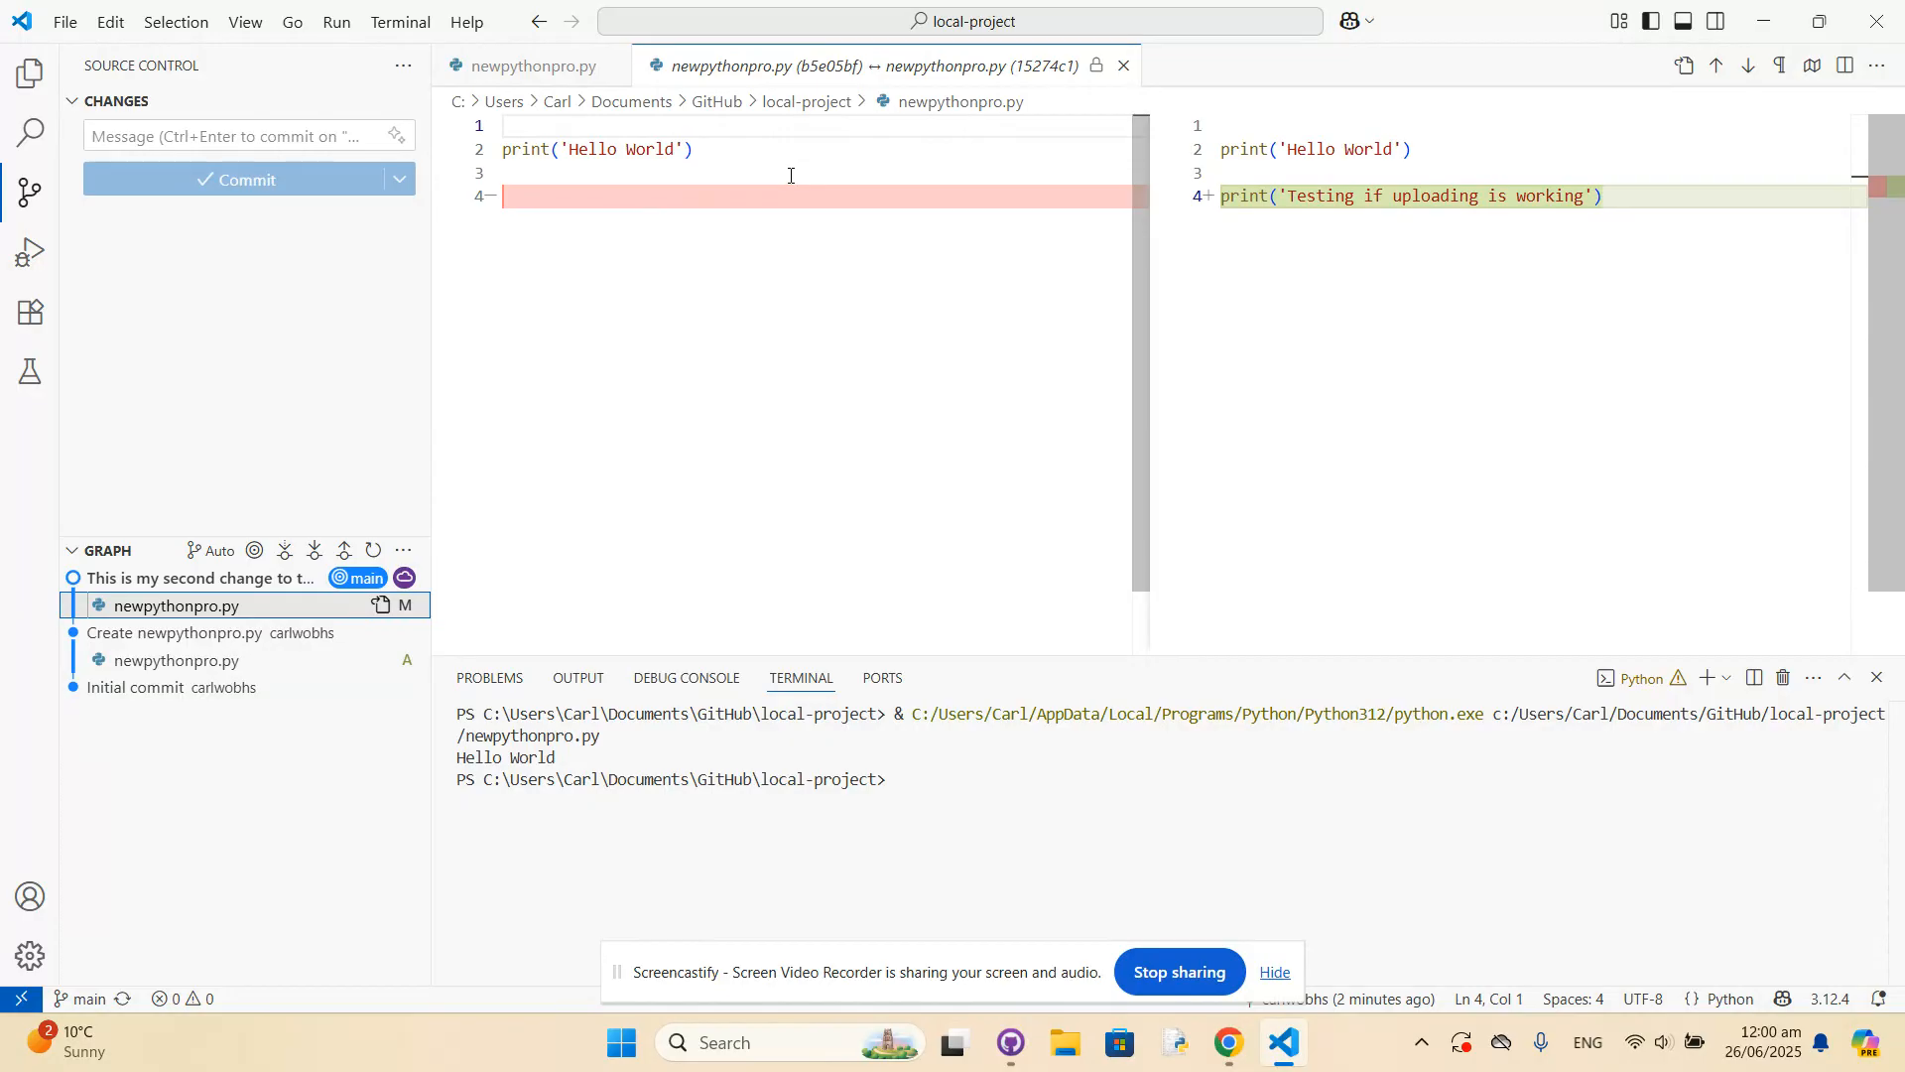
# Close the commit comparison and newpythonpro.py, and quit Visual Studio Code.
pyautogui.click(1125, 66)
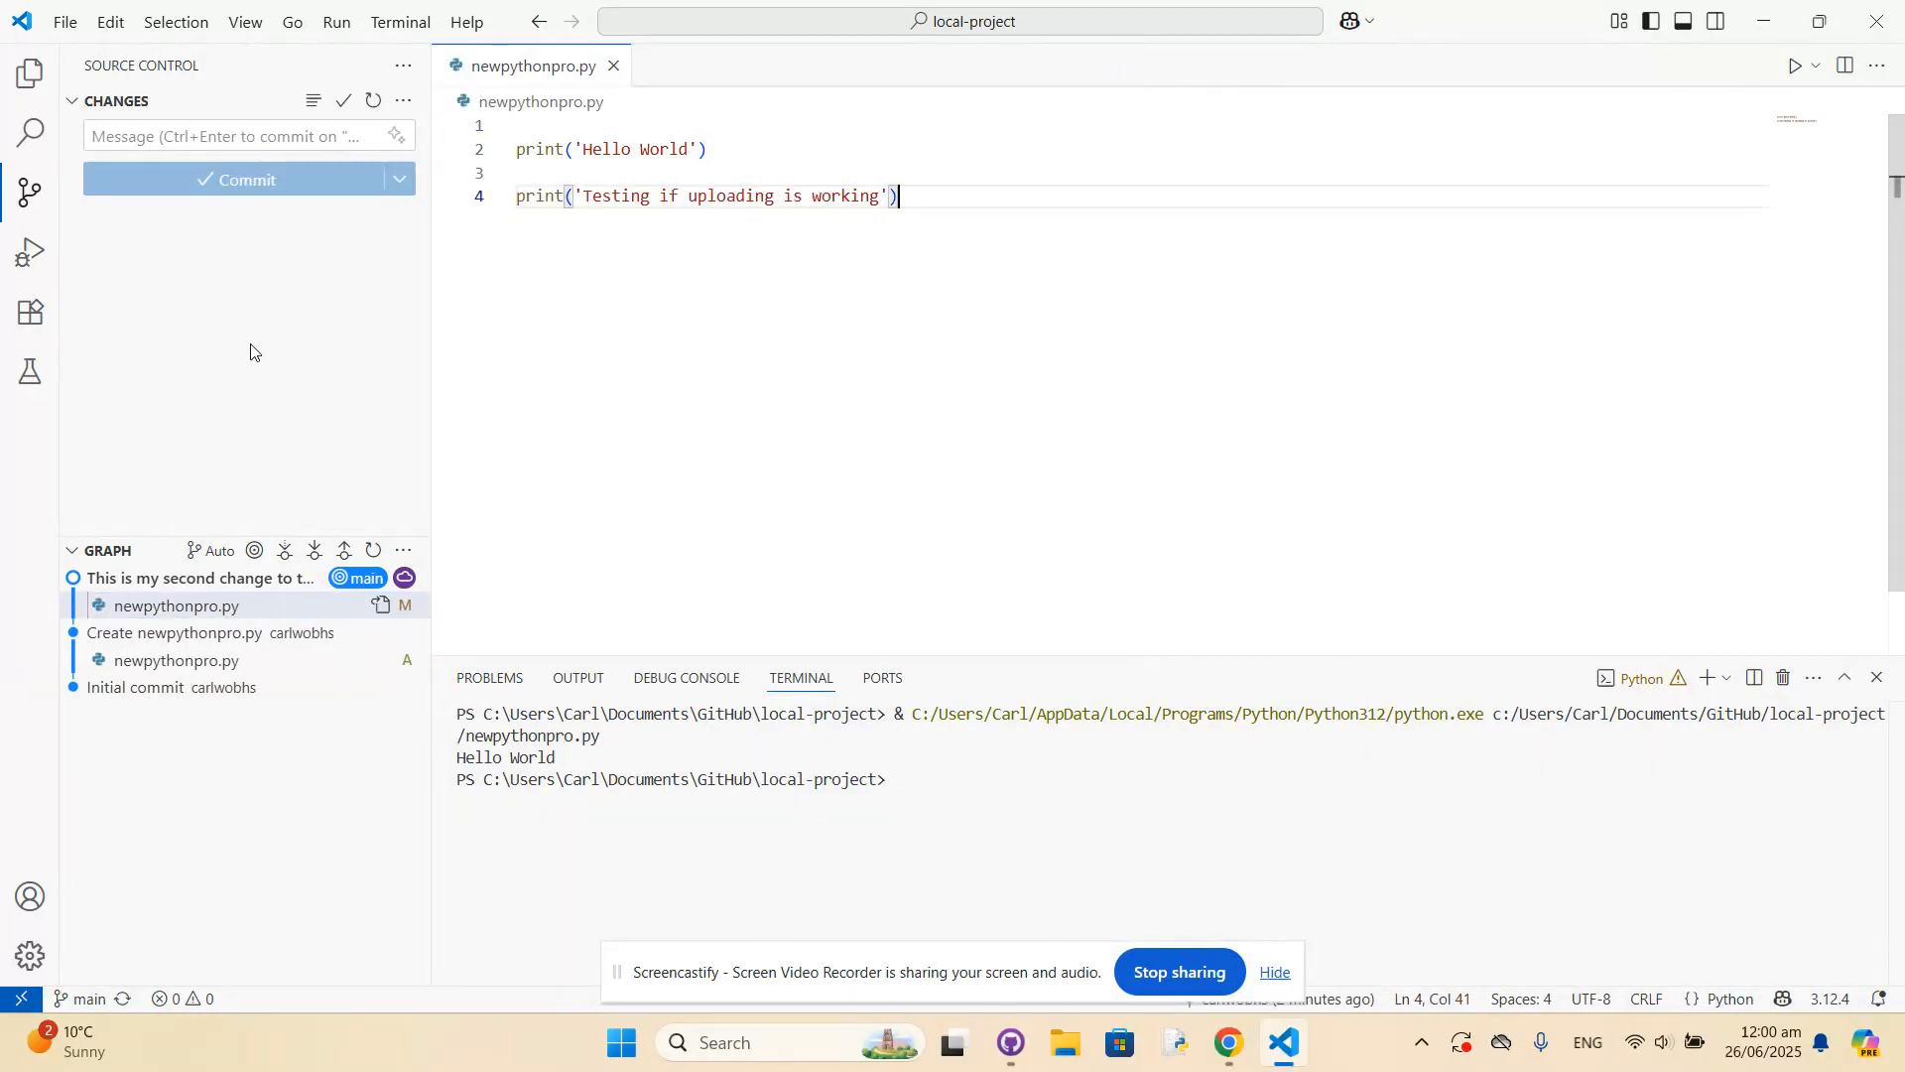
pyautogui.click(611, 67)
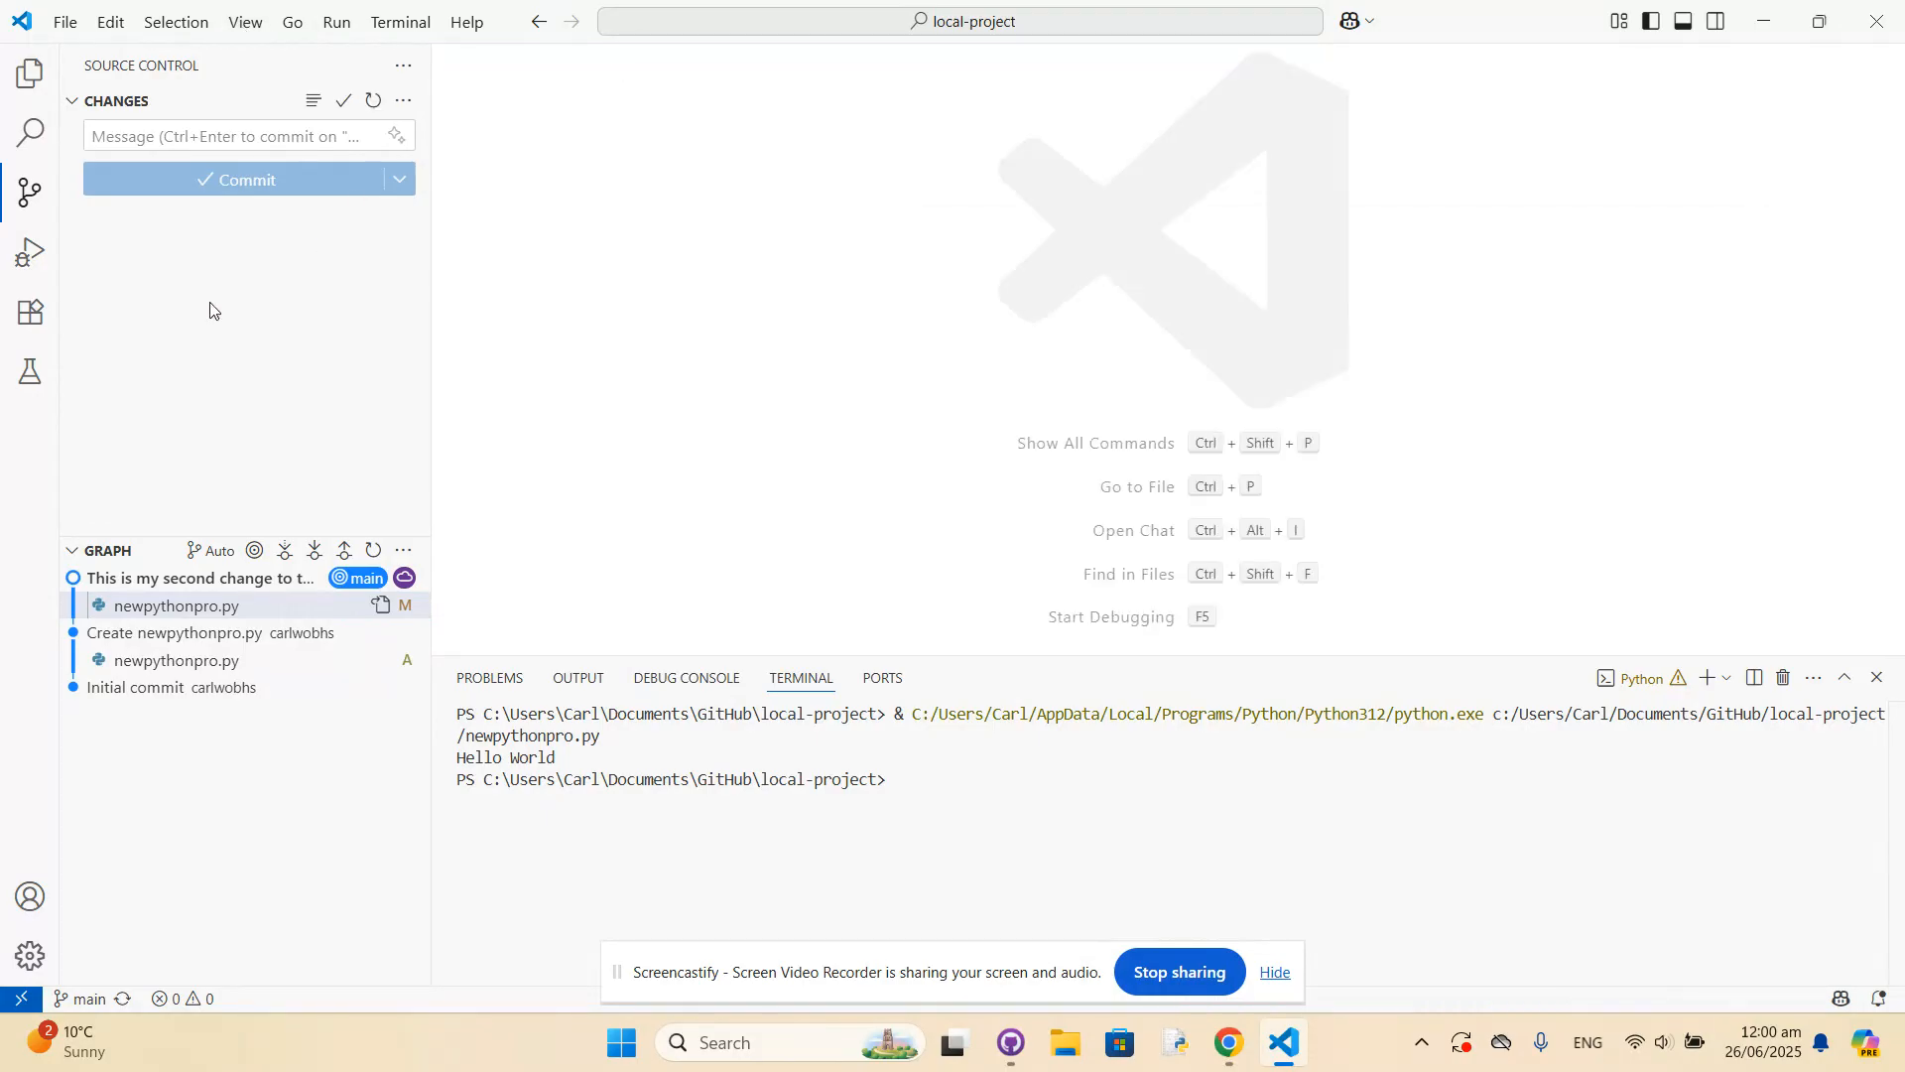
pyautogui.click(63, 20)
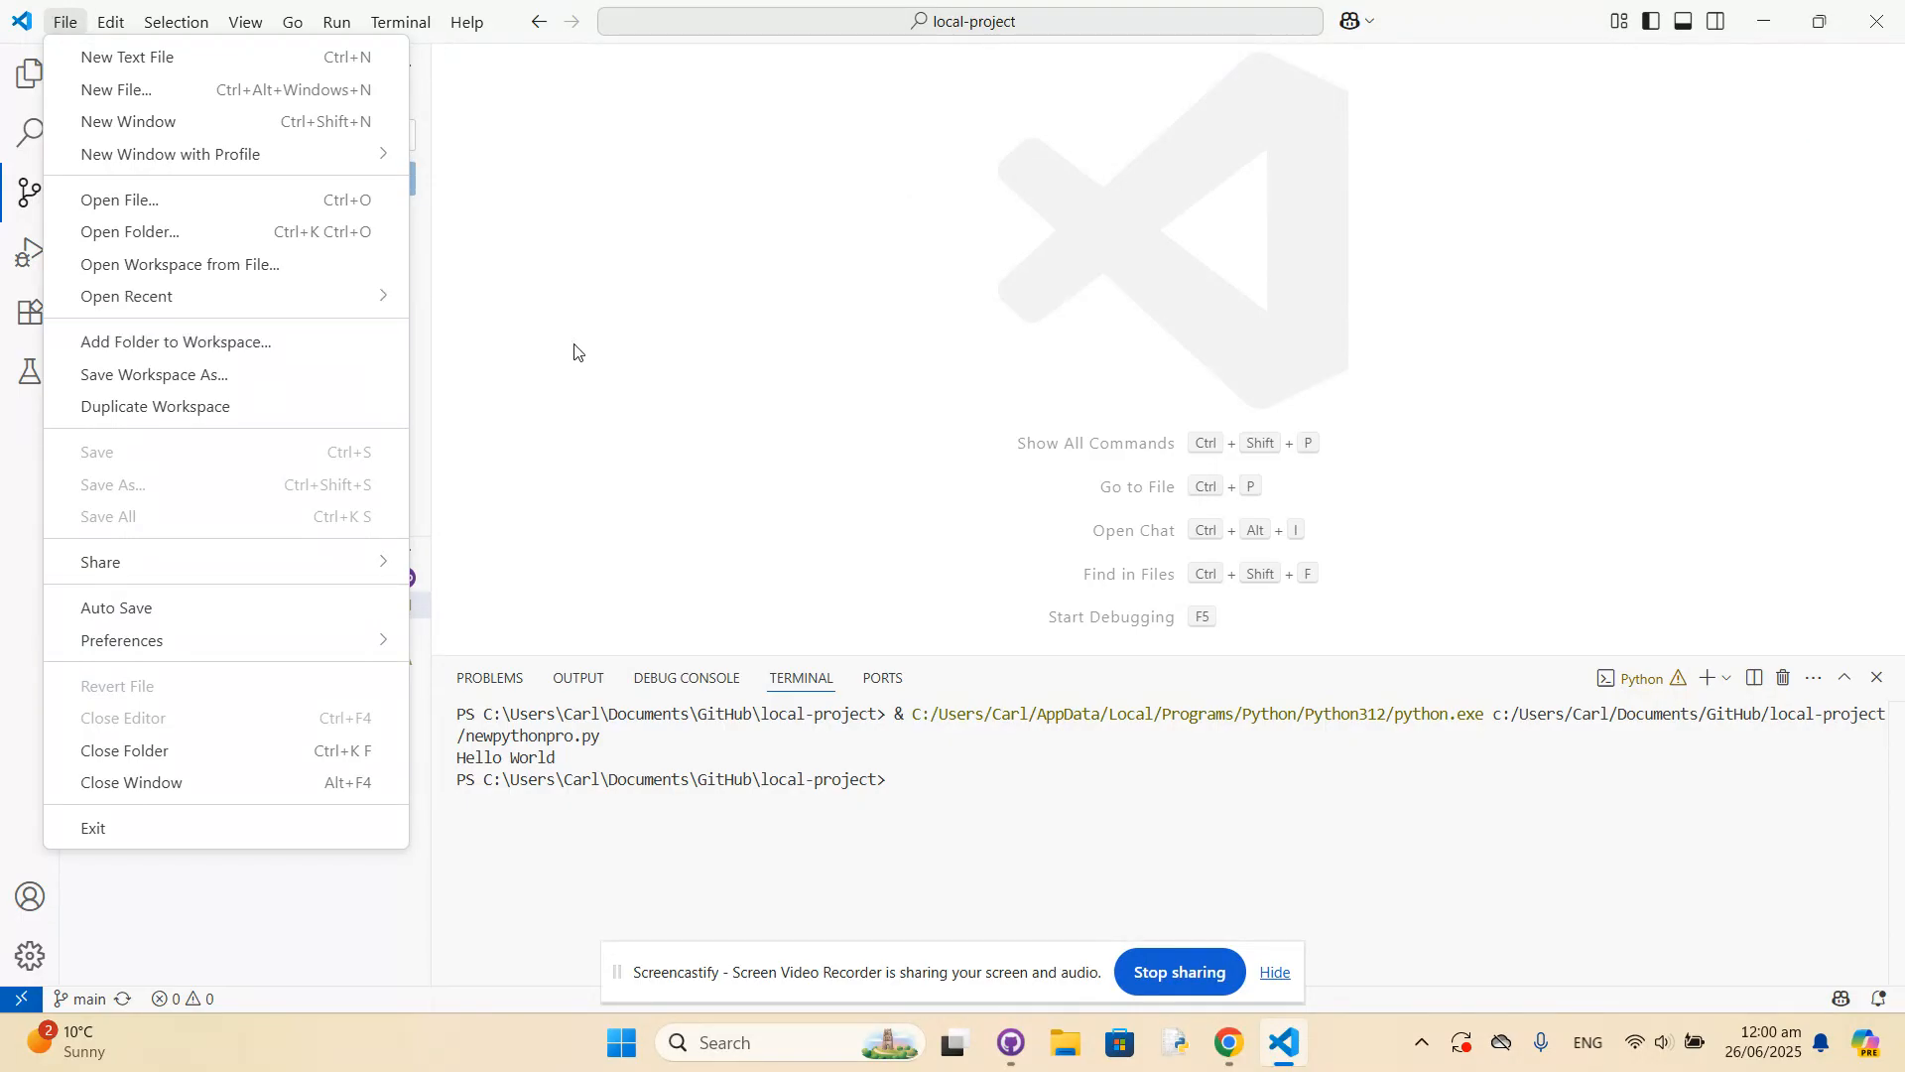
pyautogui.click(751, 320)
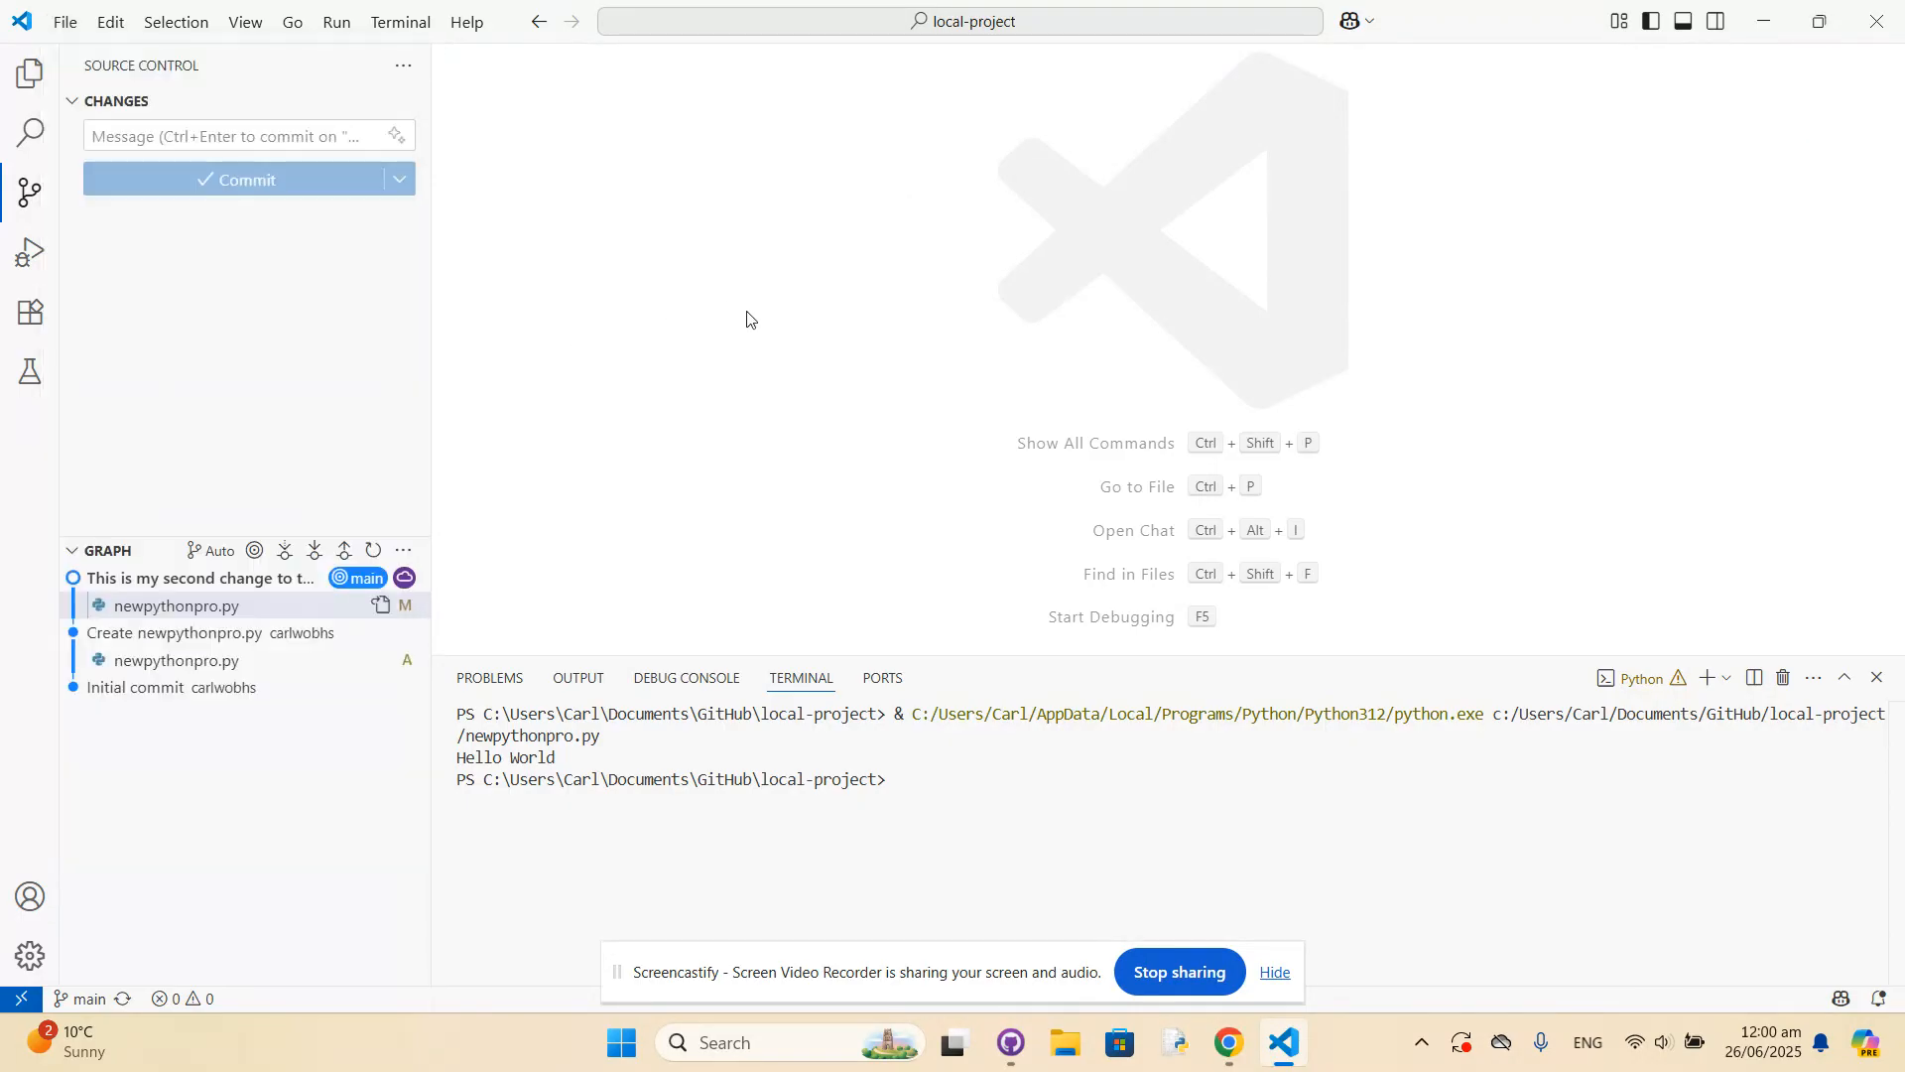
pyautogui.click(1879, 25)
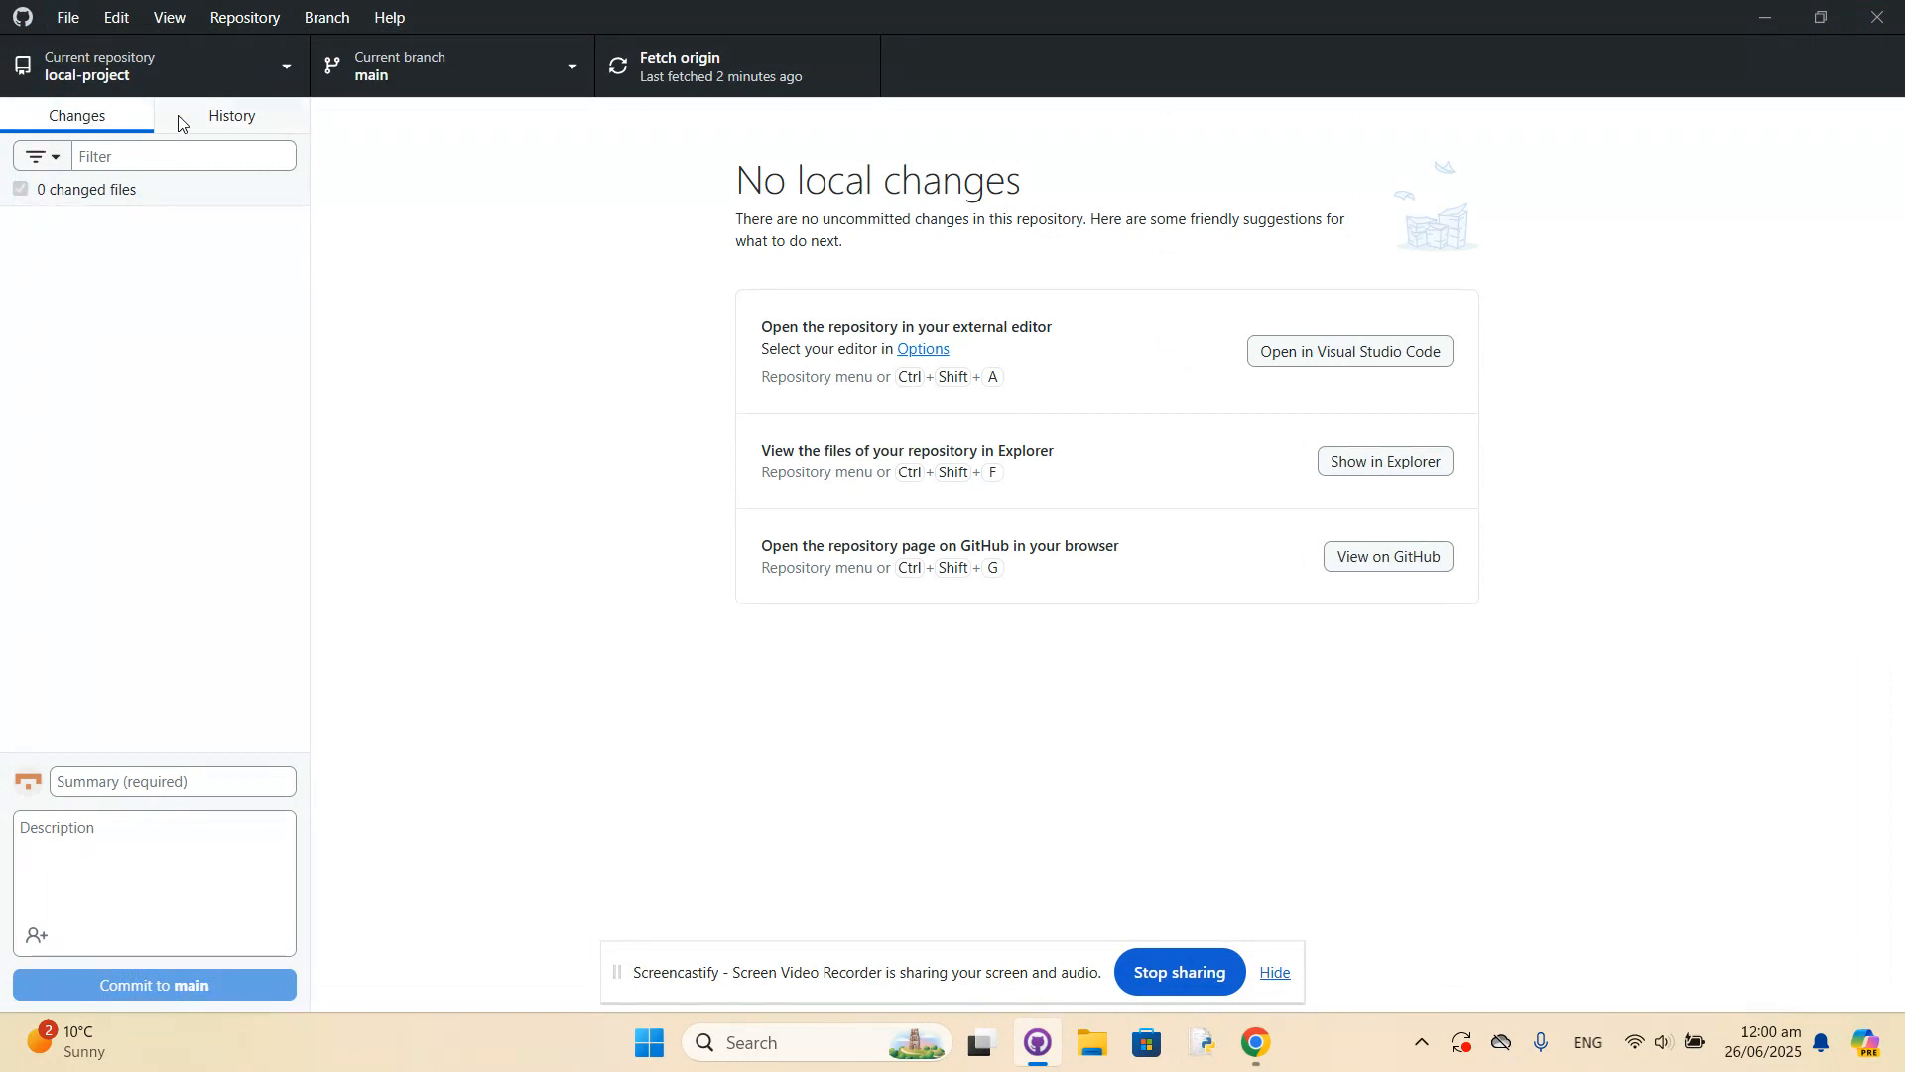
# In GitHub Desktop, review the local-project history for the "Create newpythonpro.py" and "This is my second change to the file" commits, and return to the pending changes.
pyautogui.click(220, 121)
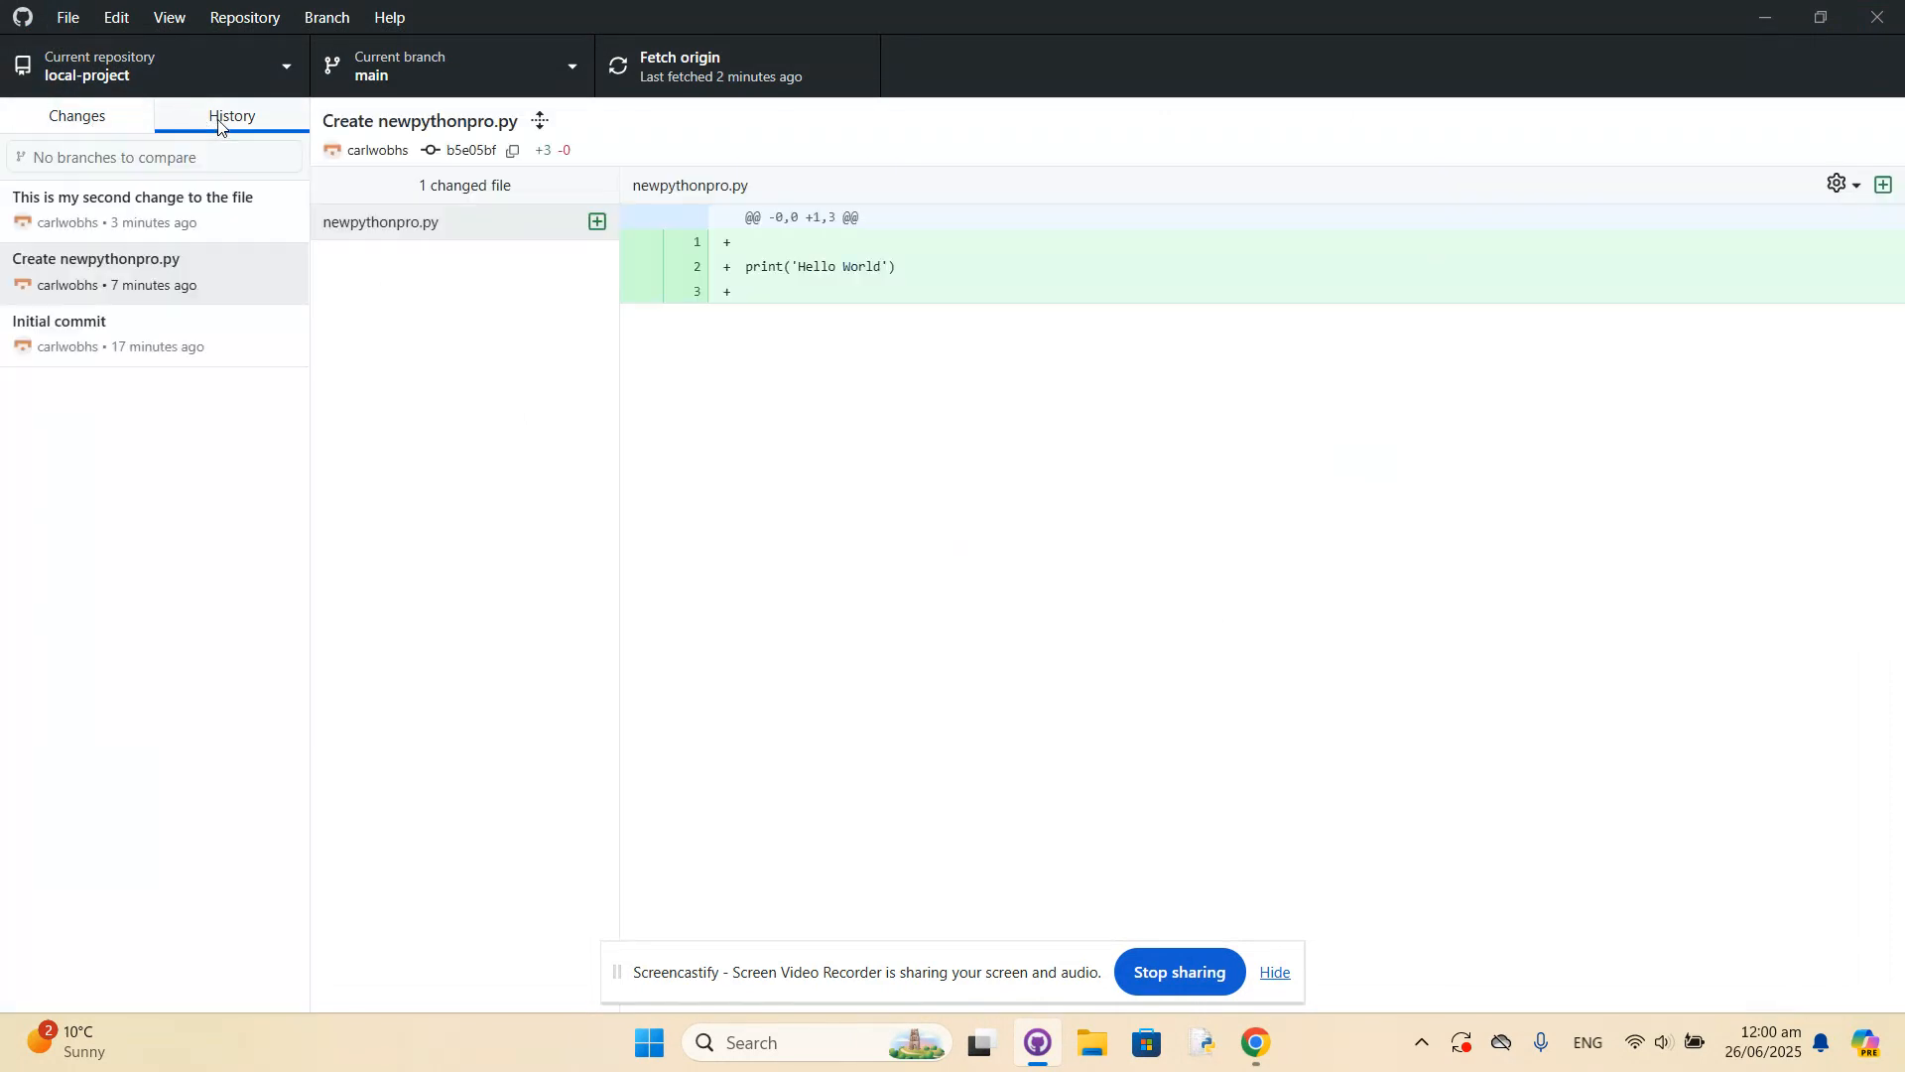
pyautogui.click(113, 222)
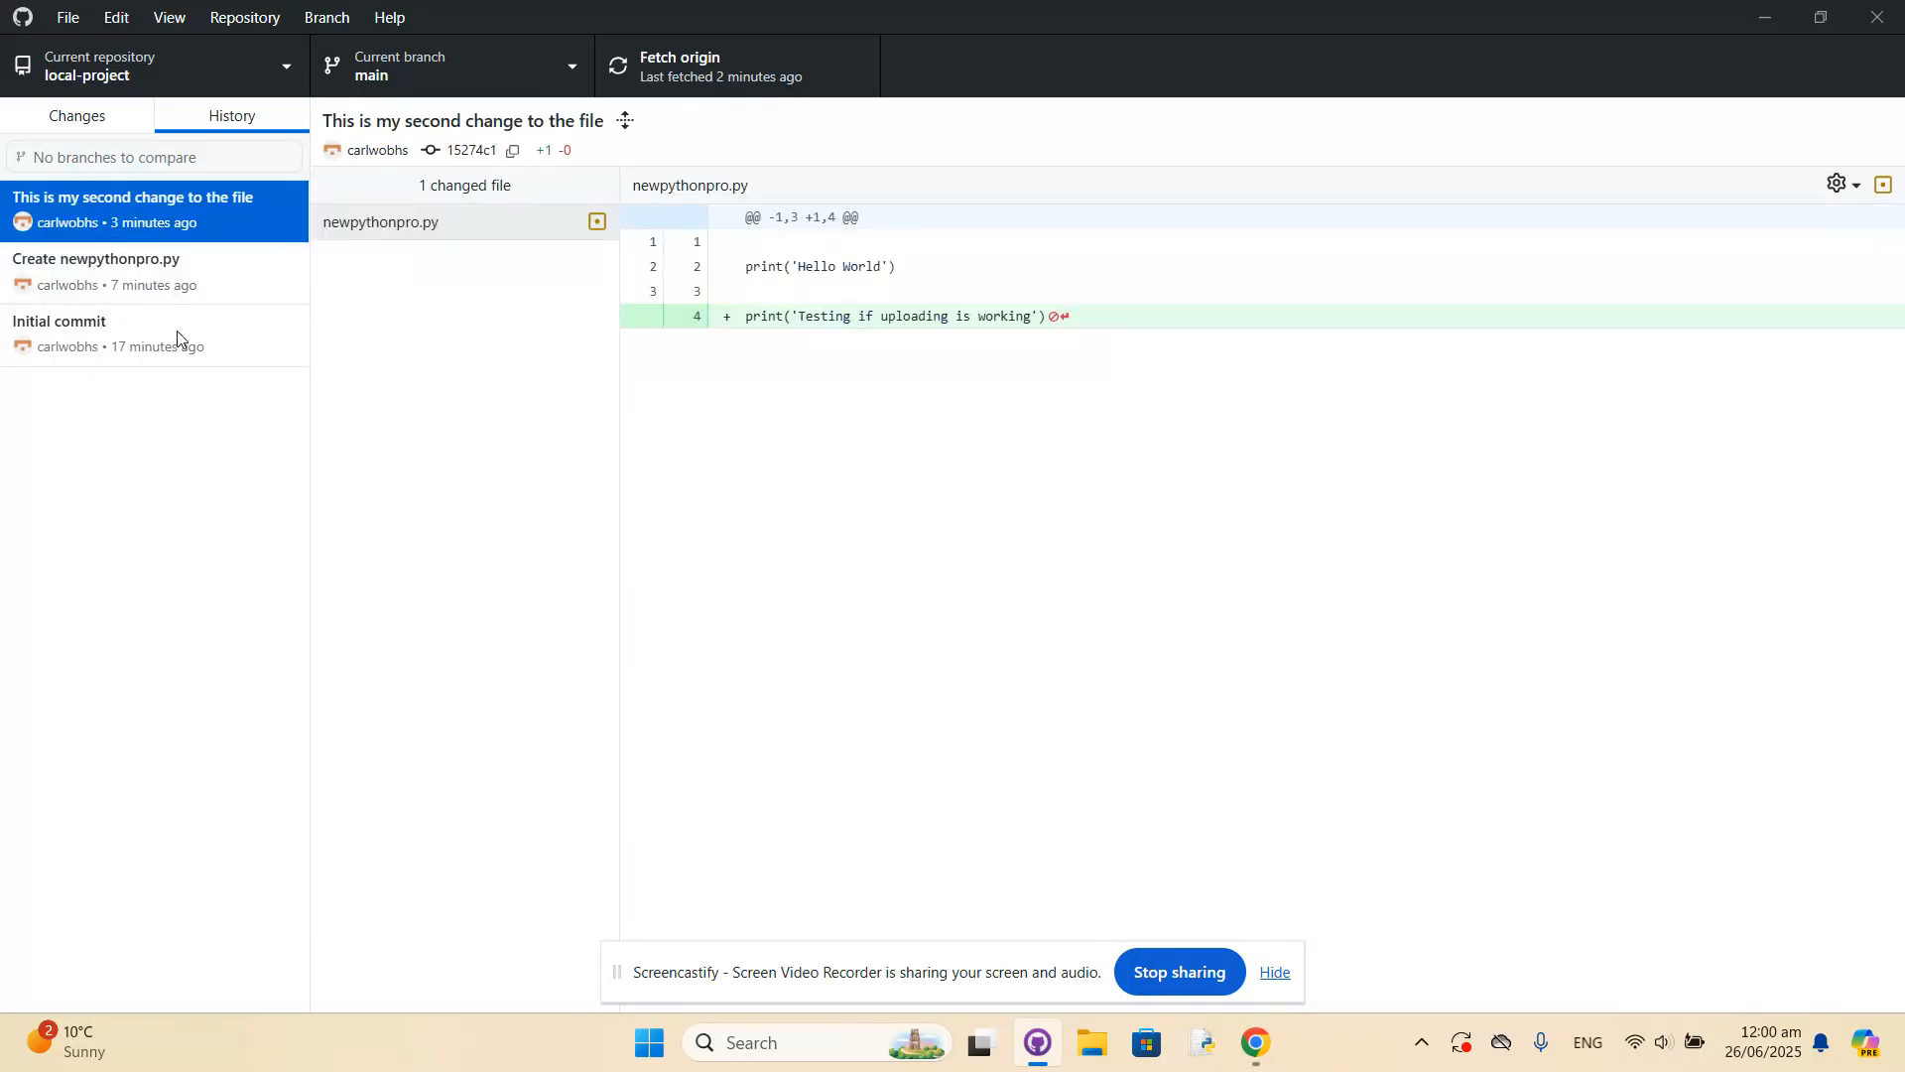
pyautogui.click(117, 290)
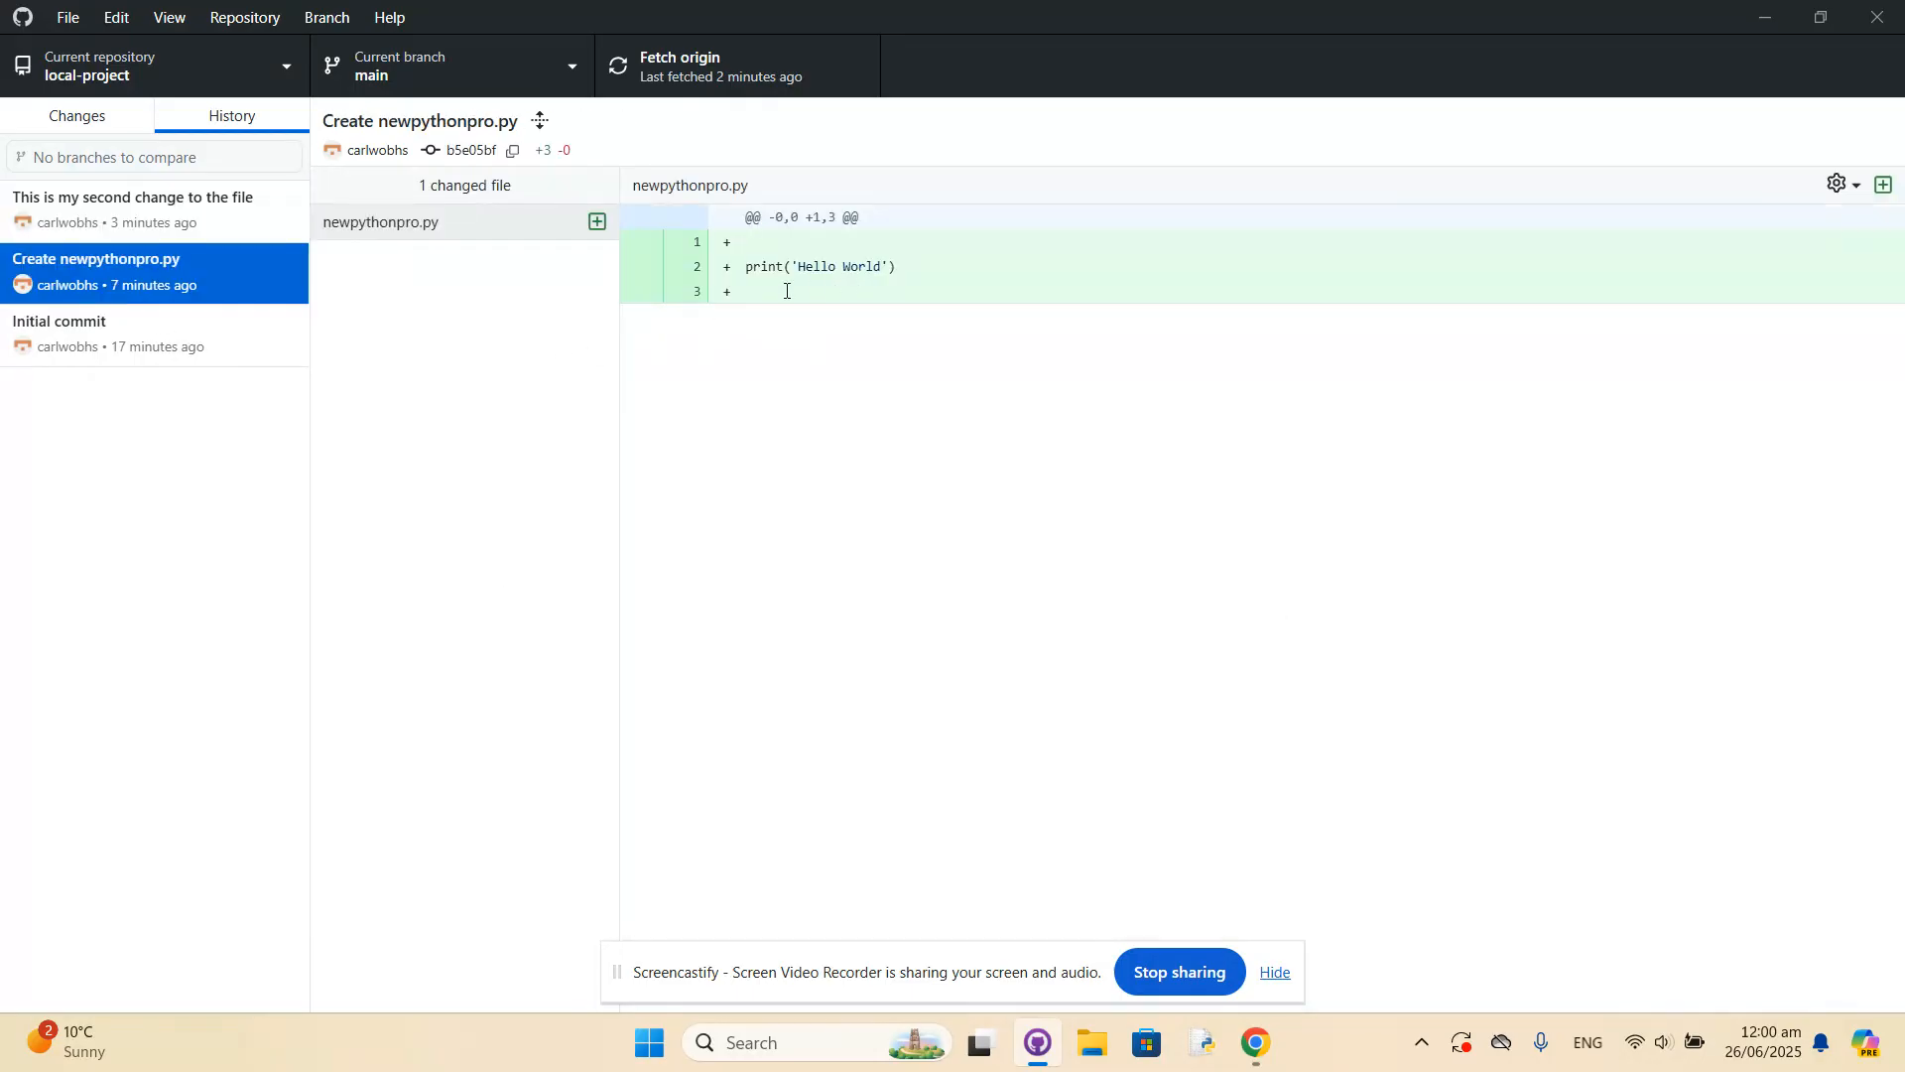
pyautogui.click(149, 234)
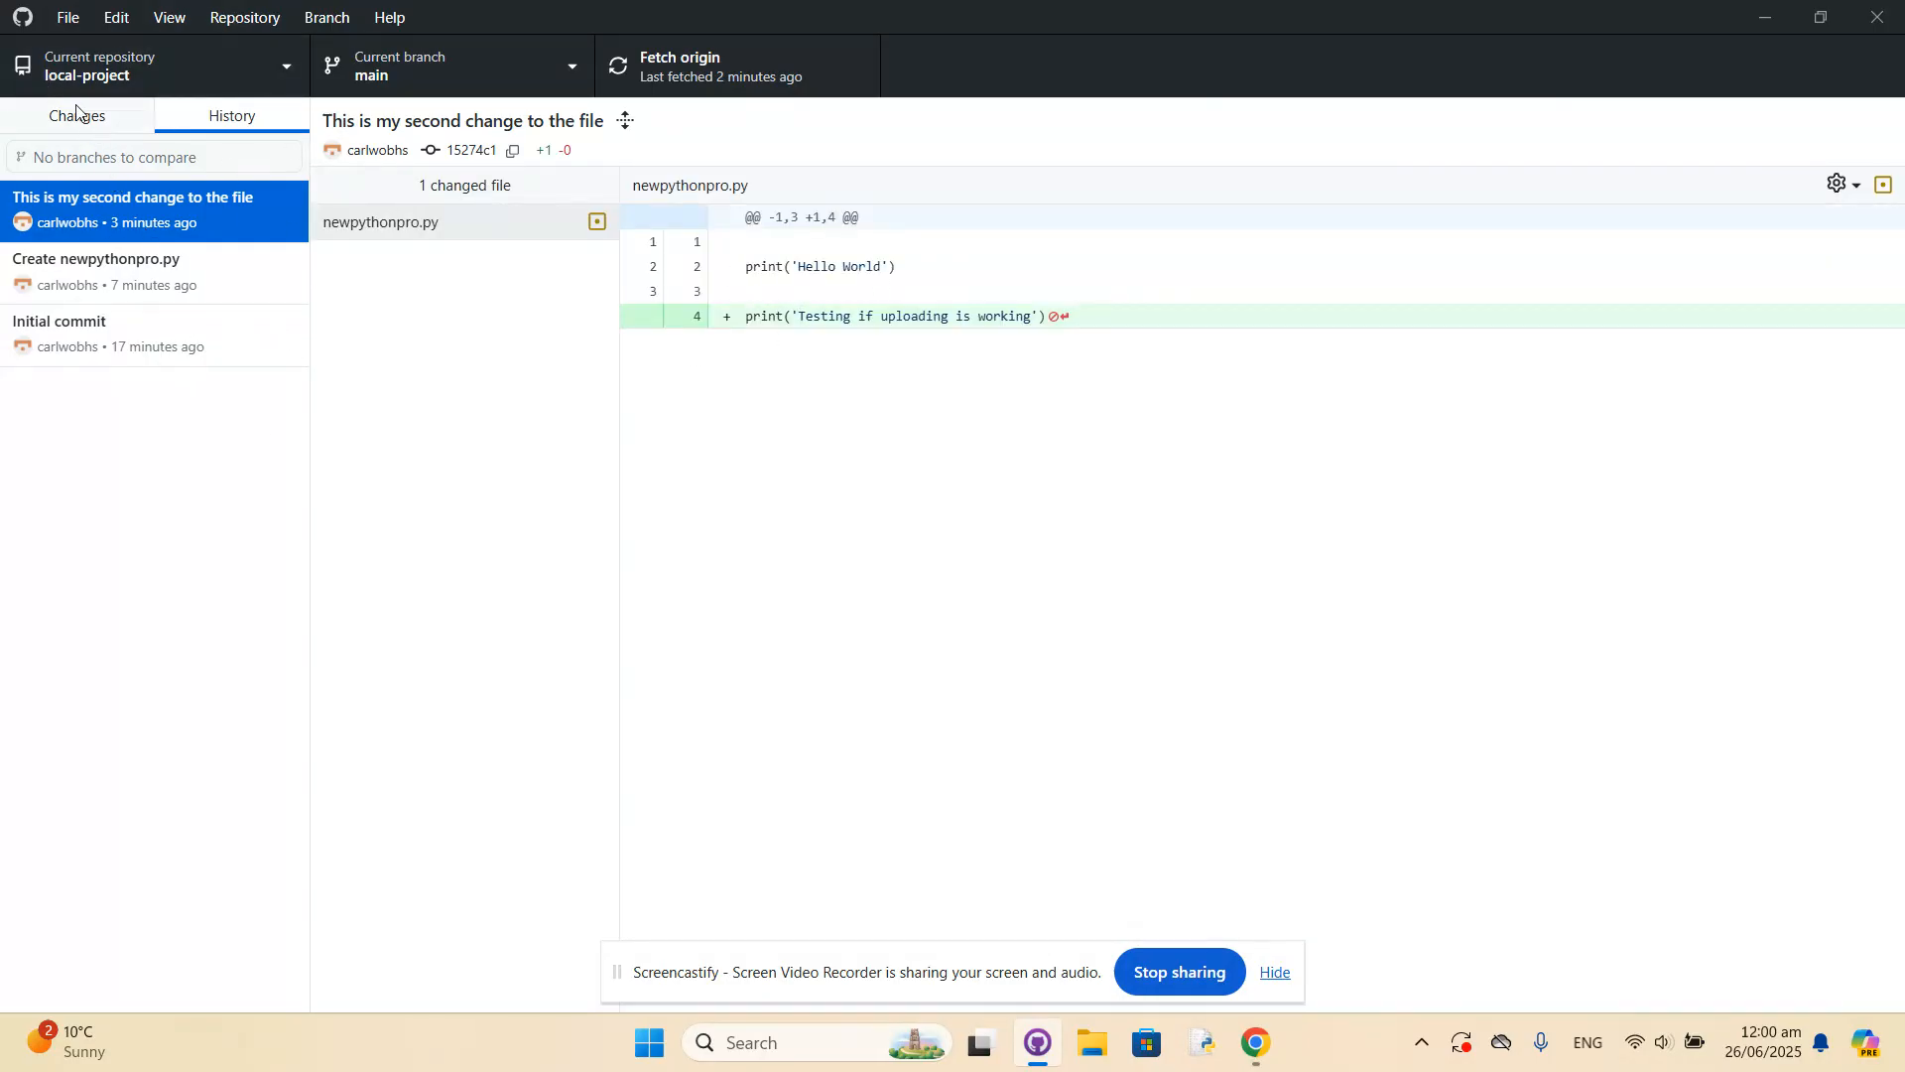
pyautogui.click(229, 115)
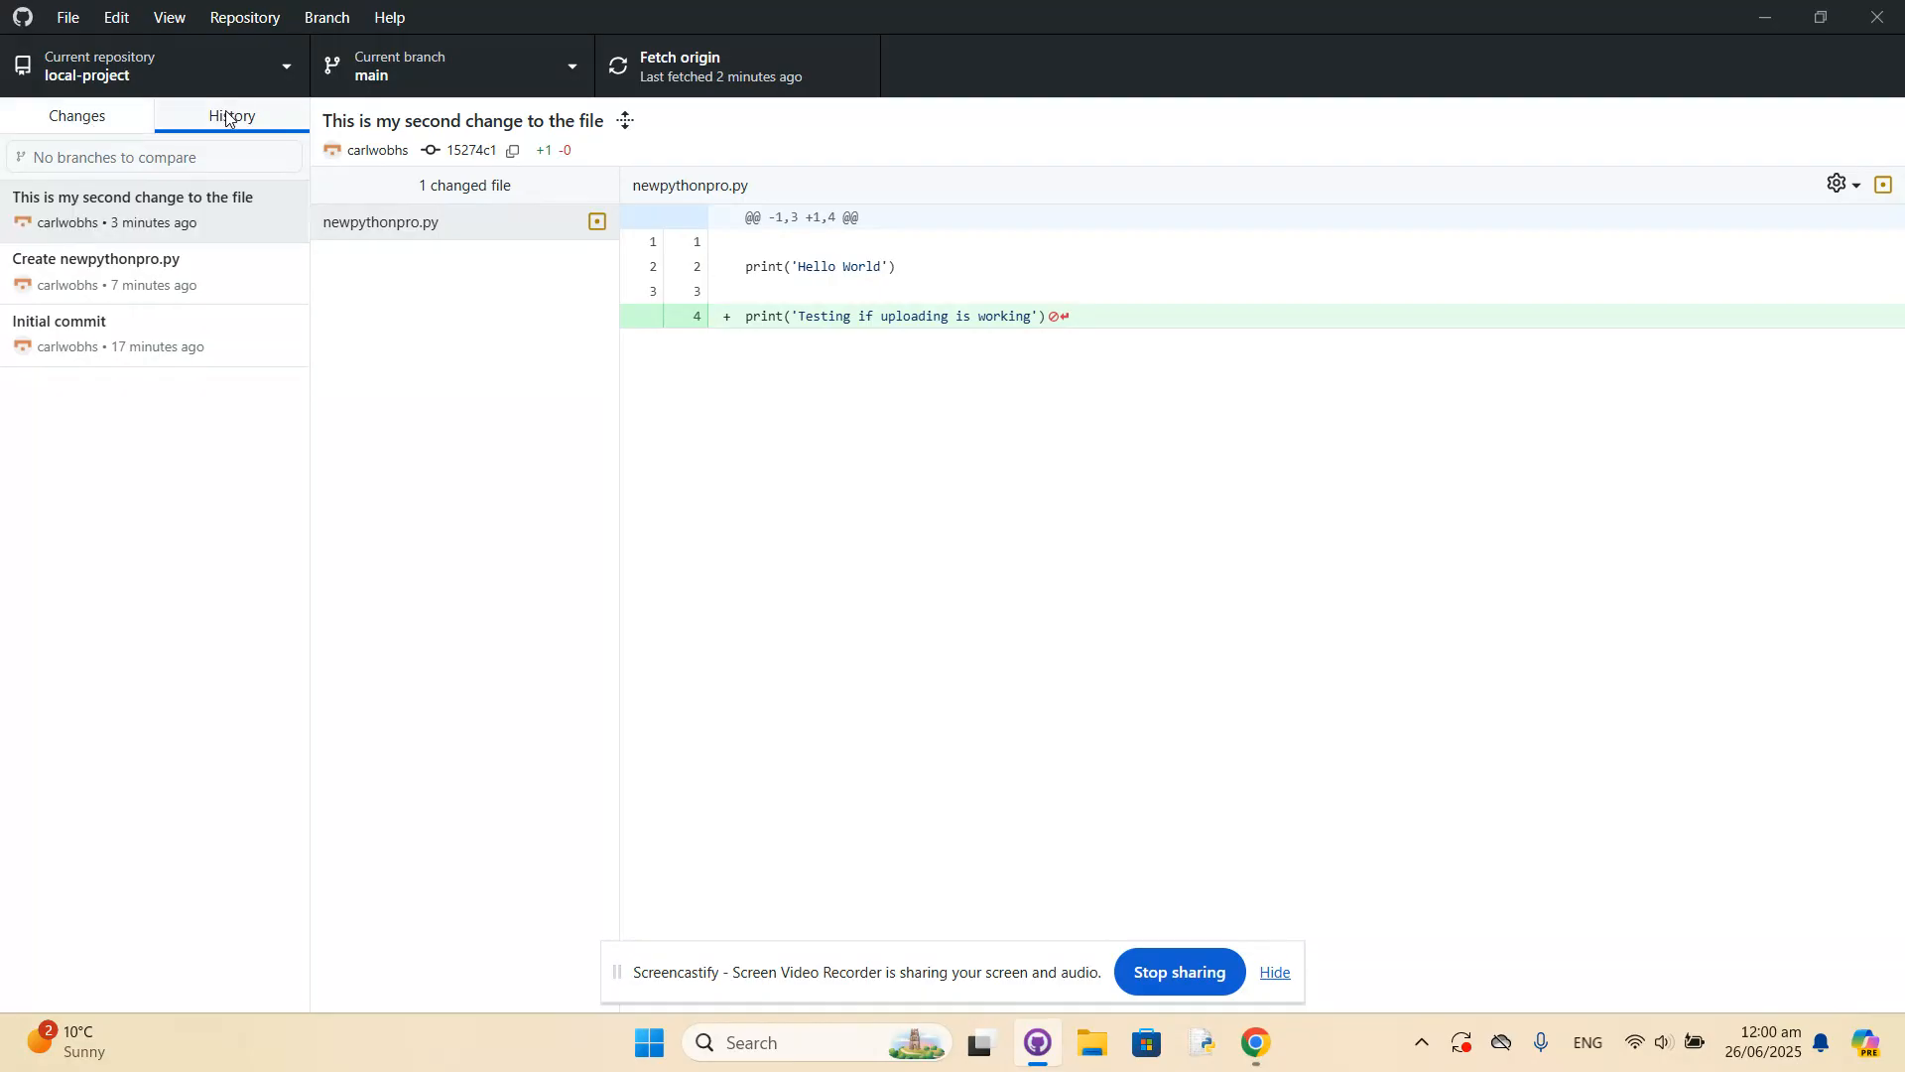
pyautogui.click(65, 117)
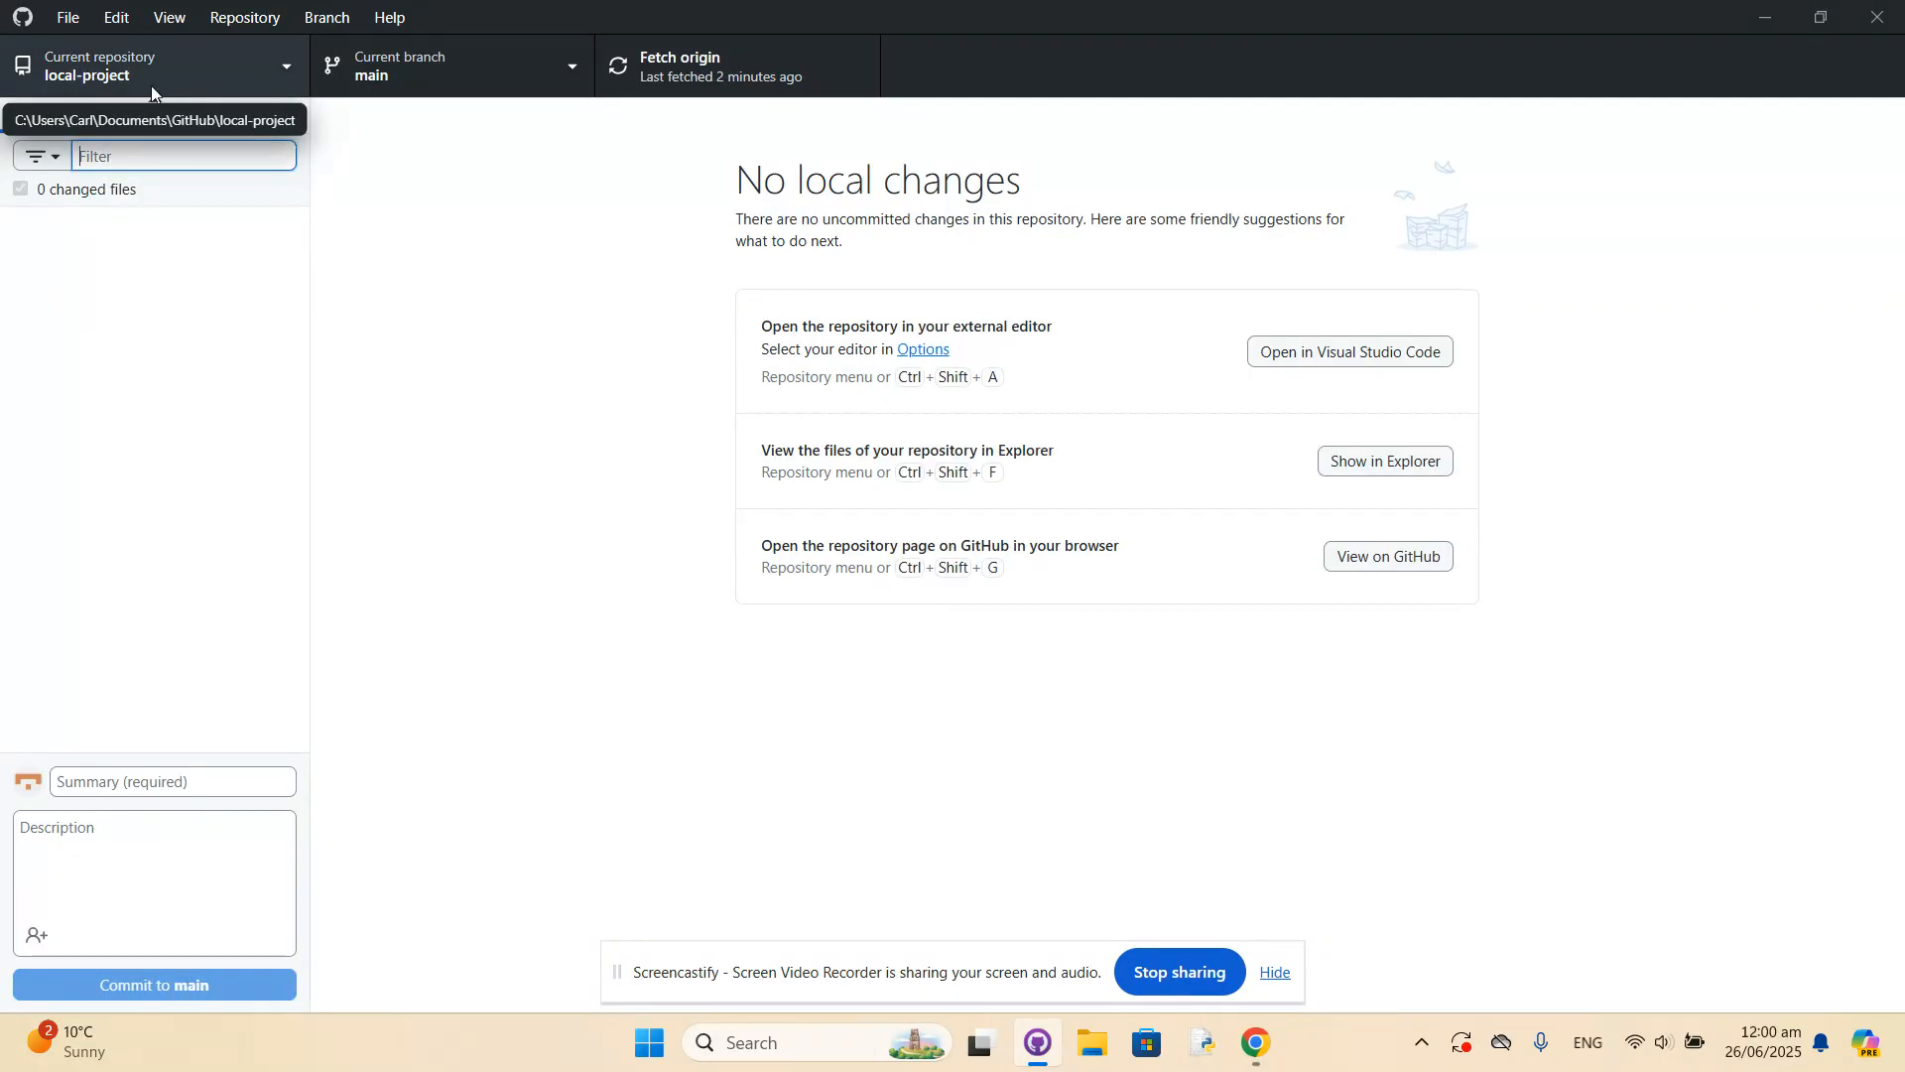
# Reopen local-project in Visual Studio Code from GitHub Desktop, open newpythonpro.py, check Source Control, and return to the file explorer.
pyautogui.click(1362, 354)
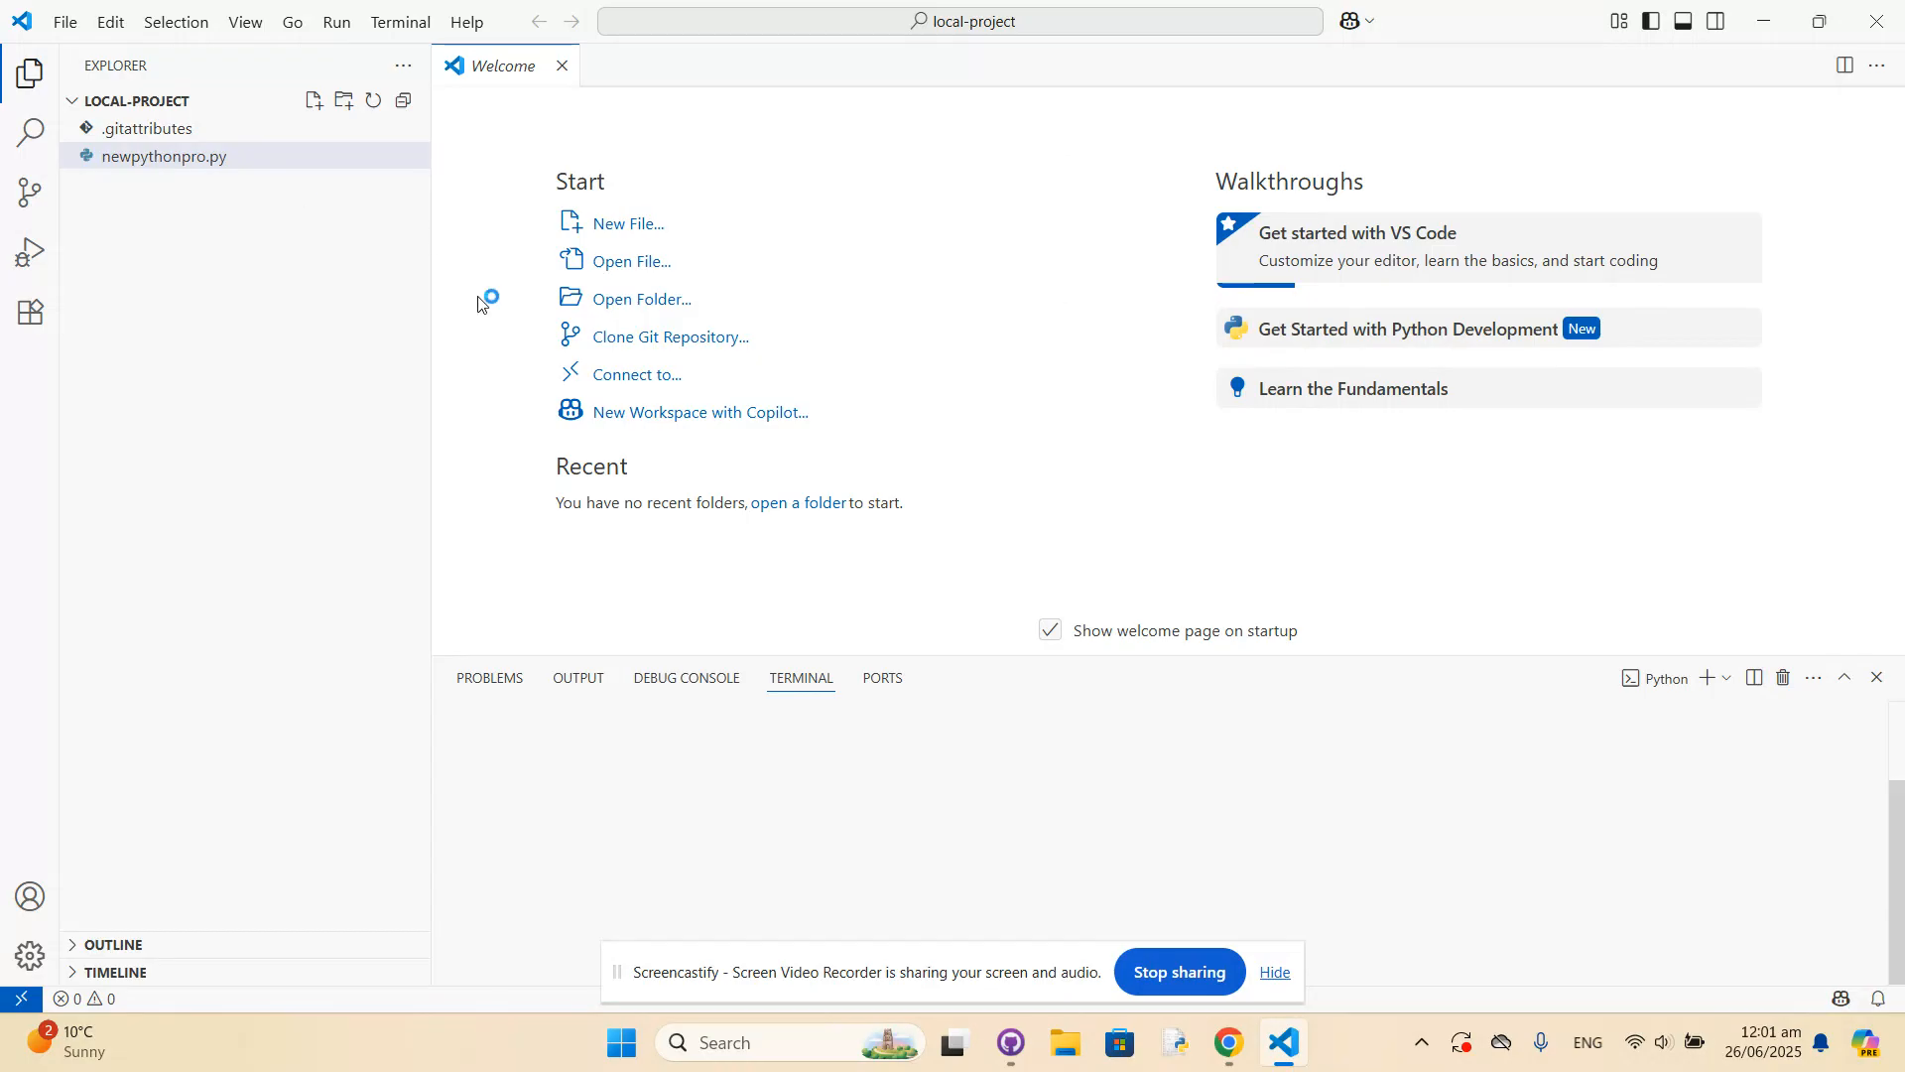
pyautogui.click(160, 159)
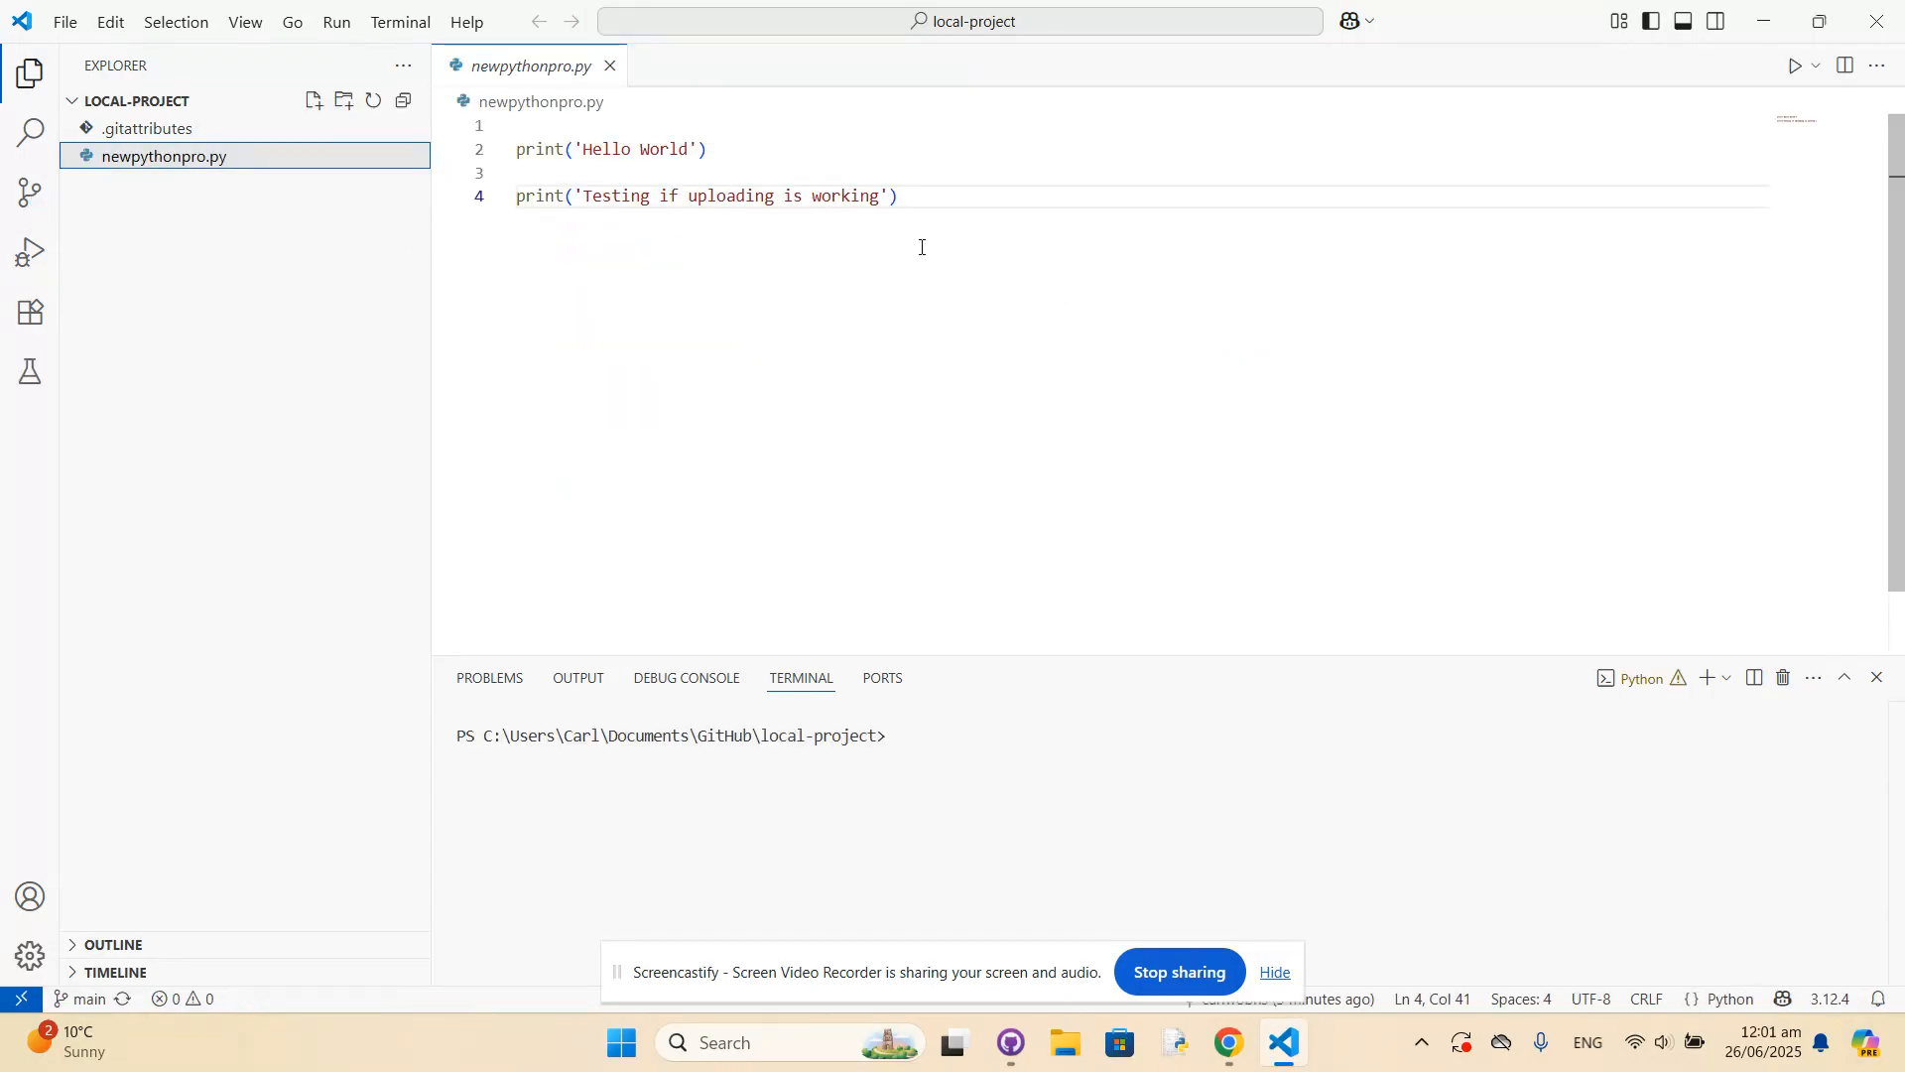
pyautogui.click(28, 194)
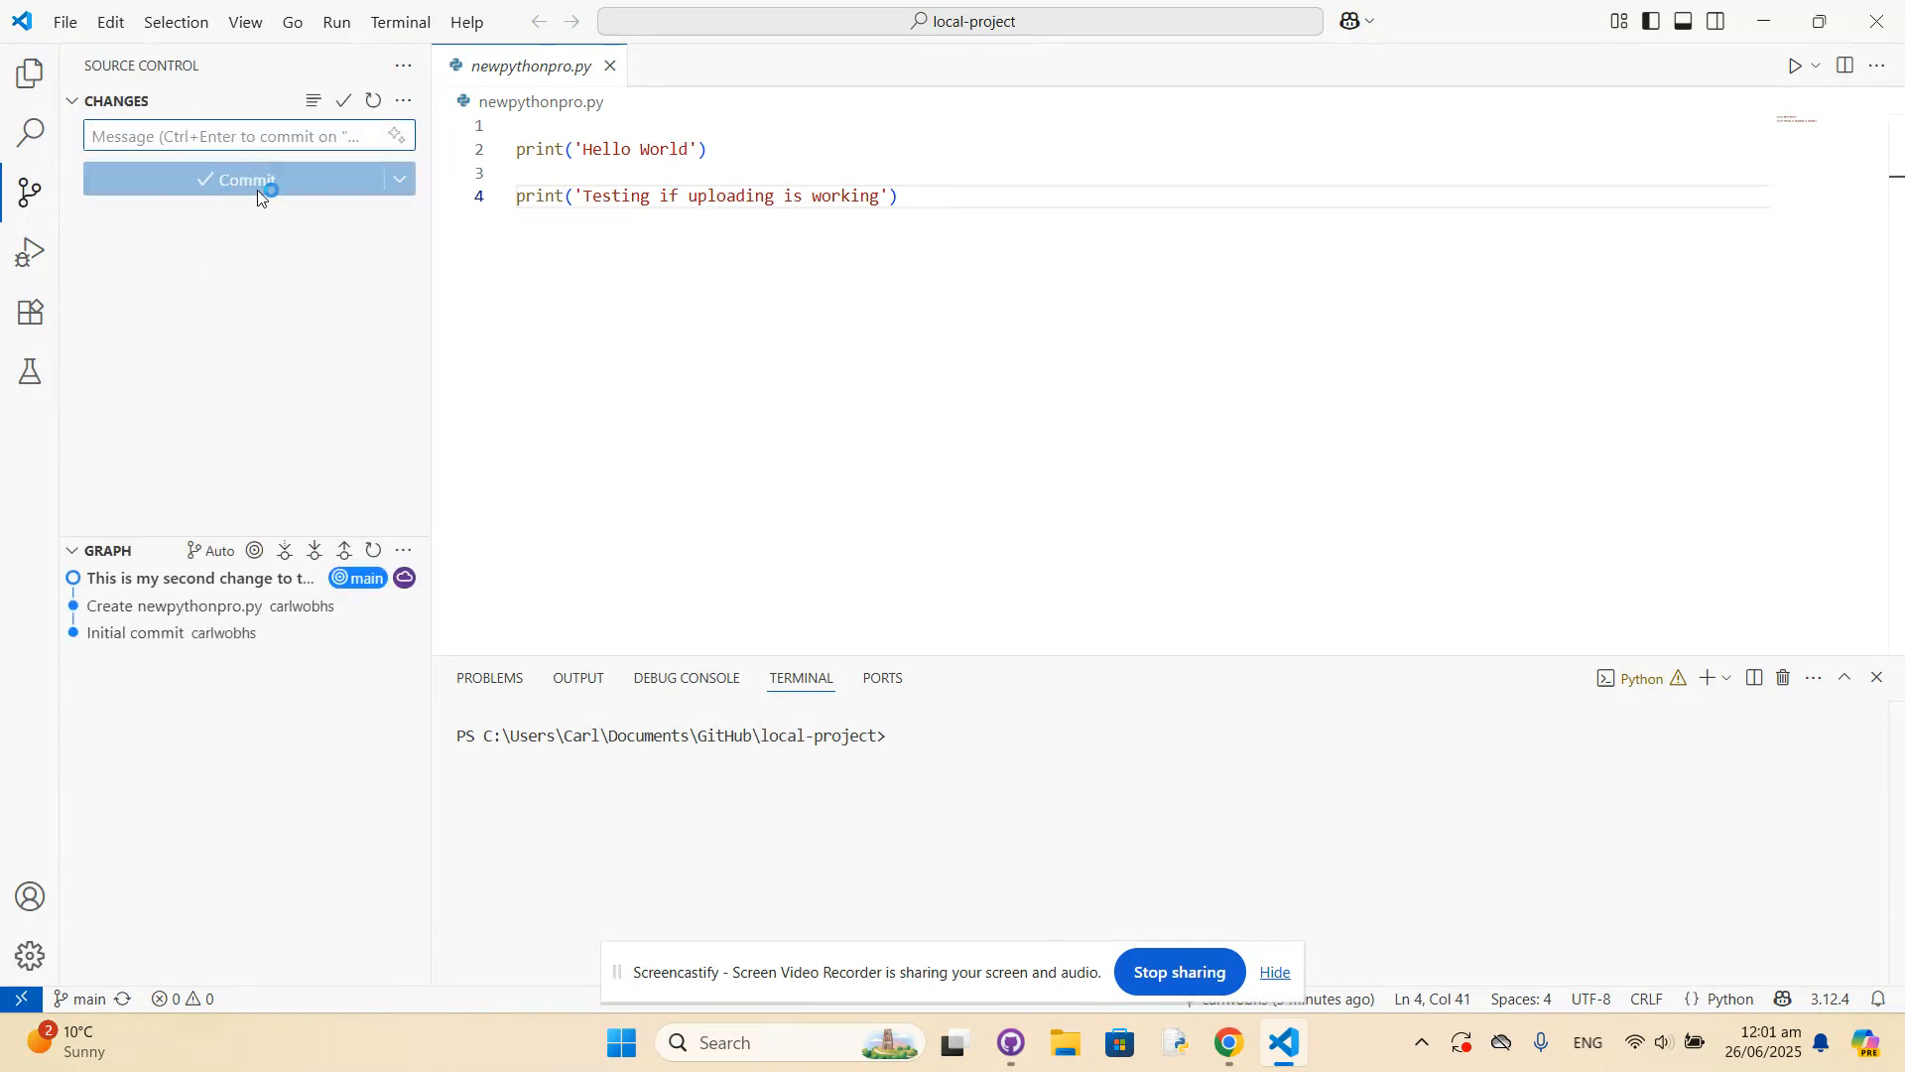
pyautogui.click(25, 86)
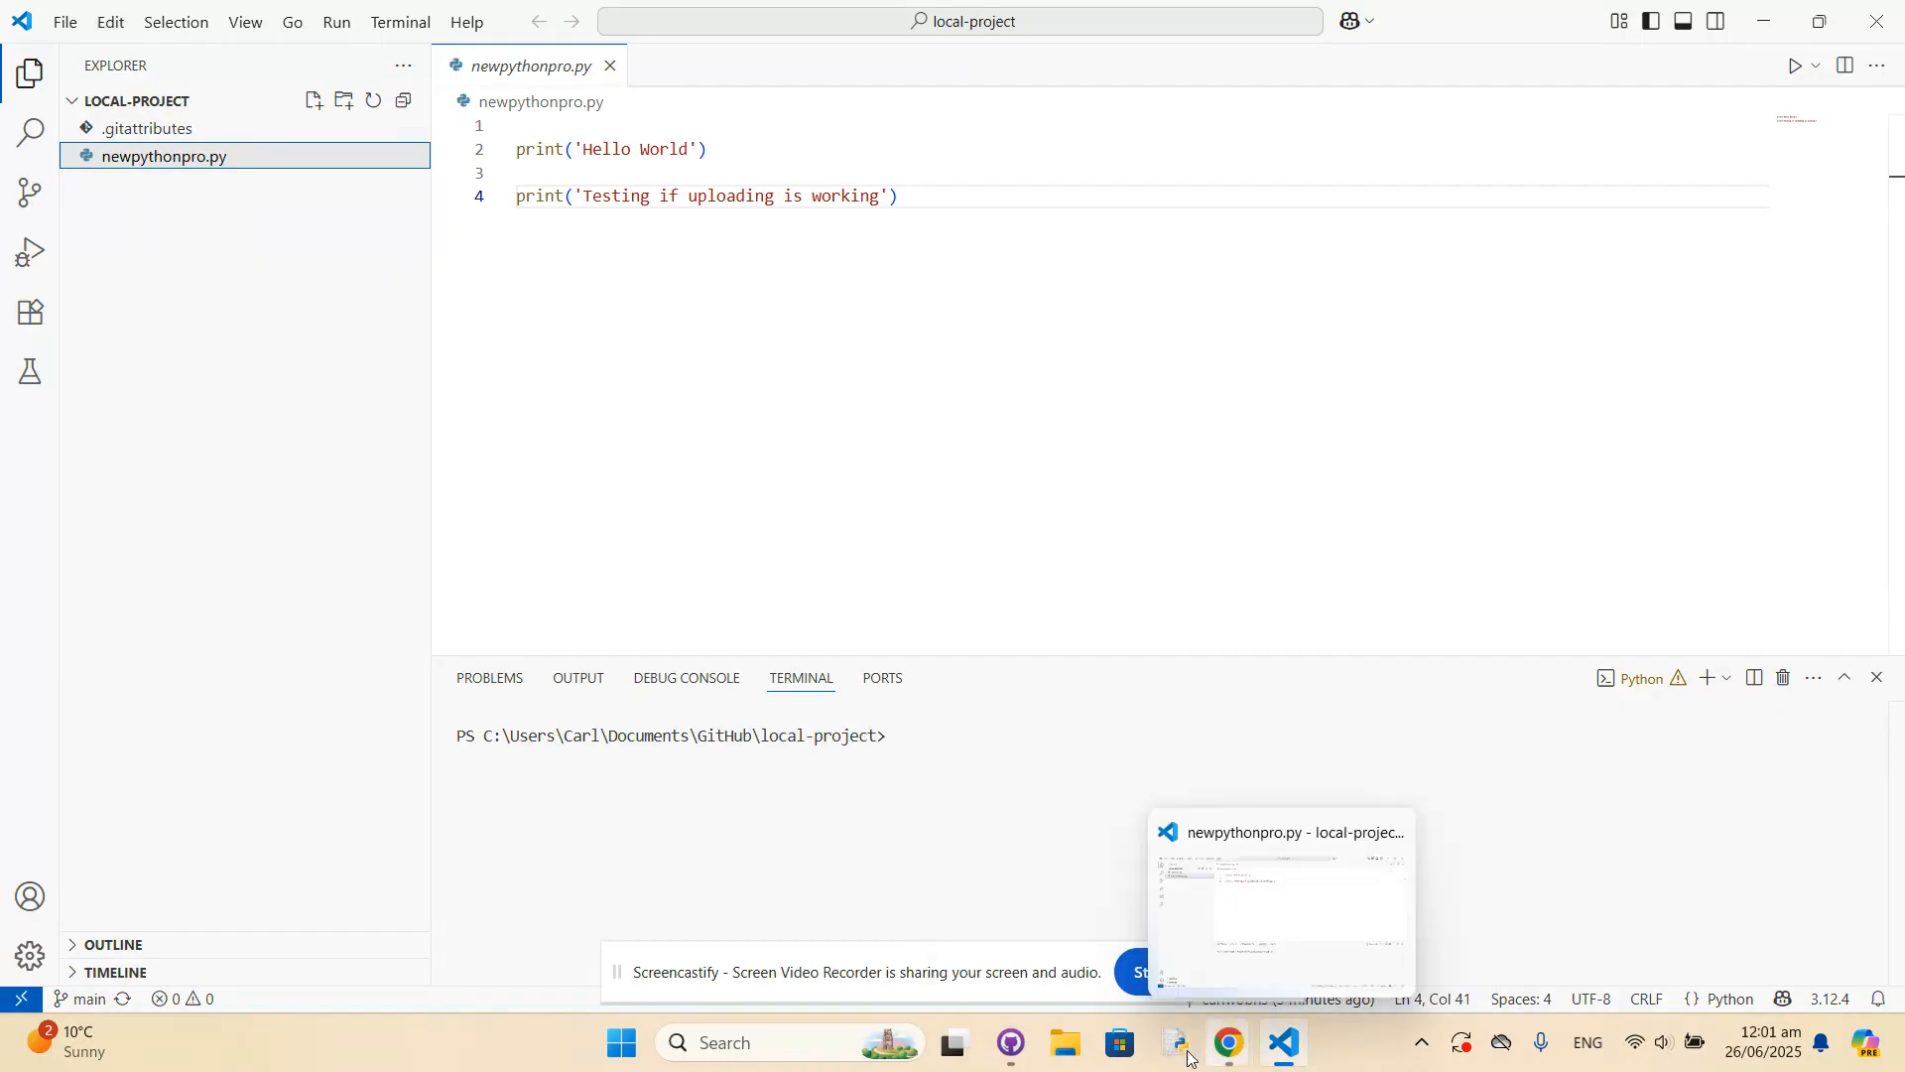
# Switch to GitHub Desktop and review the "This is my second change to the file" commit in the local-project history.
pyautogui.click(997, 1041)
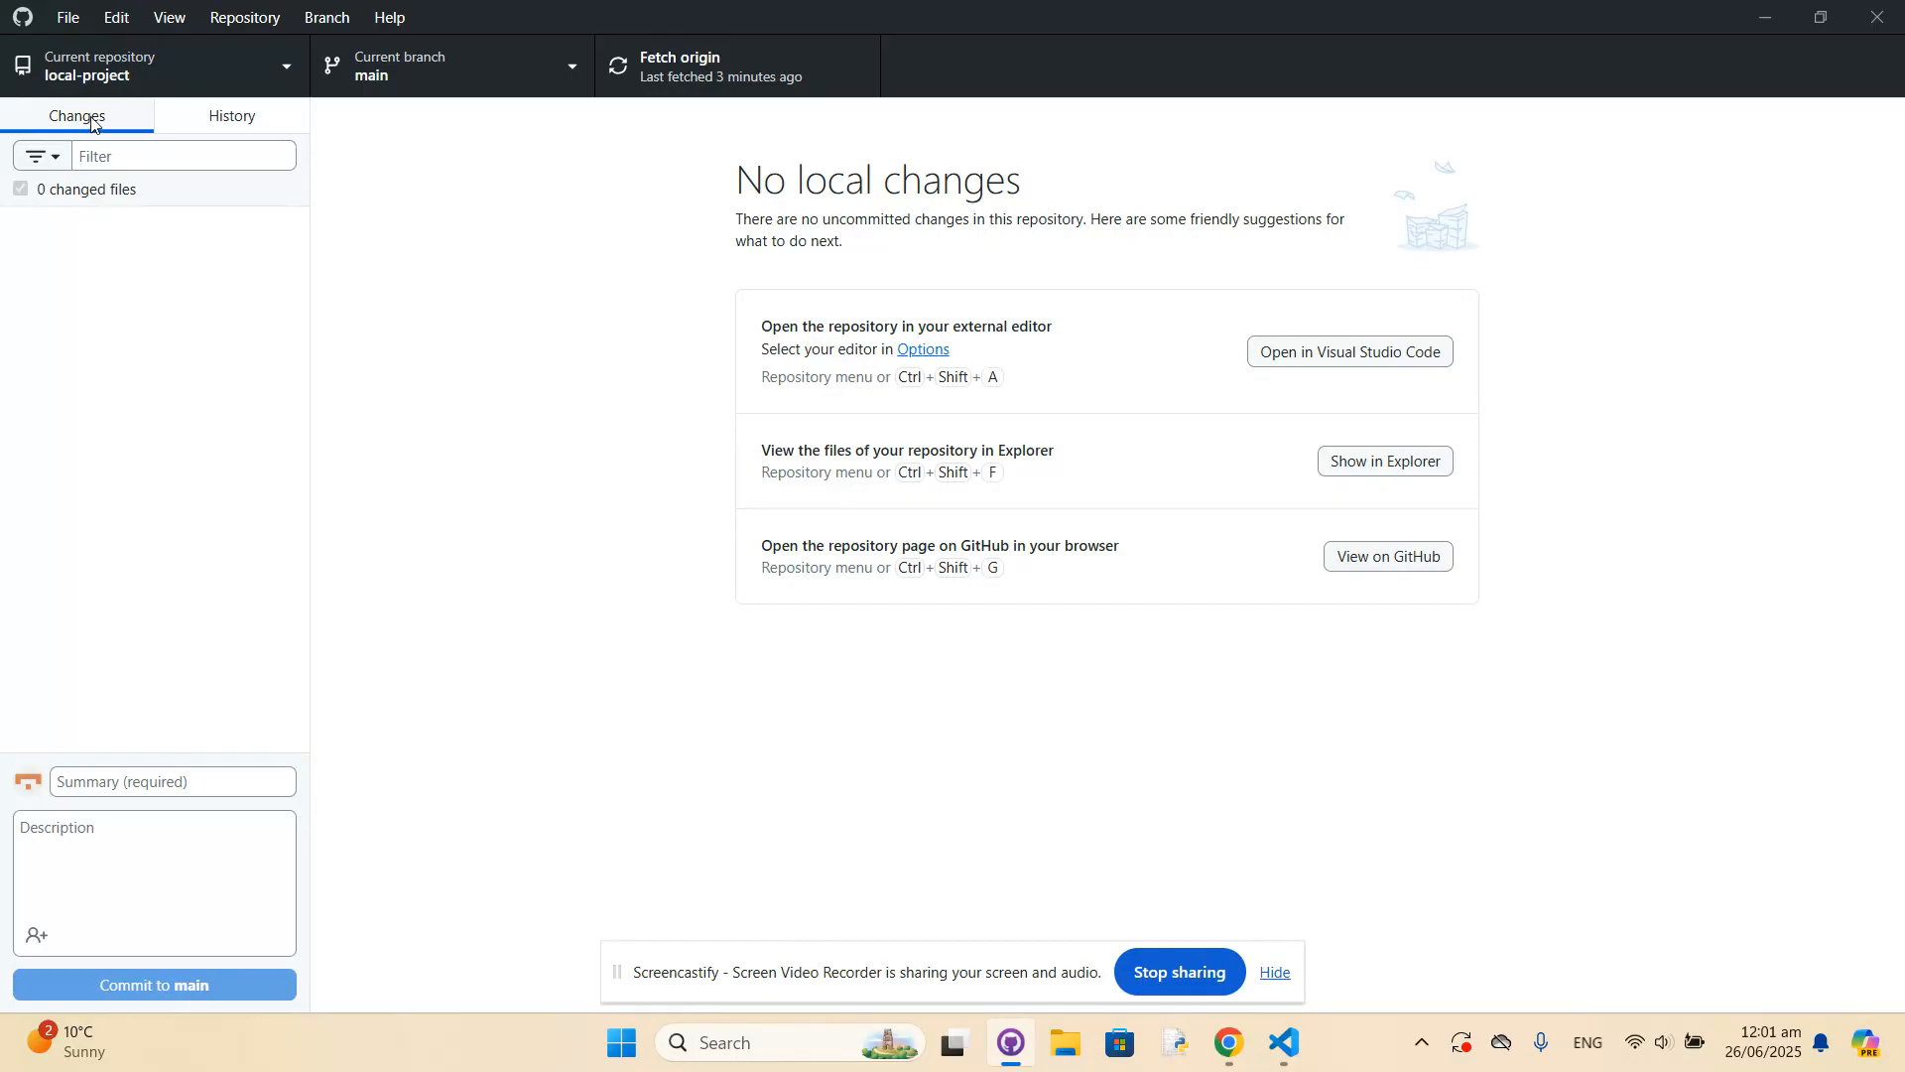
pyautogui.click(205, 115)
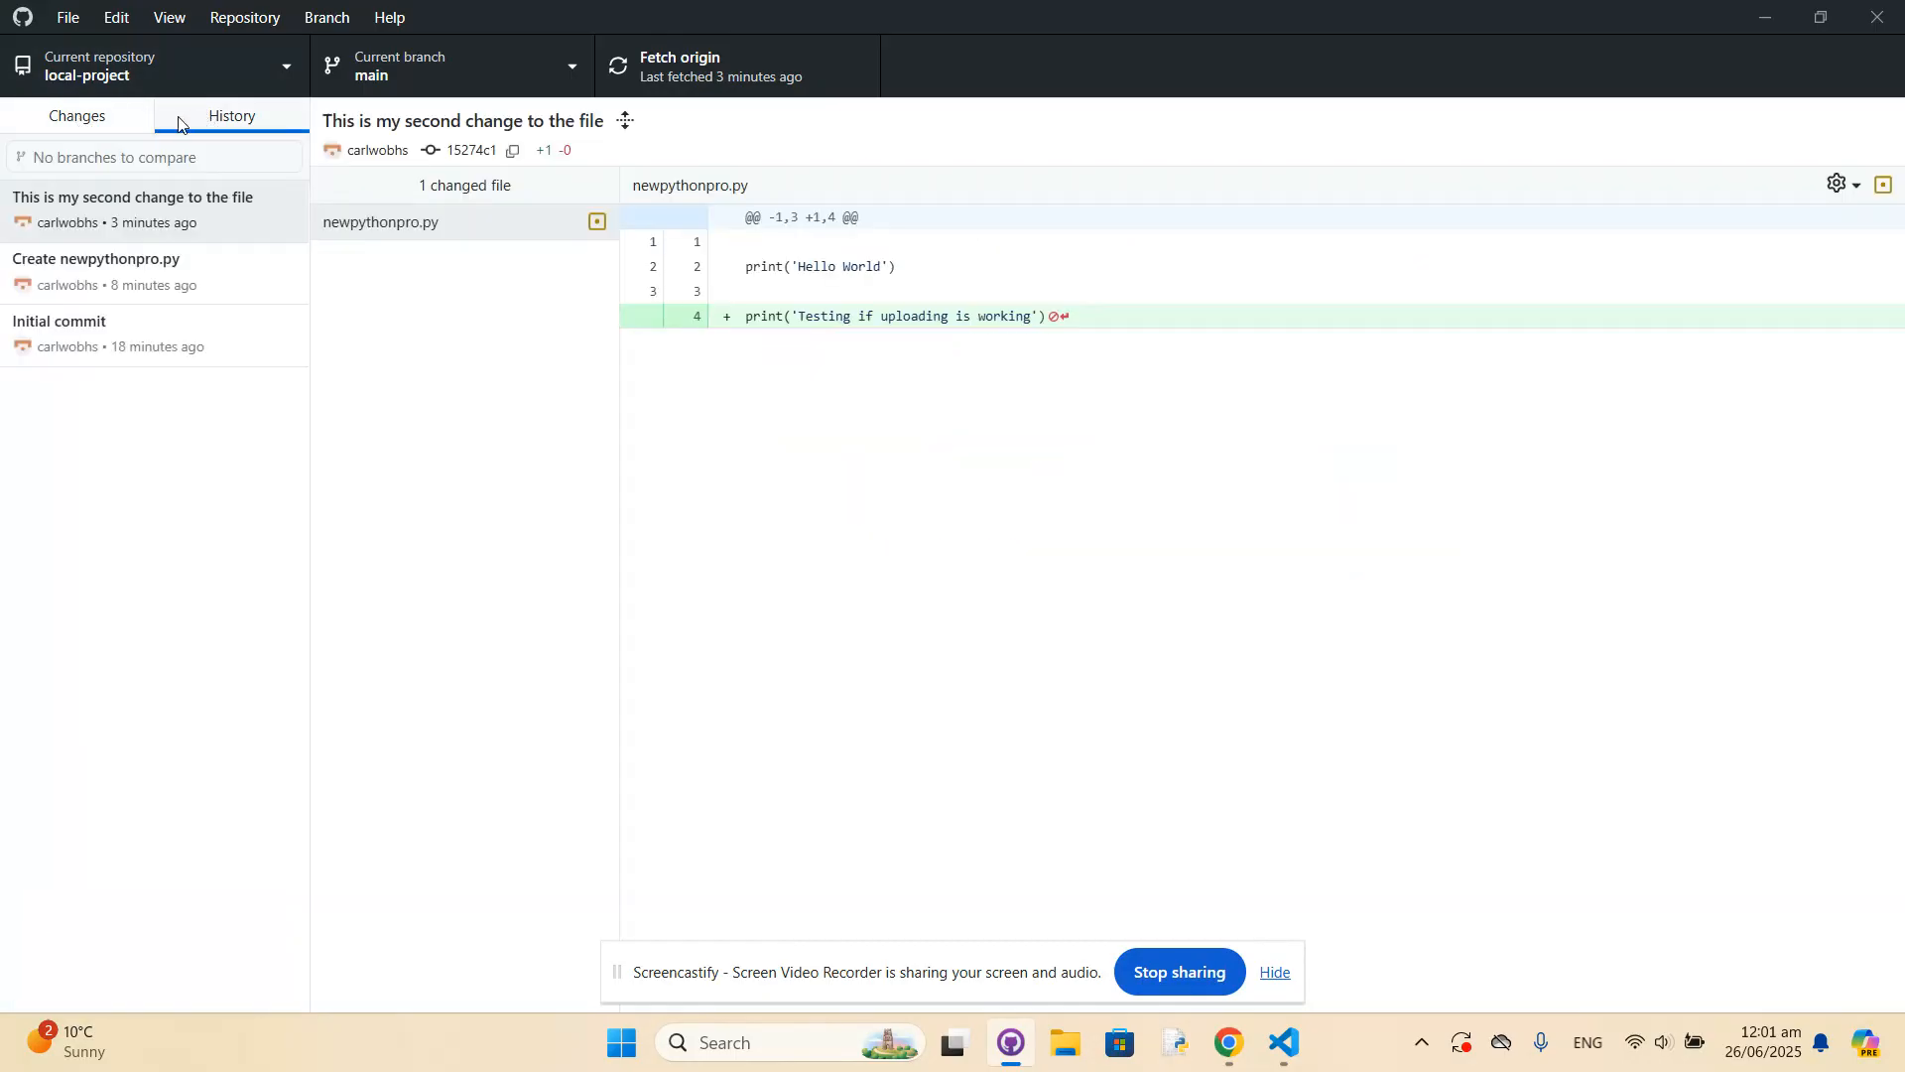
pyautogui.click(114, 211)
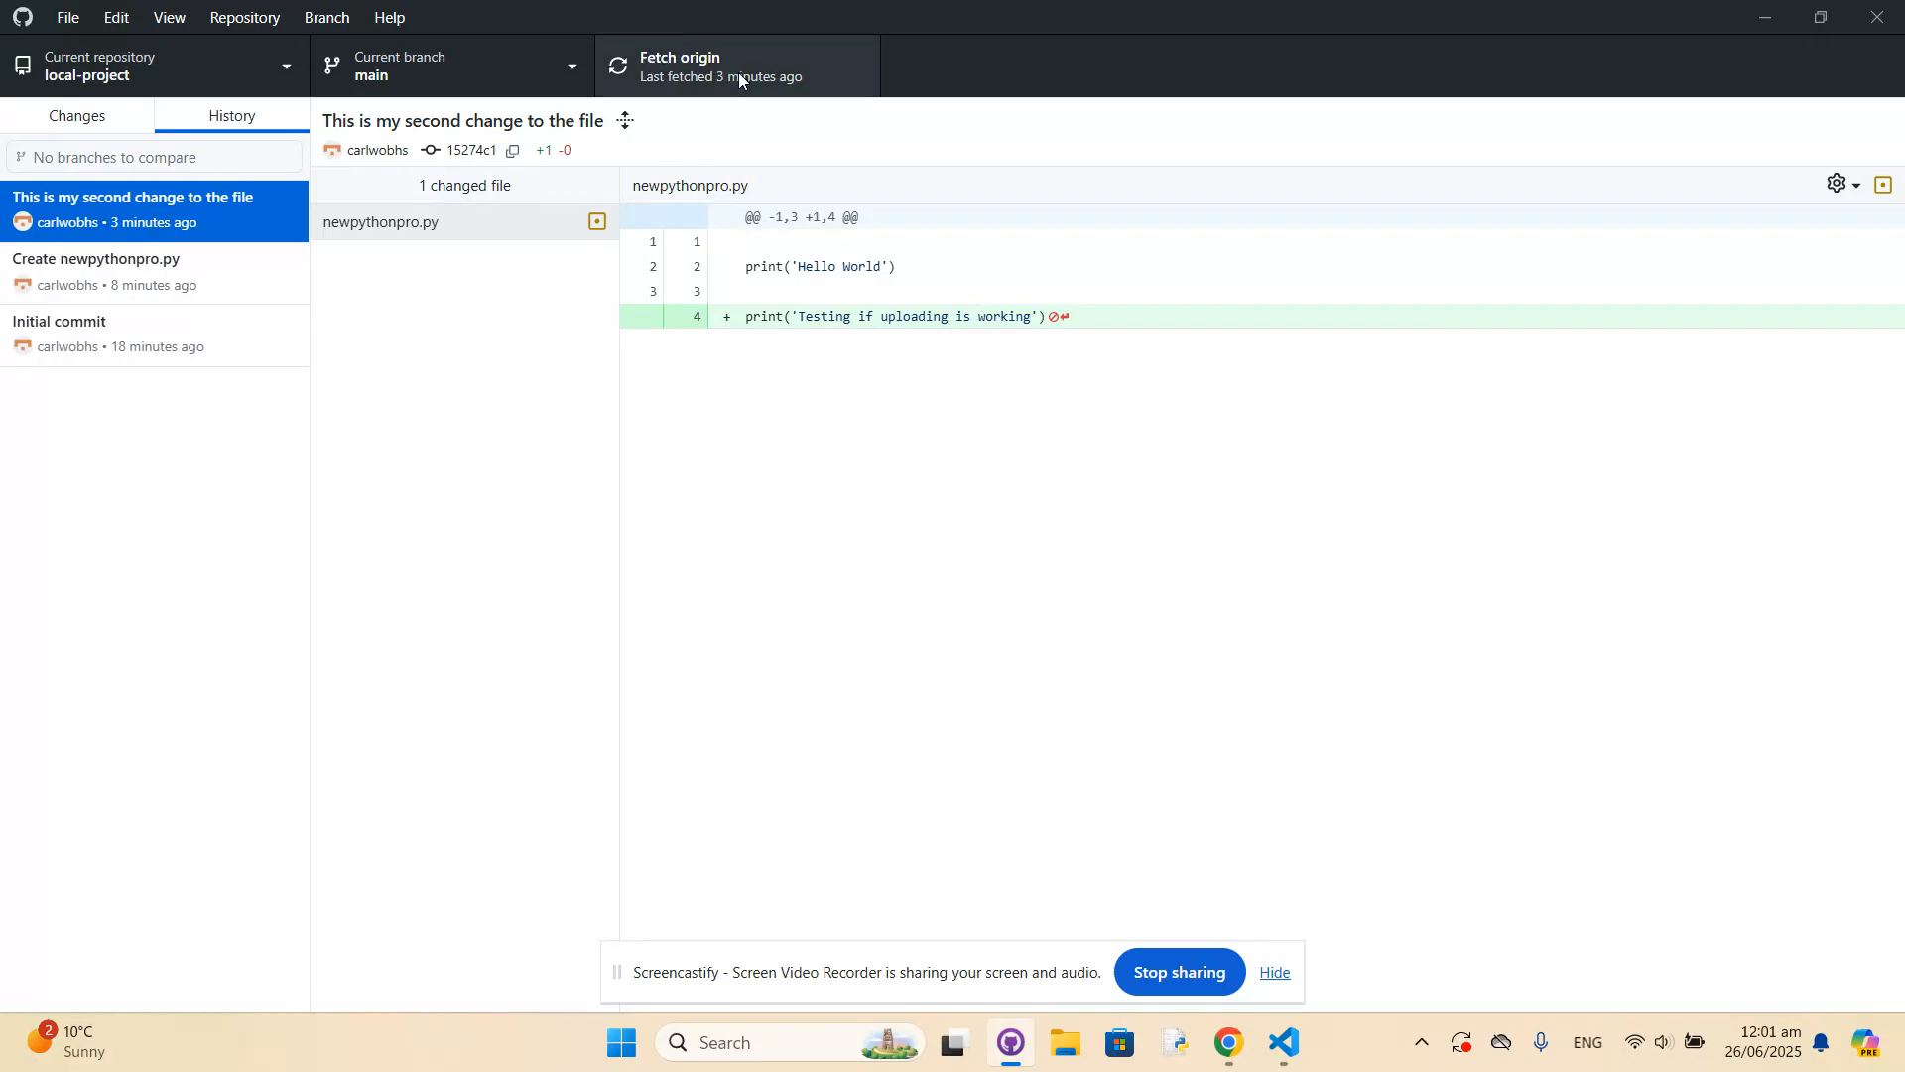
pyautogui.click(1174, 478)
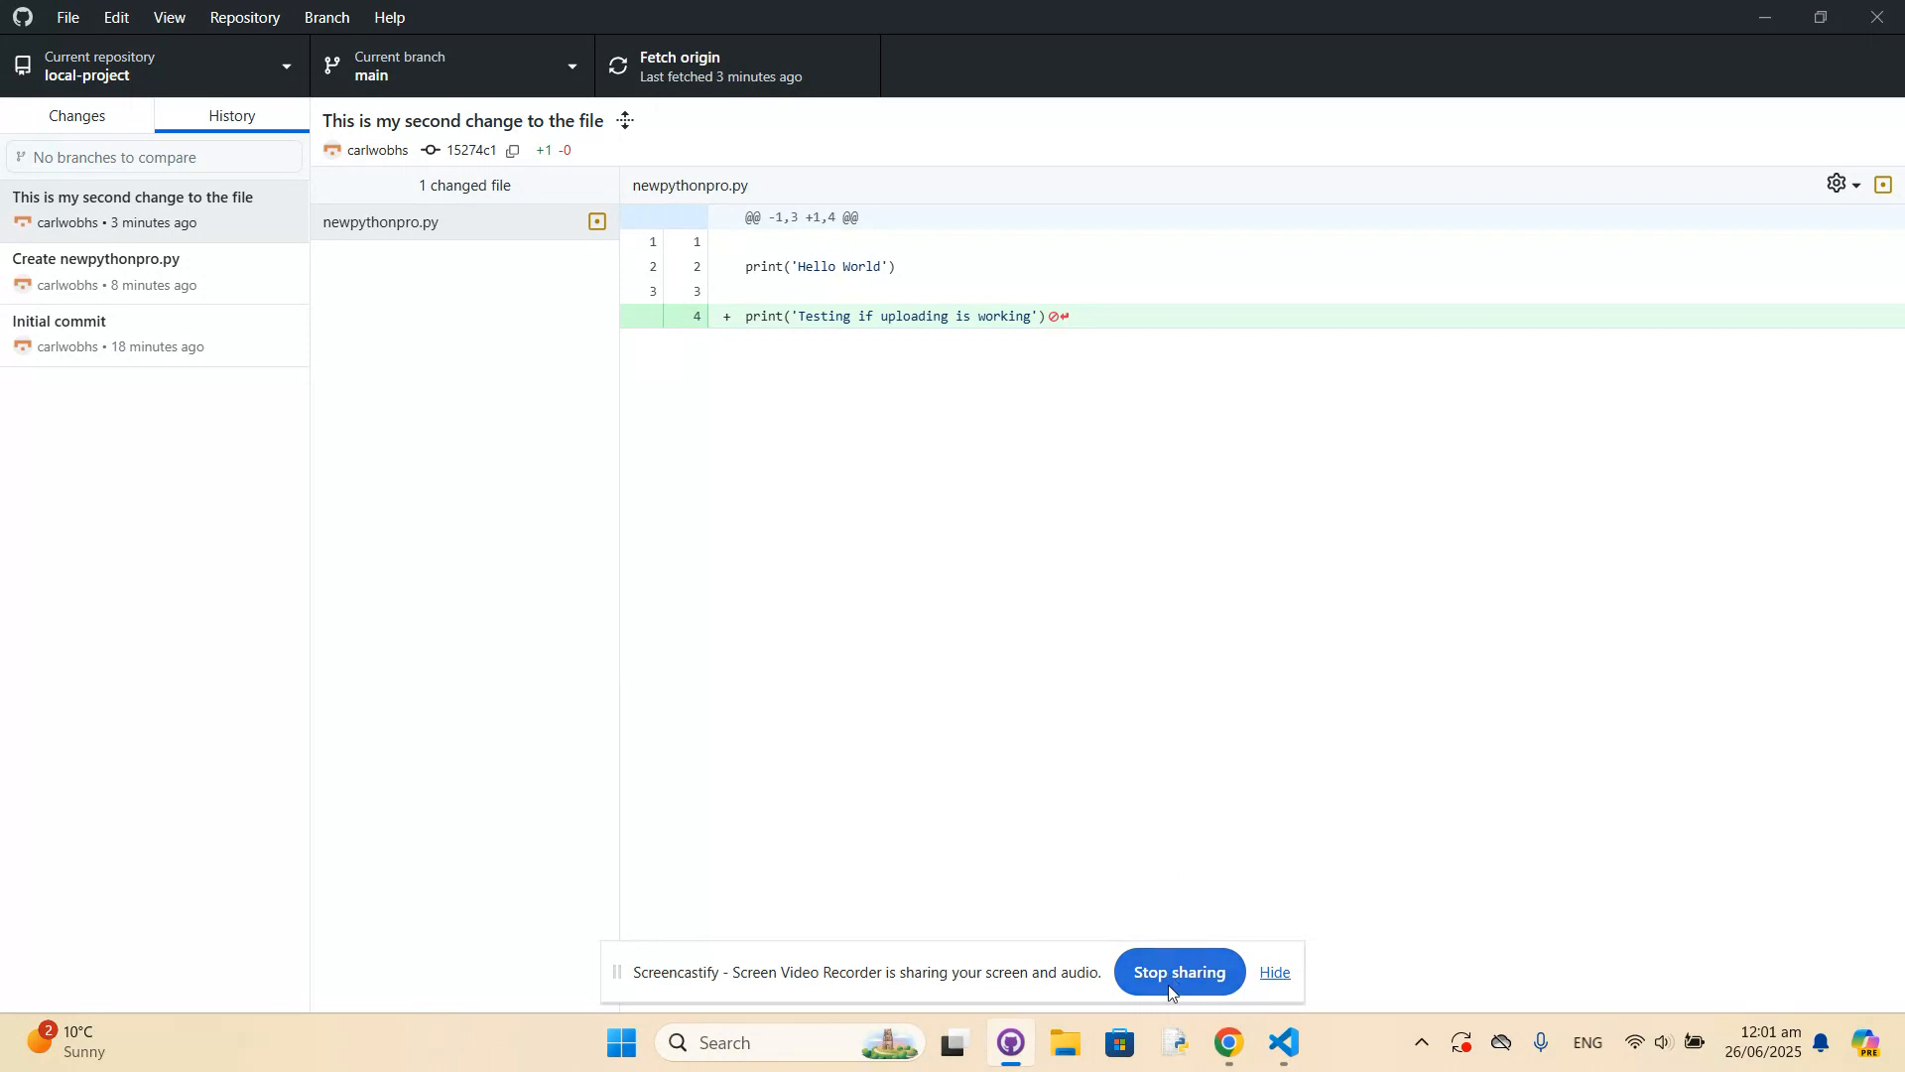
# Check the external editor and shell set under the Integrations options, and close the options without saving.
pyautogui.click(66, 17)
pyautogui.click(89, 202)
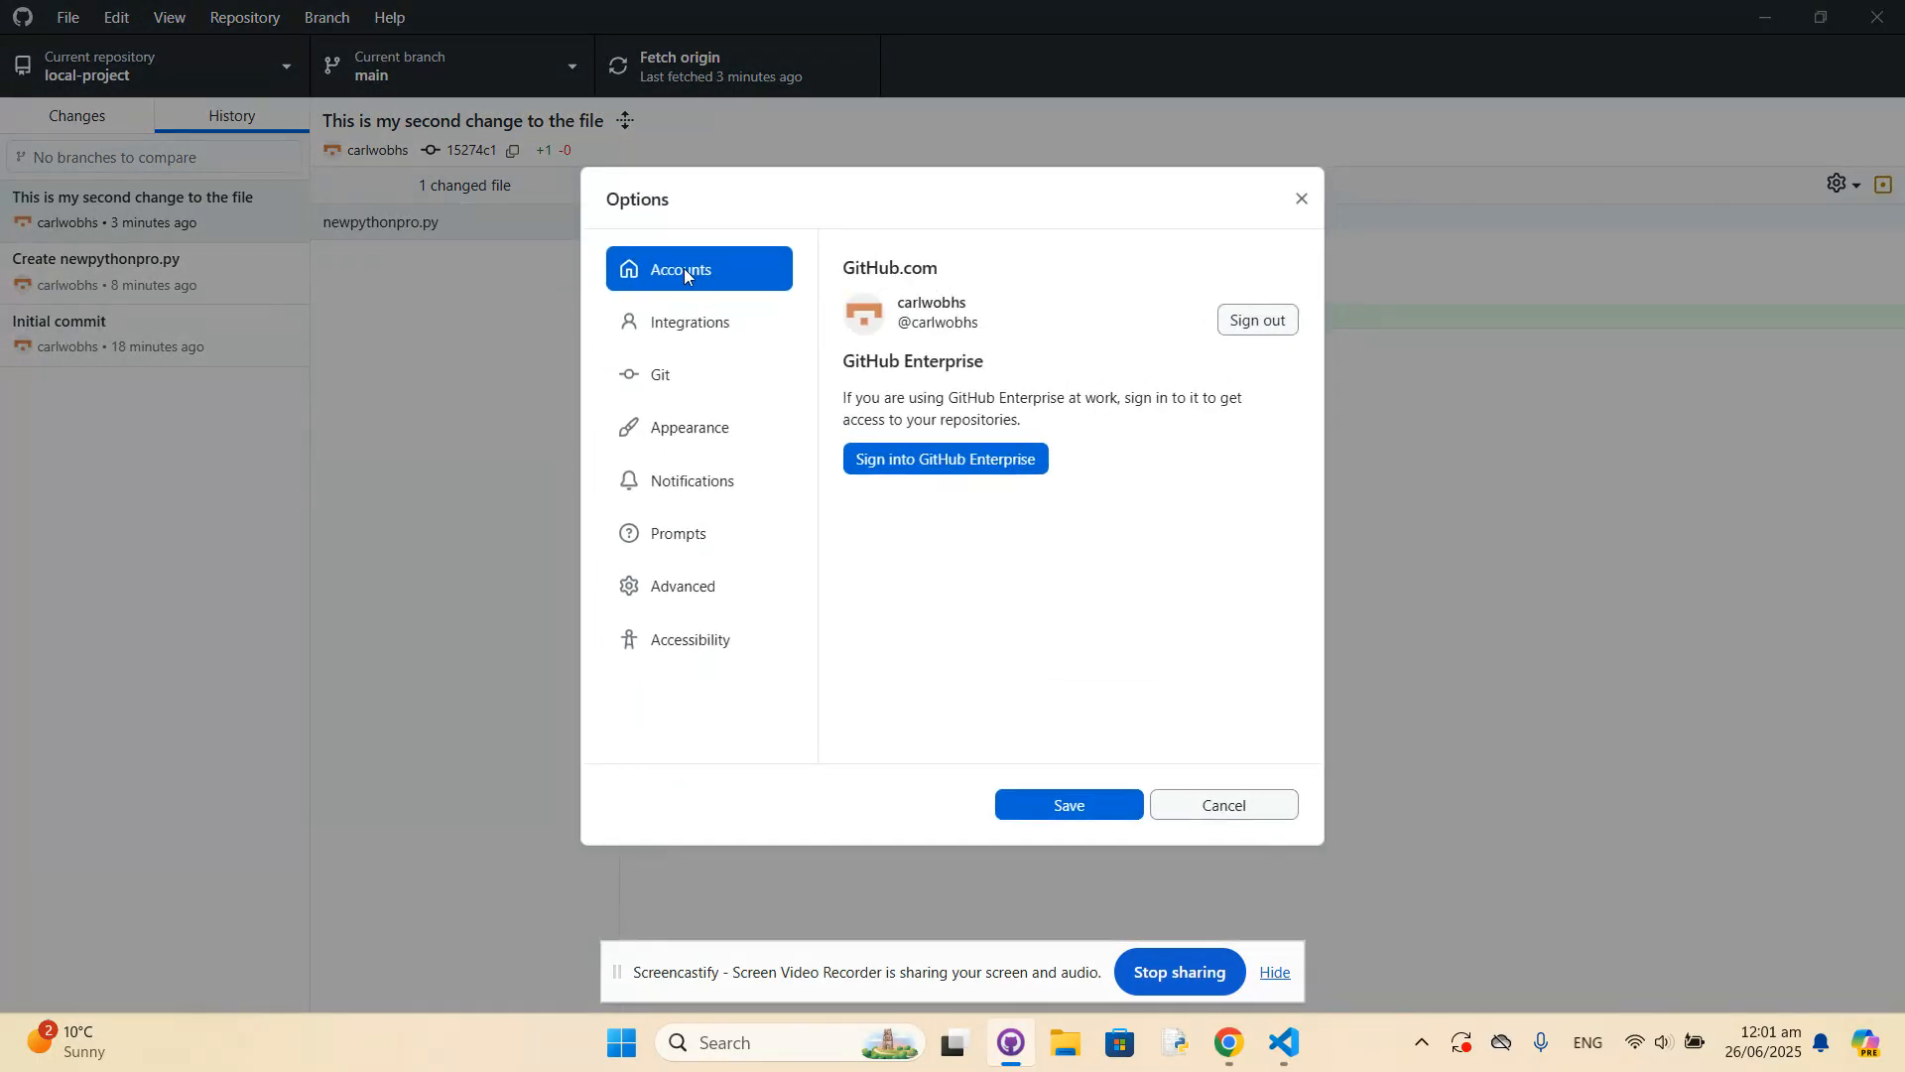
pyautogui.click(692, 324)
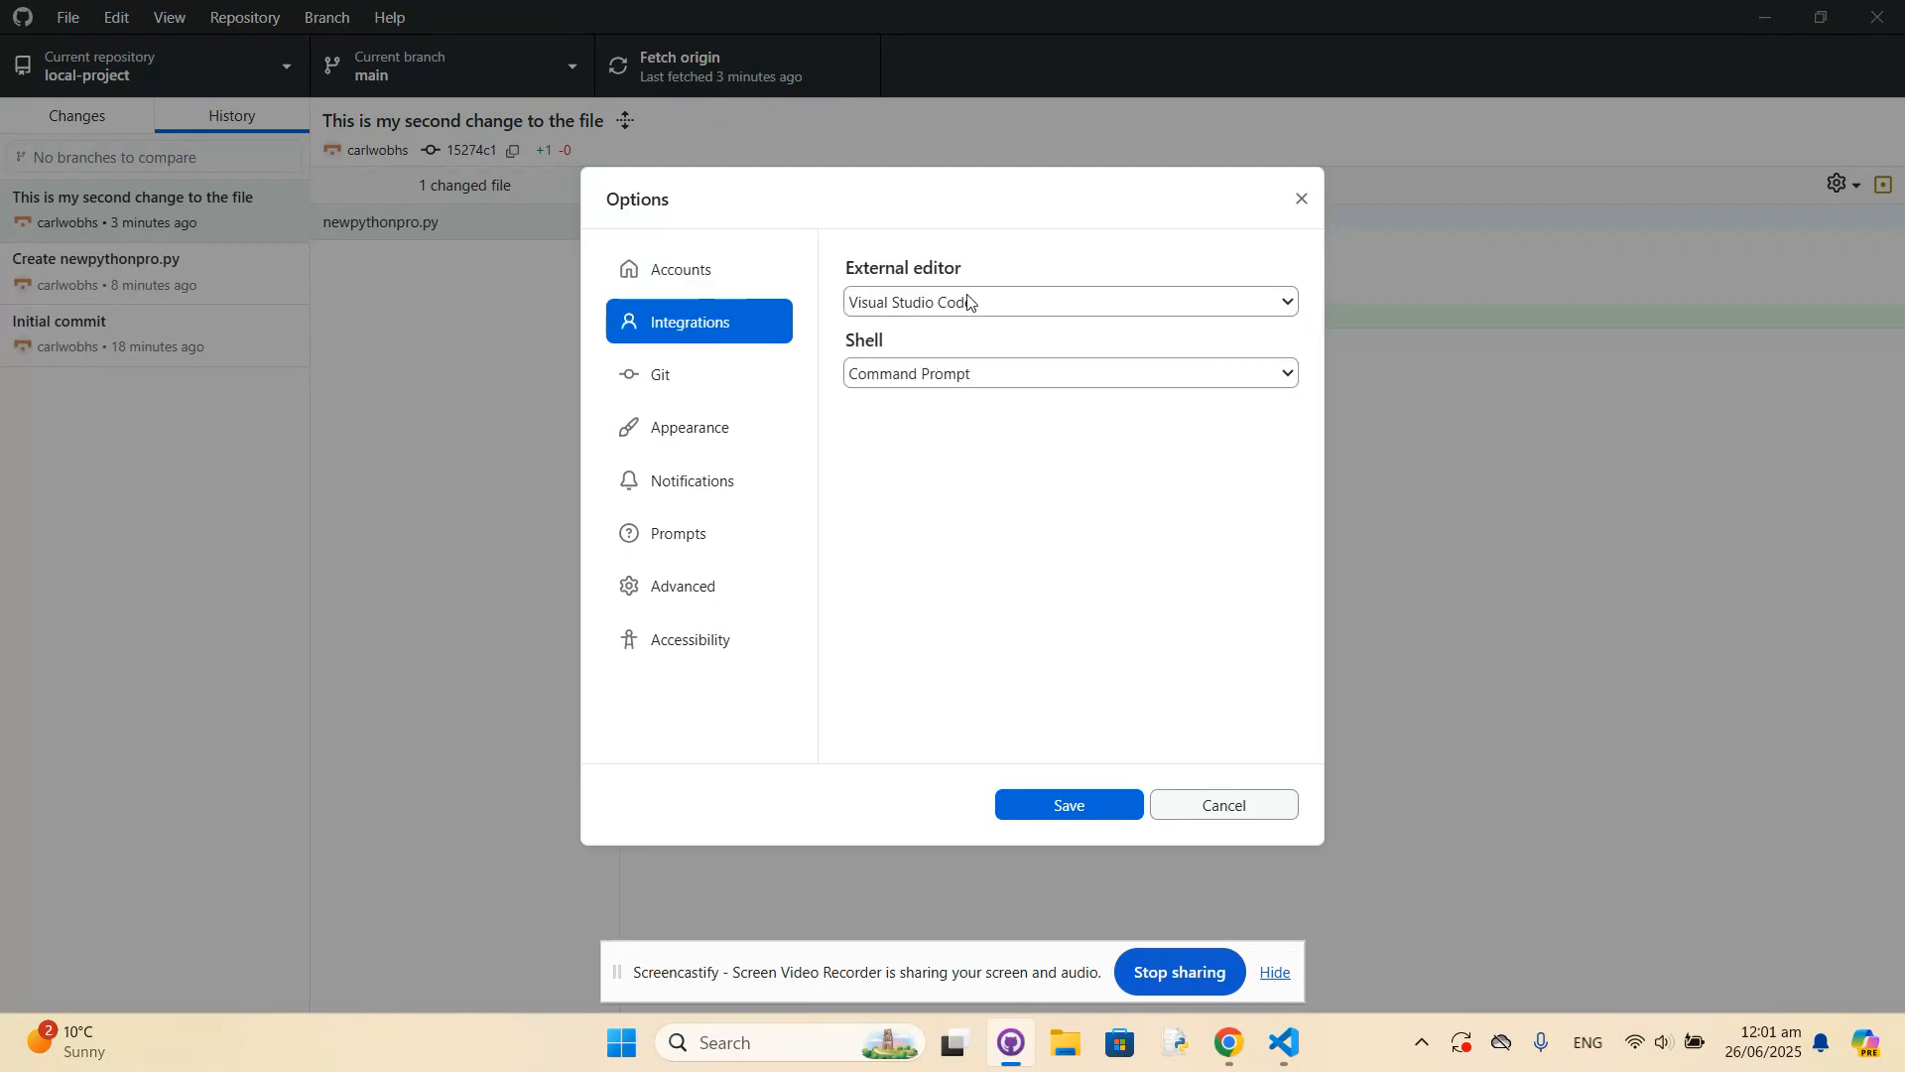
pyautogui.click(1240, 807)
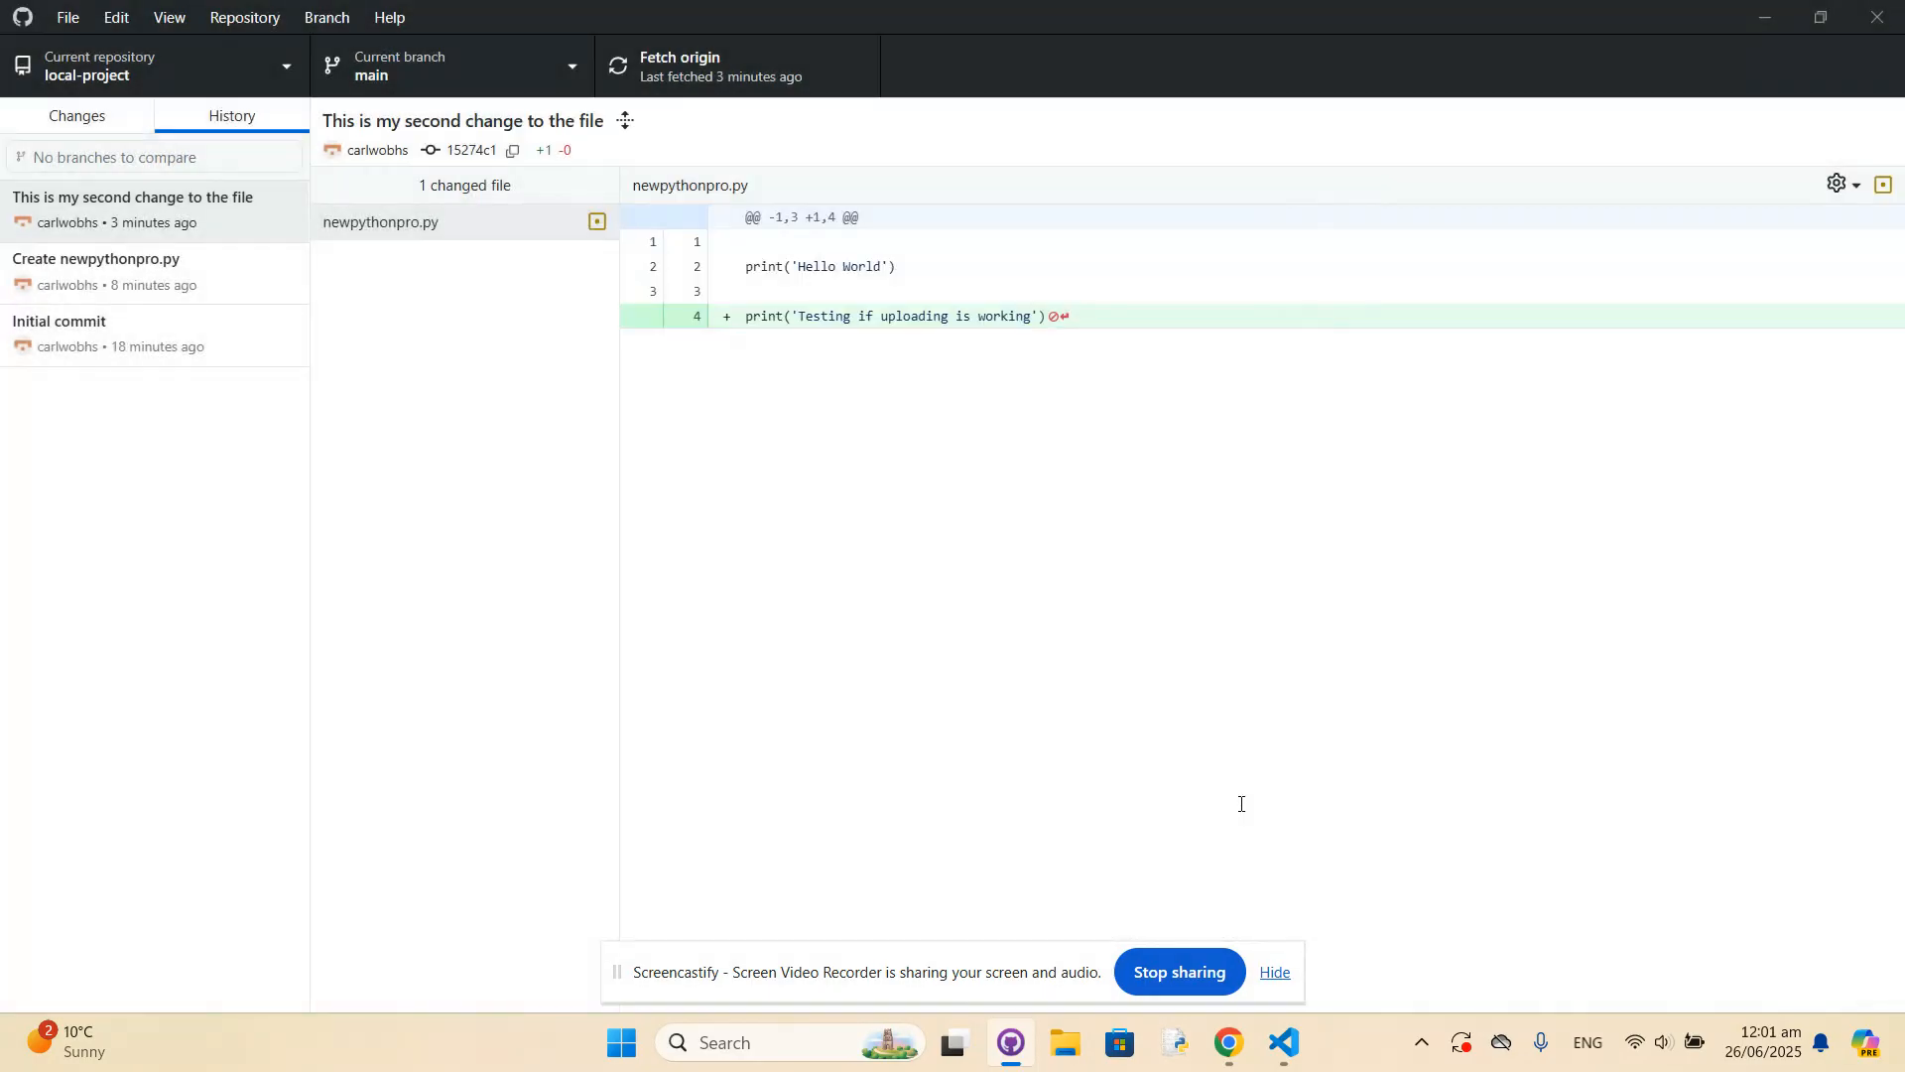